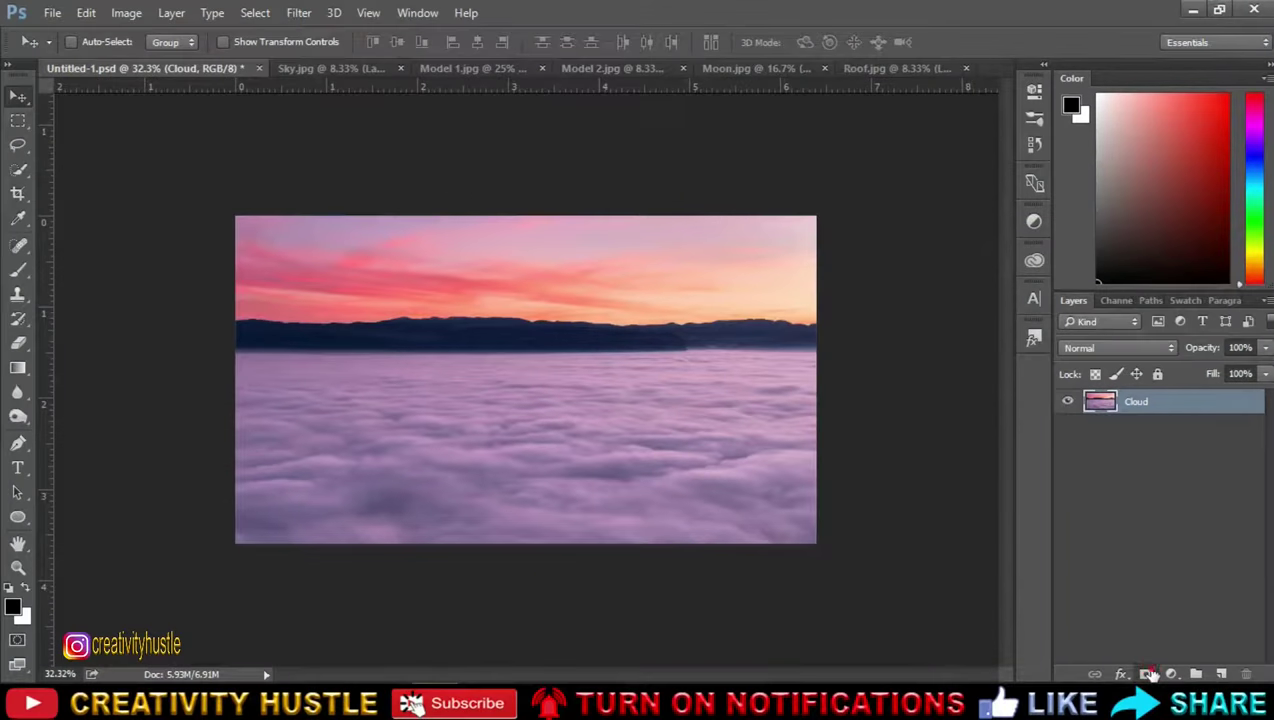
Step: Add a layer mask to Cloud and marquee-select the sky and mountains above the clouds
left_click(1147, 674)
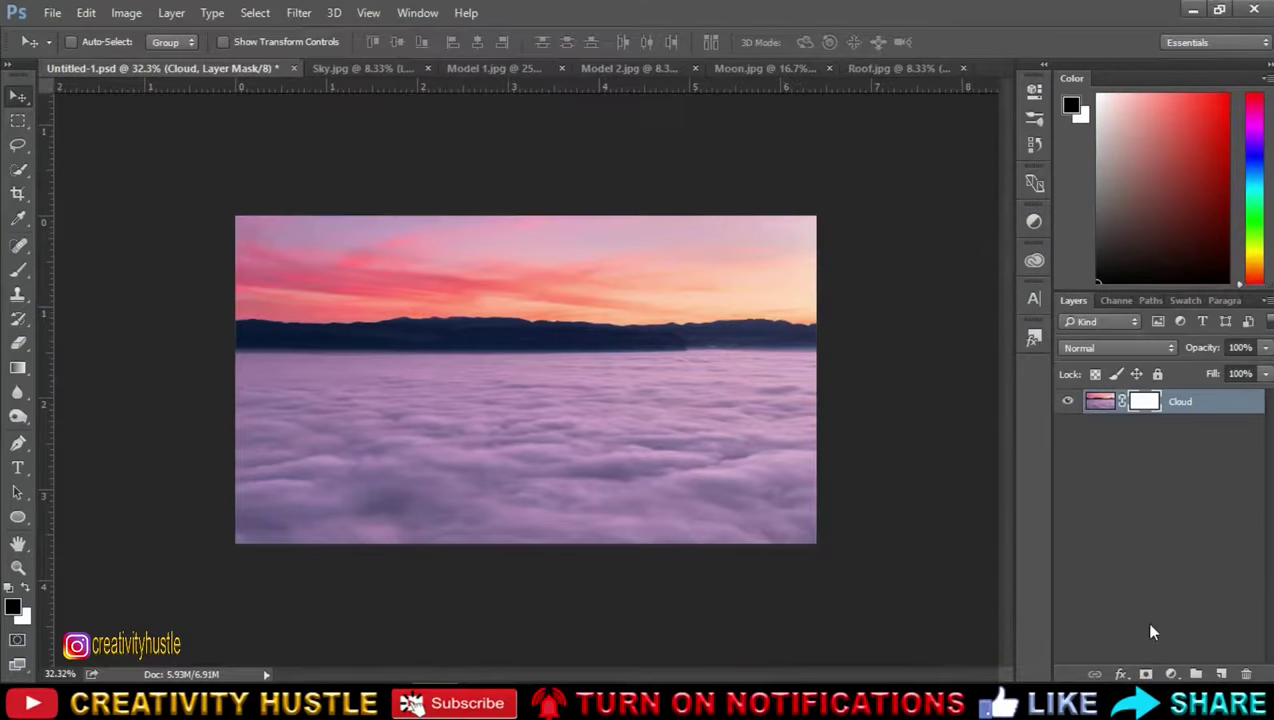
left_click(17, 121)
left_click(87, 121)
left_click_drag(235, 216, 999, 360)
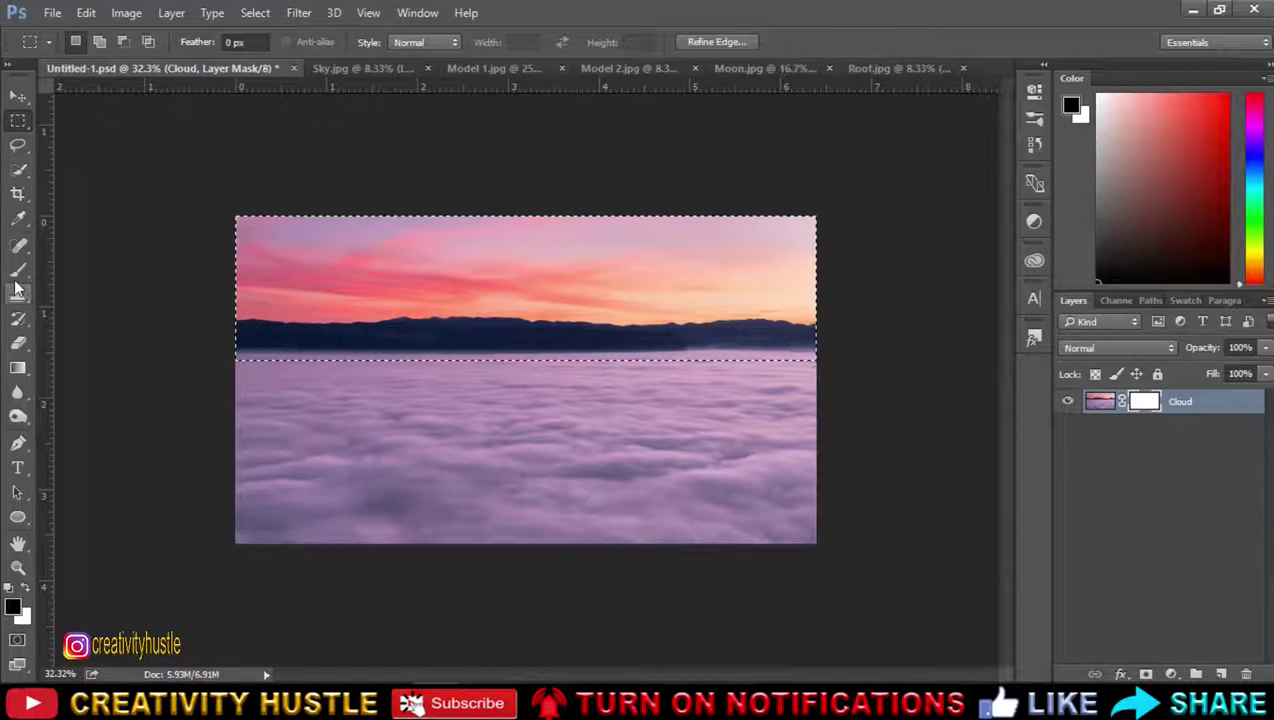
Step: Paint black on the mask at full opacity and flow to hide the sky and mountains
right_click(17, 270)
left_click(88, 267)
left_click(26, 589)
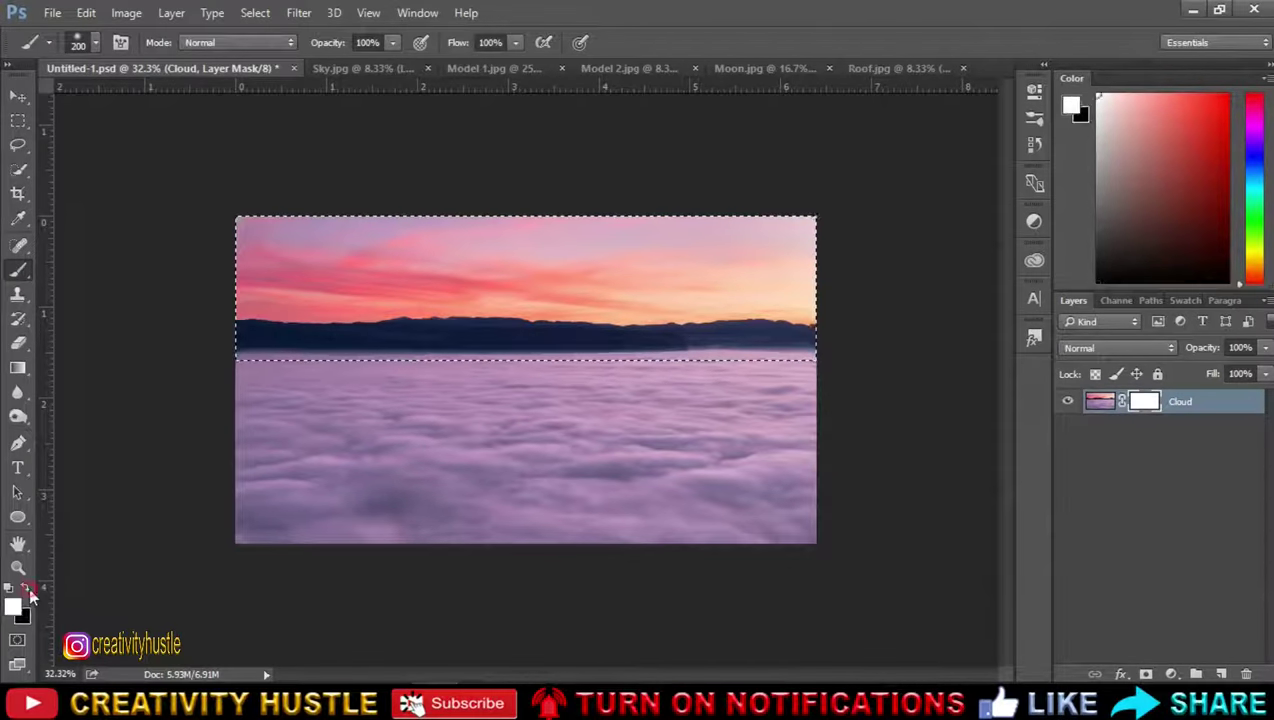
left_click(380, 41)
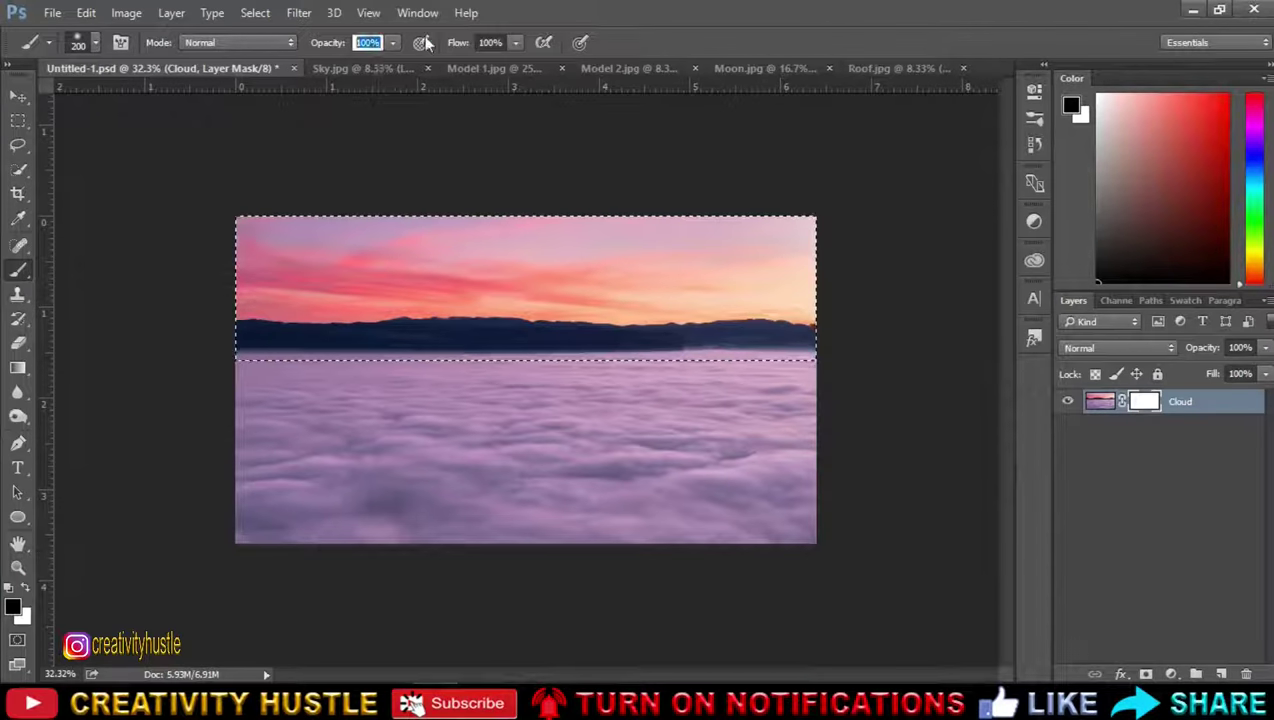
left_click(499, 42)
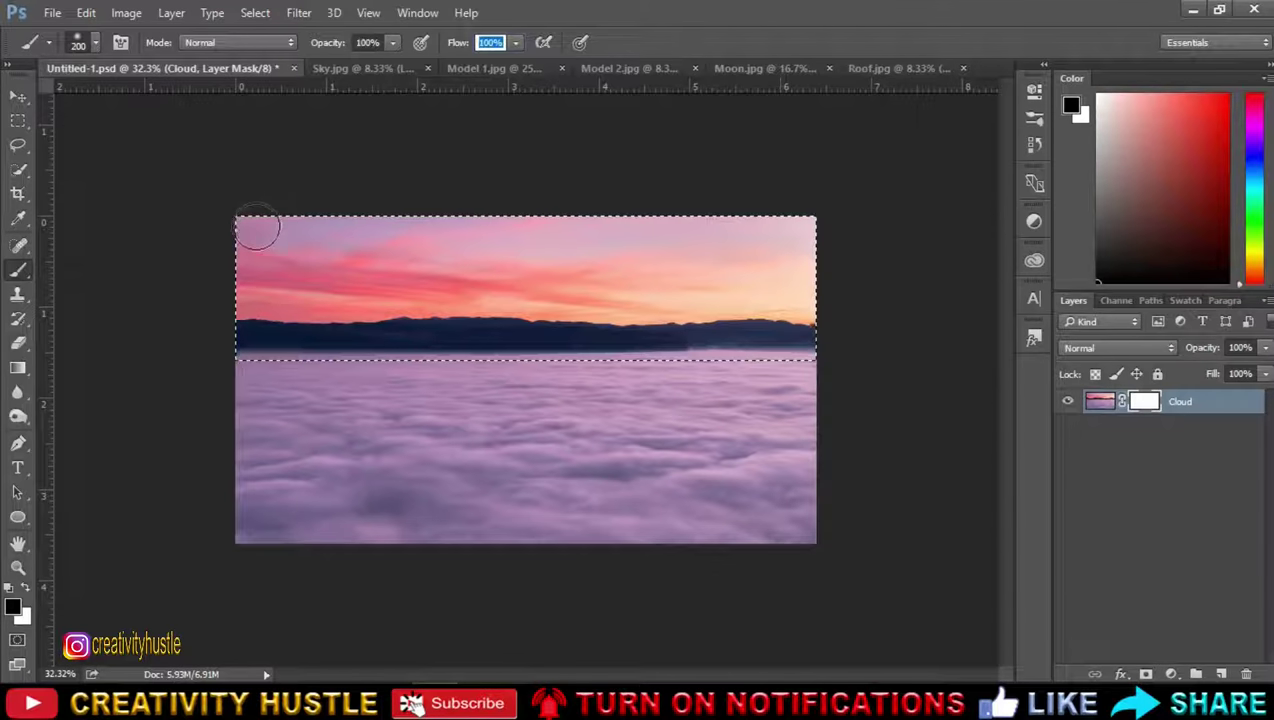
mouse_move(255, 232)
left_mouse_down()
mouse_move(284, 270)
mouse_move(705, 361)
left_mouse_up()
key("bracketright")
key("bracketright")
key("bracketright")
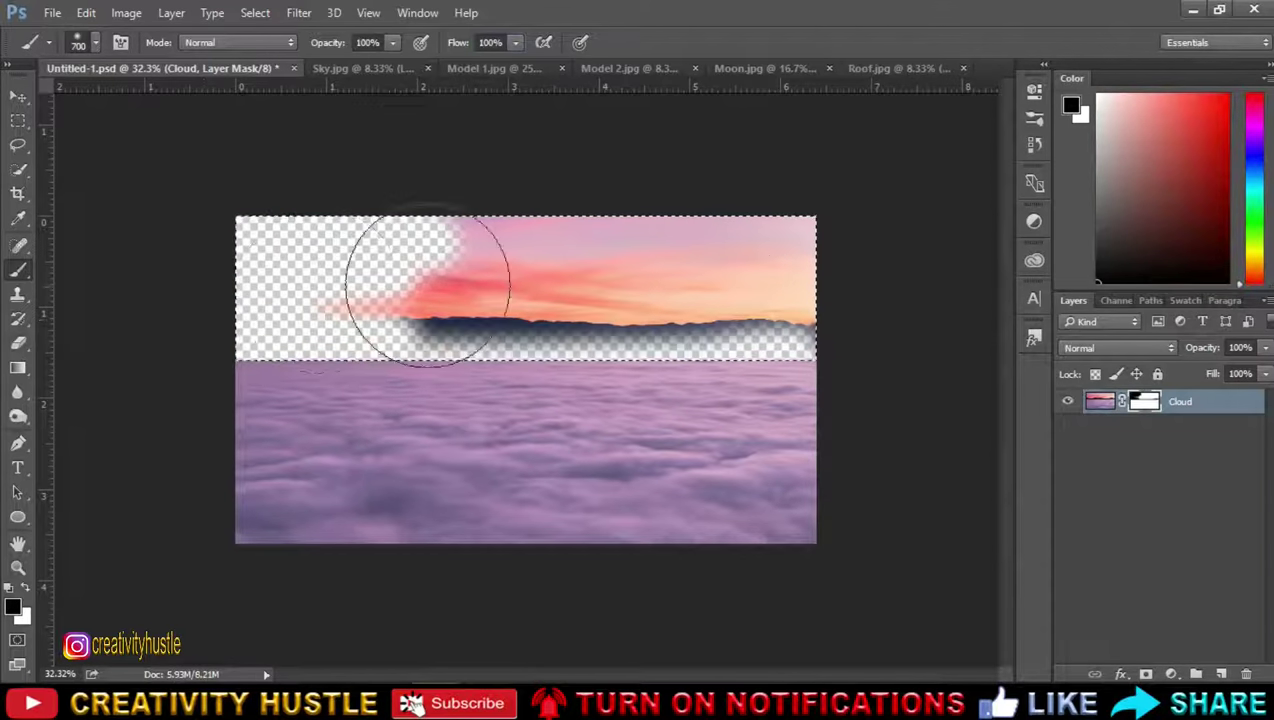
left_click_drag(427, 276, 815, 253)
Step: Shorten the Cloud layer by lowering its top edge with Free Transform
left_click(1100, 401)
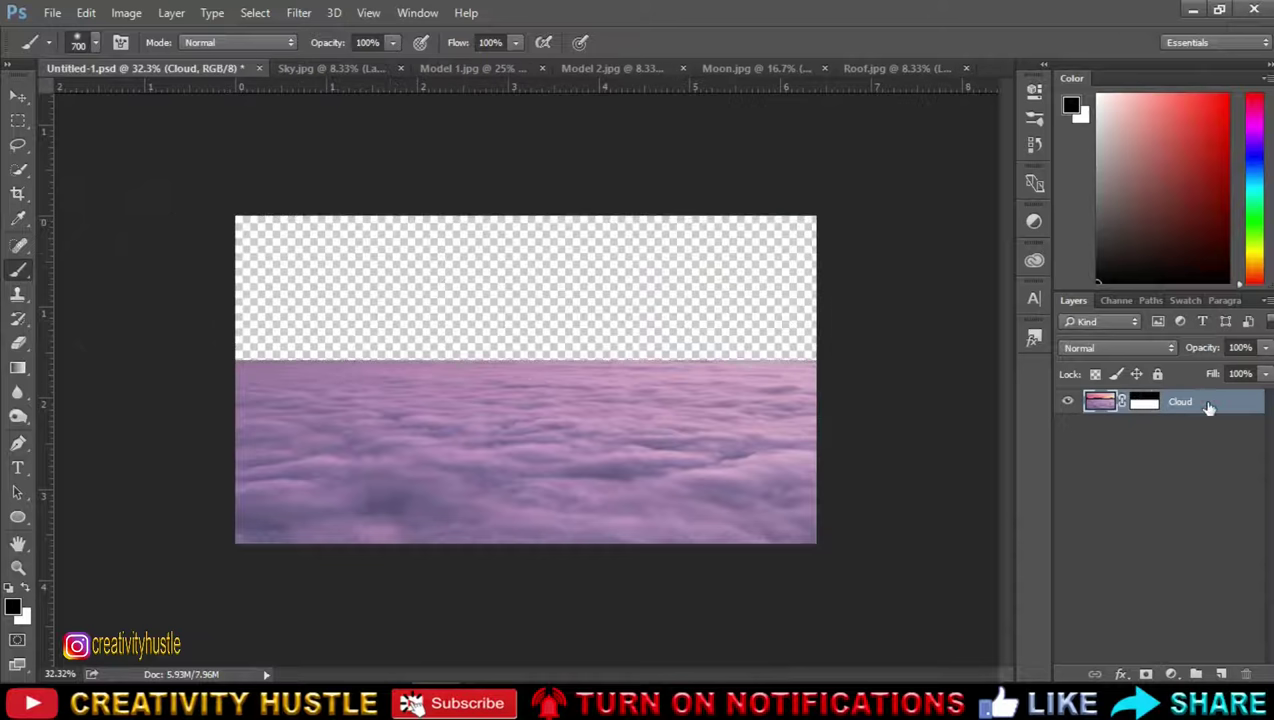
key("ctrl+t")
left_click_drag(529, 212, 532, 233)
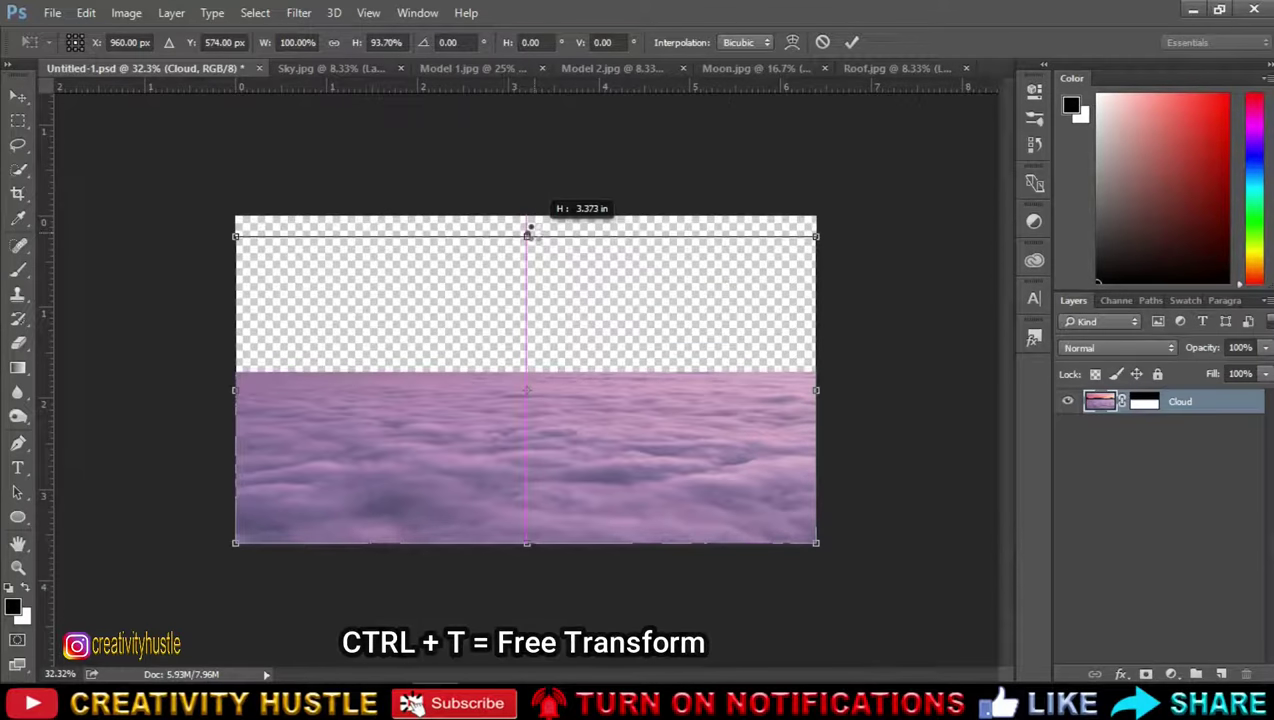
key("Return")
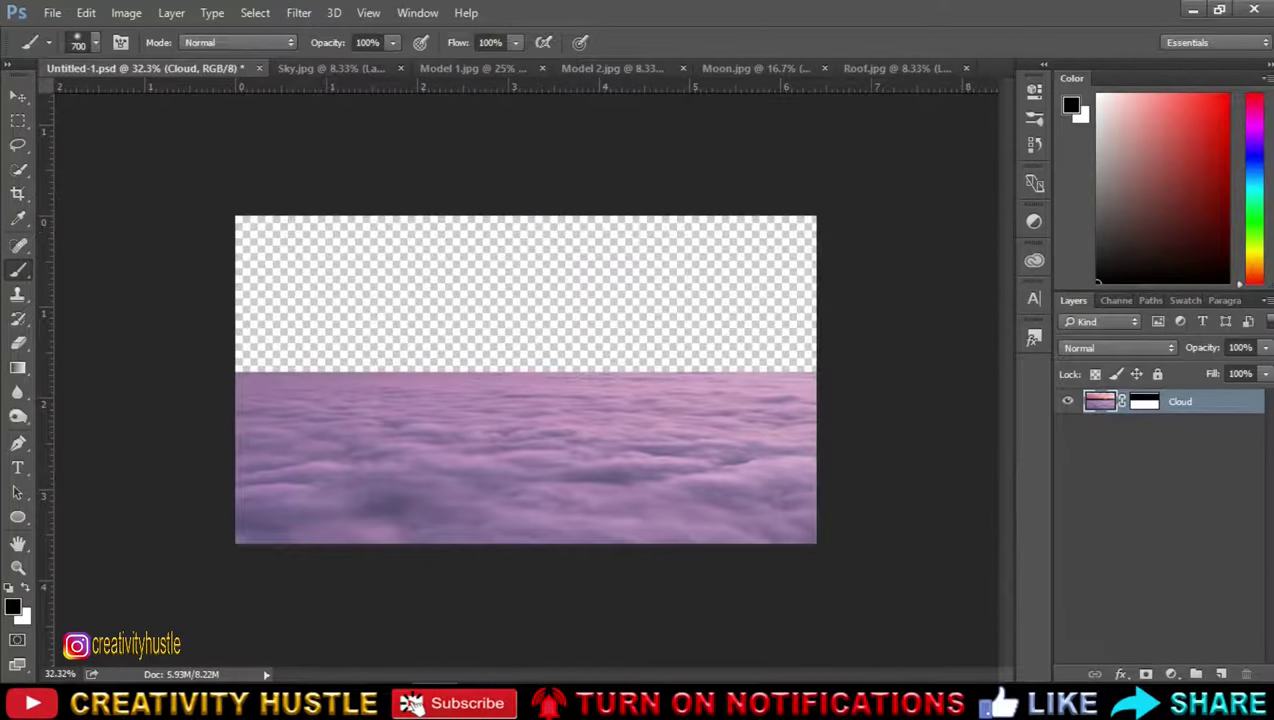
Step: Select a band of starry sky in Sky.jpg and move it into the composite
key("v")
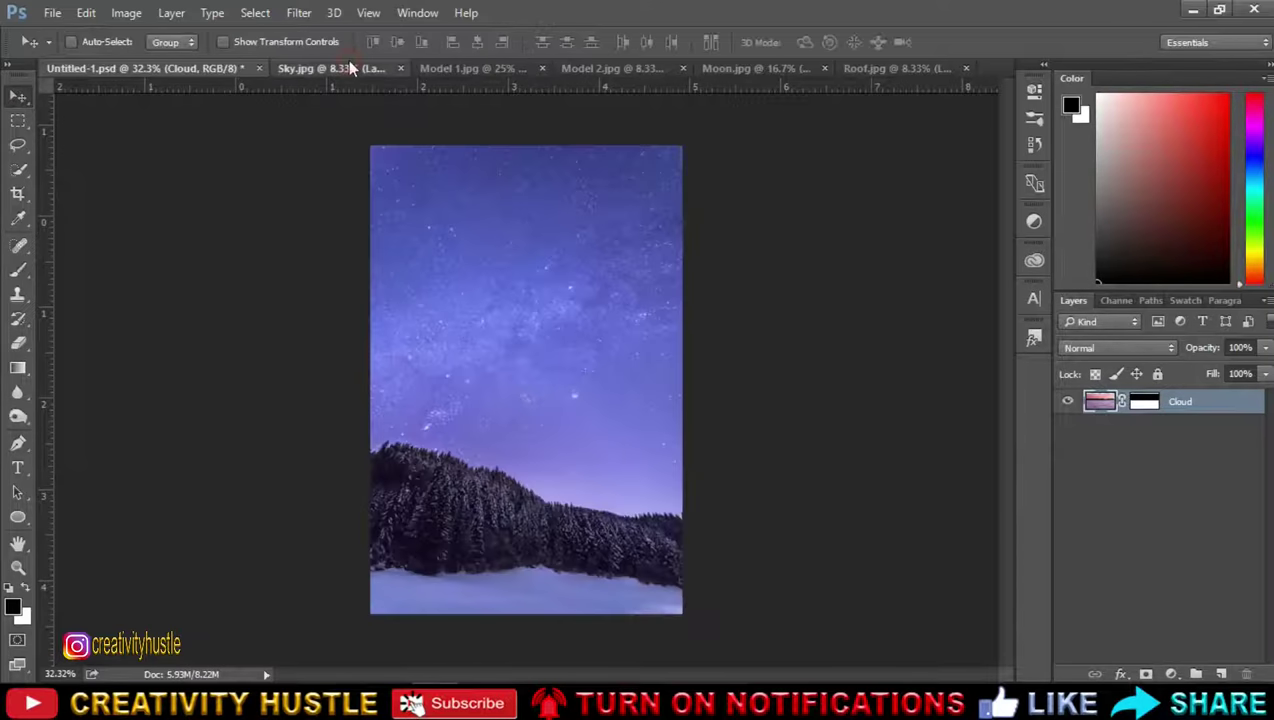
left_click(347, 62)
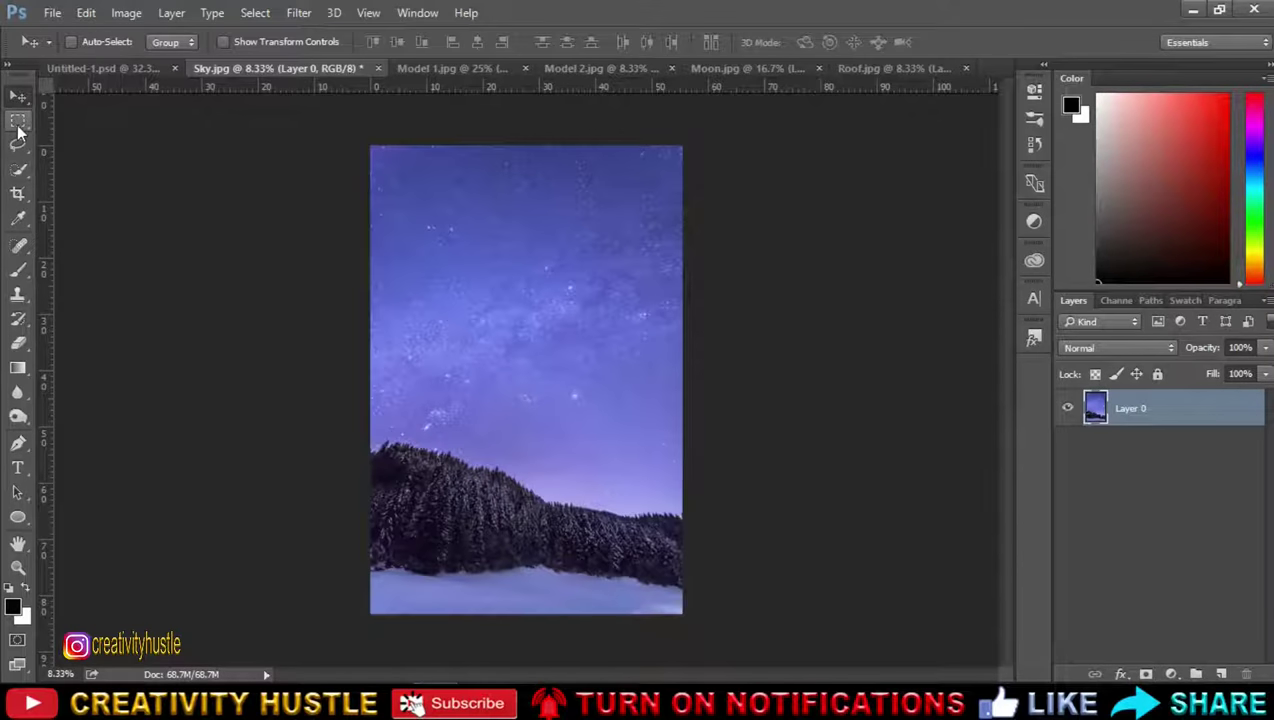
left_click(18, 124)
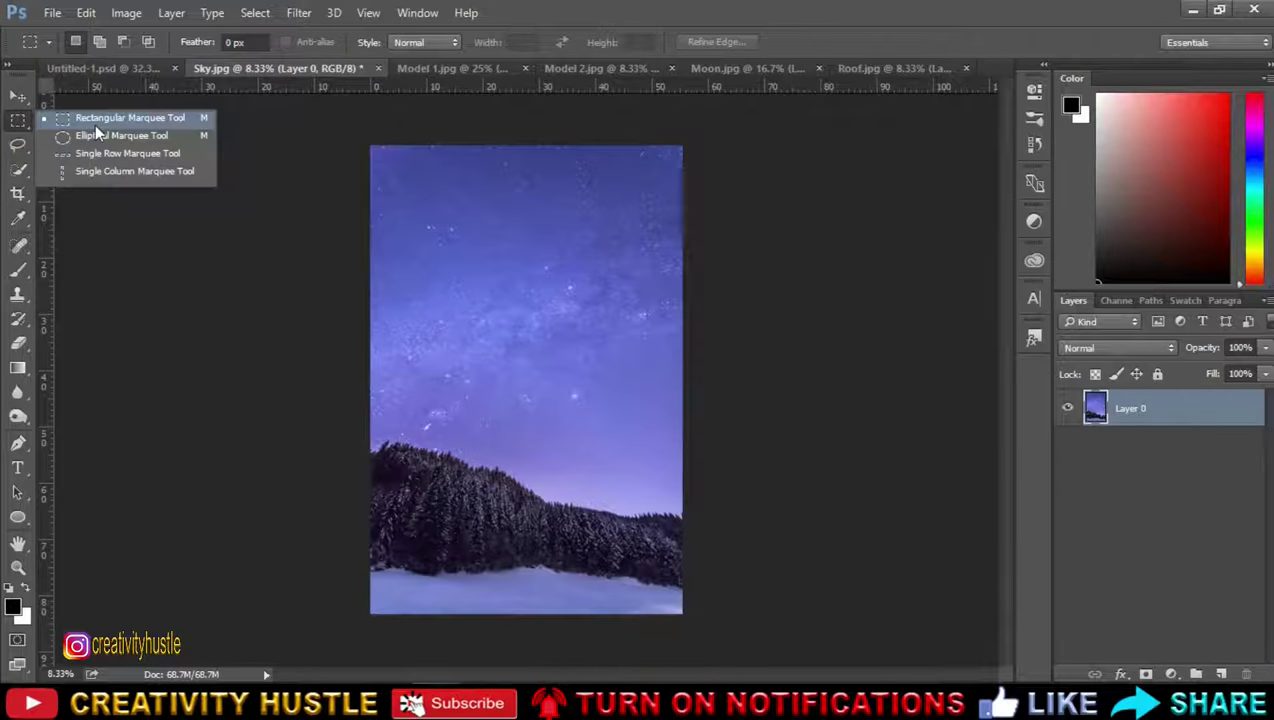
left_click(95, 124)
left_click_drag(362, 215, 793, 386)
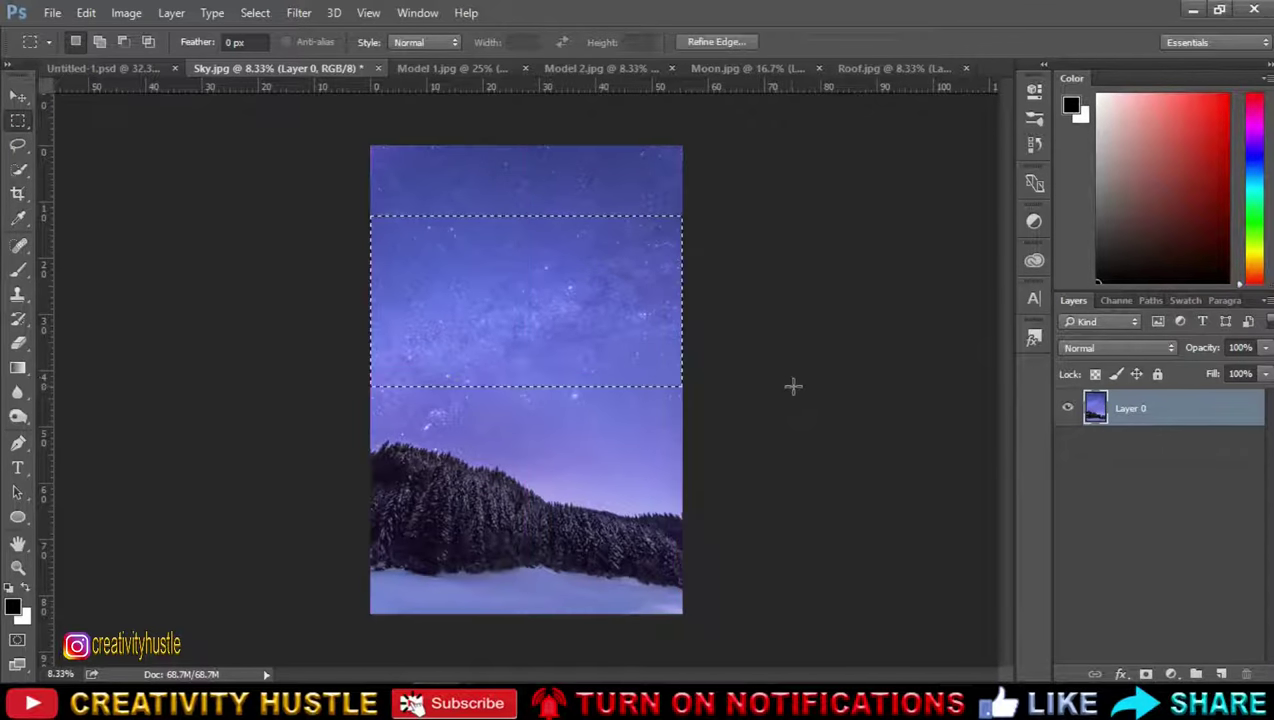
key("v")
left_click_drag(617, 307, 390, 243)
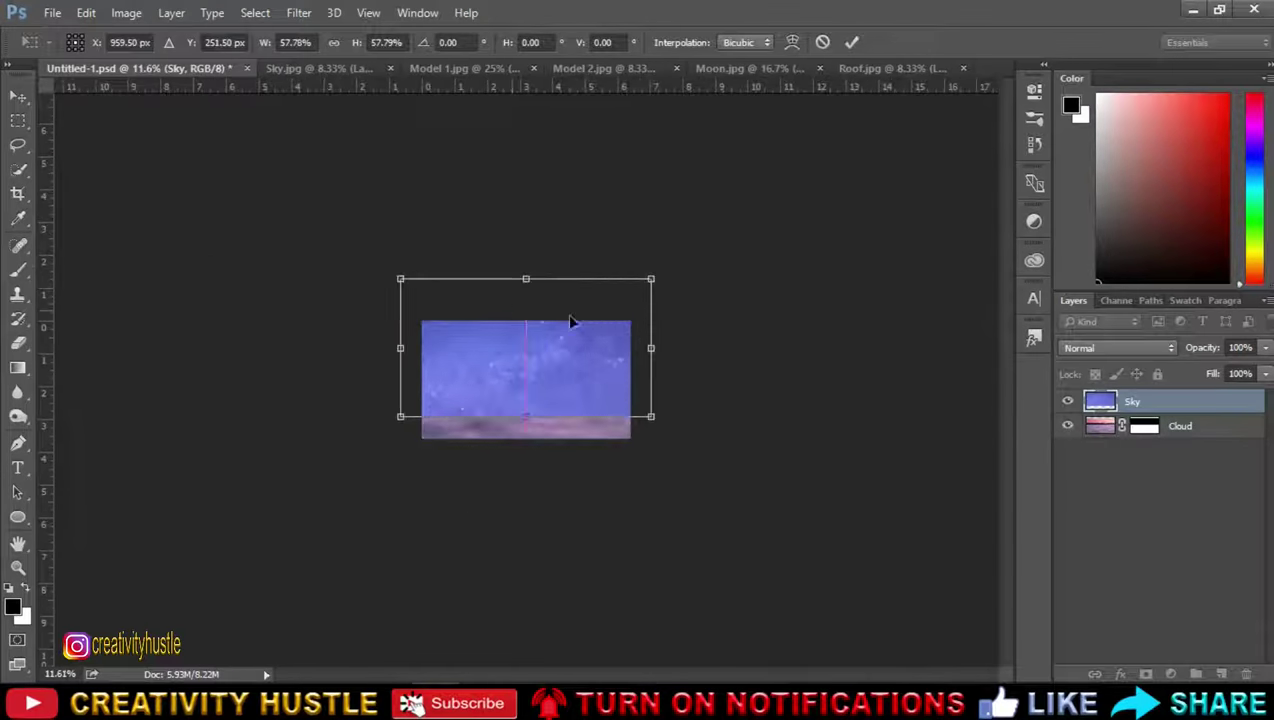
Step: Stretch the pasted sky across the canvas and place Cloud above the Sky layer
left_click_drag(327, 213, 725, 256)
key("Return")
left_click(1197, 426)
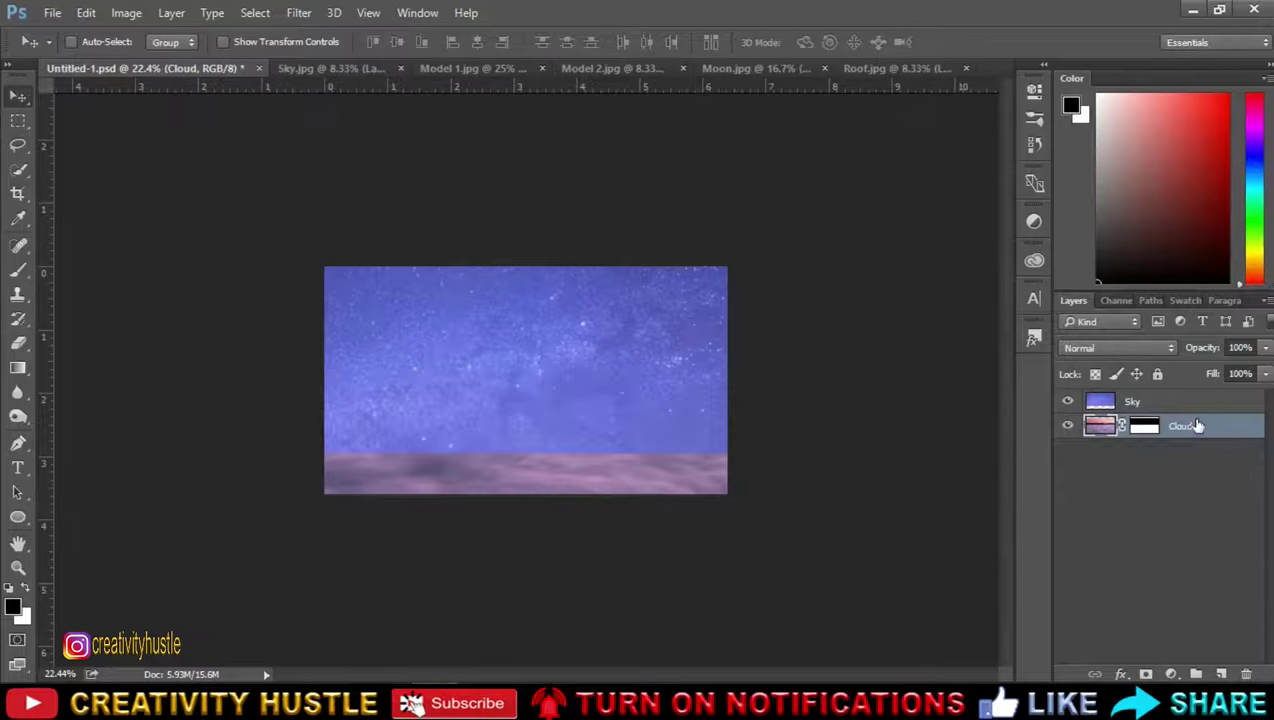
left_click_drag(1197, 426, 1190, 398)
left_click(1140, 426)
key("ctrl+t")
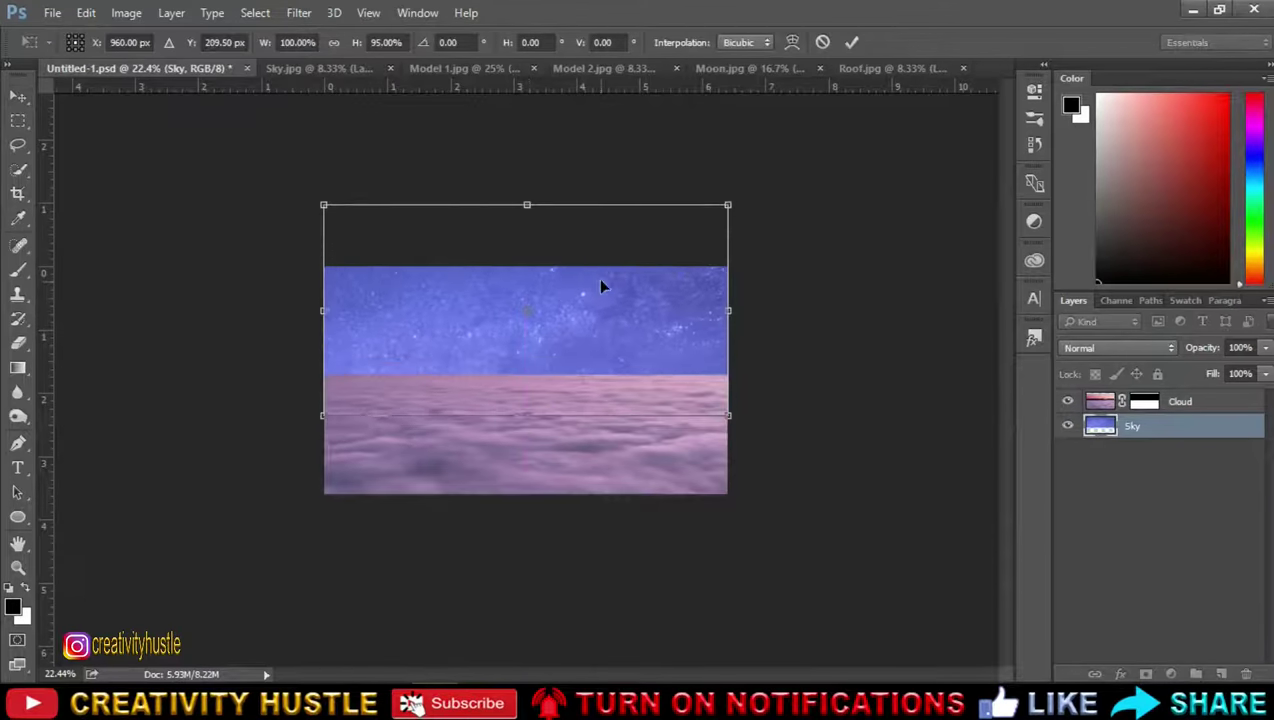
key("Return")
scroll(728, 333, "up", 3)
scroll(728, 333, "down", 1)
scroll(728, 333, "down", 2)
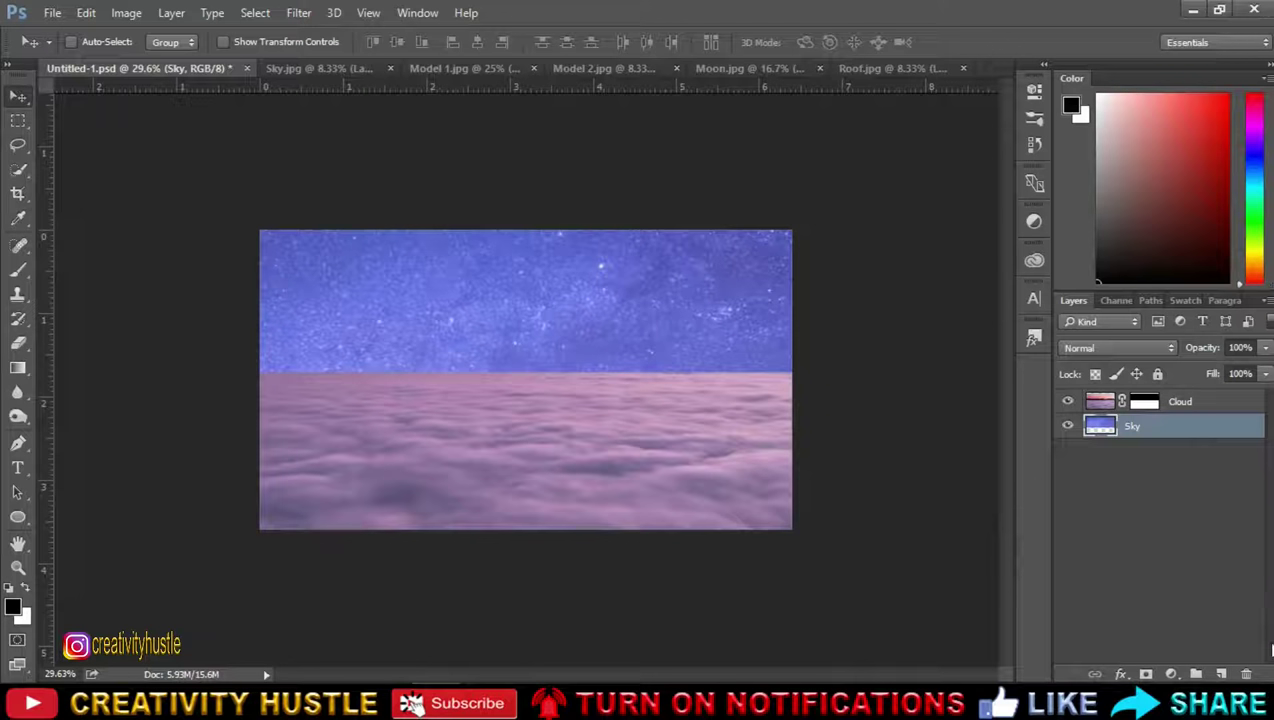
Step: Add a white Solid Color fill layer
left_click(1170, 675)
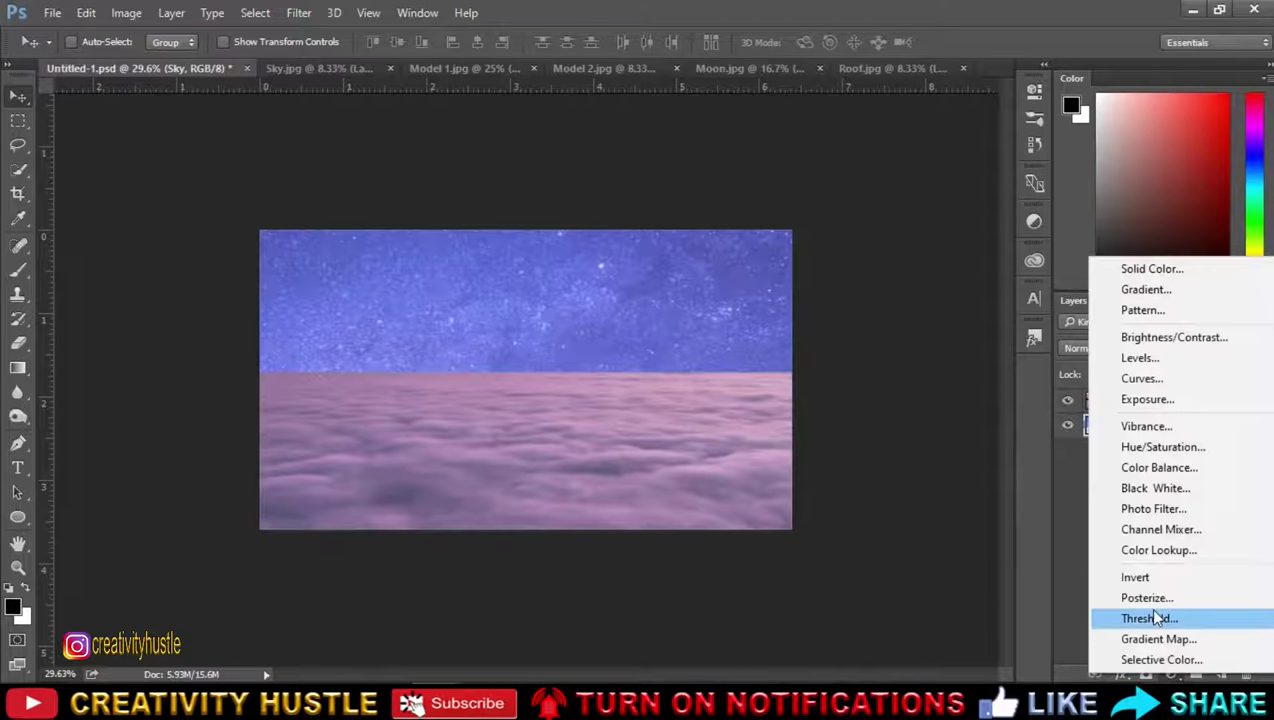
left_click(1163, 276)
left_click_drag(798, 369, 766, 350)
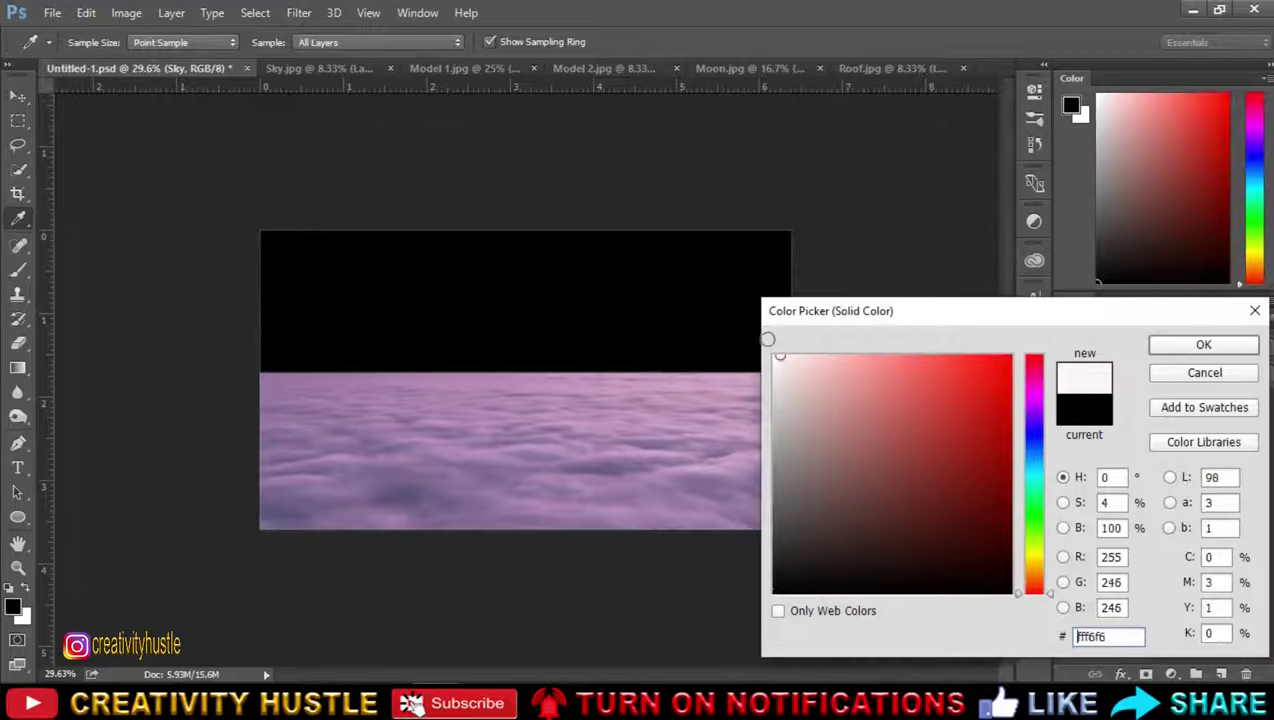
left_click(1205, 344)
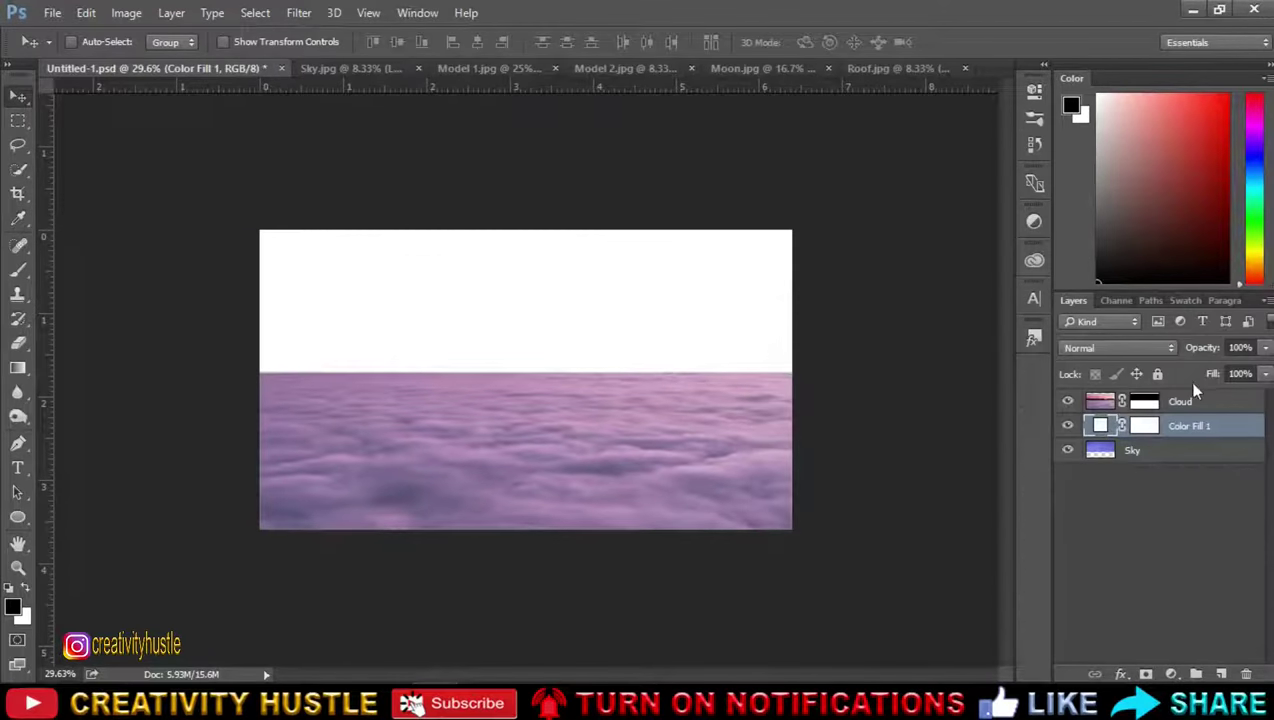
Step: Move Color Fill 1 to the bottom of the stack and Sky above Cloud
left_click_drag(1212, 428, 1211, 460)
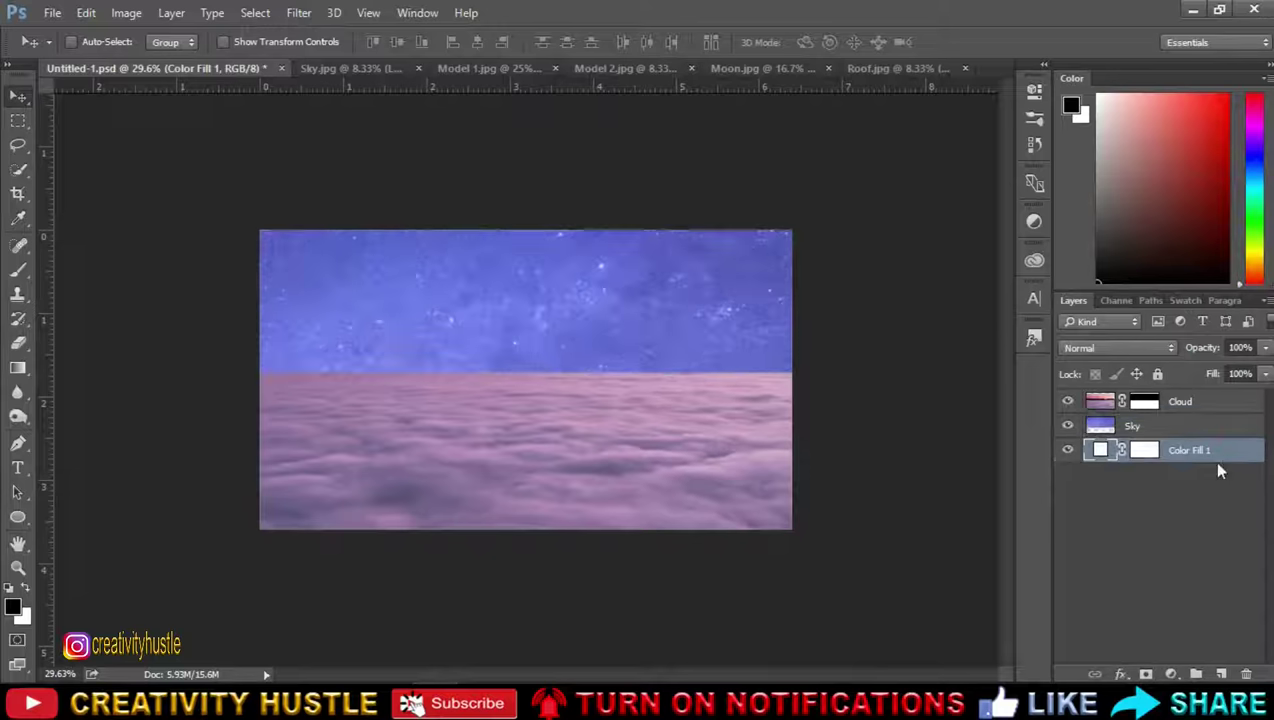
left_click(1199, 402)
left_click_drag(1200, 430, 1208, 401)
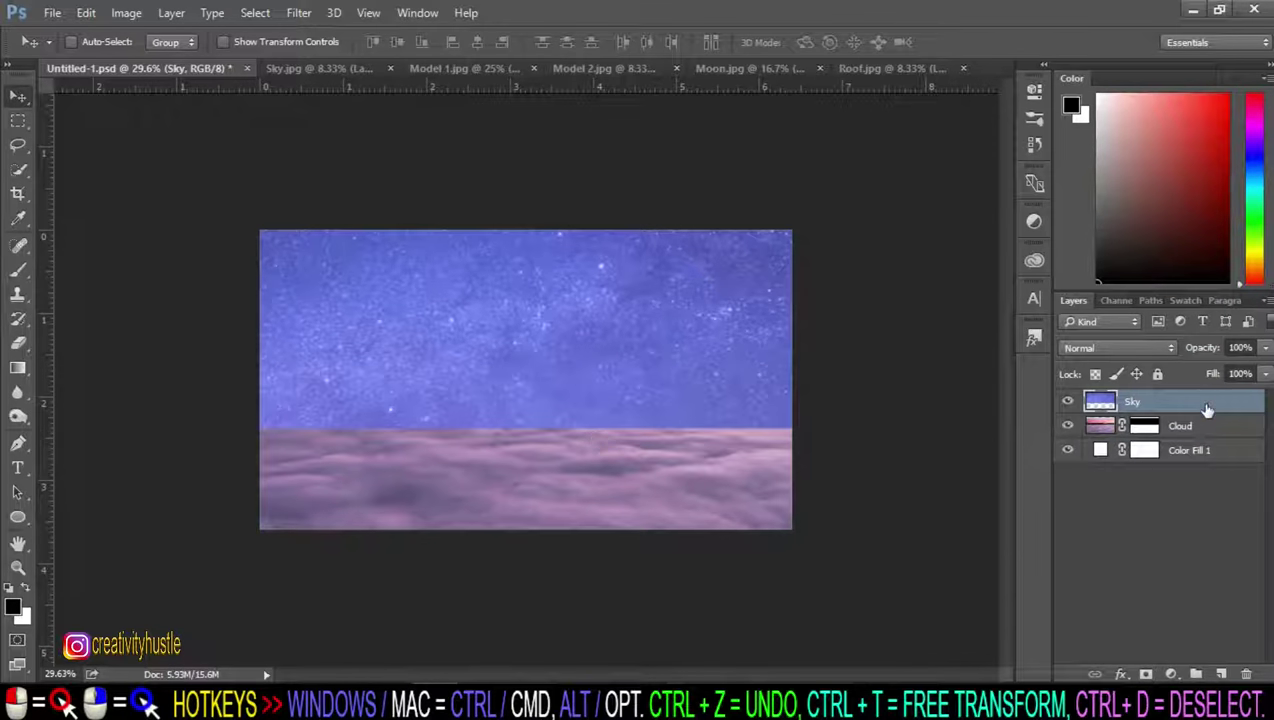
Step: Mask the Sky layer's horizon strip by painting black inside a marquee, then deselect
left_click(1146, 675)
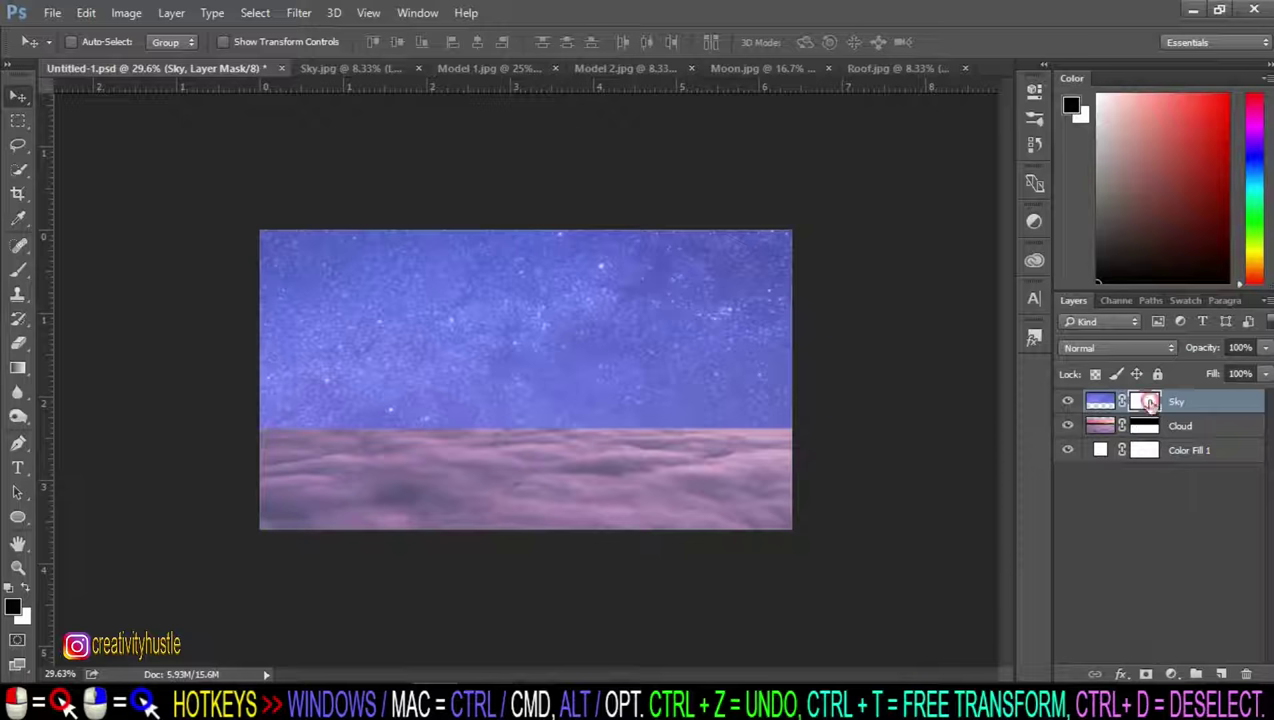
left_click(18, 270)
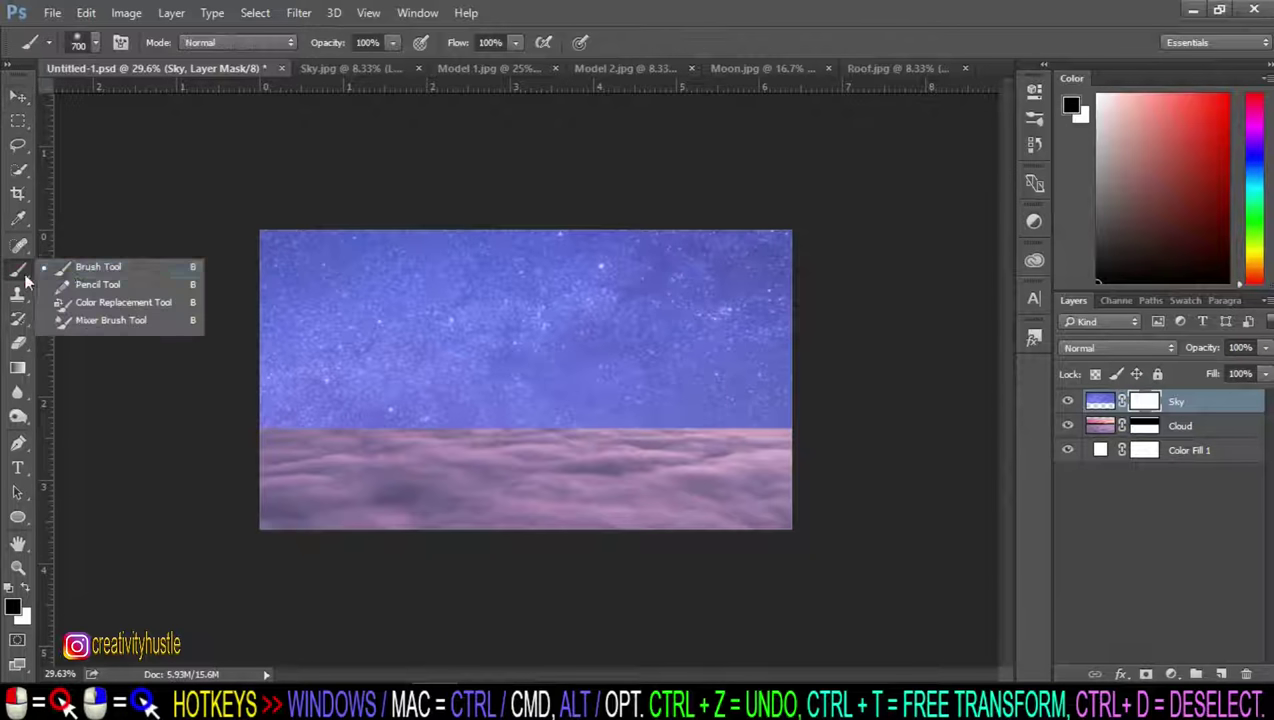
left_click(80, 268)
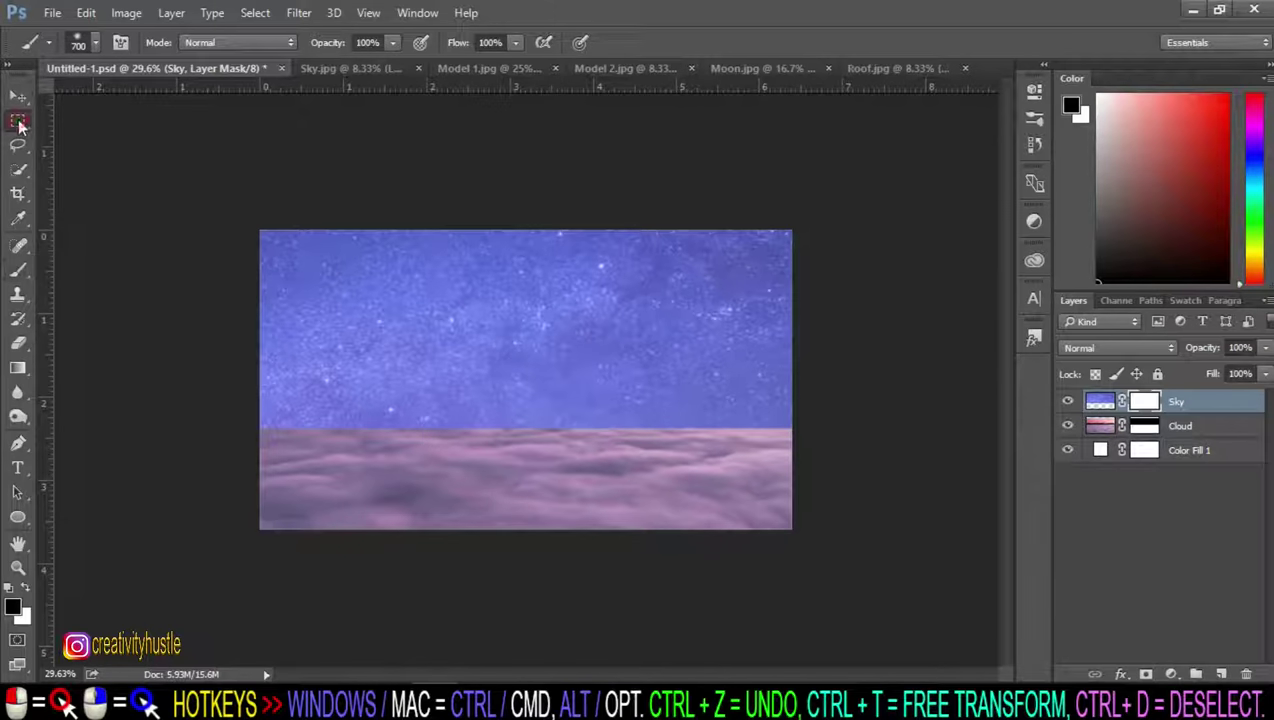
left_click(19, 122)
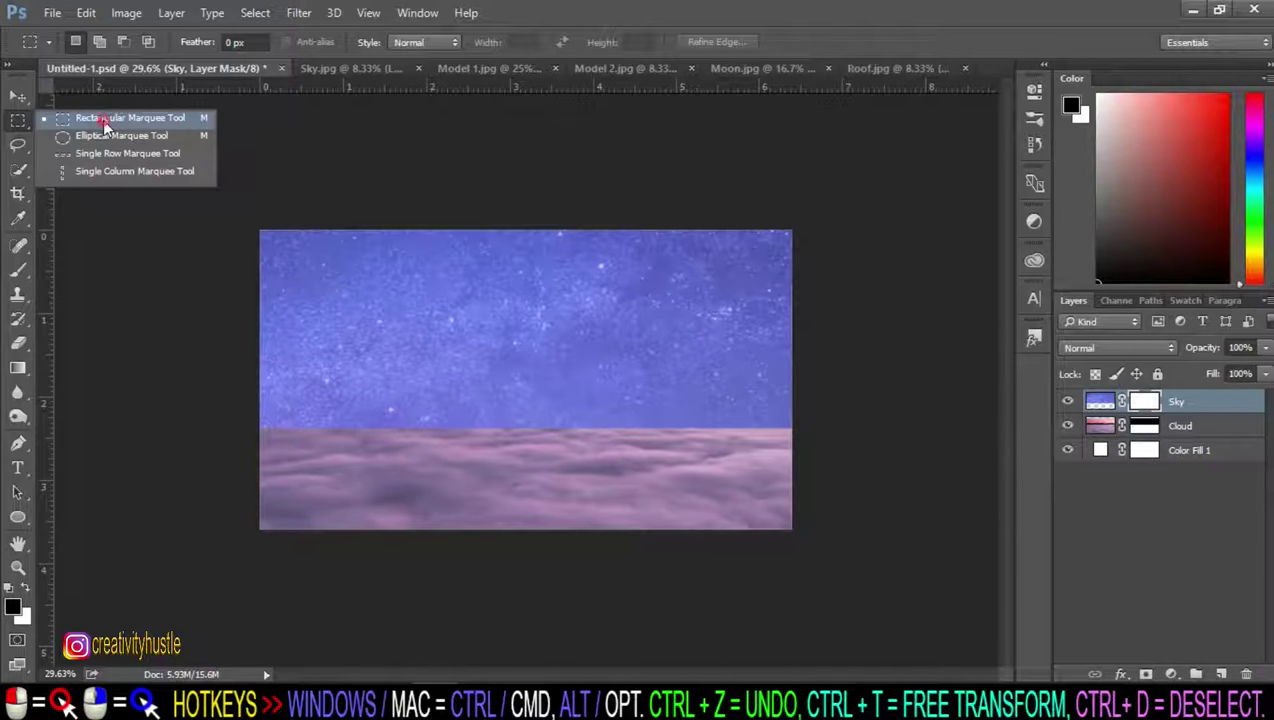
left_click(103, 119)
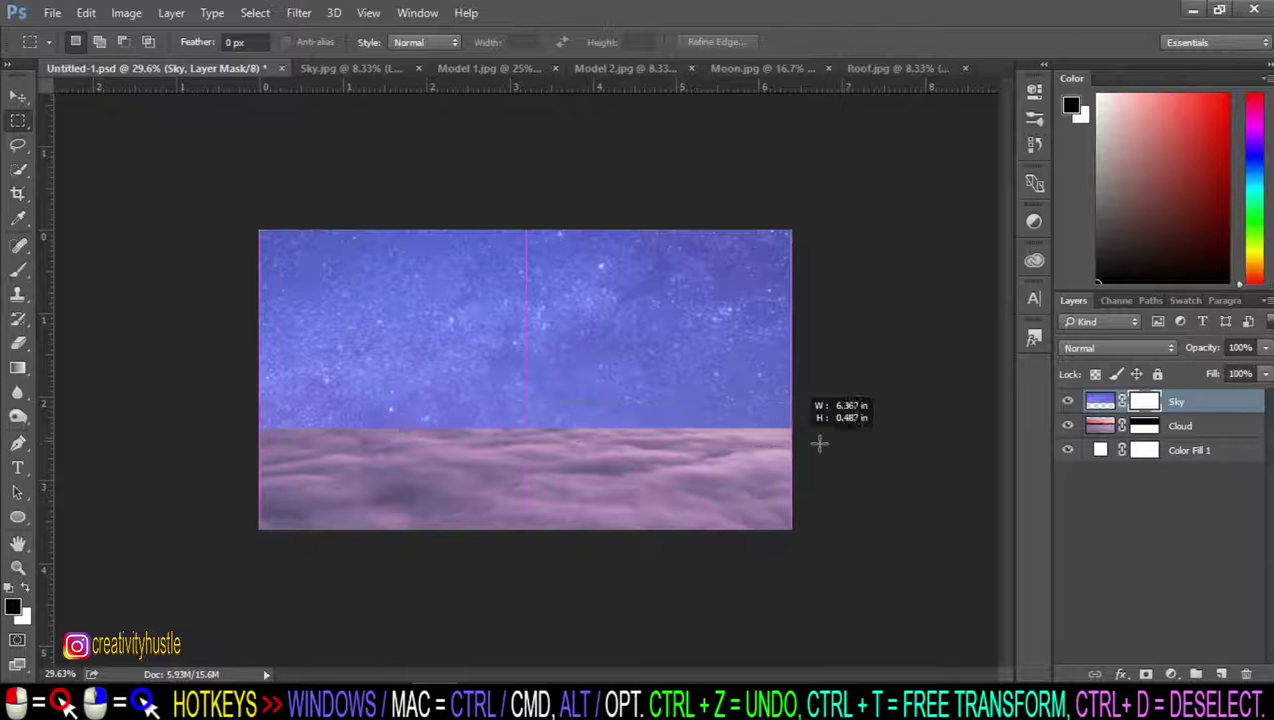
left_click_drag(255, 401, 867, 432)
left_click(18, 268)
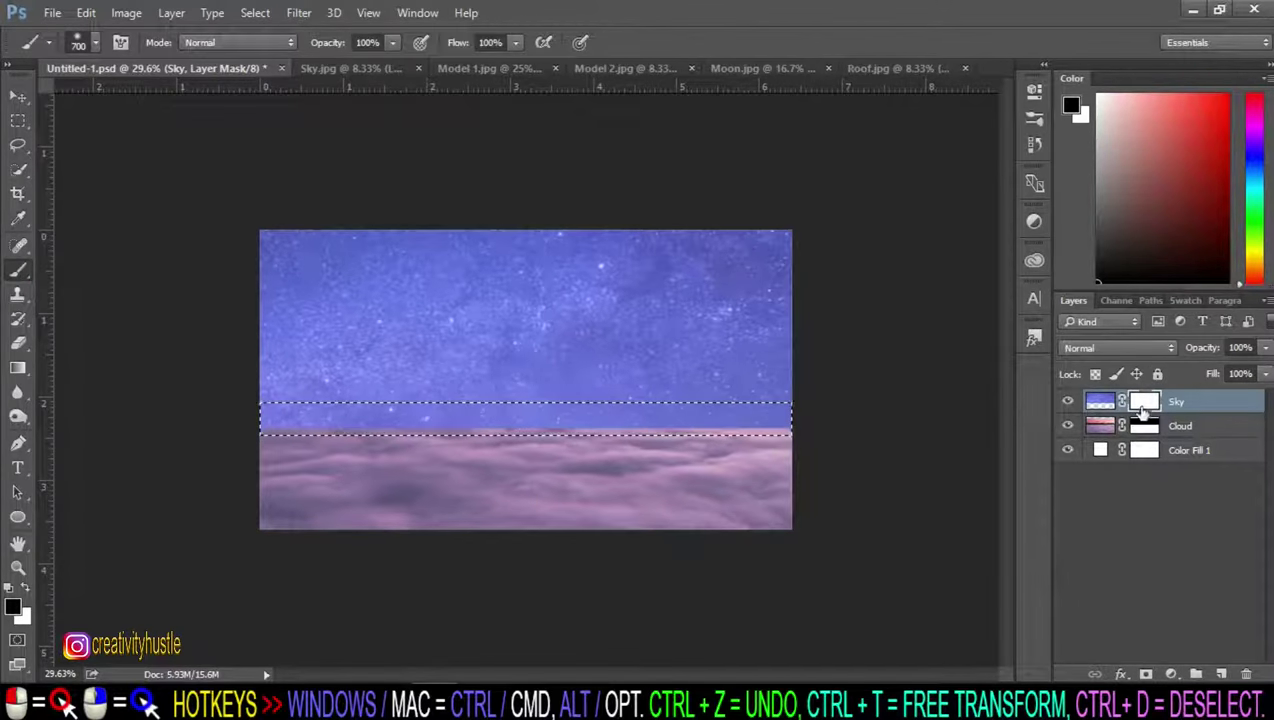
left_click_drag(300, 418, 830, 413)
left_click(1099, 401)
key("ctrl+d")
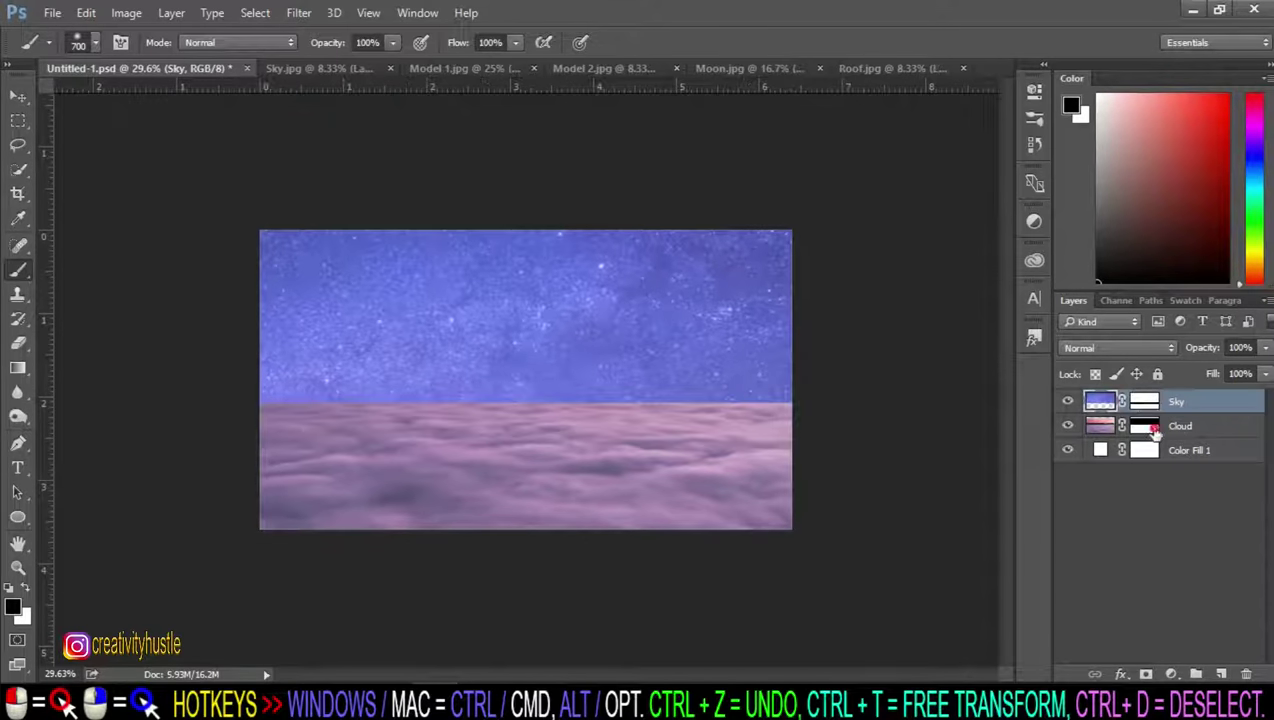
Step: Fade the Cloud mask's top edge with a foreground-to-transparent gradient
left_click(1150, 428)
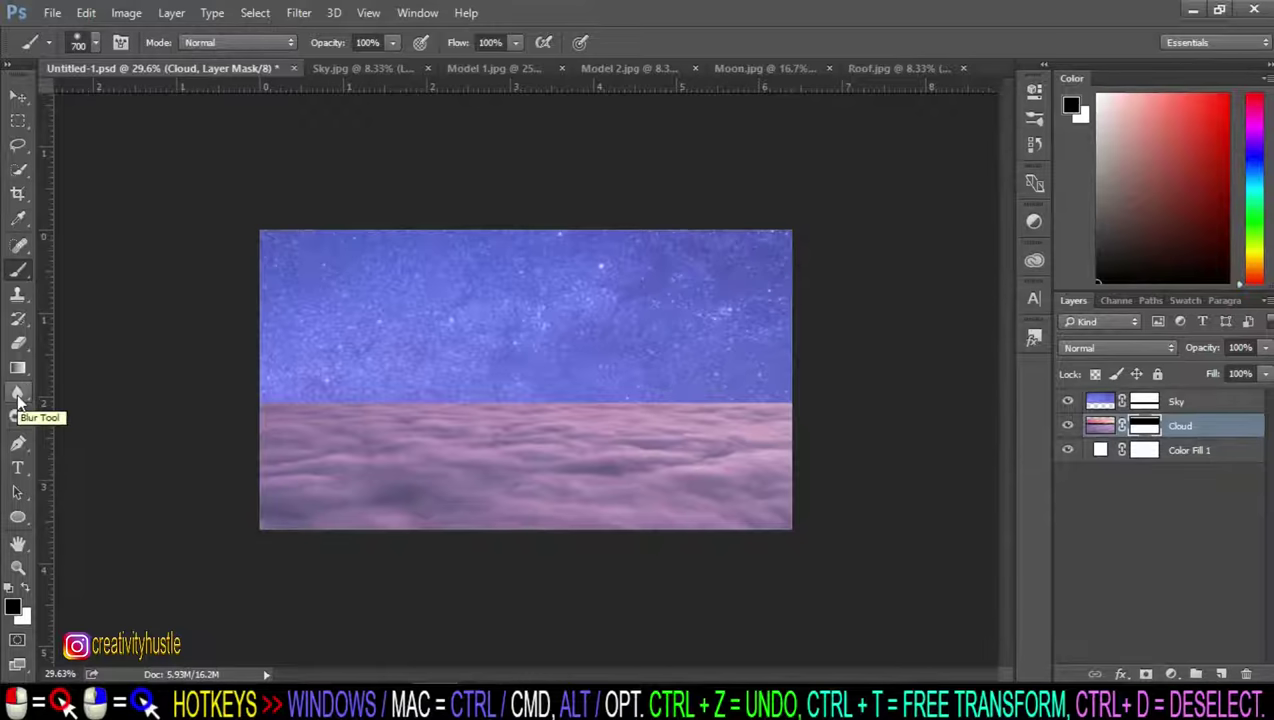
left_click(18, 368)
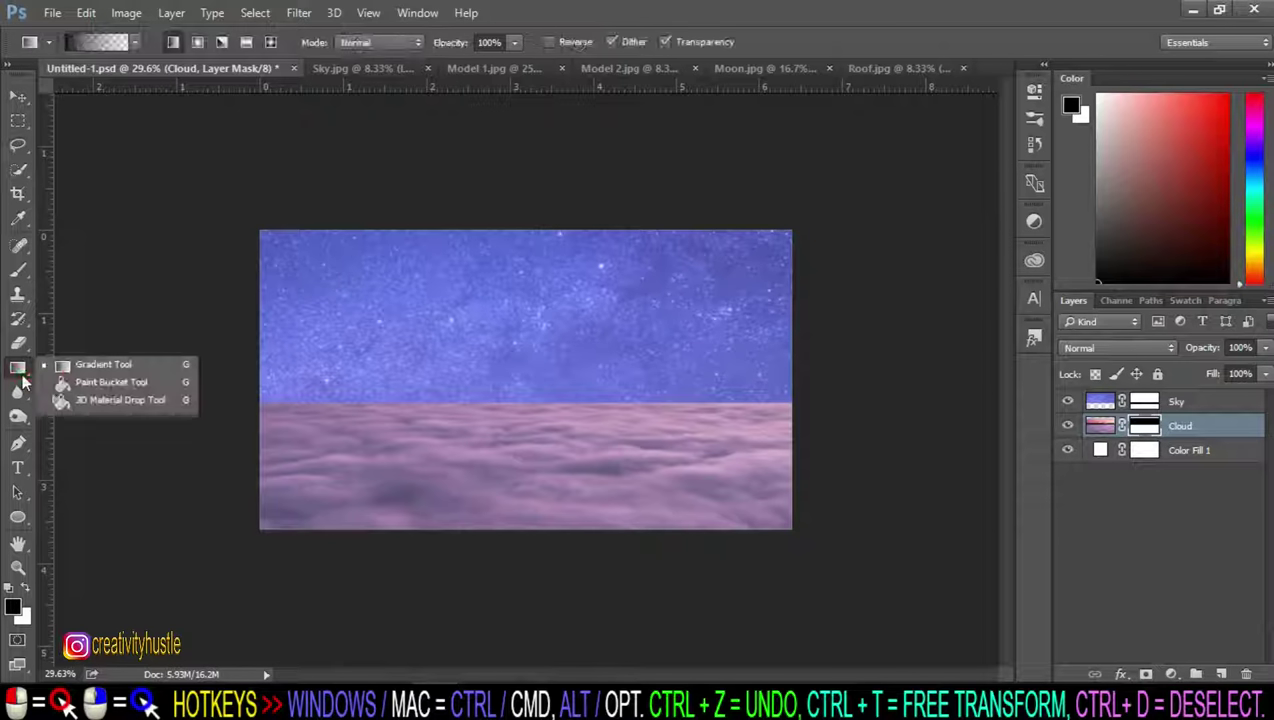
left_click(97, 366)
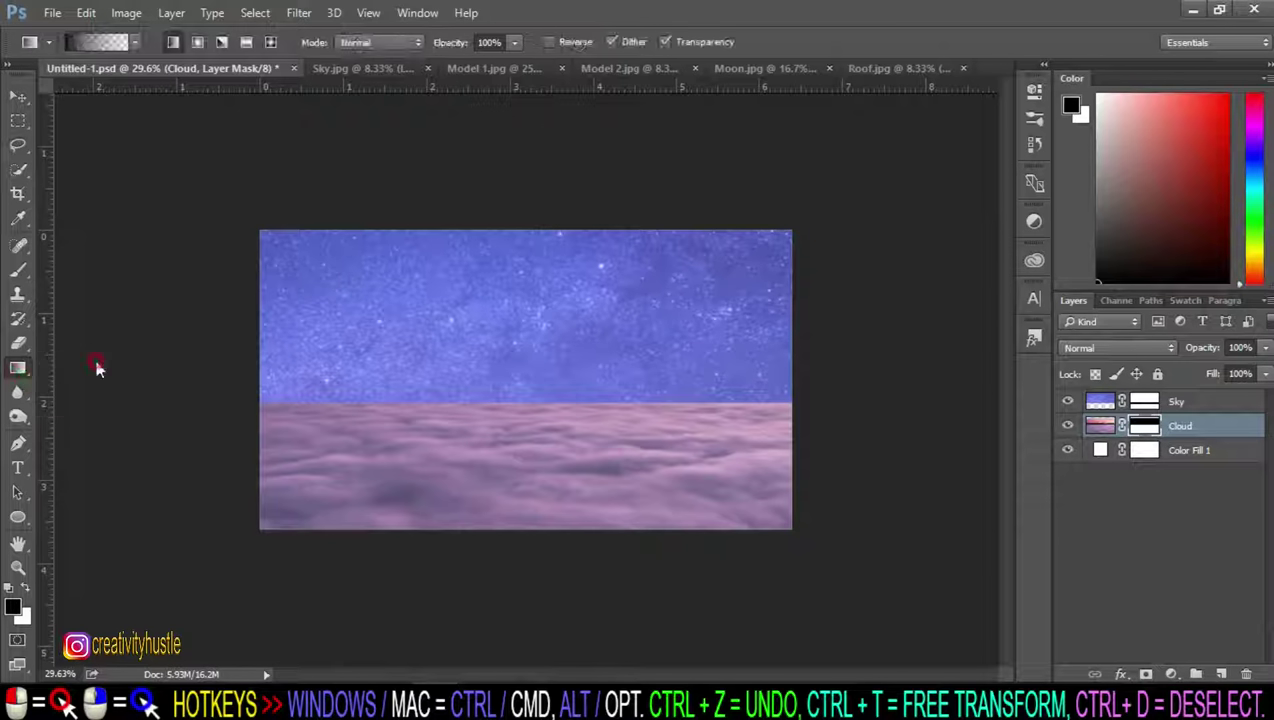
left_click(136, 42)
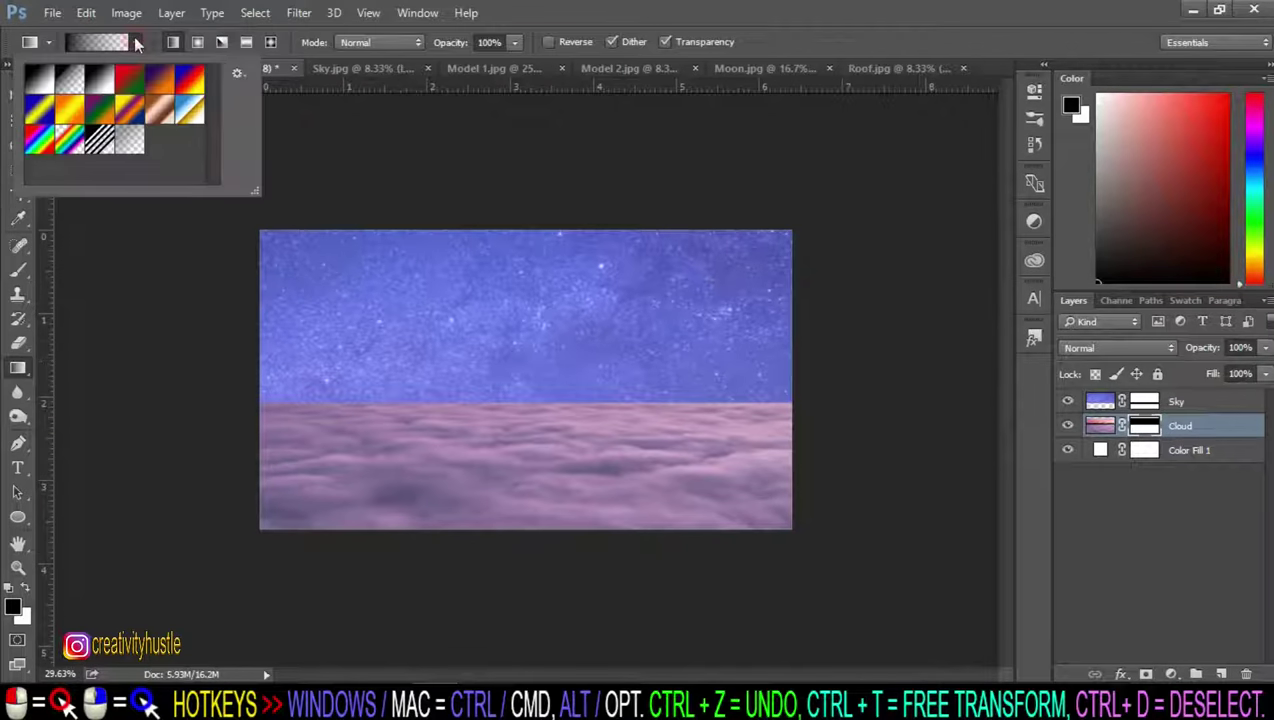
double_click(71, 84)
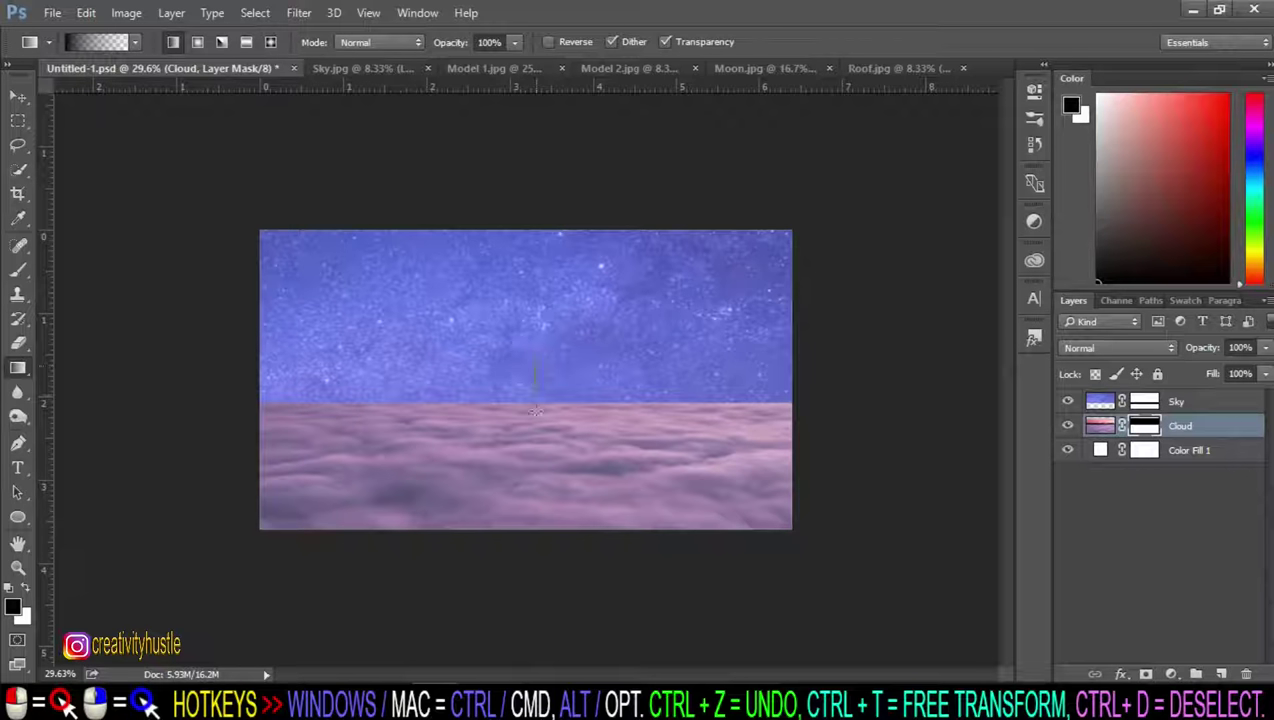
left_click_drag(537, 405, 540, 410)
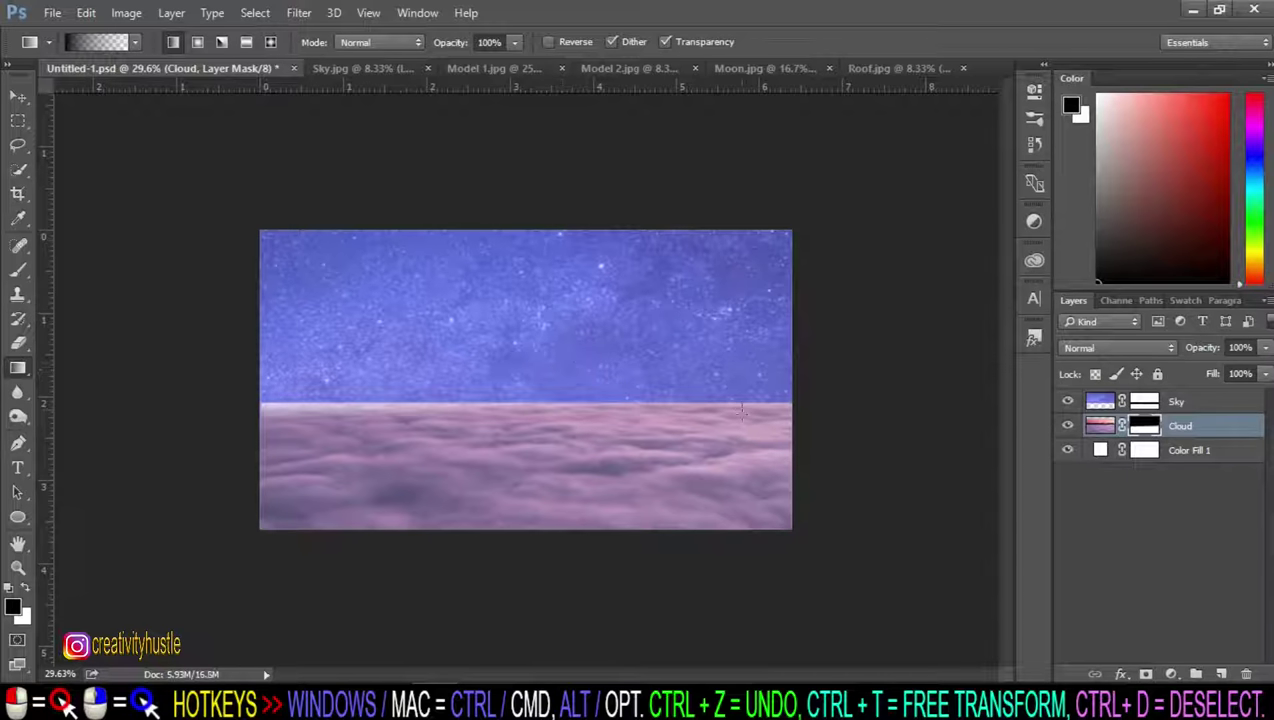
left_click_drag(741, 410, 747, 362)
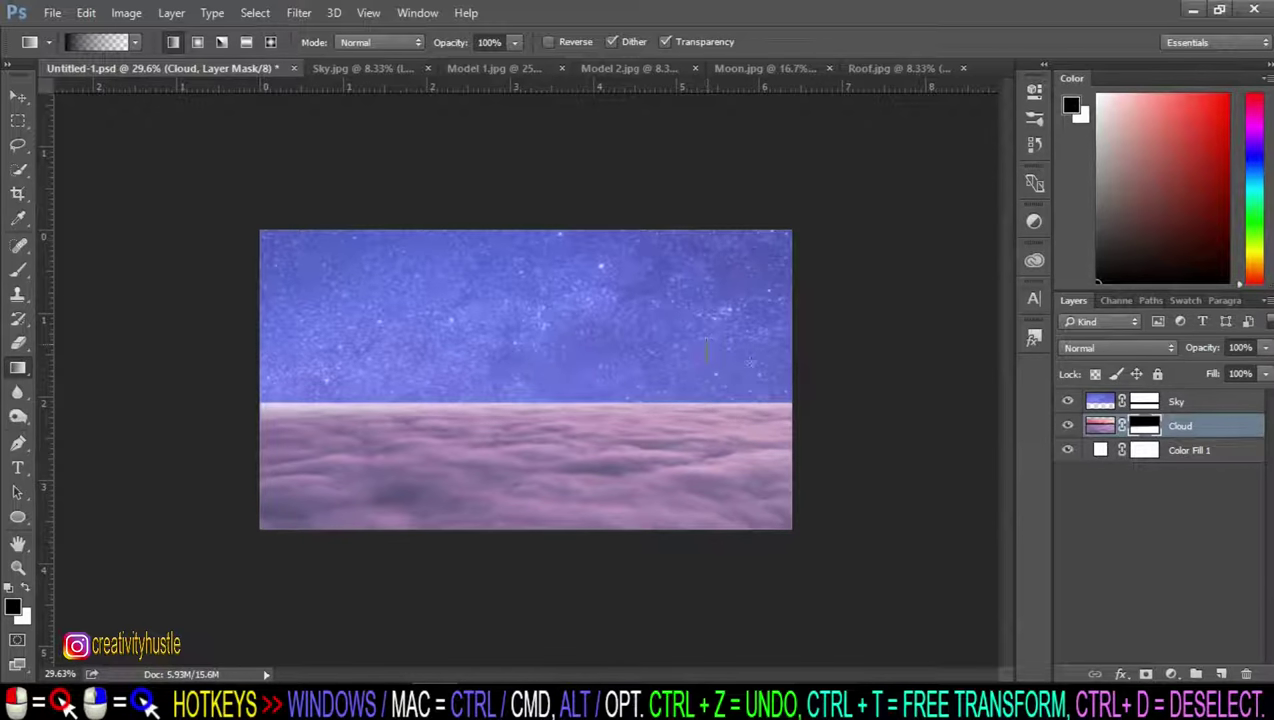
Step: Fade the Sky mask's lower edge into the clouds with a softer gradient
left_click(1150, 401)
mouse_move(541, 396)
left_mouse_down()
mouse_move(542, 425)
mouse_move(532, 422)
left_mouse_up()
key("ctrl+z")
left_click_drag(522, 378, 519, 432)
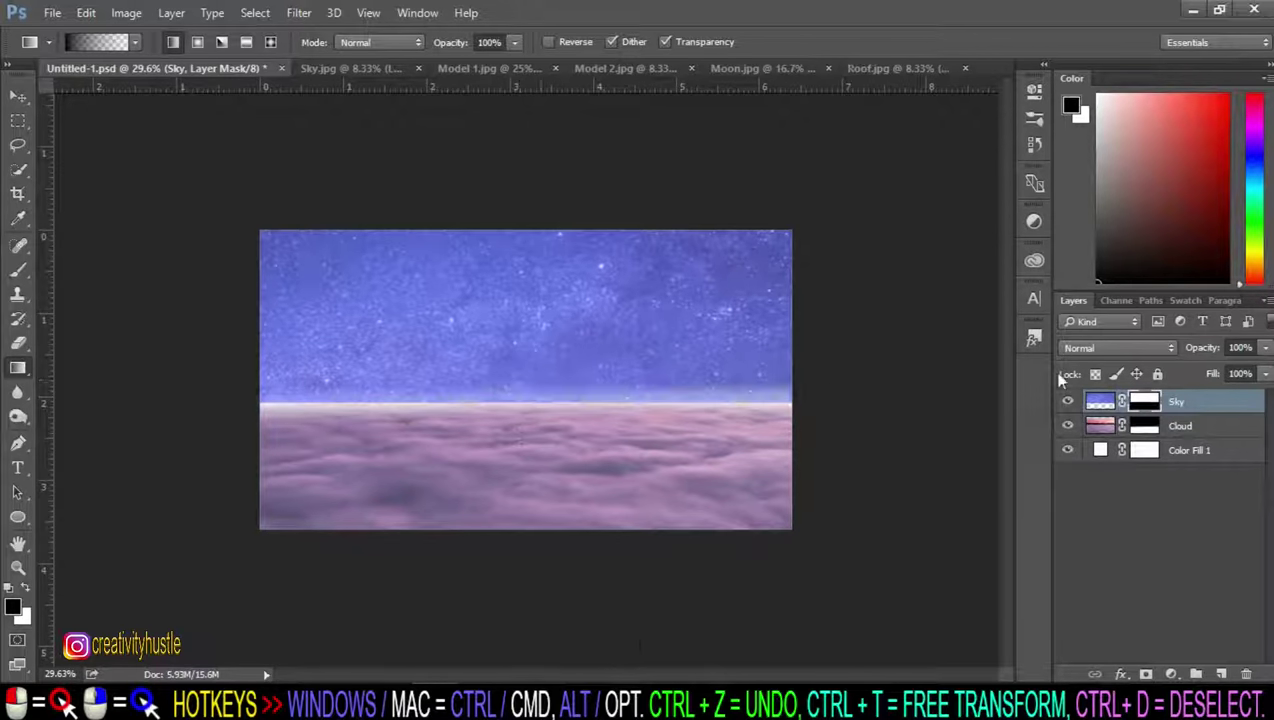
left_click(1110, 428)
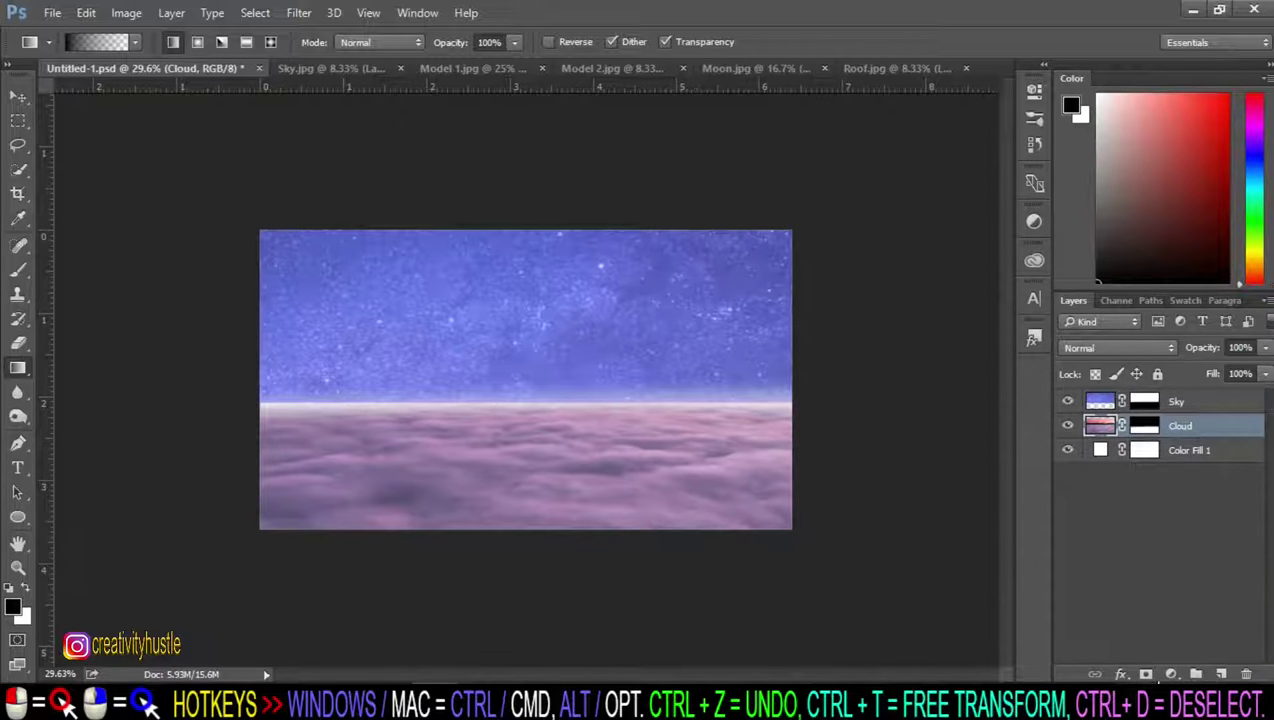
Step: Add a Levels adjustment clipped to Cloud and raise input levels to brighten the clouds
left_click(1172, 675)
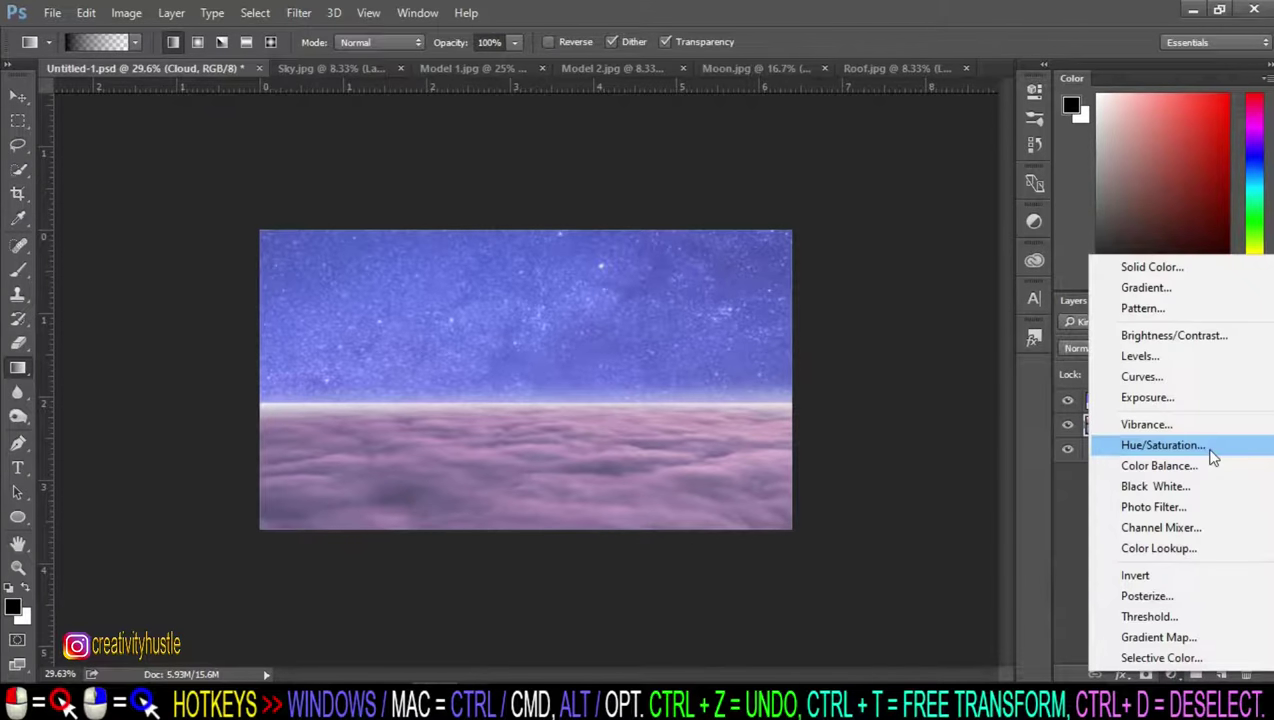
left_click(1220, 356)
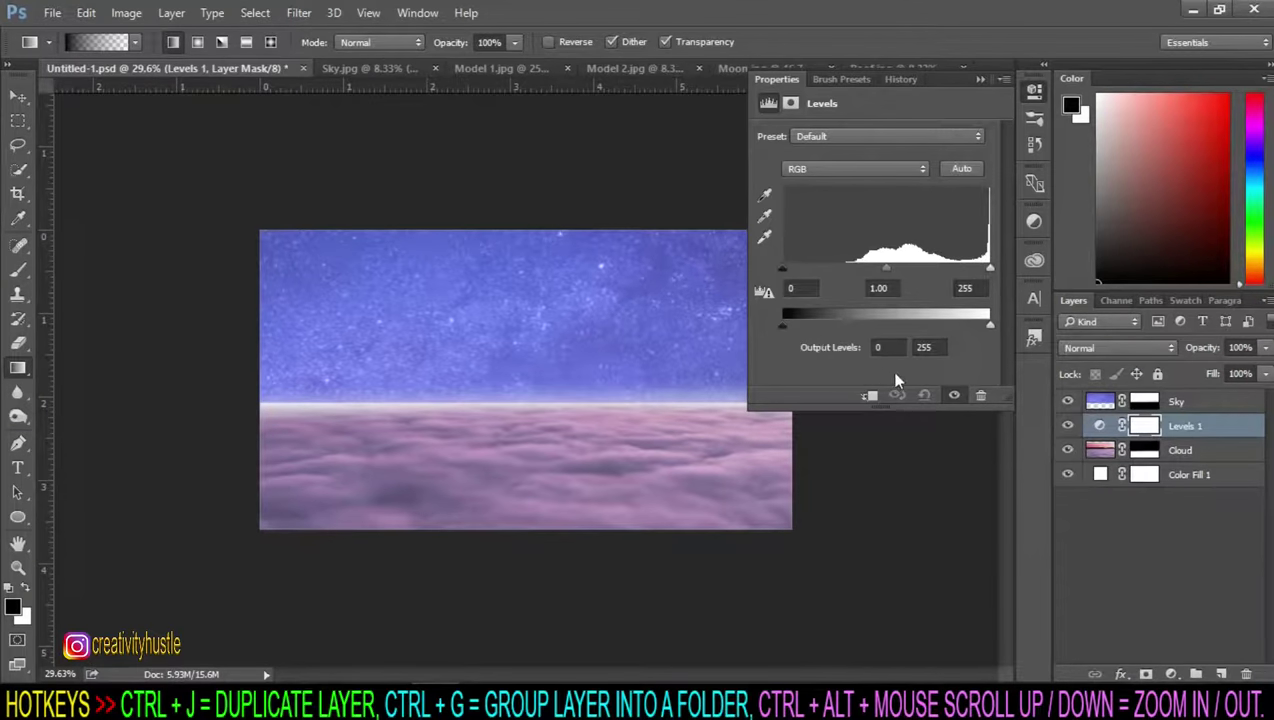
left_click(871, 396)
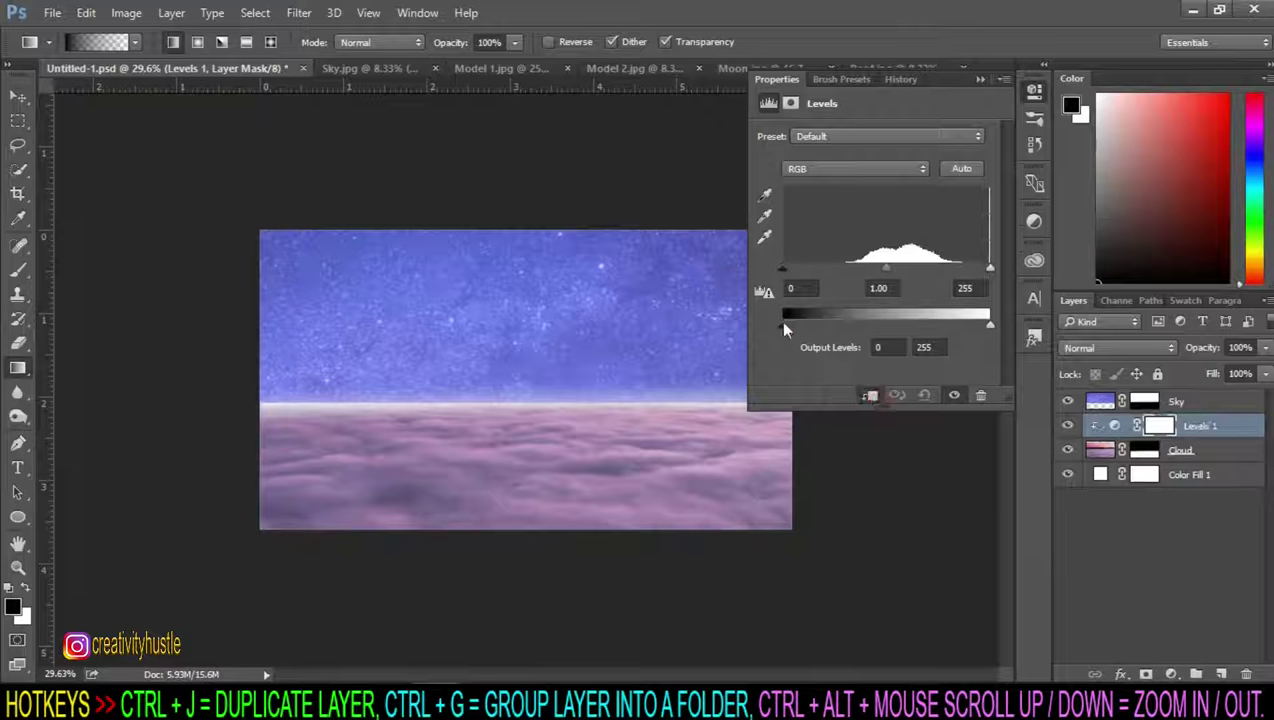
mouse_move(988, 325)
left_mouse_down()
mouse_move(978, 330)
mouse_move(990, 326)
left_mouse_up()
left_click_drag(888, 268, 868, 268)
left_click_drag(990, 268, 962, 268)
left_click_drag(782, 268, 786, 273)
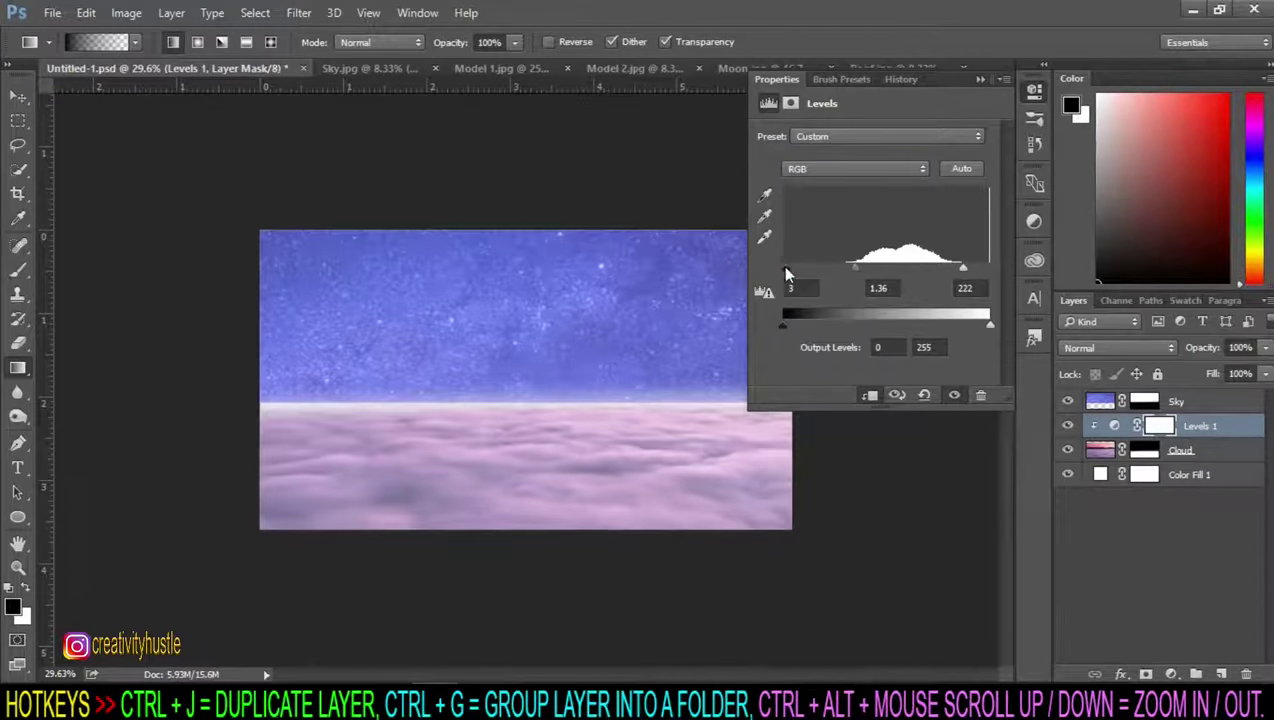
left_click_drag(962, 268, 958, 268)
left_click(980, 80)
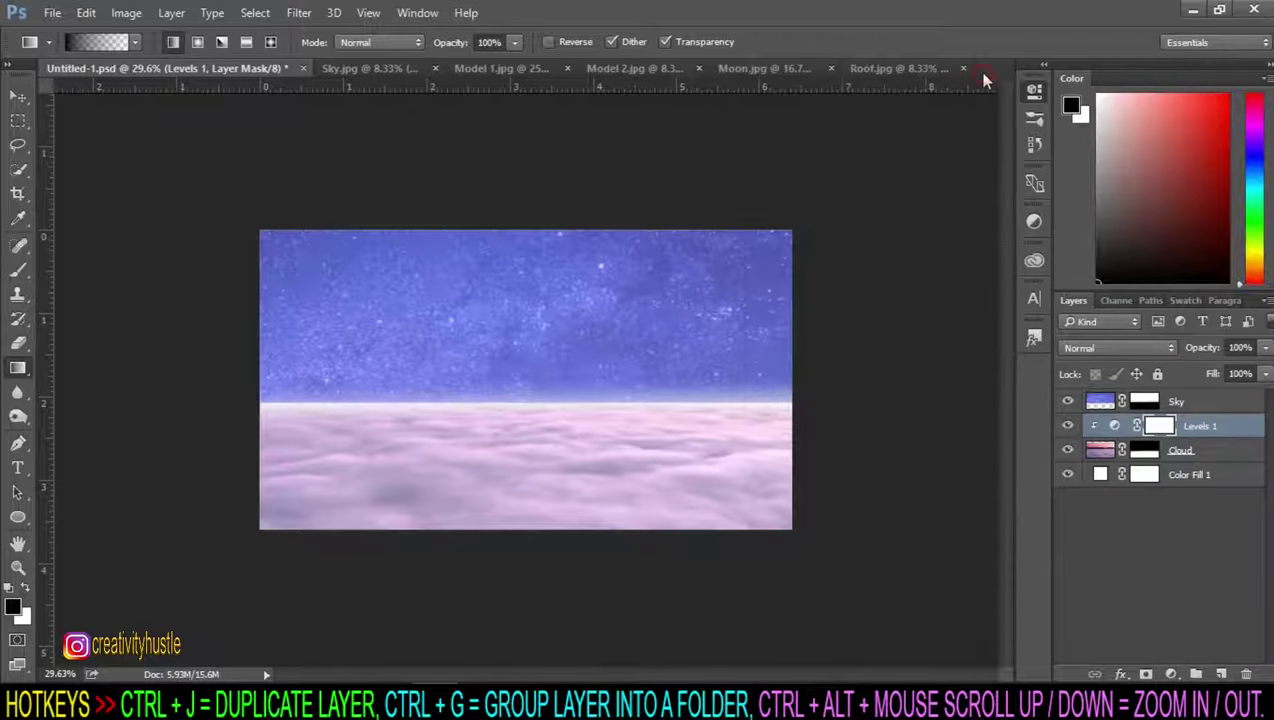
Step: Add a clipped Curves adjustment and bend the curve upward for brighter, contrastier clouds
left_click(1173, 675)
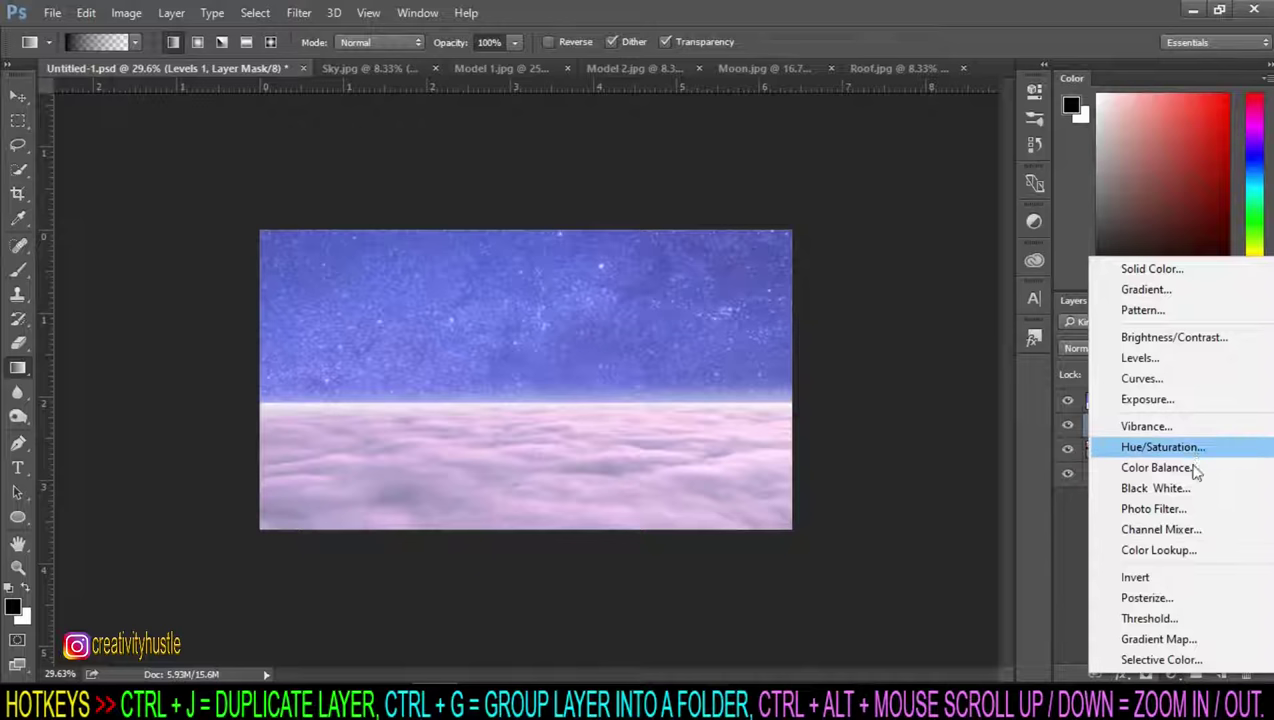
key("Escape")
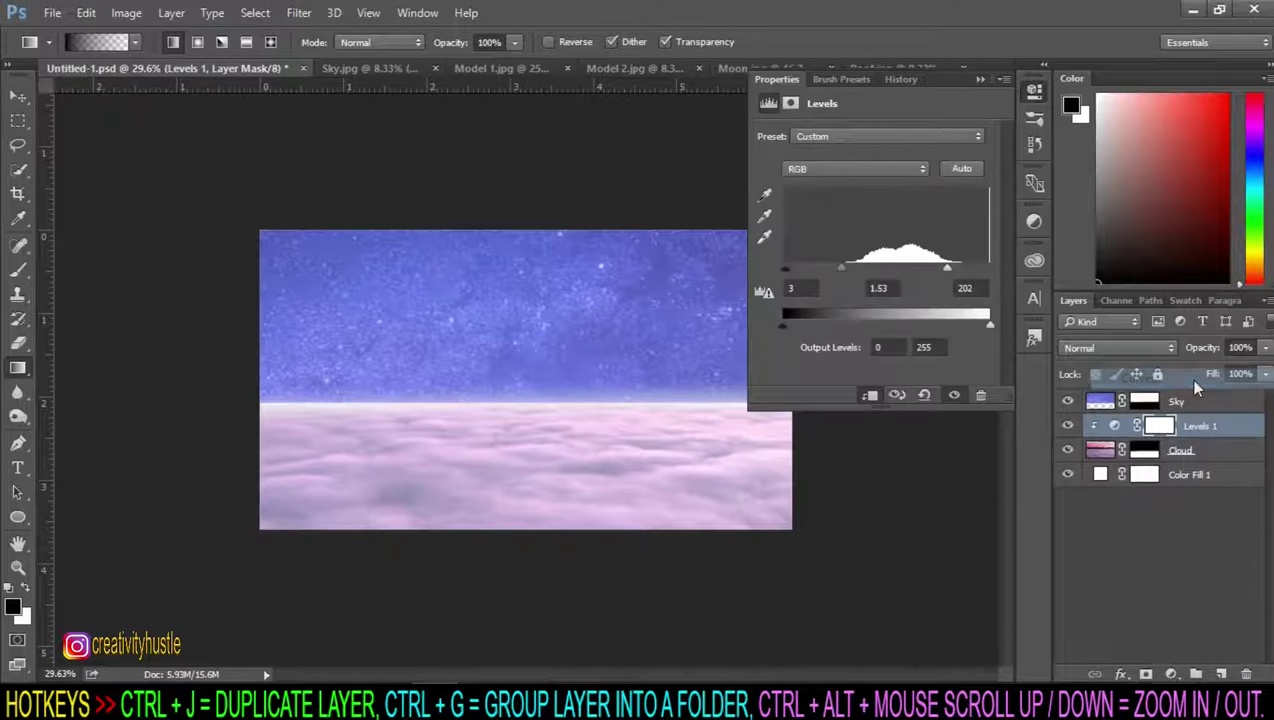
left_click(870, 396)
left_click_drag(797, 364, 815, 364)
left_click_drag(859, 316, 859, 308)
left_click_drag(934, 232, 930, 222)
left_click_drag(882, 280, 847, 307)
left_click_drag(930, 222, 940, 212)
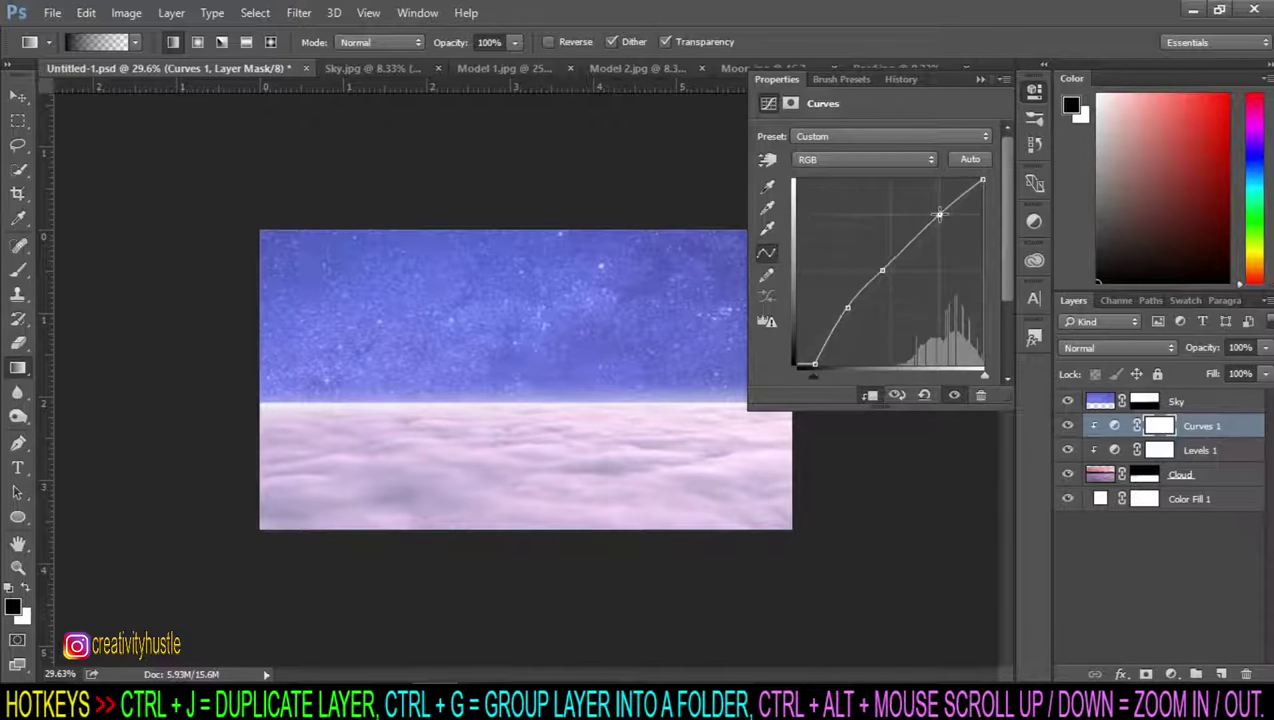
left_click(980, 78)
left_click(1180, 450)
left_click(1122, 503)
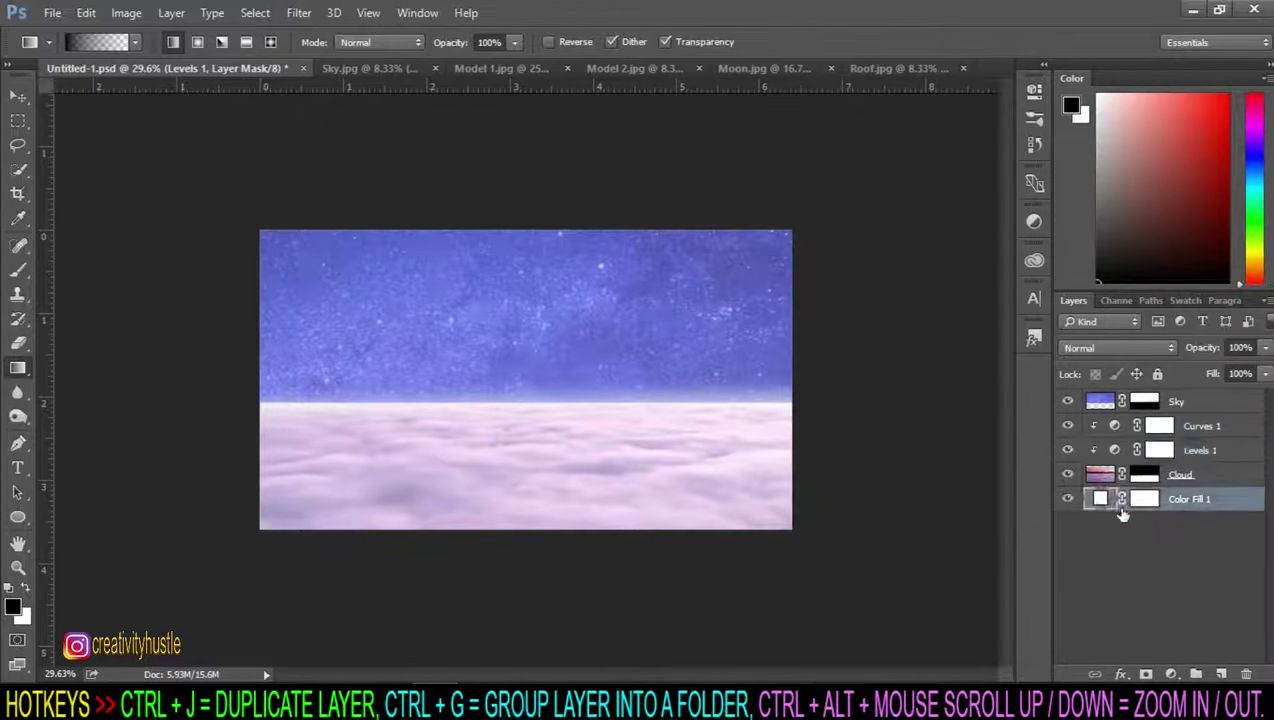
Step: Recolor Color Fill 1 to a desaturated pale lavender sampled from the clouds
double_click(1100, 505)
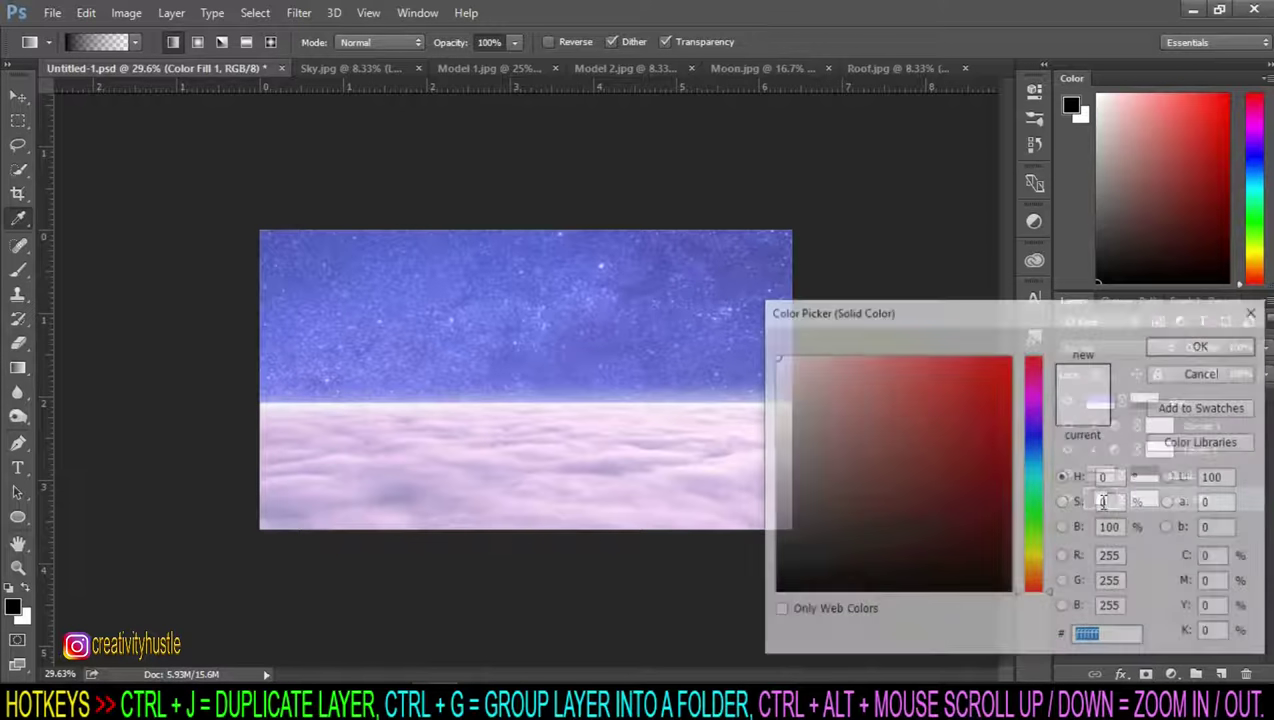
left_click_drag(927, 318, 1004, 307)
left_click(698, 451)
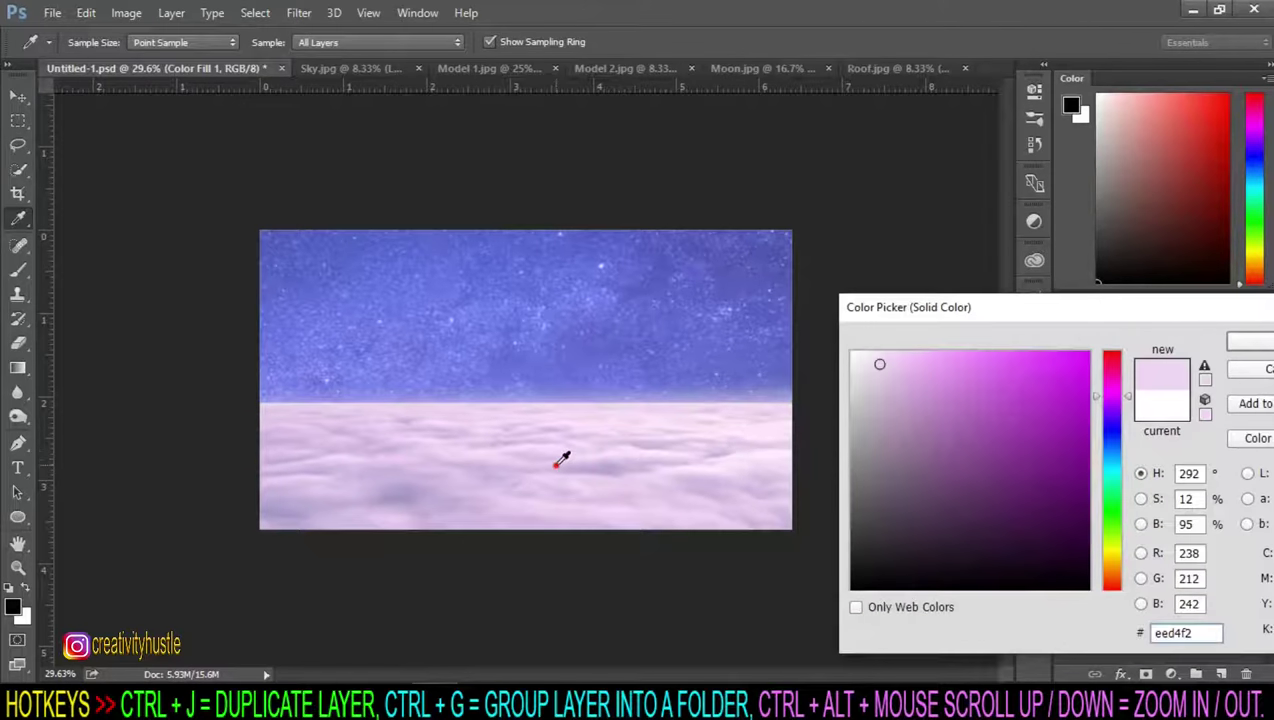
left_click(557, 463)
left_click(872, 370)
left_click(879, 373)
left_click(1237, 345)
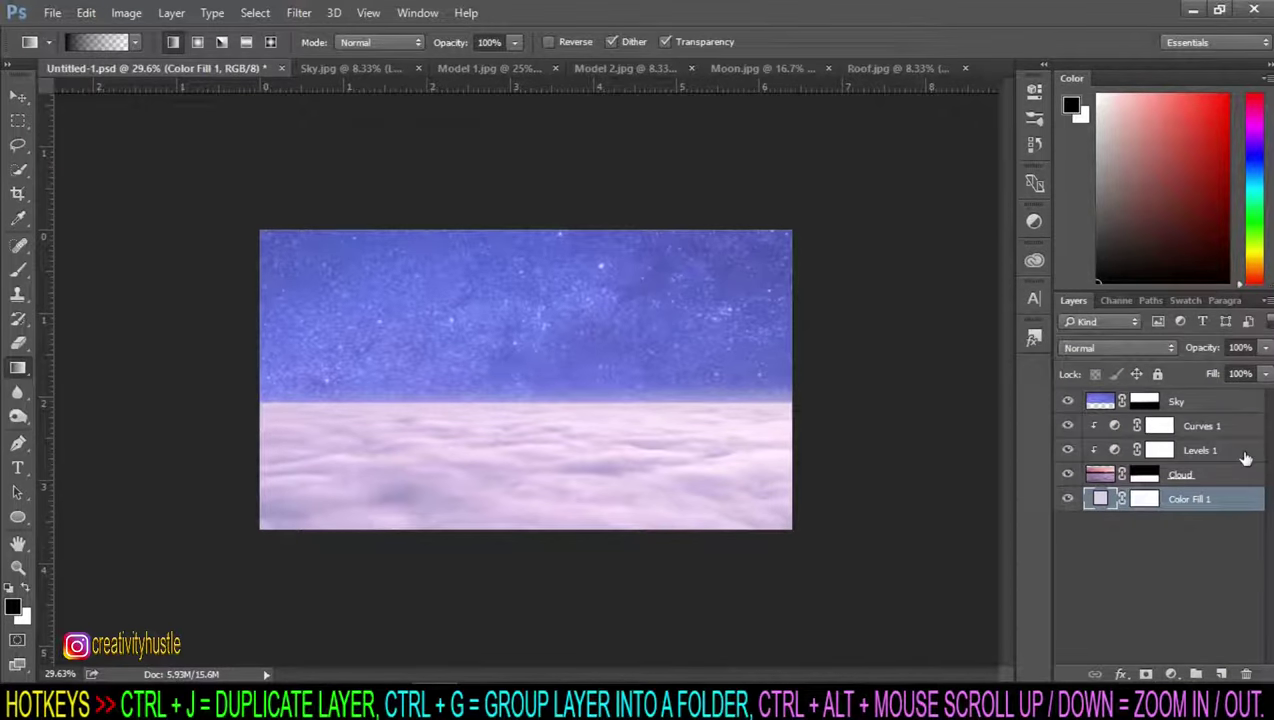
left_click(1220, 401)
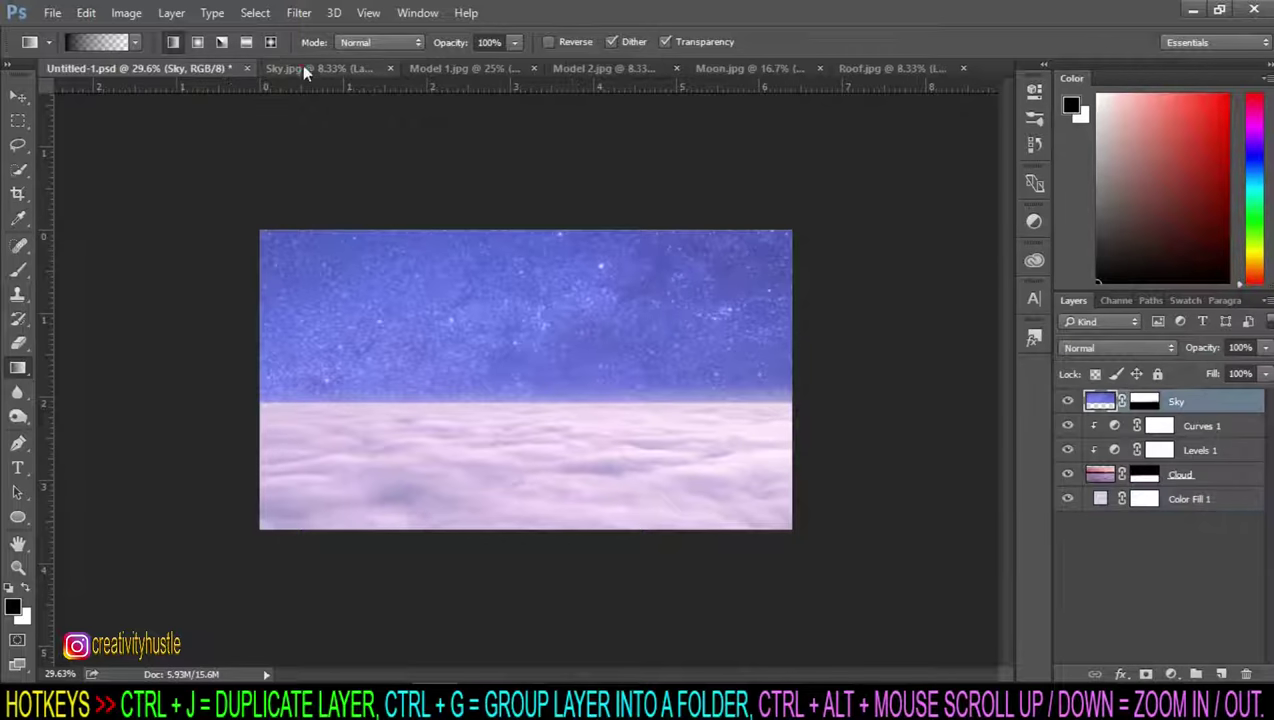
Step: Close Sky.jpg without saving and switch to Model 1.jpg
left_click(304, 70)
left_click(379, 68)
left_click(647, 276)
left_click(334, 70)
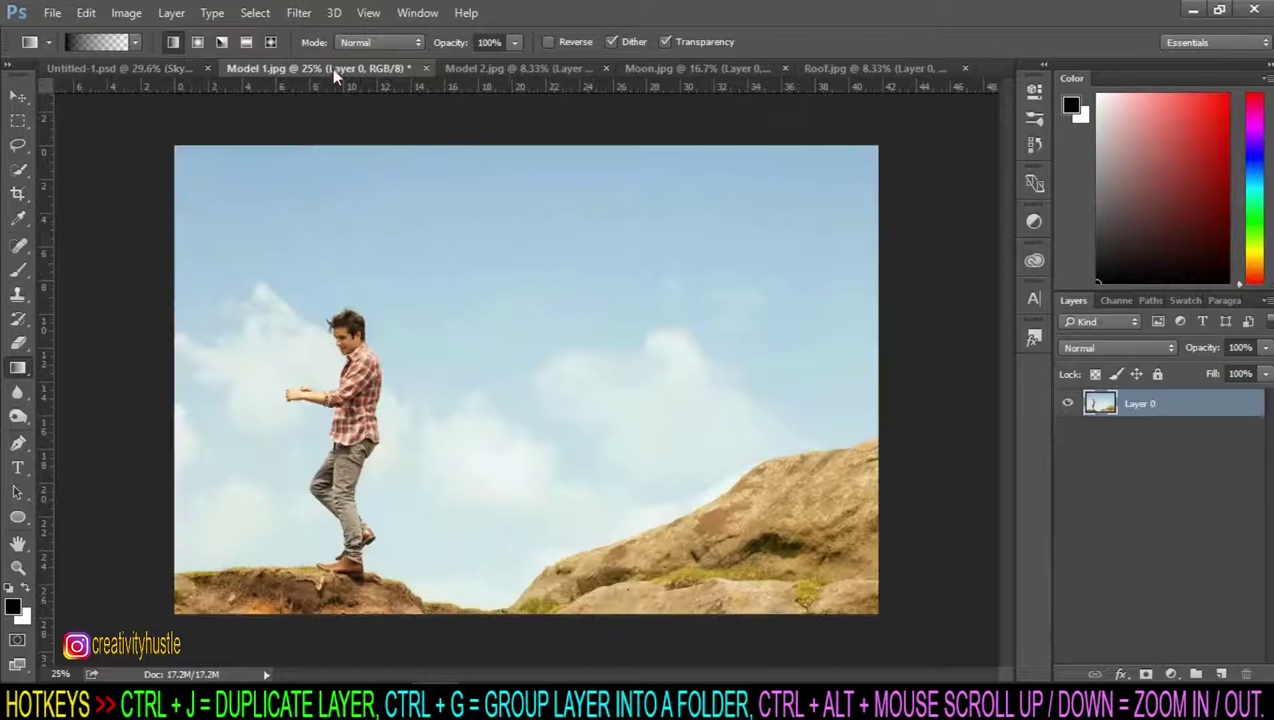
scroll(428, 634, "up", 5)
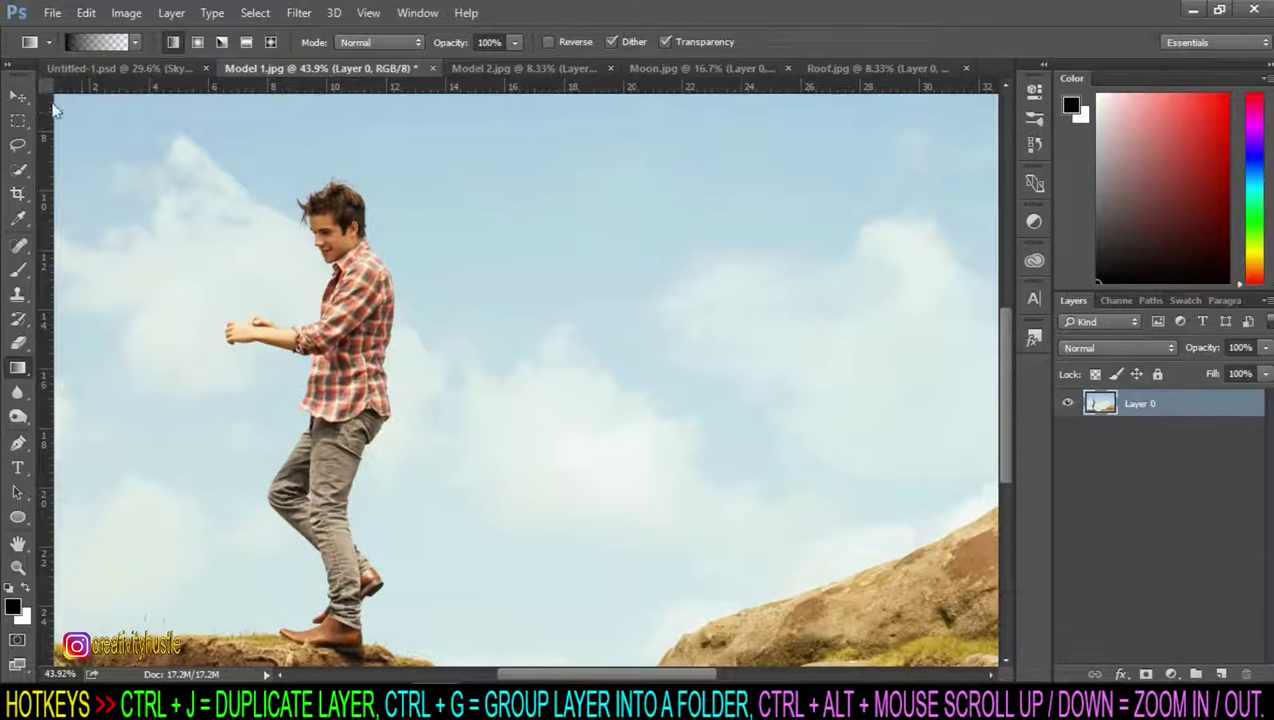
Step: Quick-select the walking man in Model 1.jpg
left_click(20, 172)
left_click(95, 168)
scroll(240, 256, "up", 1)
scroll(240, 256, "up", 1)
scroll(282, 246, "up", 2)
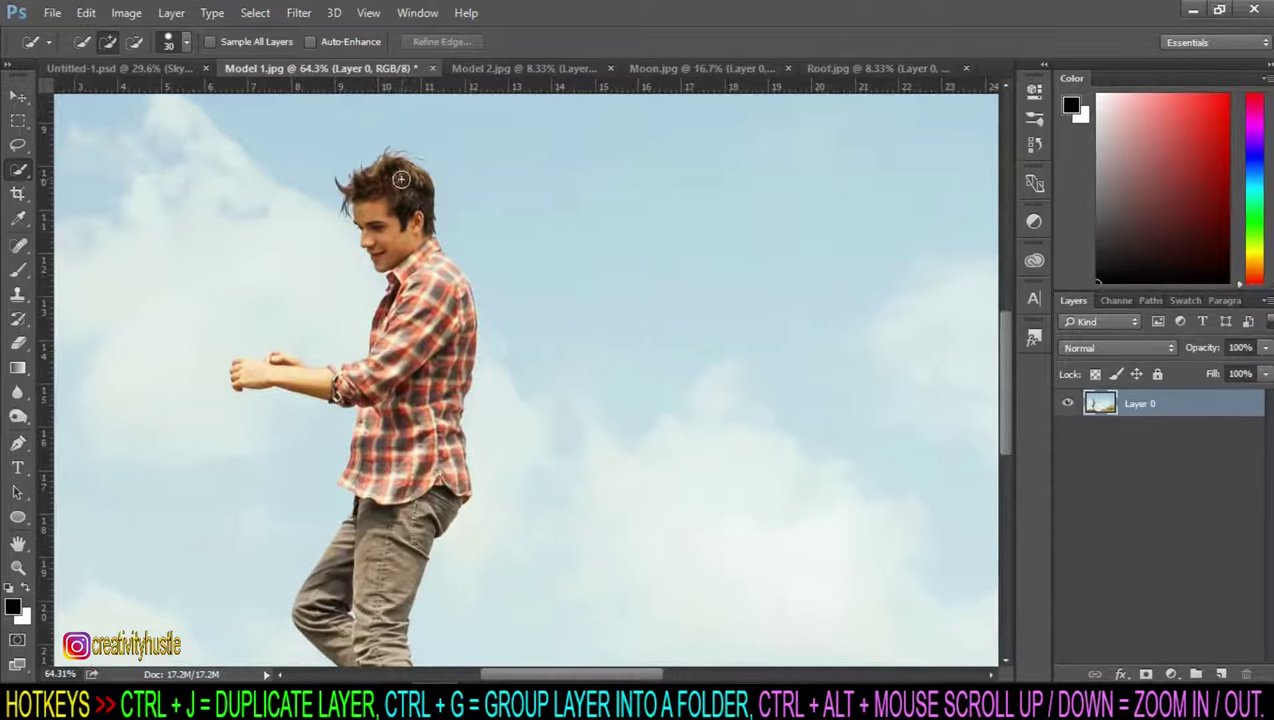
left_click_drag(403, 238, 405, 218)
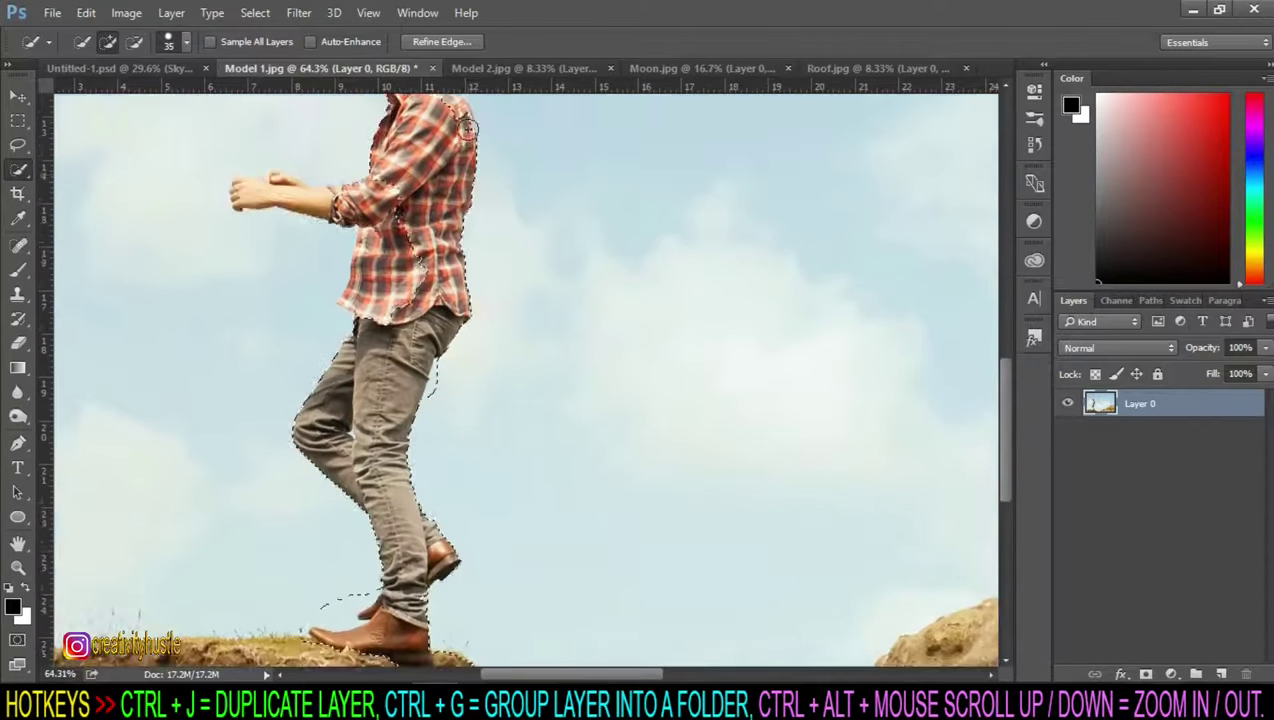
scroll(400, 210, "up", 5)
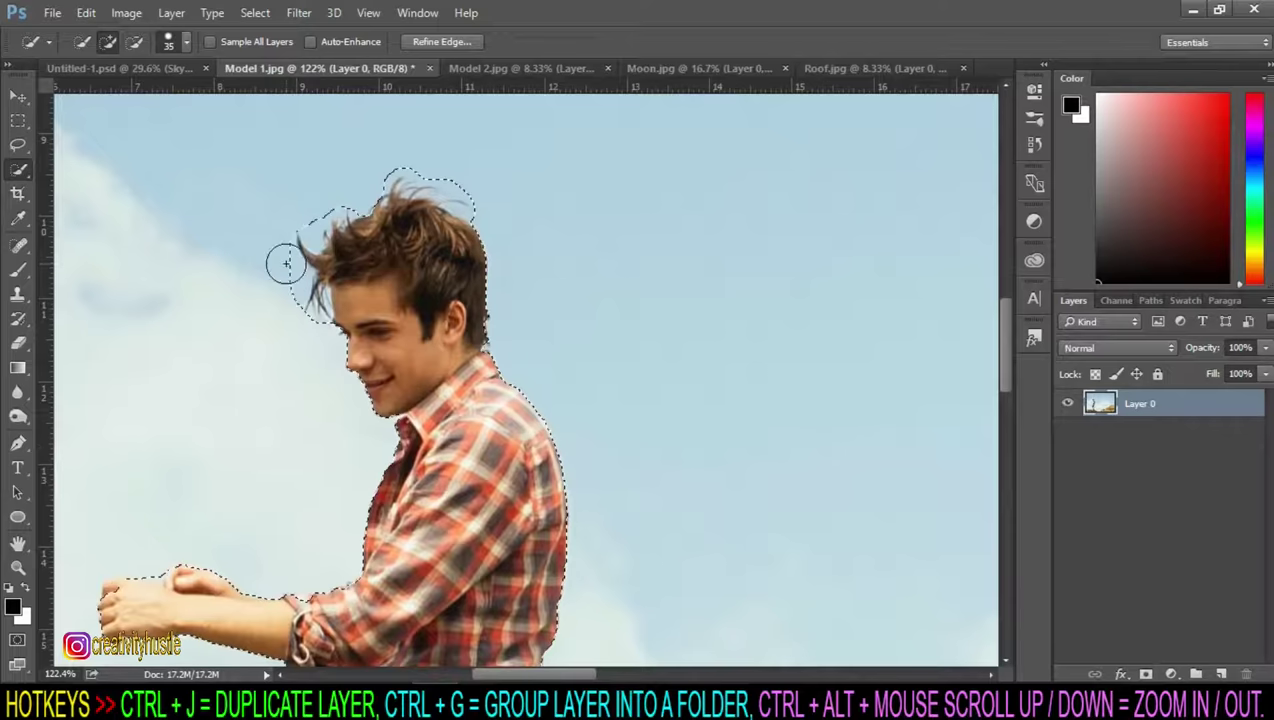
scroll(147, 474, "down", 1)
scroll(147, 474, "down", 1)
scroll(250, 440, "down", 1)
scroll(350, 410, "down", 4)
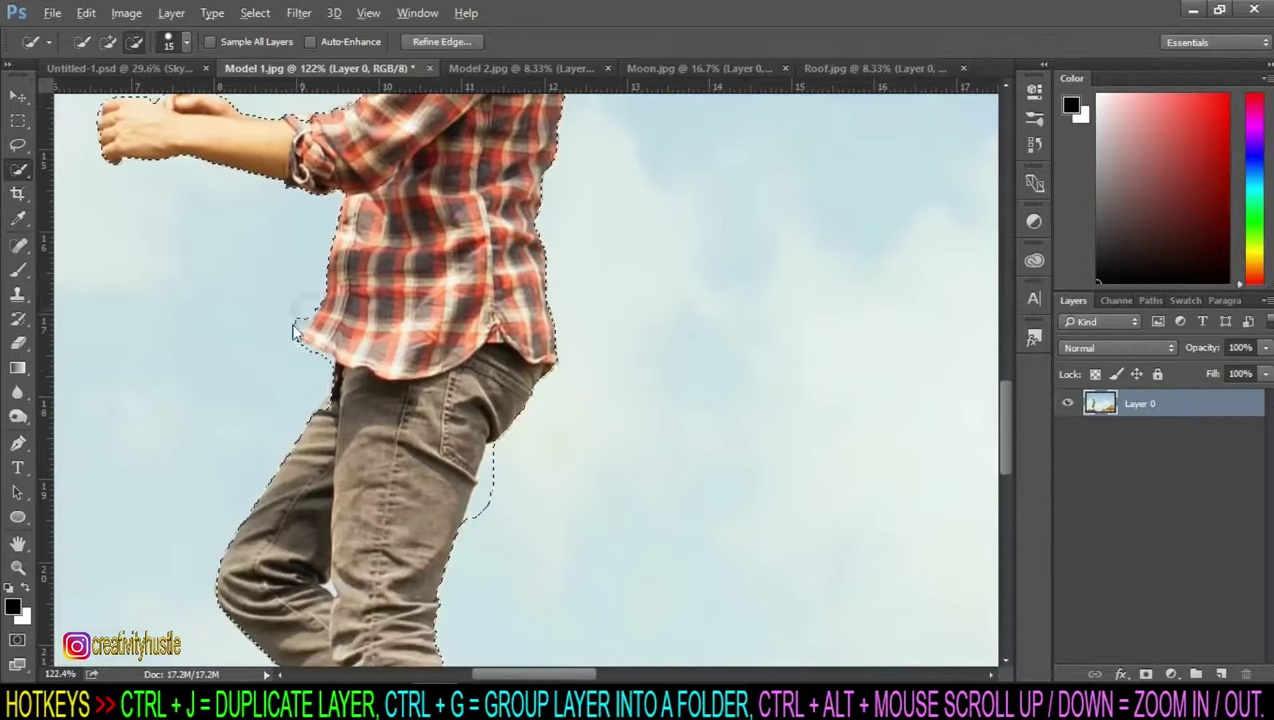
scroll(490, 372, "down", 1)
Step: Remove the heel loop and ground under the boot from the selection, then mask the man
key("bracketleft")
key("bracketleft")
scroll(490, 372, "down", 5)
scroll(307, 284, "up", 2)
scroll(270, 497, "down", 3)
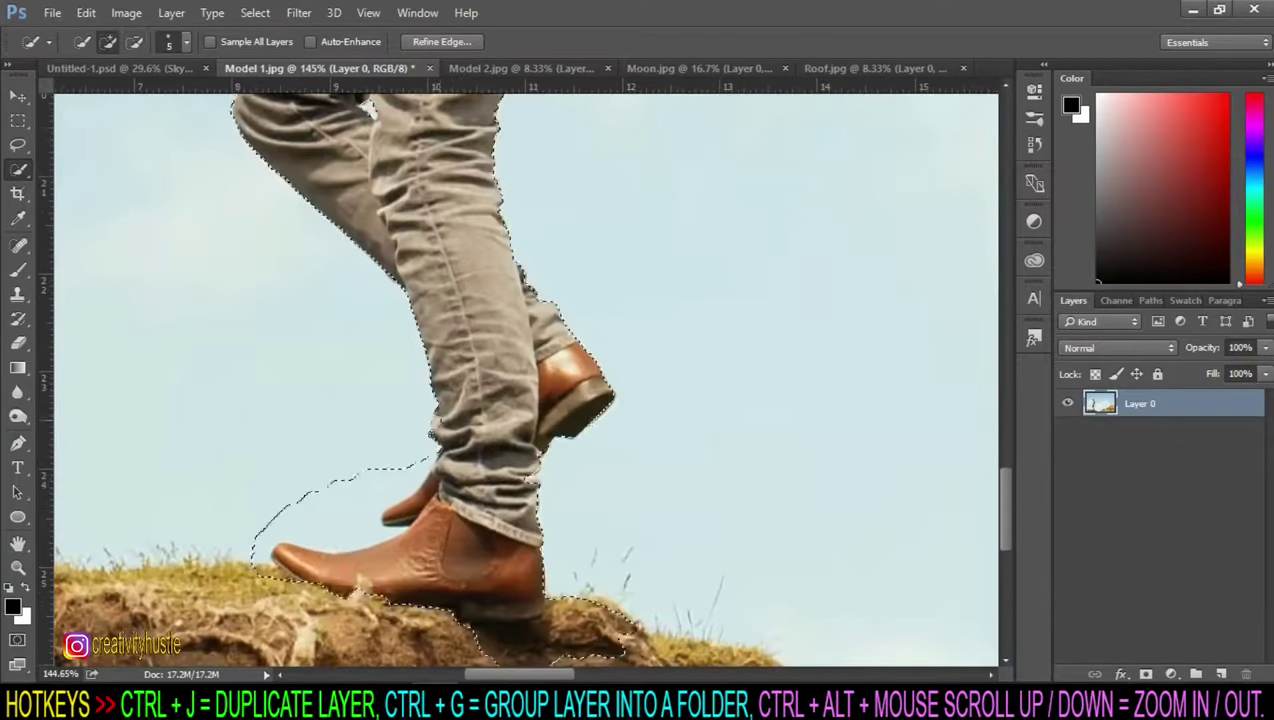
scroll(325, 407, "up", 2)
key("bracketleft")
left_click(325, 407, "alt")
key("bracketright")
key("bracketright")
key("bracketright")
left_click_drag(412, 364, 281, 437)
key("bracketleft")
key("bracketleft")
scroll(420, 440, "down", 1)
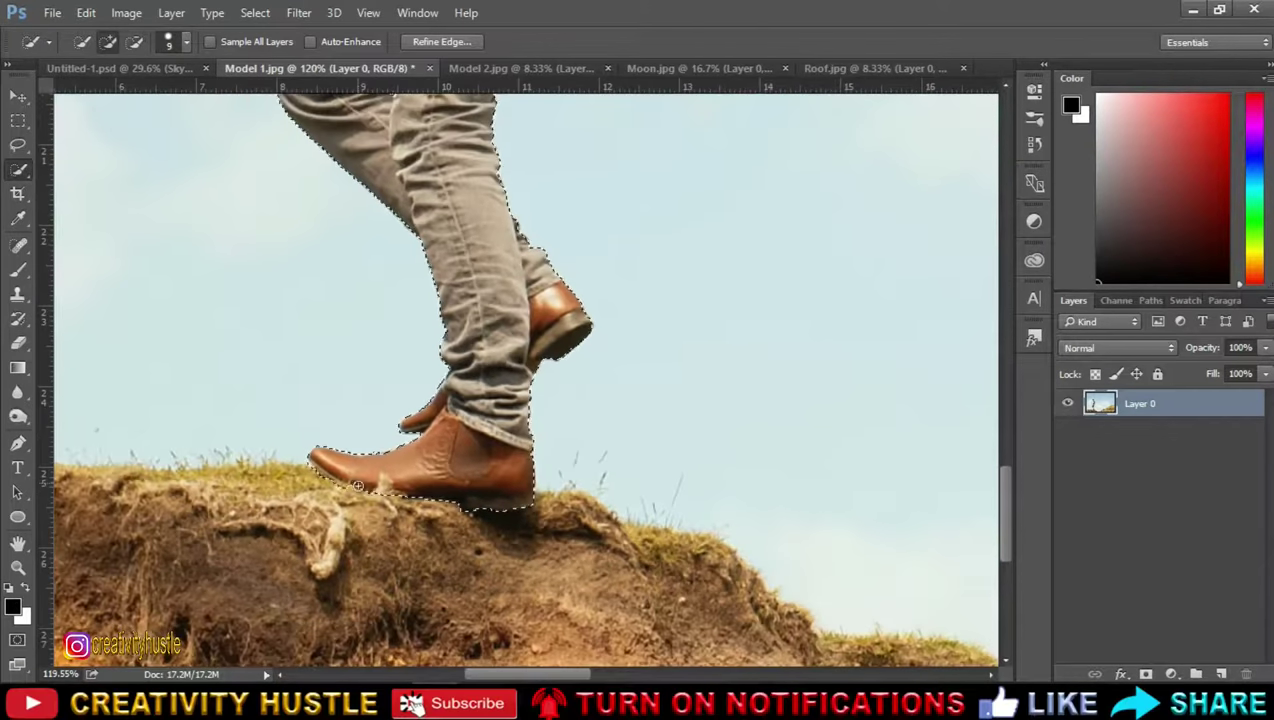
key("bracketleft")
scroll(474, 438, "down", 1)
scroll(474, 438, "up", 1)
scroll(474, 438, "down", 3)
scroll(474, 438, "down", 1)
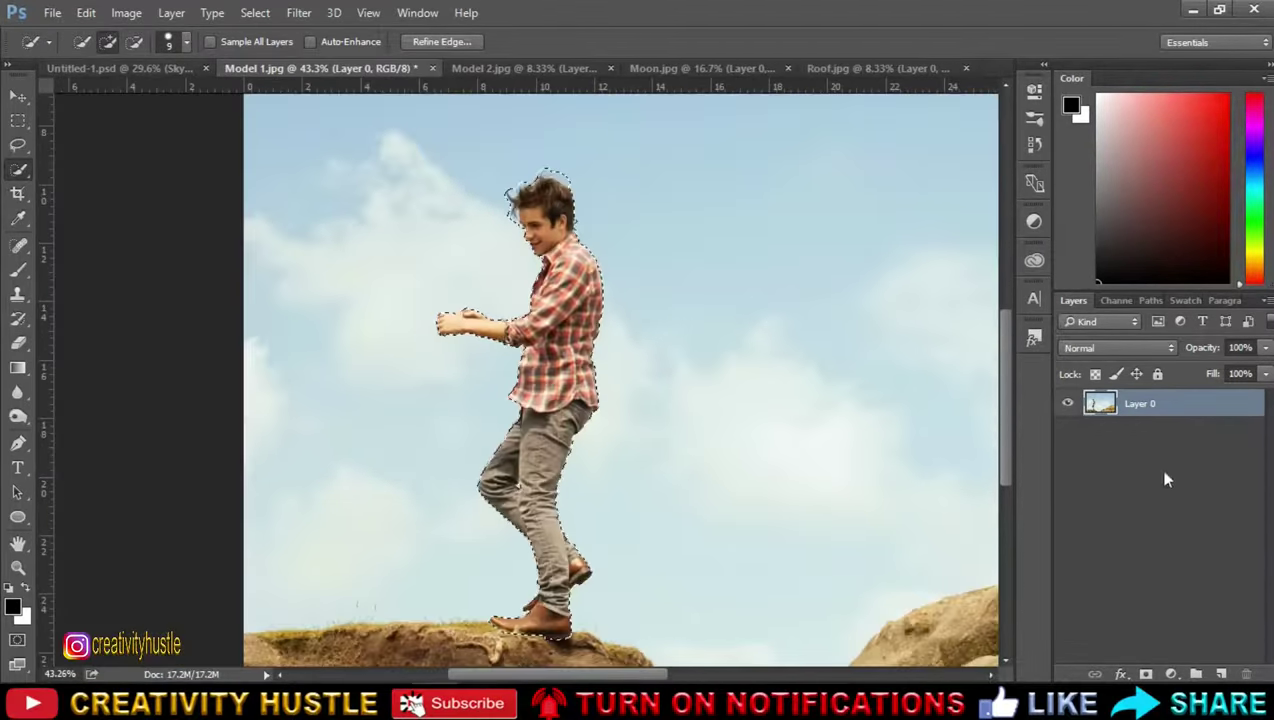
left_click(1146, 674)
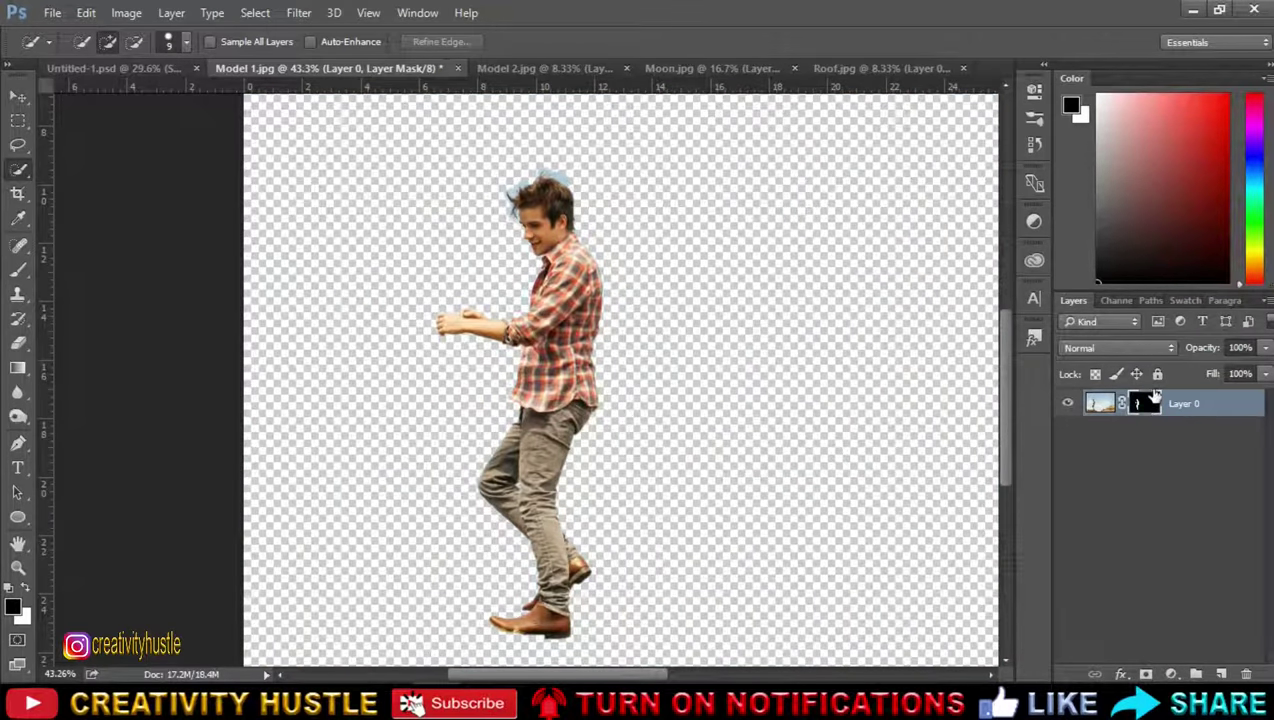
Step: Refine the man's mask with Smart Radius, Smooth 10, Feather 2.1 and Shift Edge +10
right_click(1152, 407)
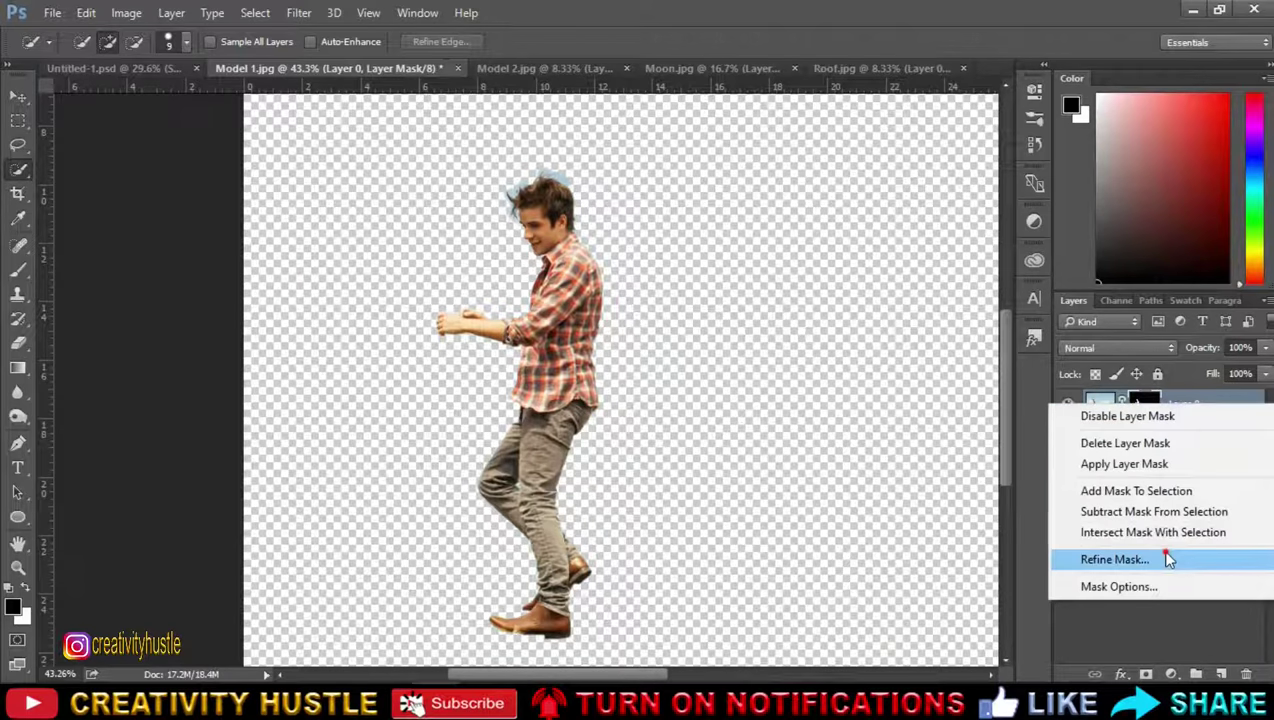
left_click(1166, 558)
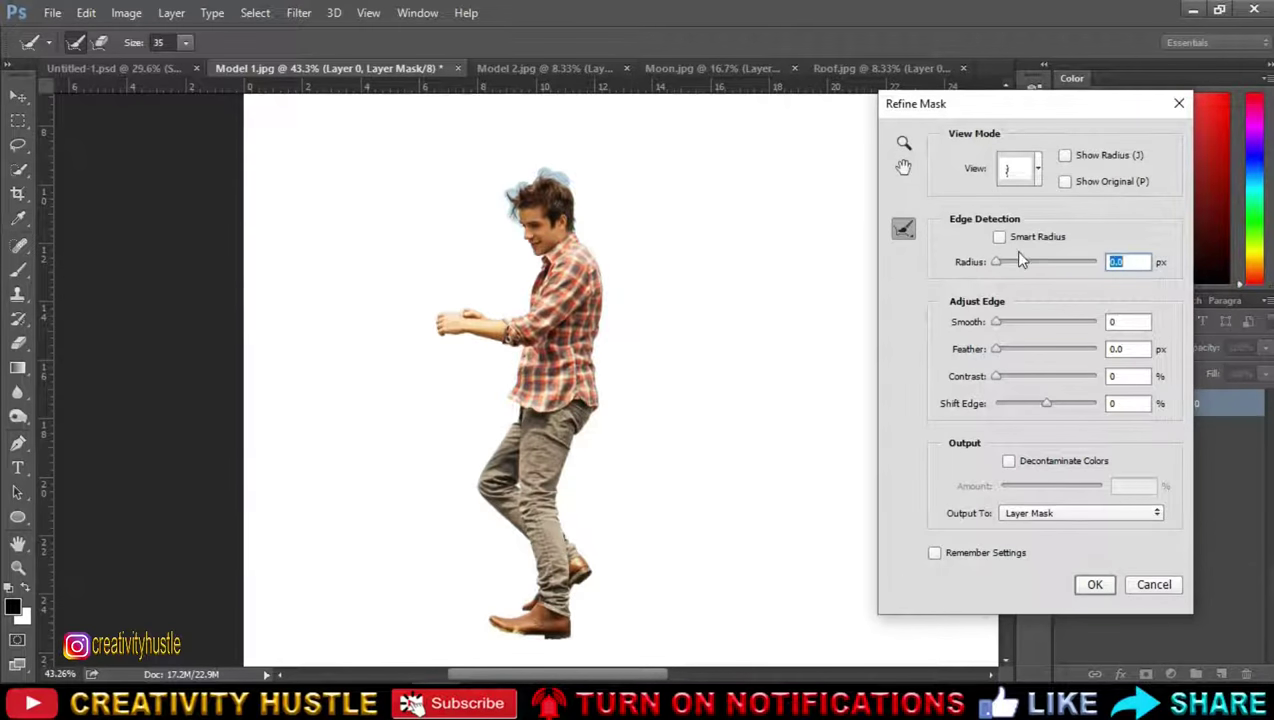
left_click(1000, 237)
left_click_drag(1005, 263, 1010, 263)
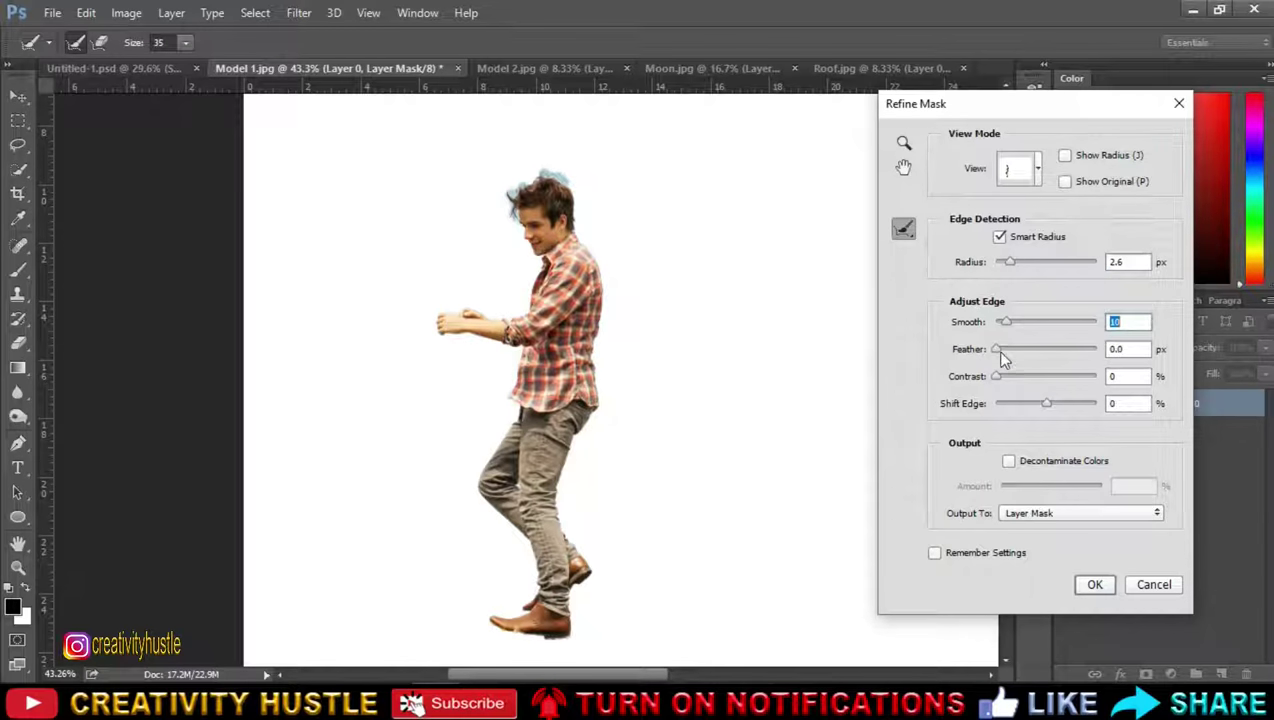
left_click_drag(1002, 349, 1007, 349)
left_click_drag(1045, 402, 1051, 402)
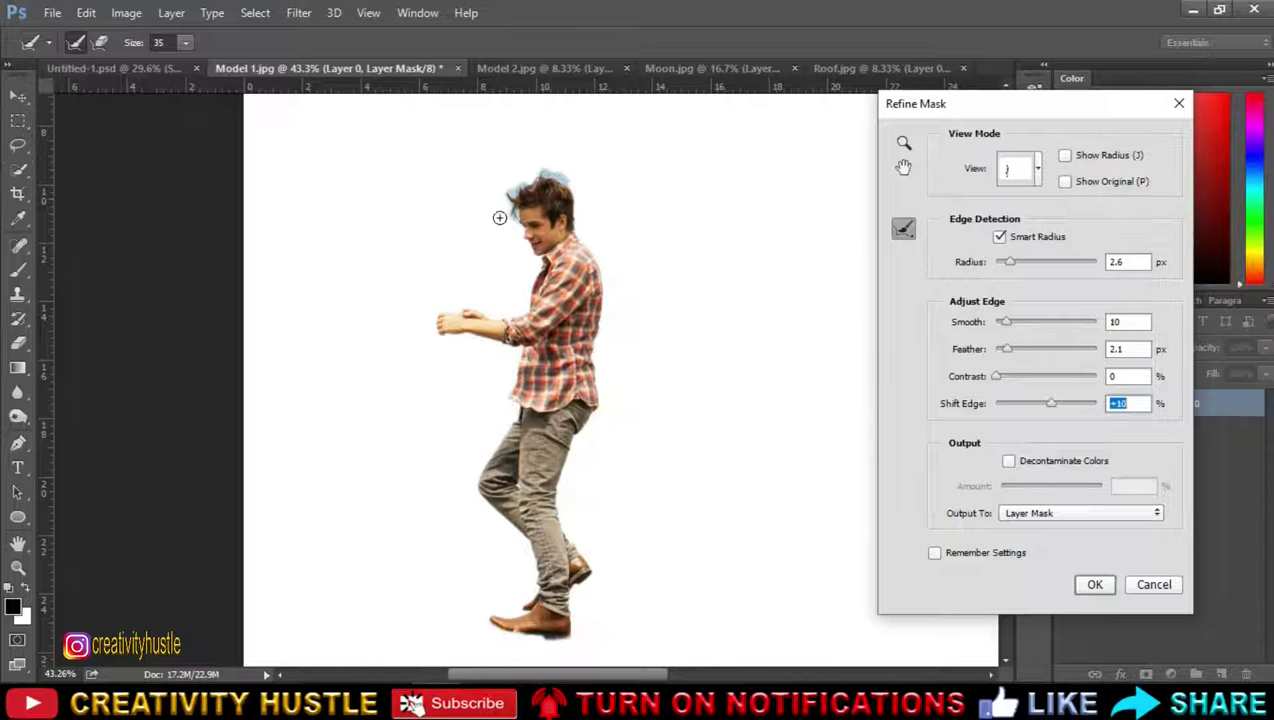
Step: Paint the refine radius over the man's wispy hair and beside his head
scroll(541, 170, "up", 2, "alt")
scroll(597, 187, "up", 2, "alt")
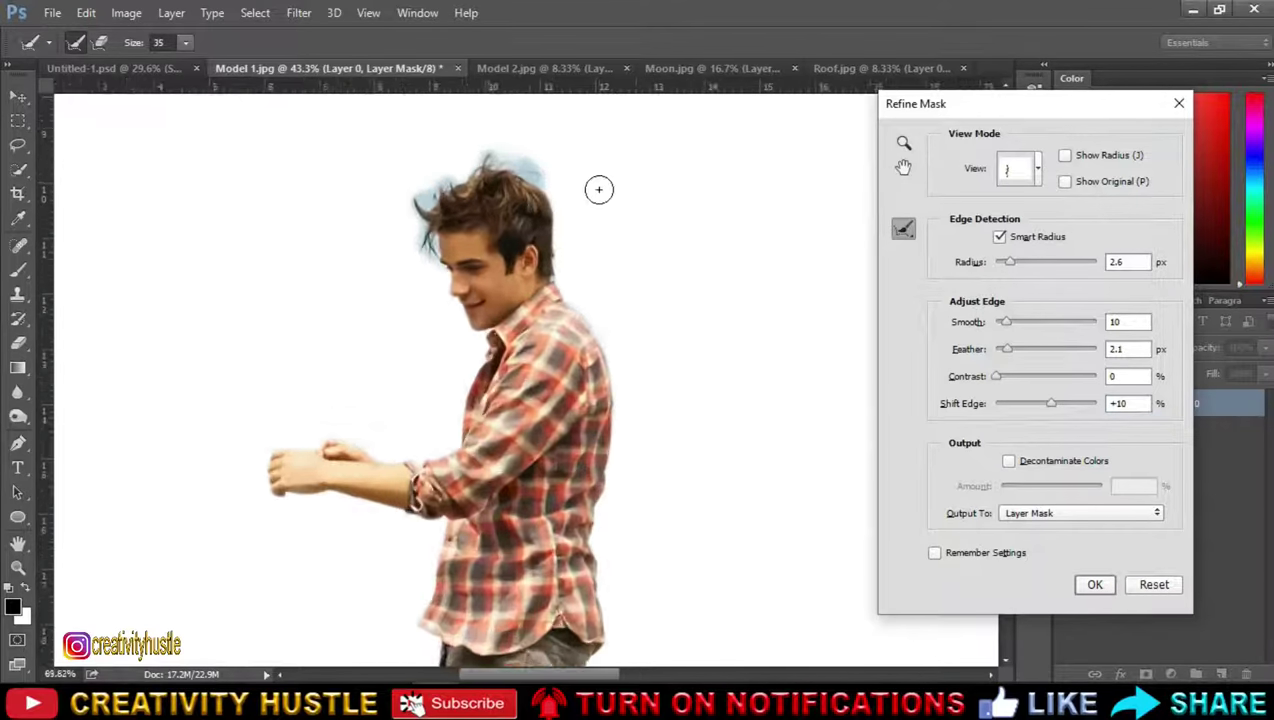
scroll(597, 187, "up", 2, "alt")
left_click_drag(338, 310, 512, 179)
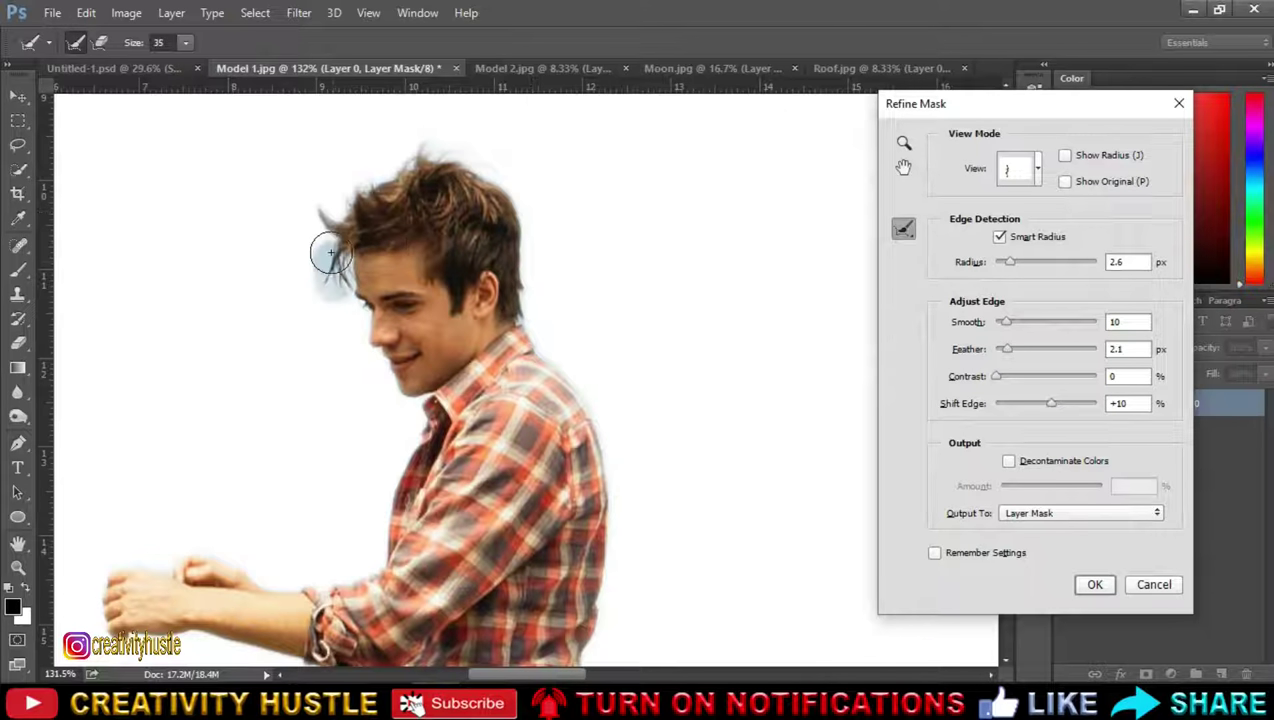
scroll(569, 213, "down", 1)
left_click_drag(543, 172, 545, 264)
scroll(585, 320, "down", 3)
scroll(535, 500, "down", 7)
scroll(528, 232, "up", 2)
key("bracketleft")
key("bracketleft")
key("bracketleft")
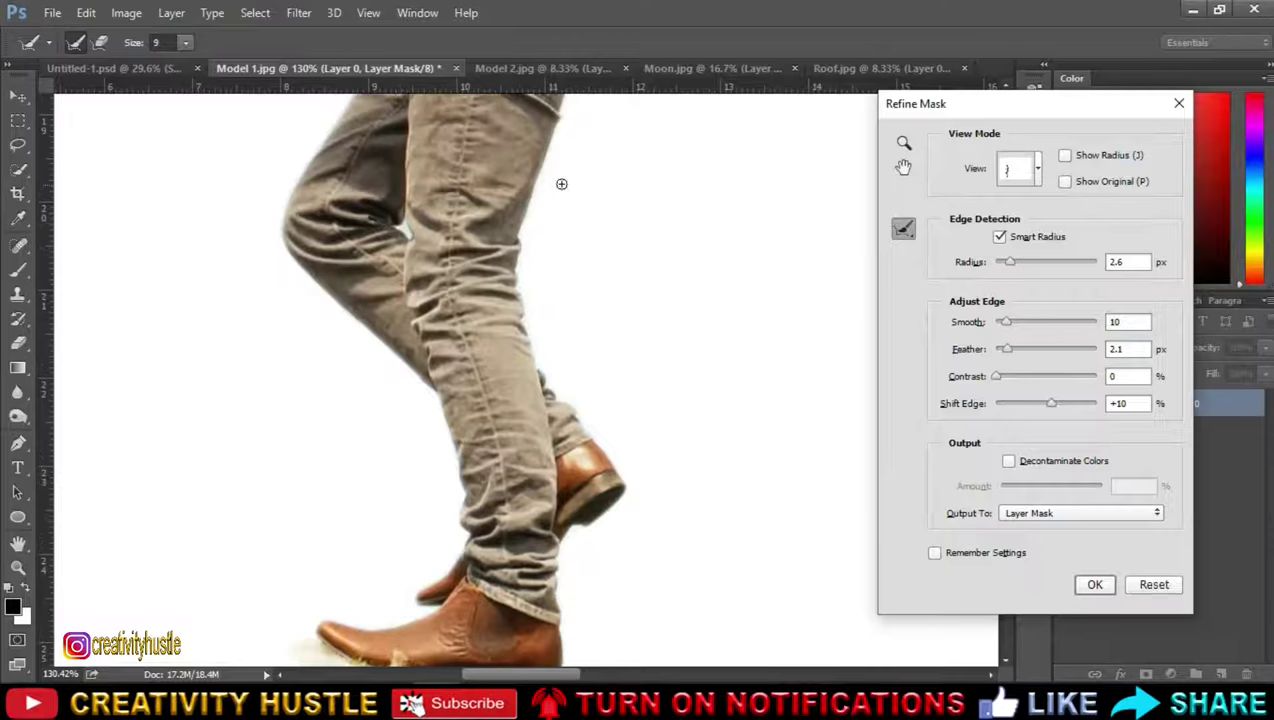
Step: Check the refined hair edges and apply the mask refinement
scroll(561, 184, "up", 5)
scroll(202, 301, "up", 2)
scroll(799, 142, "up", 1)
scroll(503, 305, "up", 3)
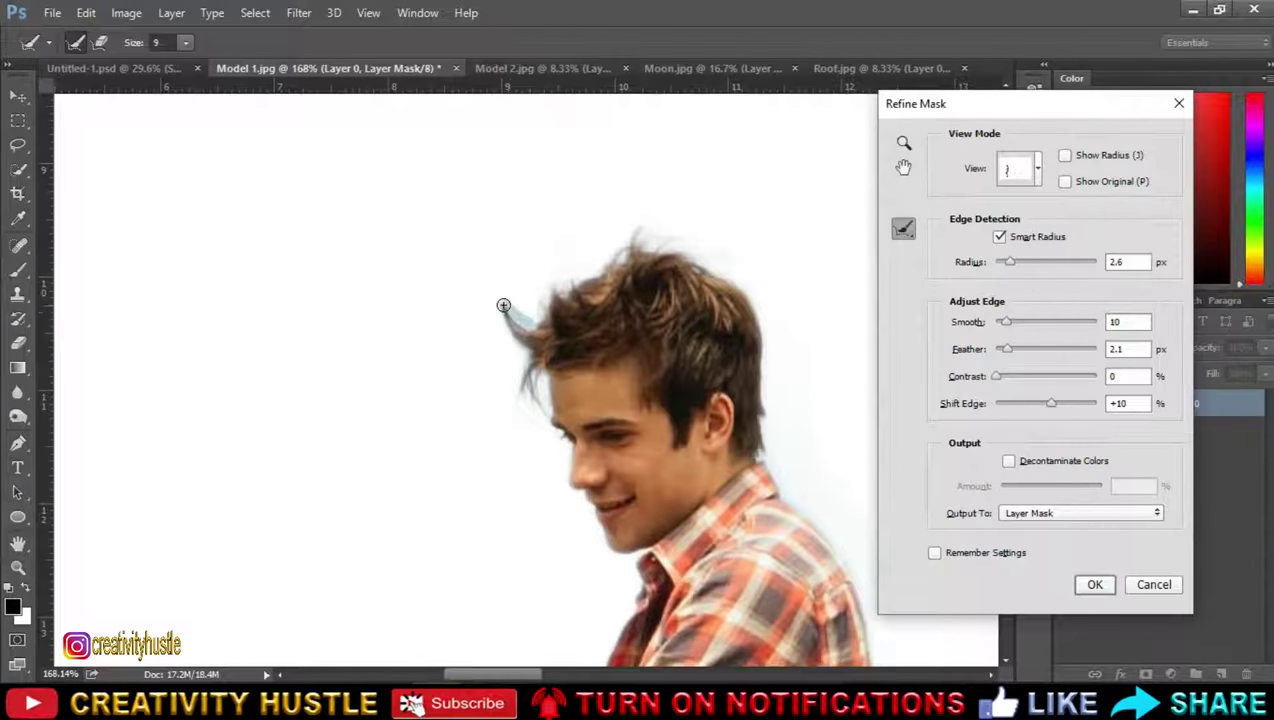
scroll(780, 300, "down", 4)
scroll(819, 441, "down", 2)
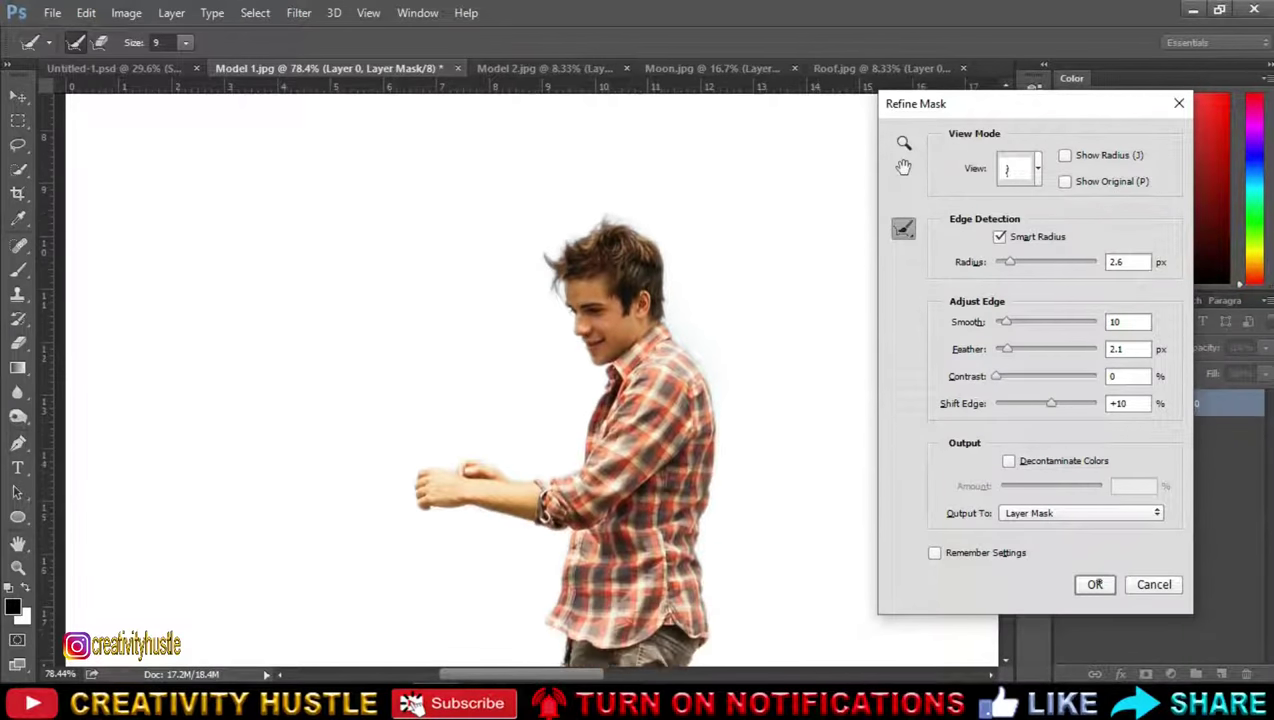
left_click(1100, 588)
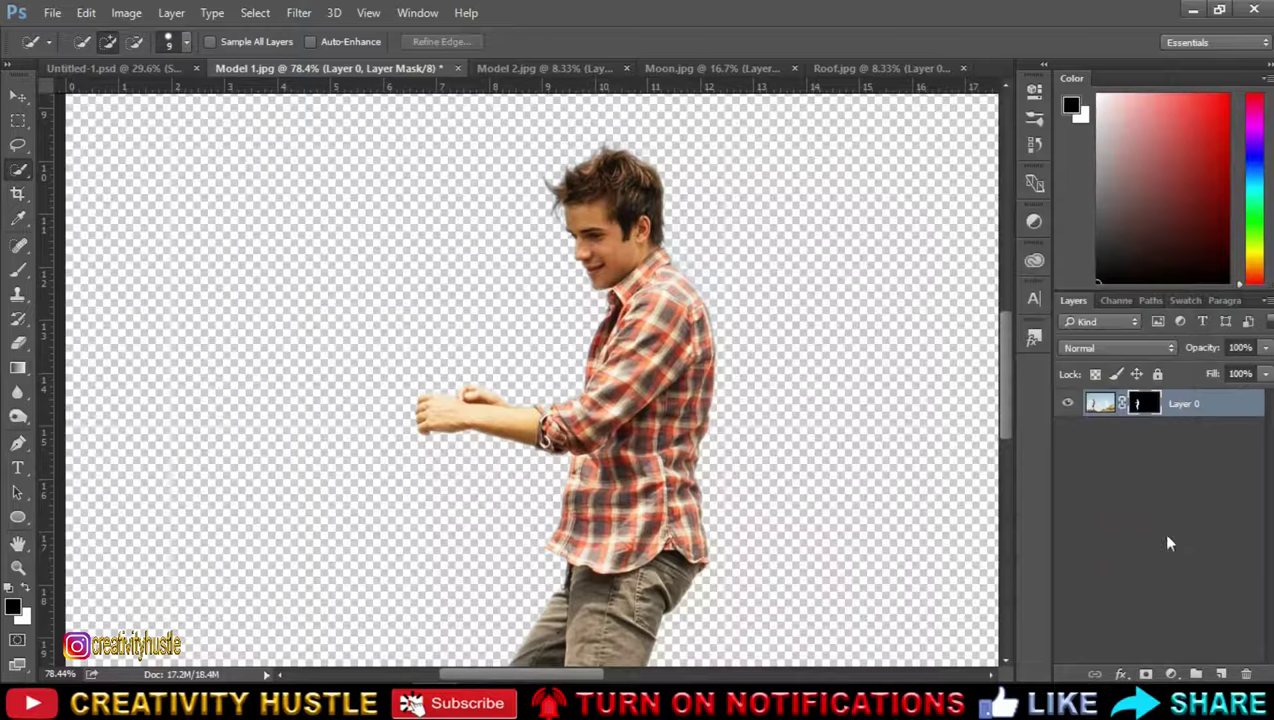
Step: Move the cut-out man into the Untitled-1 composite and name the layer Model 1
scroll(903, 423, "down", 2)
scroll(903, 423, "down", 2)
scroll(977, 378, "down", 1)
scroll(977, 378, "down", 1)
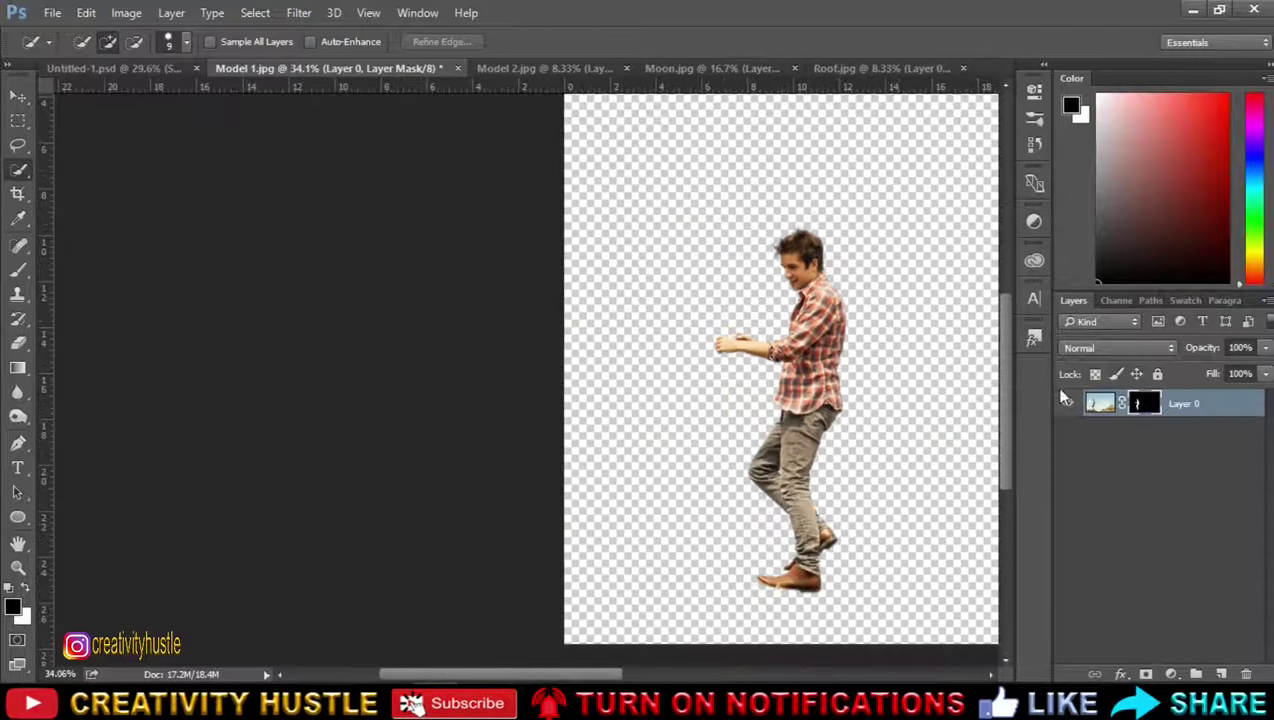
left_click(18, 97)
left_click_drag(810, 335, 576, 404)
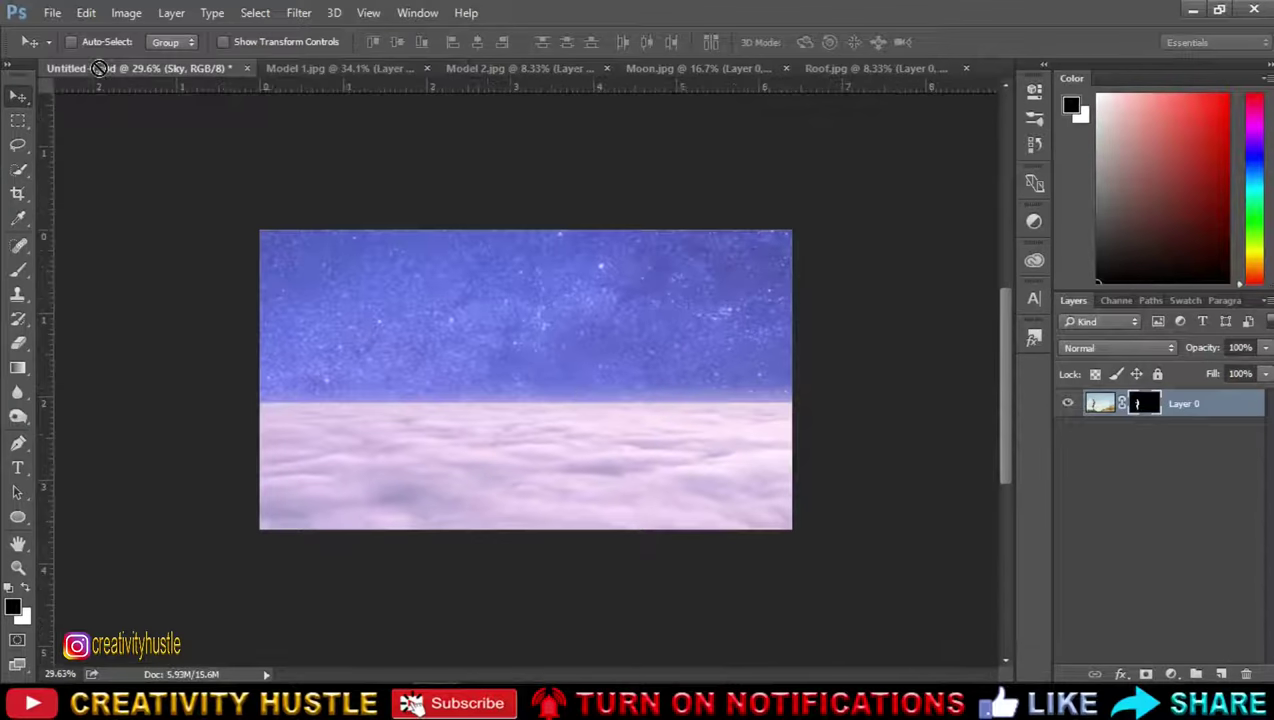
double_click(1184, 402)
type("1")
key("Return")
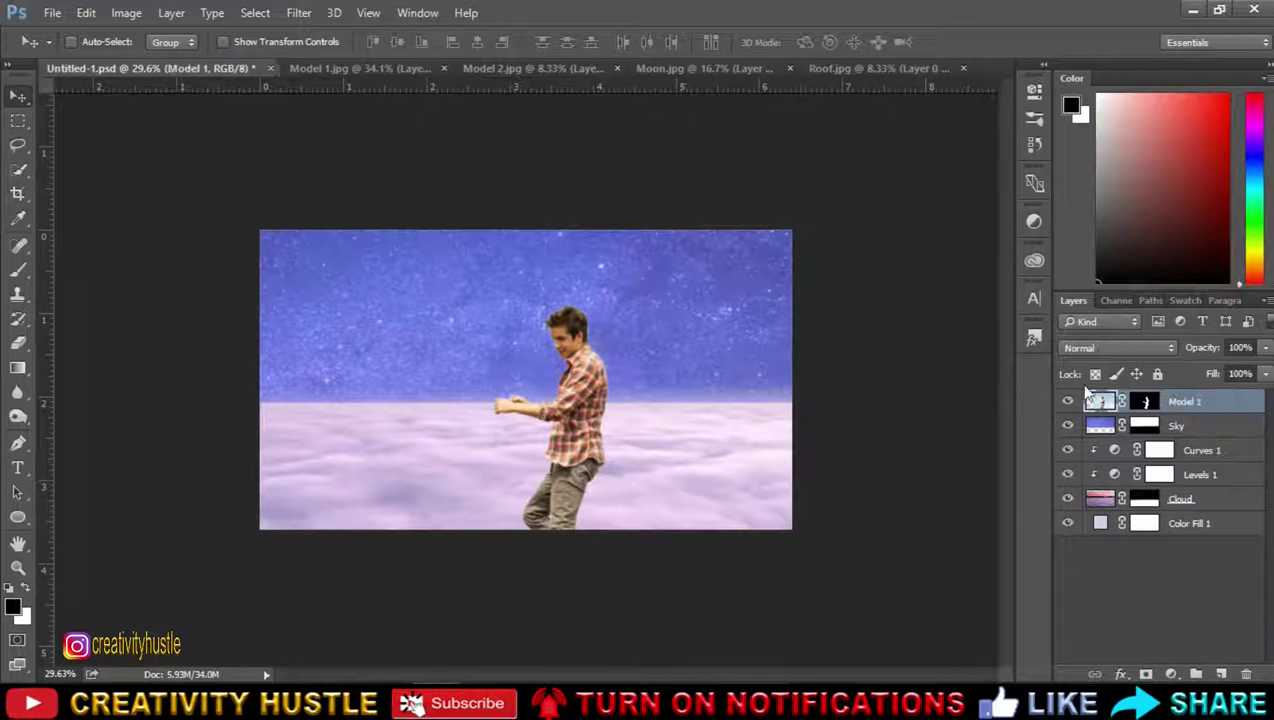
Step: Scale the Model 1 layer down to fit on the clouds
key("ctrl+t")
key("ctrl+0")
left_click_drag(440, 210, 477, 256)
left_click_drag(988, 241, 886, 227)
key("Return")
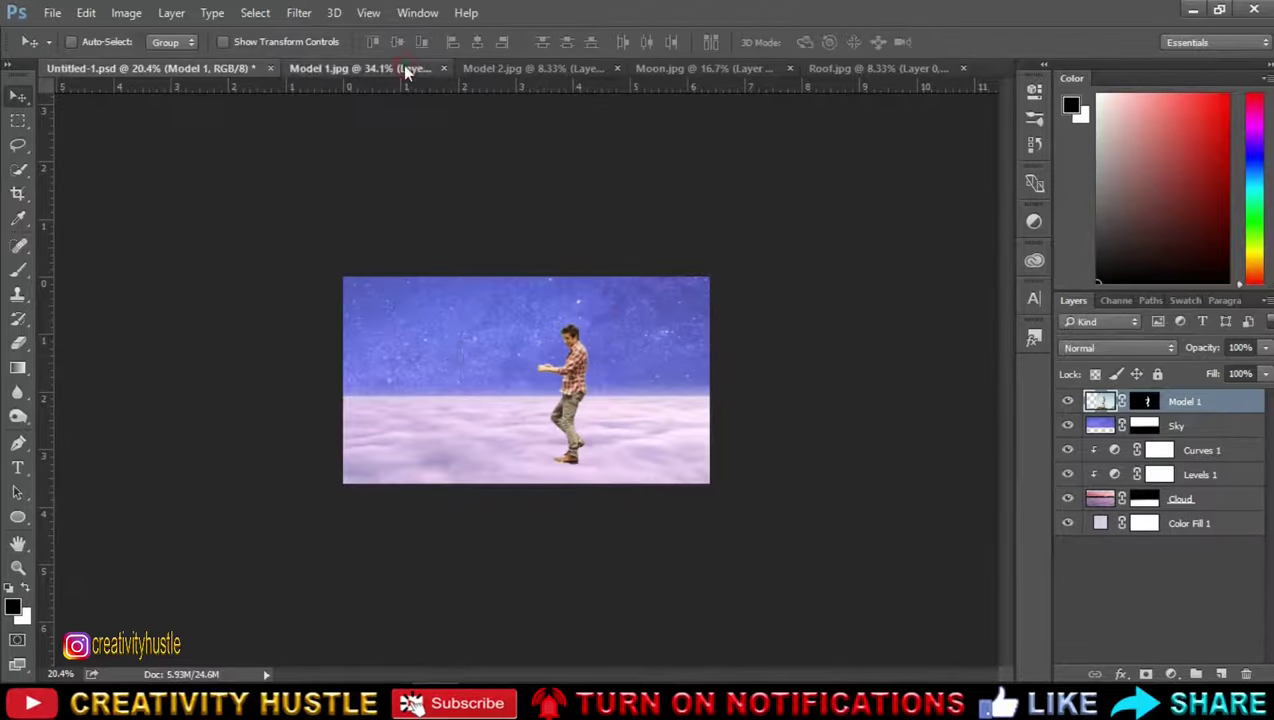
Step: Close the Model 1.jpg source image without keeping changes
left_click(405, 69)
left_click(458, 68)
left_click(644, 280)
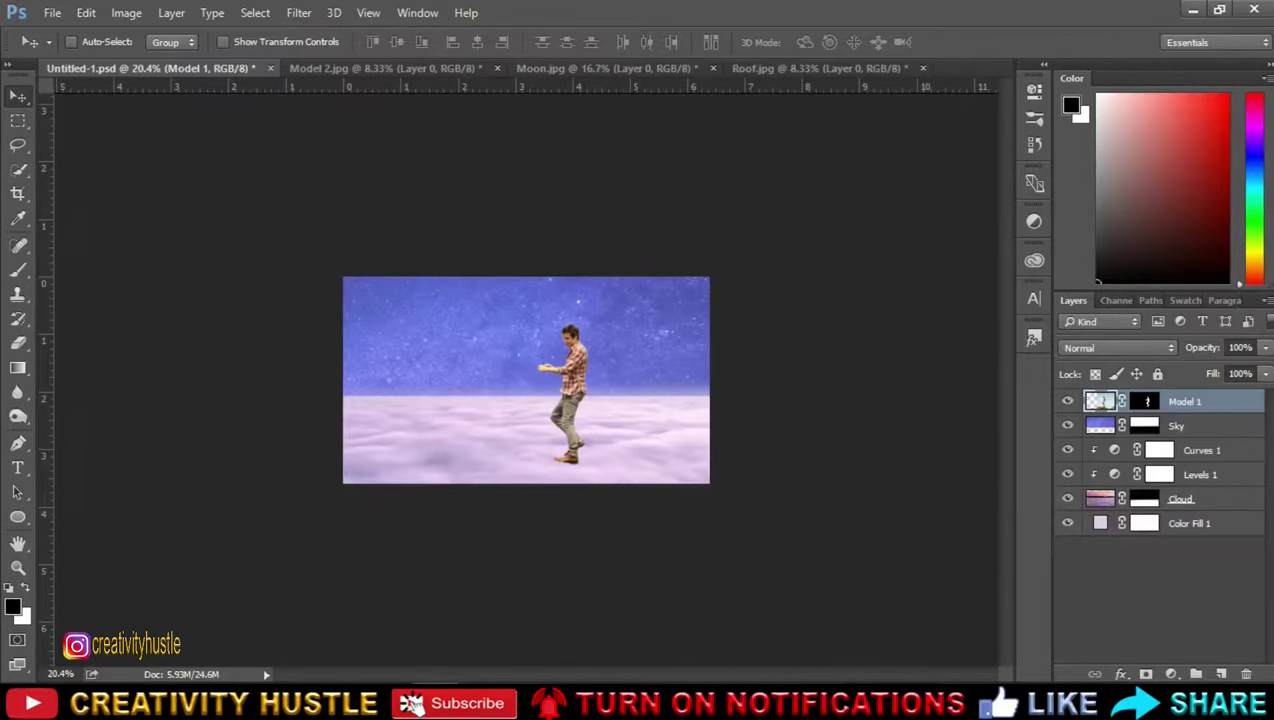
scroll(621, 421, "up", 5)
scroll(800, 388, "down", 1)
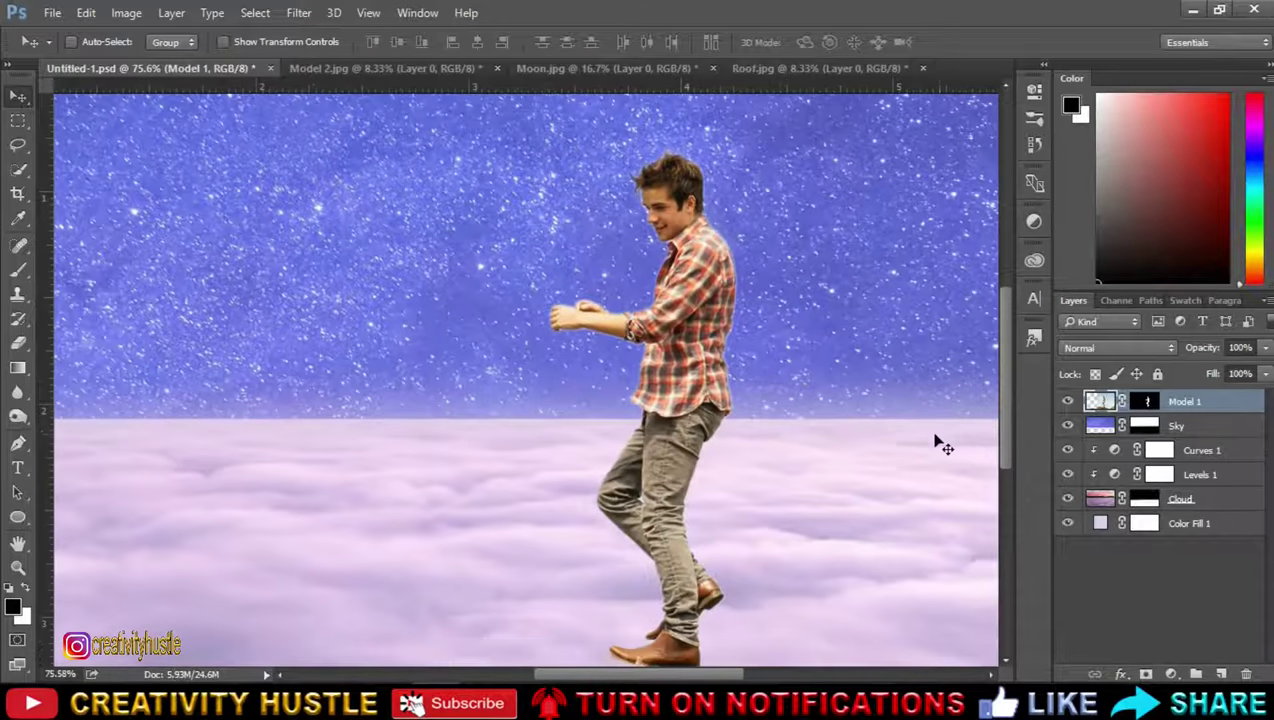
scroll(943, 447, "down", 1)
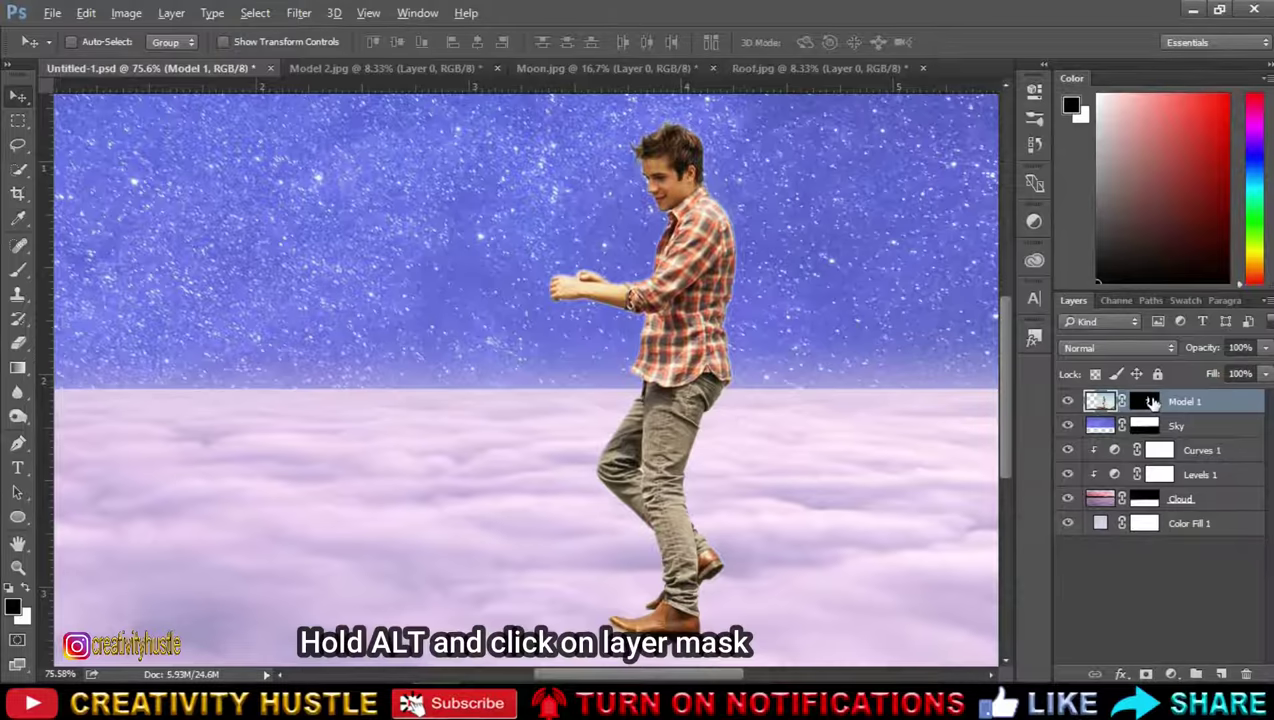
Step: View the Model 1 mask alone and select the Burn Tool with a small brush
left_click(1148, 401, "alt")
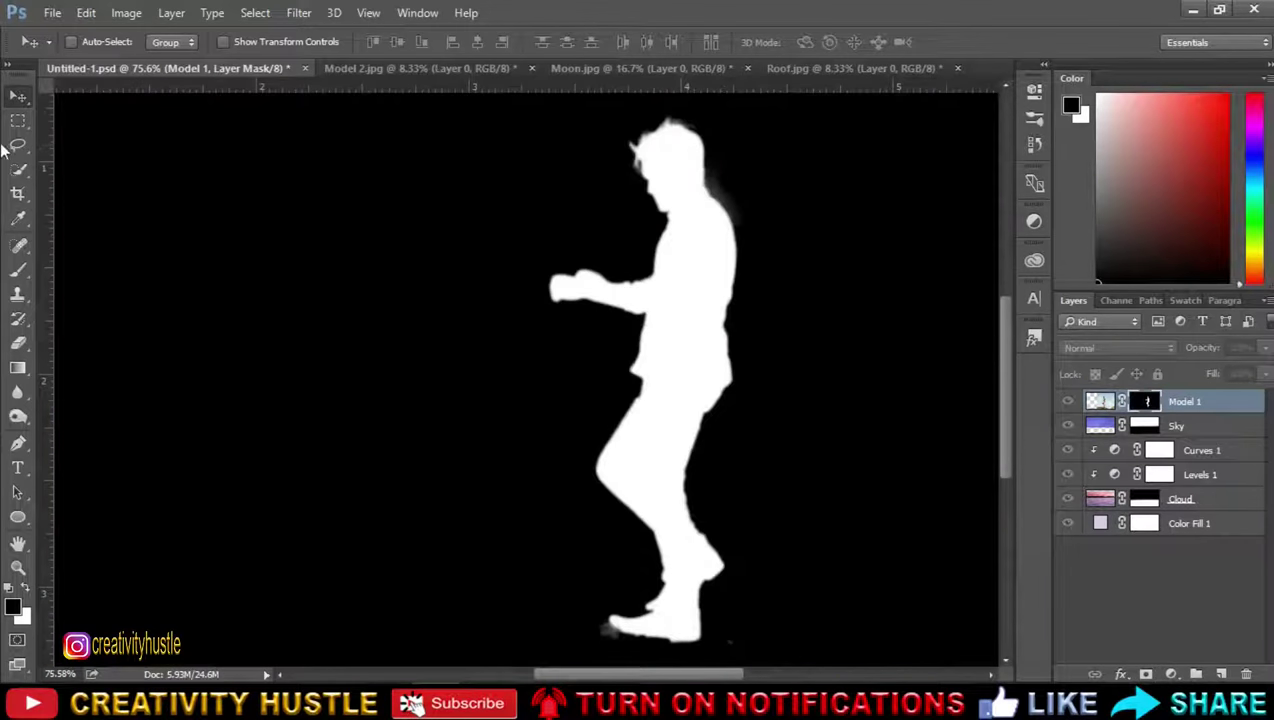
left_click(22, 418)
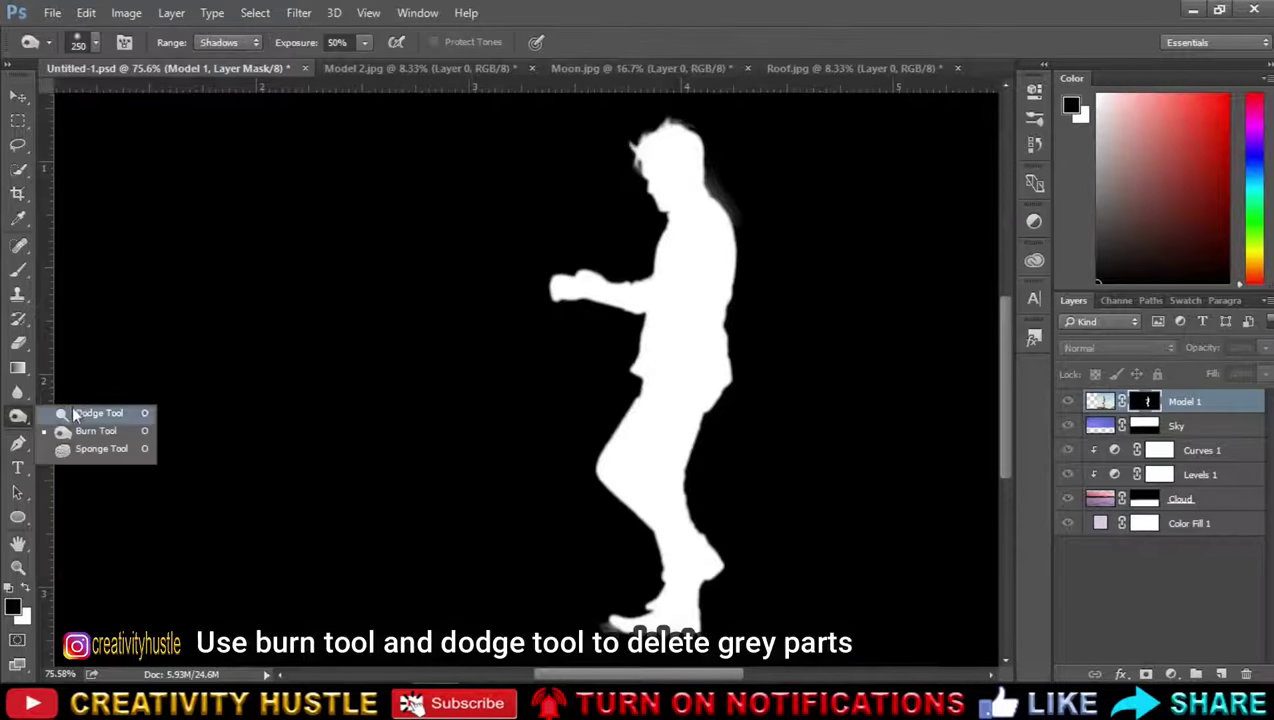
left_click(107, 431)
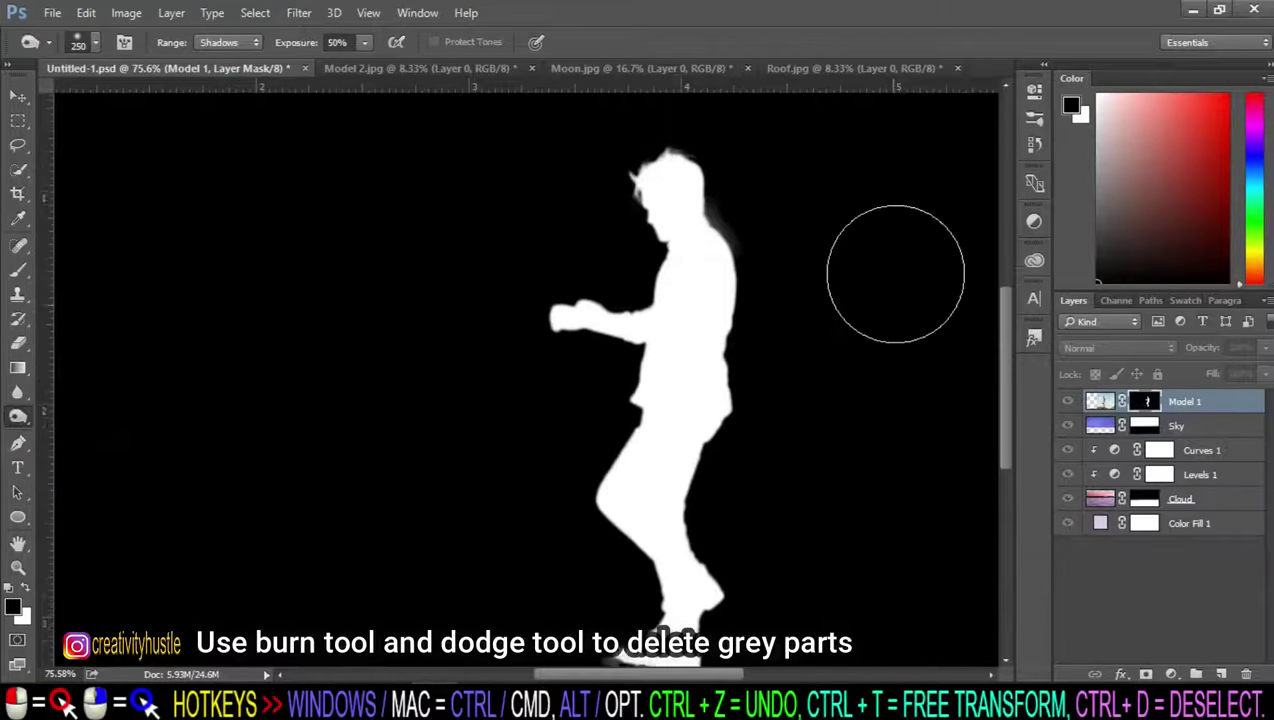
scroll(845, 265, "up", 2)
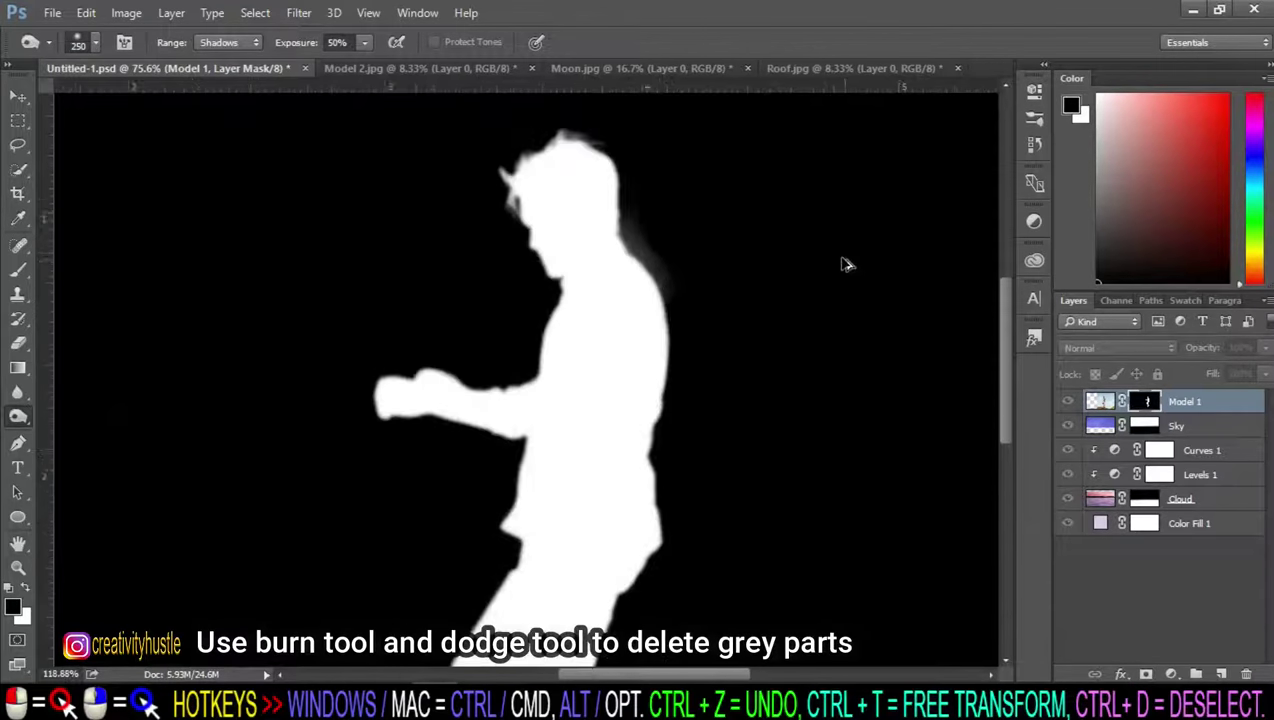
left_click(22, 418)
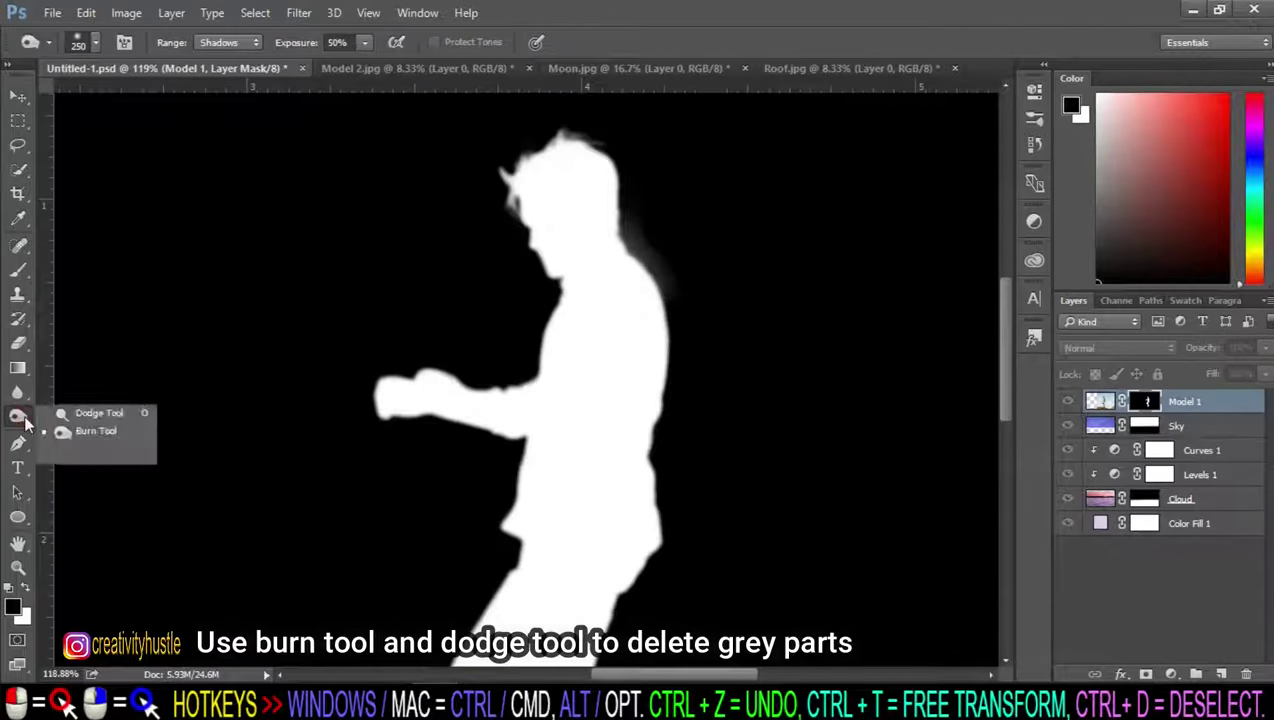
left_click(89, 431)
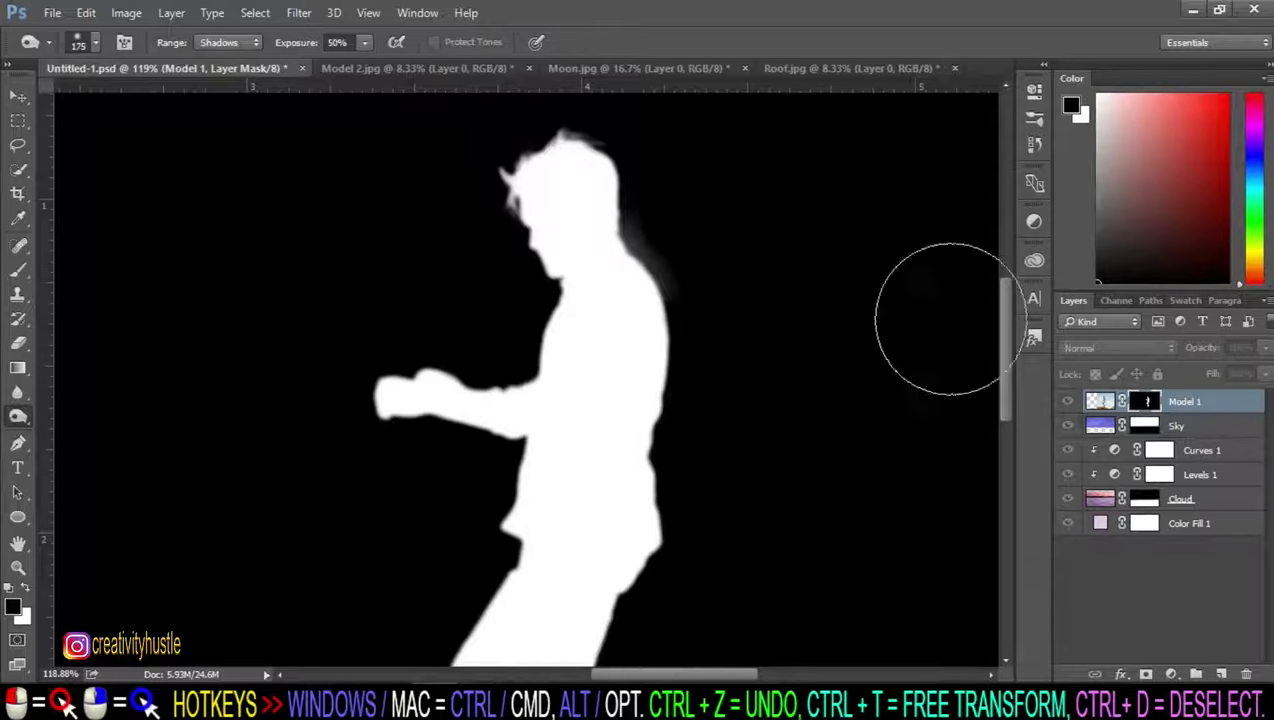
key("bracketleft")
key("bracketleft")
key("bracketleft")
Step: Burn the grey halo by the neck, shoulder and above the hair to black
left_click_drag(643, 218, 688, 272)
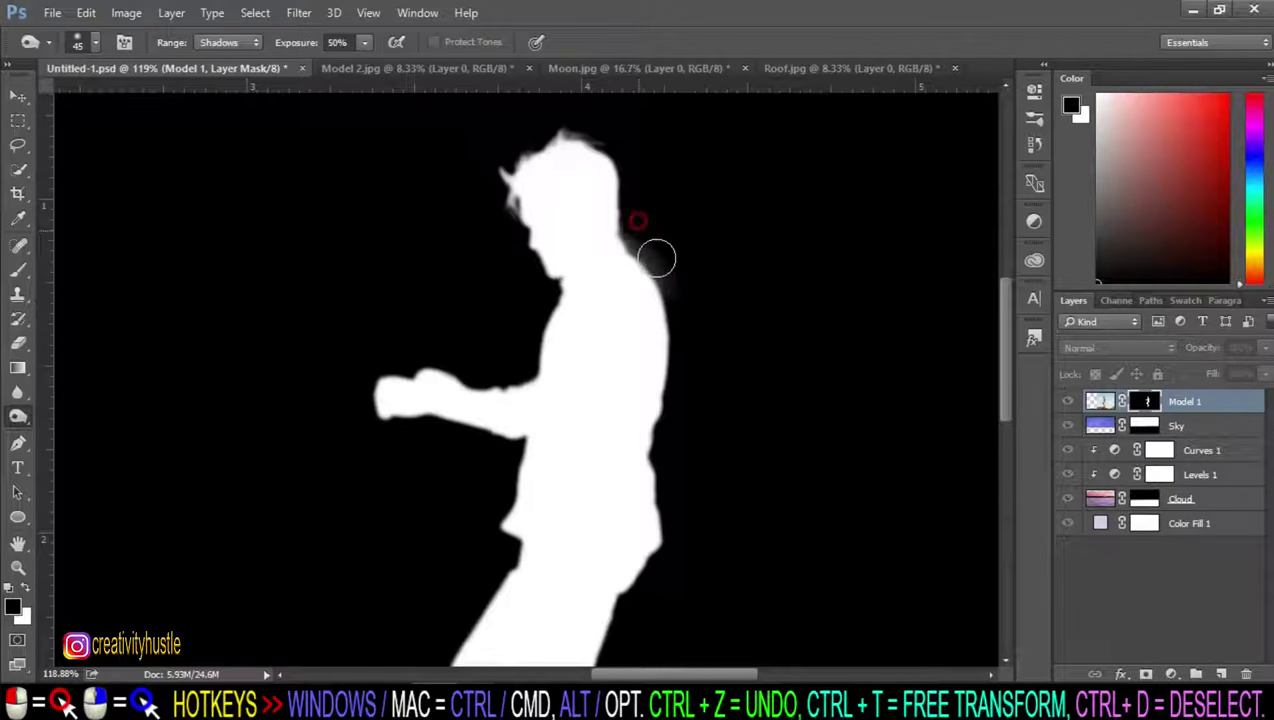
scroll(650, 220, "up", 2)
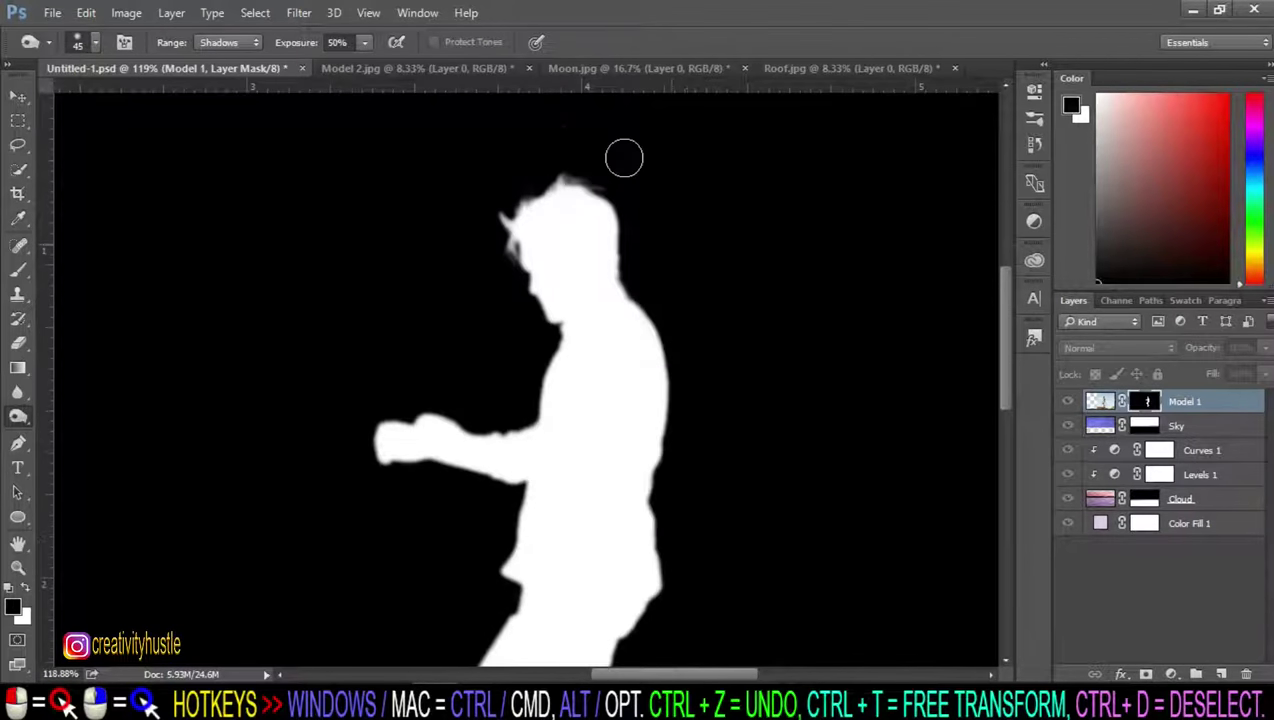
left_click_drag(478, 219, 529, 196)
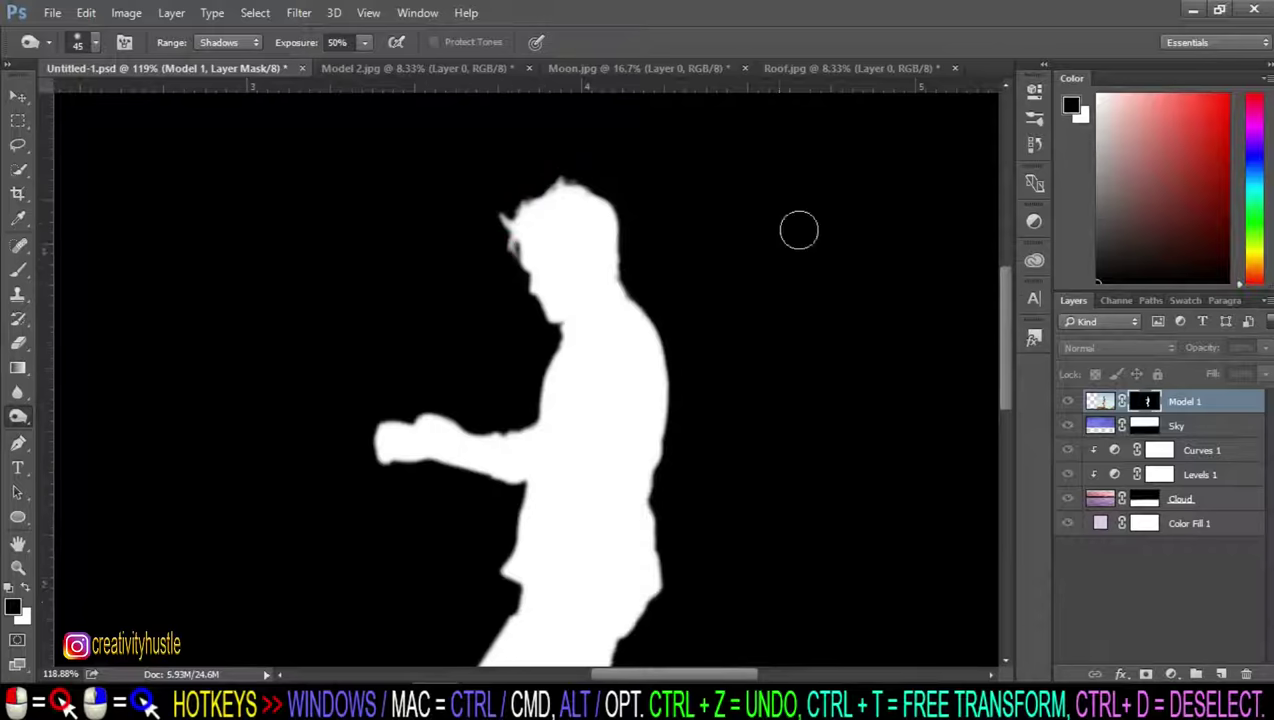
scroll(798, 227, "down", 10)
scroll(650, 565, "down", 6)
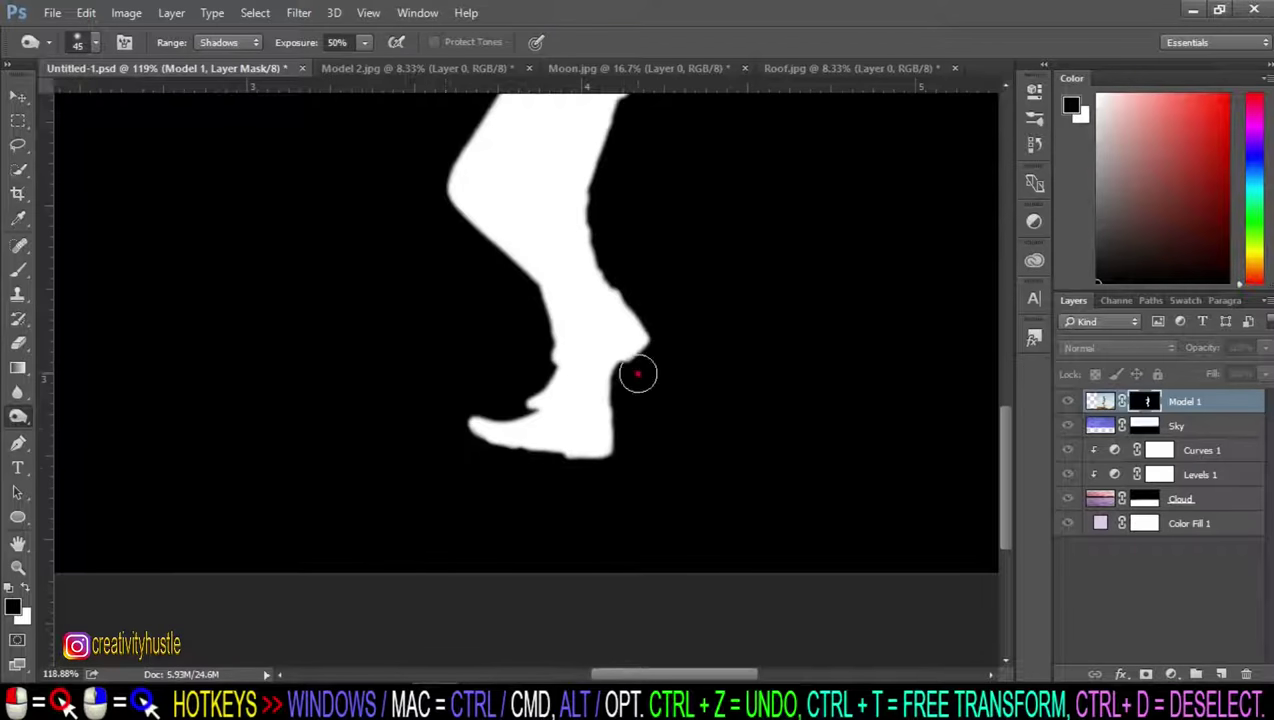
scroll(807, 190, "up", 5)
scroll(648, 250, "up", 5)
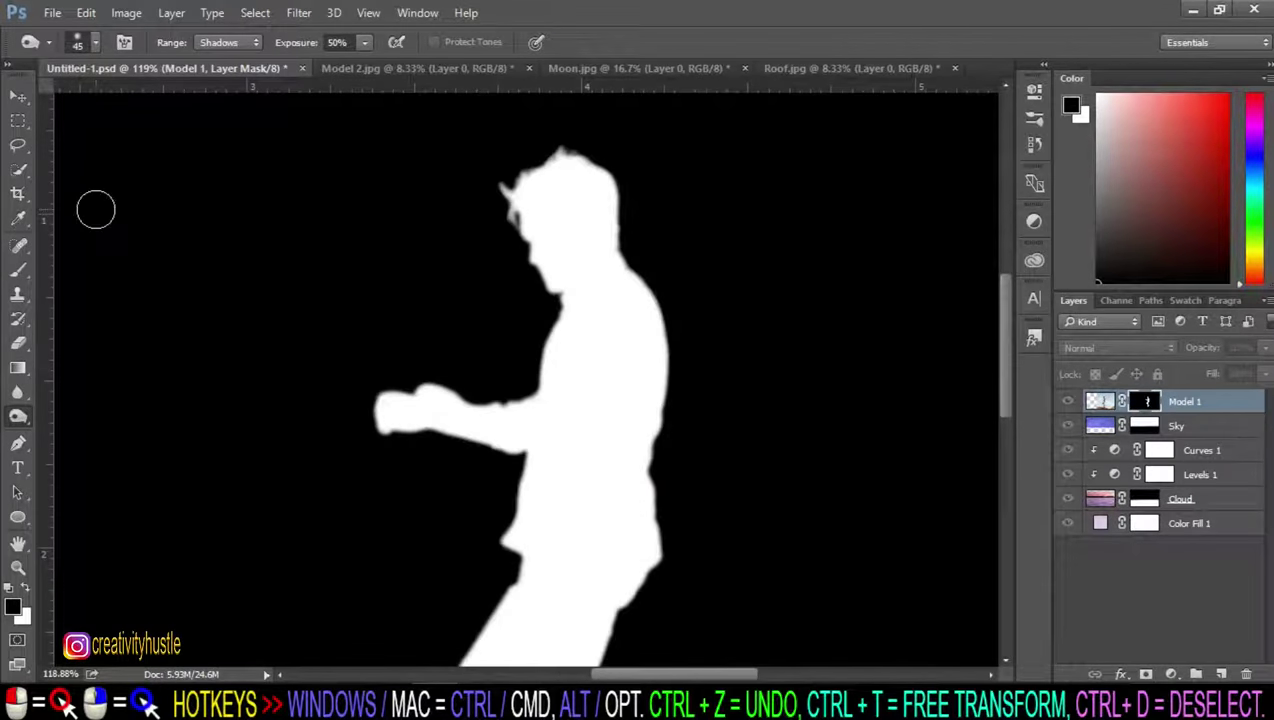
Step: Switch to the Dodge Tool set to Highlights
right_click(19, 418)
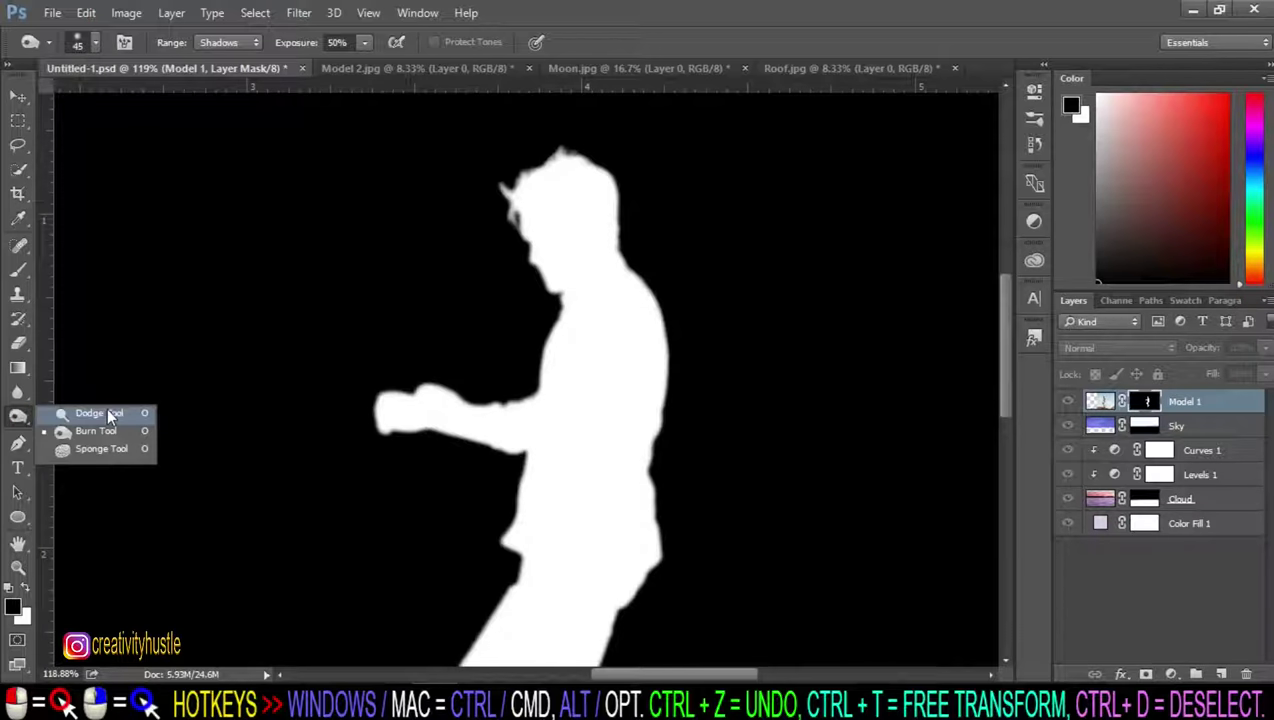
left_click(100, 414)
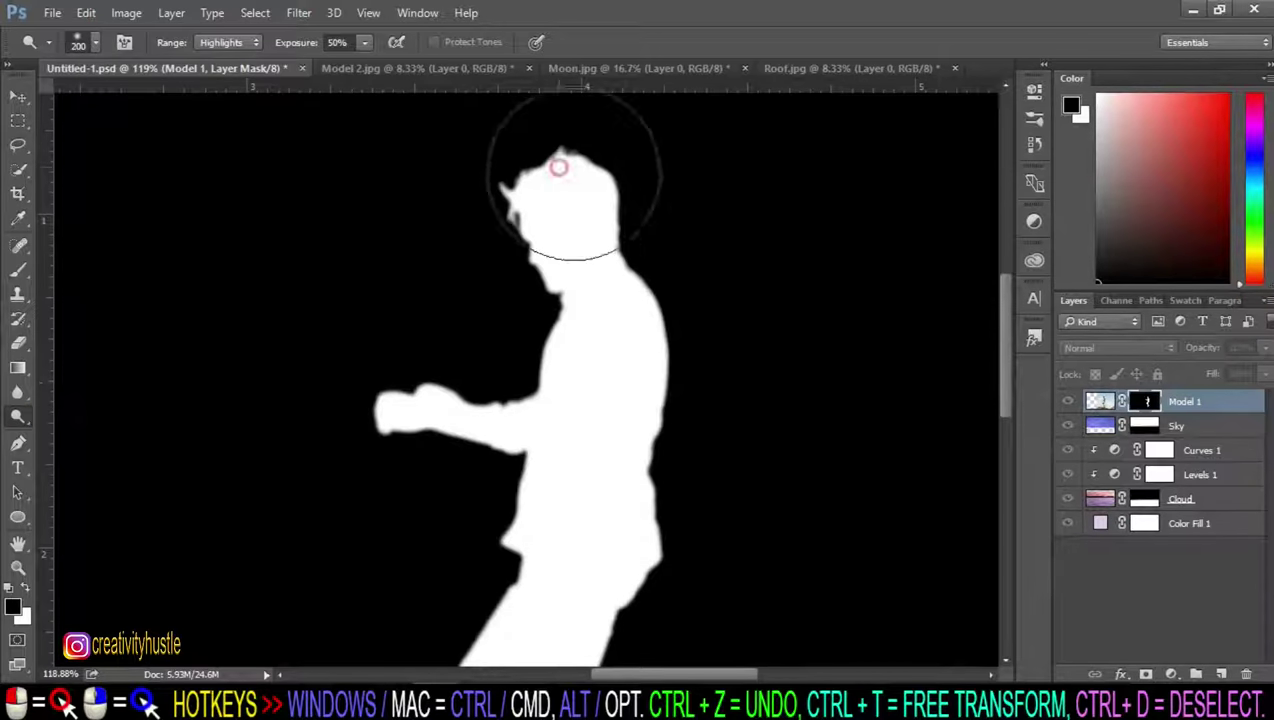
scroll(470, 403, "down", 2)
scroll(758, 511, "down", 3)
scroll(776, 540, "down", 3)
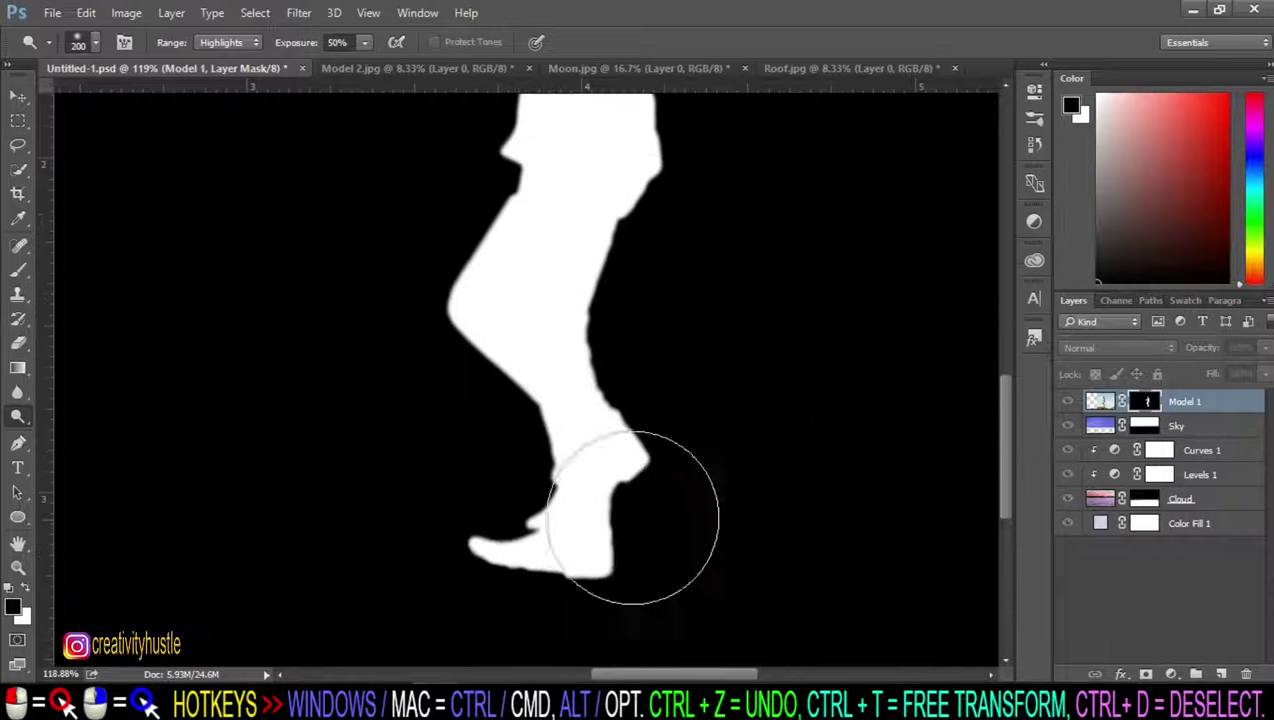
Step: Return the view from the mask to the normal composite image
left_click(1099, 401)
scroll(776, 250, "up", 2)
scroll(810, 213, "up", 2)
scroll(810, 199, "up", 2)
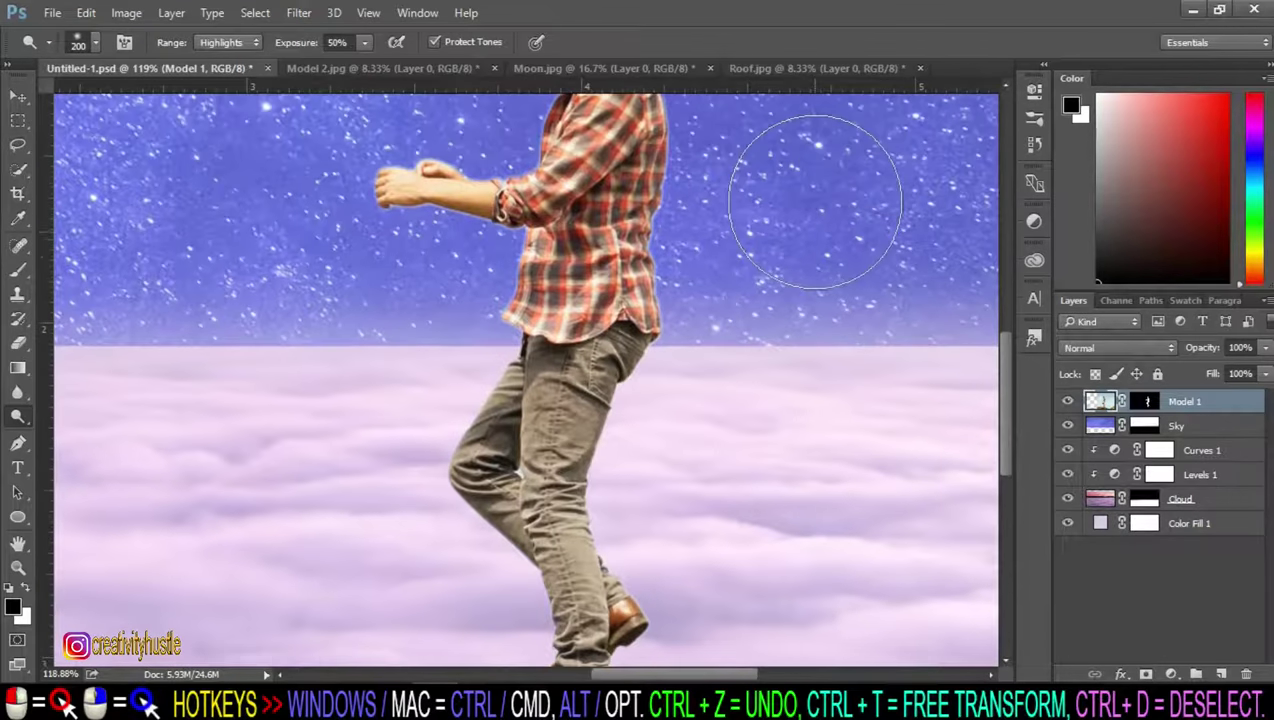
scroll(815, 200, "up", 2)
scroll(618, 548, "up", 3)
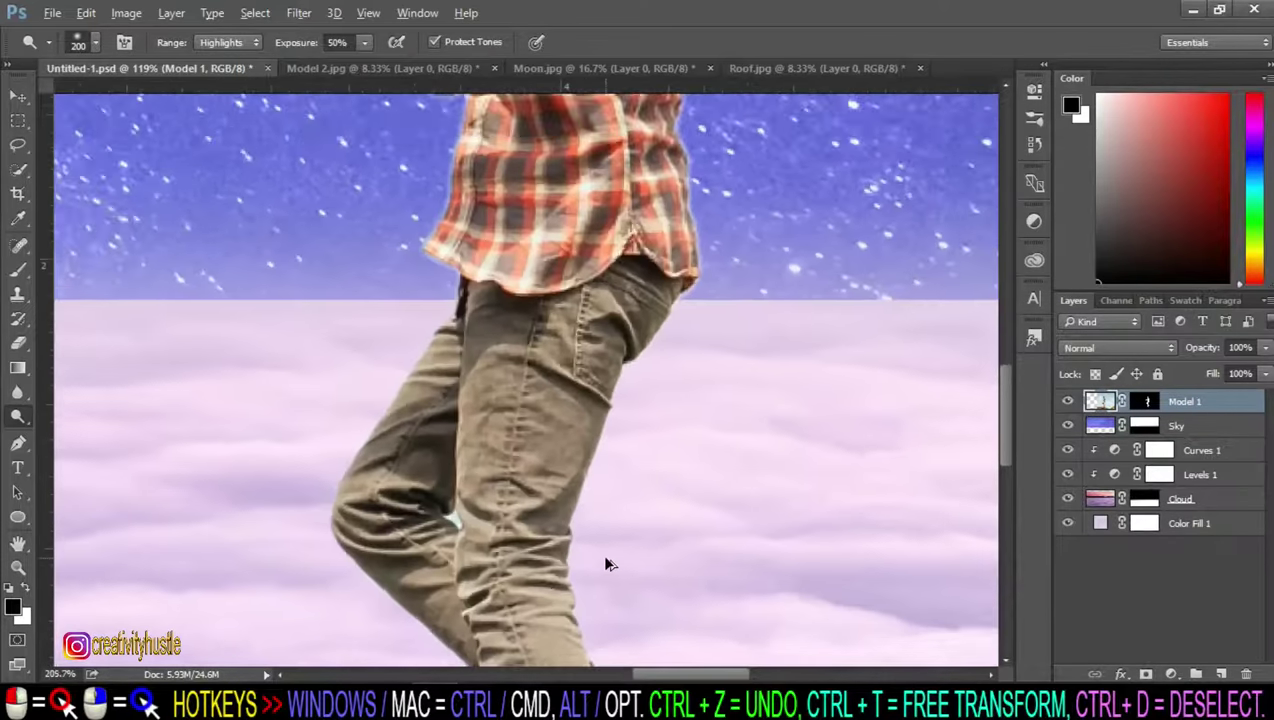
scroll(601, 552, "up", 3)
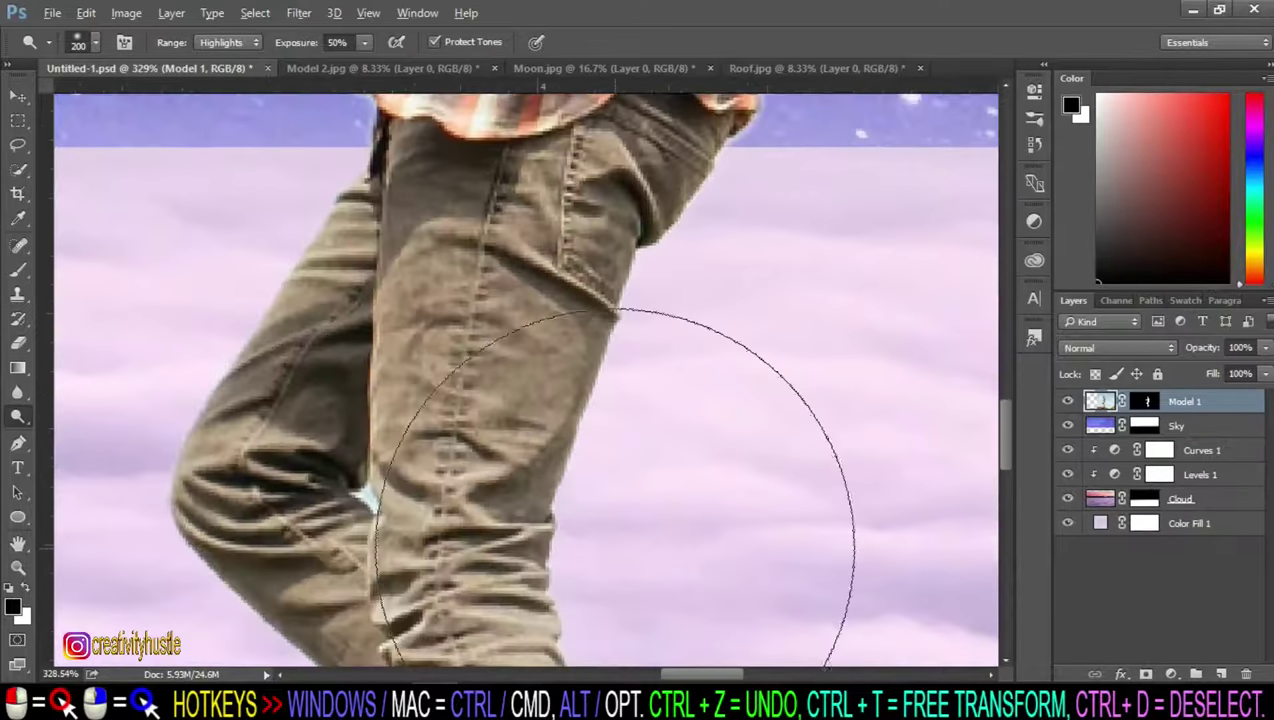
Step: Target the Model 1 layer mask with the Brush Tool
left_click(1143, 402)
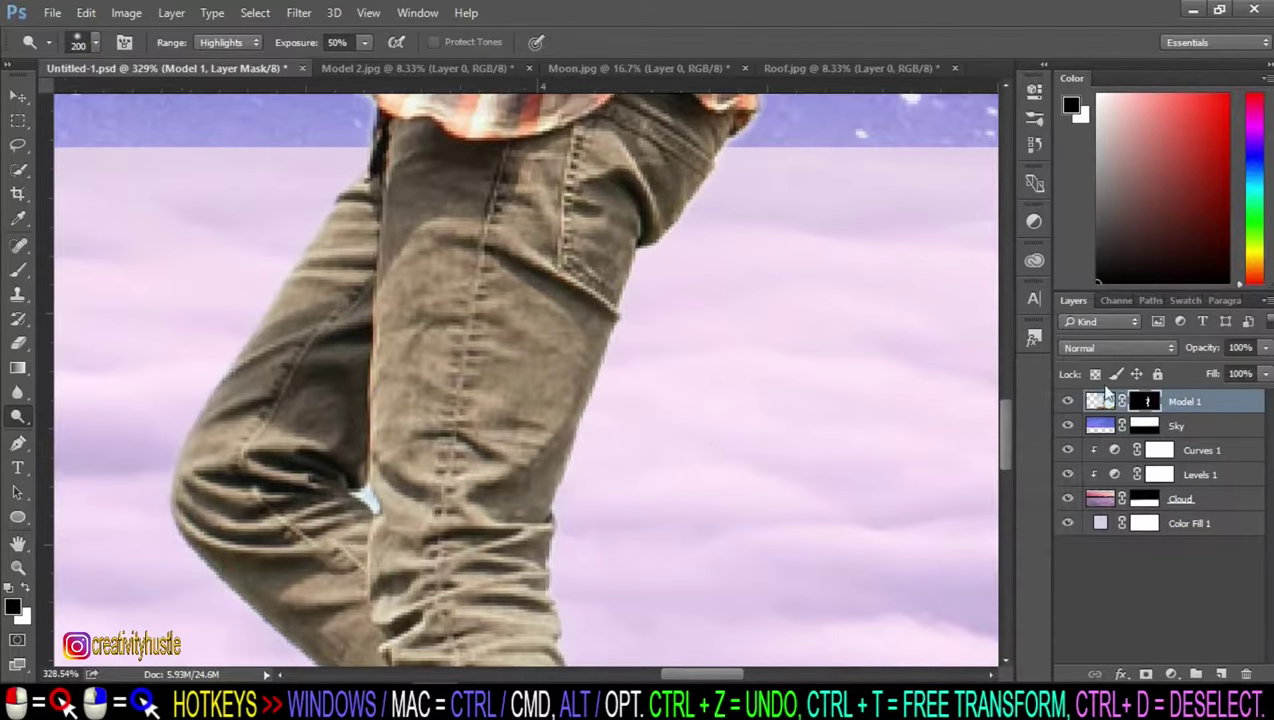
right_click(19, 274)
left_click(97, 265)
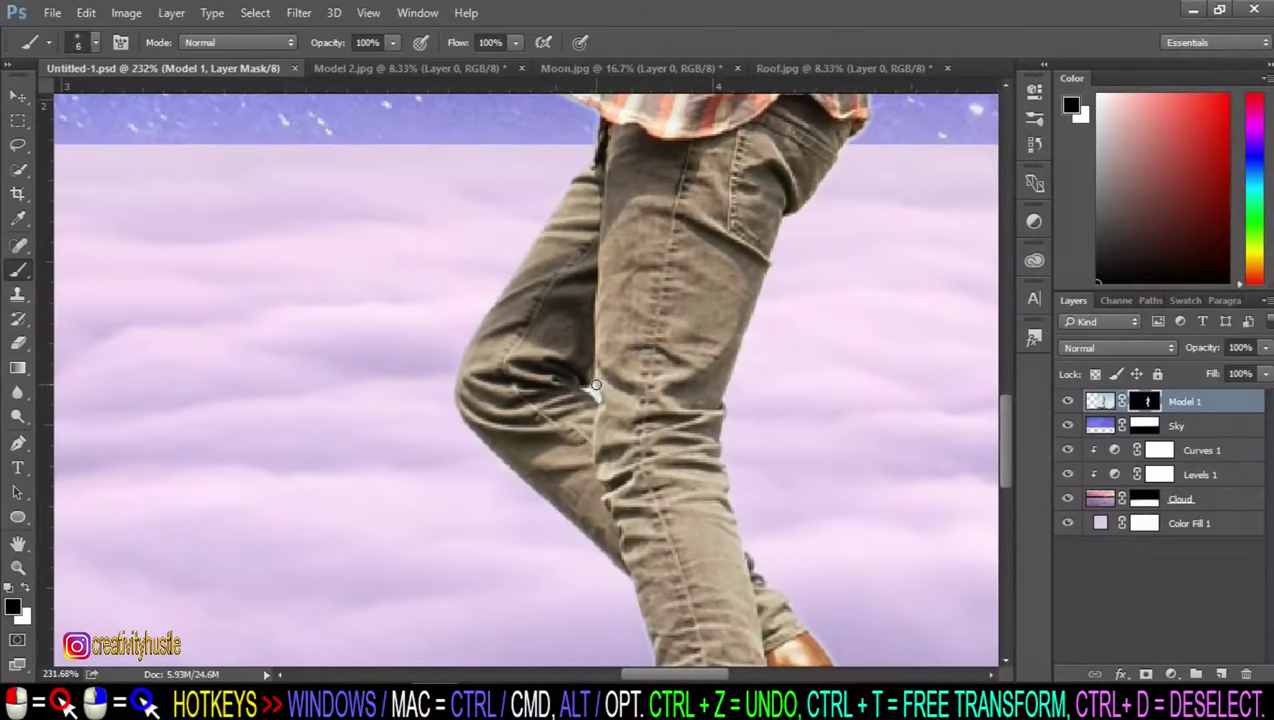
left_click(19, 170)
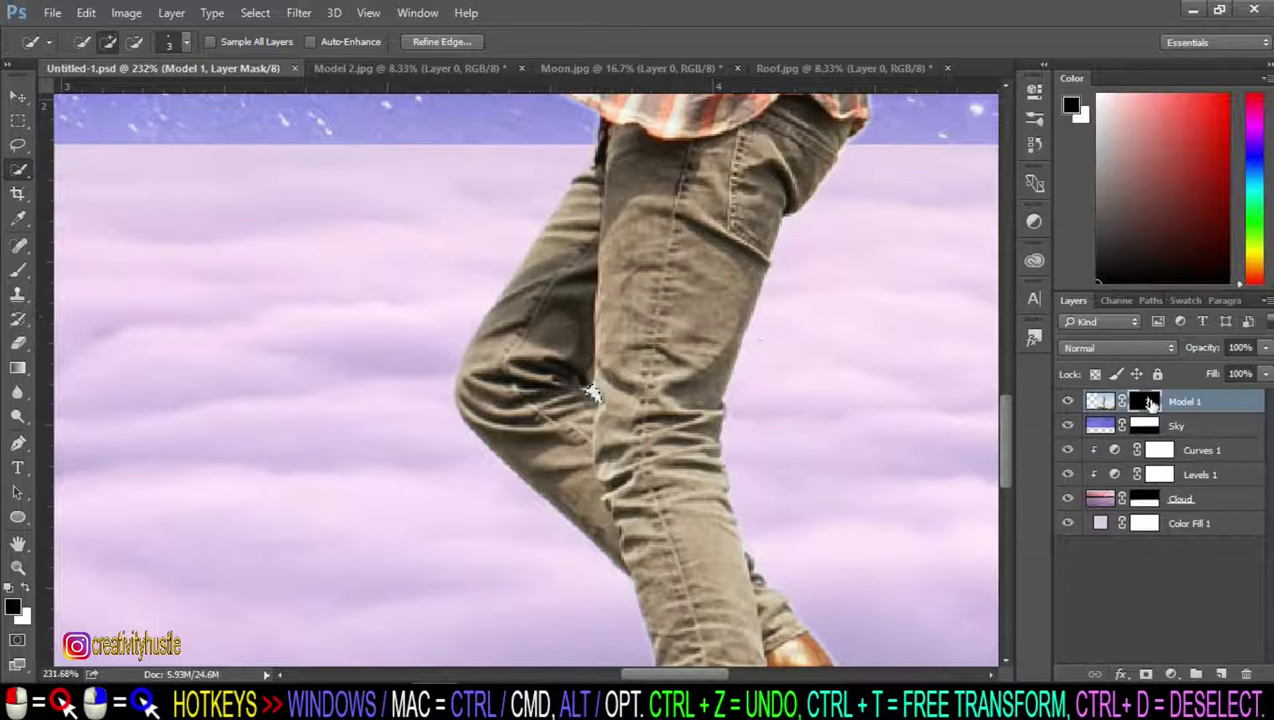
left_click(22, 268)
left_click(80, 260)
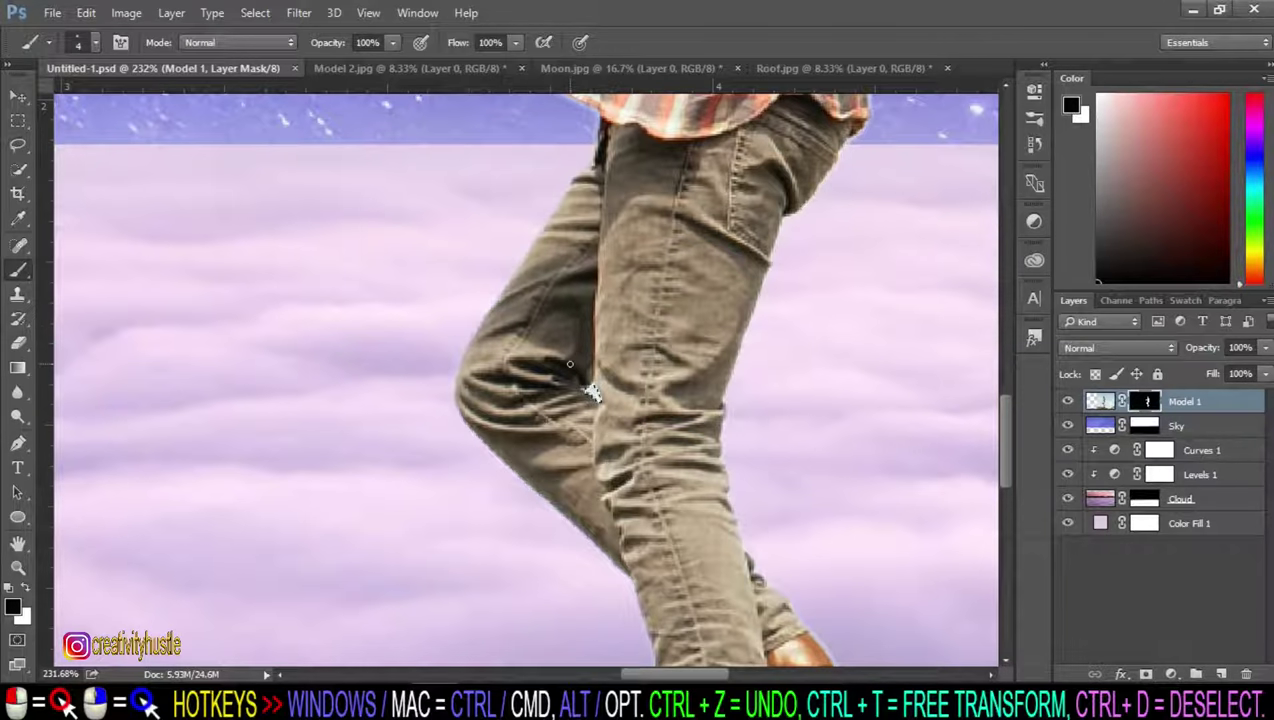
Step: Paint black over the sky gap between the man's jeans near the knee
left_click_drag(594, 372, 607, 369)
scroll(695, 386, "down", 2)
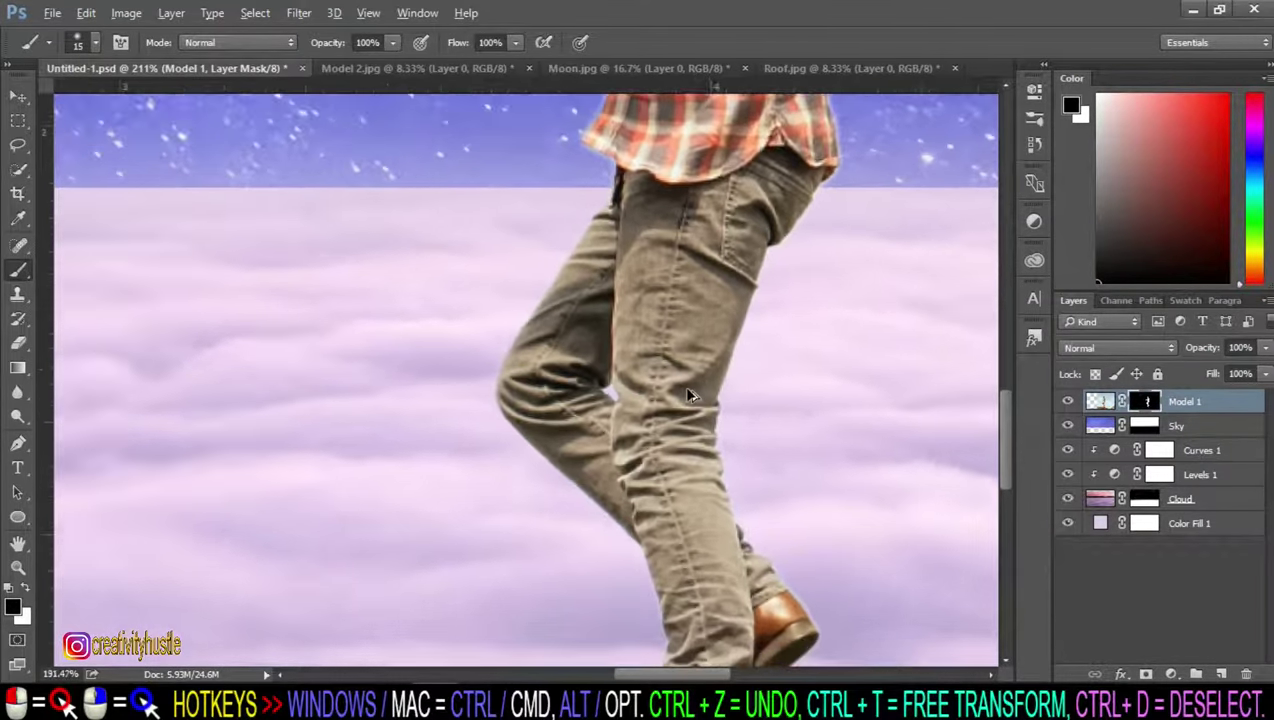
scroll(710, 375, "down", 2)
scroll(730, 360, "down", 2)
scroll(750, 350, "down", 2)
scroll(761, 345, "up", 1)
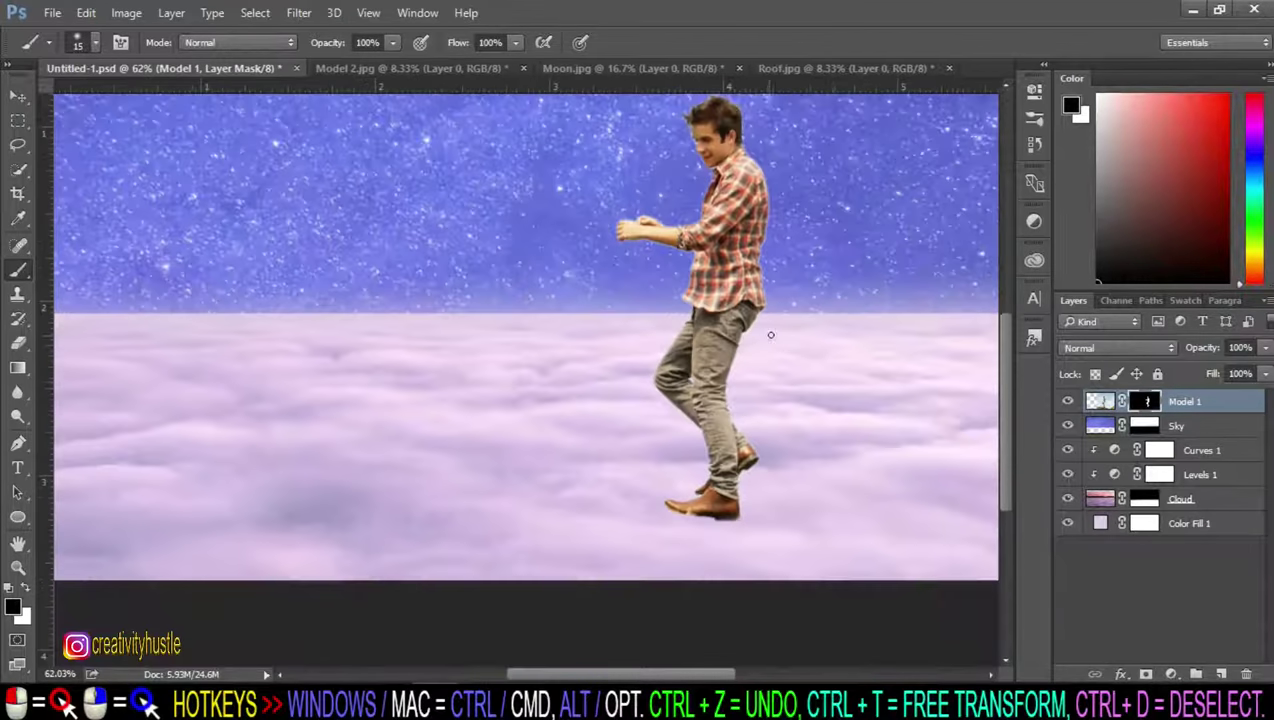
scroll(765, 338, "up", 1)
scroll(772, 328, "up", 1)
scroll(775, 323, "up", 1)
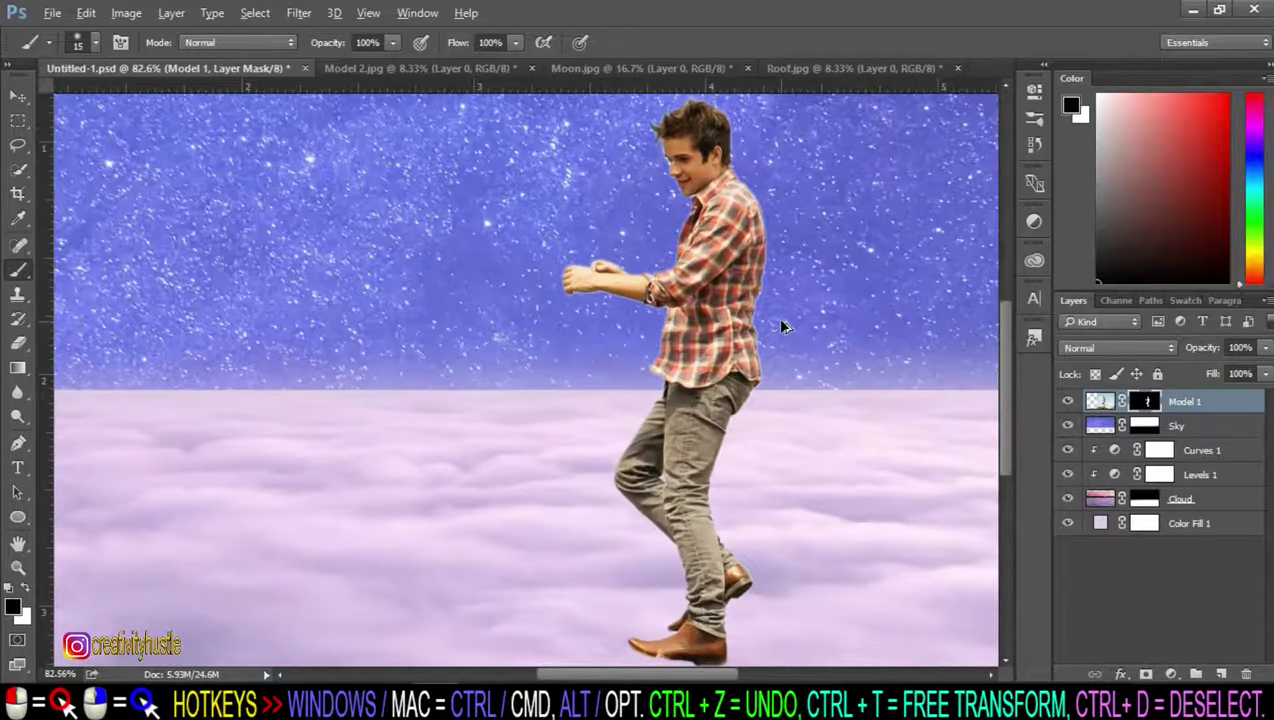
scroll(783, 325, "down", 1)
scroll(783, 325, "down", 1)
scroll(783, 325, "down", 1)
scroll(785, 320, "down", 1)
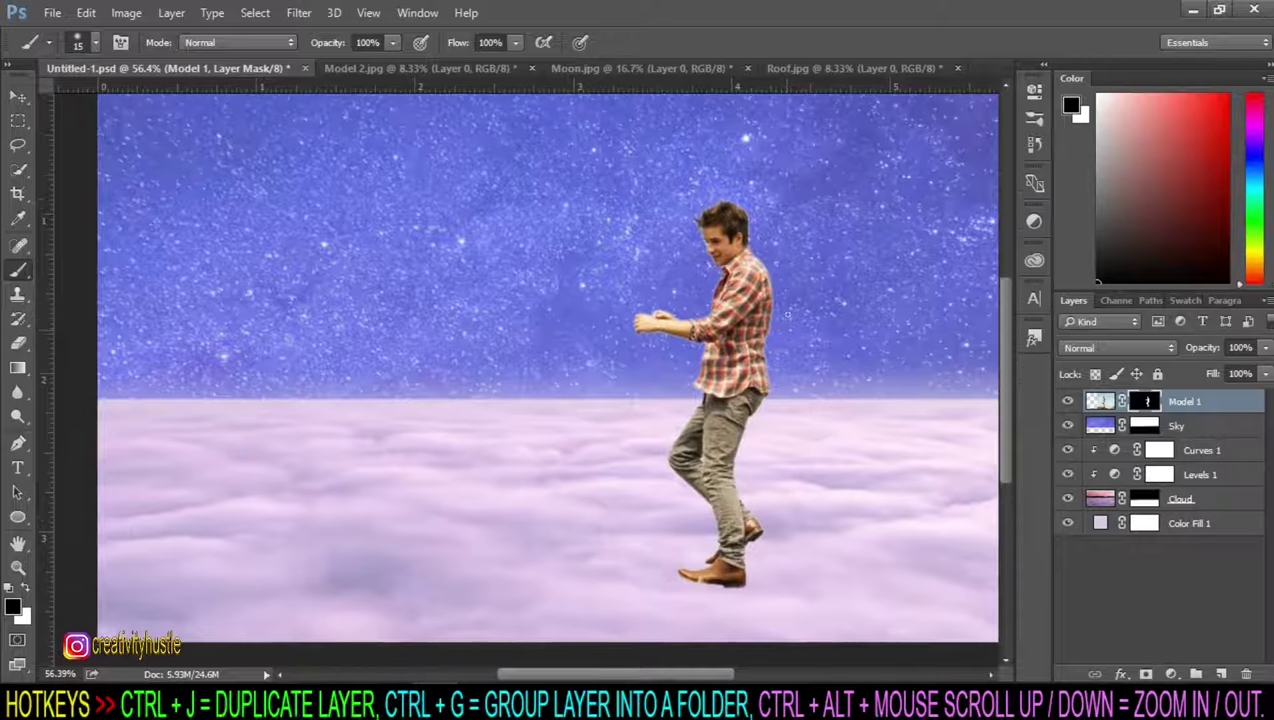
scroll(787, 315, "down", 1)
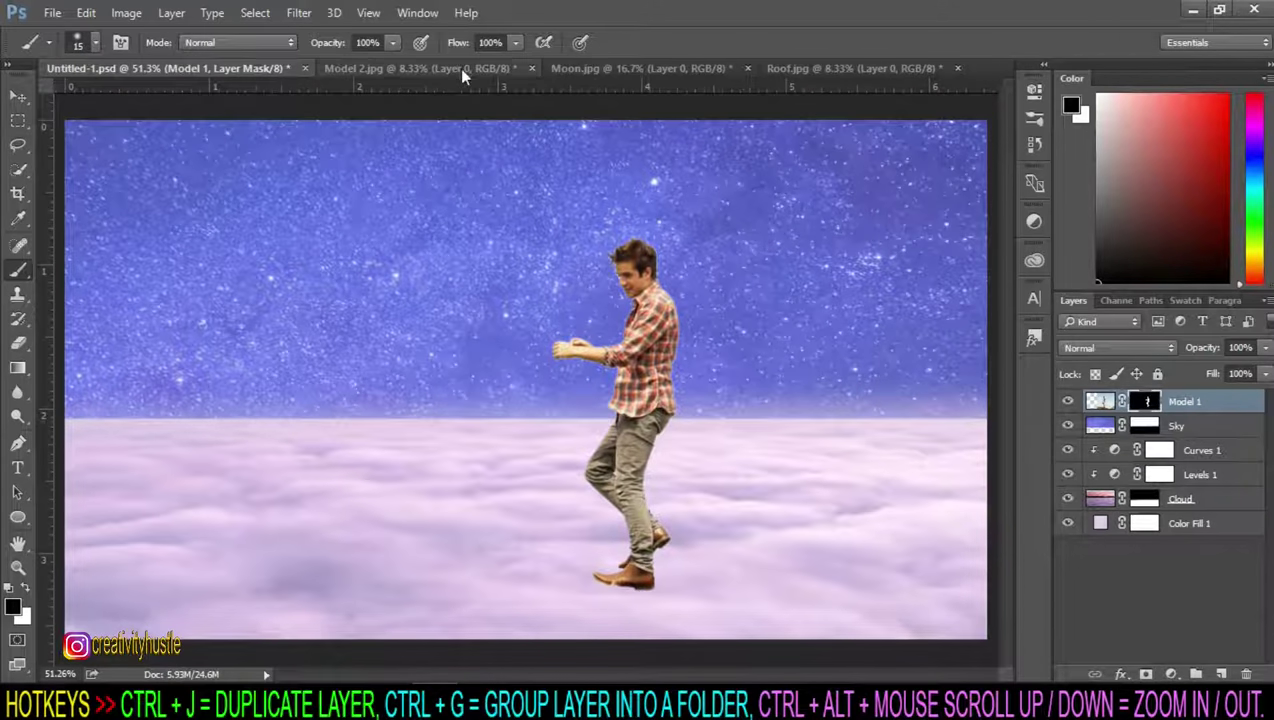
Step: In Model 2.jpg, quick-select the seated woman and add a layer mask hiding the fog and rocks
left_click(459, 68)
scroll(622, 421, "up", 8)
scroll(637, 435, "up", 2)
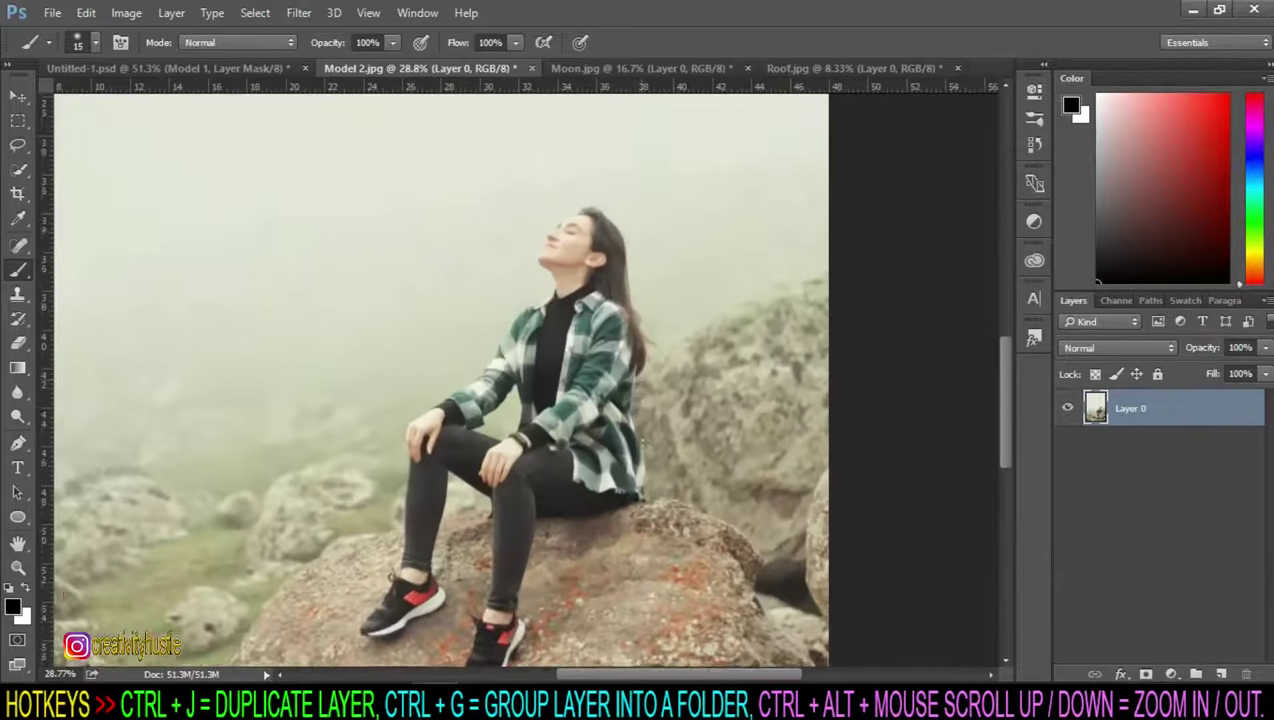
scroll(645, 438, "up", 2)
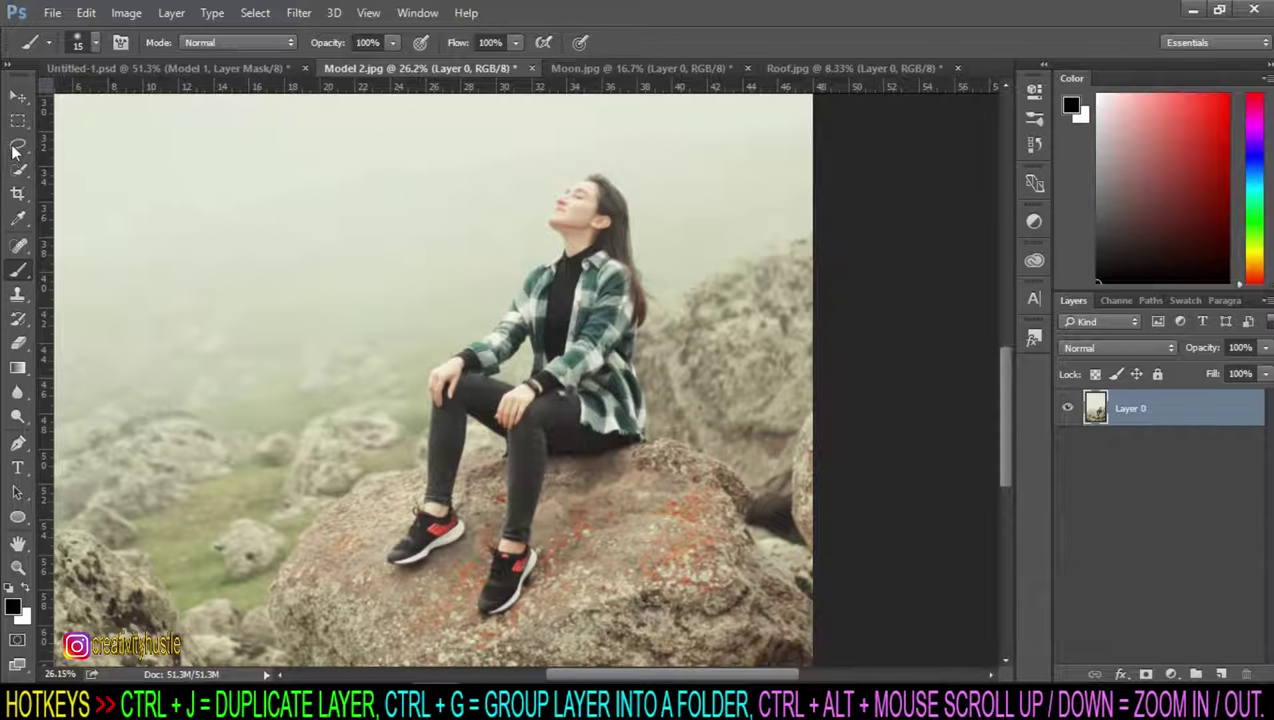
left_click_drag(18, 168, 68, 165)
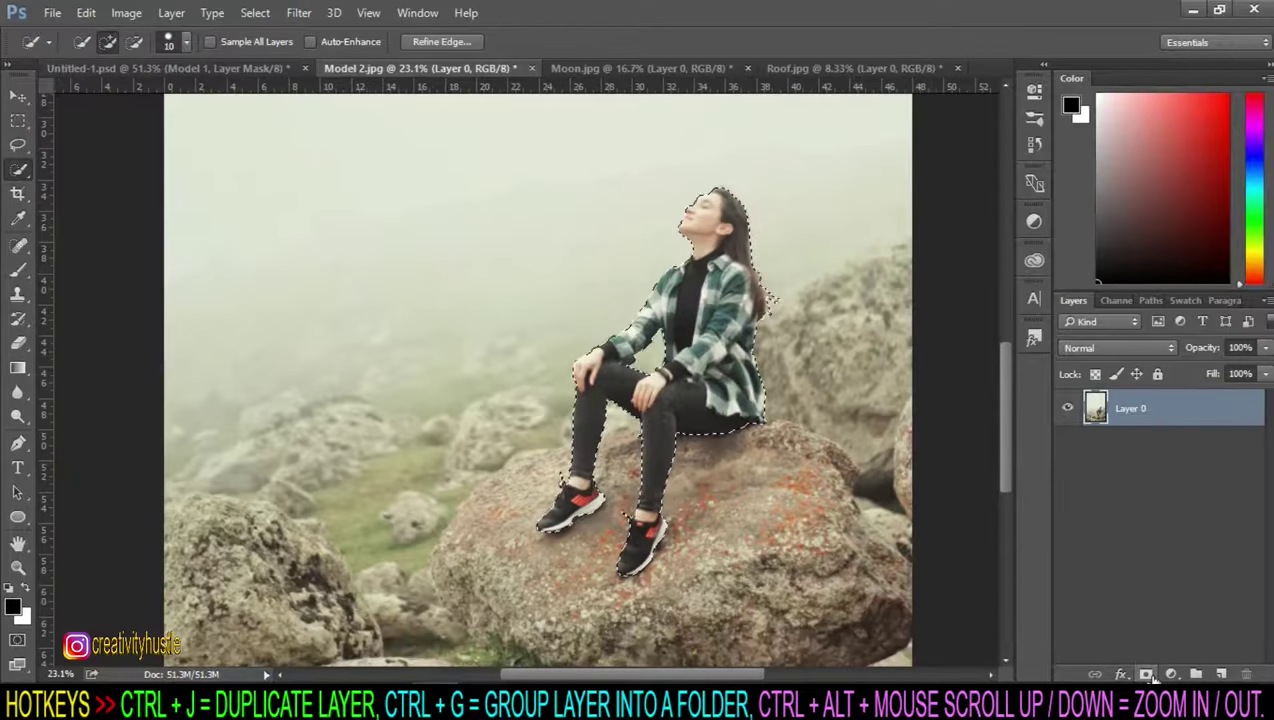
left_click(1147, 675)
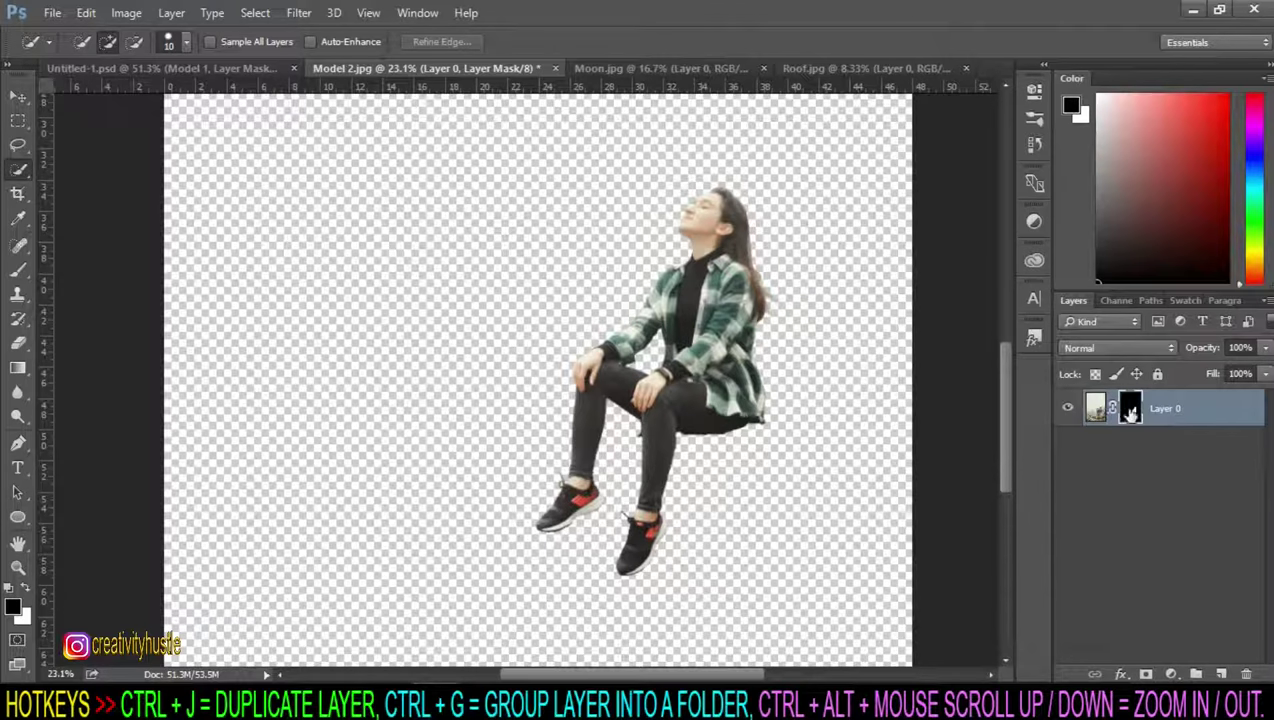
Step: Refine the woman's mask: Smart Radius 1.9, Smooth 11, Feather 2.8, Shift Edge +10
right_click(1129, 404)
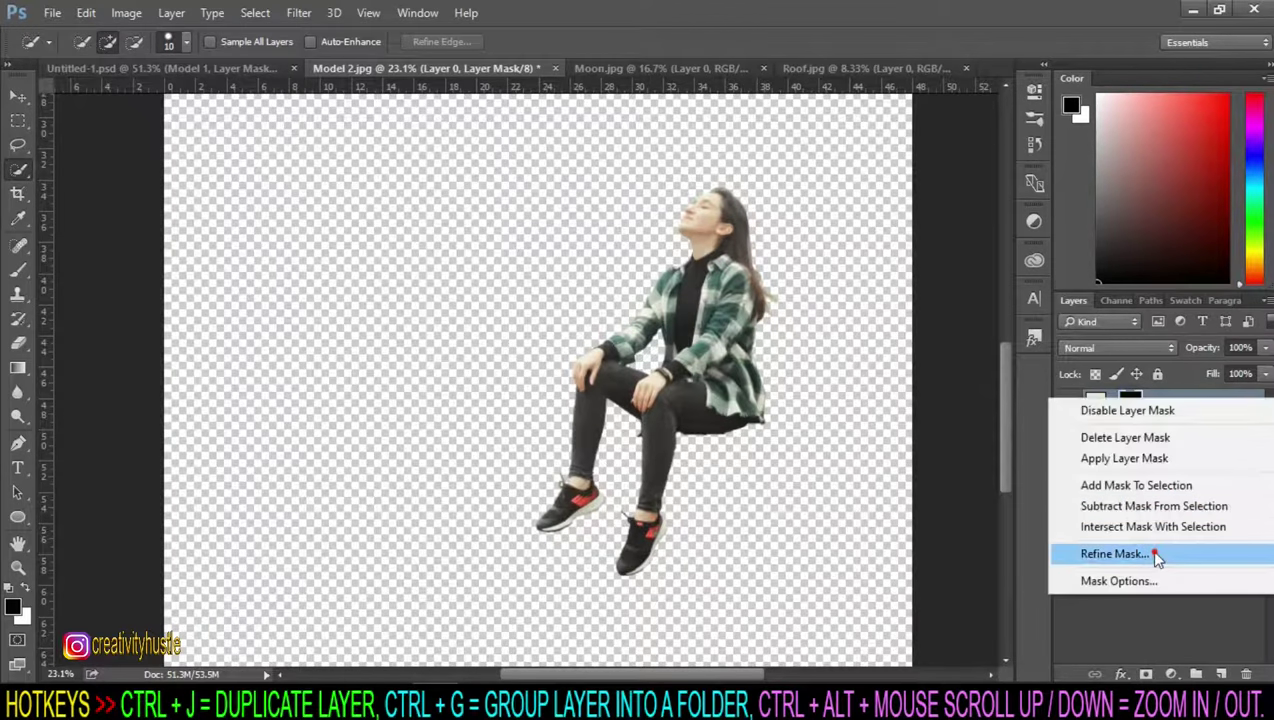
left_click(1156, 556)
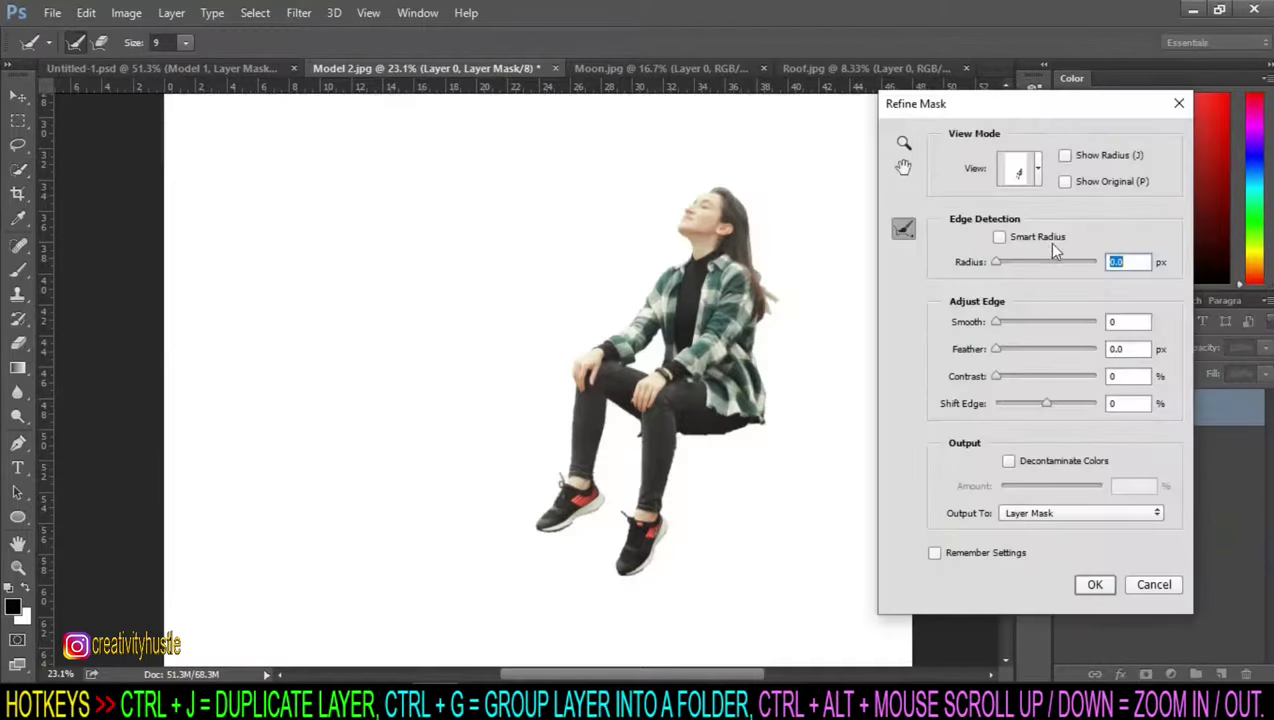
left_click(1000, 237)
left_click_drag(996, 262, 1005, 262)
left_click_drag(996, 322, 1012, 350)
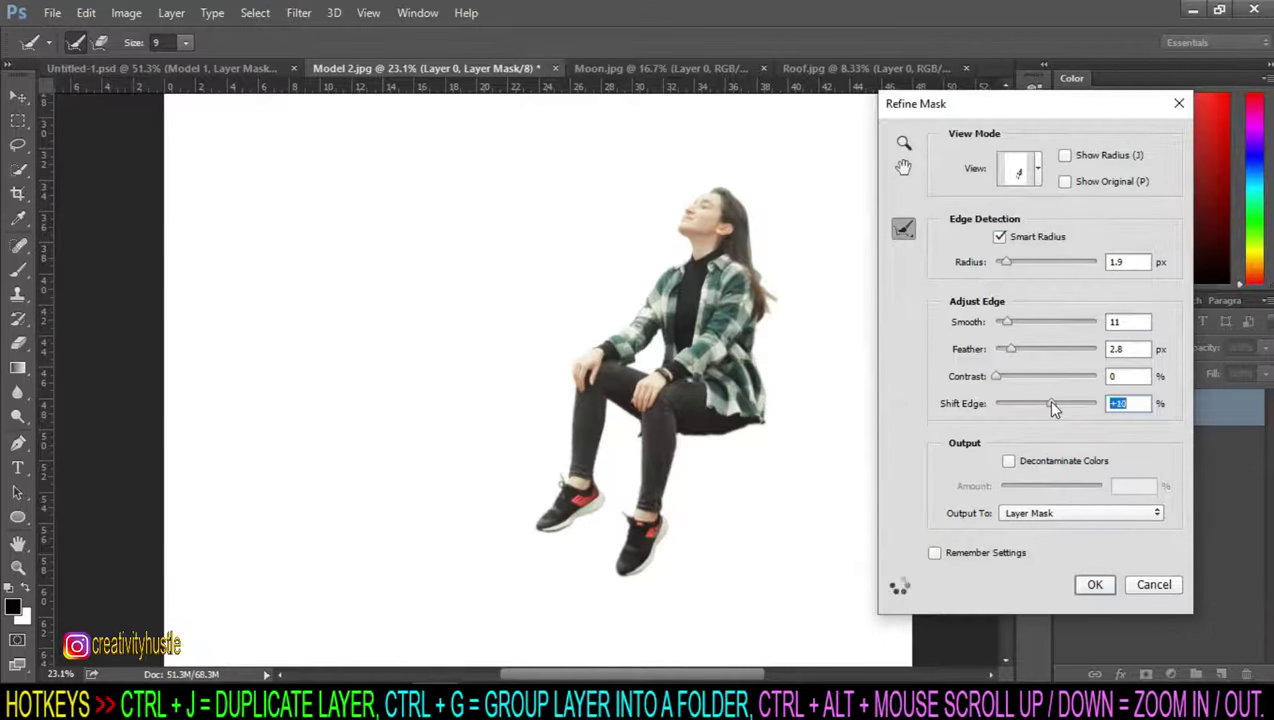
Step: Brush the refine radius along the woman's hair edges
scroll(805, 239, "up", 3)
scroll(671, 378, "up", 2)
mouse_move(663, 427)
left_mouse_down()
mouse_move(672, 510)
mouse_move(722, 591)
left_mouse_up()
left_click_drag(622, 310, 648, 444)
scroll(668, 498, "down", 3)
scroll(638, 507, "down", 2)
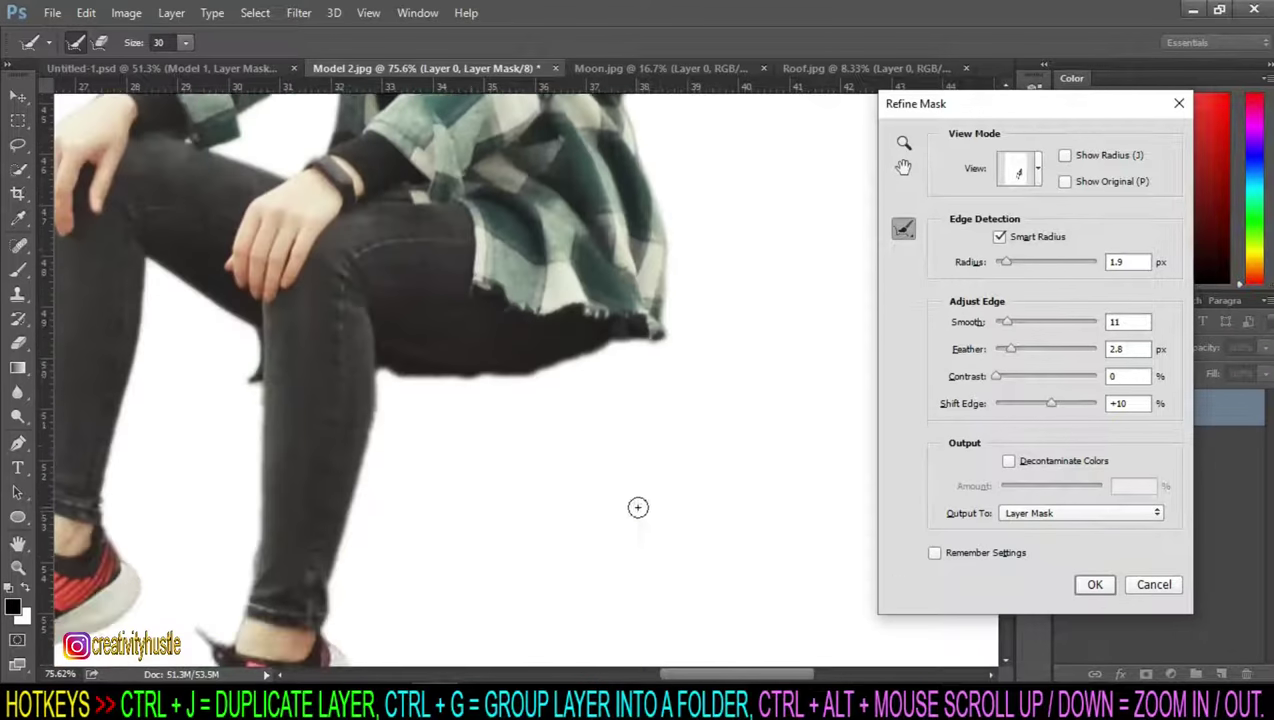
scroll(638, 507, "down", 3)
scroll(634, 356, "up", 2)
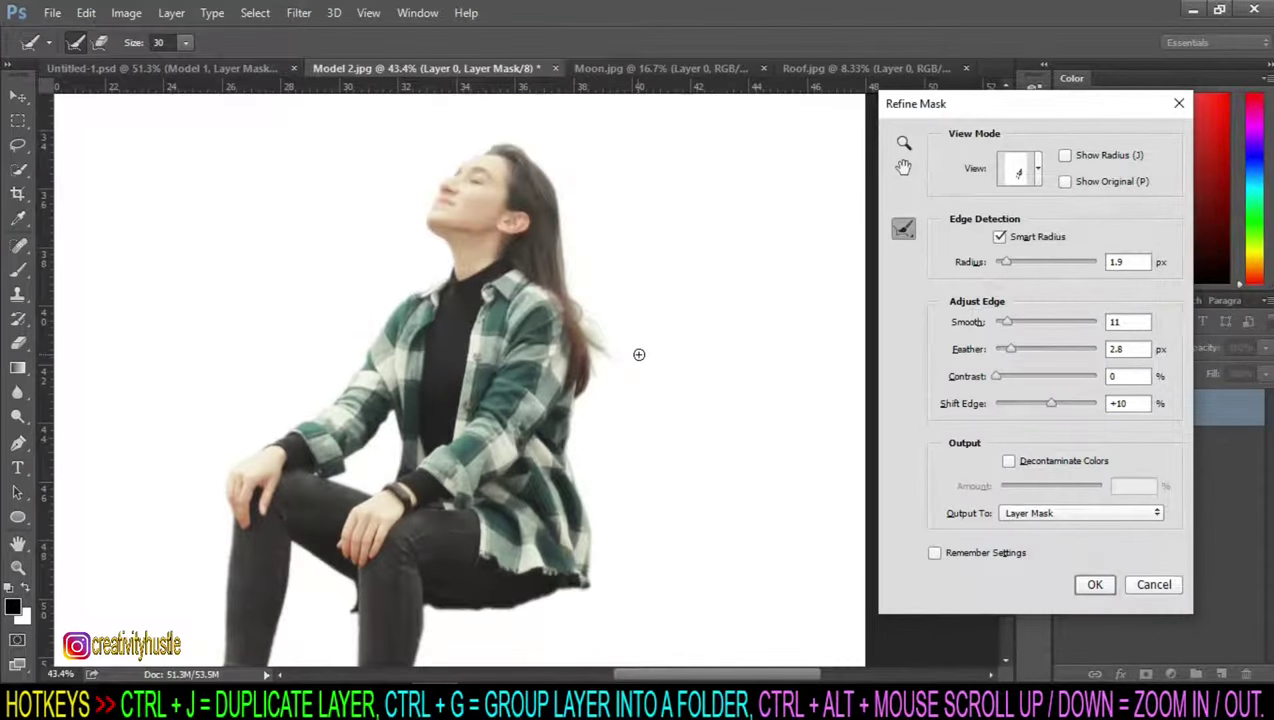
Step: Apply the refined mask to the woman's layer
left_click(1096, 585)
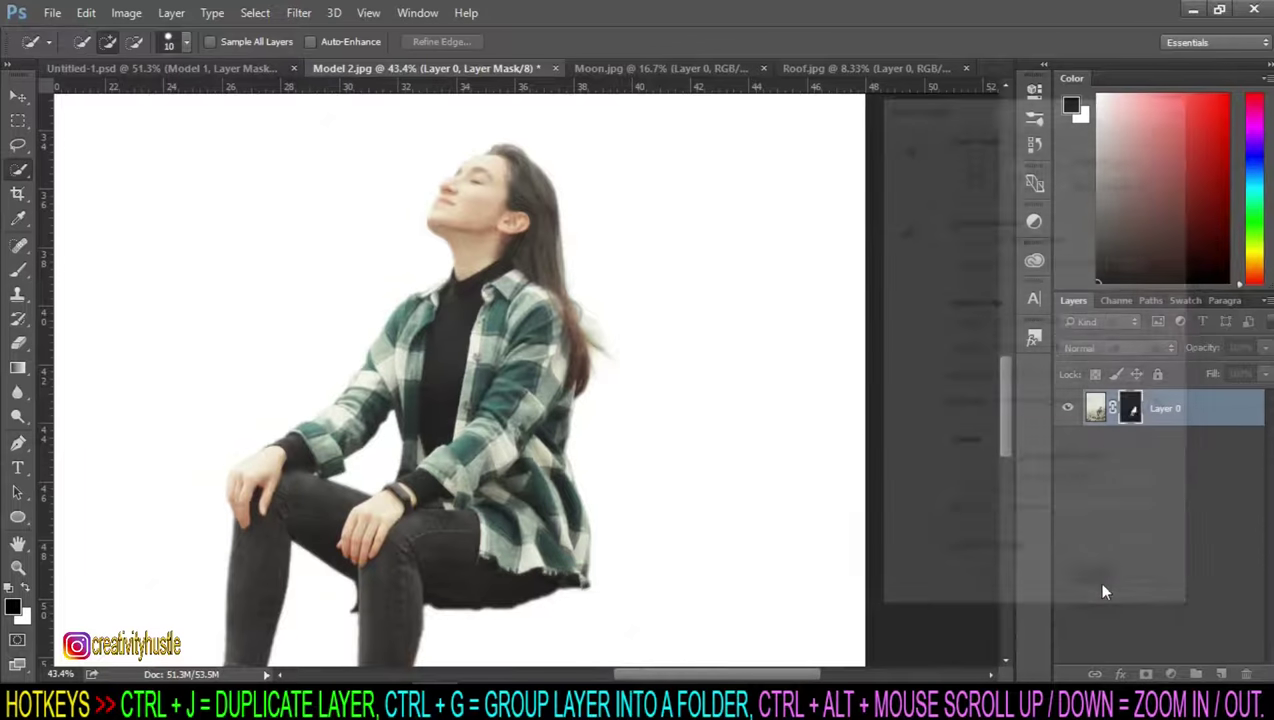
scroll(680, 489, "down", 1)
scroll(680, 489, "up", 2)
scroll(543, 518, "down", 3)
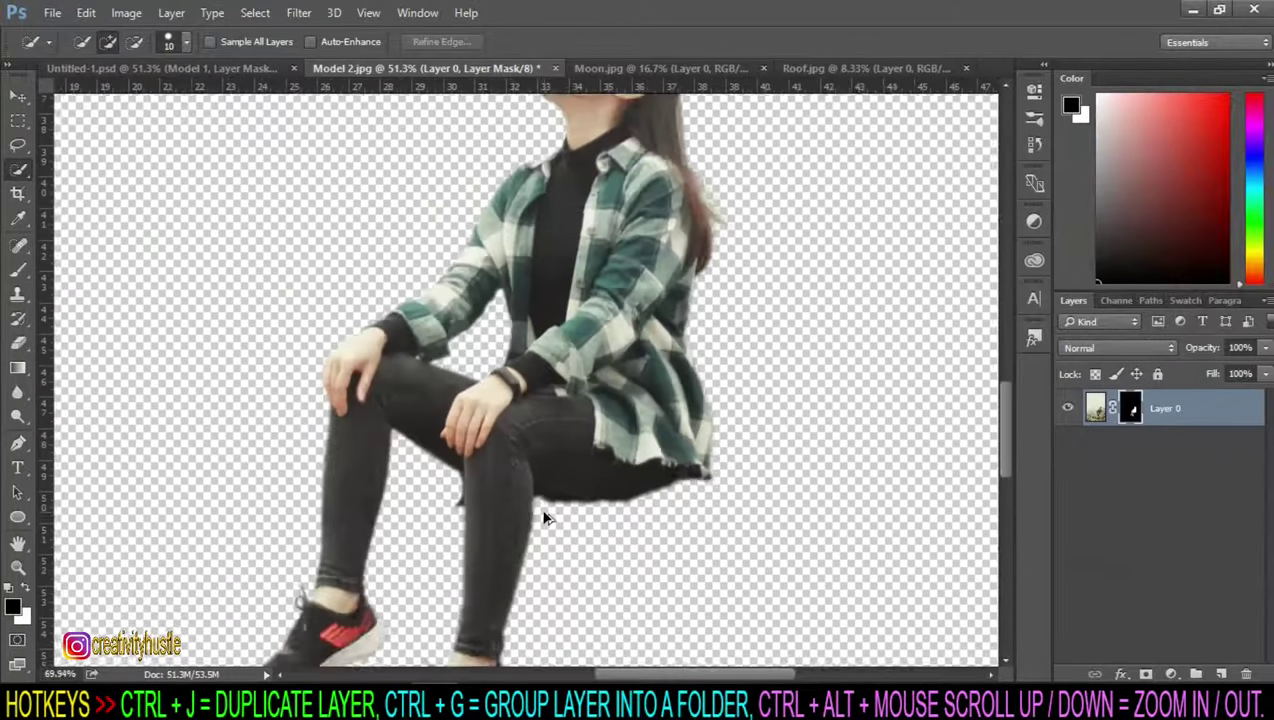
scroll(555, 515, "up", 3)
scroll(556, 516, "down", 1)
scroll(556, 507, "down", 4)
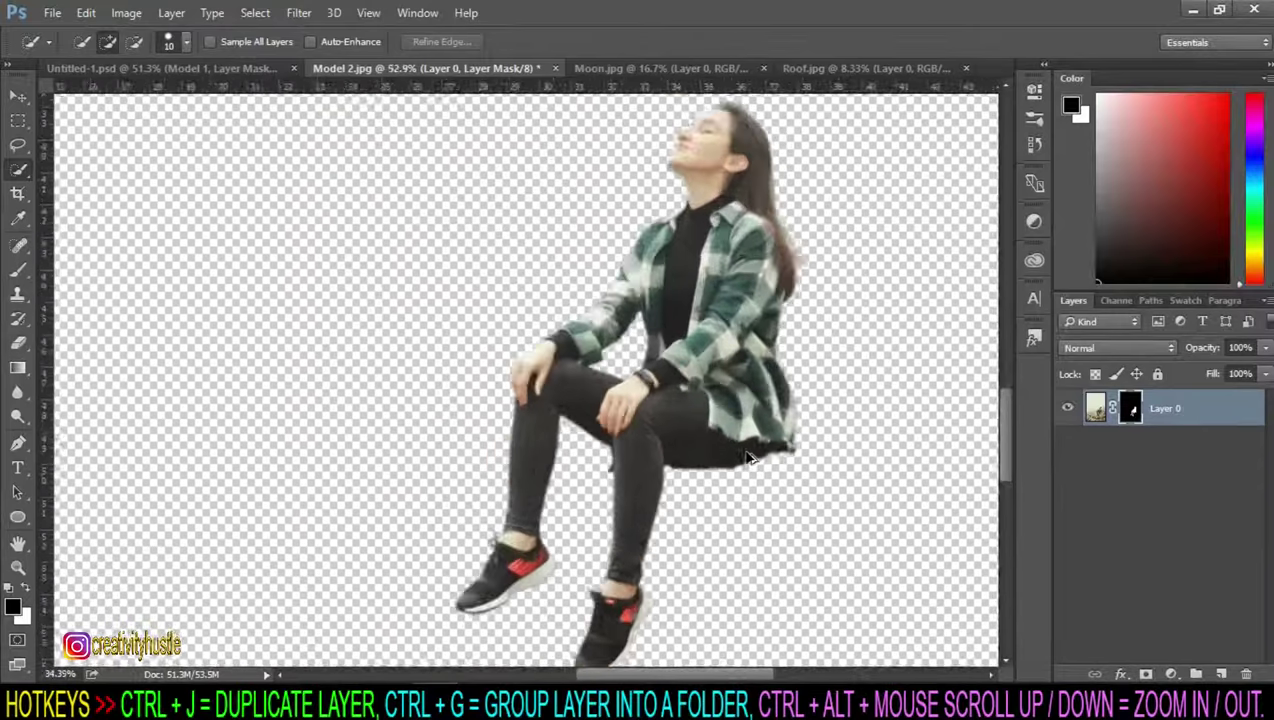
scroll(771, 410, "down", 1)
Step: Move the cut-out woman into the Untitled-1 composite
key("v")
mouse_move(772, 405)
left_mouse_down()
mouse_move(130, 68)
mouse_move(608, 397)
left_mouse_up()
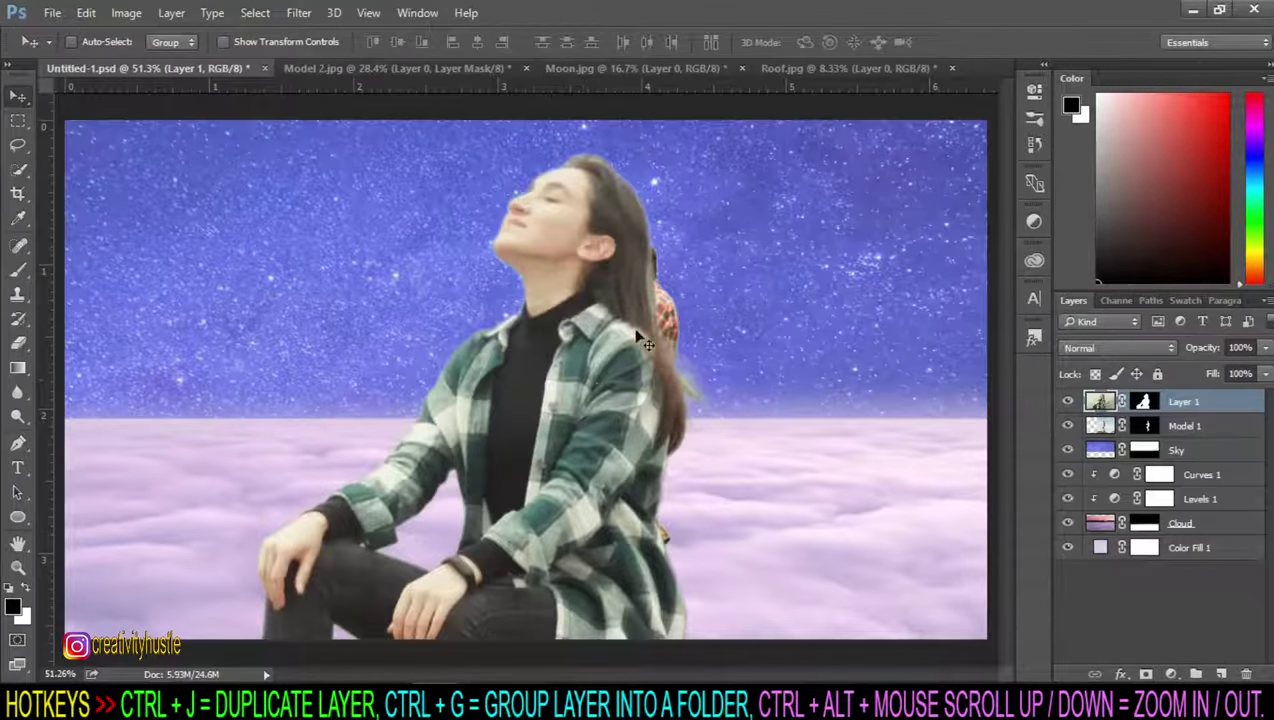
scroll(585, 368, "down", 1)
scroll(536, 291, "down", 1)
Step: Scale the woman down beside the man and begin renaming her layer Model 2
key("ctrl+t")
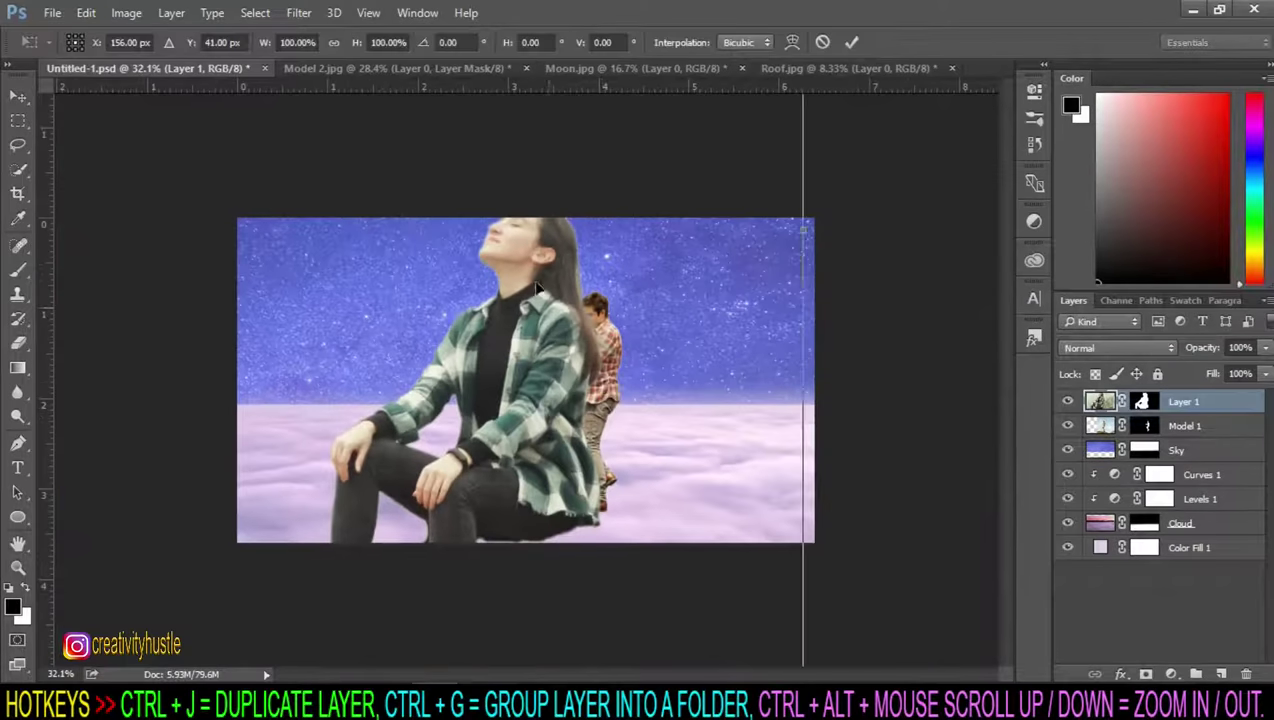
scroll(536, 291, "down", 3)
left_click_drag(308, 112, 470, 206)
key("Return")
scroll(648, 381, "up", 5)
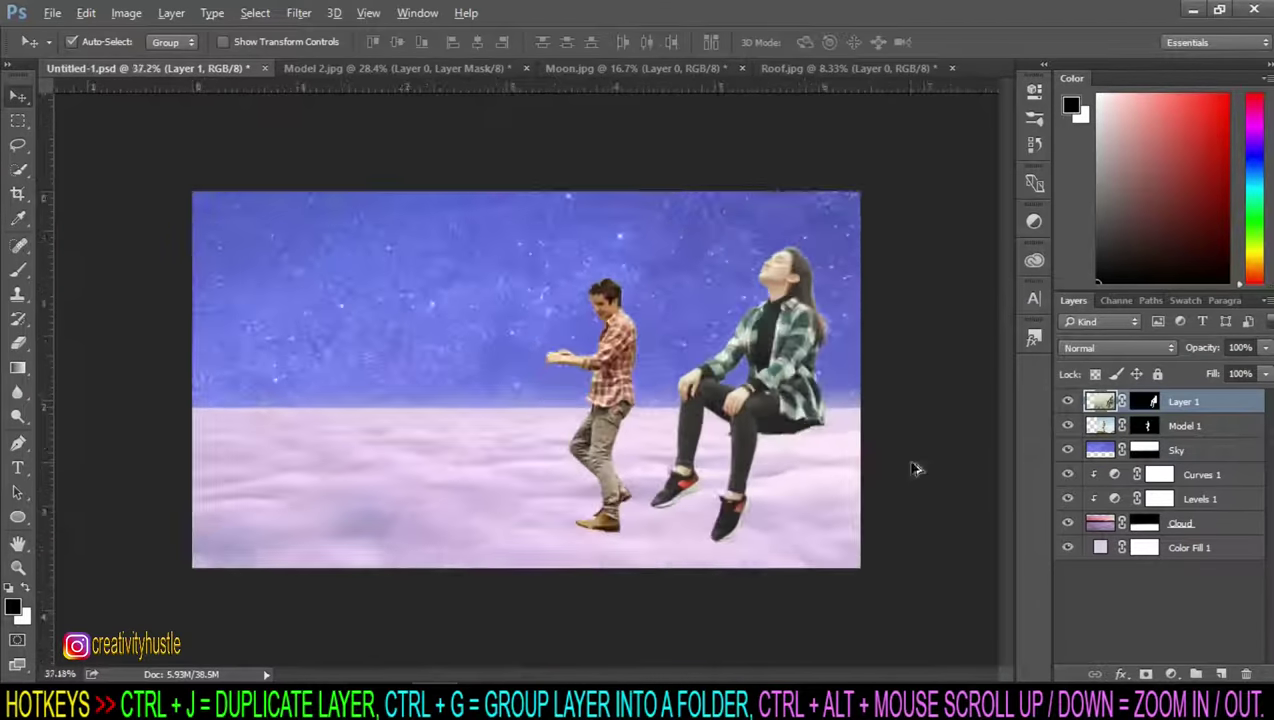
scroll(797, 583, "up", 1)
double_click(1183, 401)
Step: Name the woman's layer Model 2 and target its layer mask
type("Model 2")
key("Return")
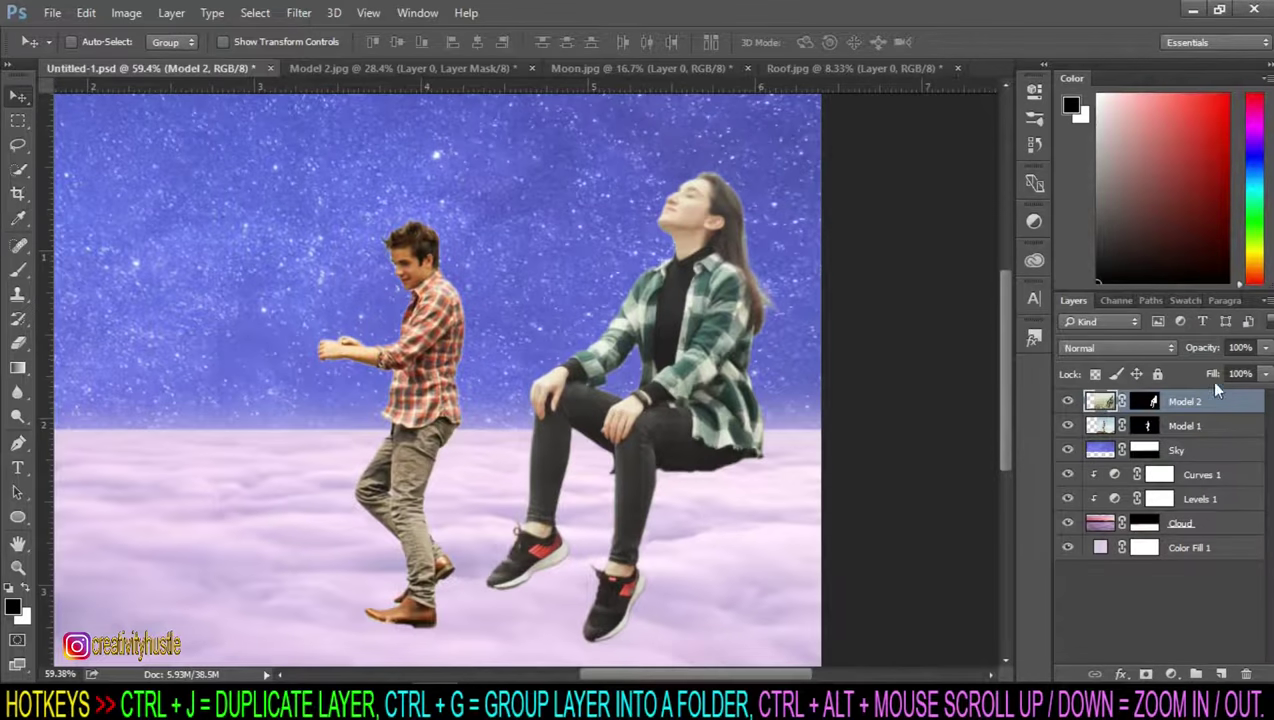
scroll(785, 373, "up", 2)
scroll(526, 603, "up", 2)
scroll(526, 603, "up", 1)
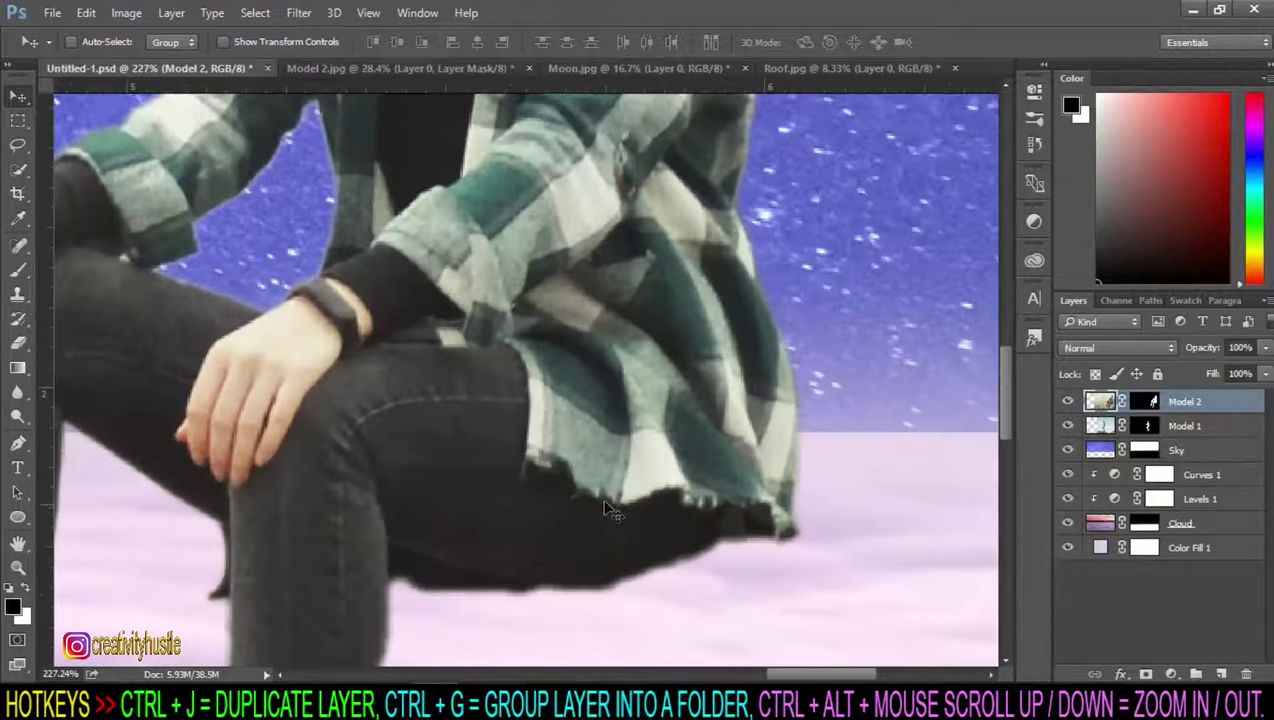
scroll(774, 537, "down", 1)
left_click(1153, 403)
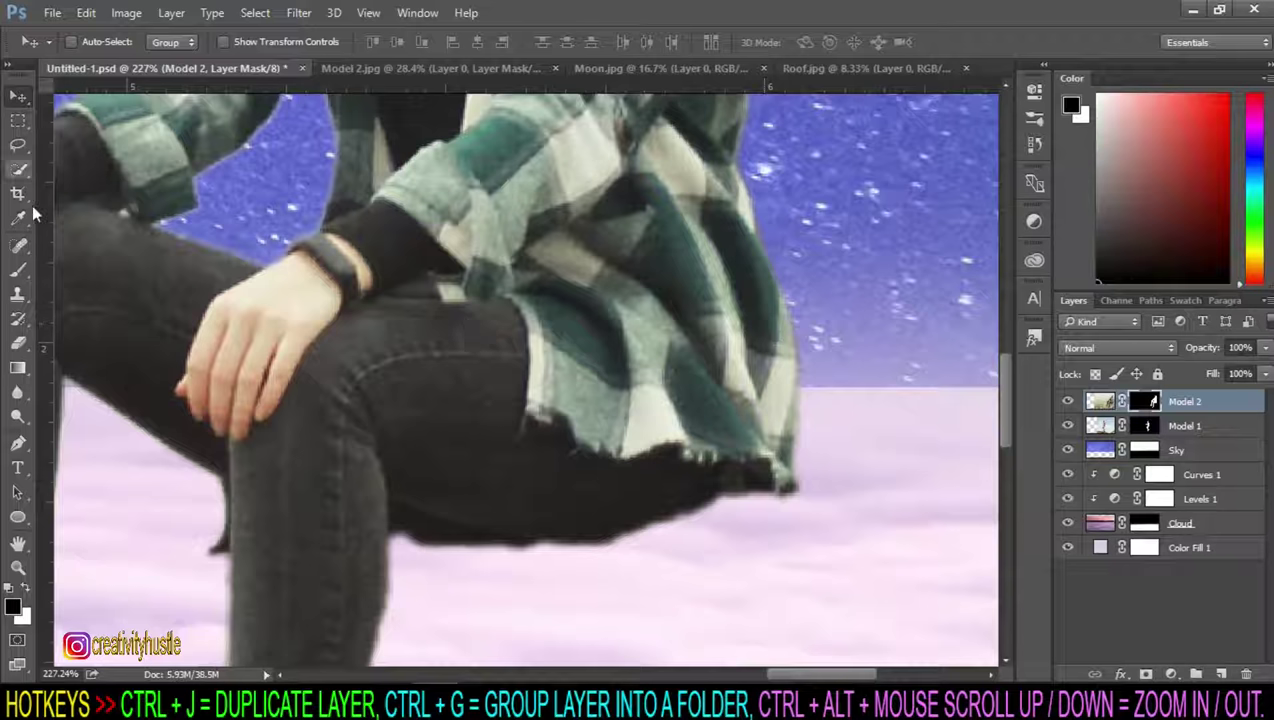
Step: Trace a Pen path around the dark area under the woman's thigh and make it a selection
left_click(17, 443)
left_click(106, 433)
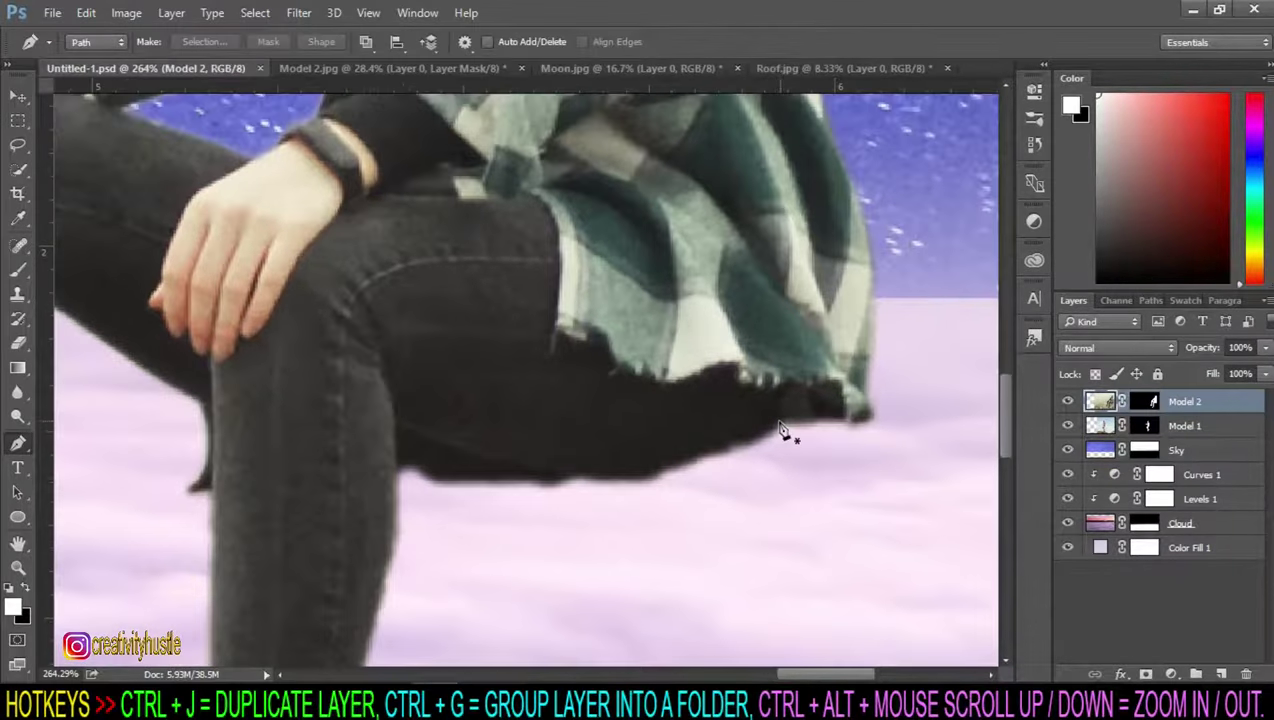
left_click(779, 423)
left_click_drag(567, 475, 596, 478)
left_click(396, 424)
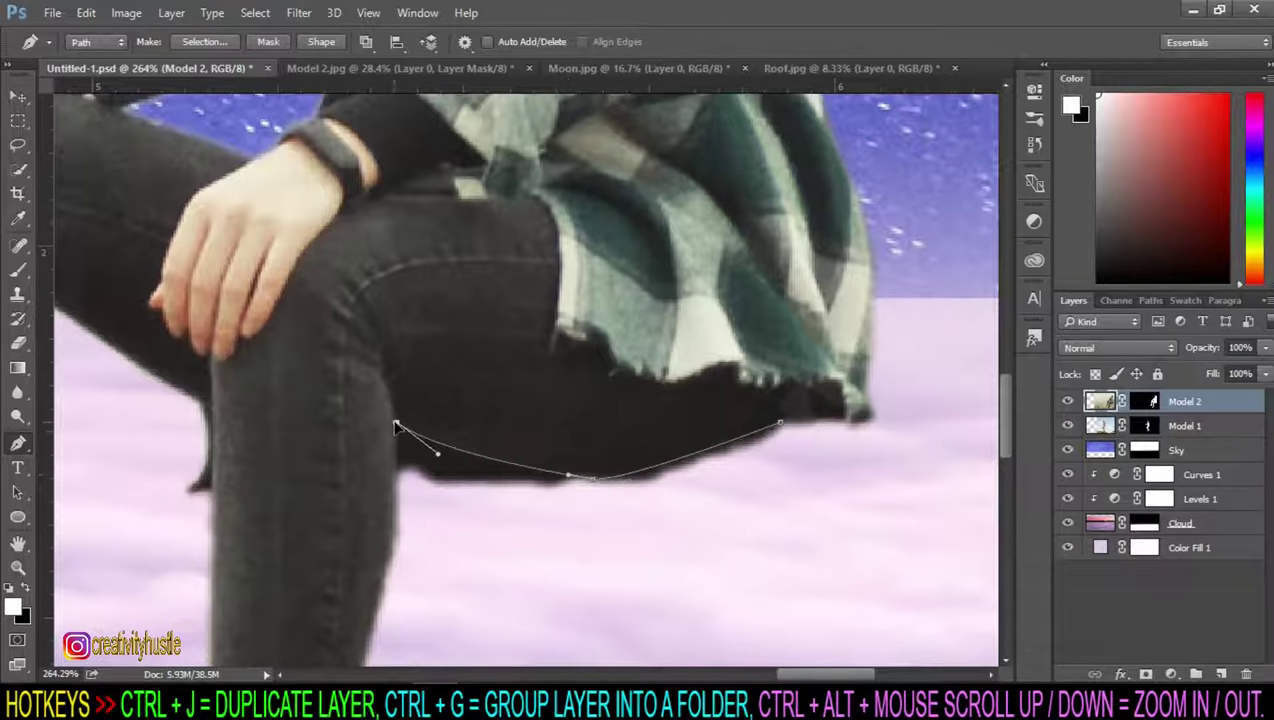
left_click(398, 515)
left_click(607, 518)
left_click(712, 511)
left_click(809, 446)
right_click(754, 455)
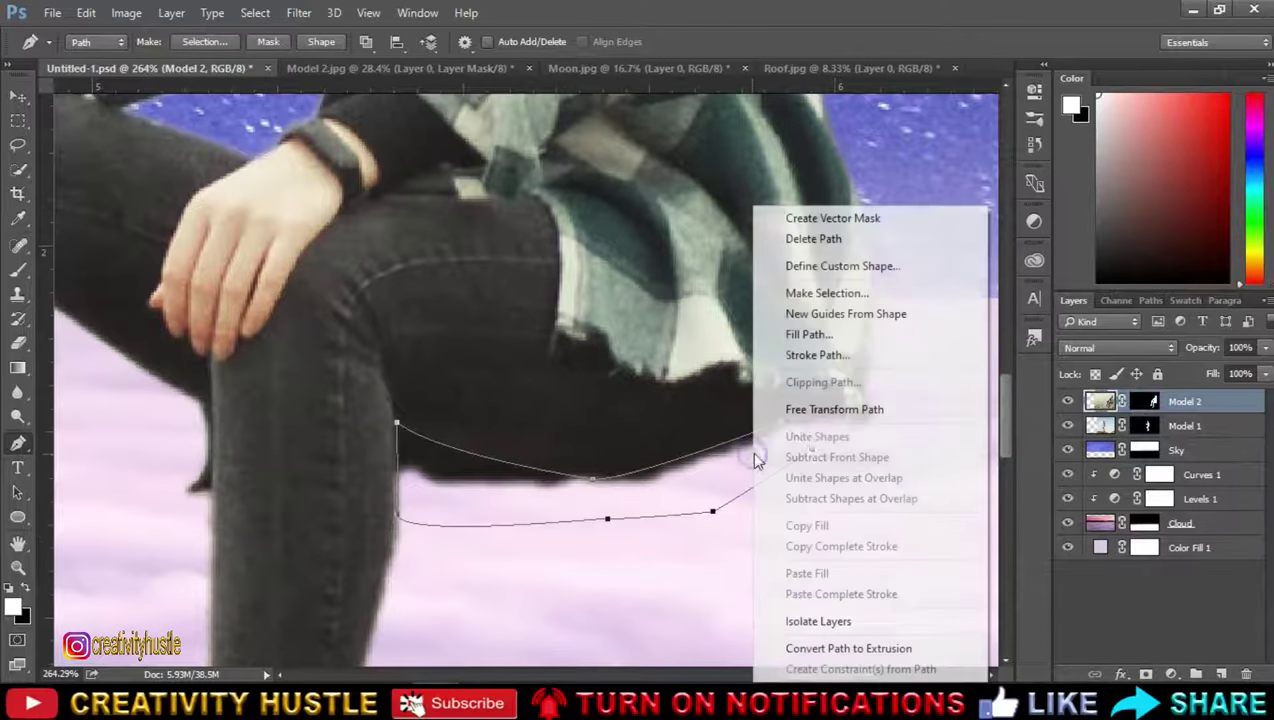
left_click(826, 293)
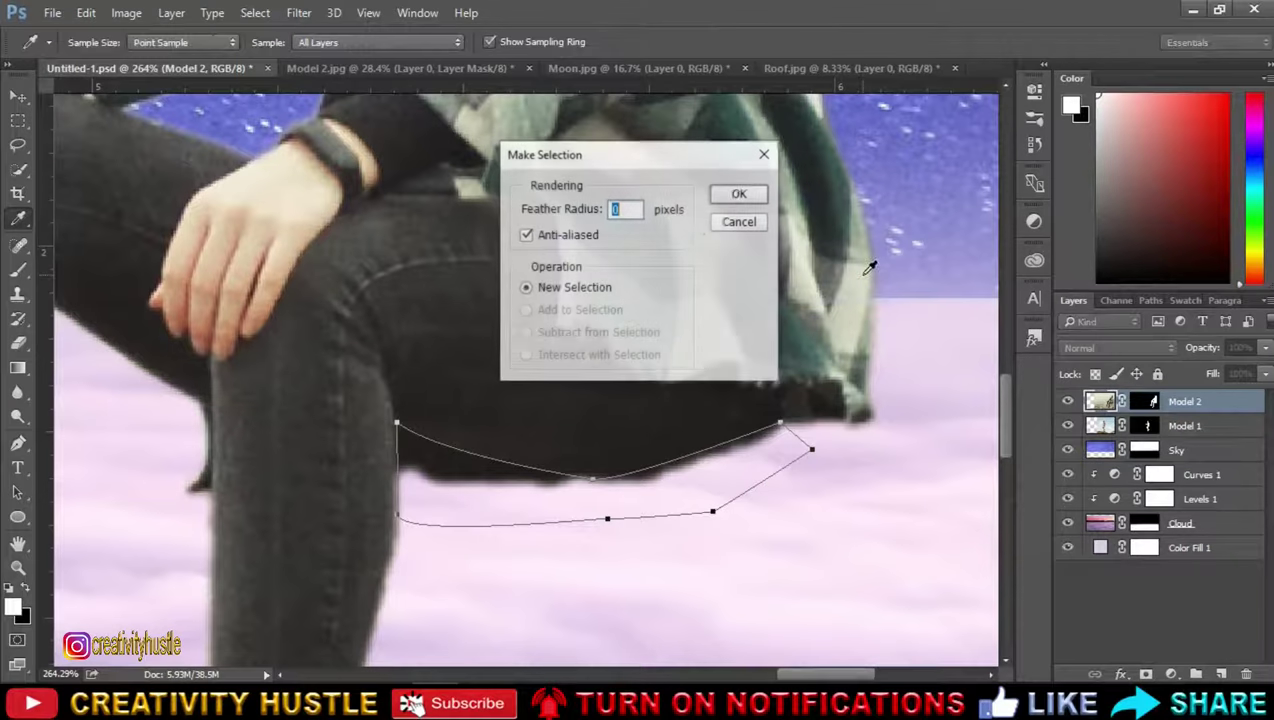
left_click(742, 196)
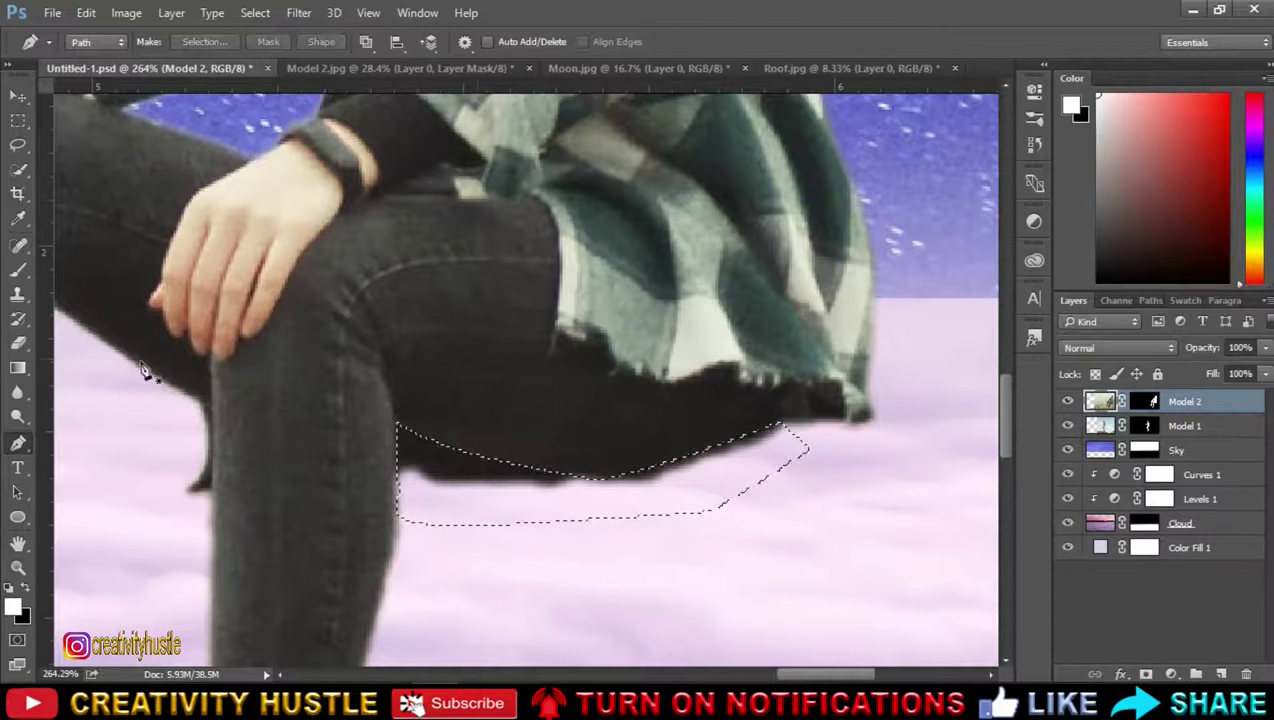
Step: Paint black on the Model 2 mask to hide the dark area under her legs, then deselect
left_click(18, 270)
left_click(107, 267)
left_click(1146, 401)
key("x")
mouse_move(680, 494)
left_mouse_down()
mouse_move(469, 504)
mouse_move(640, 484)
mouse_move(780, 435)
left_mouse_up()
key("ctrl+d")
Step: Touch up the mask edge with a smaller brush and fit the composite in the window
scroll(790, 472, "up", 2)
key("bracketleft")
key("bracketleft")
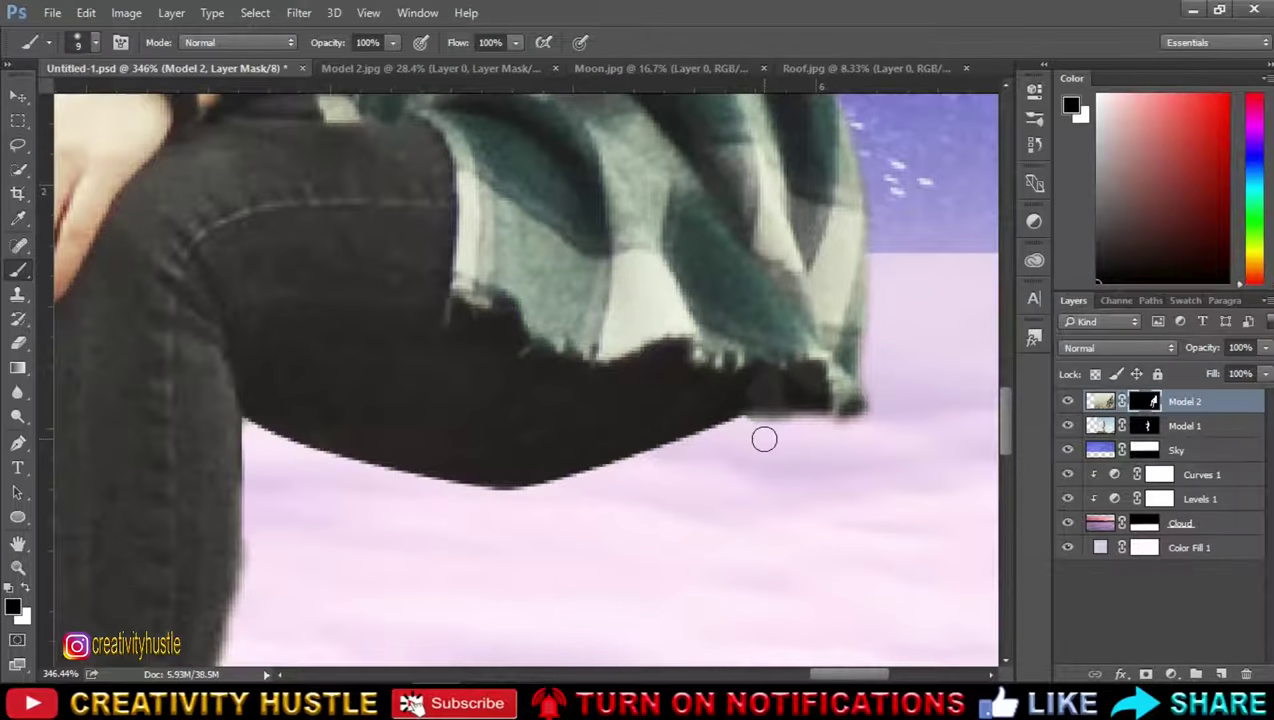
left_click_drag(453, 481, 489, 468)
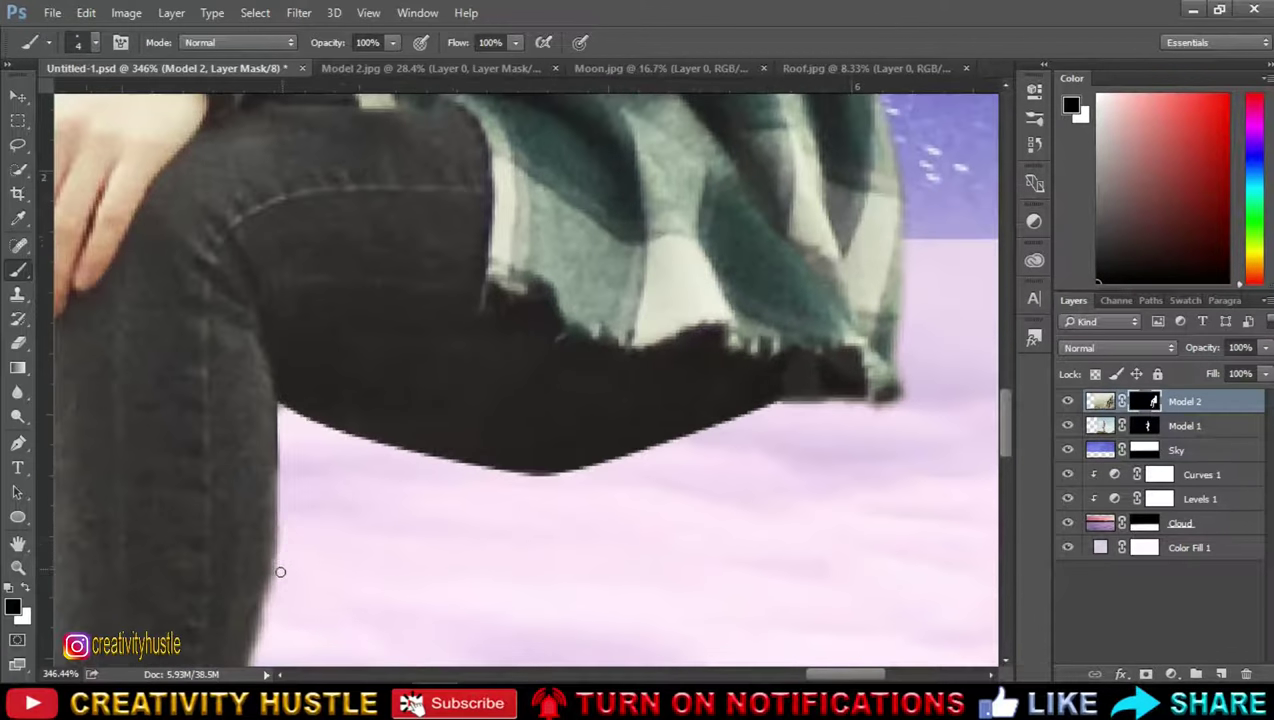
scroll(280, 572, "down", 4)
scroll(215, 532, "up", 1)
scroll(215, 532, "up", 1)
scroll(220, 535, "up", 1)
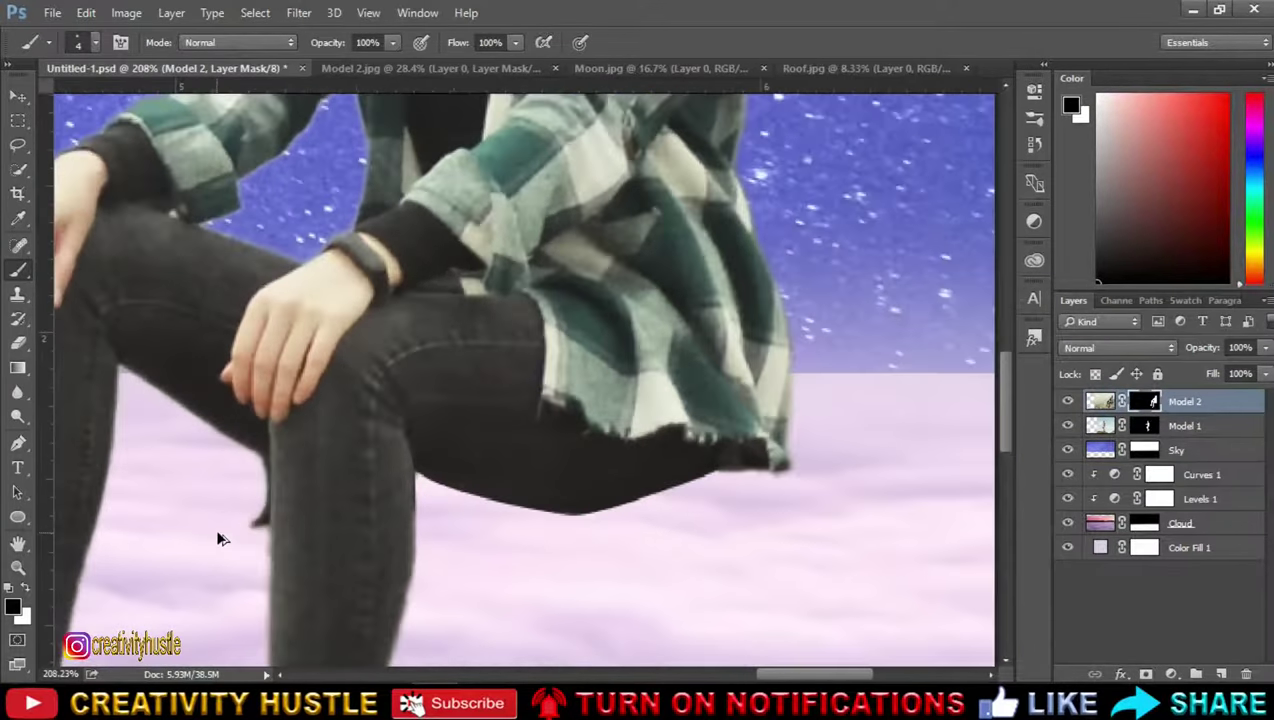
key("ctrl+0")
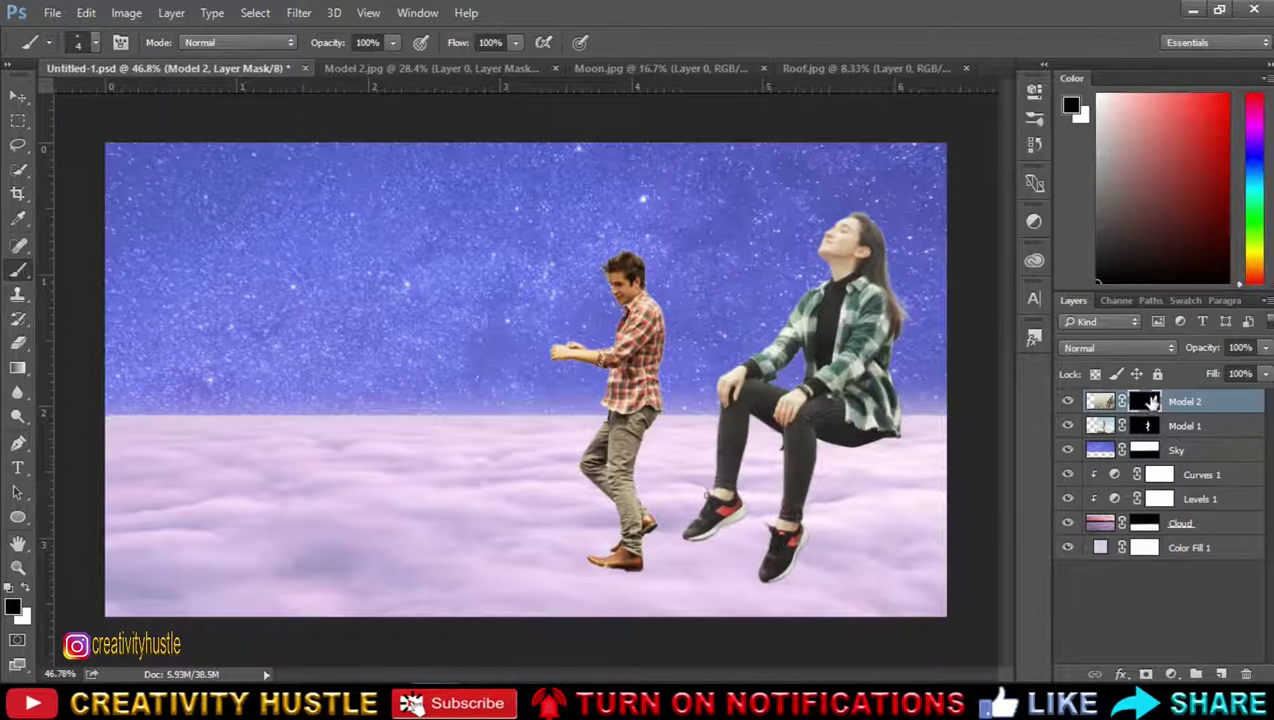
Step: Close Model 2.jpg without saving changes
left_click(555, 68)
key("n")
scroll(965, 439, "up", 3)
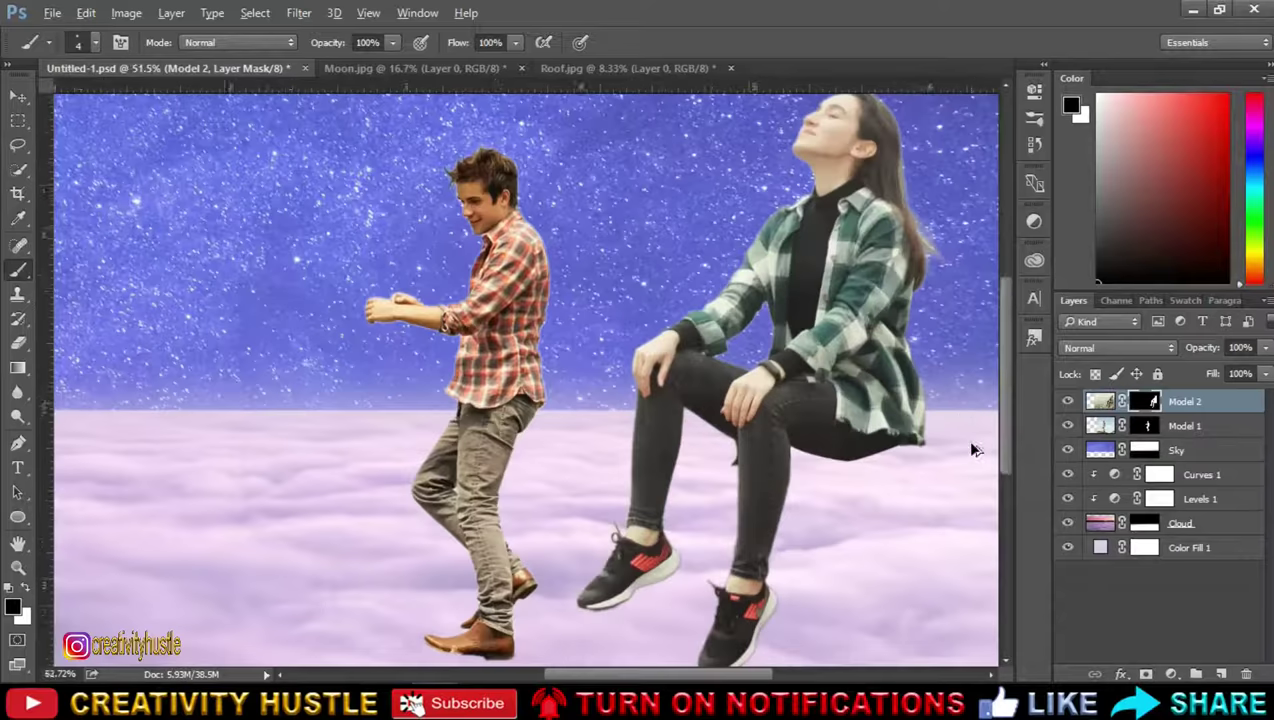
Step: Switch to the Roof.jpg photo
left_click(430, 68)
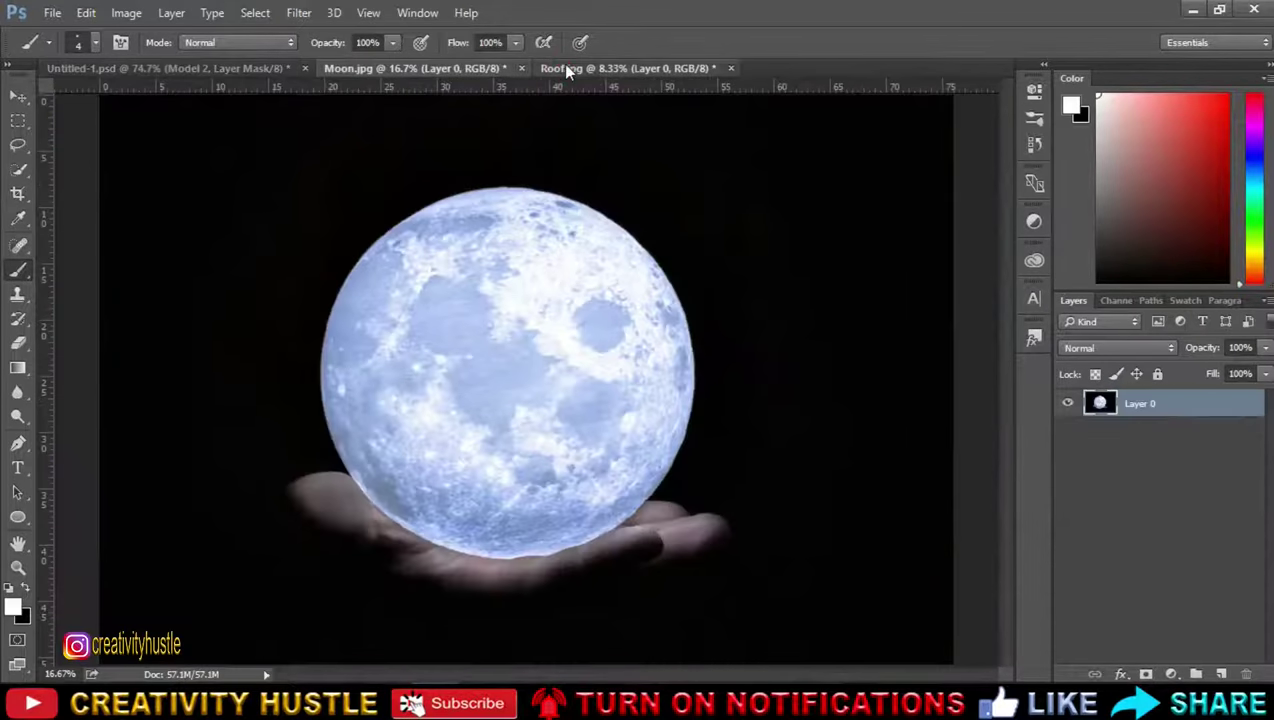
left_click(562, 66)
scroll(605, 330, "up", 5)
left_click_drag(750, 678, 803, 678)
scroll(437, 537, "up", 2)
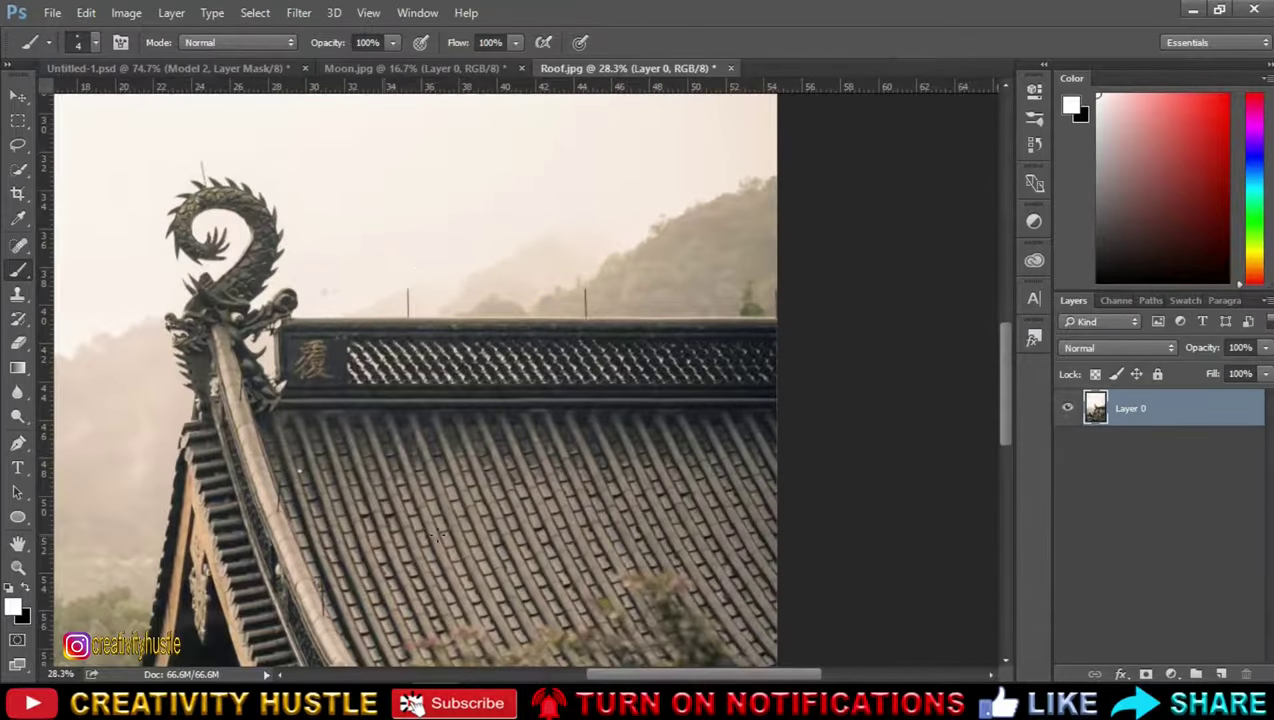
Step: Trace the dragon-ornamented roof's outline with the Pen Tool
left_click_drag(30, 437, 70, 445)
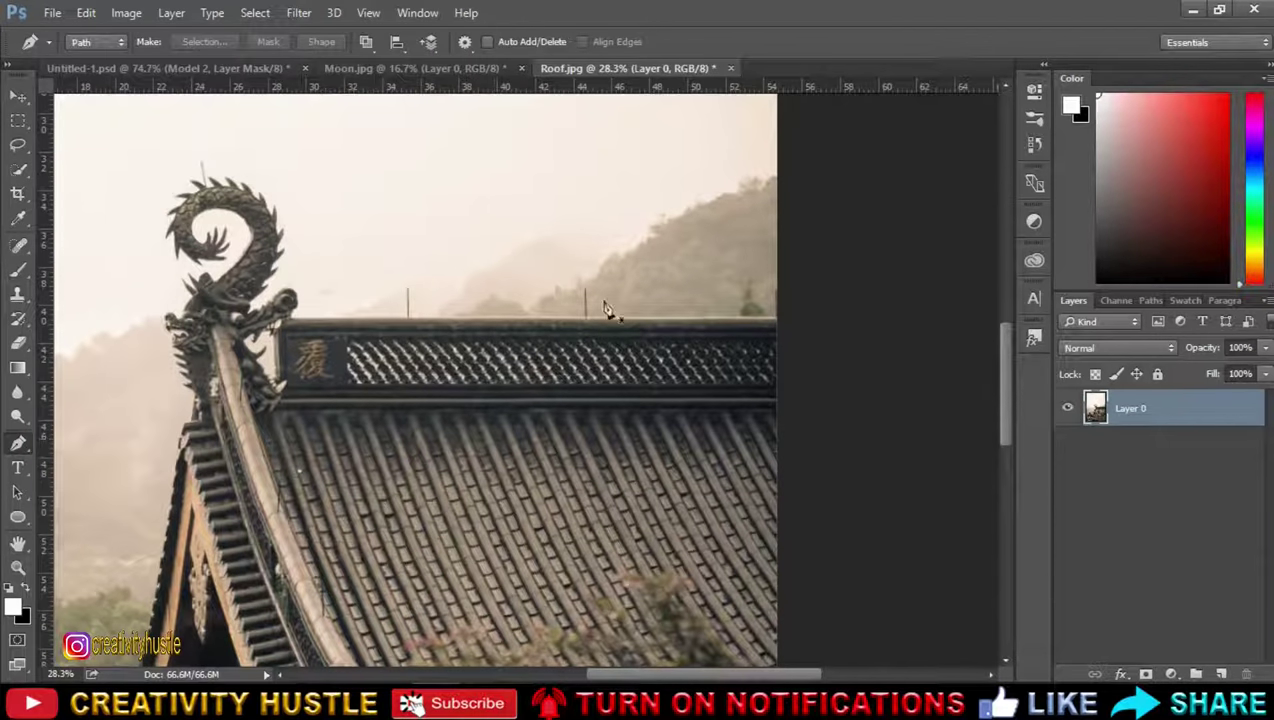
scroll(175, 553, "up", 2)
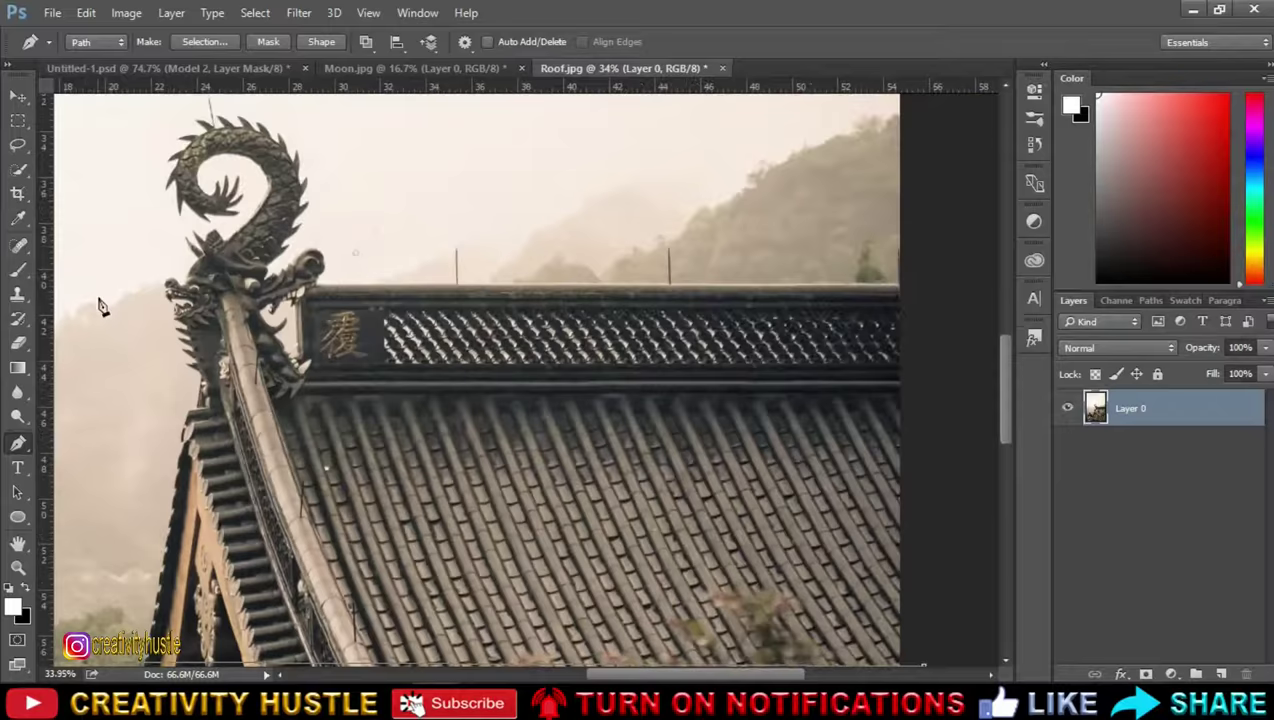
scroll(175, 553, "up", 5)
scroll(230, 570, "up", 2)
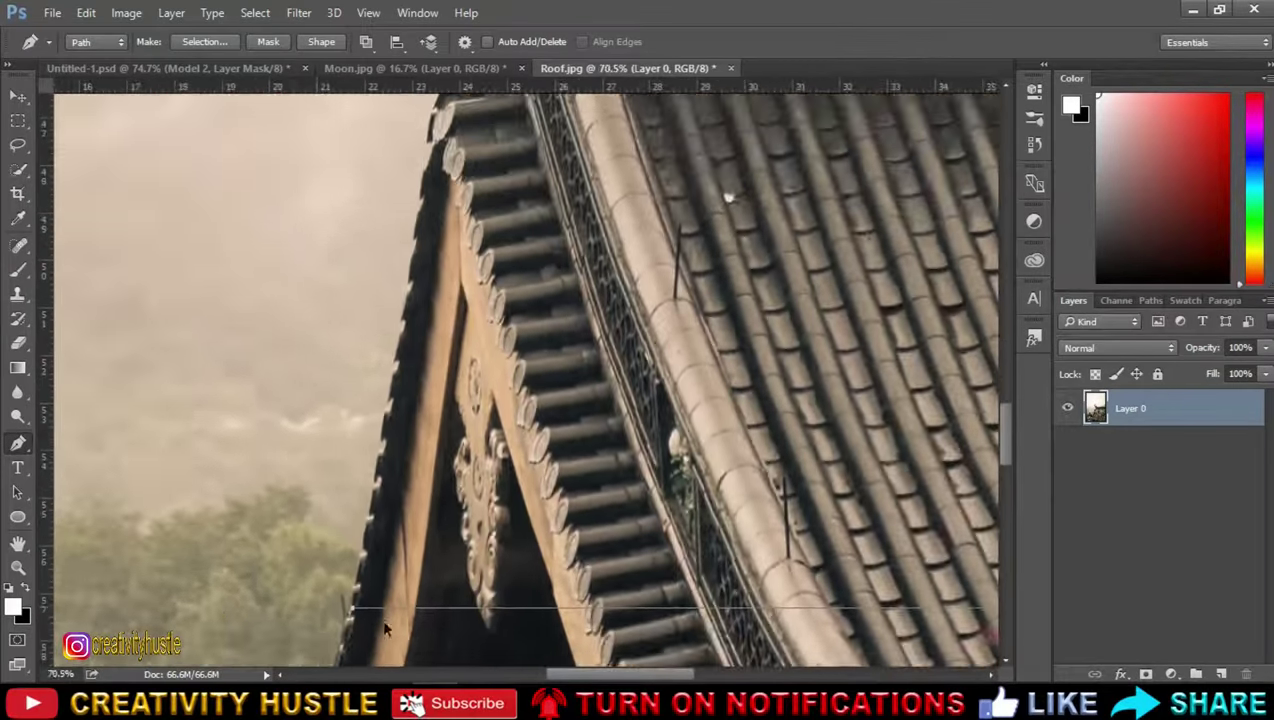
scroll(340, 595, "up", 2)
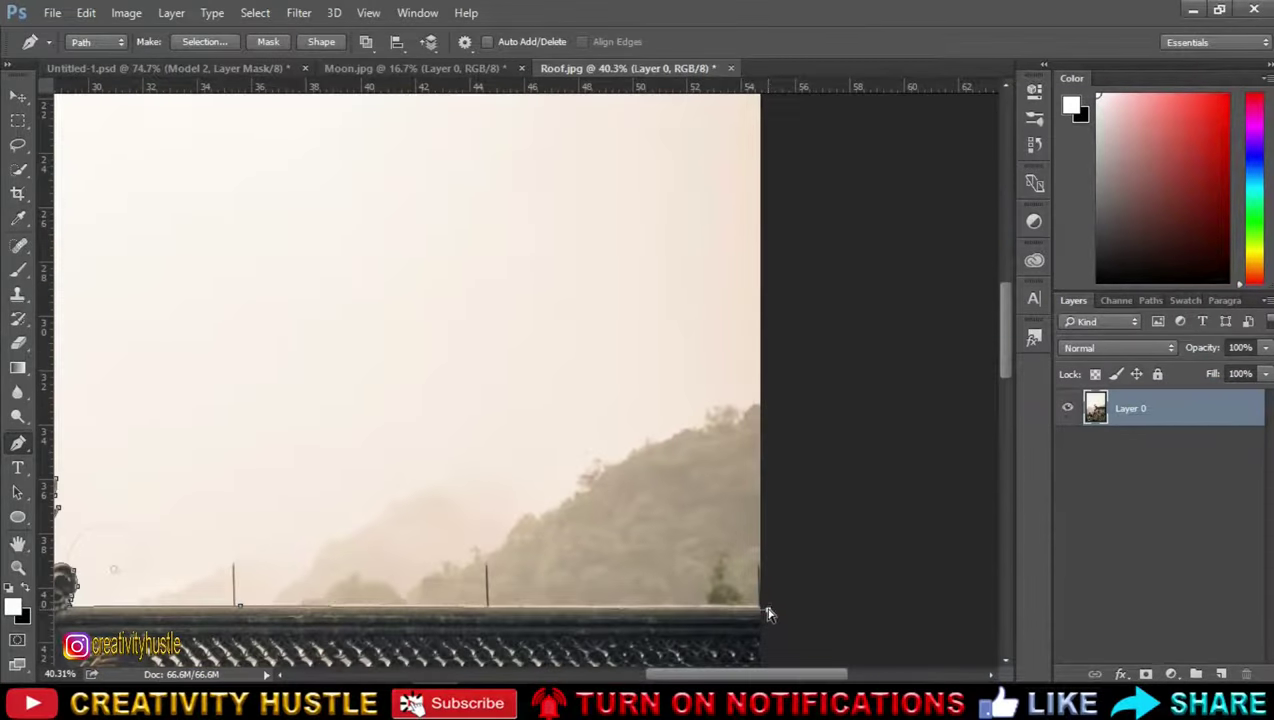
scroll(770, 612, "down", 3)
scroll(580, 556, "down", 4)
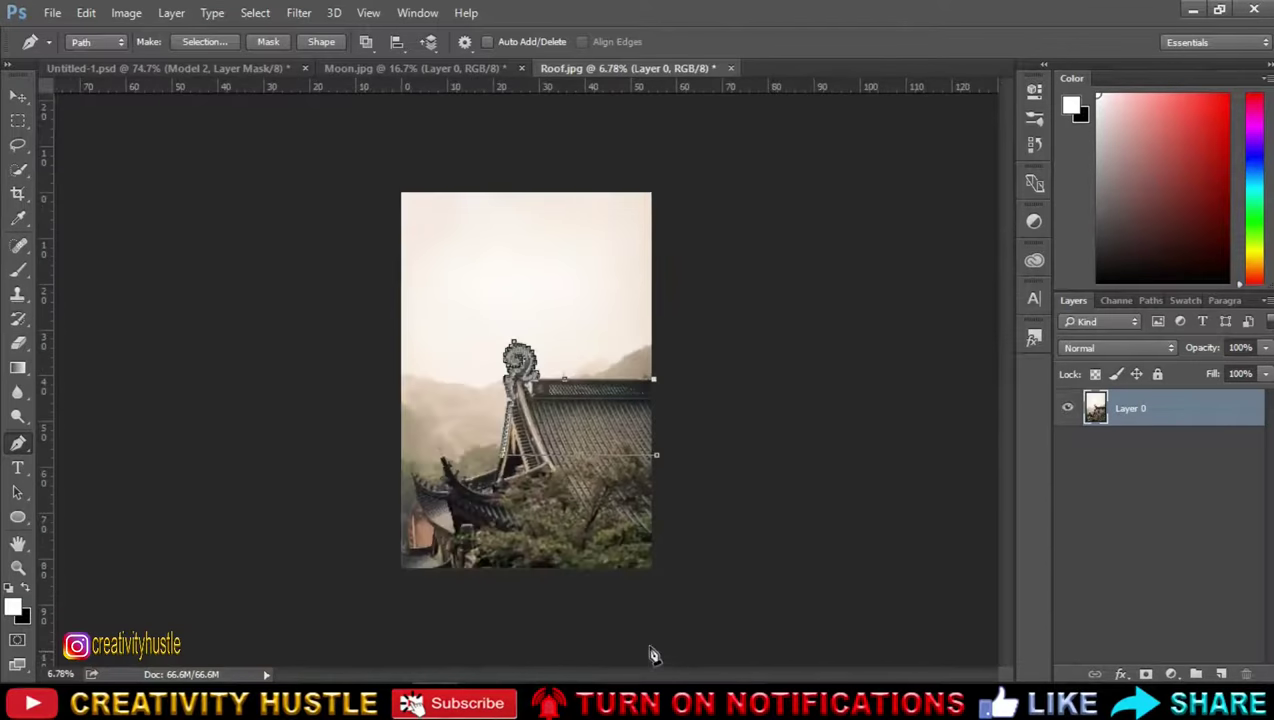
scroll(700, 500, "up", 2)
scroll(690, 420, "up", 2)
scroll(715, 407, "up", 1)
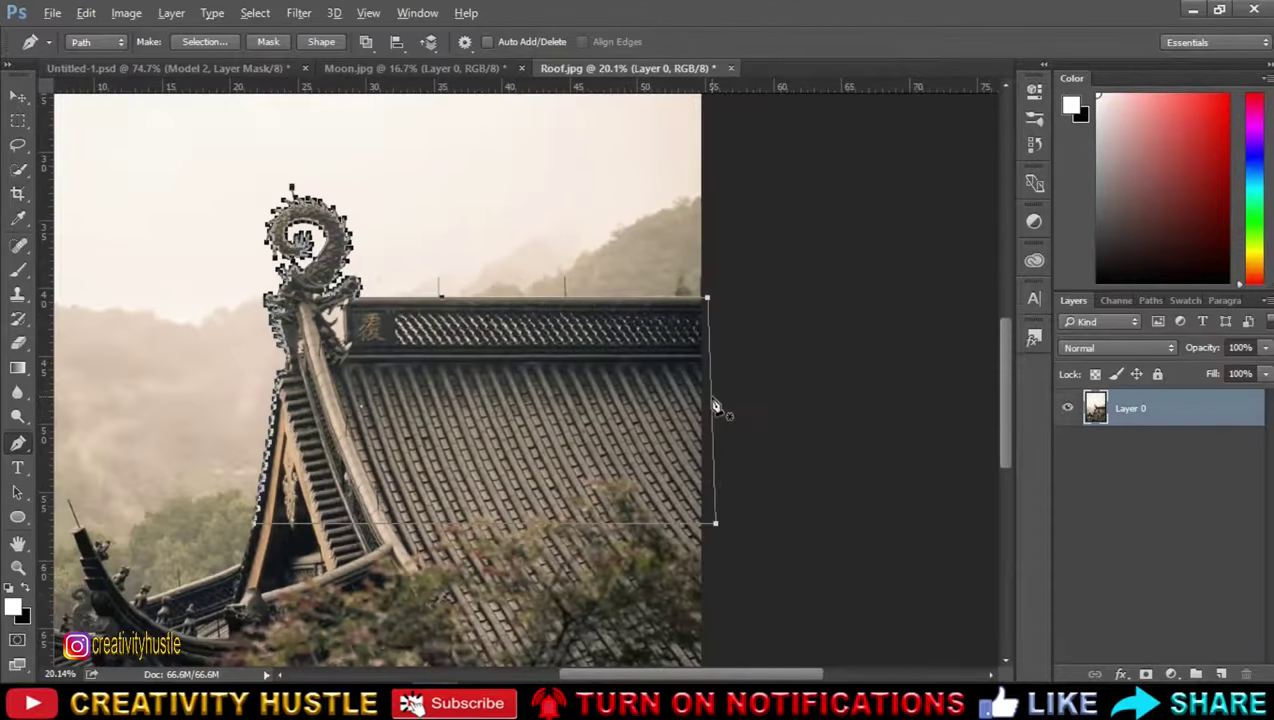
Step: Turn the traced roof path into a selection with 0 px feather
right_click(575, 370)
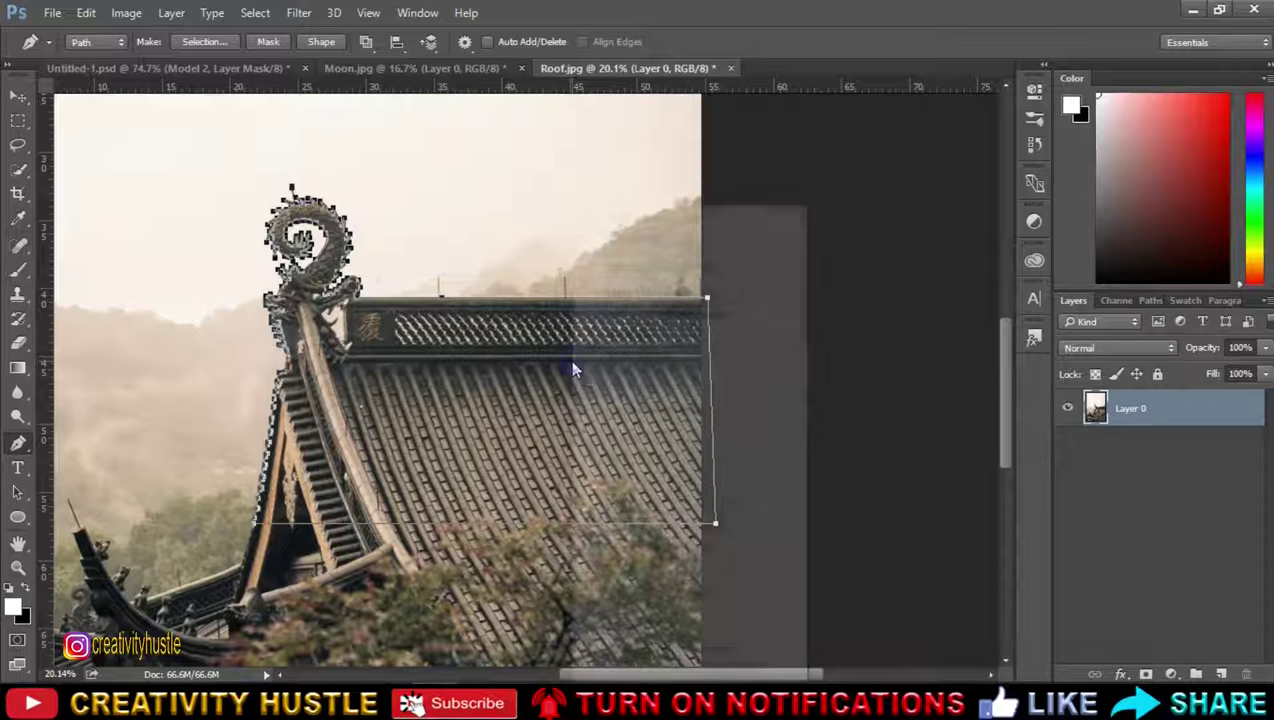
left_click(676, 296)
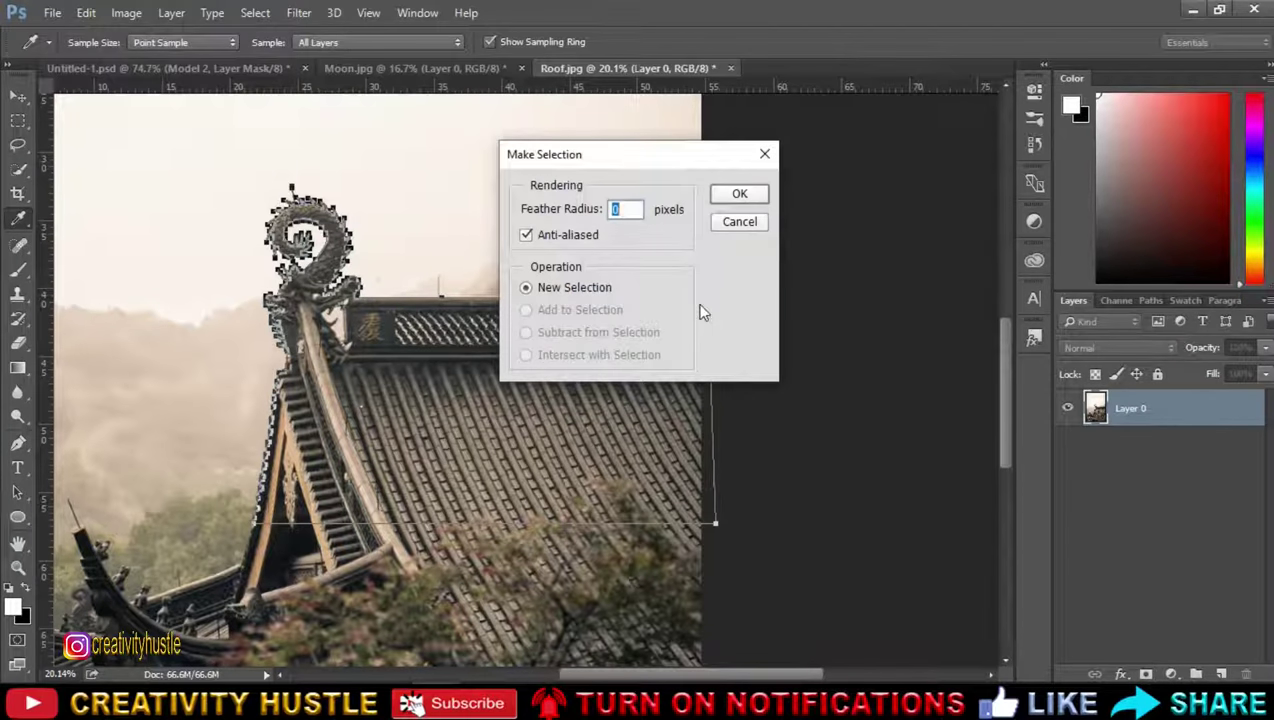
left_click(755, 193)
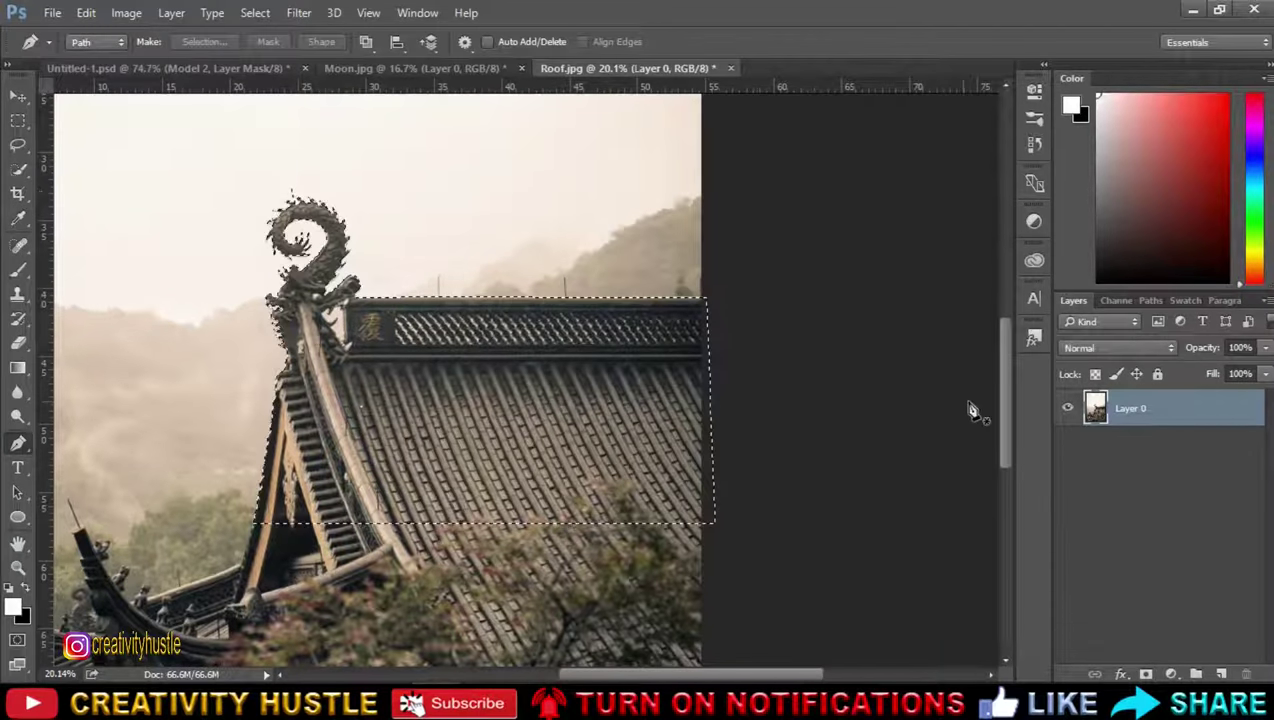
Step: Mask the roof photo to its selection and drag the cutout into the composite
left_click(1146, 674)
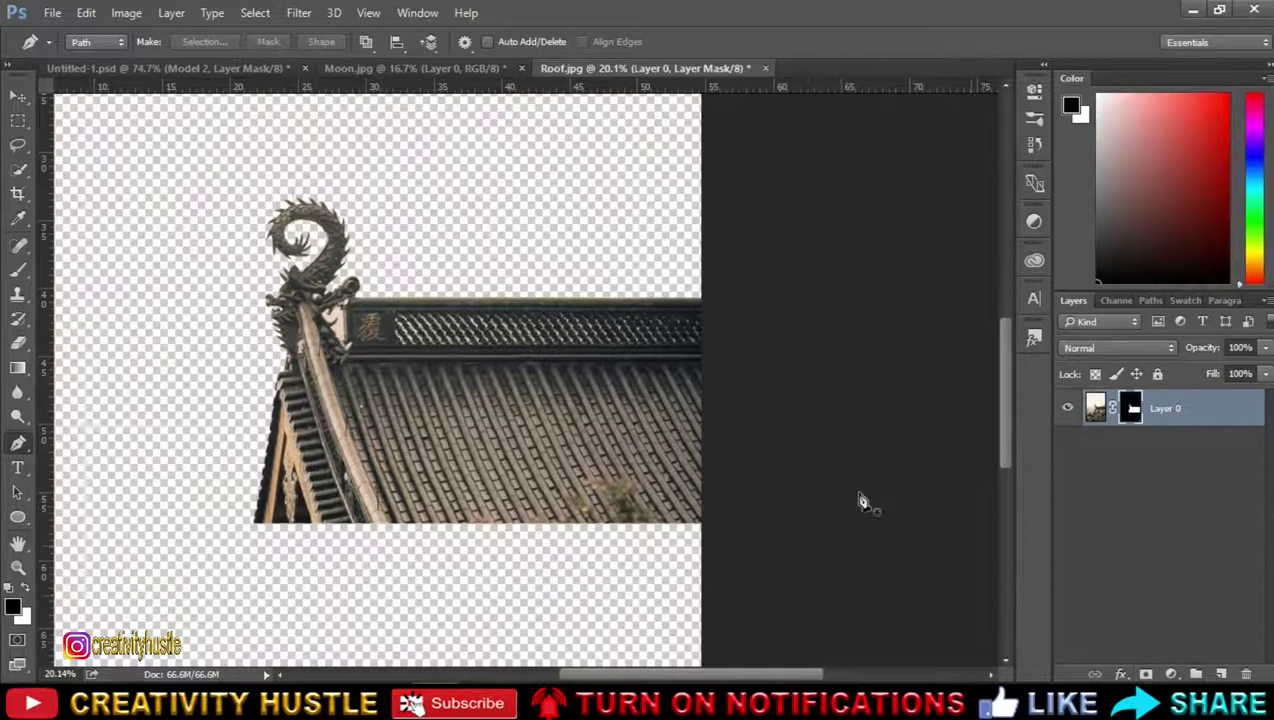
scroll(614, 274, "up", 2)
scroll(615, 273, "down", 2)
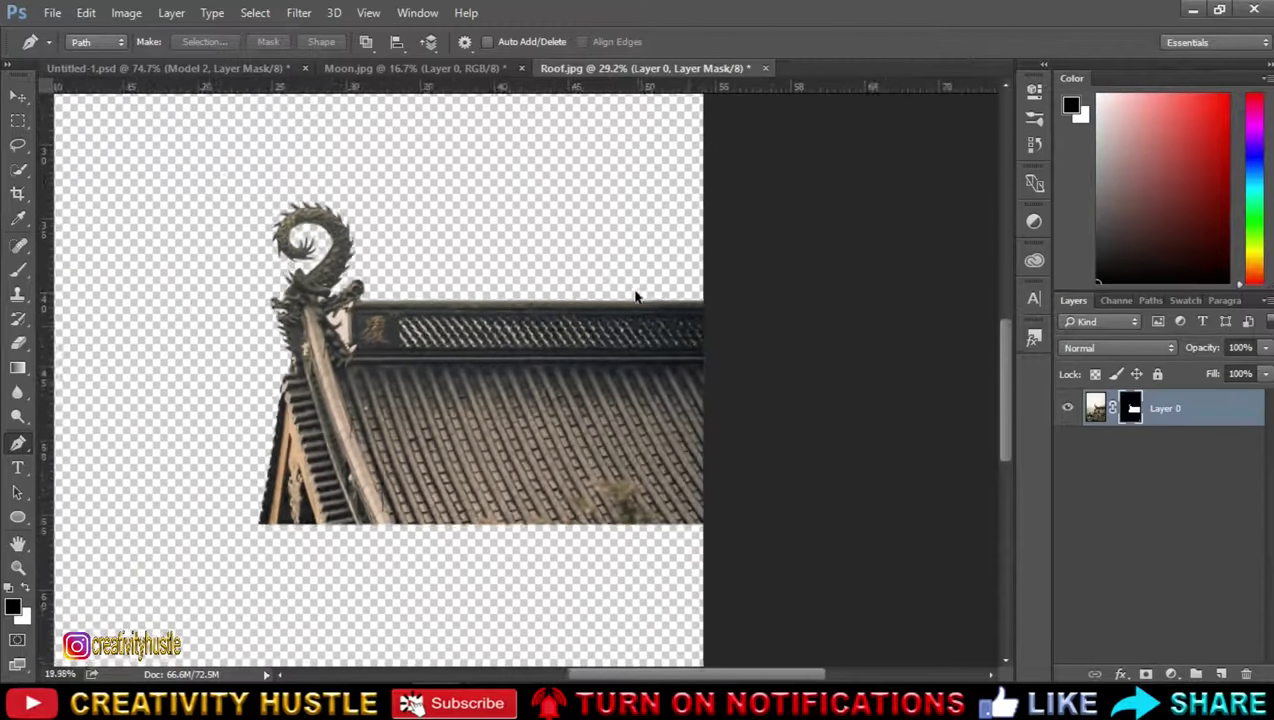
left_click(18, 95)
scroll(265, 205, "down", 2)
mouse_move(506, 352)
left_mouse_down()
mouse_move(115, 78)
mouse_move(580, 296)
left_mouse_up()
scroll(608, 318, "down", 3)
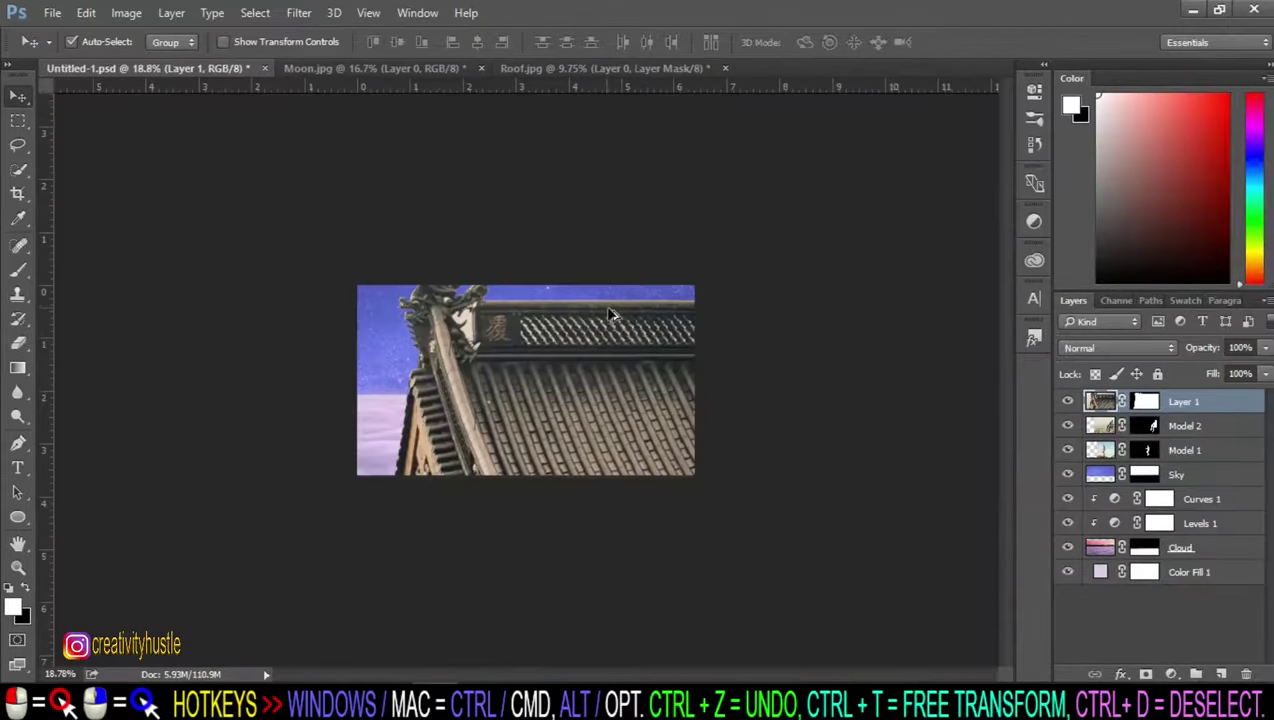
Step: Shrink the roof to fit the composite and name its layer Roof
key("ctrl+t")
scroll(608, 318, "down", 1)
scroll(583, 440, "up", 3)
left_click_drag(682, 150, 600, 213)
key("Return")
scroll(686, 380, "up", 3)
double_click(1183, 401)
type("Roof")
key("Return")
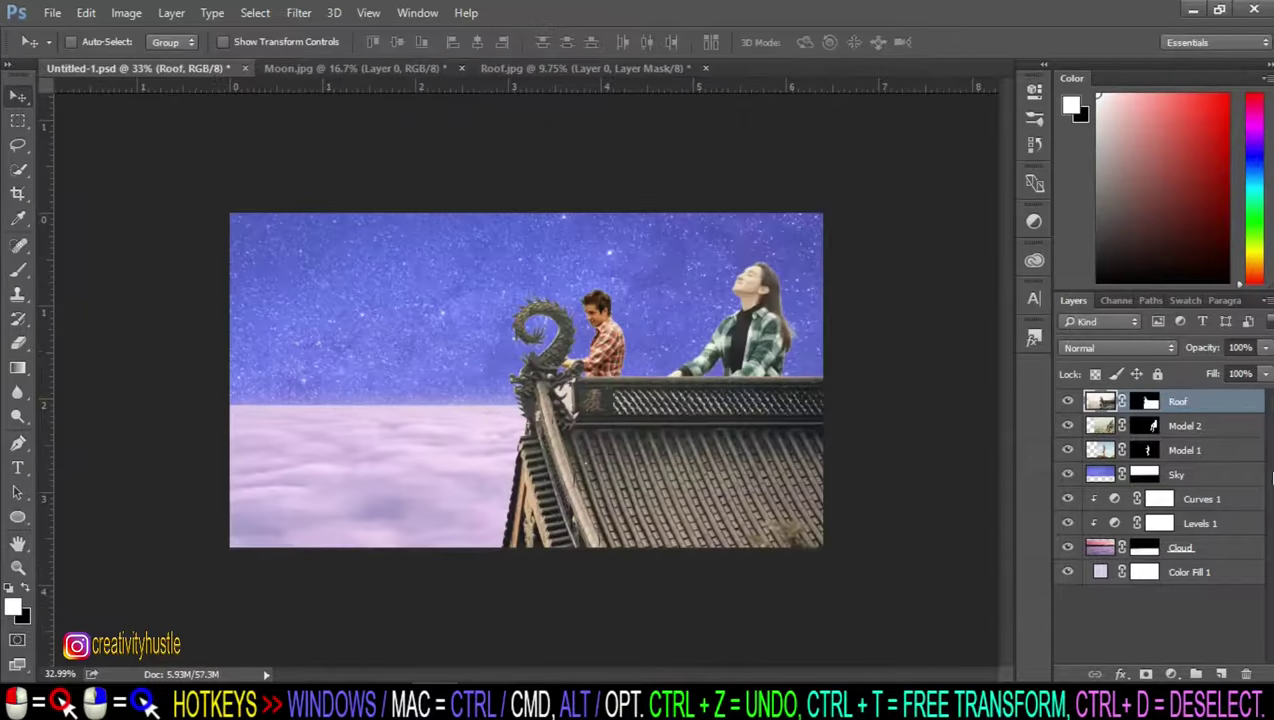
Step: Enlarge the roof across the lower right and move the Roof layer beneath both models
key("ctrl+t")
scroll(740, 373, "up", 2)
scroll(738, 373, "up", 1)
left_click_drag(781, 442, 1020, 402)
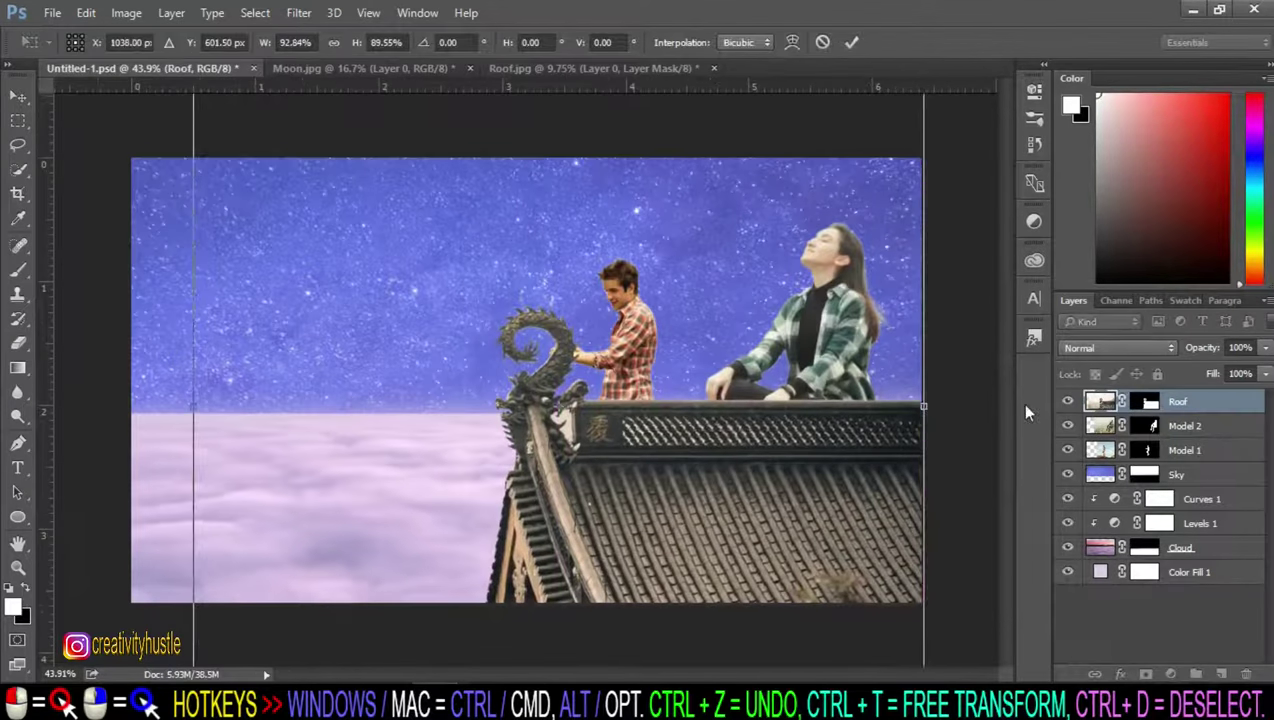
key("Return")
scroll(960, 373, "down", 1)
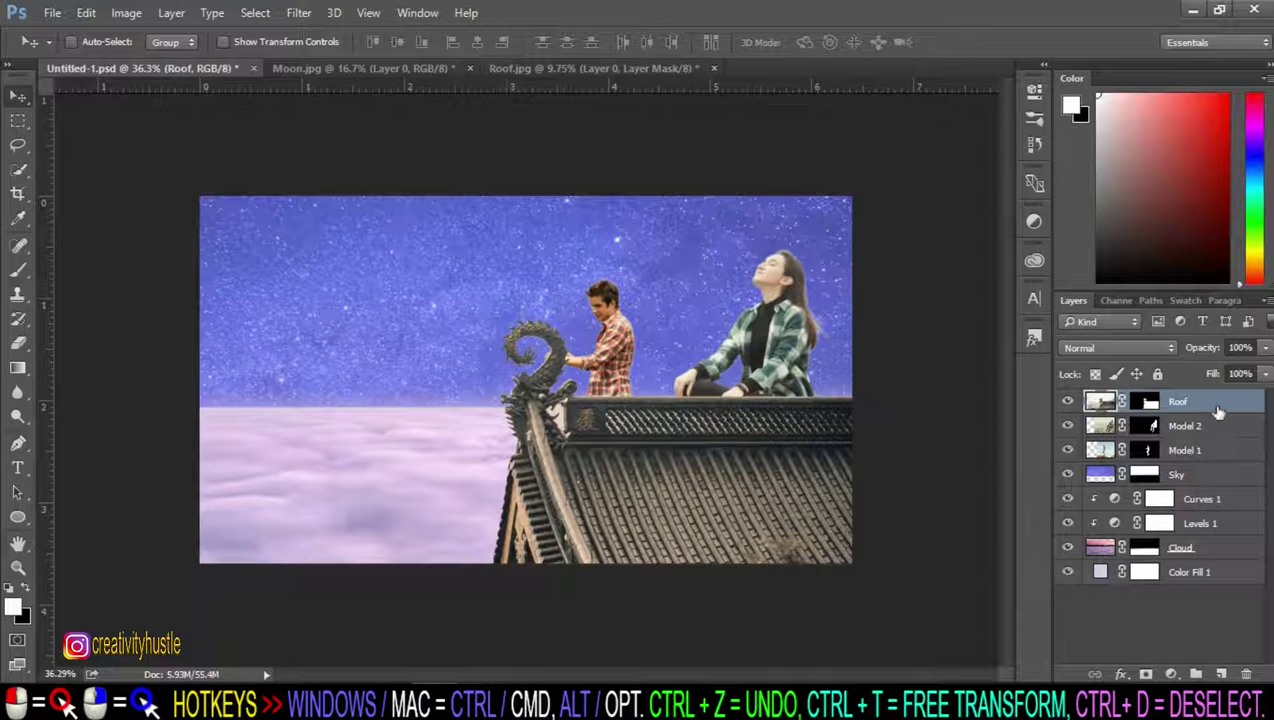
left_click_drag(1213, 401, 1200, 463)
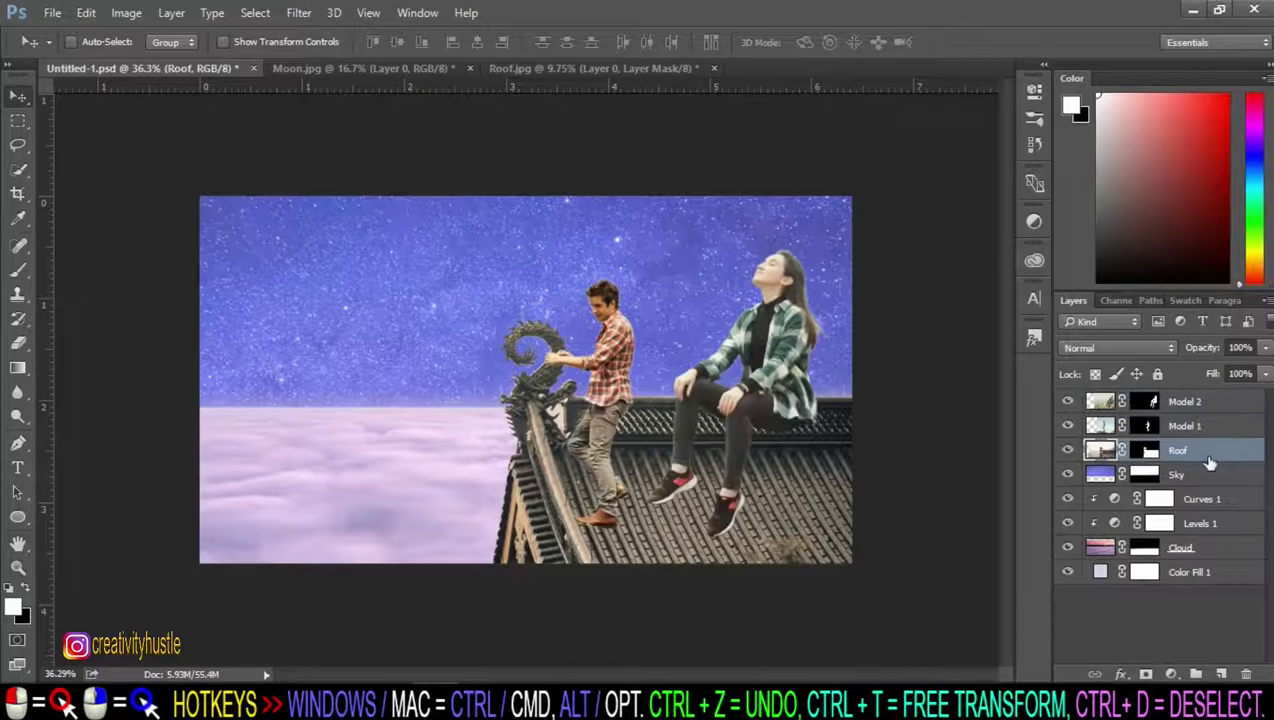
scroll(640, 575, "down", 1)
key("ctrl+t")
Step: Finish adjusting the roof's size and position
scroll(409, 194, "up", 1)
left_click_drag(860, 370, 850, 340)
key("Return")
scroll(640, 400, "down", 1)
Step: Shorten the Cloud layer by lowering its top edge
left_click(1228, 548)
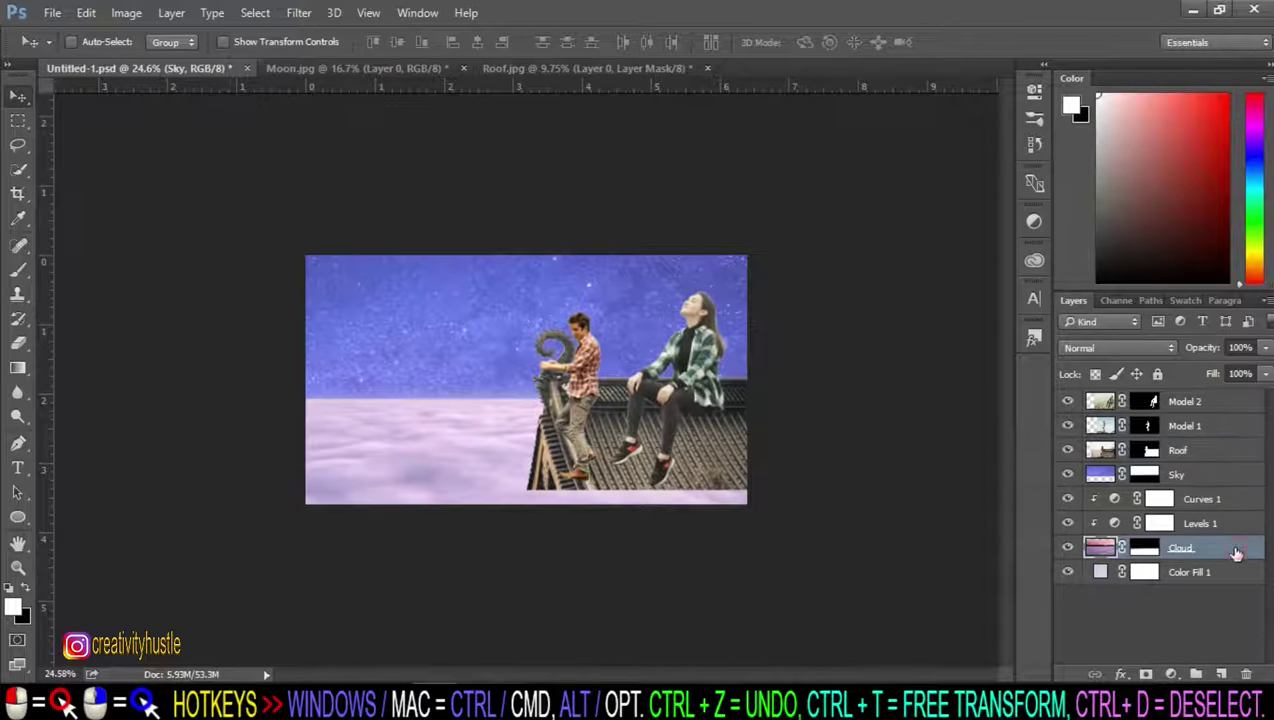
key("ctrl+t")
left_click_drag(527, 258, 529, 294)
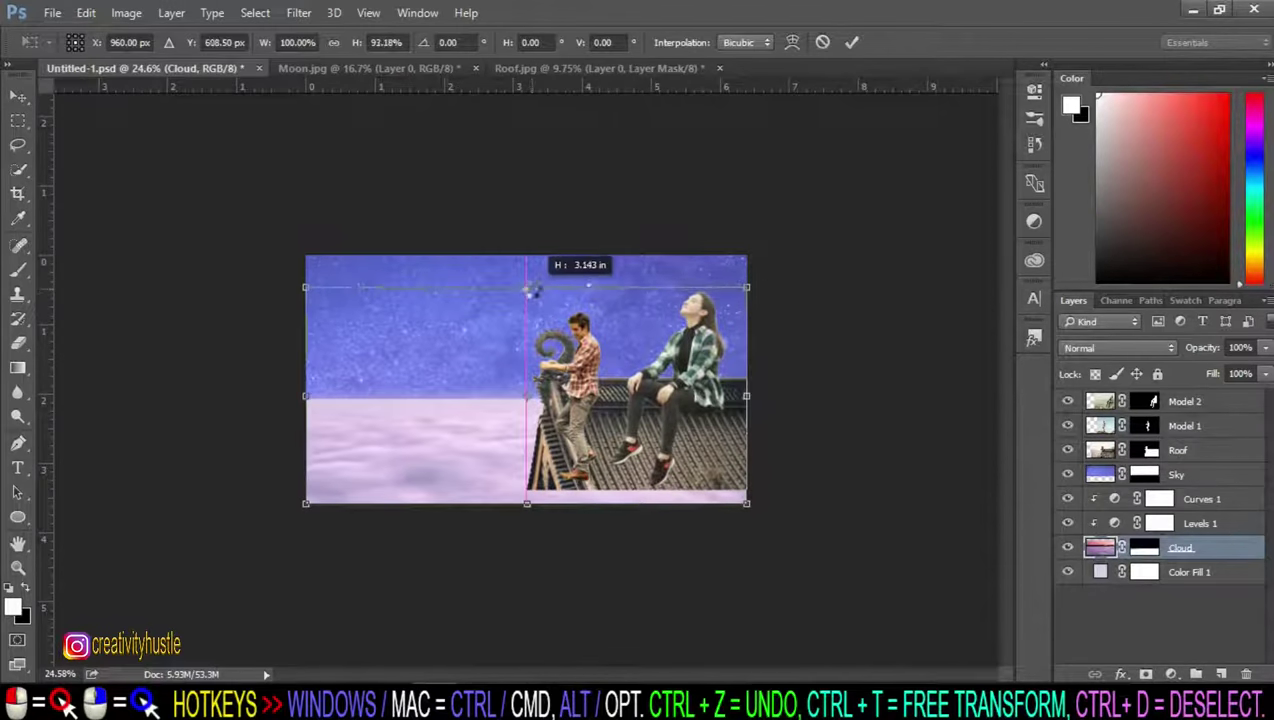
key("Return")
scroll(526, 380, "up", 1)
Step: Nudge the Sky layer downward
left_click(1207, 478)
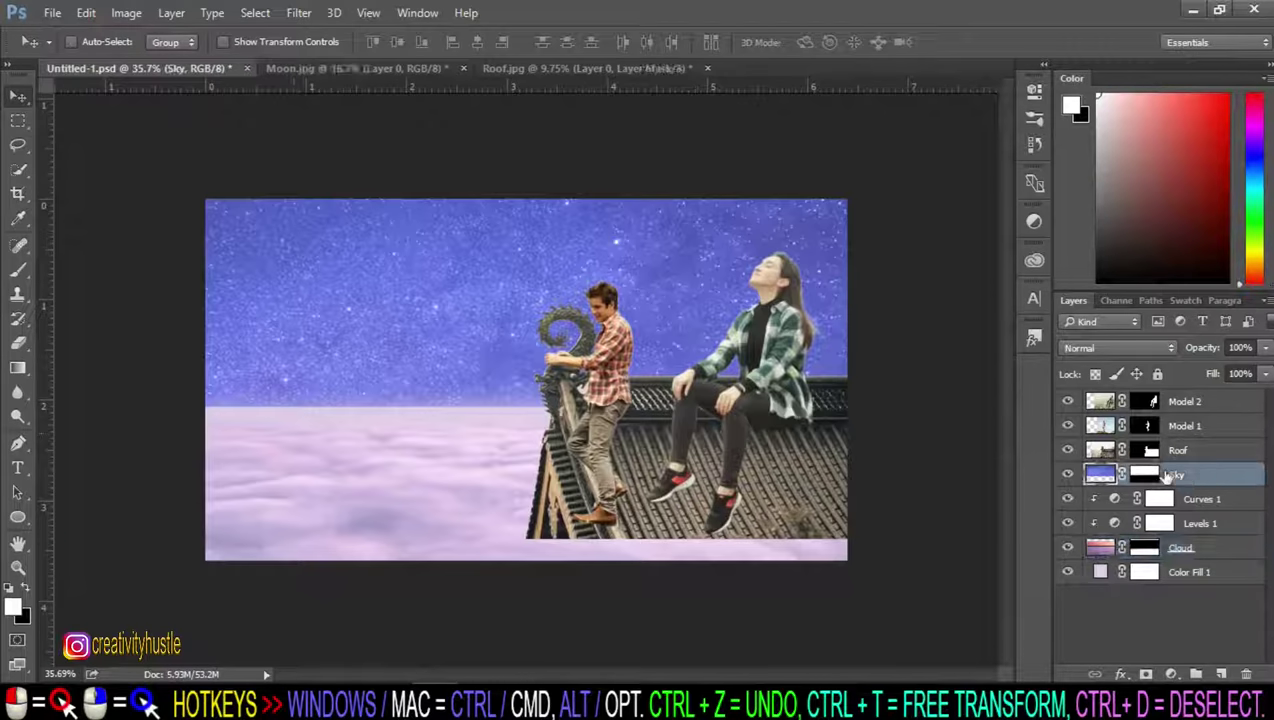
key("ctrl+t")
key("shift+Down")
key("shift+Down")
key("shift+Down")
key("shift+Down")
key("shift+Down")
key("shift+Down")
key("shift+Down")
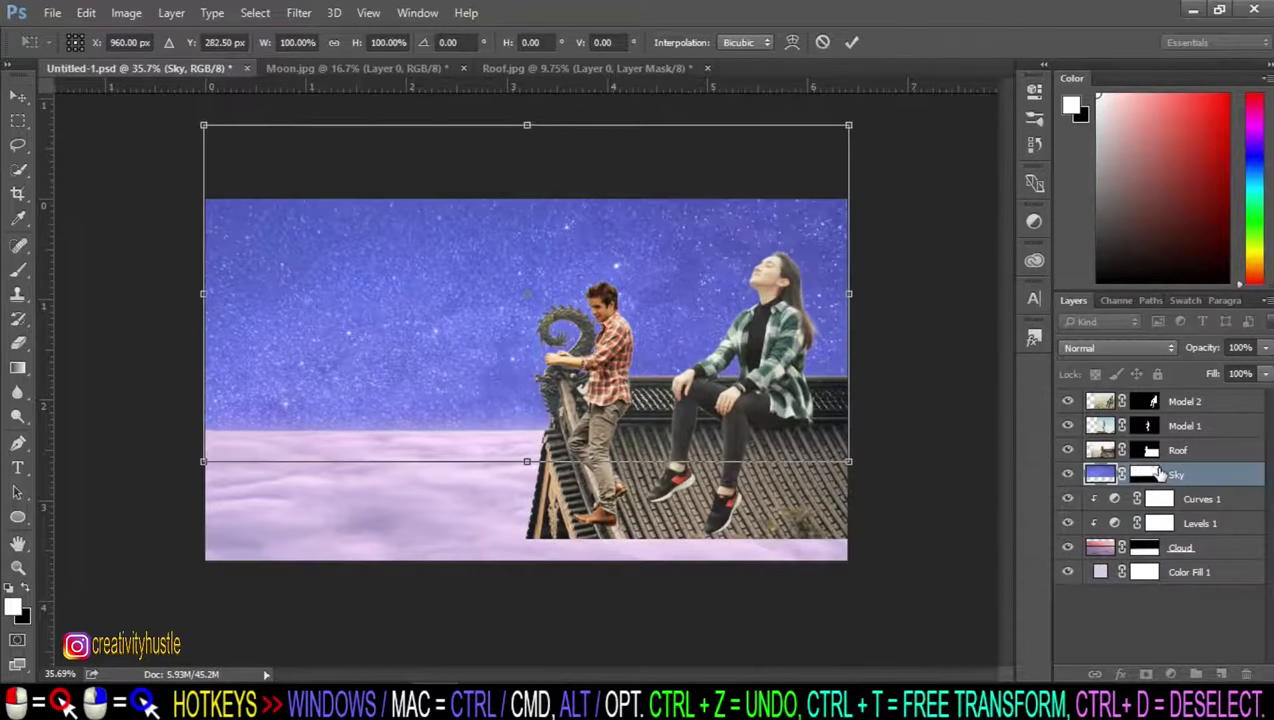
key("Return")
Step: Stretch the roof slightly wider toward the left
left_click(1180, 450)
key("ctrl+t")
scroll(833, 433, "down", 1)
scroll(783, 455, "up", 3)
scroll(783, 455, "down", 4)
scroll(500, 193, "up", 2)
left_click_drag(262, 428, 279, 428)
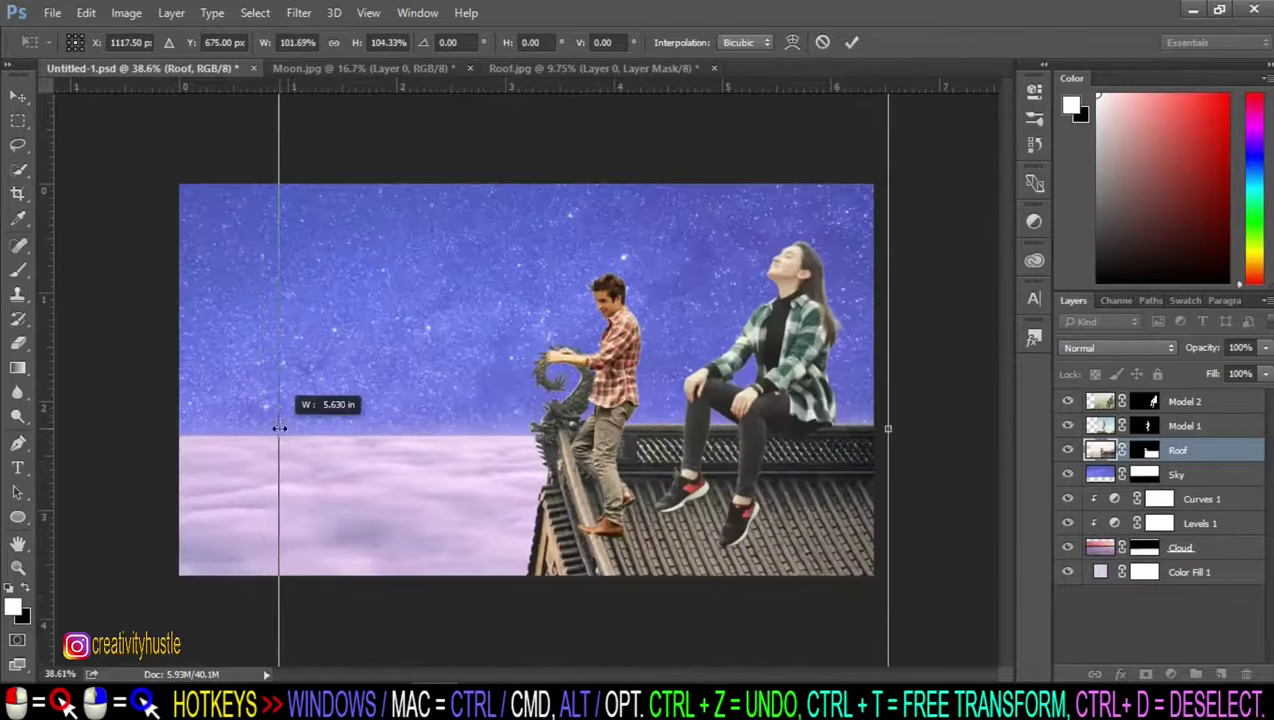
key("Return")
scroll(688, 325, "up", 2)
scroll(858, 365, "up", 1)
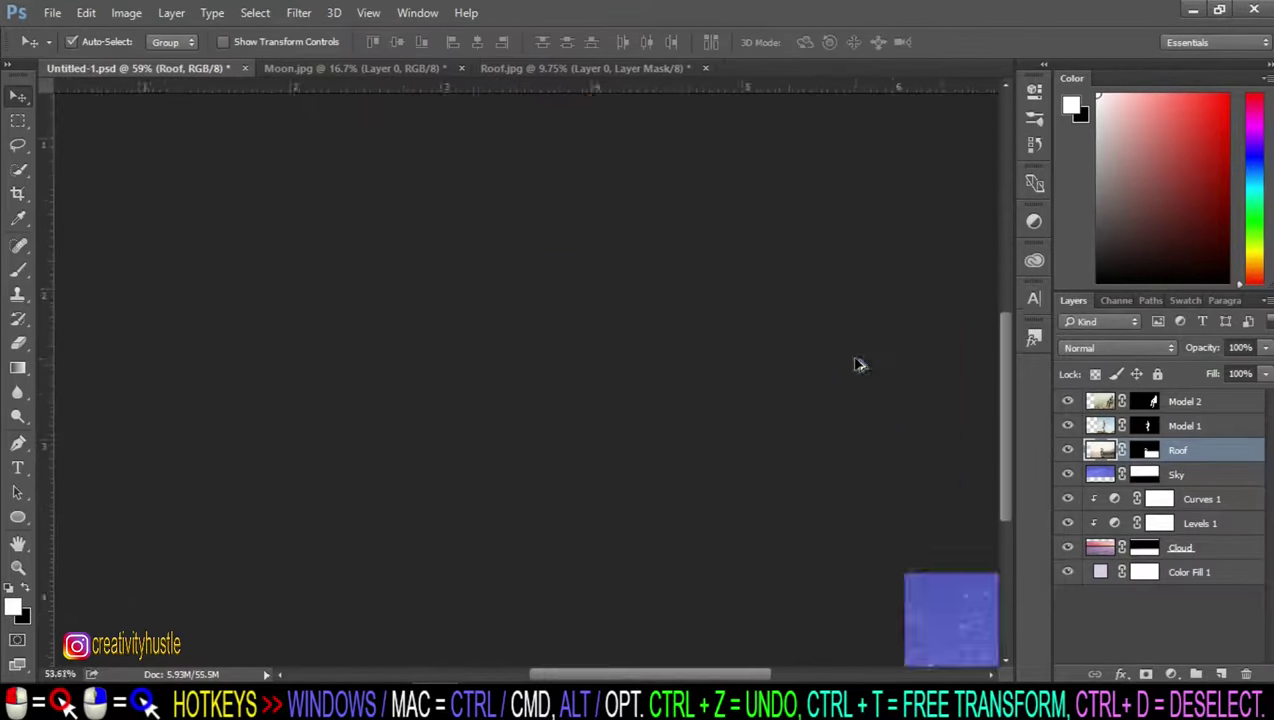
scroll(860, 362, "down", 2)
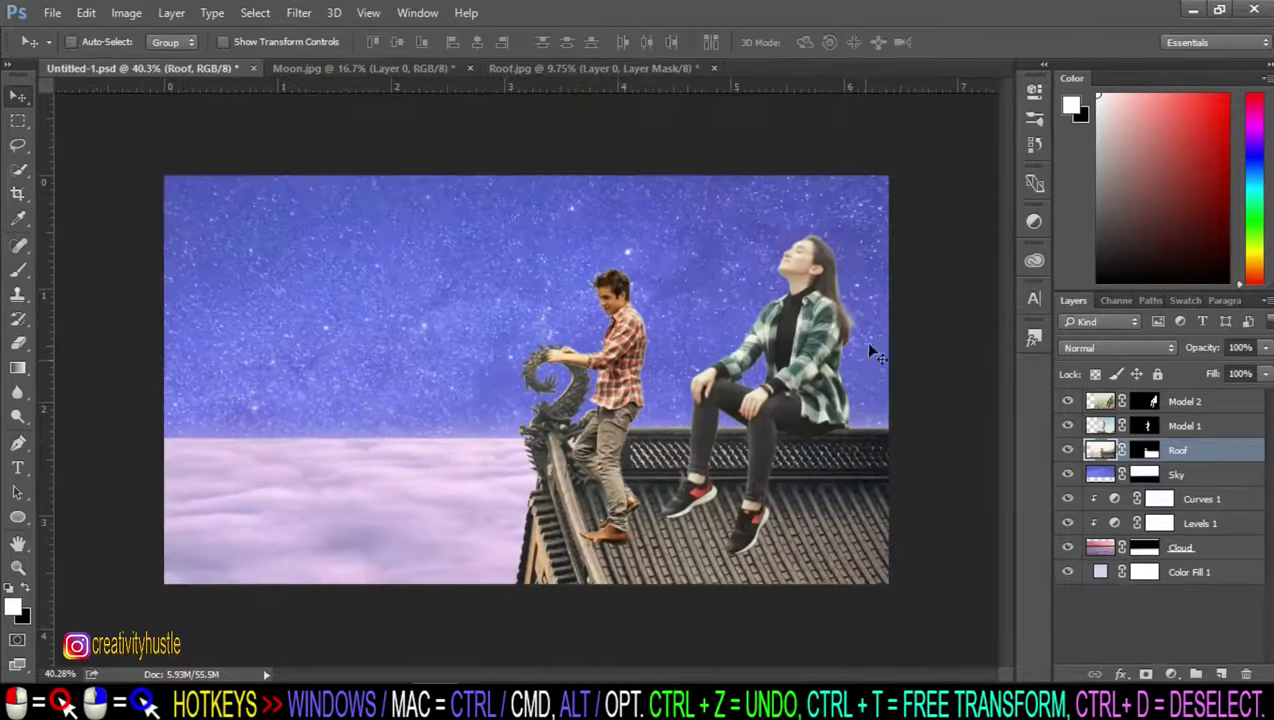
Step: Move the man (Model 1) up and to the right toward the roof
left_click(1200, 428)
key("ctrl+t")
scroll(506, 193, "down", 1)
mouse_move(804, 193)
left_mouse_down()
mouse_move(852, 228)
mouse_move(930, 176)
left_mouse_up()
key("Return")
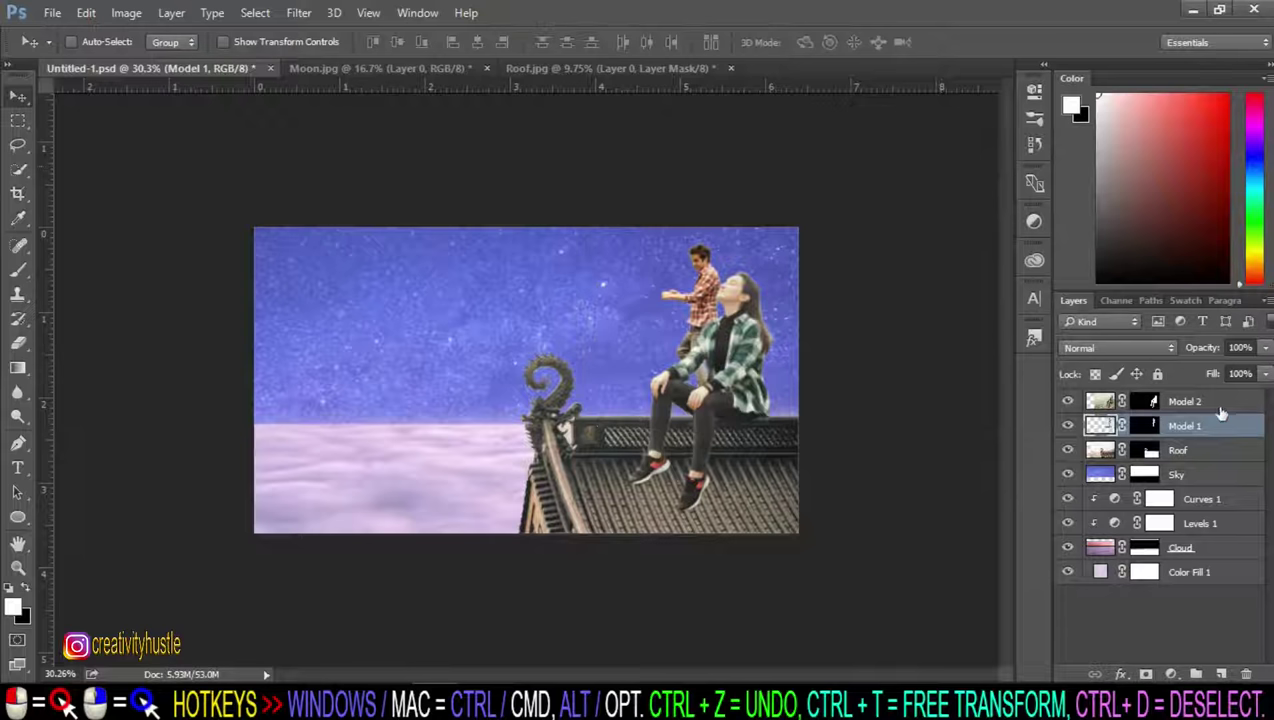
Step: Scale the woman (Model 2) down and place her seated on the roof ridge
left_click(1221, 404)
key("ctrl+t")
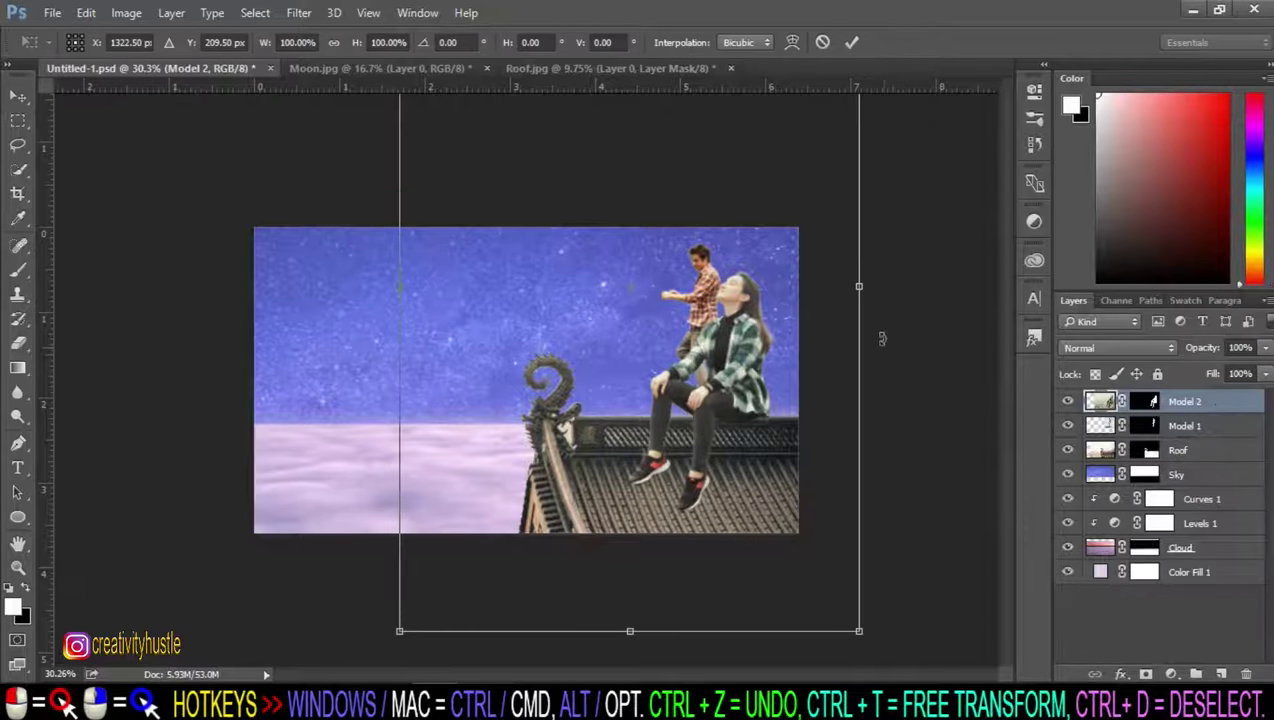
scroll(463, 162, "down", 2)
left_click_drag(463, 162, 560, 250)
scroll(560, 250, "up", 3)
left_click_drag(850, 480, 686, 333)
scroll(688, 335, "down", 2)
left_click_drag(711, 412, 725, 526)
scroll(725, 526, "up", 2)
mouse_move(660, 420)
left_mouse_down()
mouse_move(640, 372)
mouse_move(655, 400)
left_mouse_up()
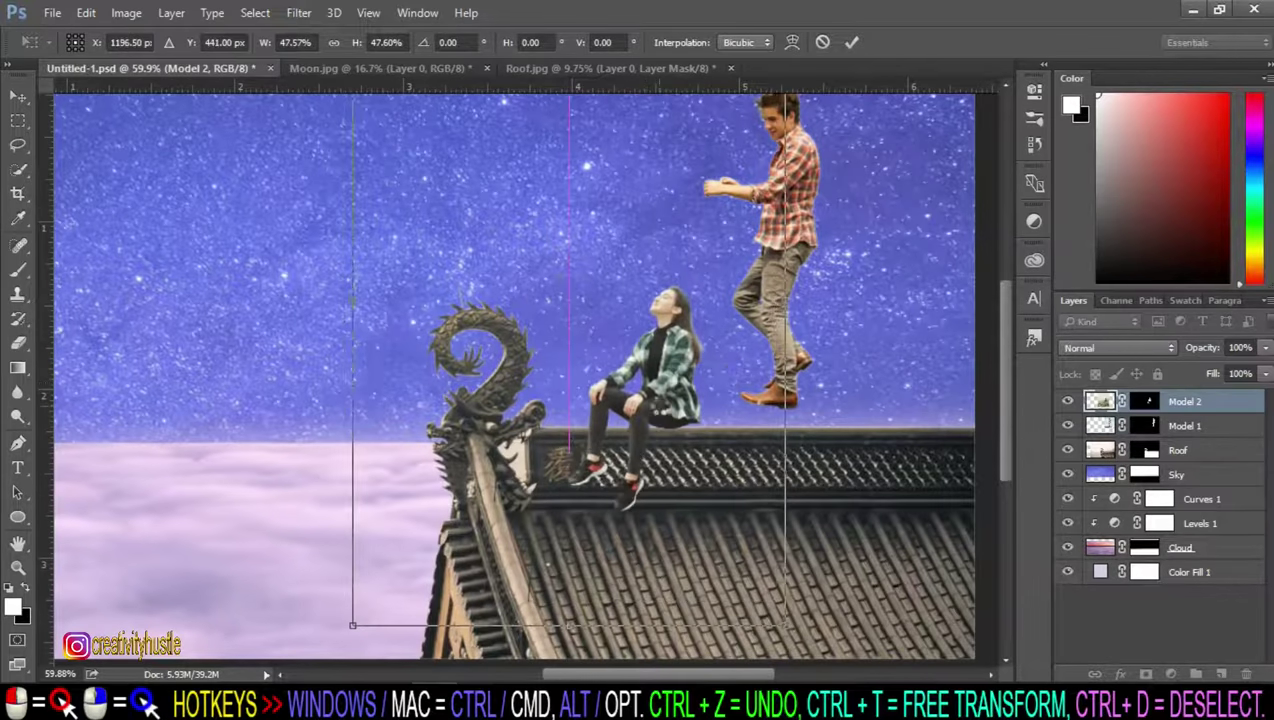
key("Return")
Step: Tilt the woman slightly to match the slope of the roof
scroll(655, 400, "down", 1)
key("ctrl+t")
mouse_move(825, 625)
left_mouse_down()
mouse_move(835, 607)
mouse_move(707, 482)
left_mouse_up()
key("Return")
scroll(707, 482, "up", 1)
left_click_drag(698, 677, 742, 677)
Step: Tilt the man slightly to match the roof
key("alt+bracketleft")
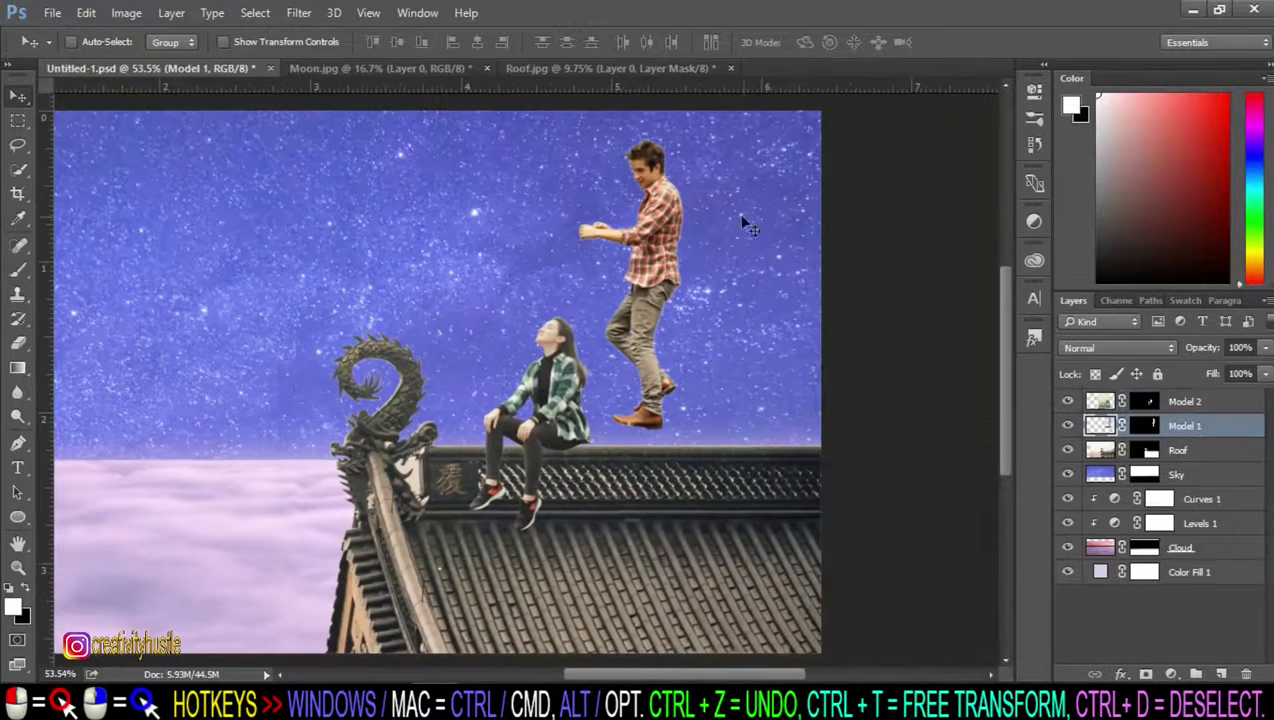
scroll(742, 216, "down", 2)
key("ctrl+t")
left_click_drag(879, 273, 790, 316)
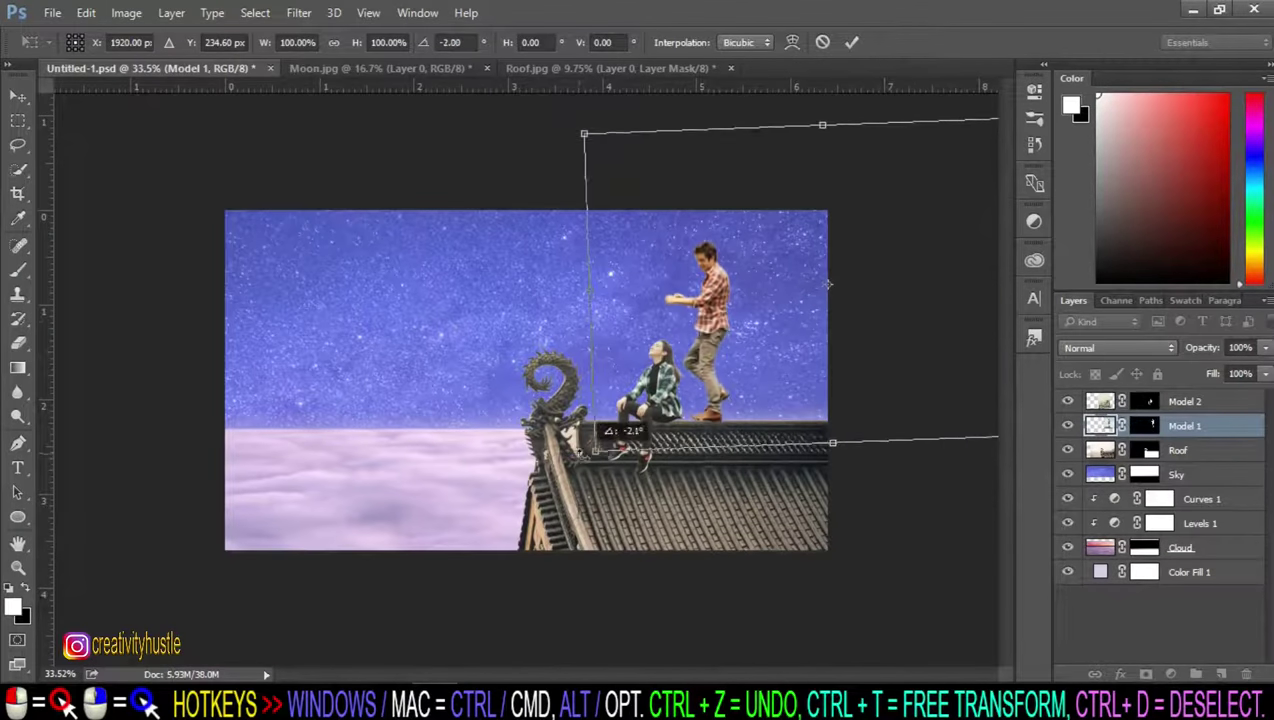
scroll(790, 316, "up", 2)
key("Return")
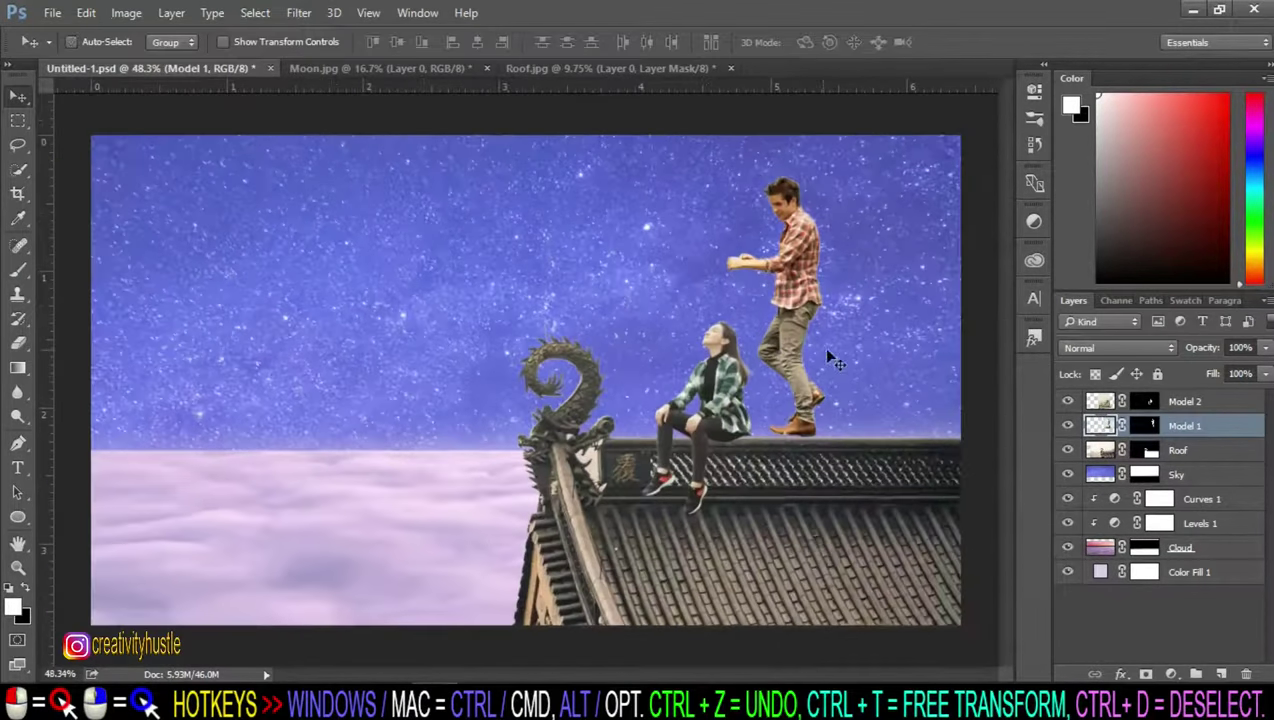
Step: Set the man standing on the ridge beside the woman, then select both figure layers
scroll(822, 346, "down", 2)
key("ctrl+t")
left_click_drag(700, 250, 725, 252)
key("Return")
scroll(750, 400, "up", 3)
scroll(750, 678, "right", 3)
key("ctrl+t")
mouse_move(523, 354)
left_mouse_down()
mouse_move(585, 288)
mouse_move(570, 275)
left_mouse_up()
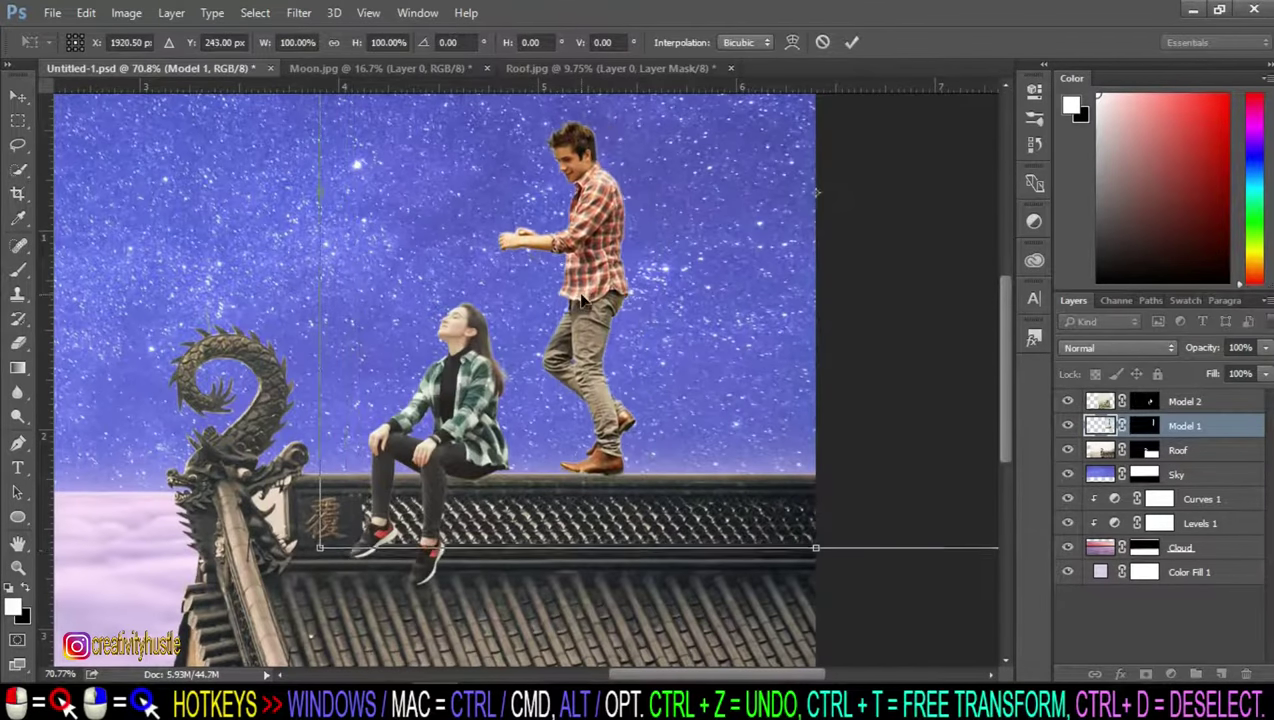
key("Return")
key("ctrl+0")
left_click(1184, 401, "shift")
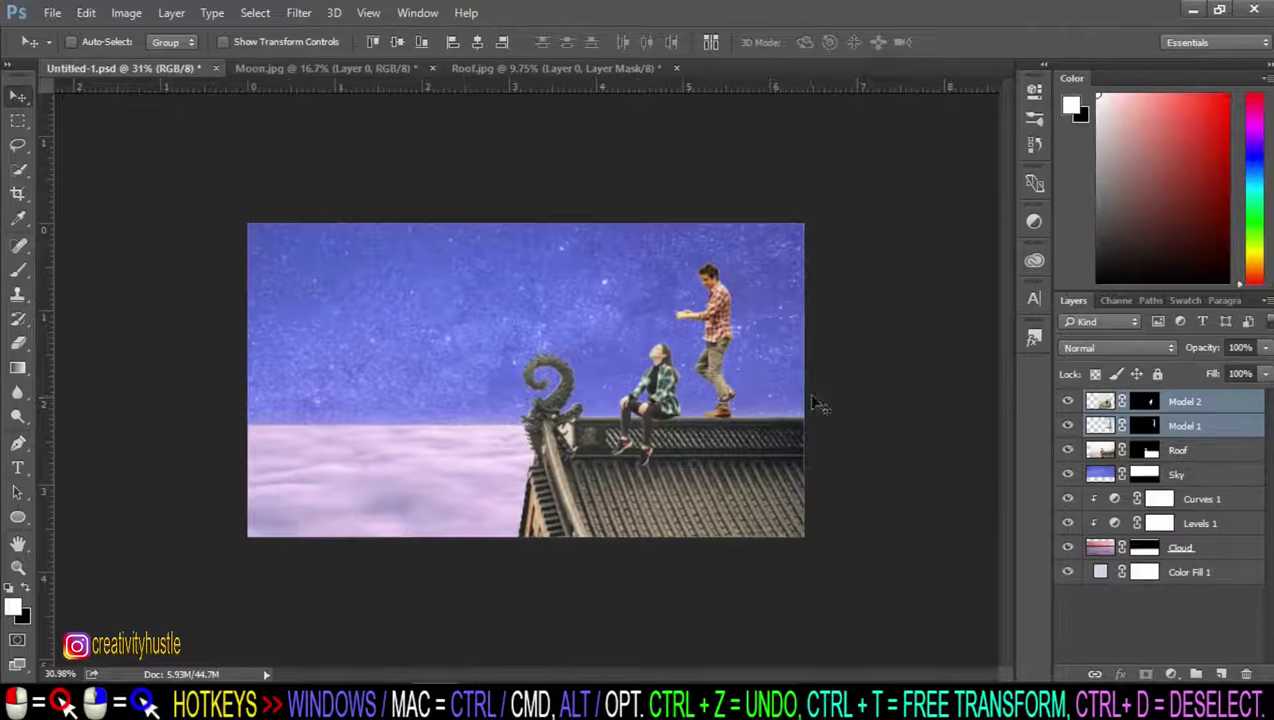
Step: Trace a closed Pen path around the moon in Moon.jpg
left_click(1222, 406)
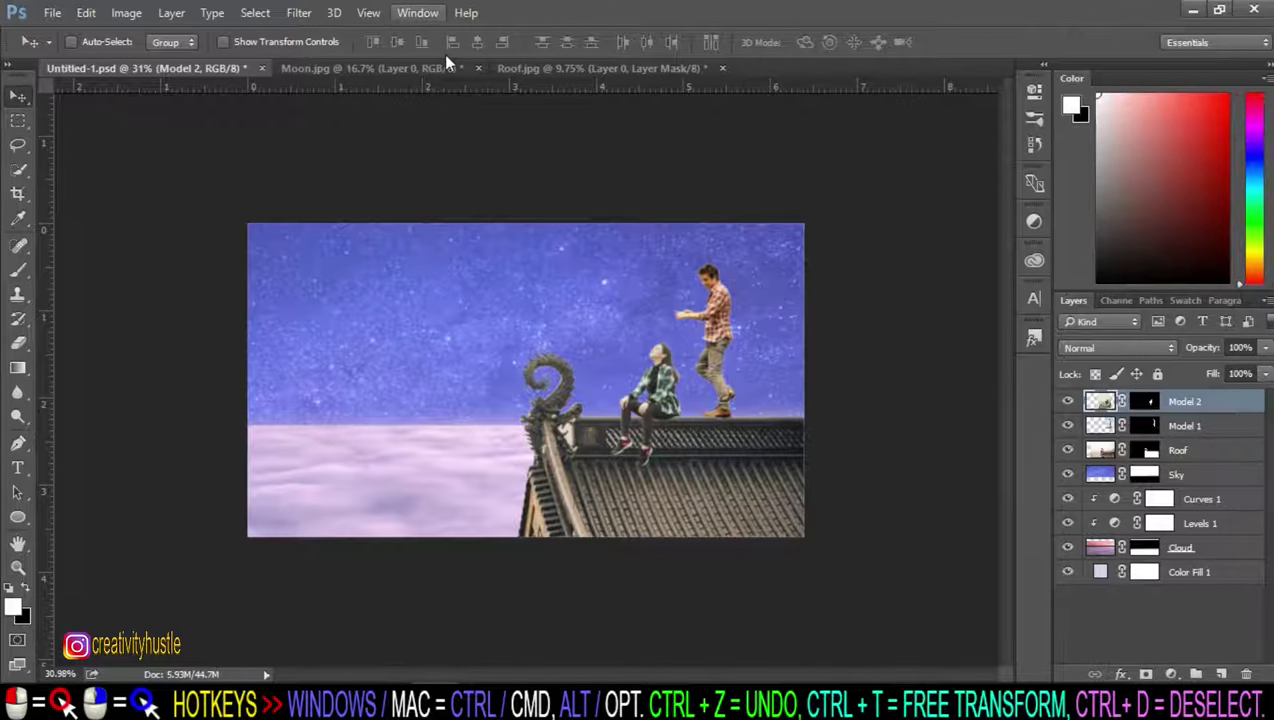
left_click(448, 66)
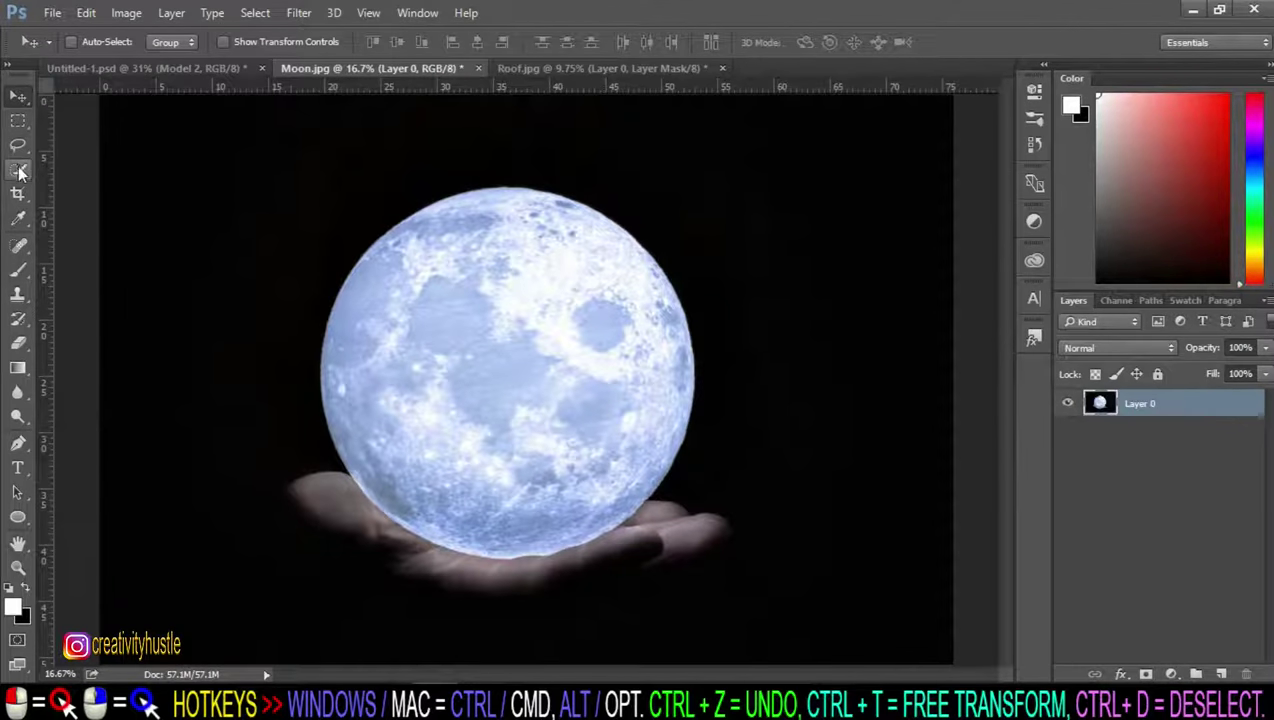
left_click(20, 447)
left_click(130, 437)
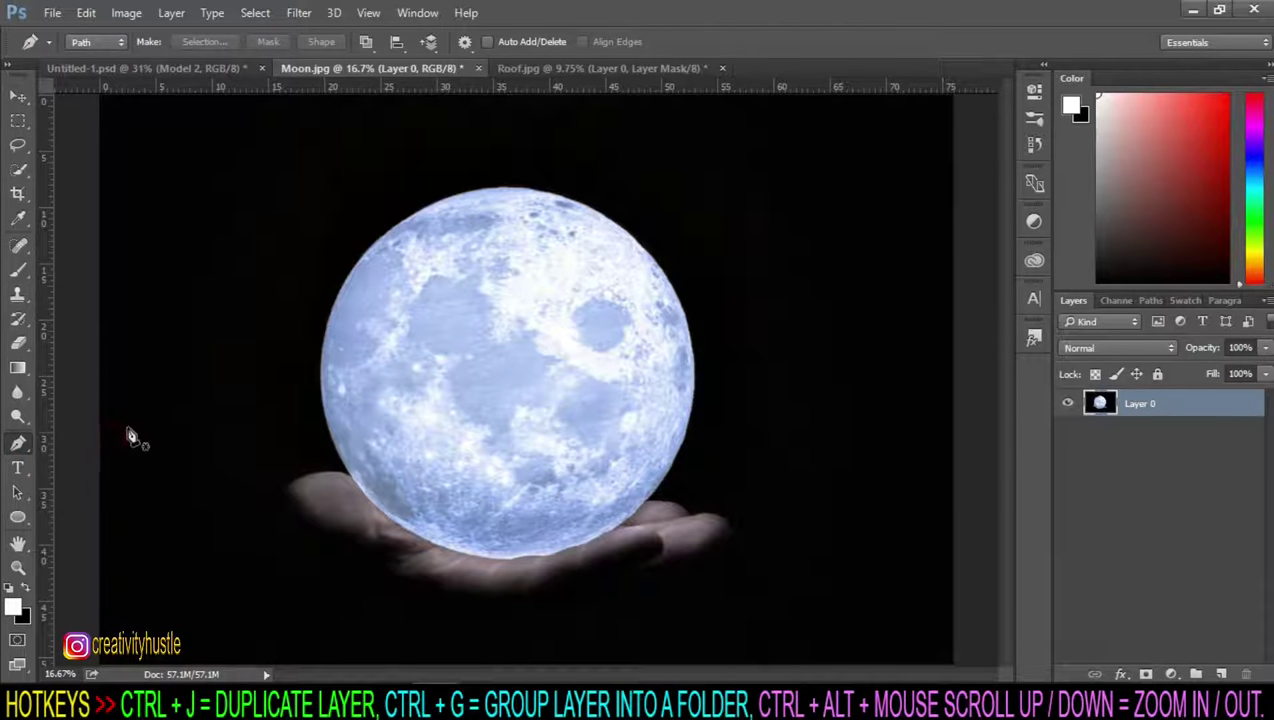
scroll(377, 275, "up", 3, "ctrl+alt")
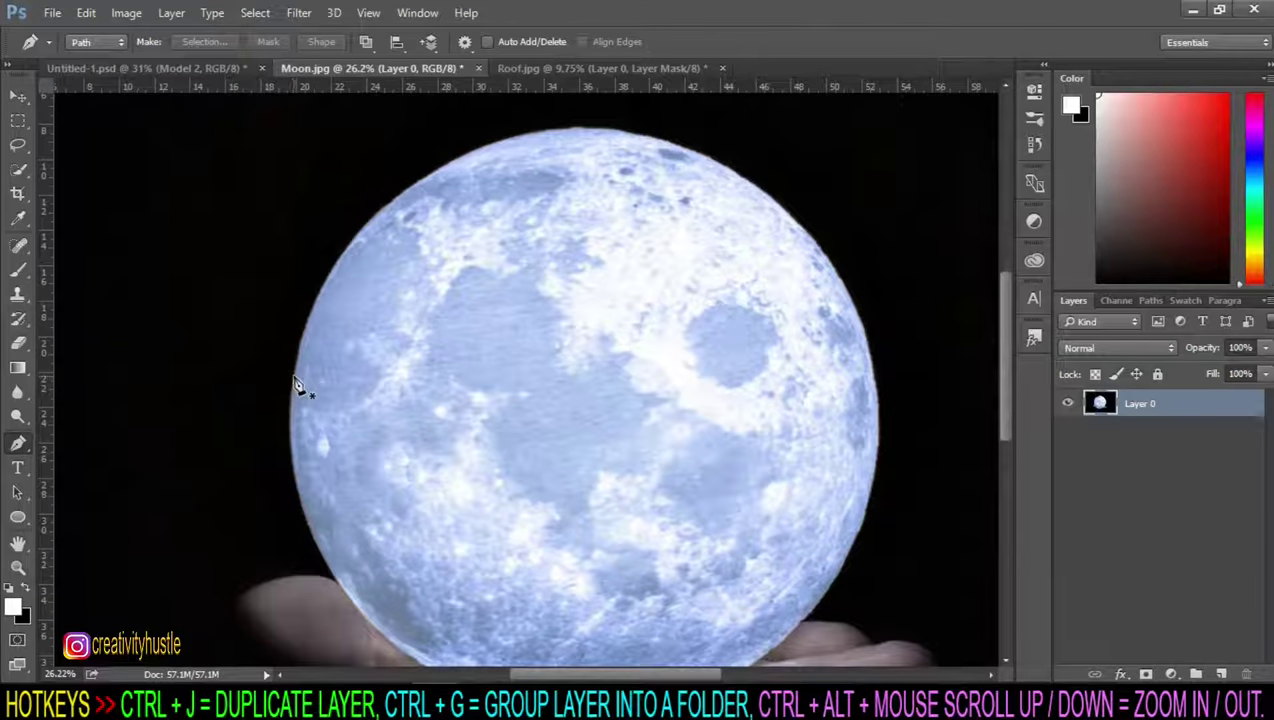
left_click_drag(537, 180, 757, 148)
left_click_drag(776, 254, 893, 347)
left_click_drag(878, 390, 872, 560)
scroll(872, 560, "down", 1)
left_click_drag(600, 602, 505, 598)
left_click_drag(303, 400, 234, 218)
Step: Convert the moon path to a selection and add a layer mask from it
scroll(338, 333, "down", 3, "ctrl+alt")
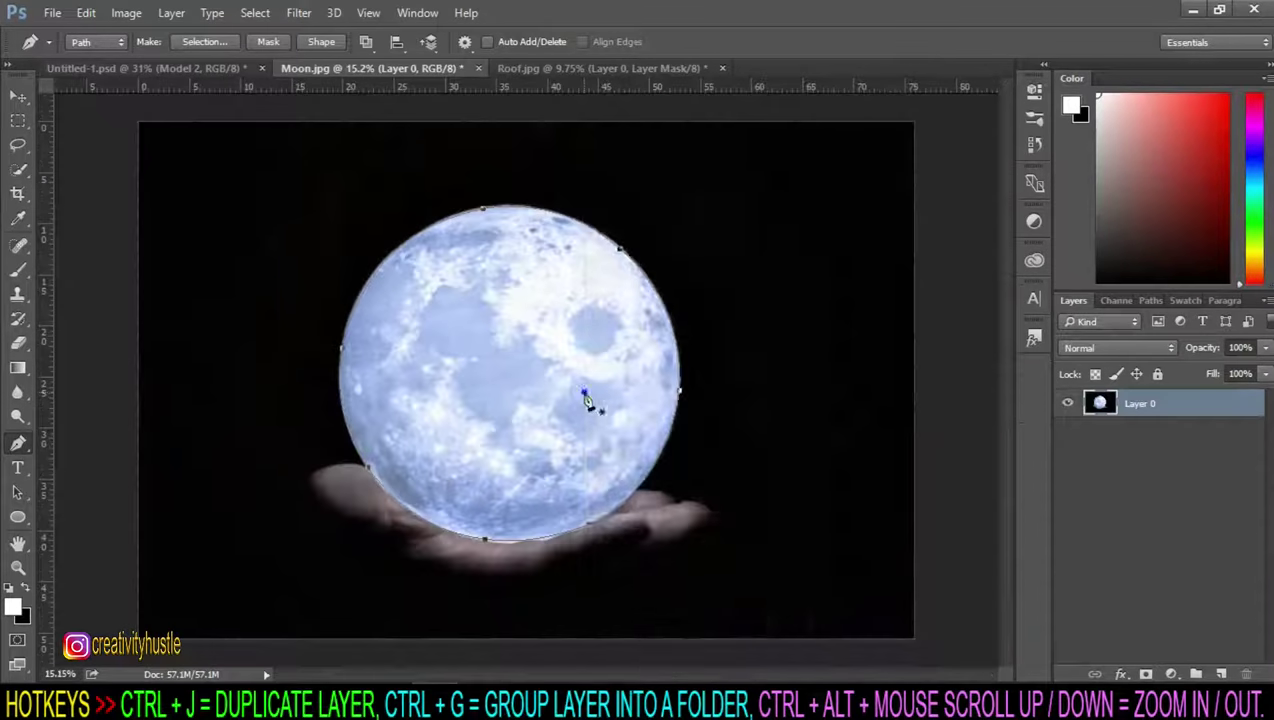
right_click(584, 400)
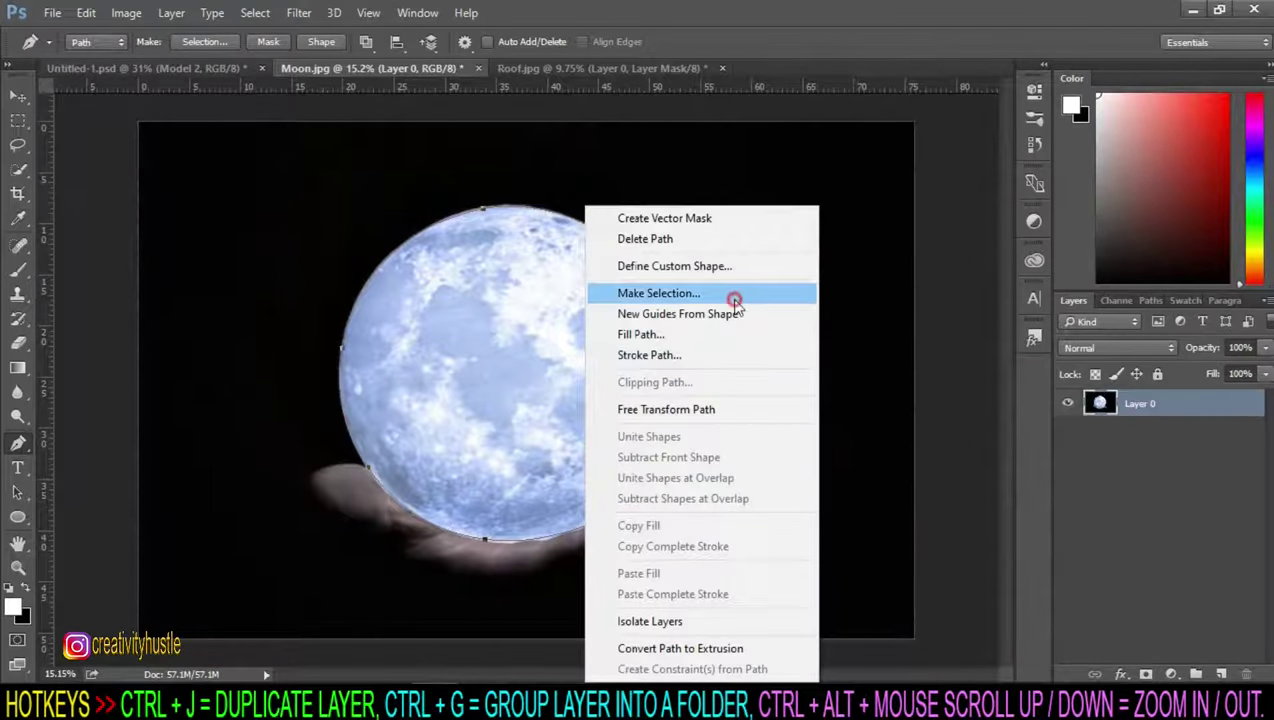
left_click(733, 294)
left_click(740, 195)
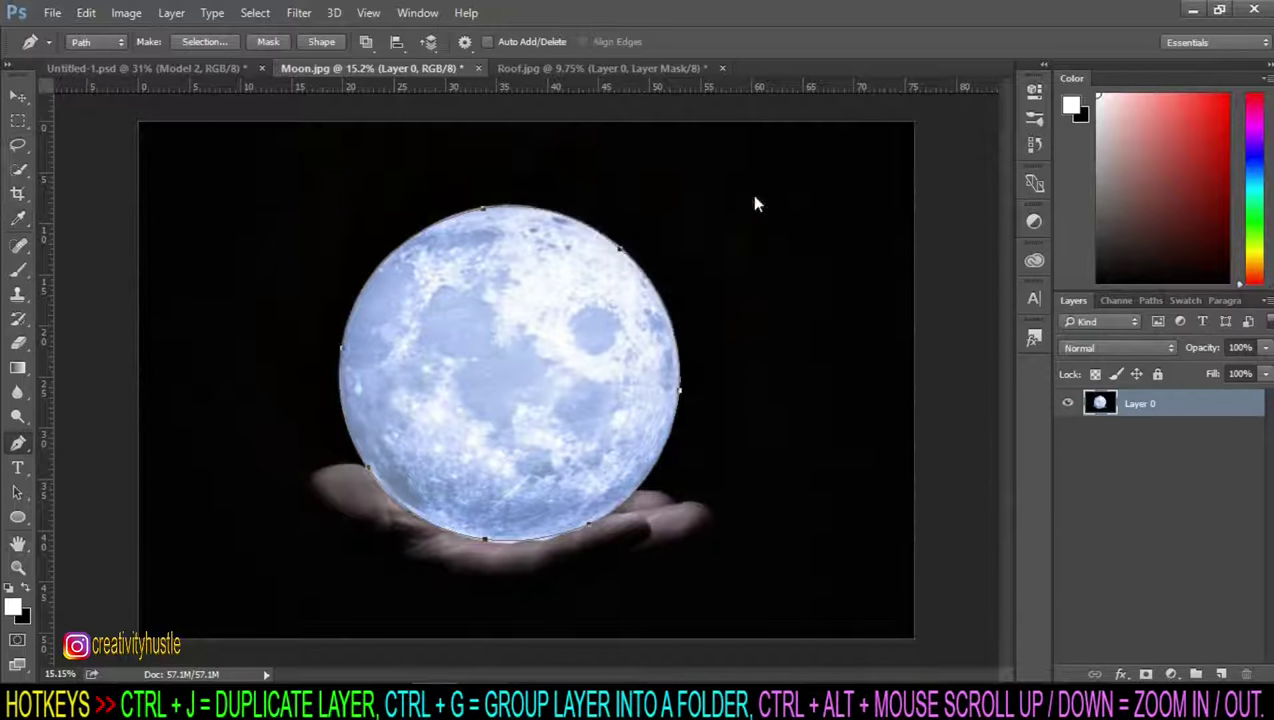
left_click(1147, 675)
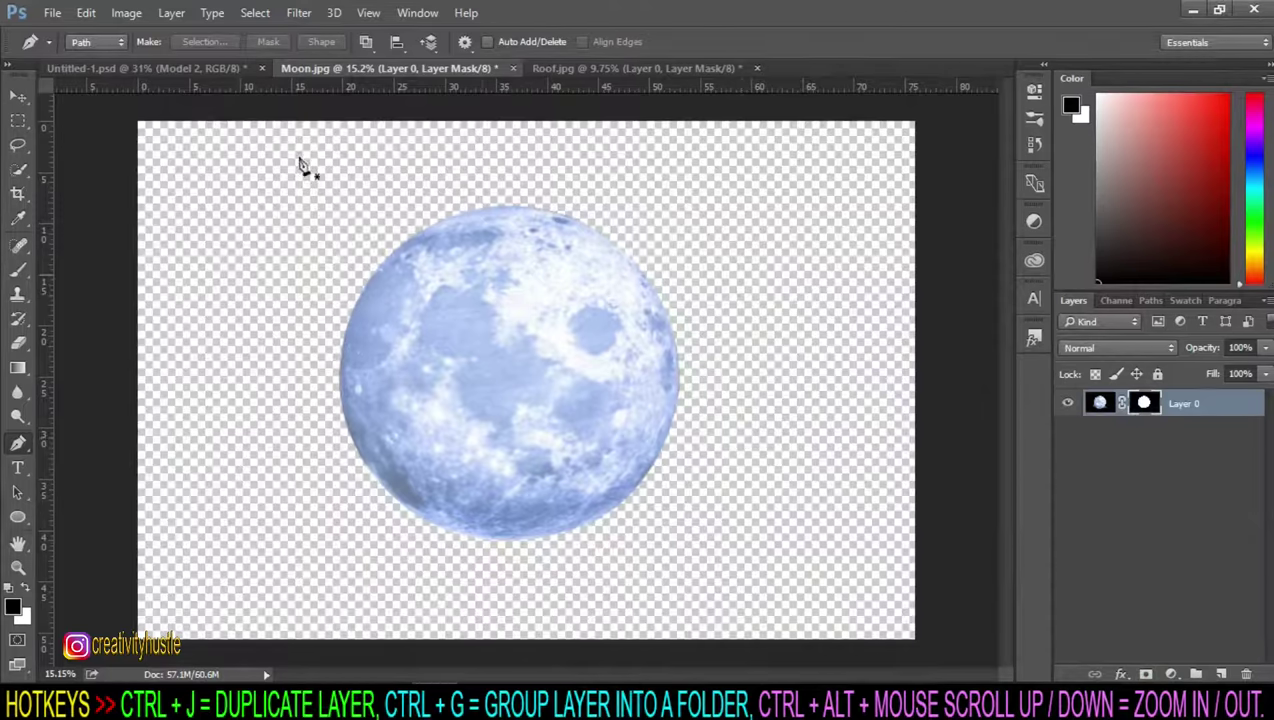
Step: Drag the cut-out moon into the composite as a layer named Moon
key("v")
mouse_move(441, 247)
left_mouse_down()
mouse_move(710, 378)
mouse_move(655, 345)
left_mouse_up()
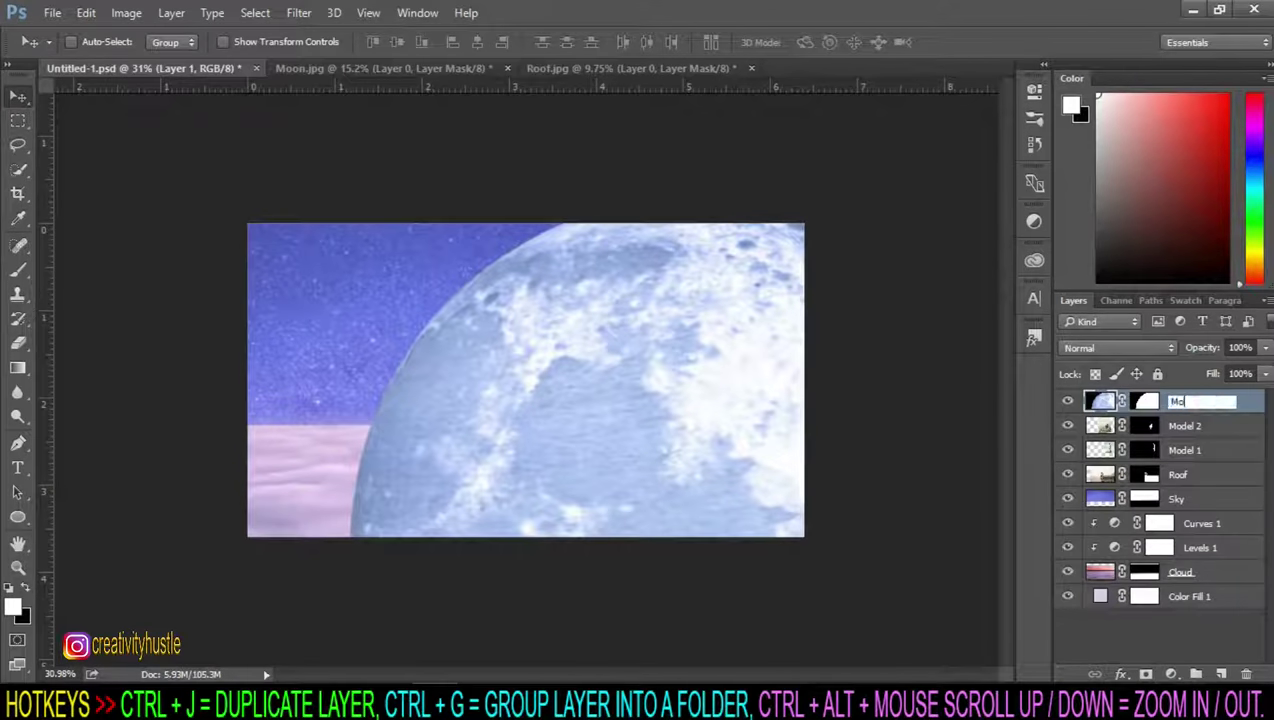
type("on")
key("Return")
key("ctrl+t")
Step: Place the Moon layer below Roof and scale it to about half size in the sky
scroll(520, 333, "down", 4, "ctrl+alt")
left_click_drag(569, 412, 511, 329)
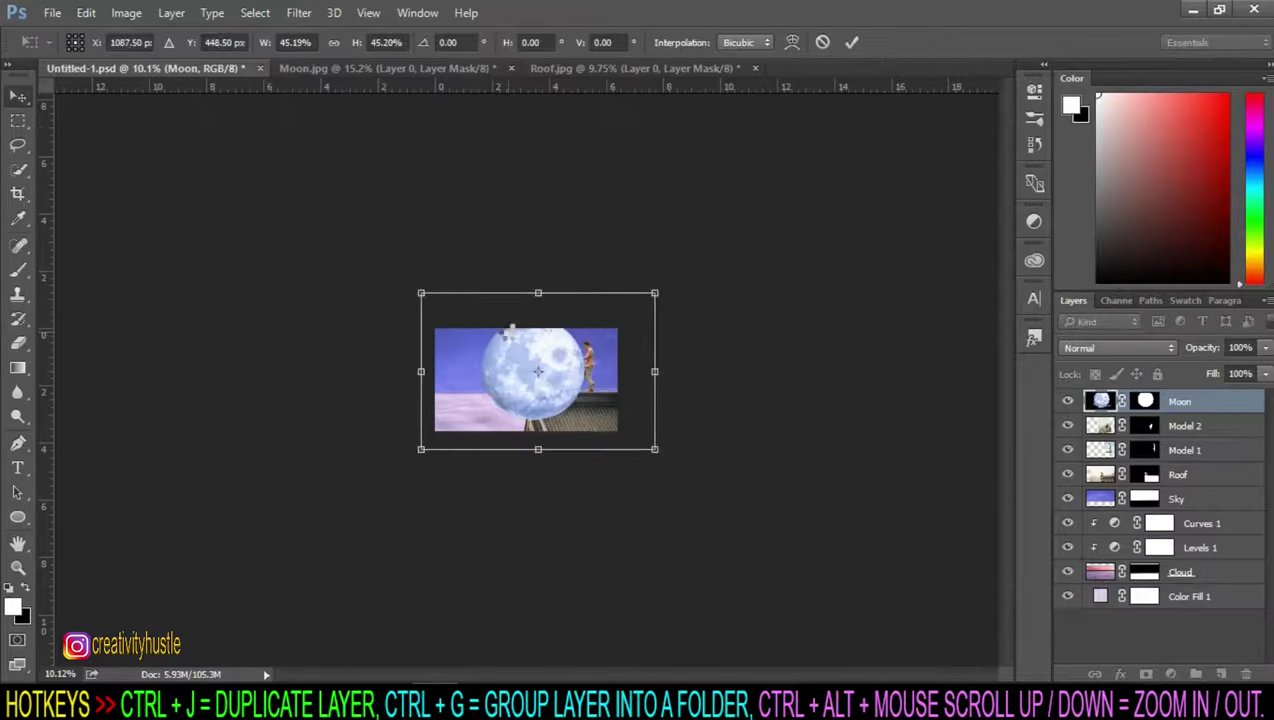
key("Return")
scroll(537, 371, "up", 3)
left_click_drag(1180, 401, 1180, 478)
key("ctrl+t")
left_click_drag(276, 171, 370, 236)
scroll(767, 155, "up", 2)
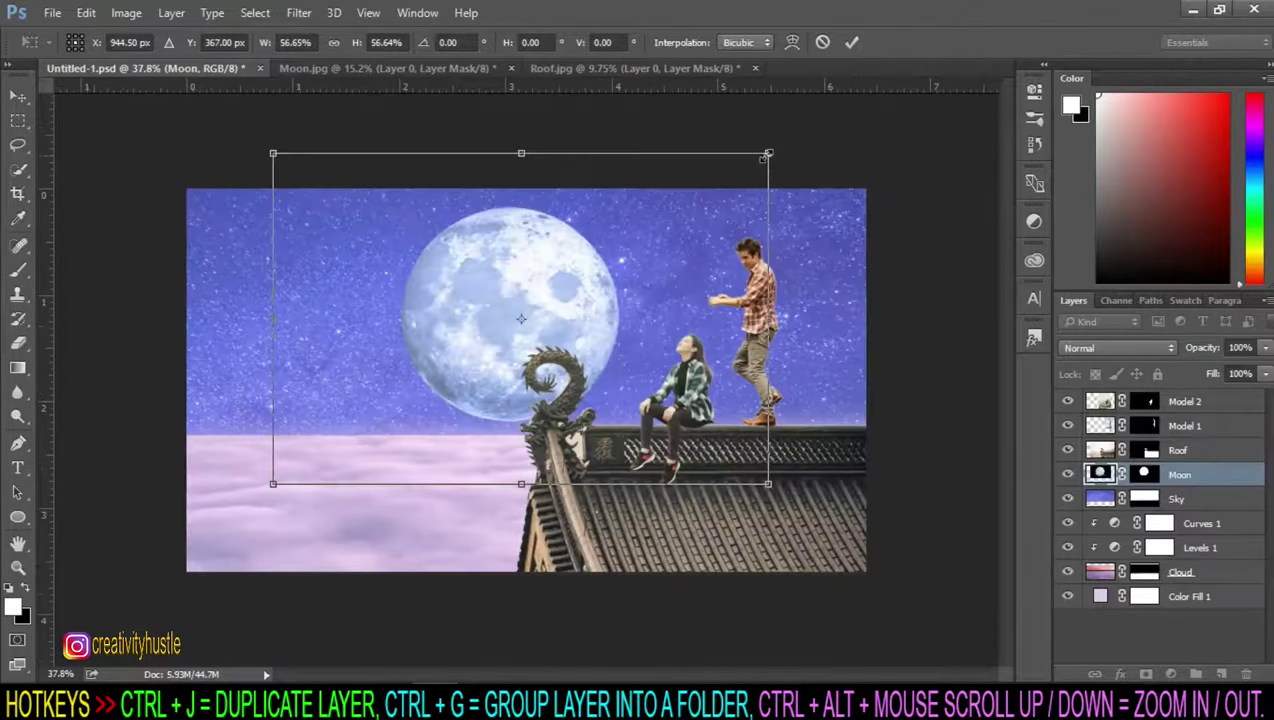
left_click_drag(767, 155, 763, 162)
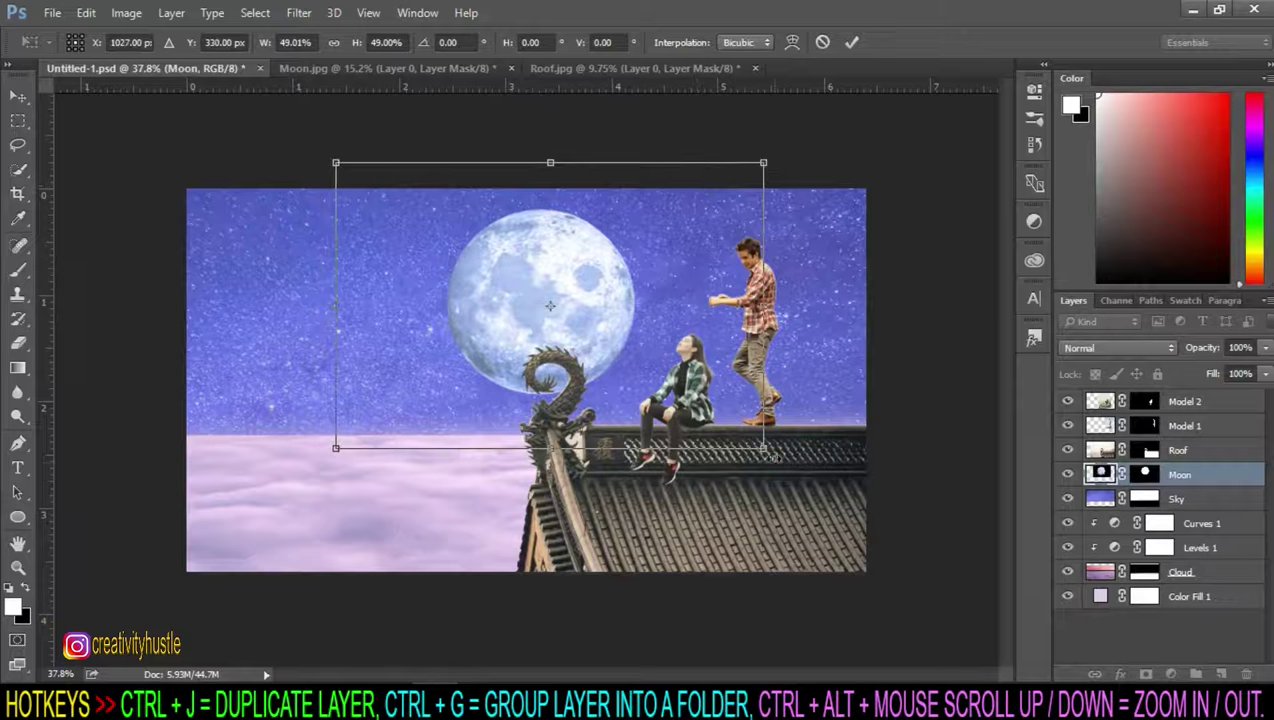
left_click_drag(772, 456, 782, 458)
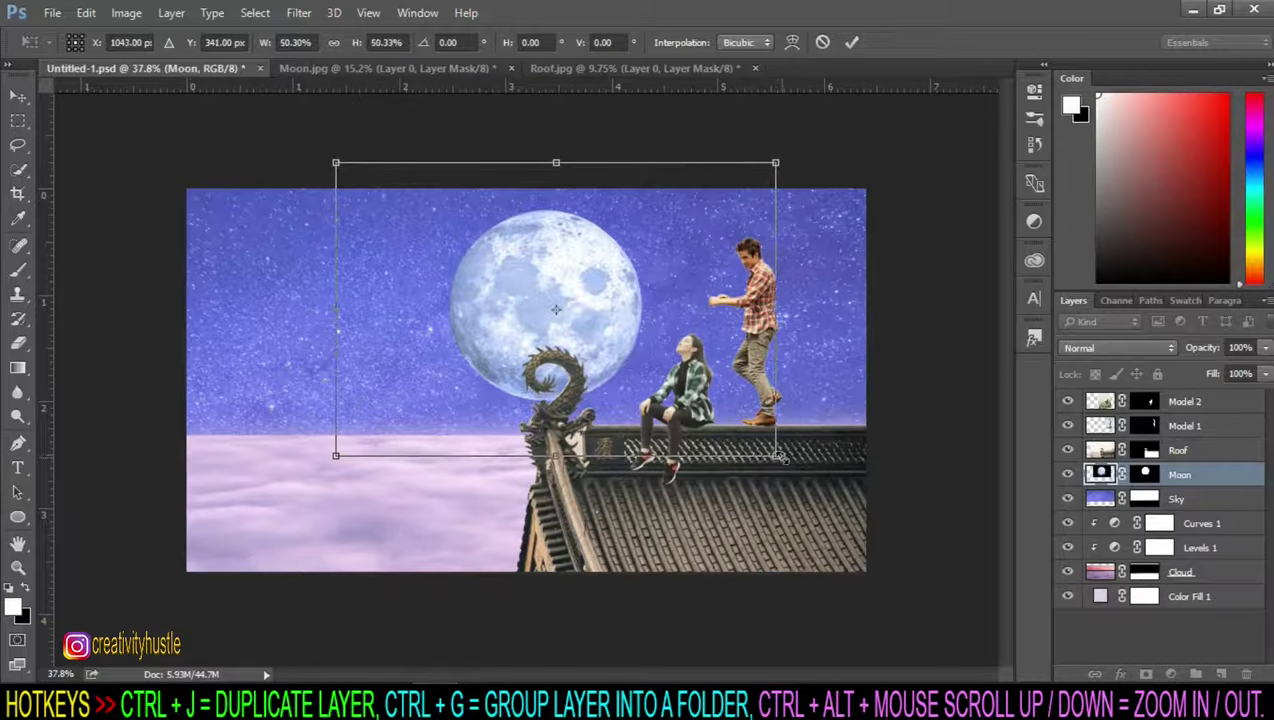
key("Return")
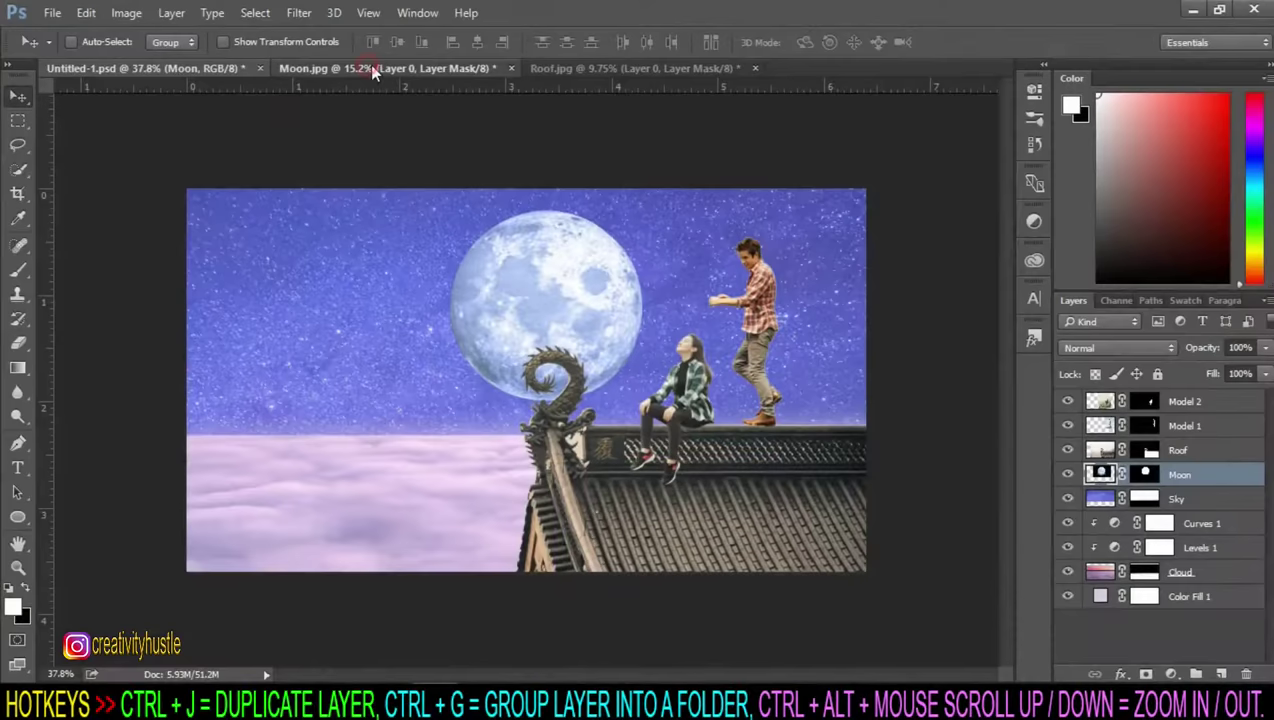
Step: Close Moon.jpg and Roof.jpg without saving changes
left_click(372, 66)
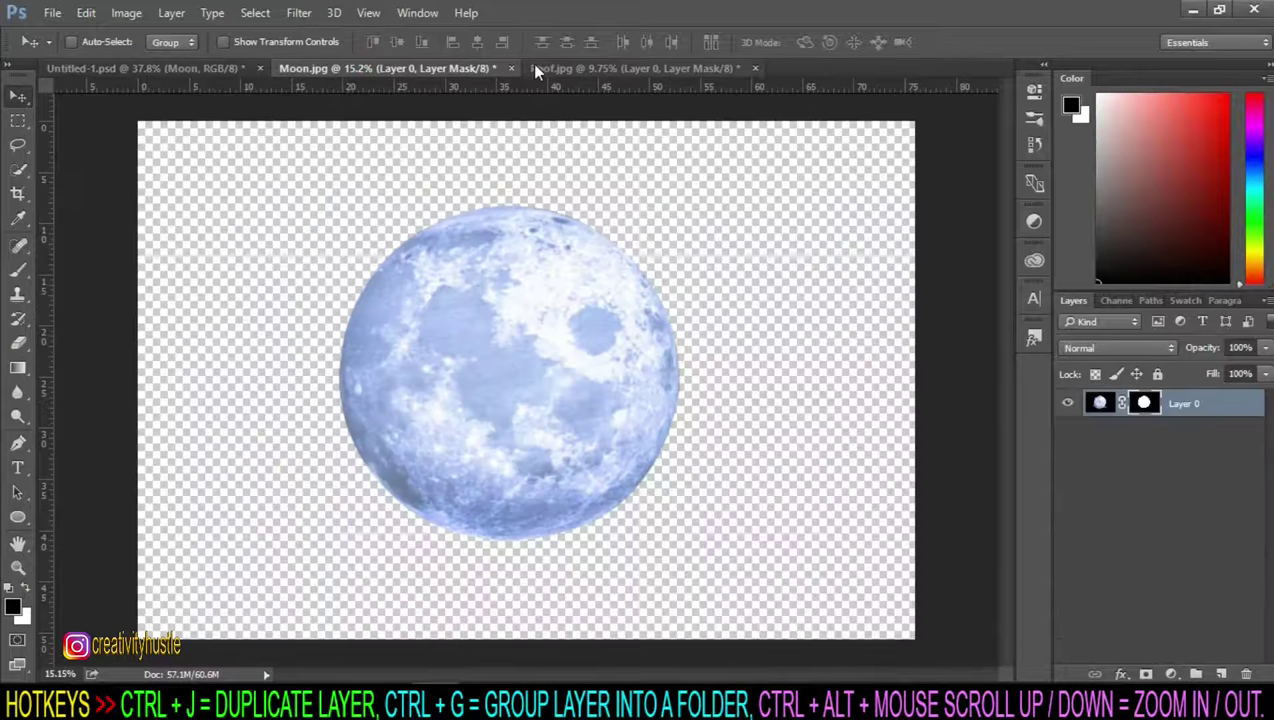
left_click(509, 68)
left_click(588, 280)
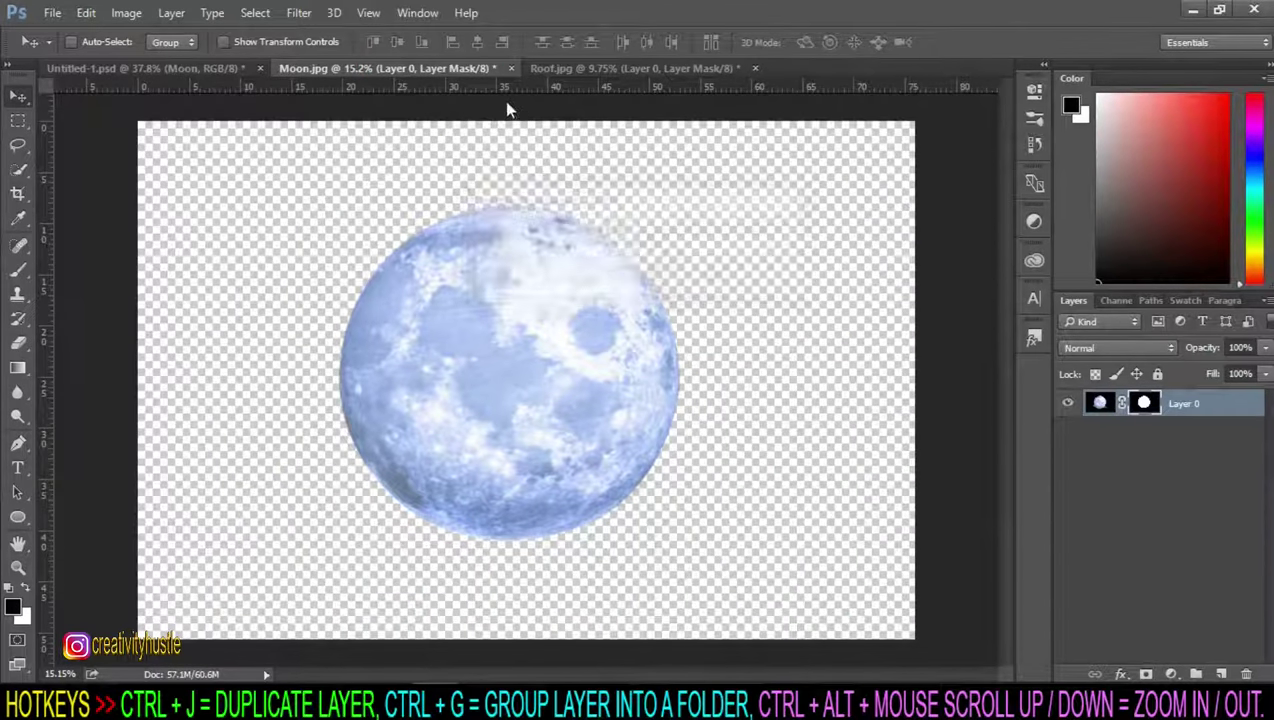
left_click(431, 70)
left_click(504, 68)
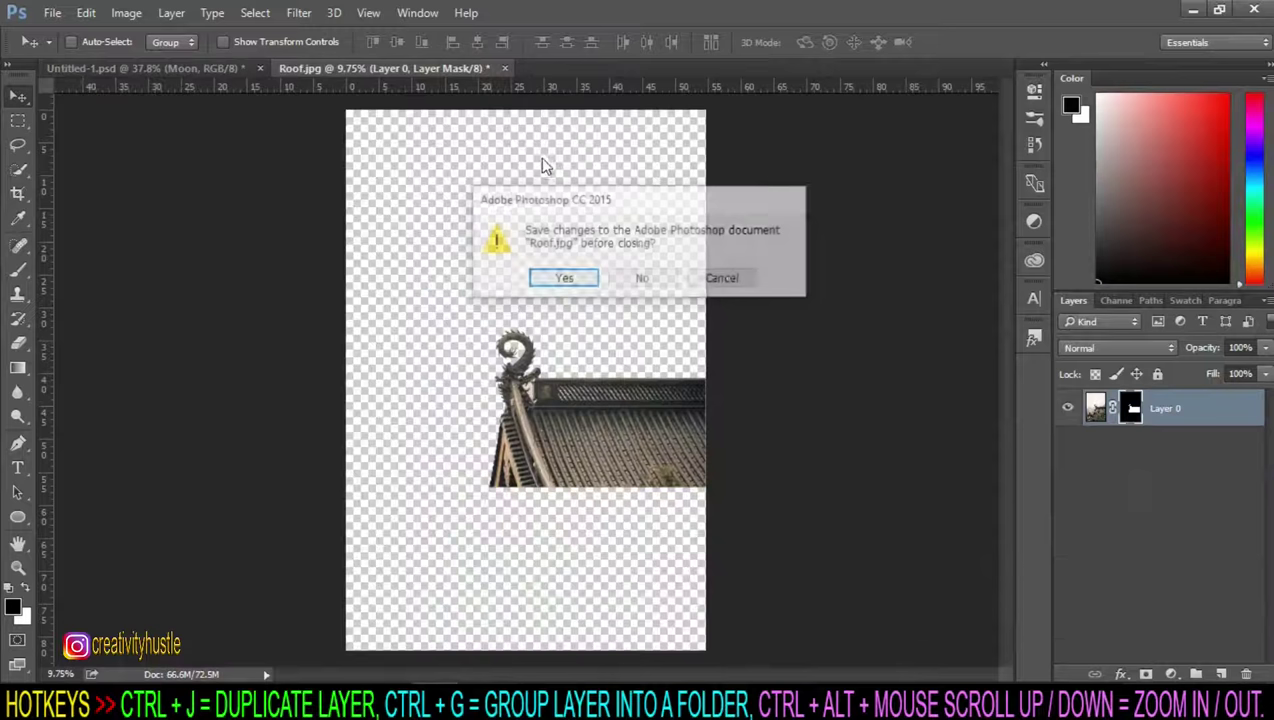
left_click(649, 280)
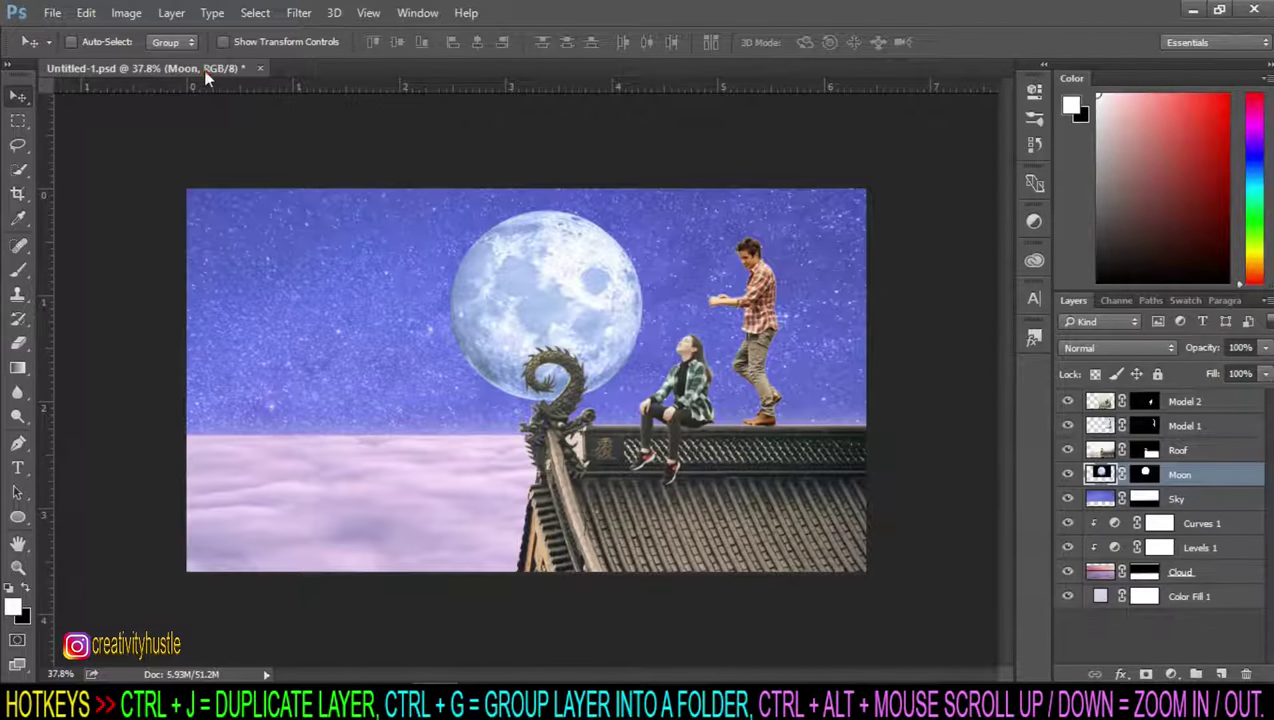
Step: Start Blur Gallery > Field Blur on the Cloud layer
left_click(1229, 578)
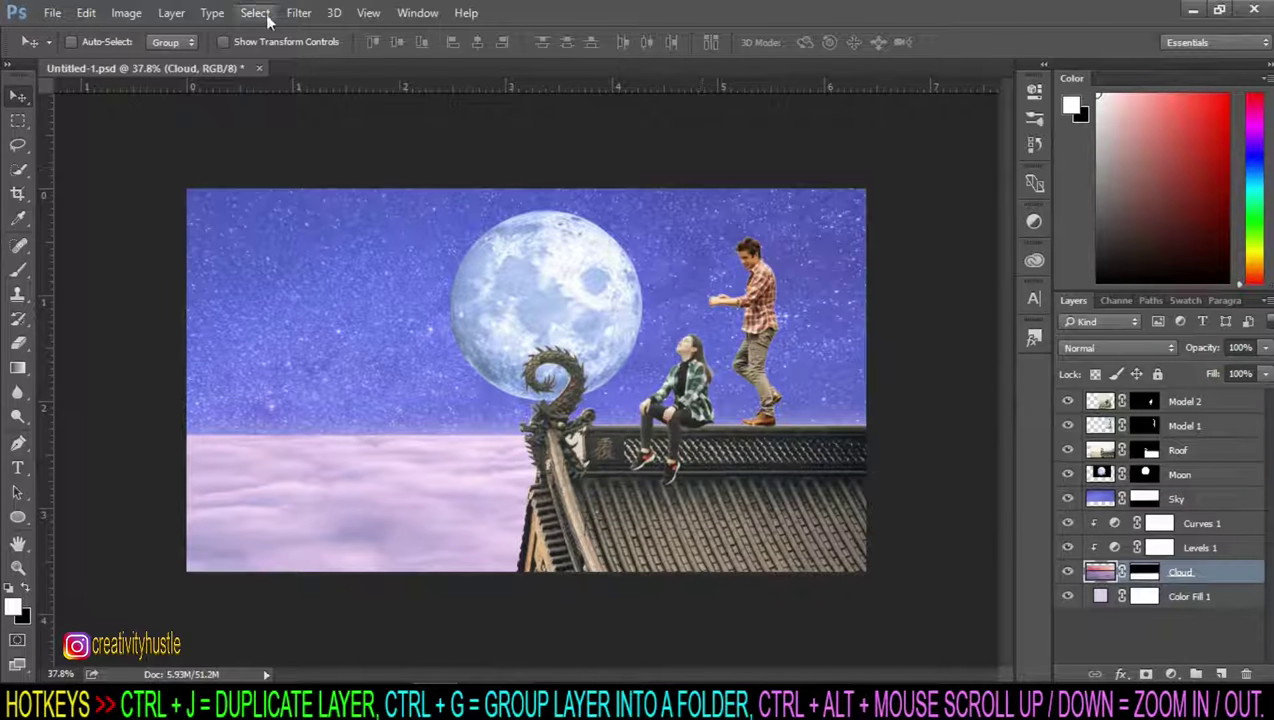
left_click(300, 14)
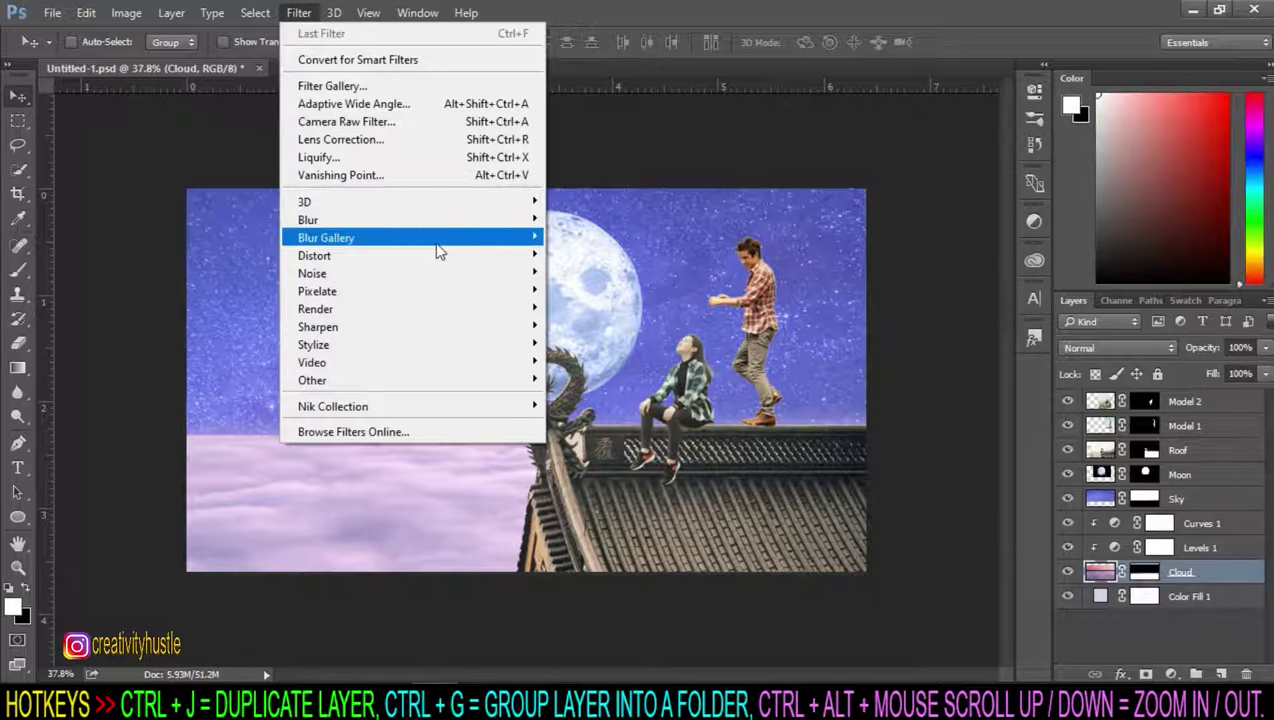
mouse_move(326, 238)
left_click(610, 236)
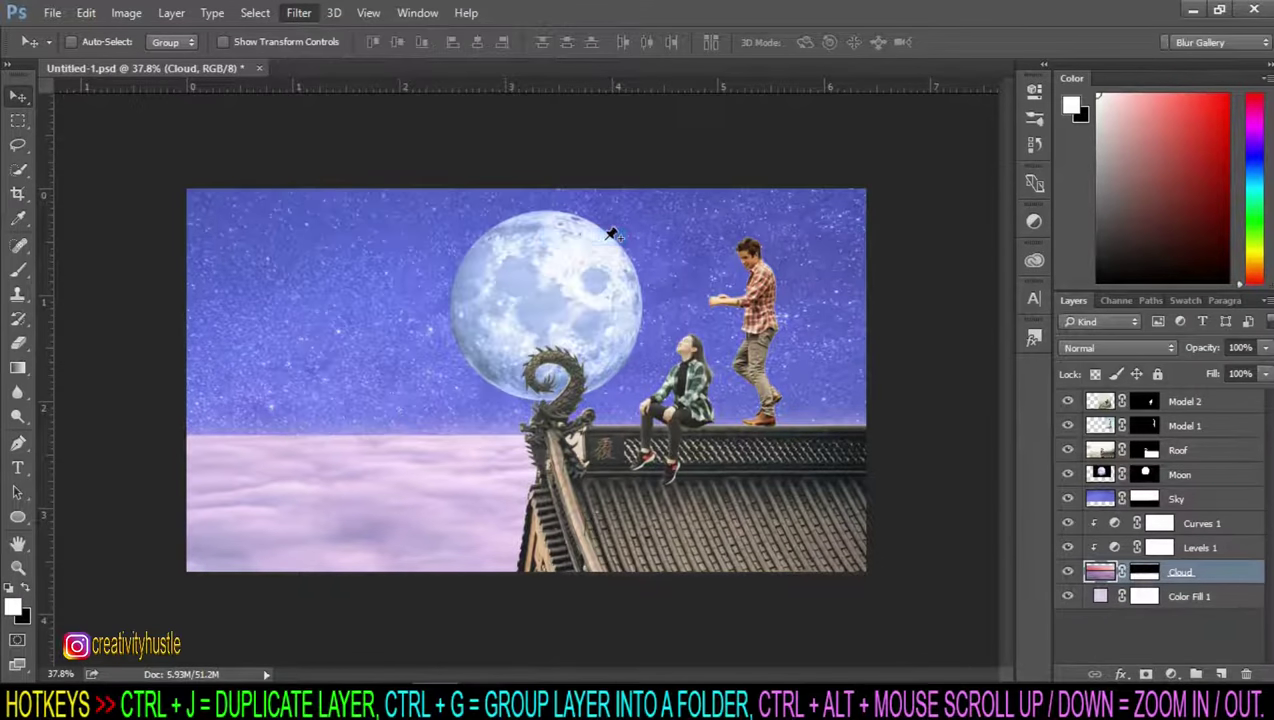
Step: Place three Field Blur pins down the cloud bank and adjust their blur strengths
mouse_move(537, 379)
left_mouse_down()
mouse_move(530, 578)
mouse_move(509, 536)
mouse_move(523, 567)
left_mouse_up()
left_click(520, 453)
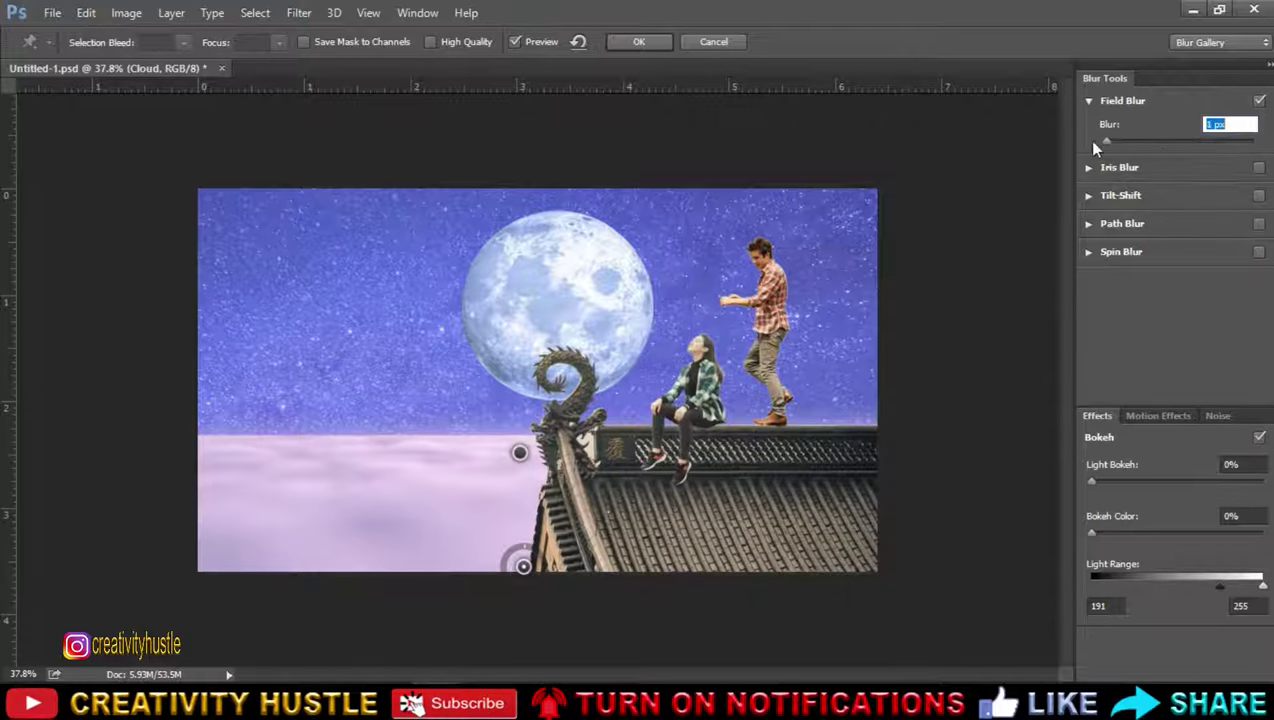
left_click_drag(1094, 147, 1084, 147)
left_click_drag(520, 455, 530, 448)
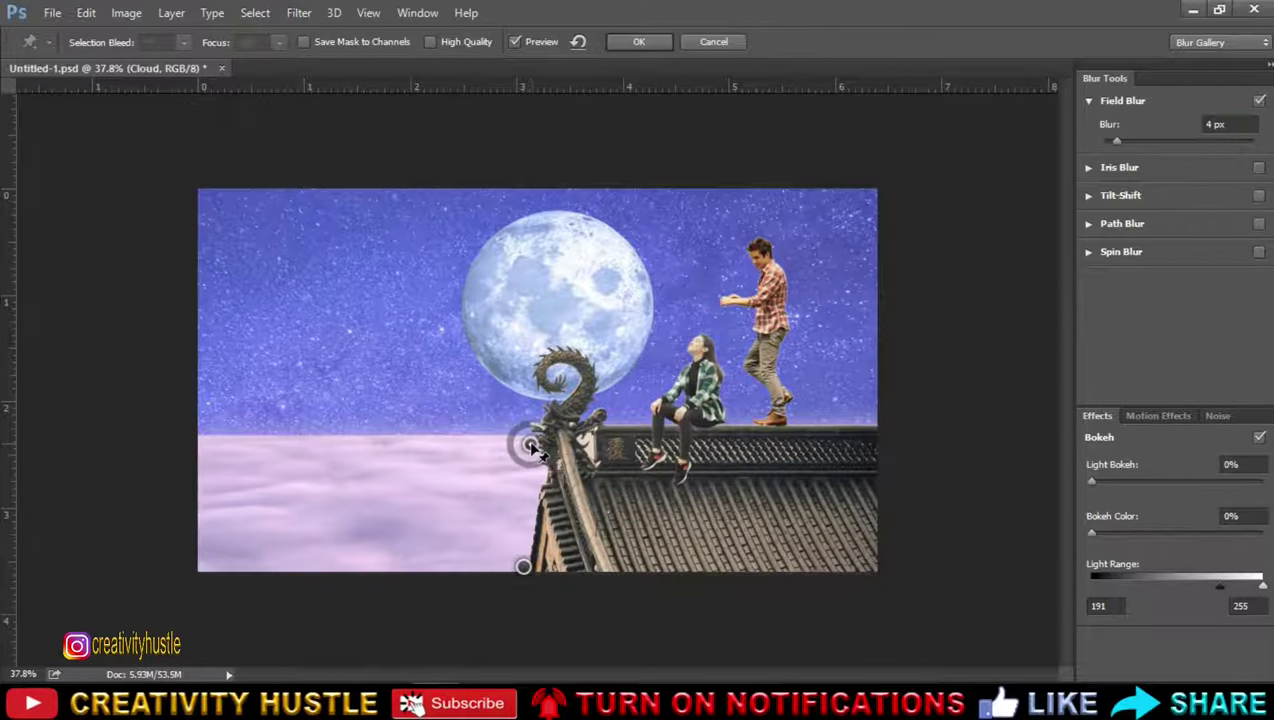
left_click_drag(1118, 143, 1127, 143)
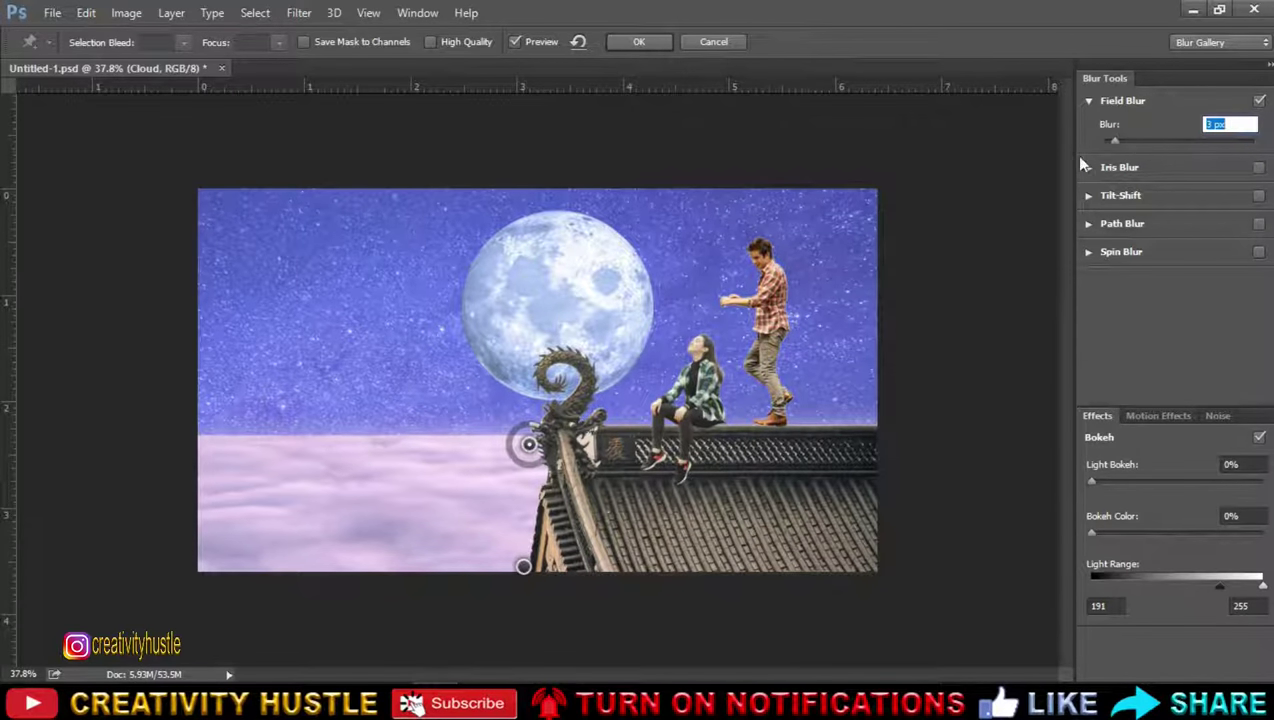
left_click(521, 505)
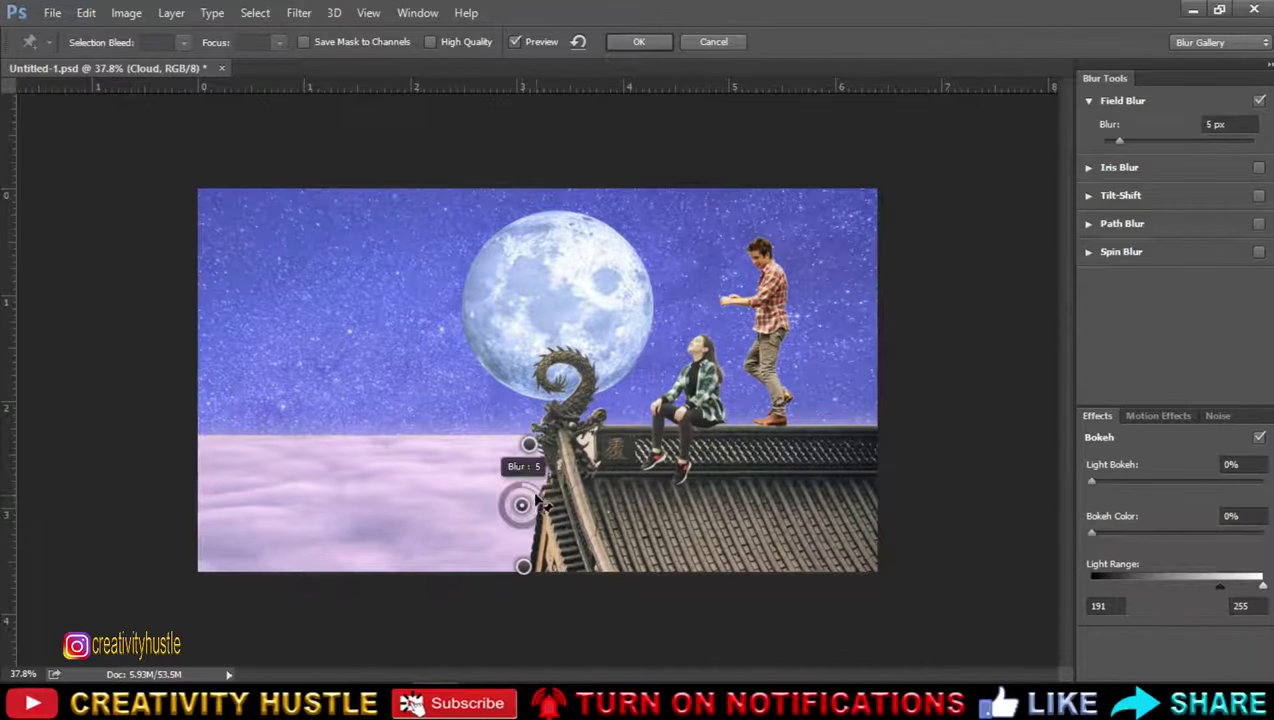
Step: Set the upper pin's blur to 8 px and apply the Field Blur to the clouds
left_click(528, 444)
type("8")
left_click(521, 505)
left_click(523, 566)
left_click(528, 445)
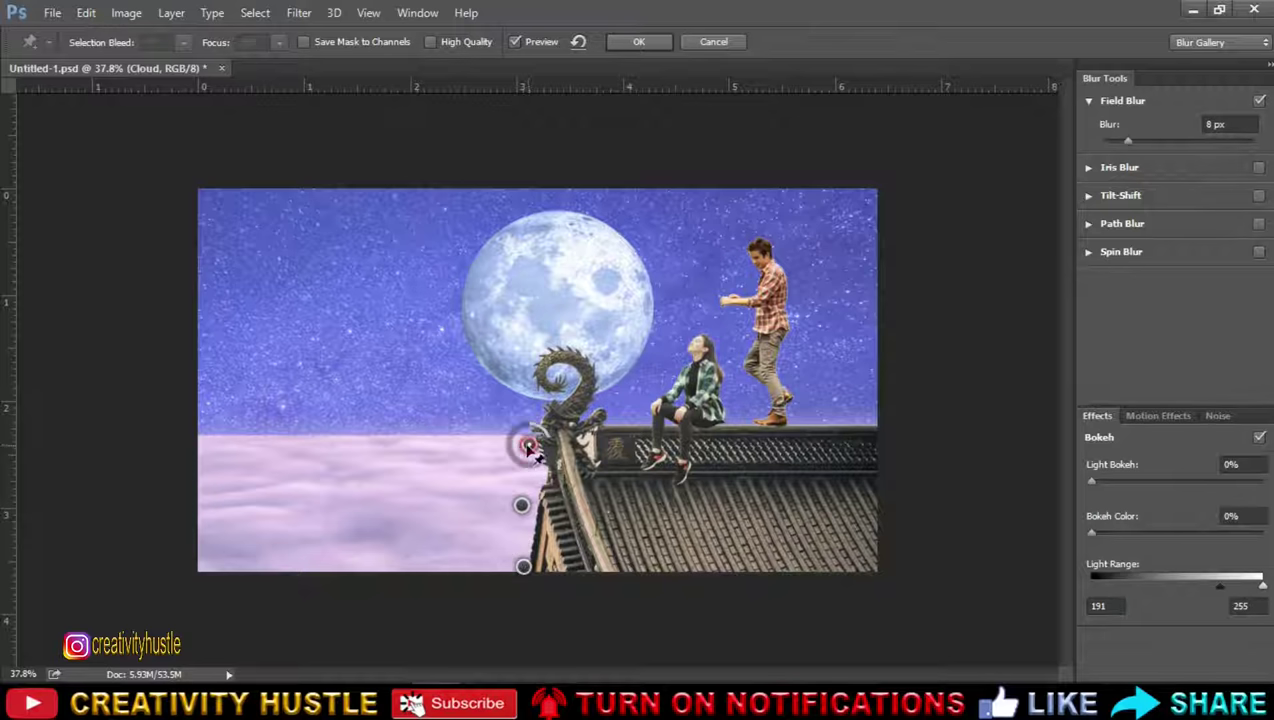
left_click(1220, 124)
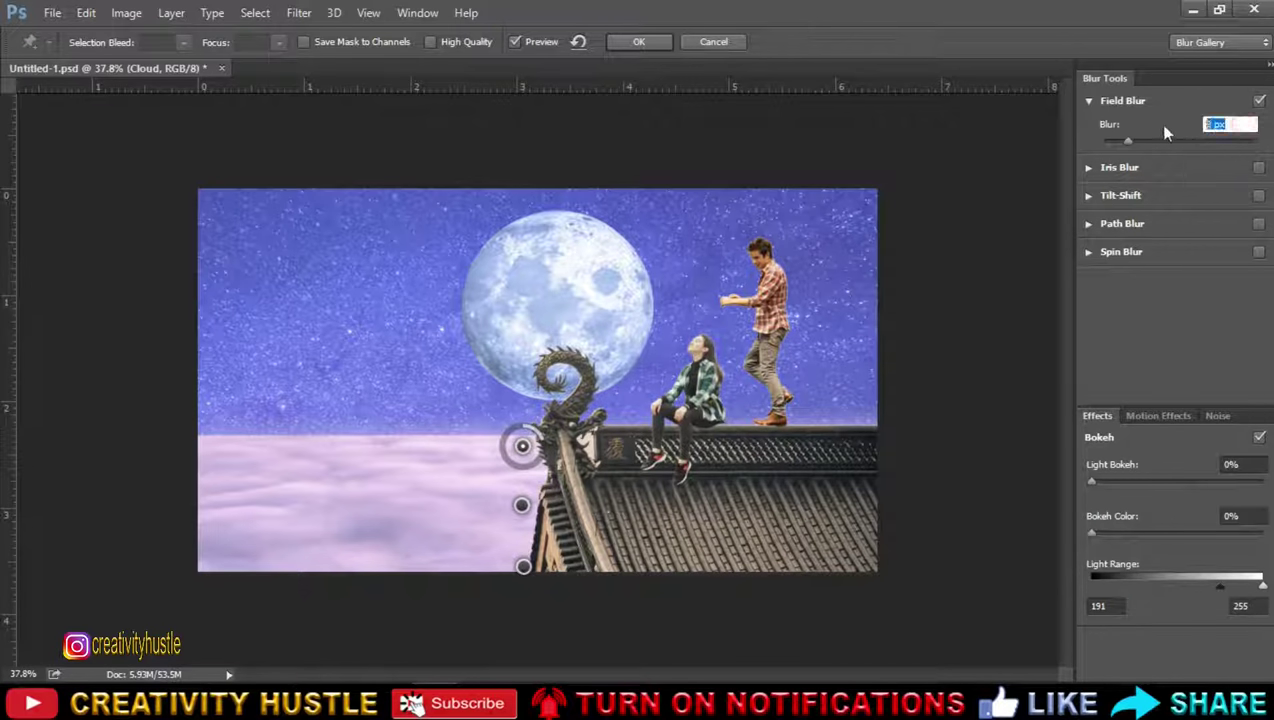
type("10")
left_click(638, 41)
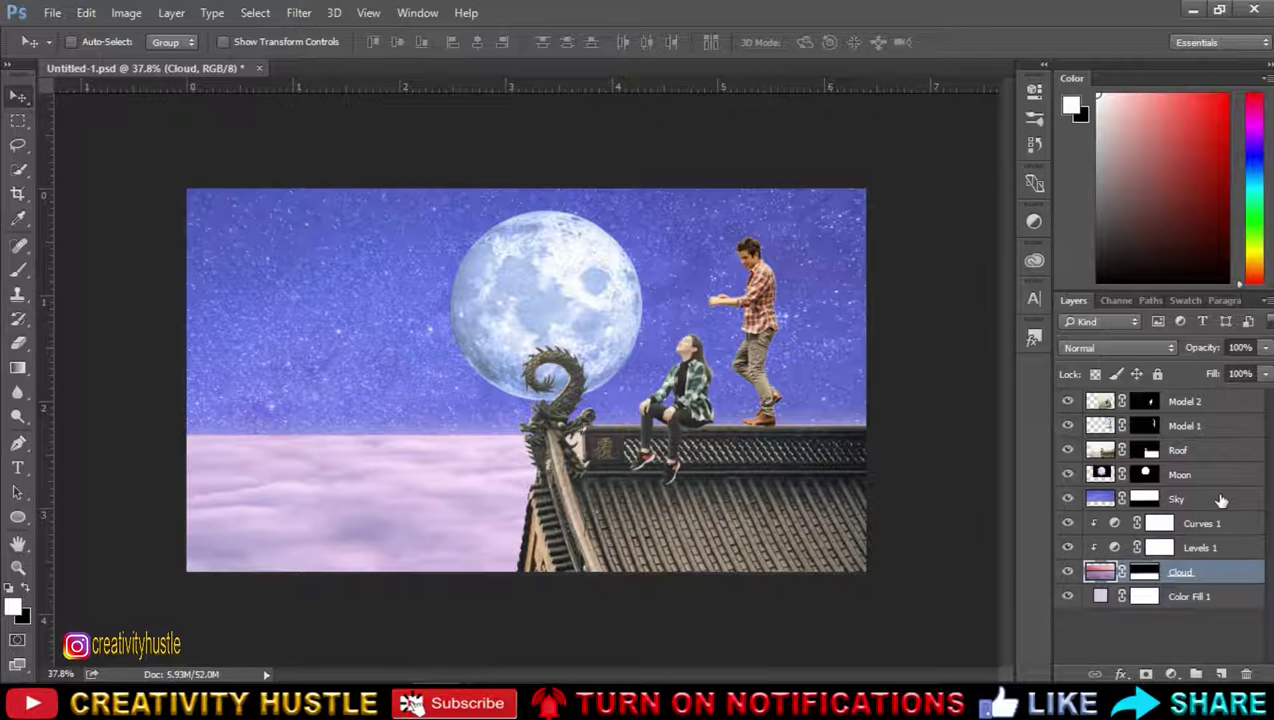
Step: Start a Field Blur on the Sky layer with pins at the top, moon and horizon
left_click(1221, 498)
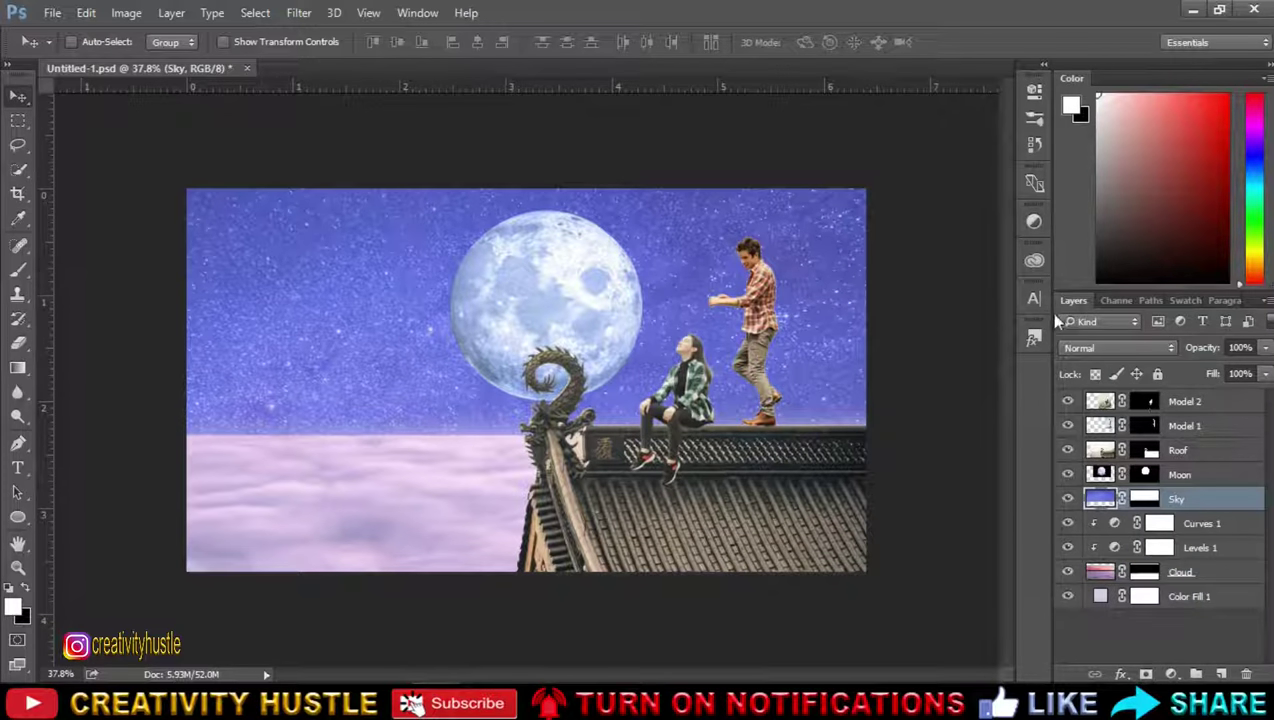
left_click(299, 12)
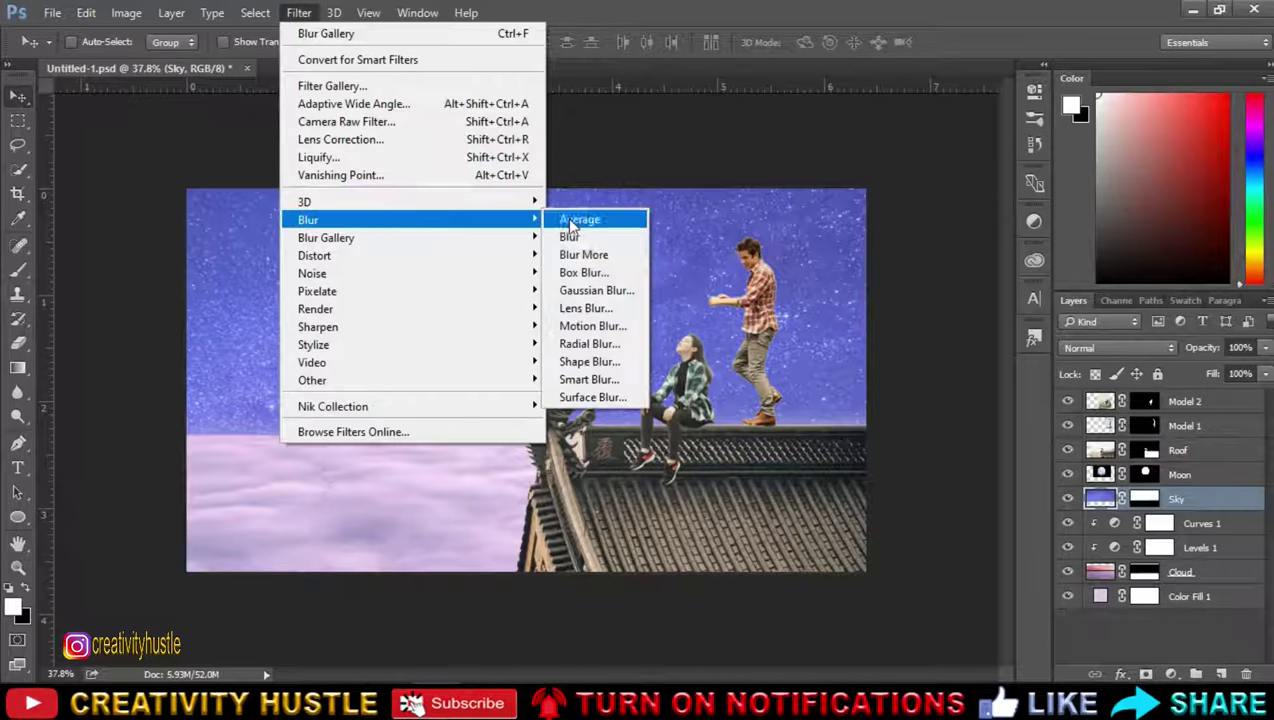
left_click(585, 237)
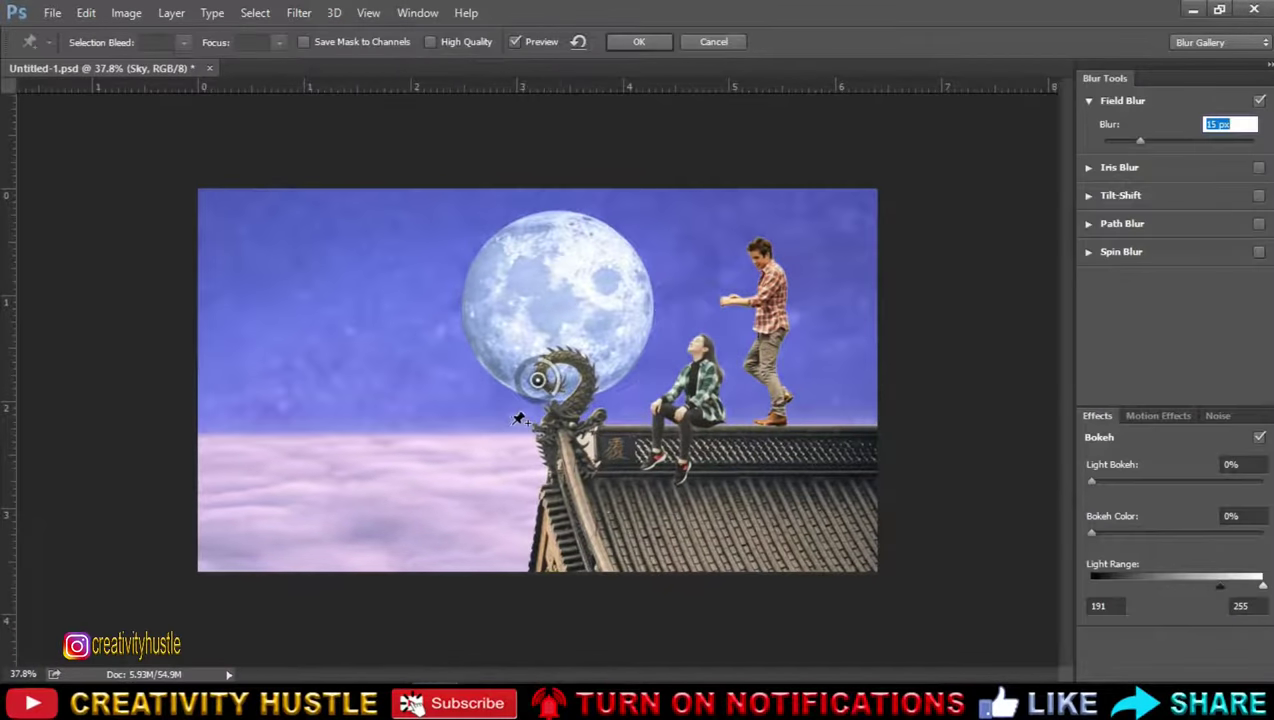
left_click(528, 196)
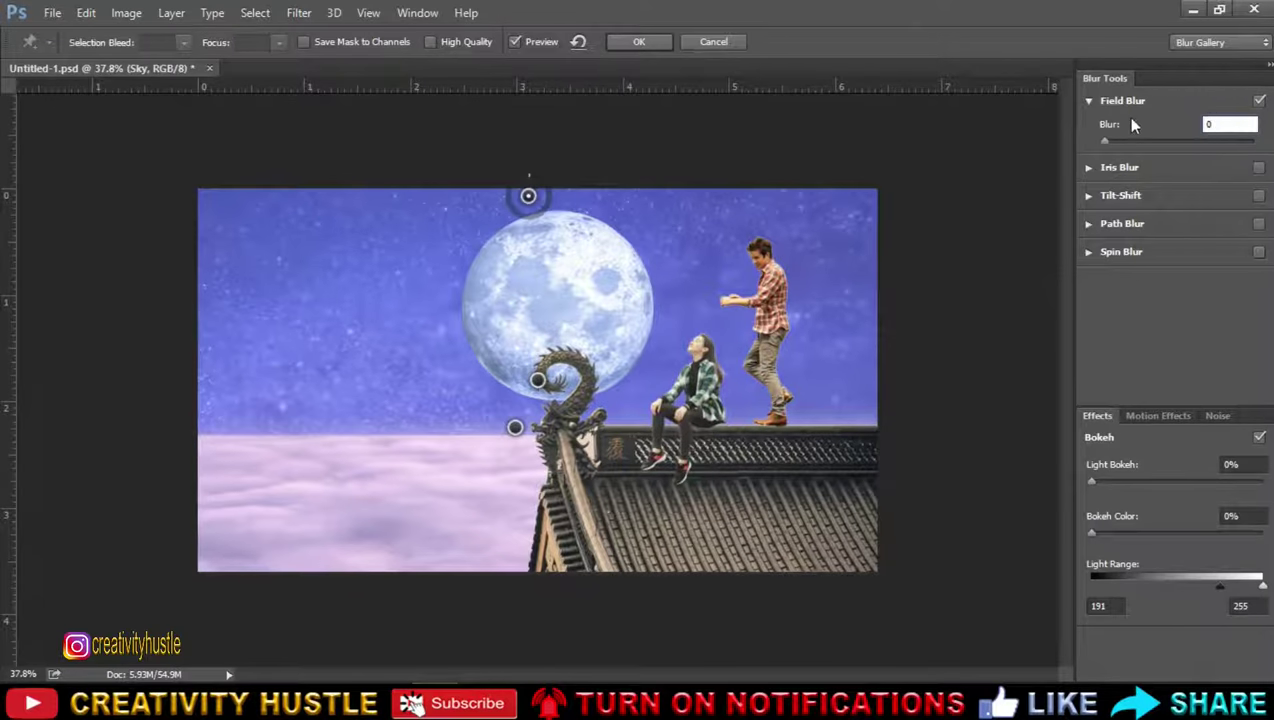
left_click(514, 333)
left_click_drag(533, 322, 545, 342)
left_click_drag(515, 427, 530, 428)
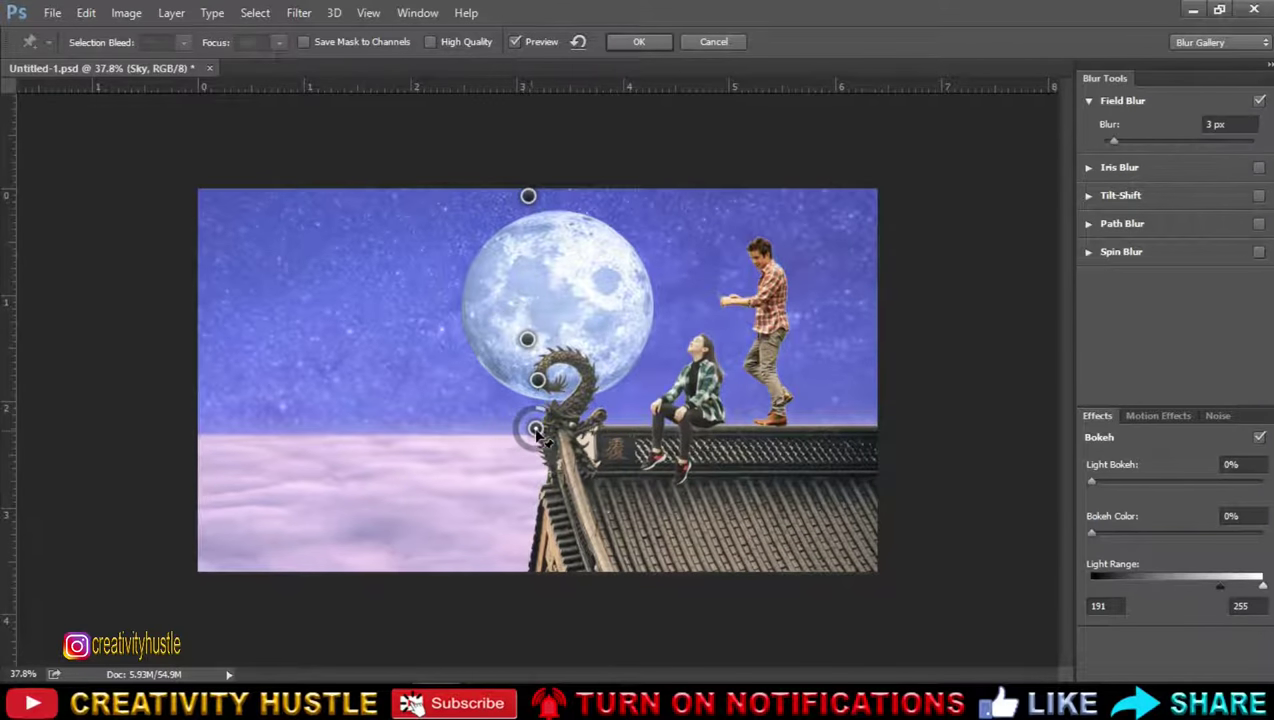
left_click_drag(514, 333, 530, 291)
left_click_drag(537, 380, 533, 397)
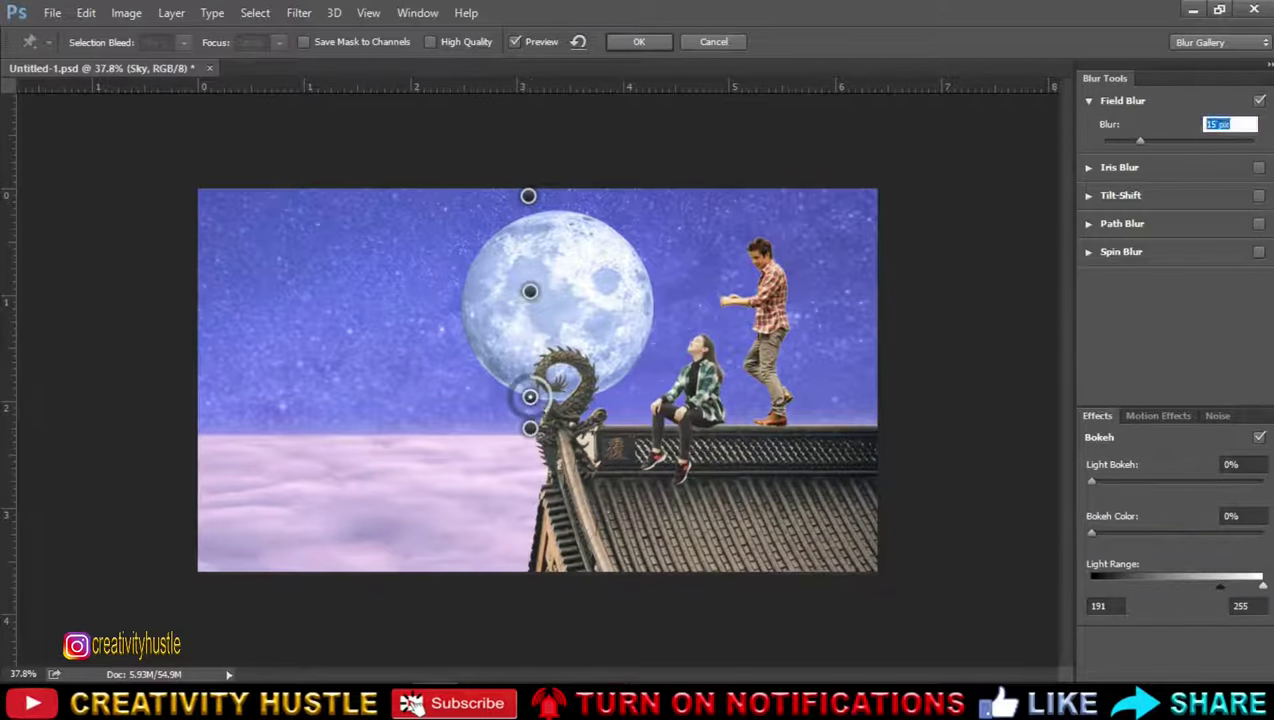
Step: Give the lowest pin 3 px blur, keep the top at 0, and apply
left_click_drag(1140, 141, 1134, 141)
double_click(1212, 124)
left_click(528, 196)
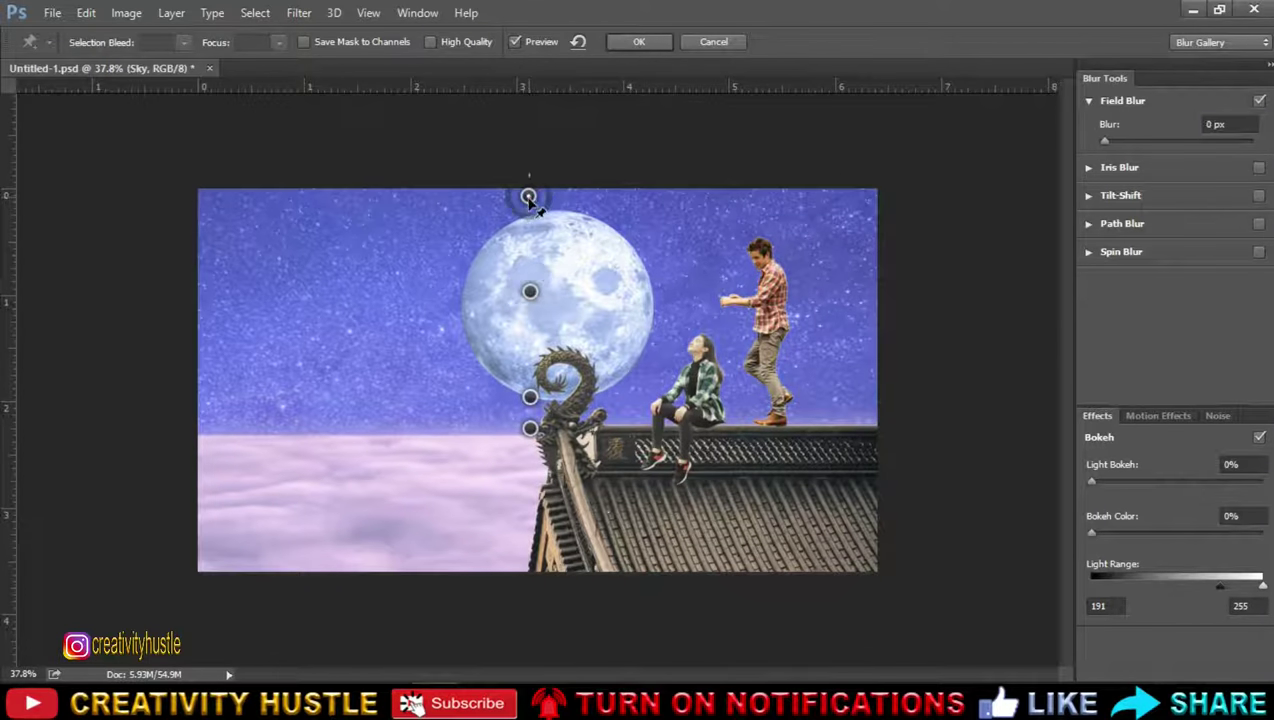
left_click(530, 397)
type("3")
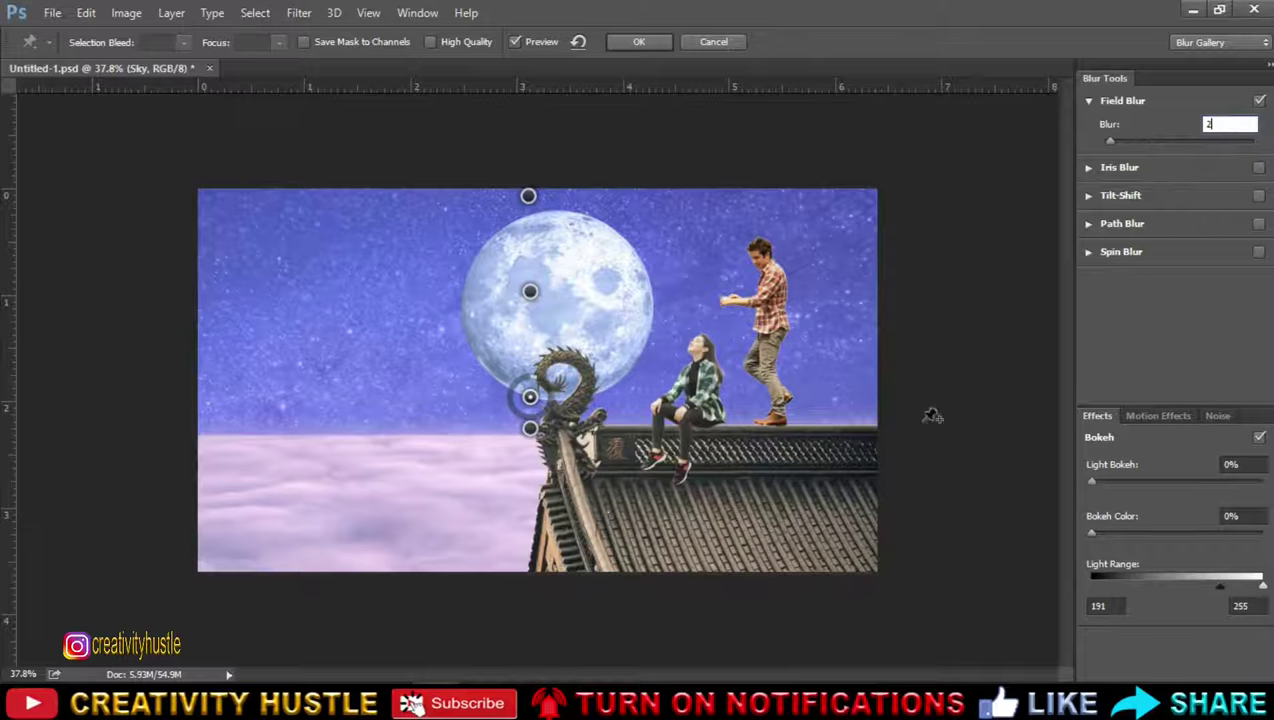
left_click(530, 429)
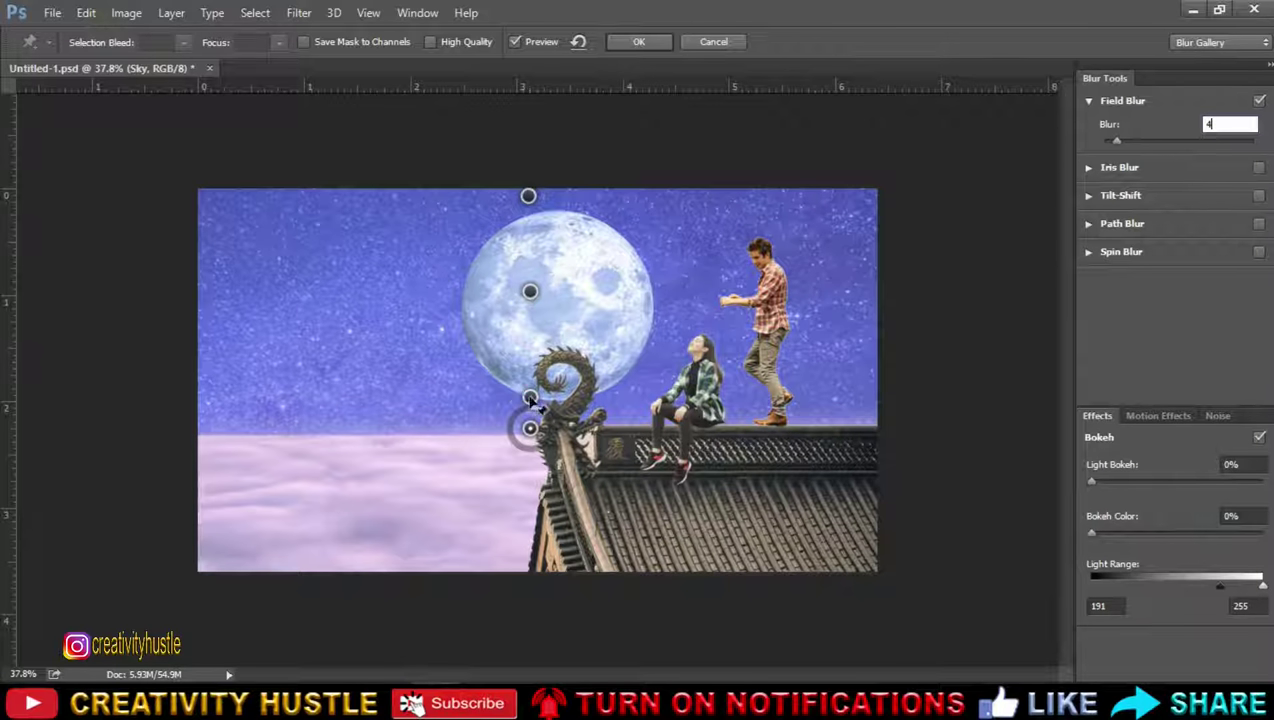
key("Return")
left_click(530, 291)
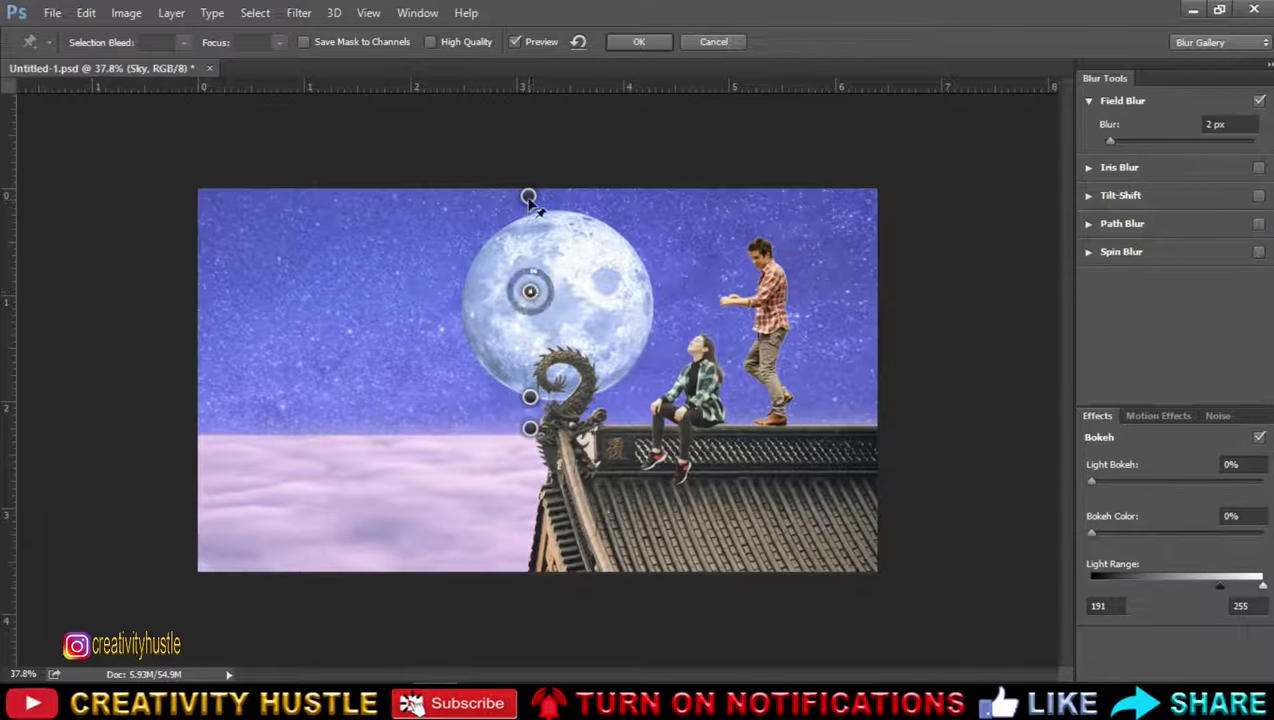
left_click(528, 196)
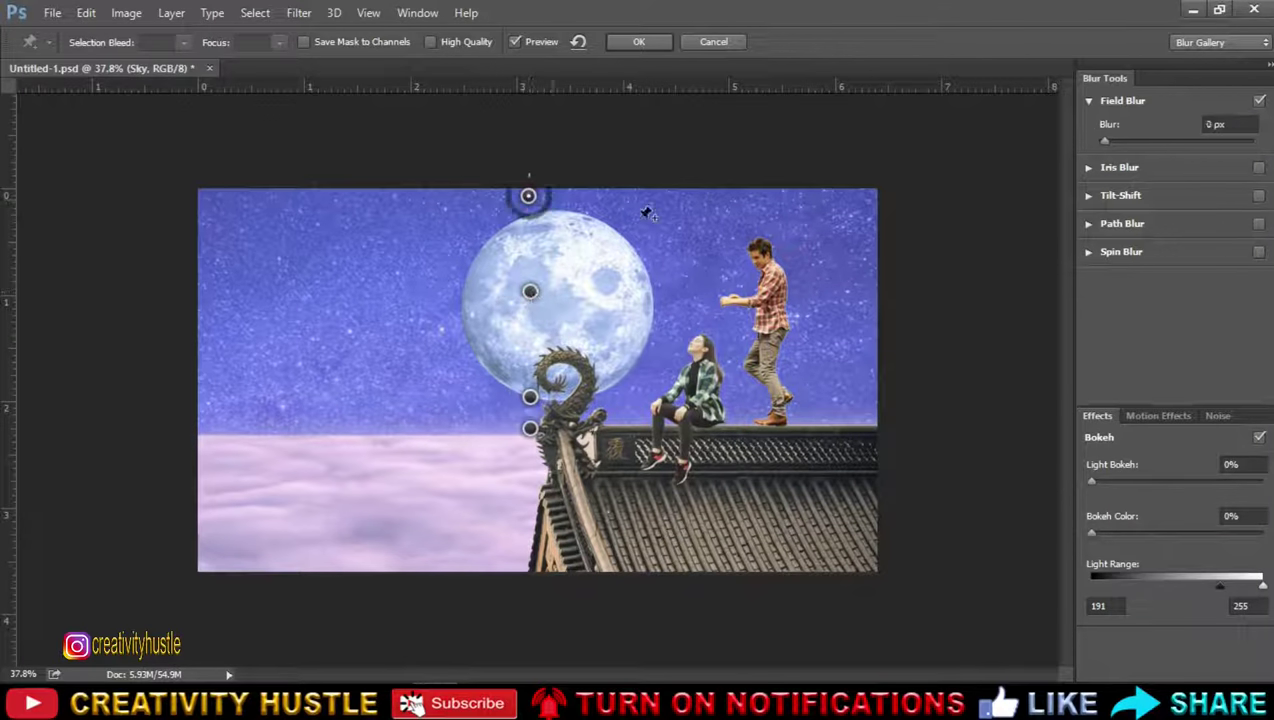
left_click(641, 41)
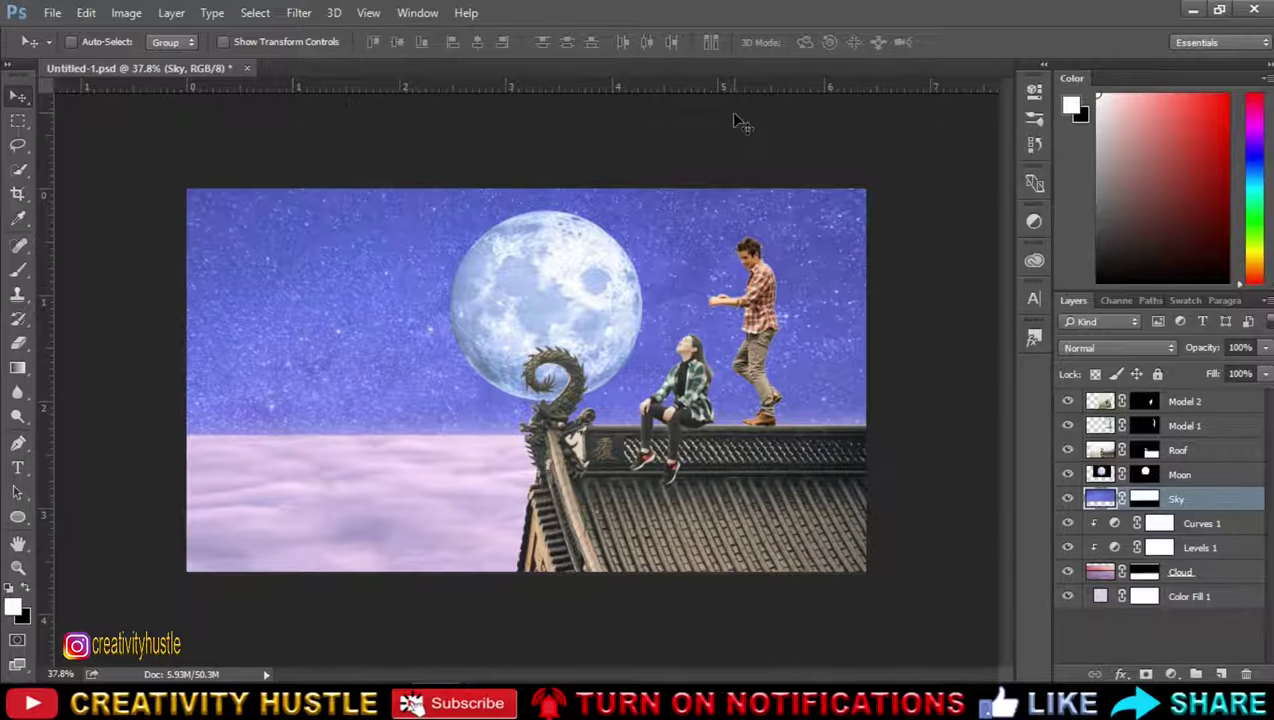
Step: Try black-to-white gradients on the Cloud layer mask, undoing the one that erased the clouds
left_click(1144, 499)
key("x")
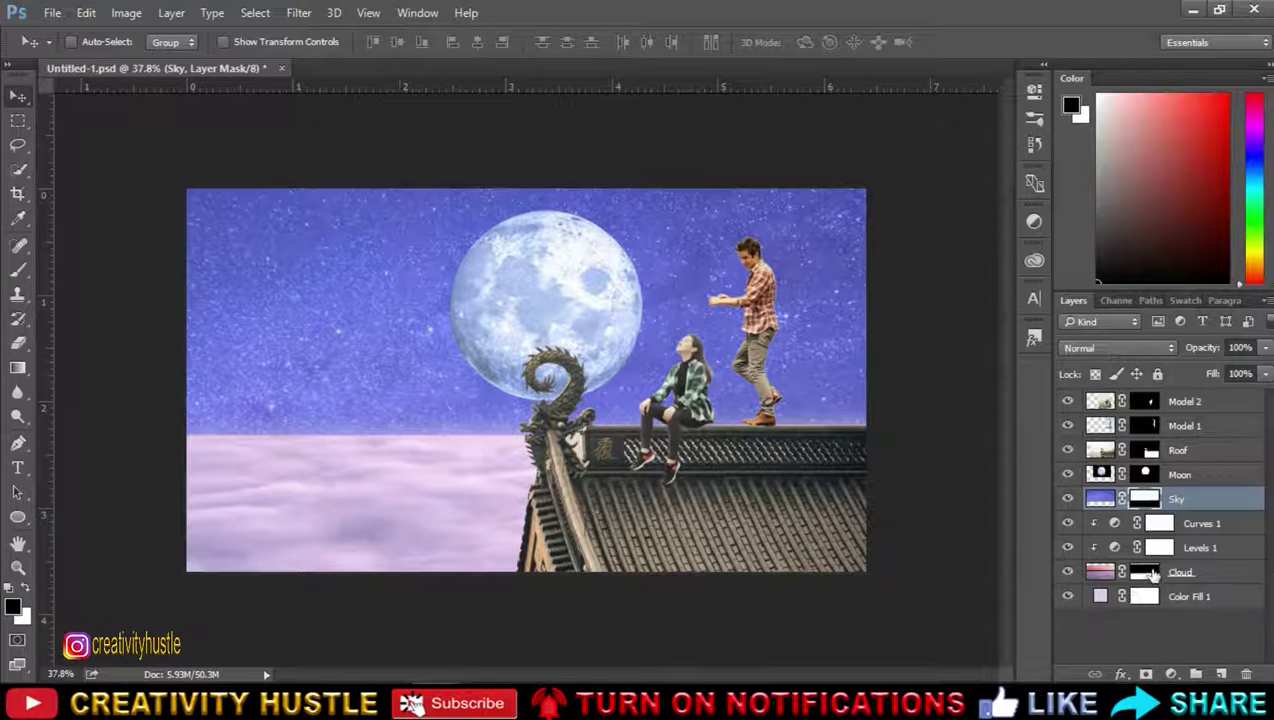
left_click(1145, 572)
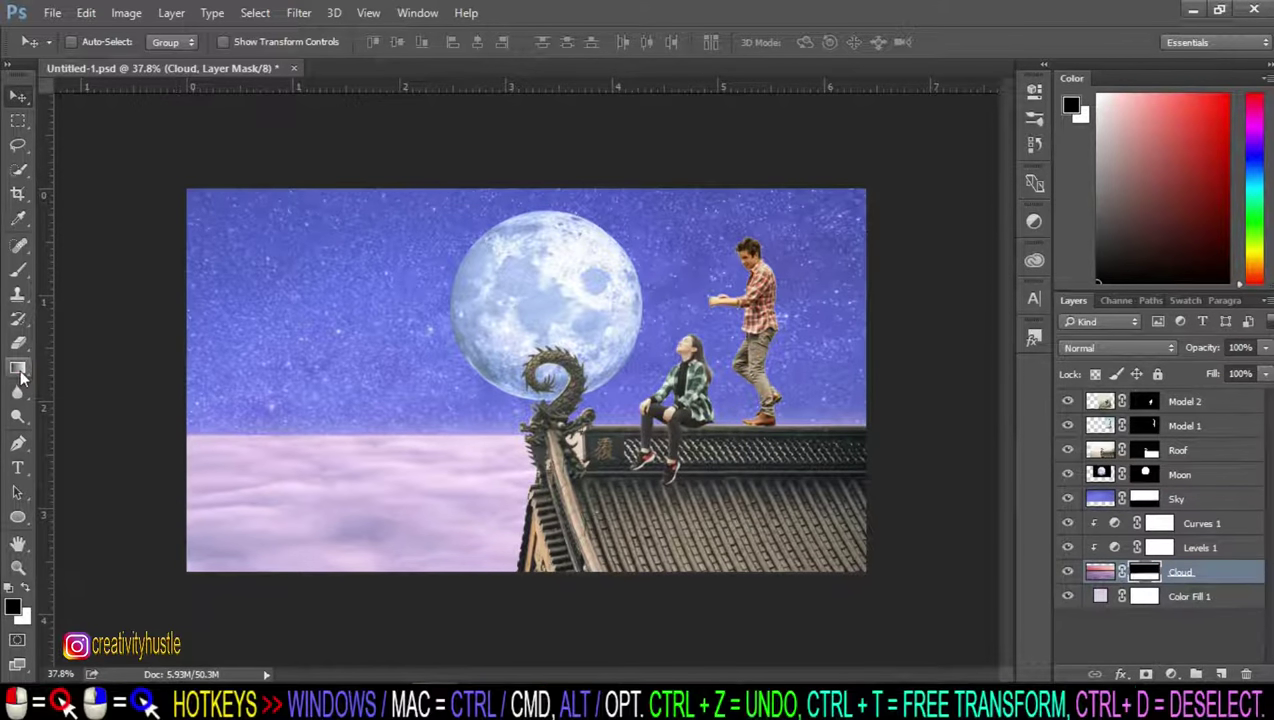
left_click_drag(17, 368, 90, 362)
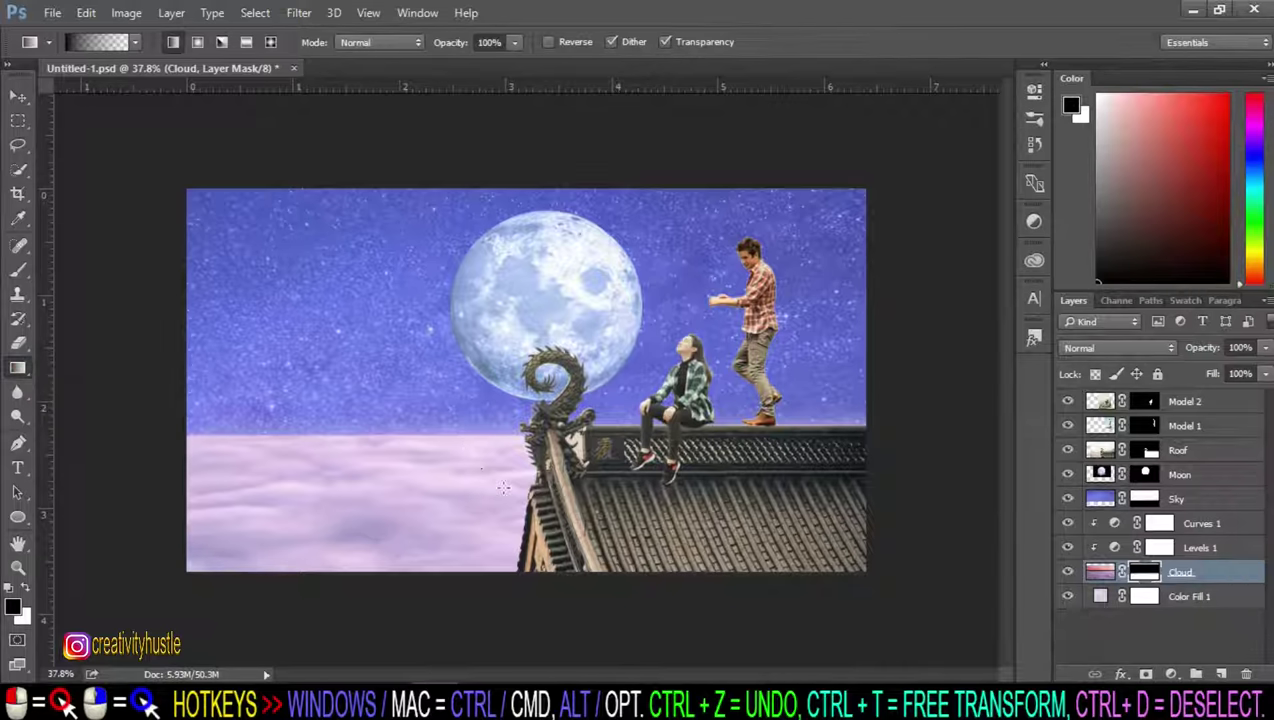
left_click_drag(510, 458, 511, 420)
key("ctrl+z")
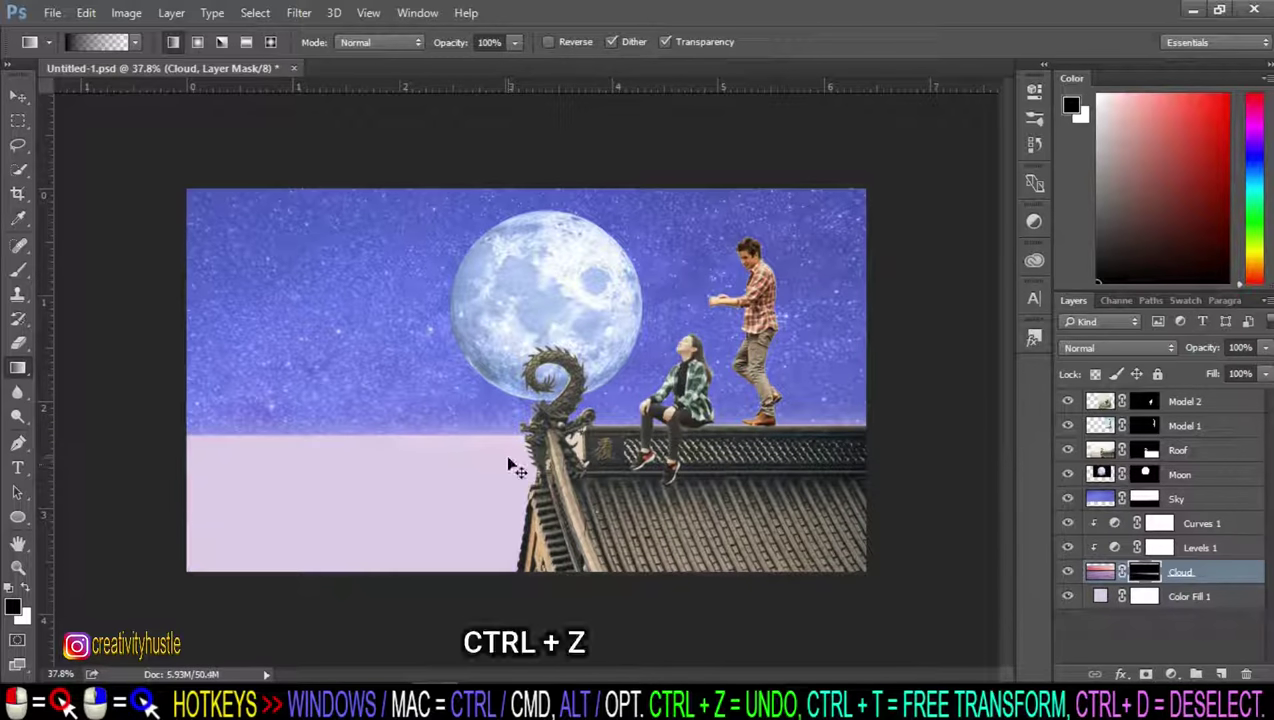
key("ctrl+z")
left_click_drag(506, 402, 506, 457)
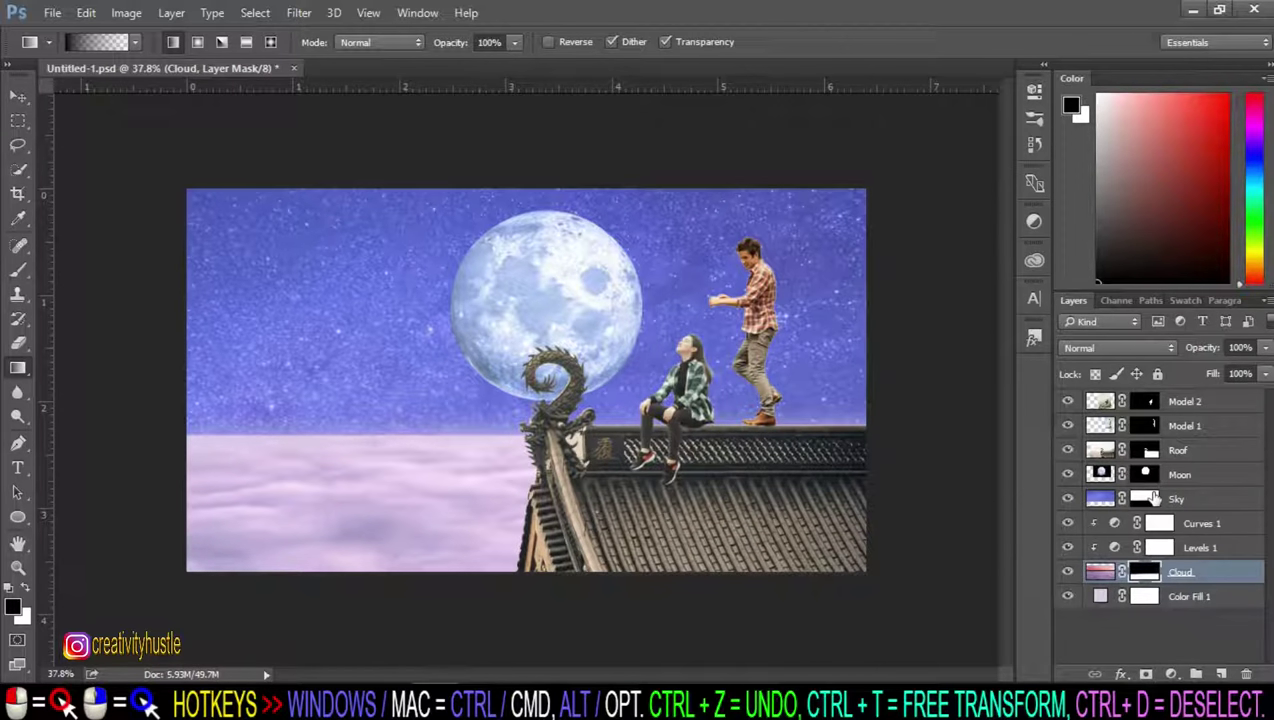
Step: Drag short gradients on the Sky mask to fade the stars into haze above the horizon
left_click(1150, 499)
left_click_drag(507, 422, 507, 466)
left_click_drag(410, 428, 410, 472)
left_click_drag(517, 424, 506, 490)
scroll(521, 405, "up", 1)
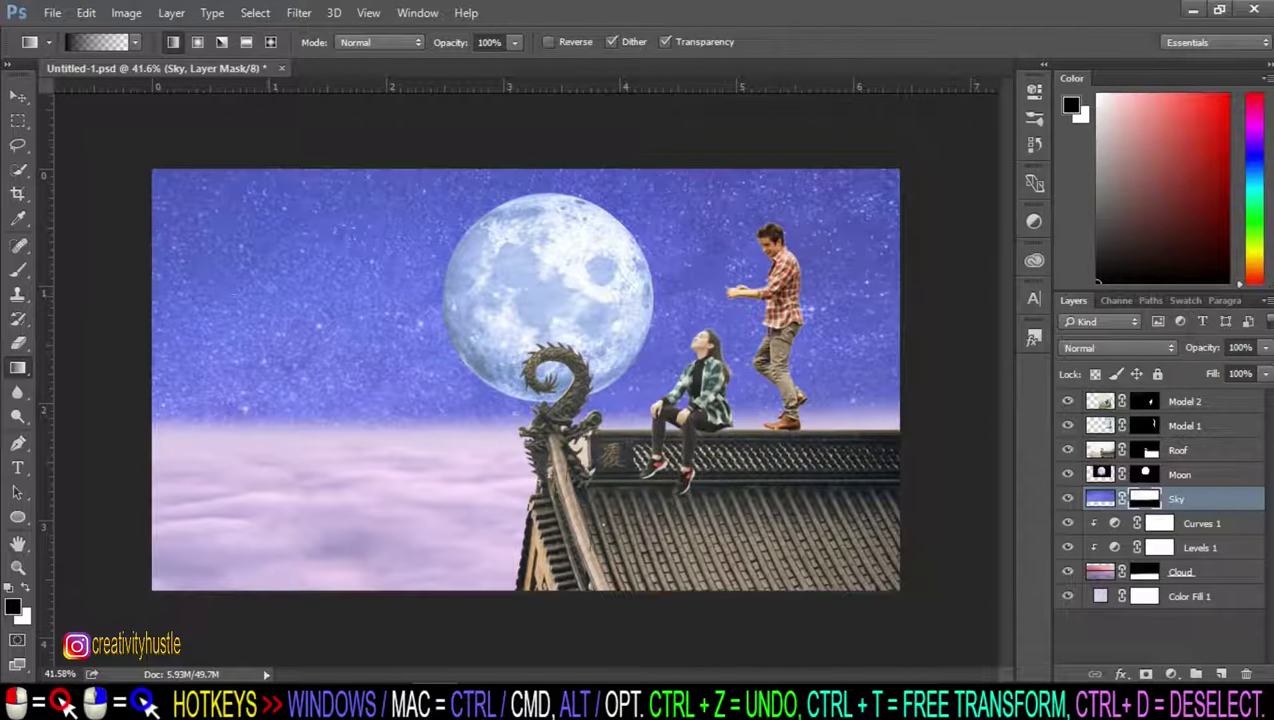
Step: Set up a soft Brush at 20% opacity and about 50 px size
left_click(19, 270)
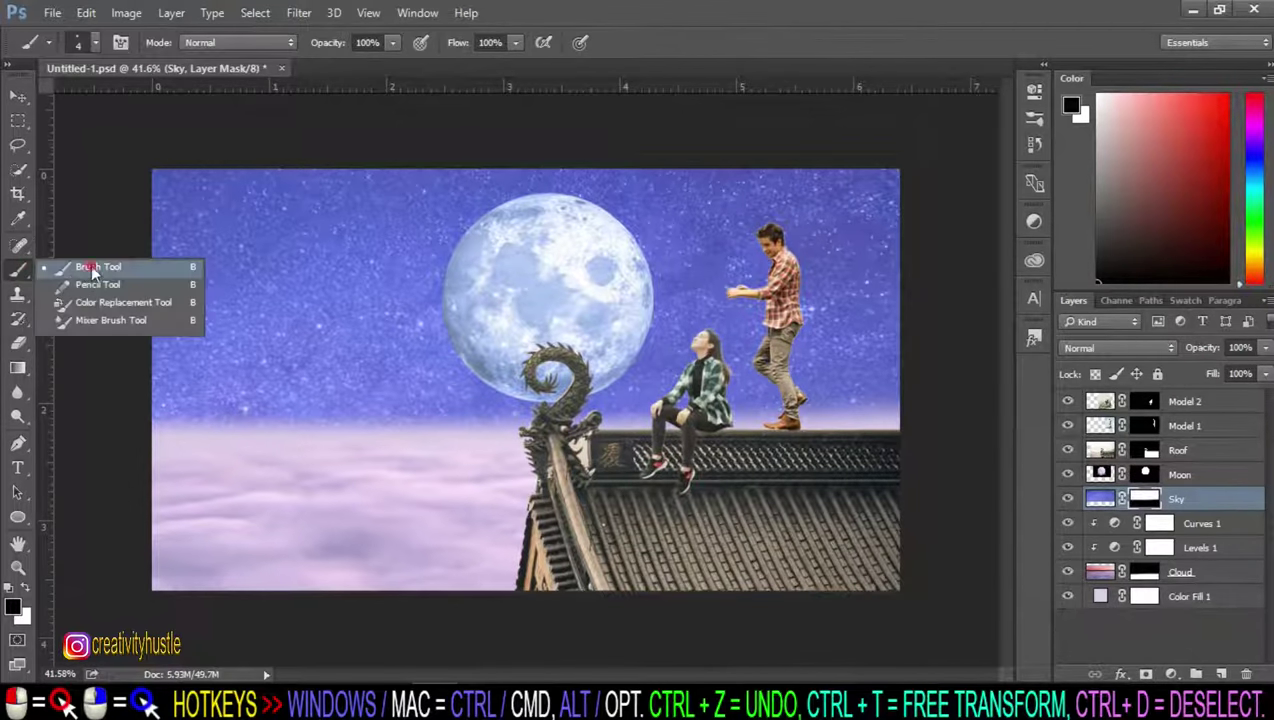
left_click(93, 270)
left_click(377, 42)
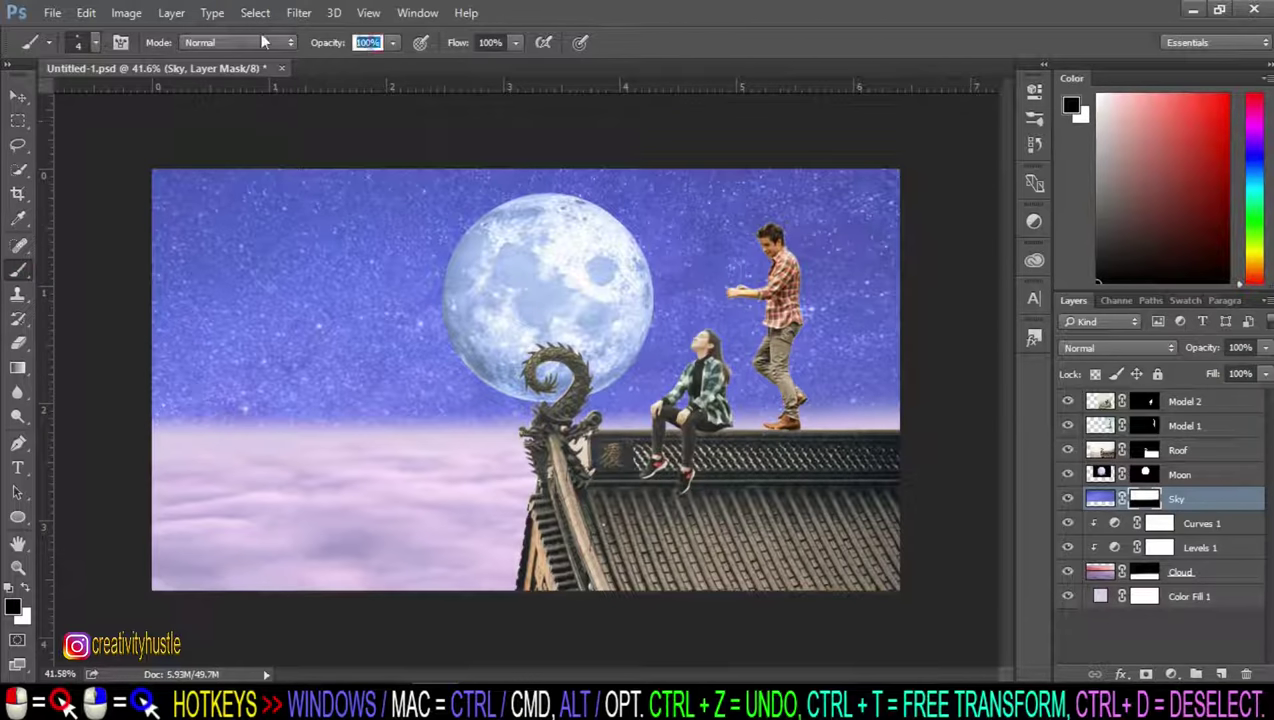
type("20")
left_click(1160, 498)
left_click(96, 44)
left_click_drag(106, 97, 133, 103)
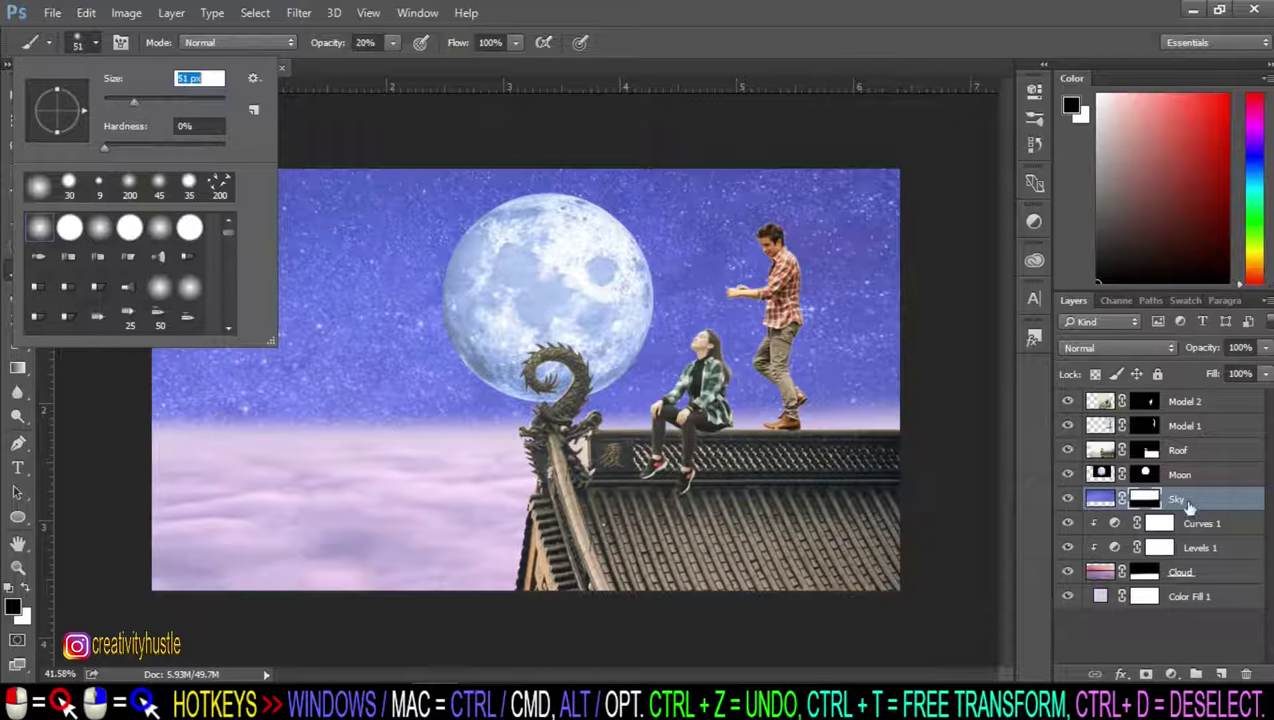
left_click(1148, 498)
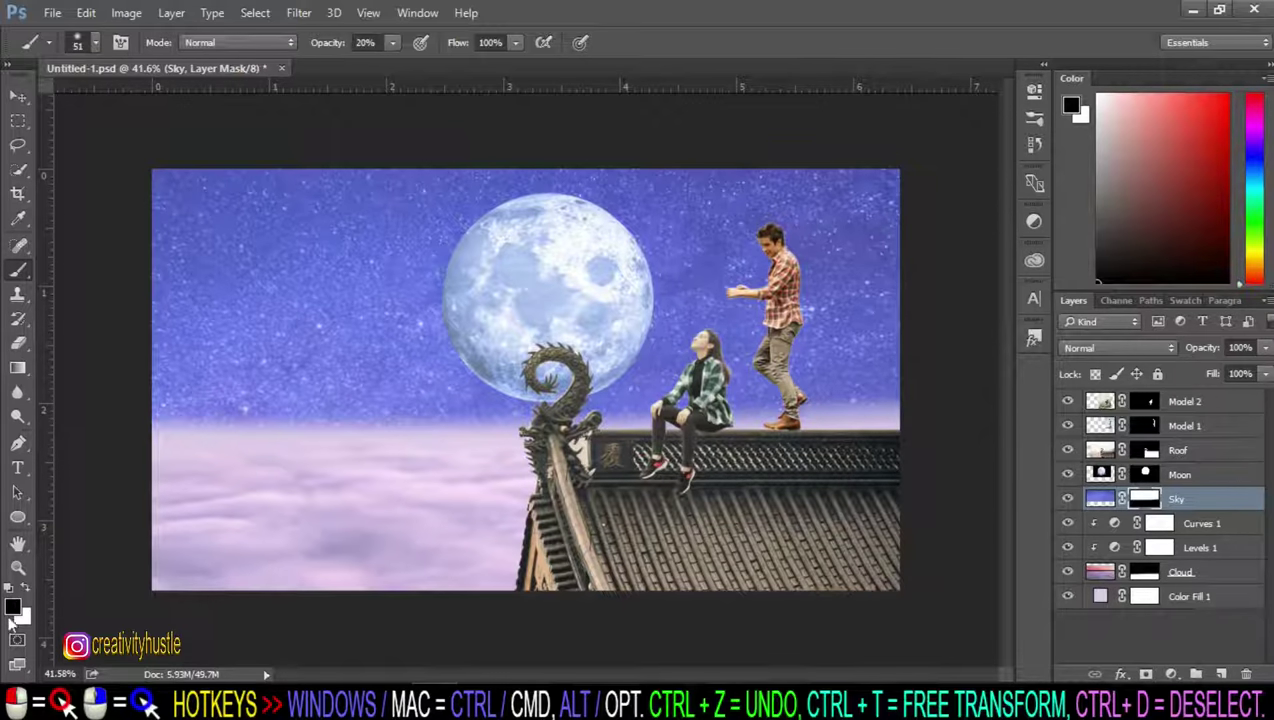
Step: Enlarge the brush to 125 px and paint black on the Sky mask near the horizon
left_click(25, 587)
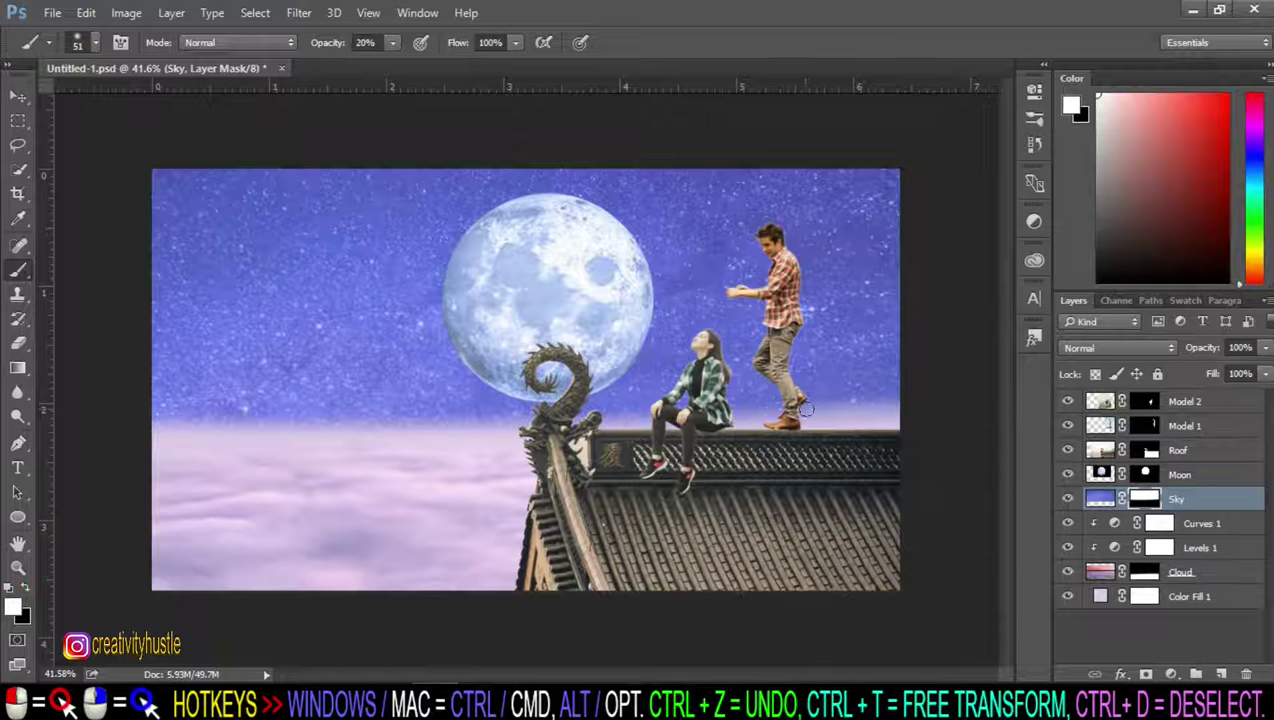
key("bracketright")
key("bracketright")
key("bracketright")
key("x")
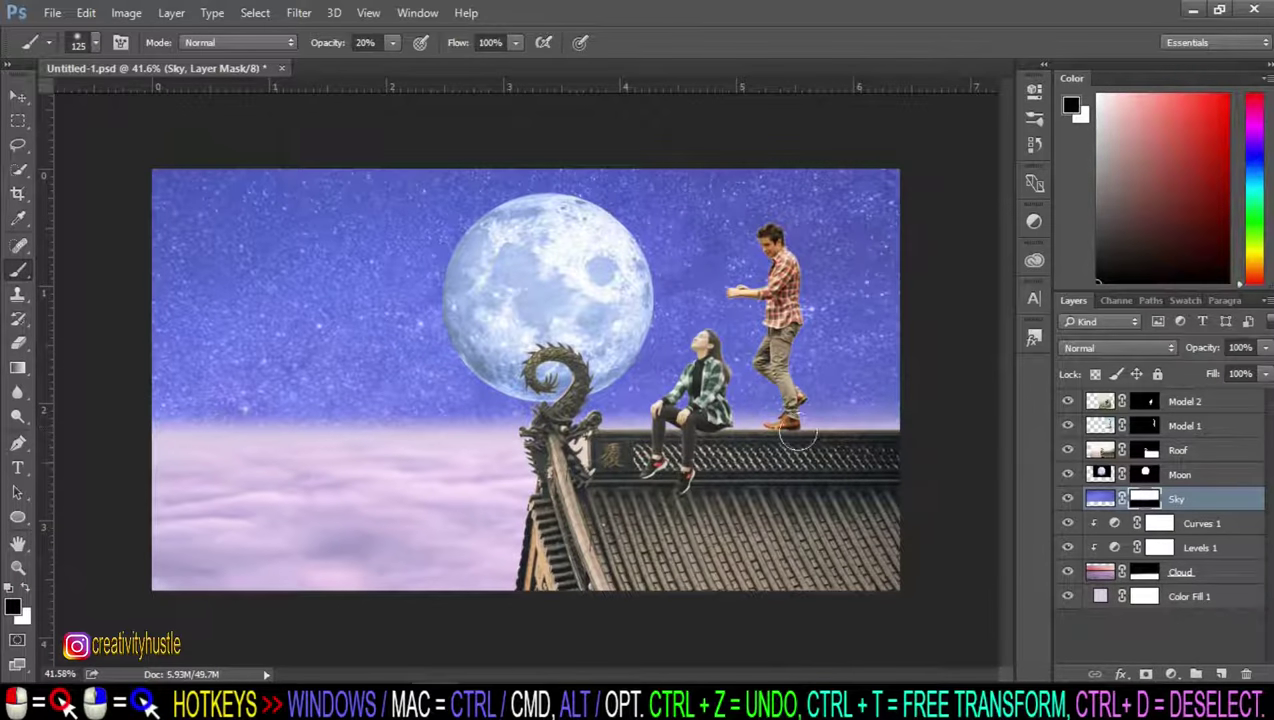
key("x")
key("x")
scroll(765, 445, "down", 2)
scroll(950, 465, "up", 3)
scroll(950, 455, "down", 3)
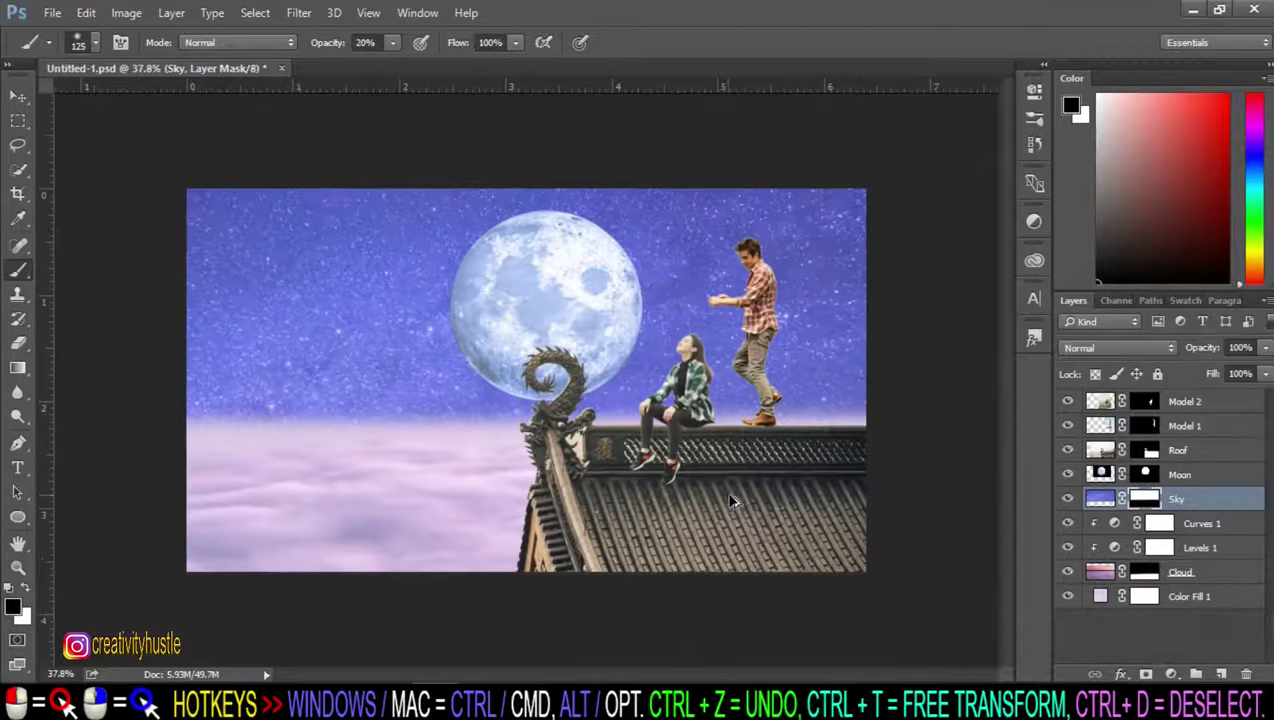
scroll(745, 490, "down", 1)
scroll(800, 488, "down", 1)
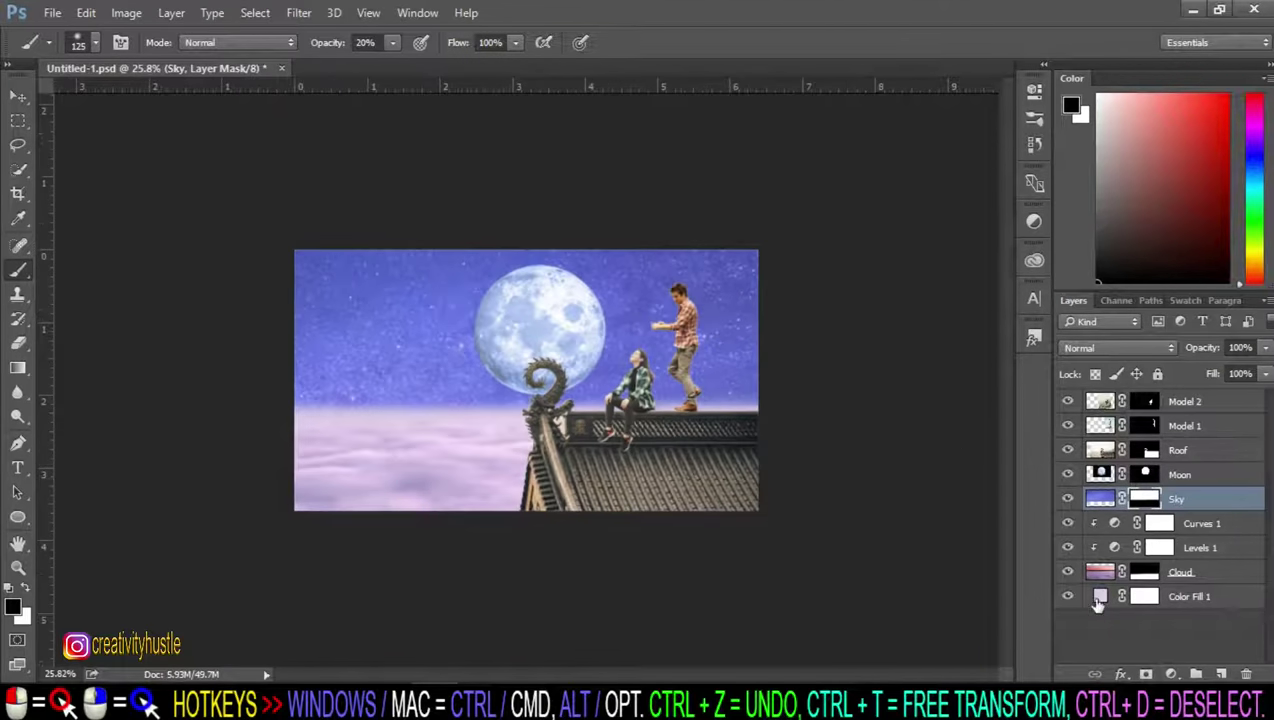
Step: Recolour the Color Fill 1 background to pale lilac #d9c4ec and reselect the Sky layer
double_click(1100, 598)
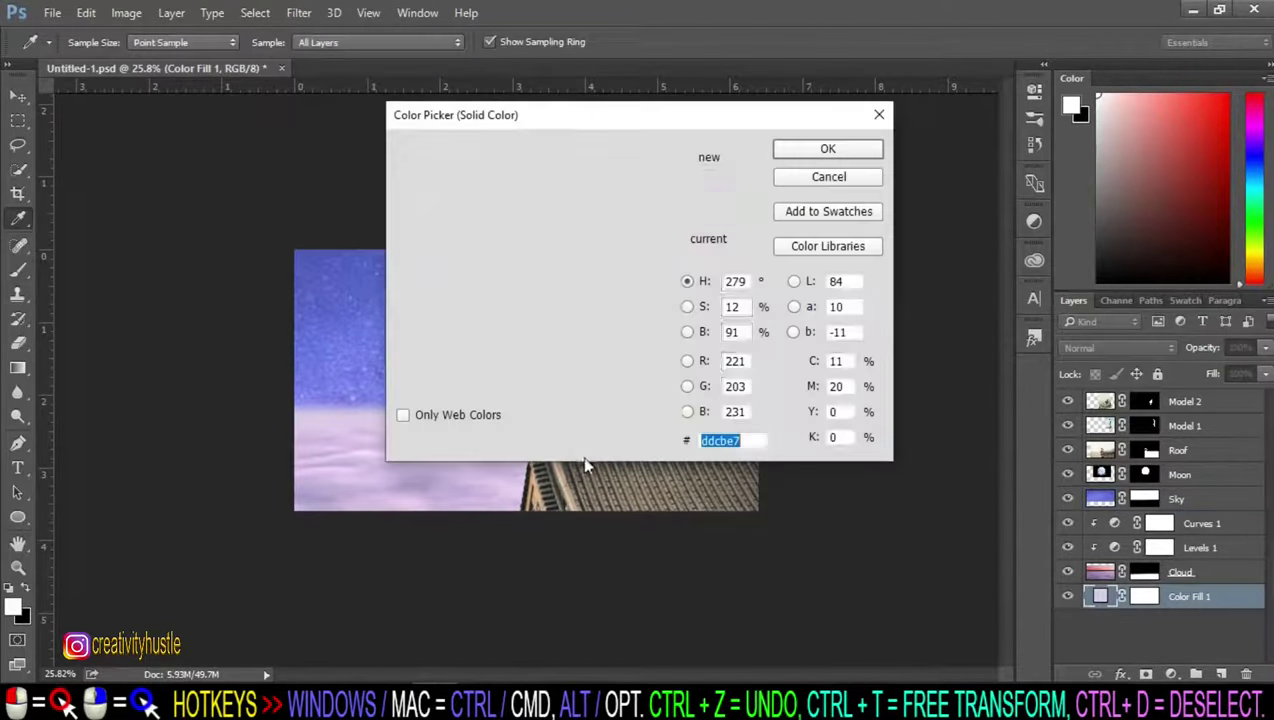
left_click_drag(426, 450, 455, 461)
left_click(609, 190)
left_click_drag(609, 190, 627, 185)
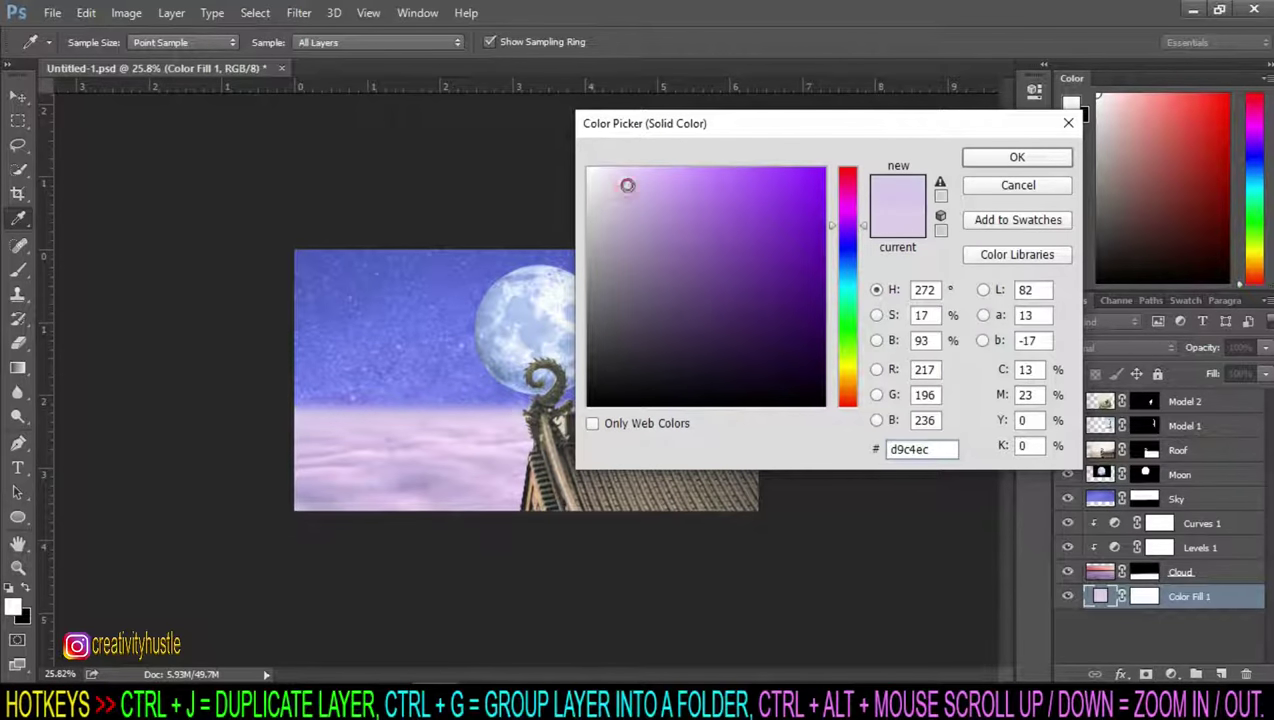
left_click(1010, 157)
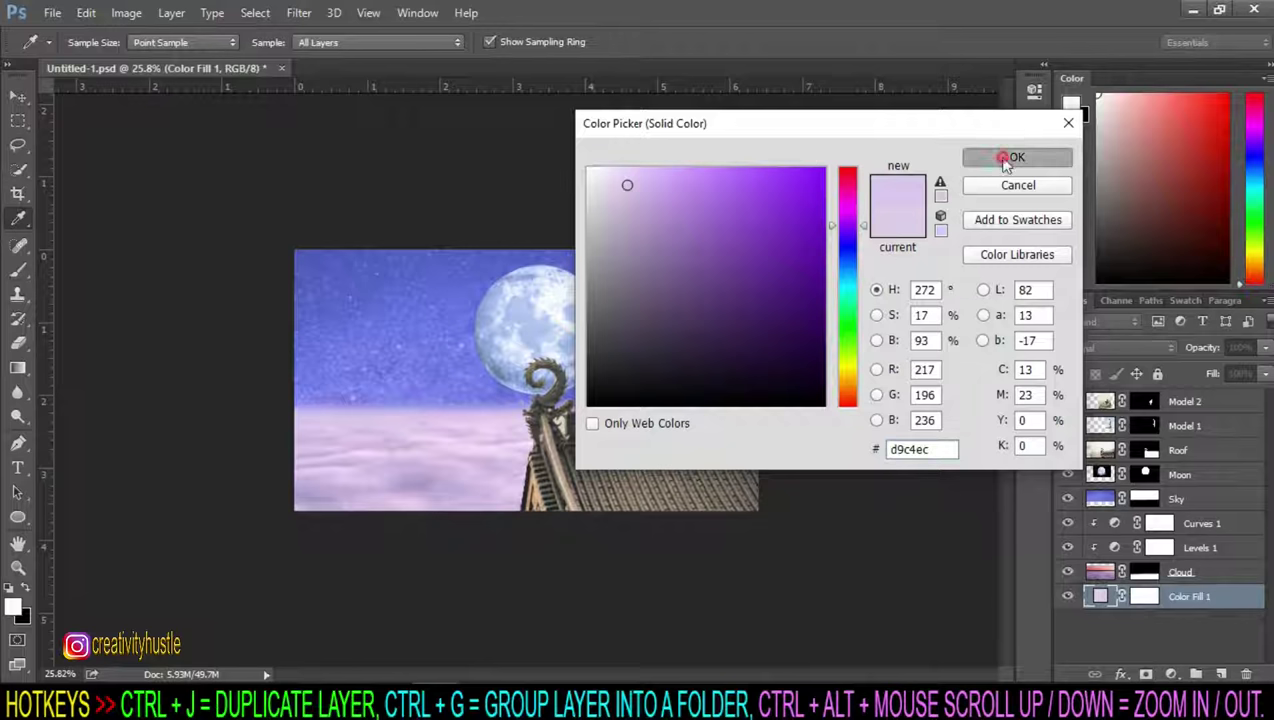
scroll(446, 450, "up", 1)
scroll(446, 450, "up", 1)
scroll(532, 452, "down", 1)
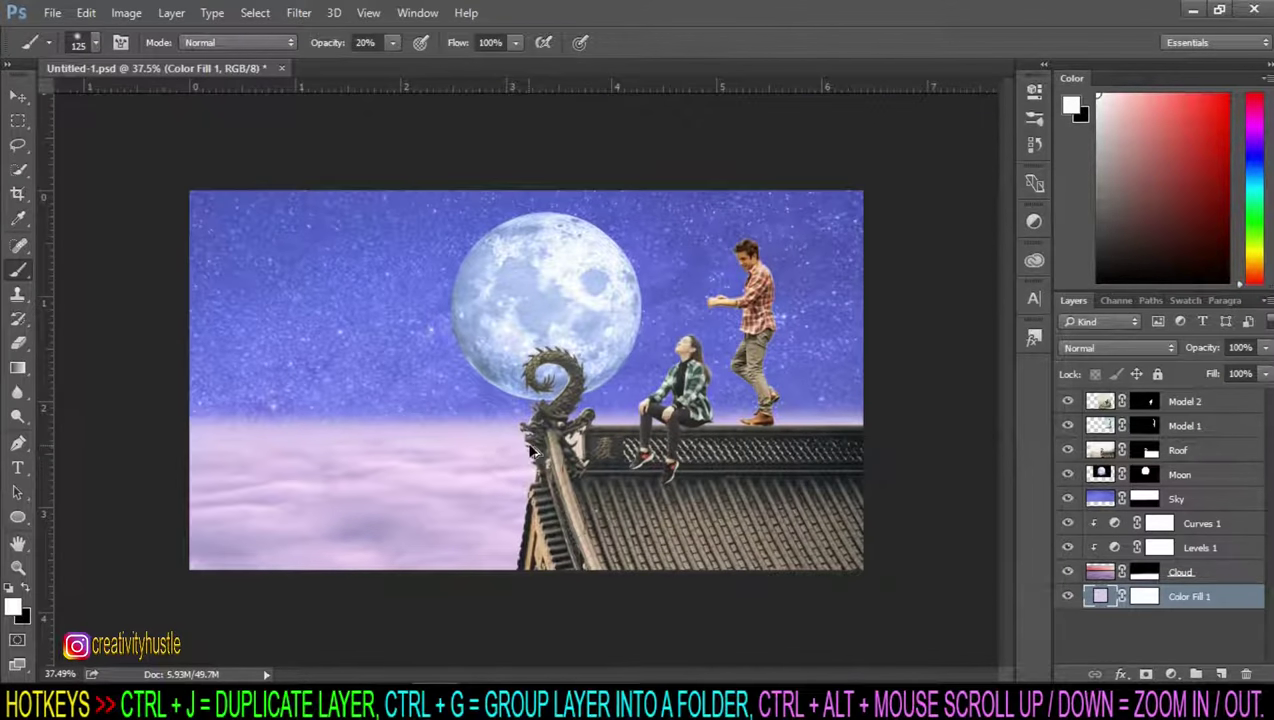
left_click(1240, 500)
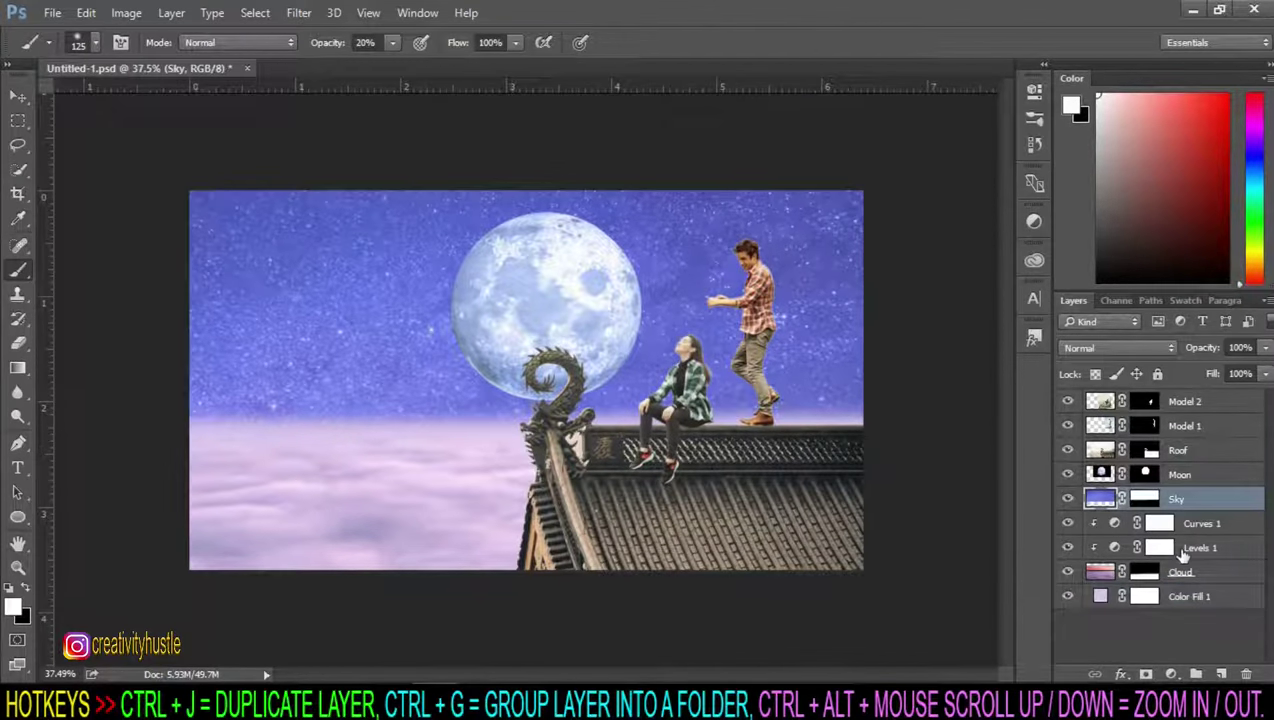
Step: Add a Brightness/Contrast layer clipped to Sky with brightness -20 and contrast 10
left_click(1171, 674)
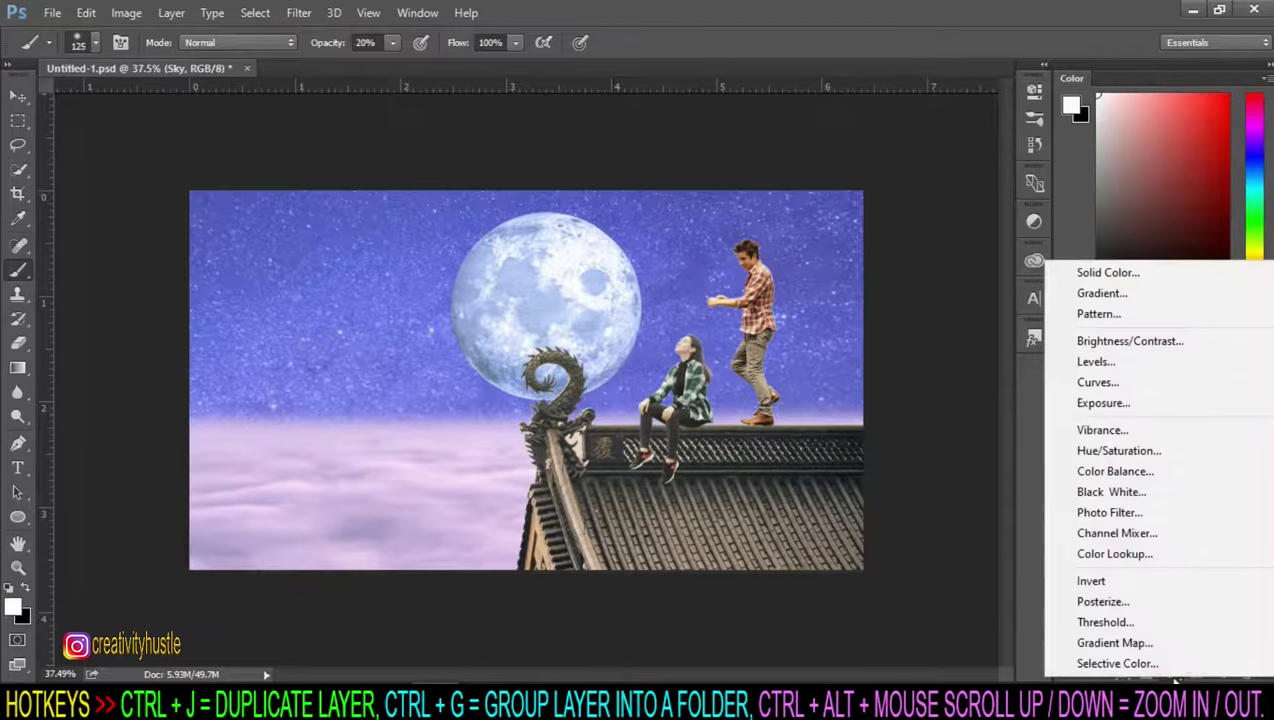
left_click(1160, 341)
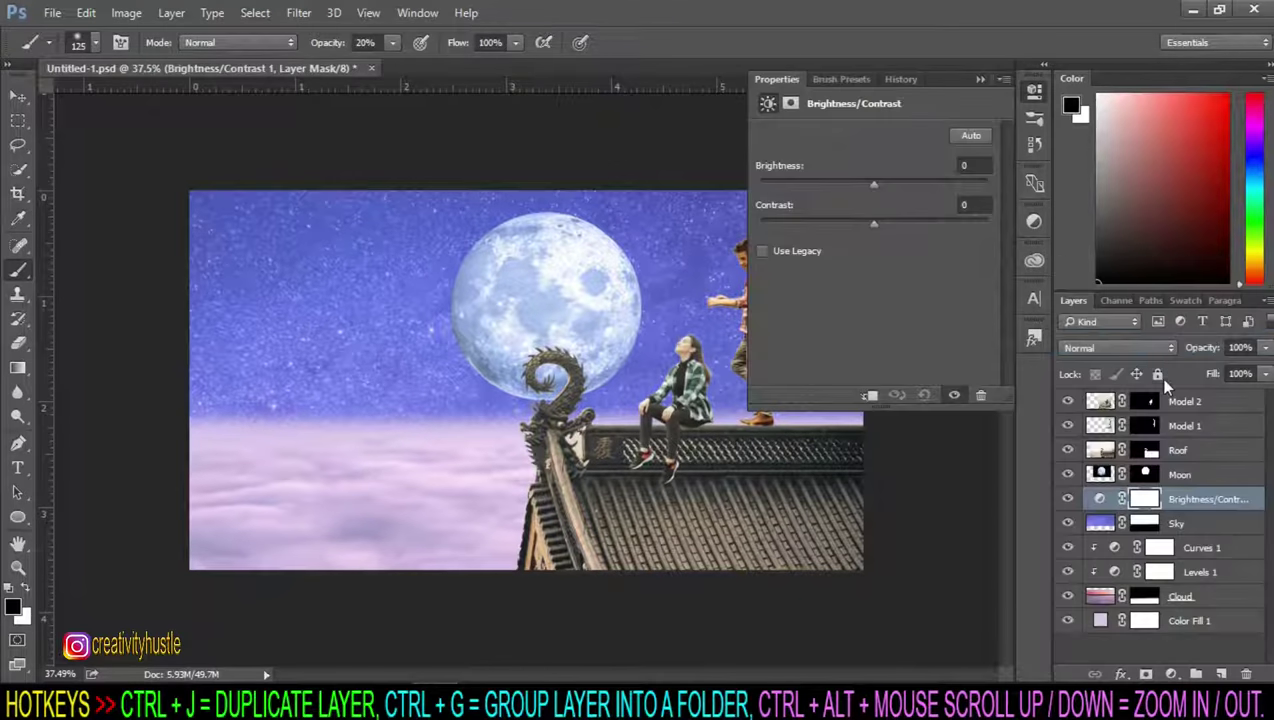
left_click(869, 396)
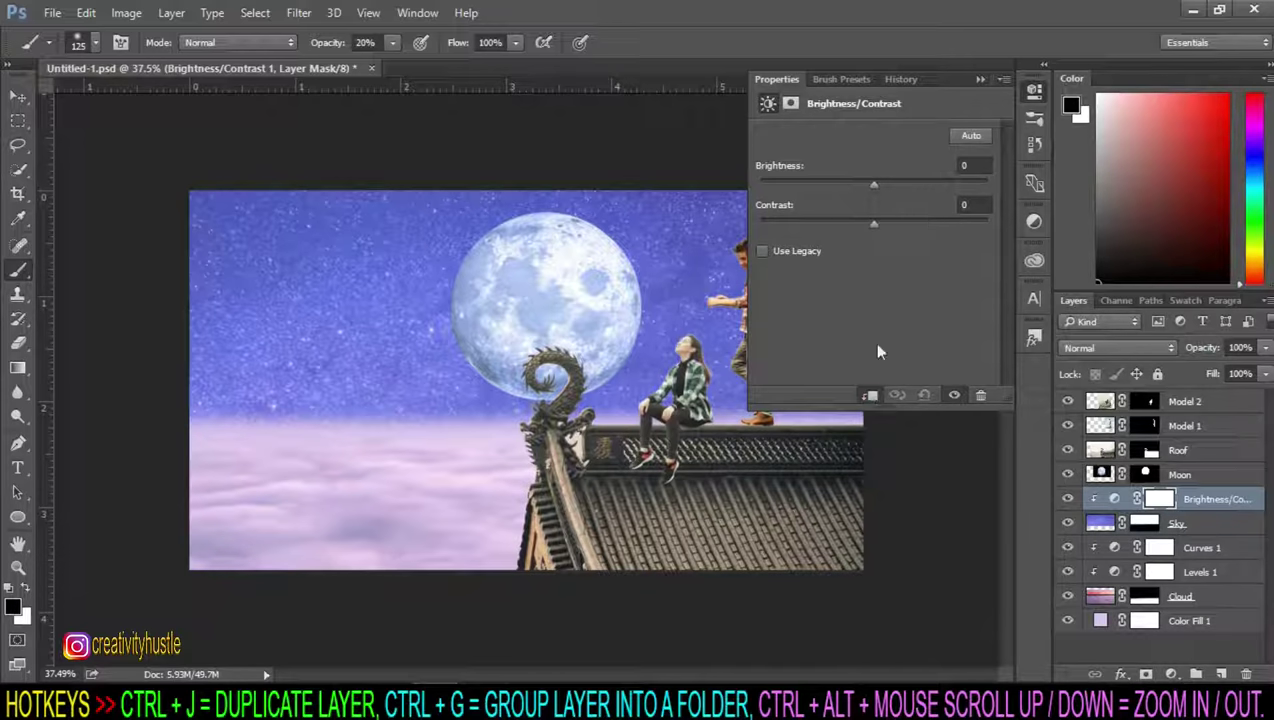
mouse_move(870, 223)
left_mouse_down()
mouse_move(882, 223)
mouse_move(857, 186)
left_mouse_up()
left_click(1005, 82)
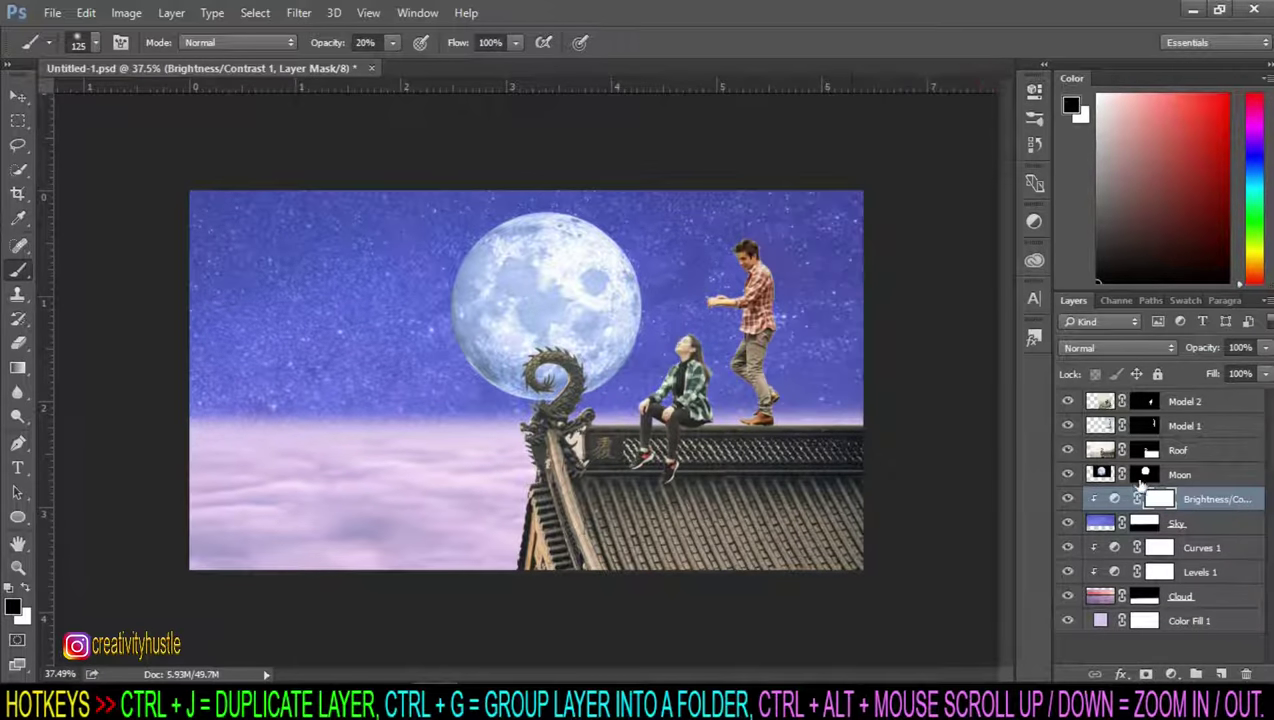
left_click(1227, 405)
left_click(1212, 452)
left_click(1172, 674)
Step: Add a Curves layer clipped to Roof and pull the curve down to darken it
left_click(1150, 379)
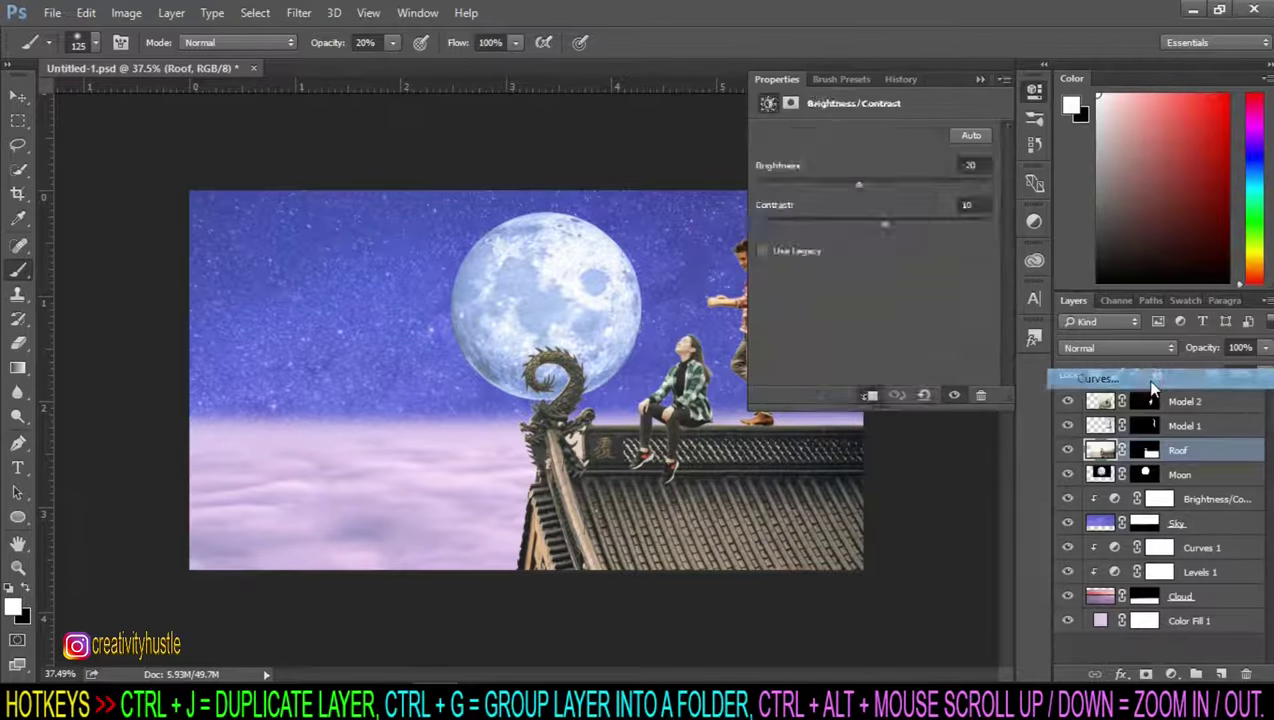
left_click(869, 394)
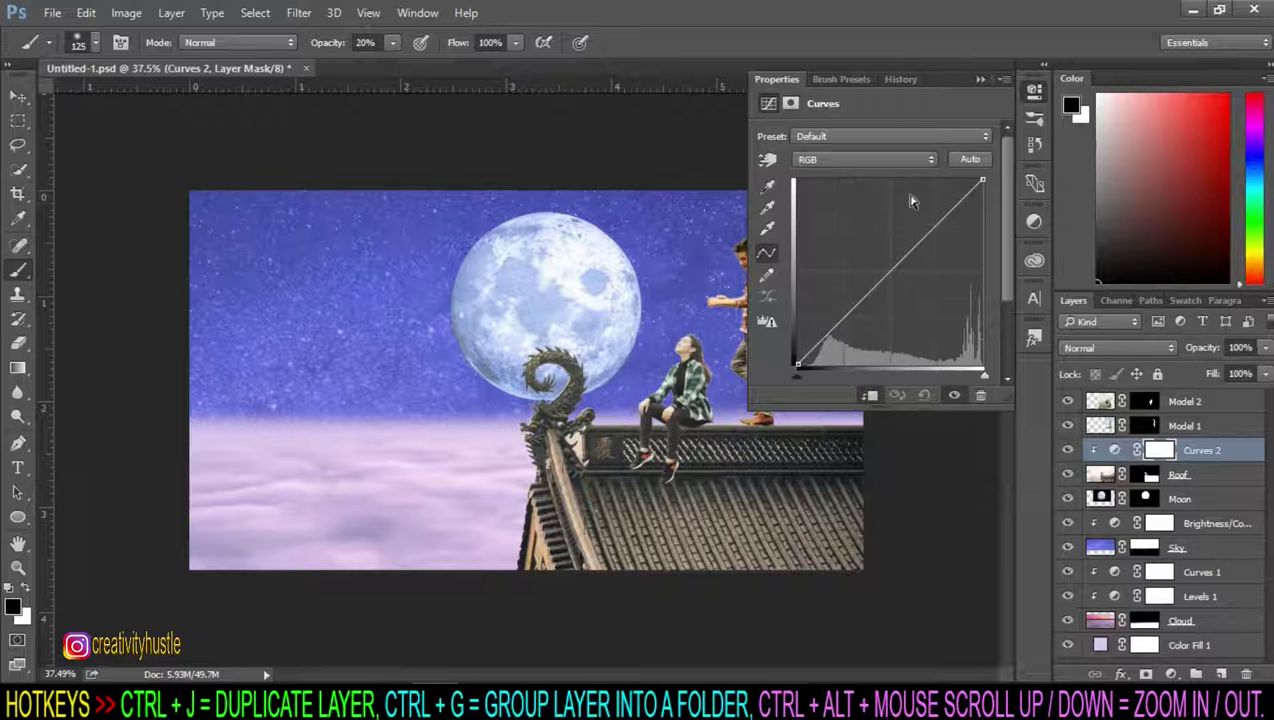
left_click_drag(829, 348, 851, 328)
left_click_drag(950, 210, 958, 220)
left_click_drag(909, 280, 909, 263)
left_click_drag(982, 181, 984, 196)
left_click_drag(797, 363, 814, 363)
left_click_drag(894, 279, 894, 283)
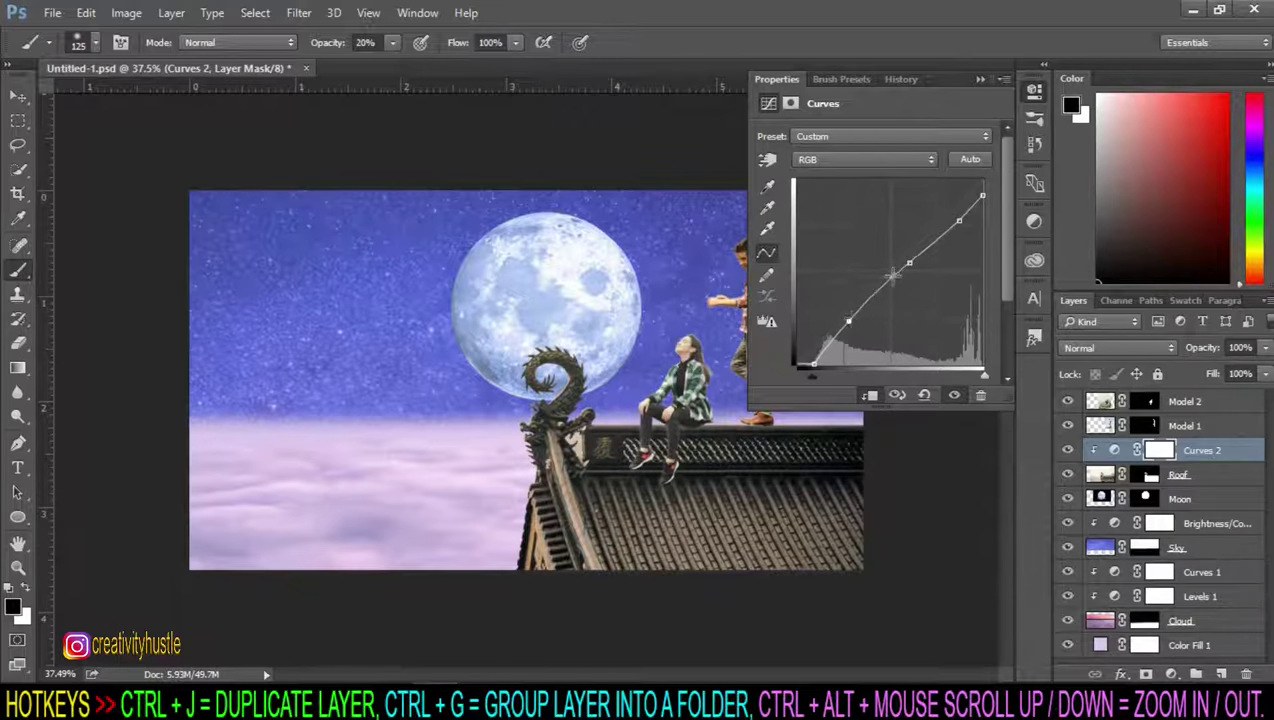
left_click(980, 80)
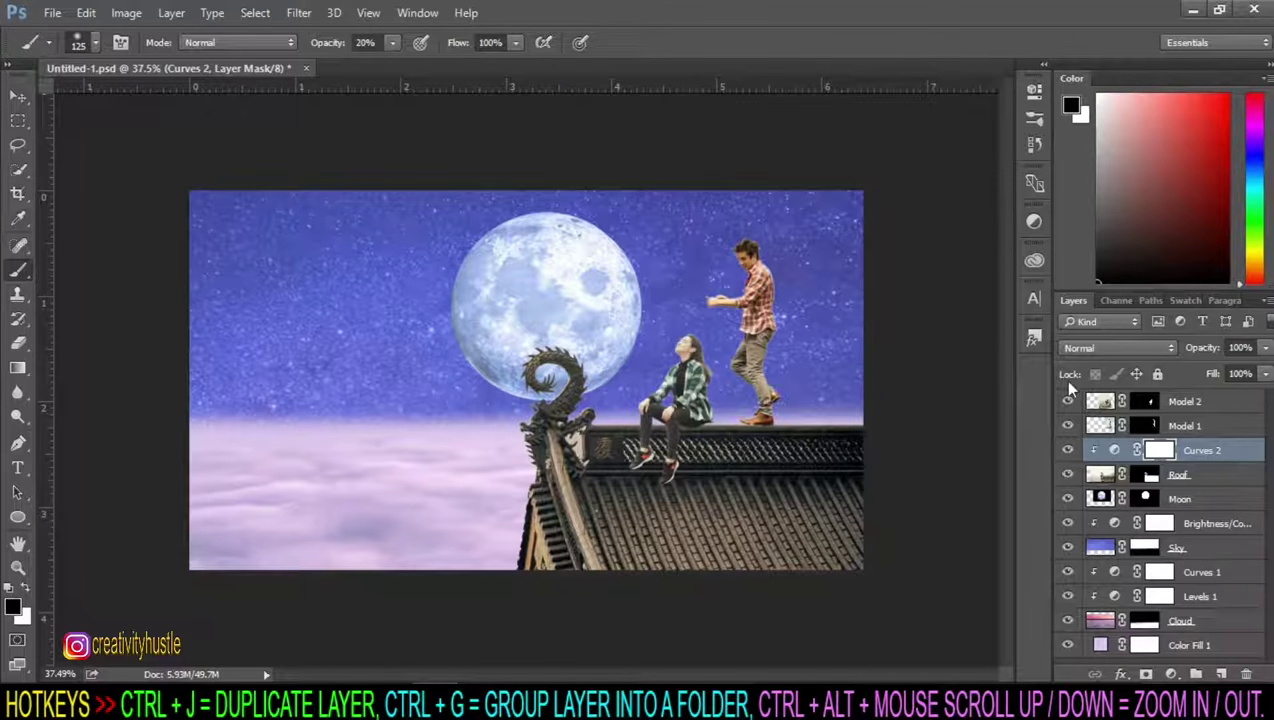
left_click(1068, 451)
left_click(1222, 477)
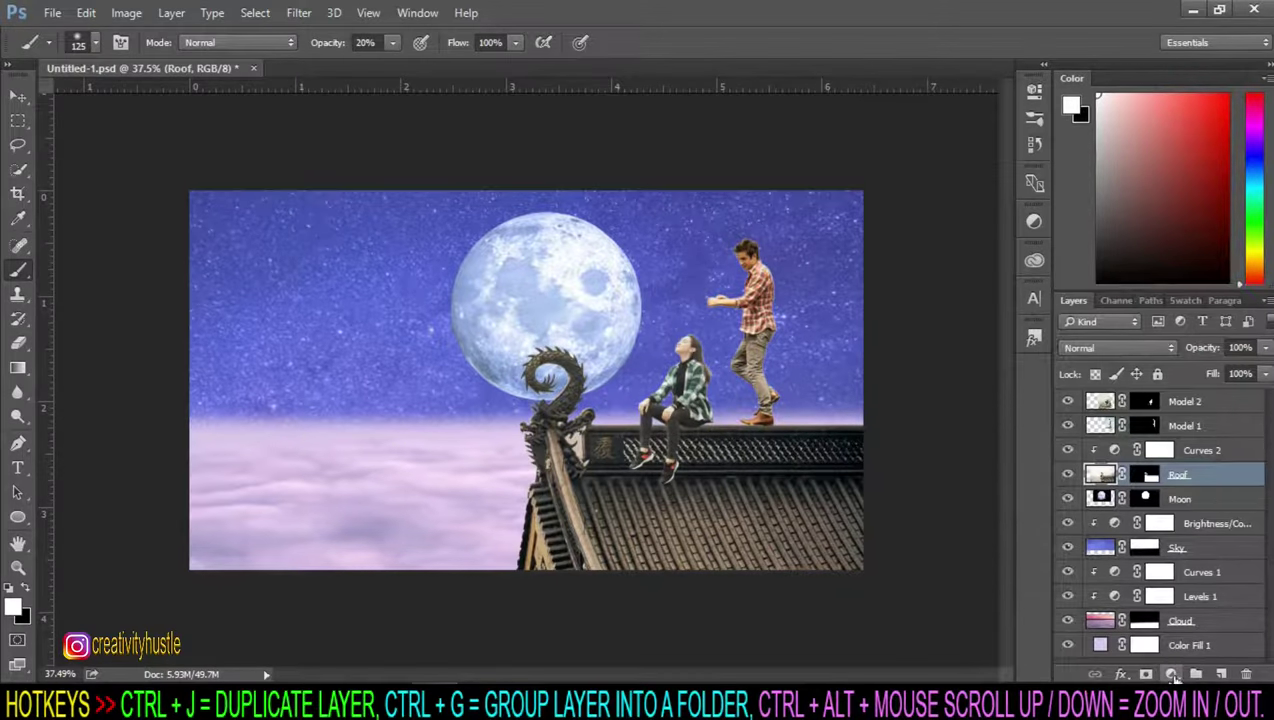
Step: Add a clipped Hue/Saturation on Roof: hue -12, saturation +18, lightness -21
left_click(1171, 674)
left_click(1180, 458)
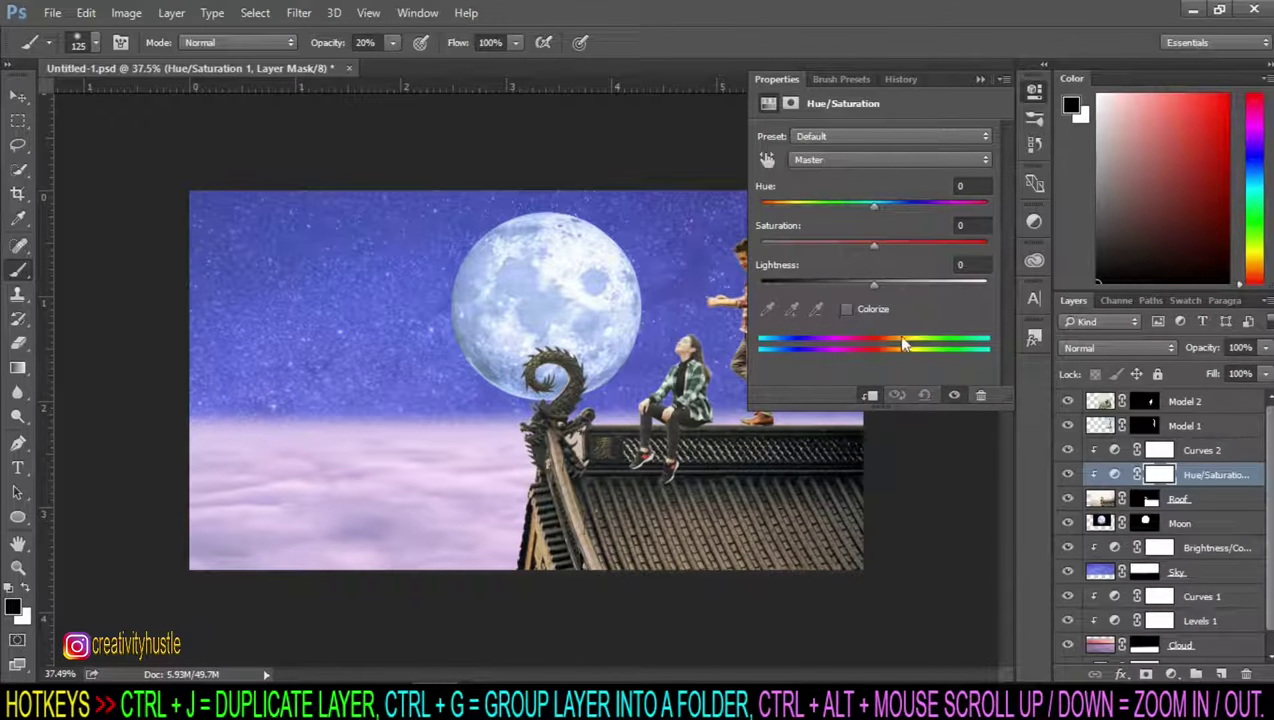
left_click_drag(882, 291, 868, 254)
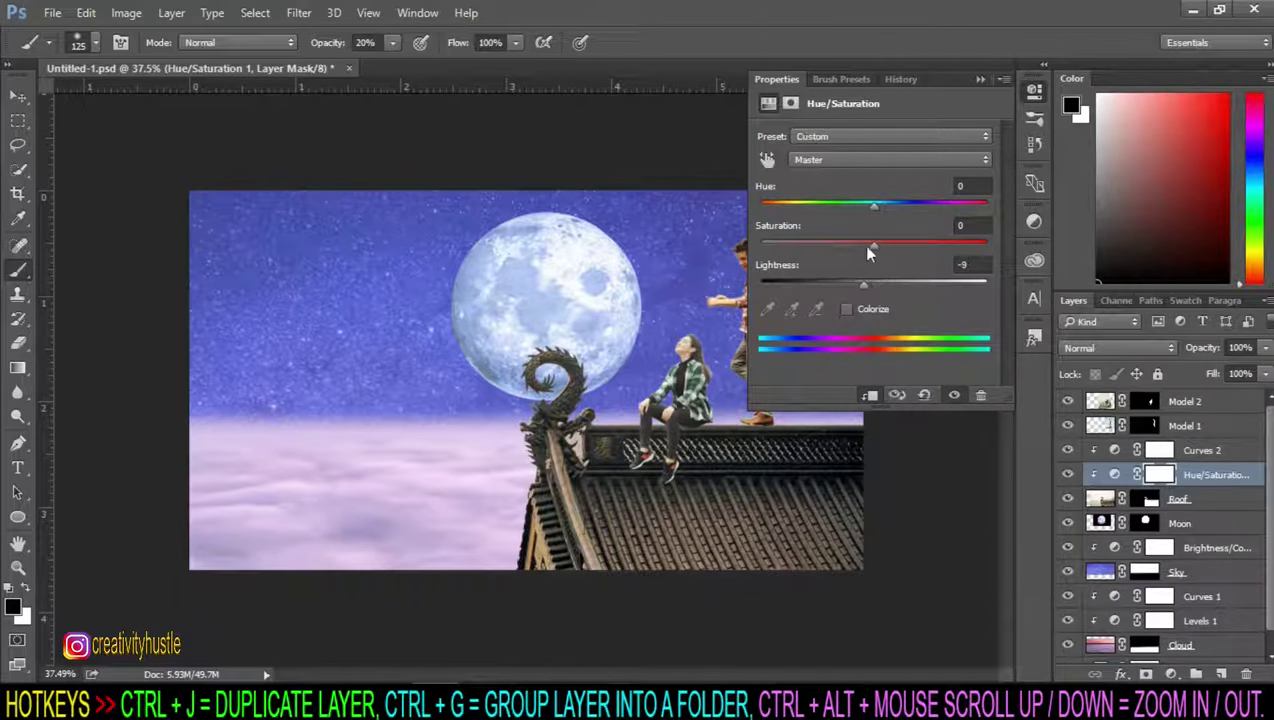
left_click_drag(875, 205, 860, 205)
left_click_drag(864, 285, 849, 285)
left_click_drag(889, 245, 893, 245)
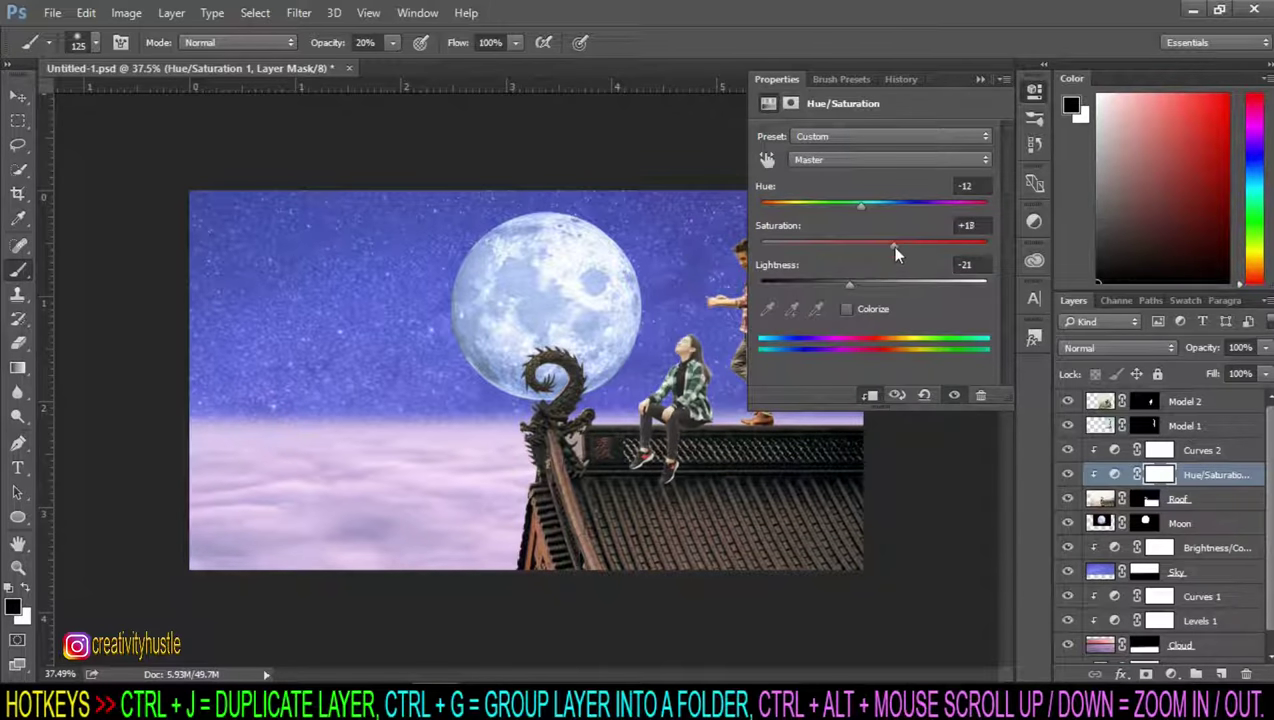
left_click(979, 81)
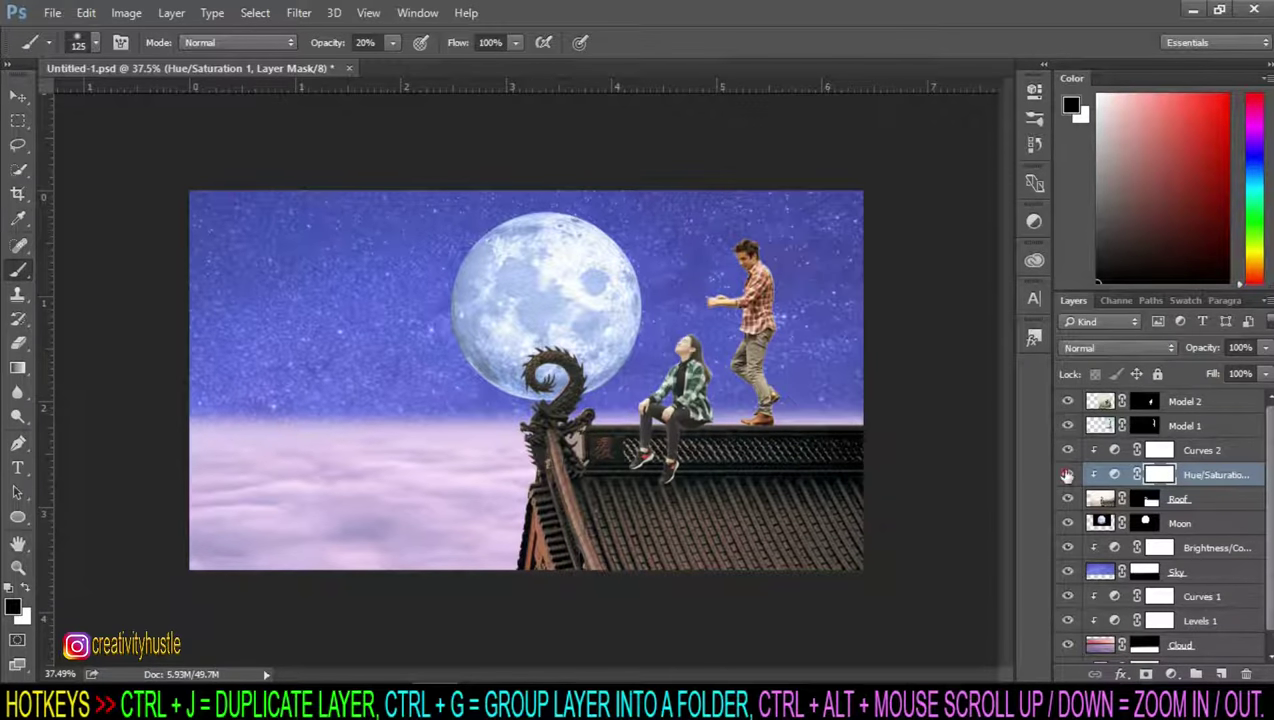
Step: Select the woman's Model 1 layer in the Layers panel
scroll(612, 488, "up", 1)
scroll(612, 488, "up", 1)
scroll(612, 488, "up", 1)
scroll(612, 488, "down", 2)
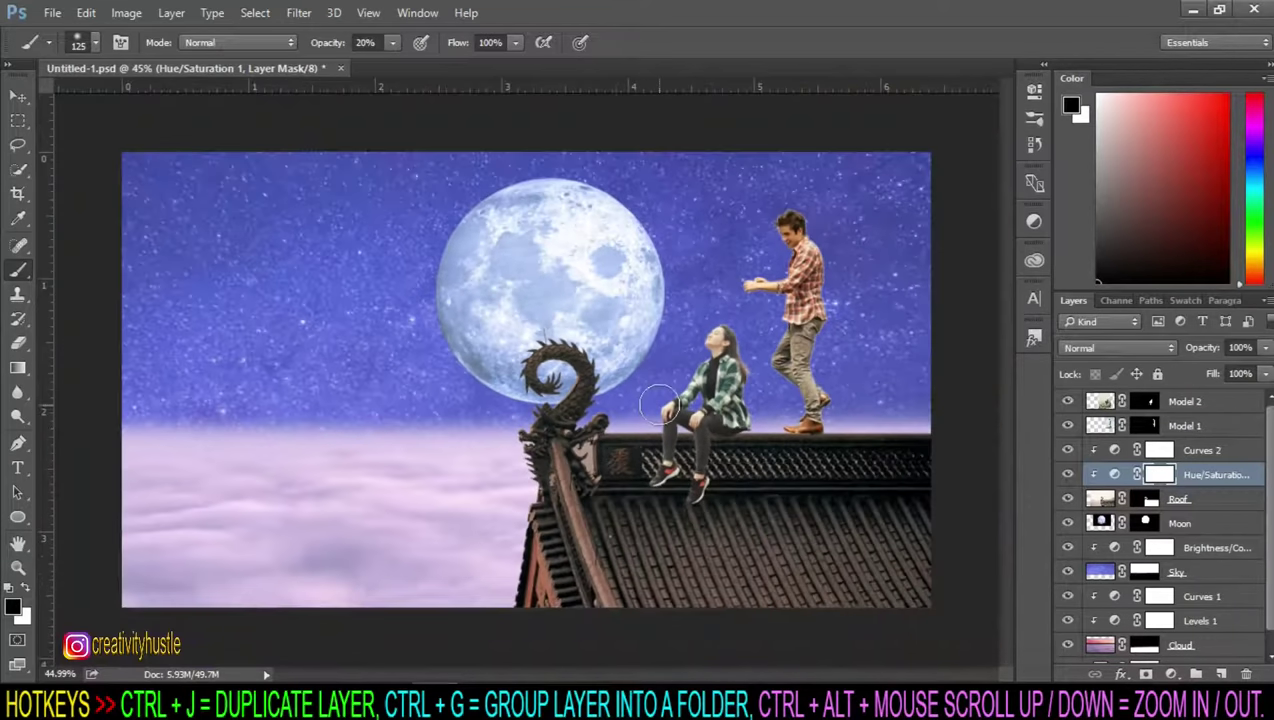
left_click(1190, 401)
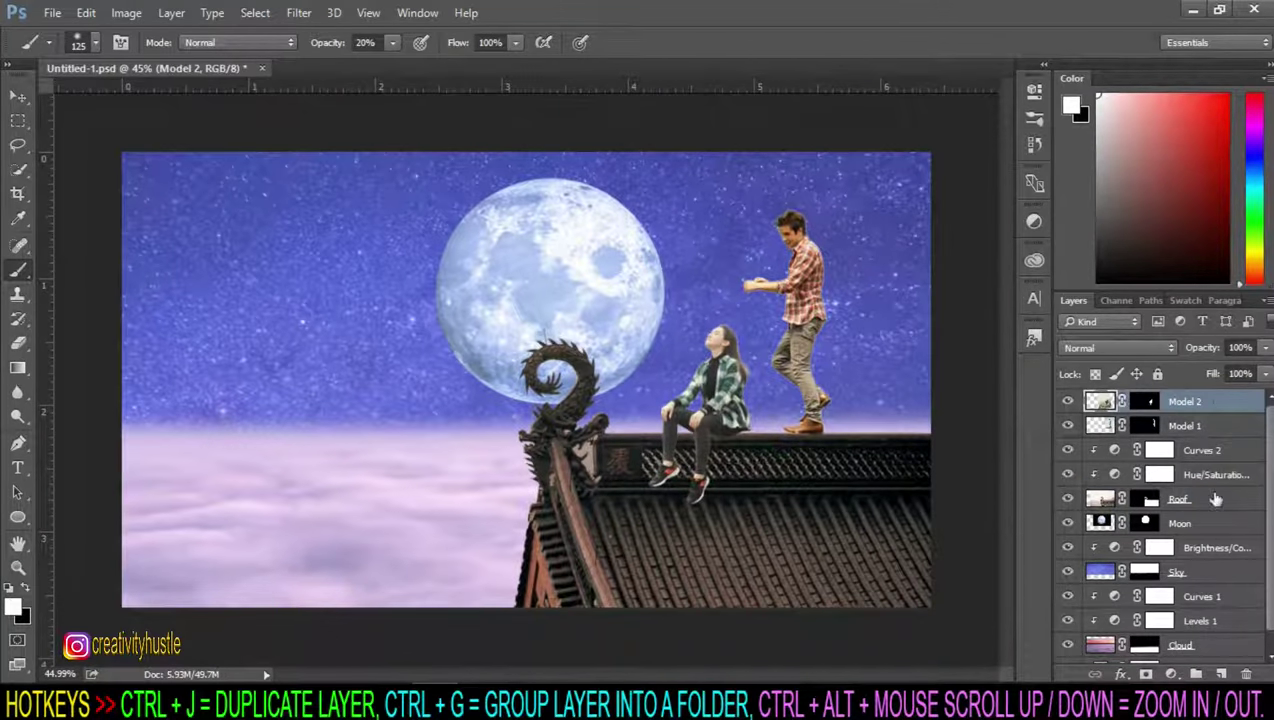
left_click(1228, 425)
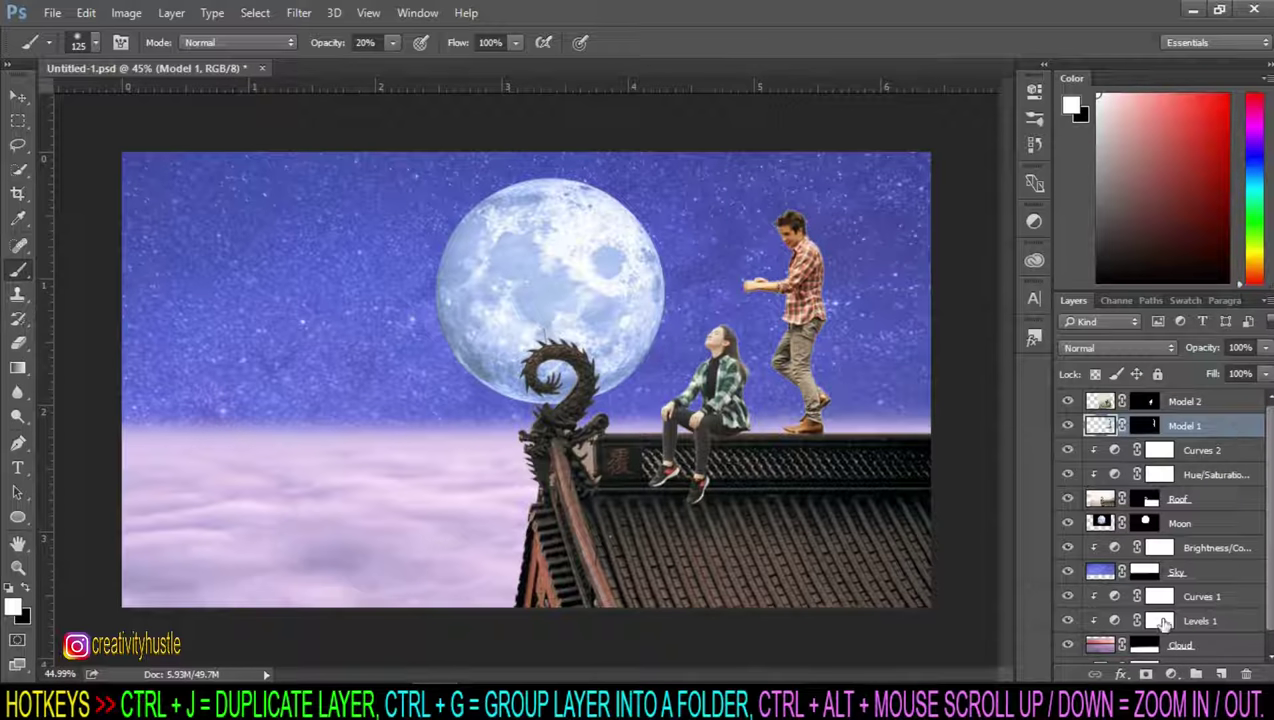
Step: Add a Curves layer clipped to Model 1, dock Properties, and bend the curve down
left_click(1173, 675)
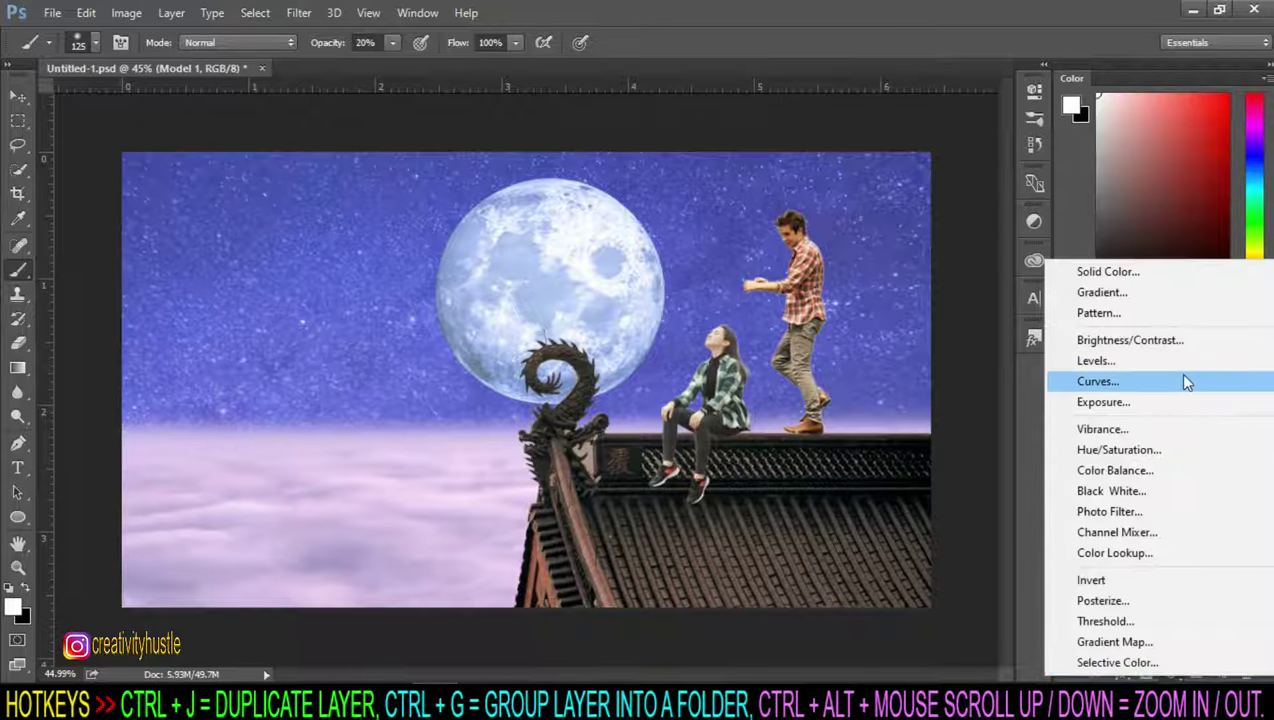
left_click(1177, 376)
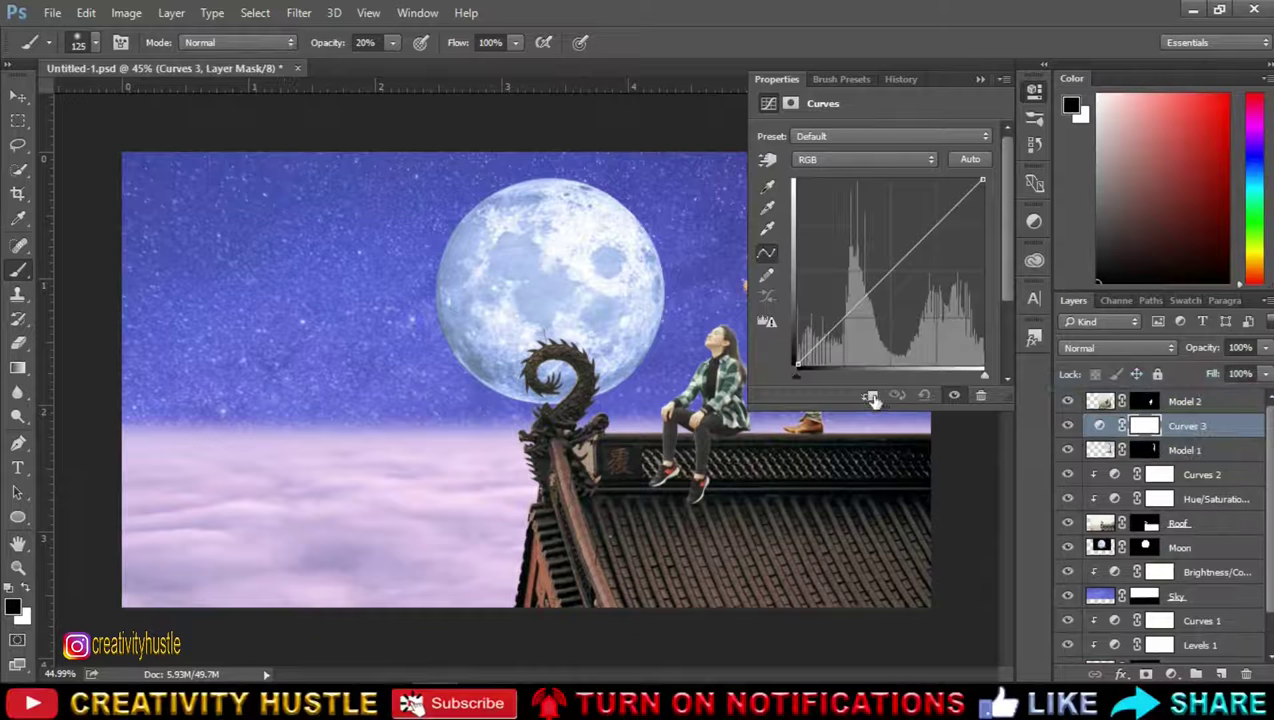
left_click(870, 396)
left_click_drag(938, 94, 1039, 275)
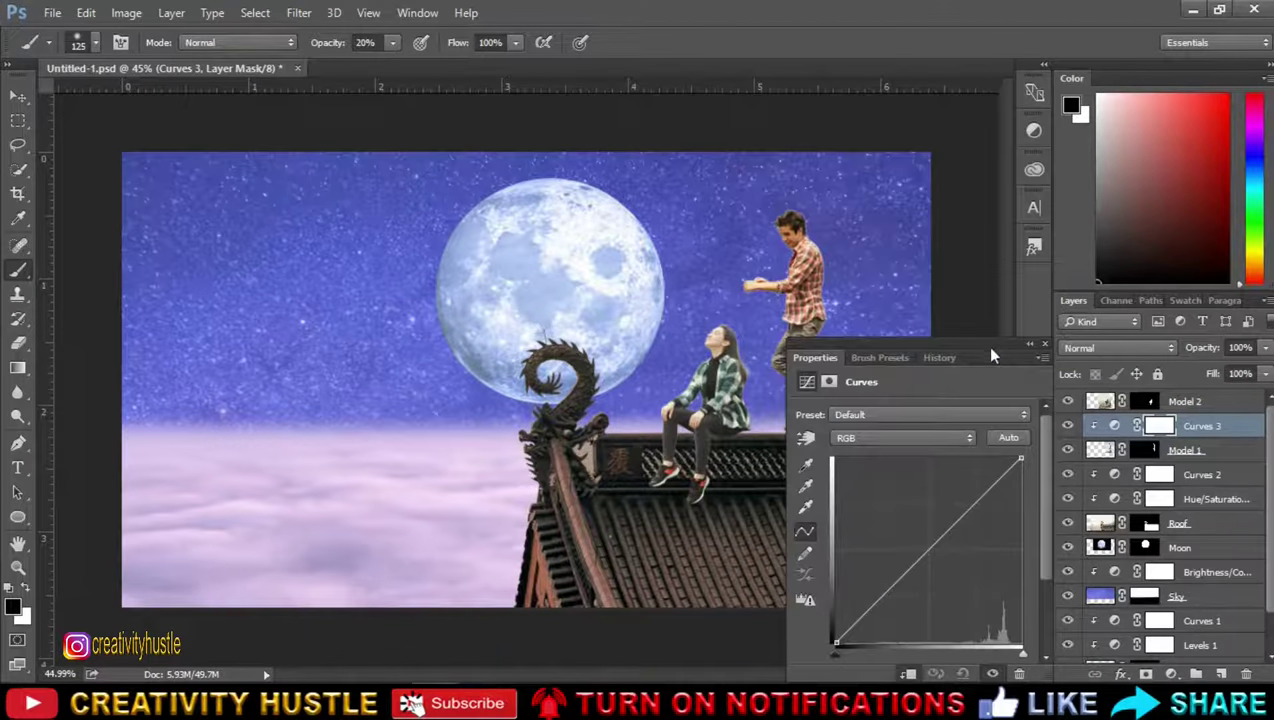
left_click_drag(925, 272, 910, 304)
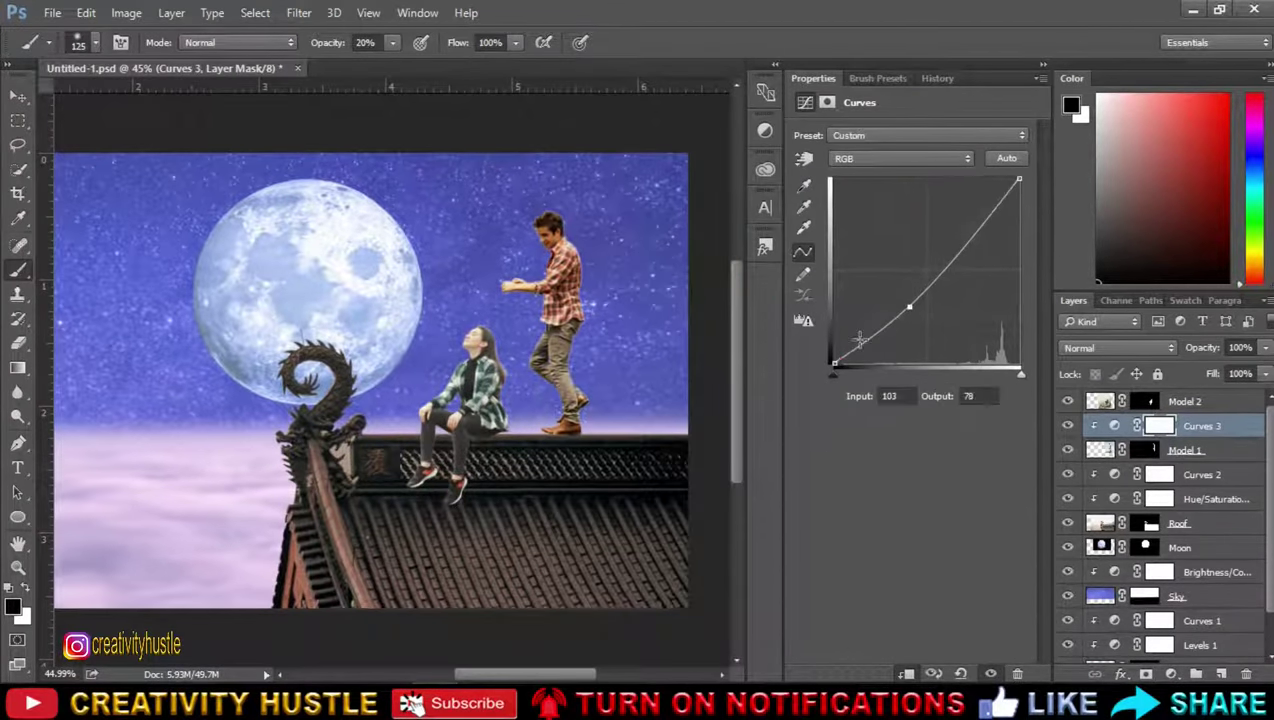
left_click_drag(1018, 178, 1018, 196)
left_click_drag(962, 248, 979, 229)
left_click_drag(908, 305, 906, 308)
left_click(1216, 404)
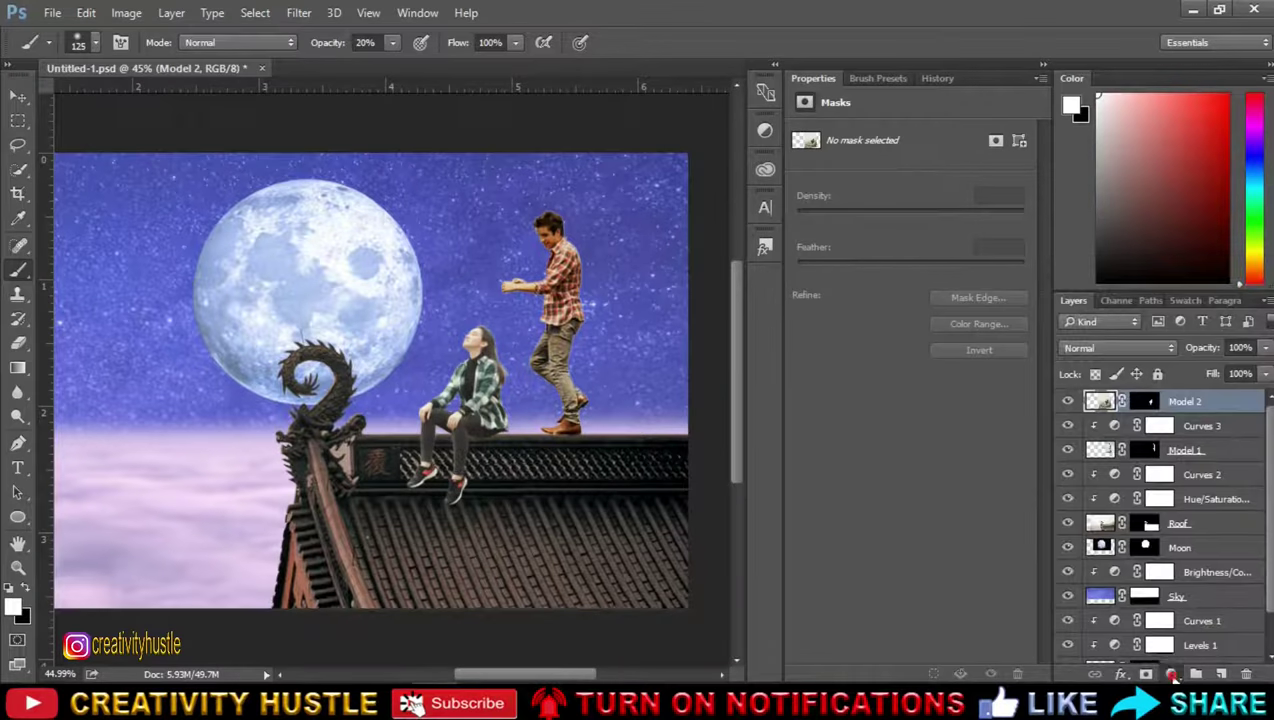
Step: Add a Curves layer clipped to Model 2 and pull its curve down to darken the man
left_click(1171, 675)
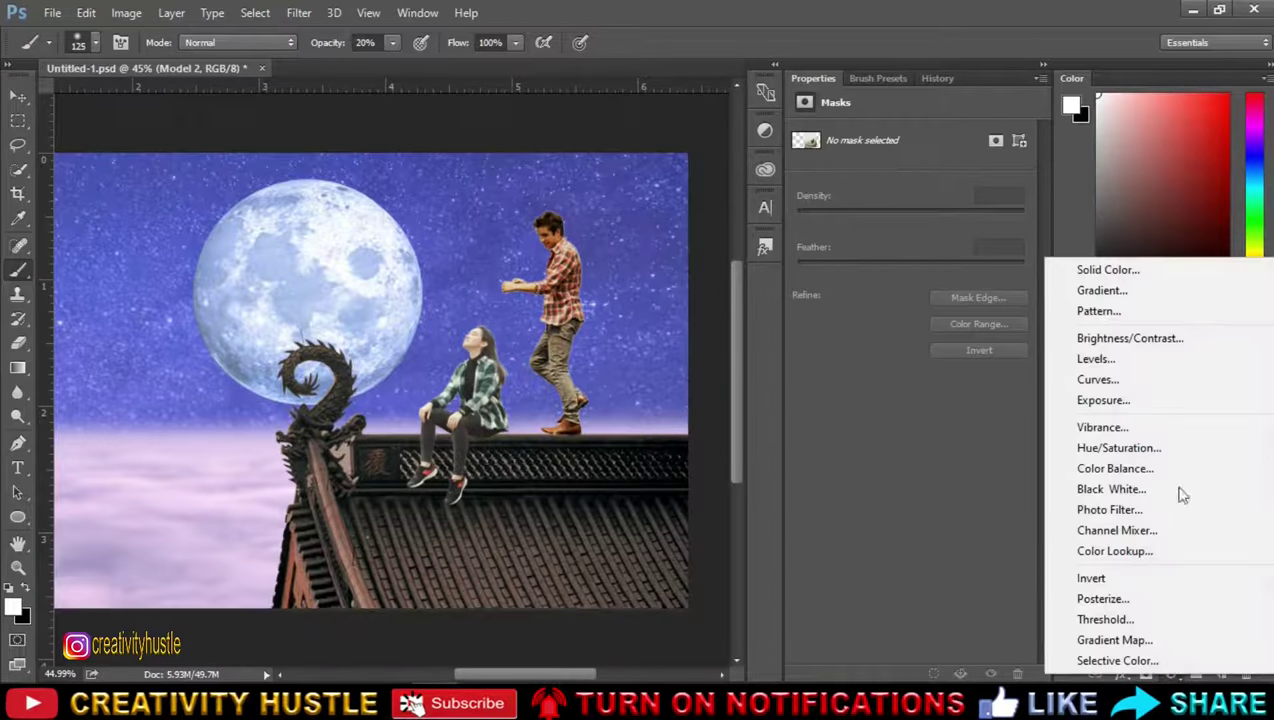
left_click(1148, 380)
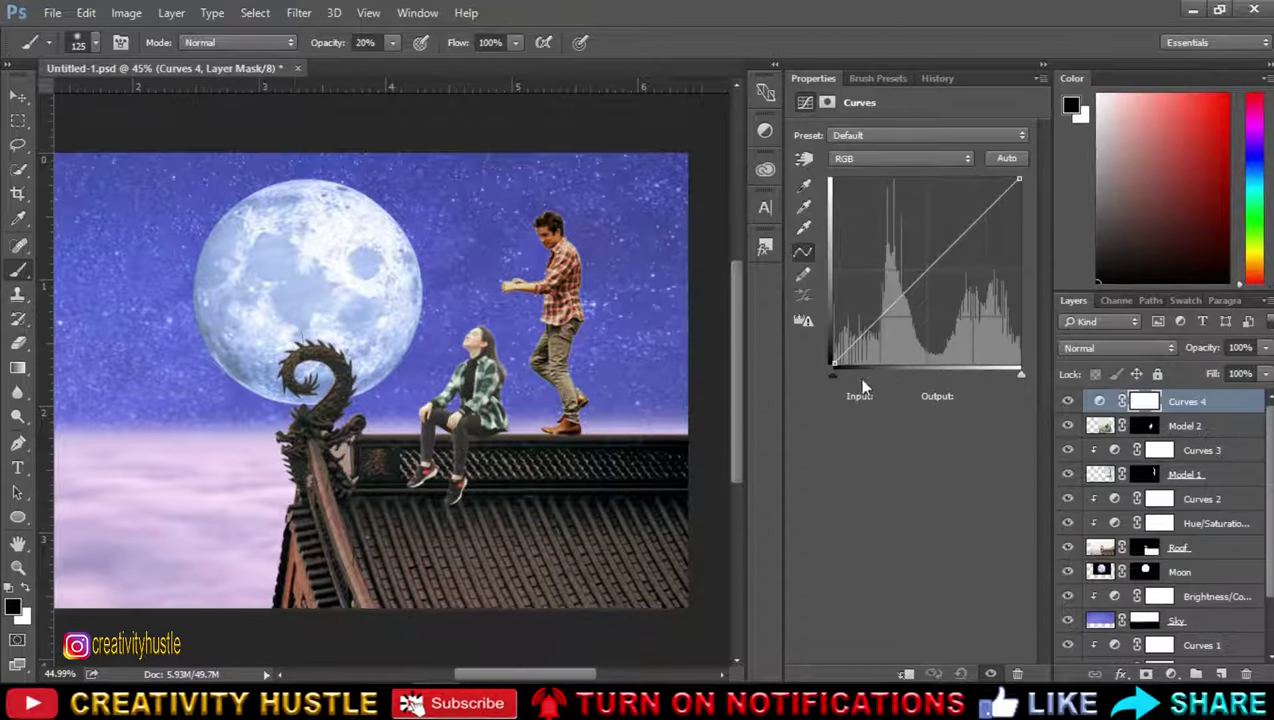
left_click(905, 673)
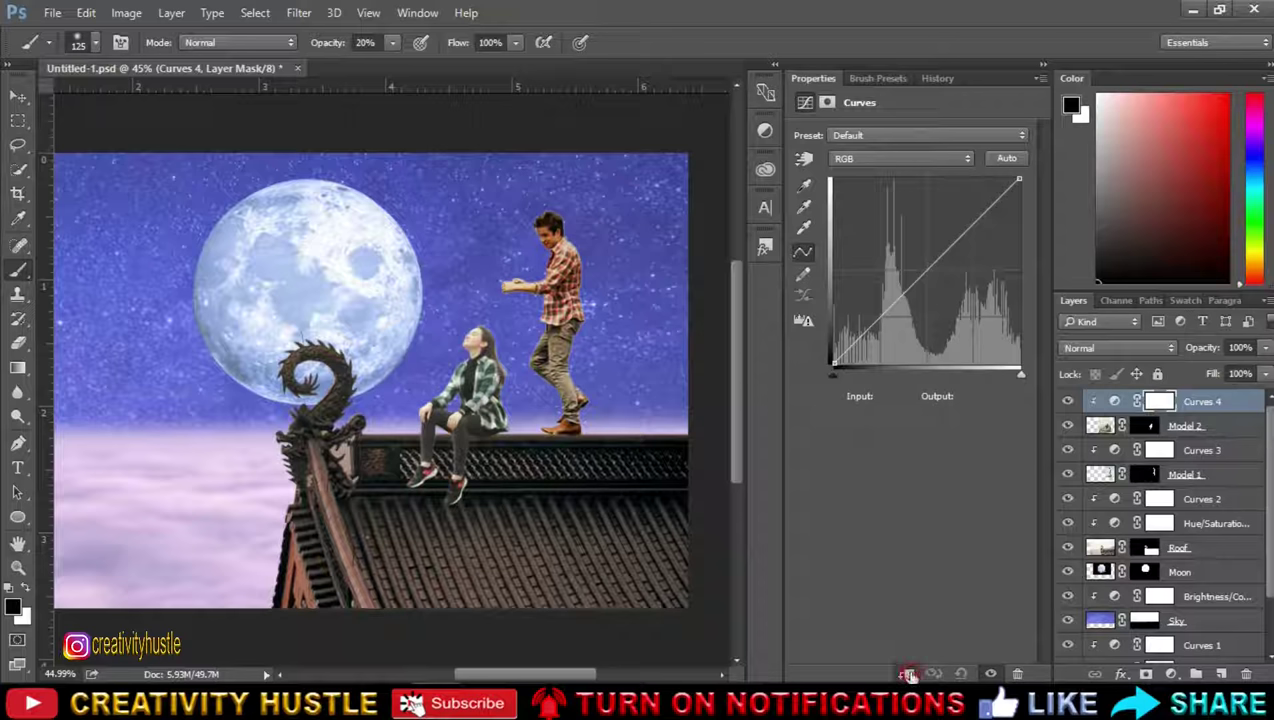
left_click_drag(888, 311, 891, 333)
left_click_drag(975, 250, 970, 268)
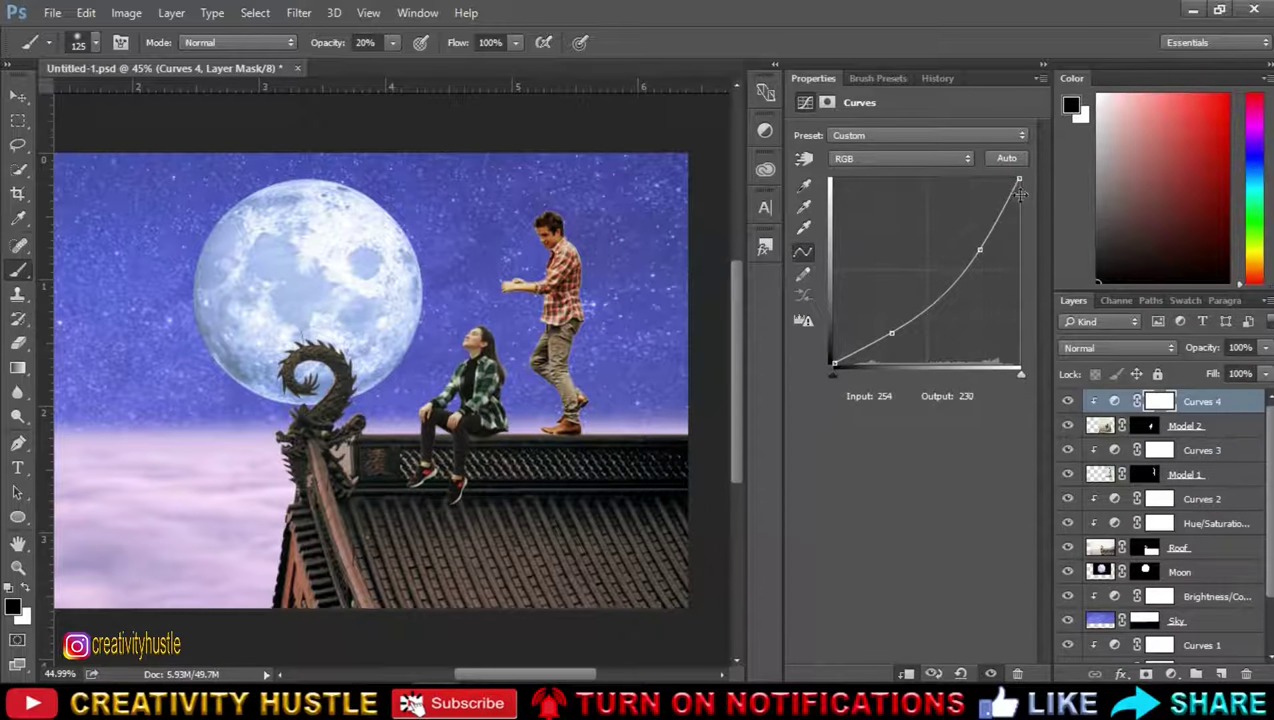
left_click_drag(891, 333, 892, 336)
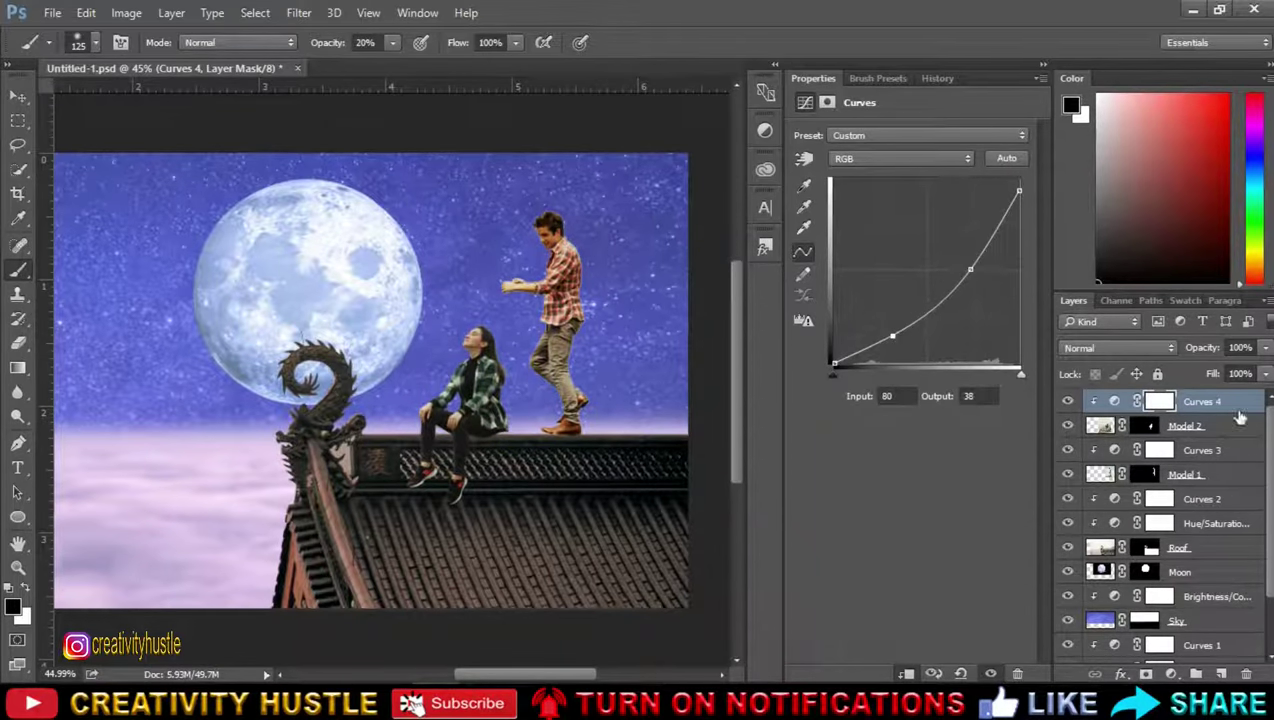
left_click_drag(972, 86, 1035, 300)
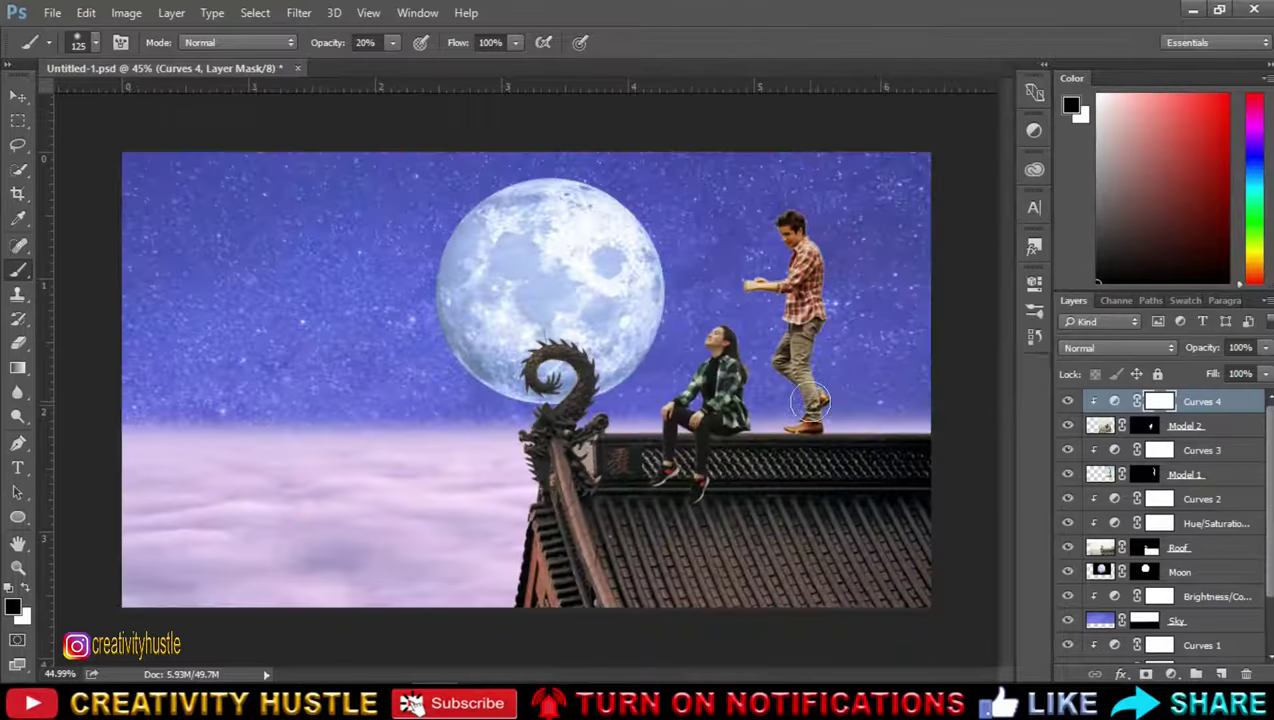
scroll(884, 234, "up", 1)
scroll(880, 270, "up", 1)
scroll(880, 280, "up", 1)
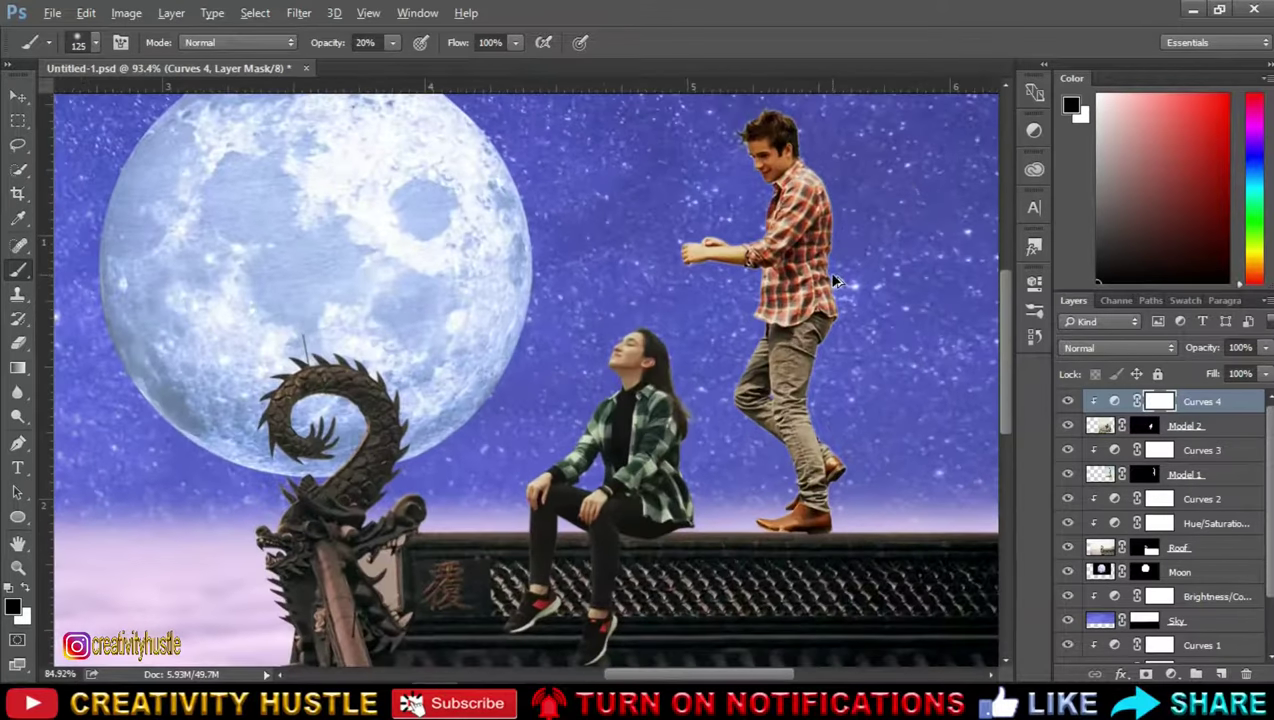
scroll(880, 296, "up", 1)
left_click(1225, 405)
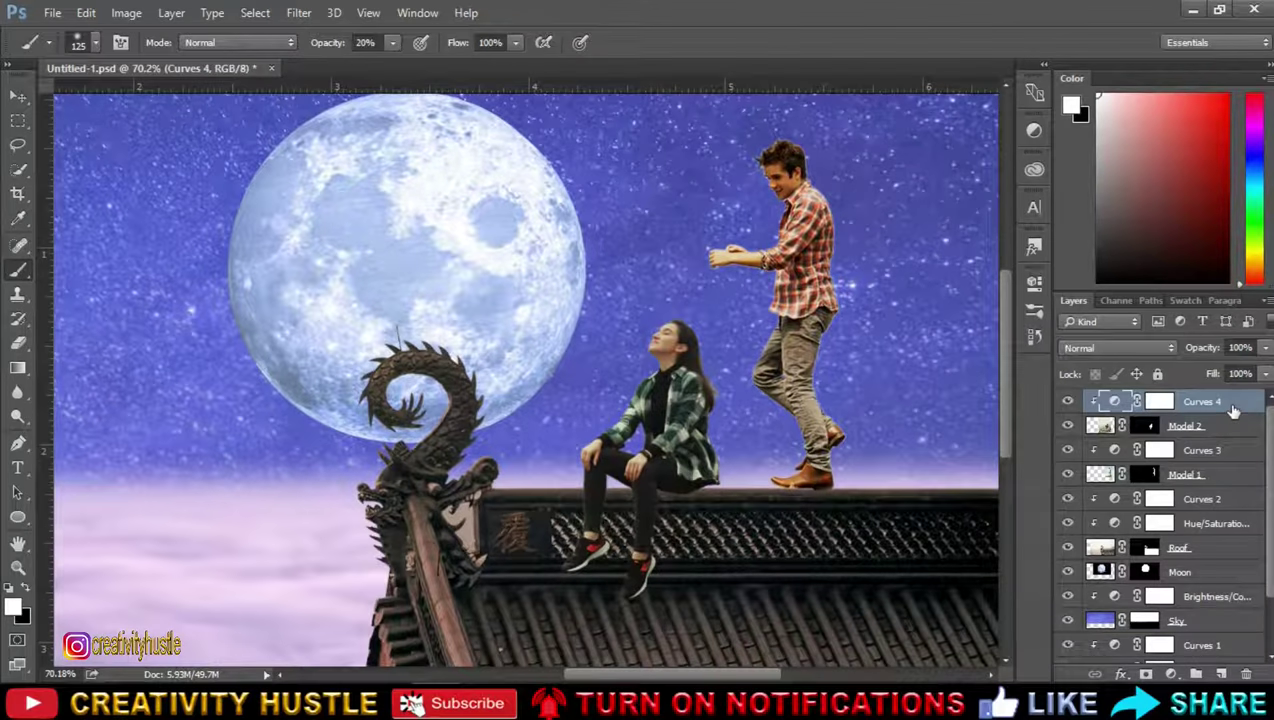
Step: Add a clipped Hue/Saturation above the man with lightness lowered to about -17
left_click(1171, 674)
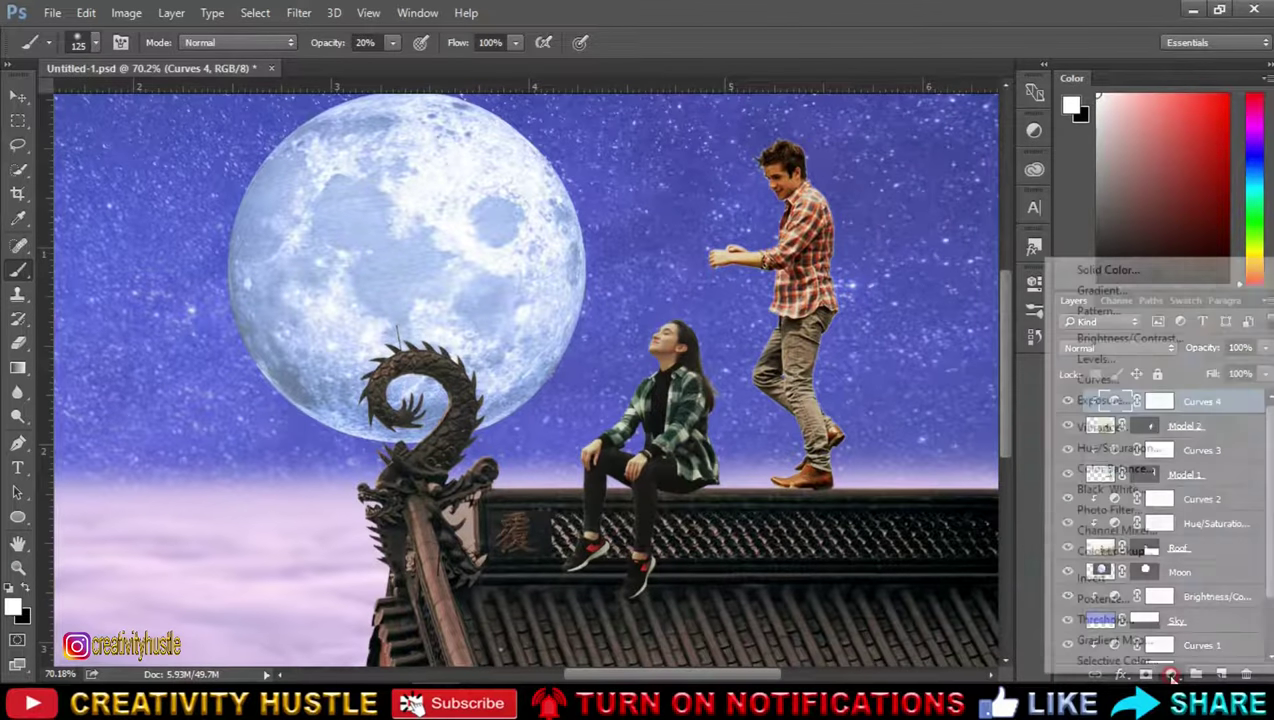
left_click(1150, 448)
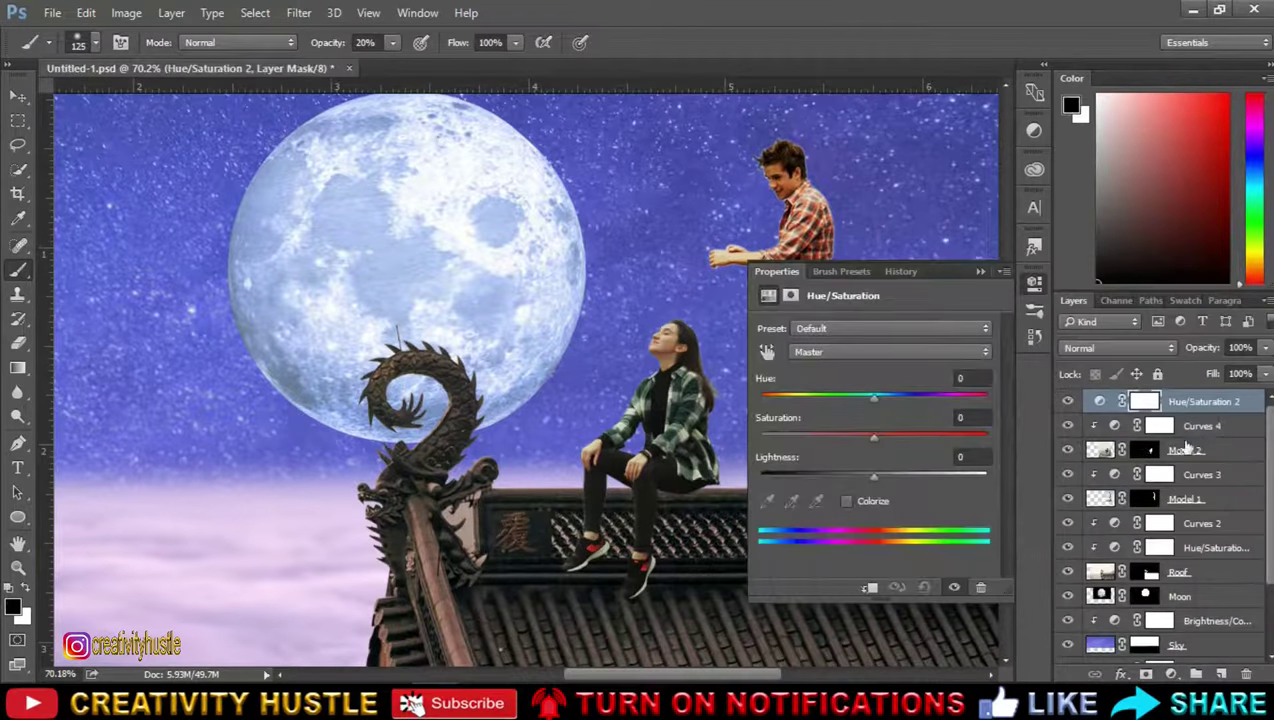
left_click(868, 588)
mouse_move(874, 477)
left_mouse_down()
mouse_move(886, 440)
mouse_move(853, 478)
left_mouse_up()
left_click_drag(885, 437, 882, 438)
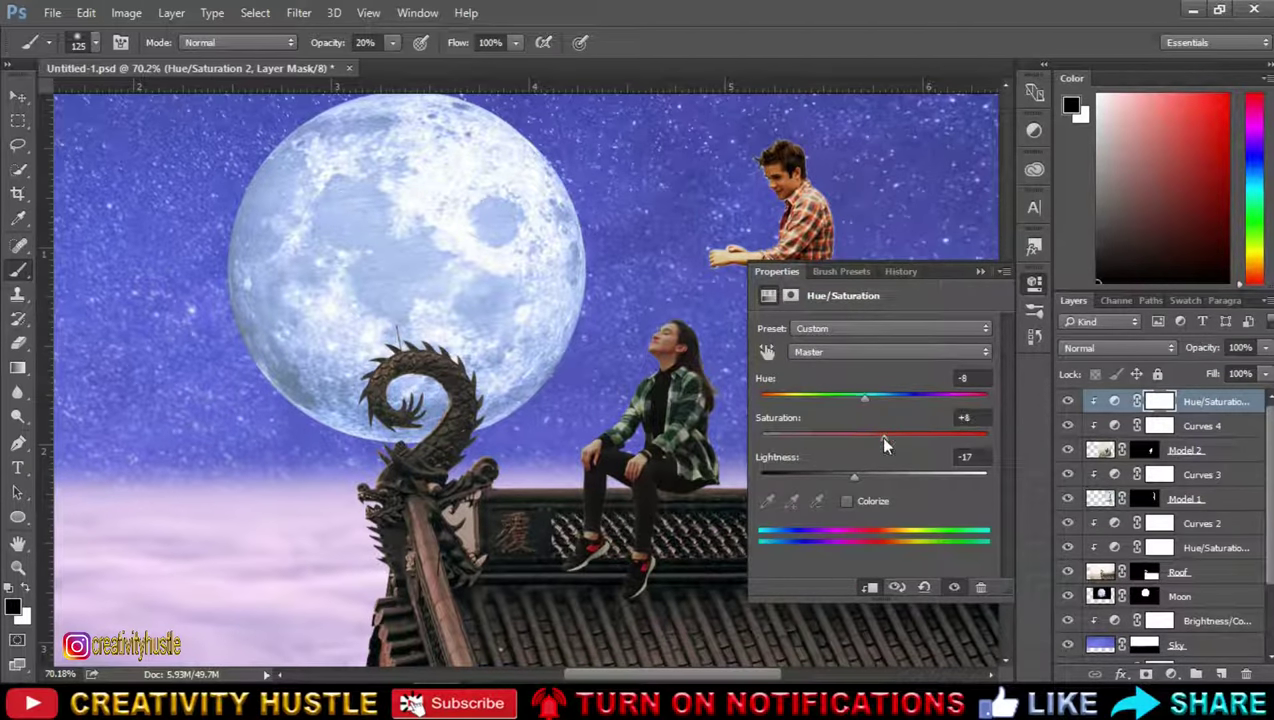
left_click(978, 271)
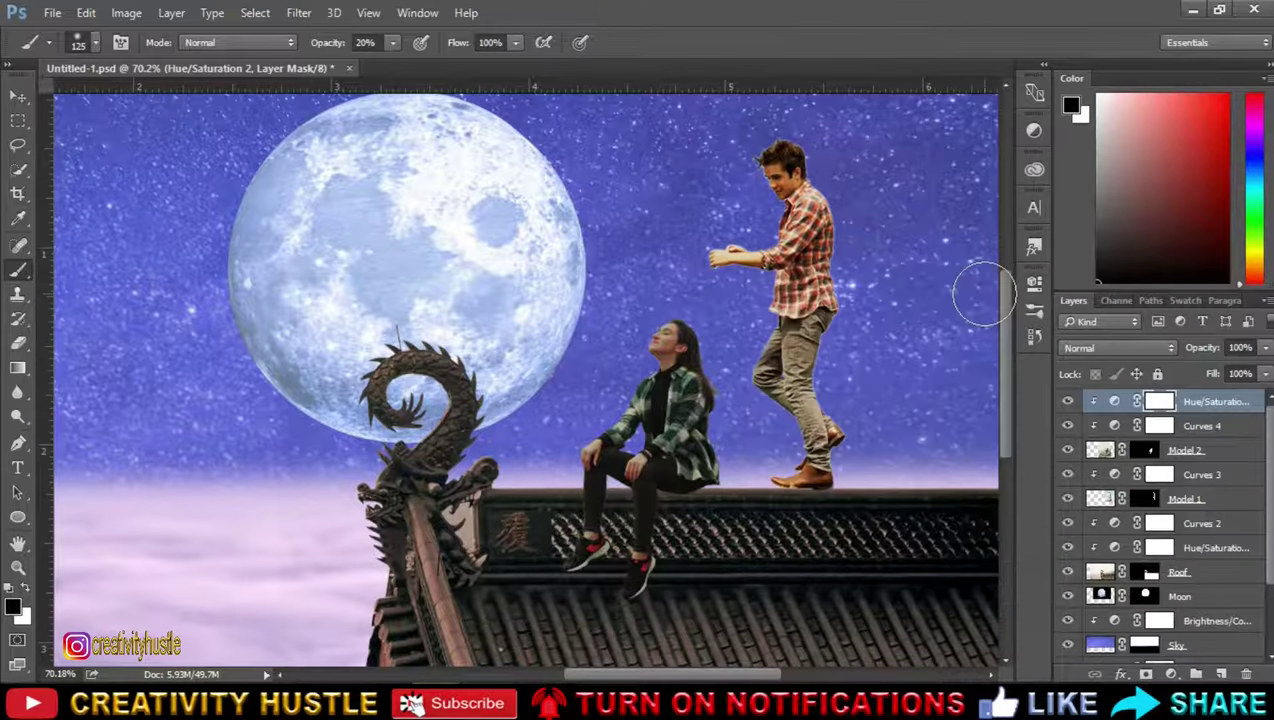
Step: Add a clipped Hue/Saturation above Curves 3: hue +8, saturation -17, lightness -12
left_click(1238, 479)
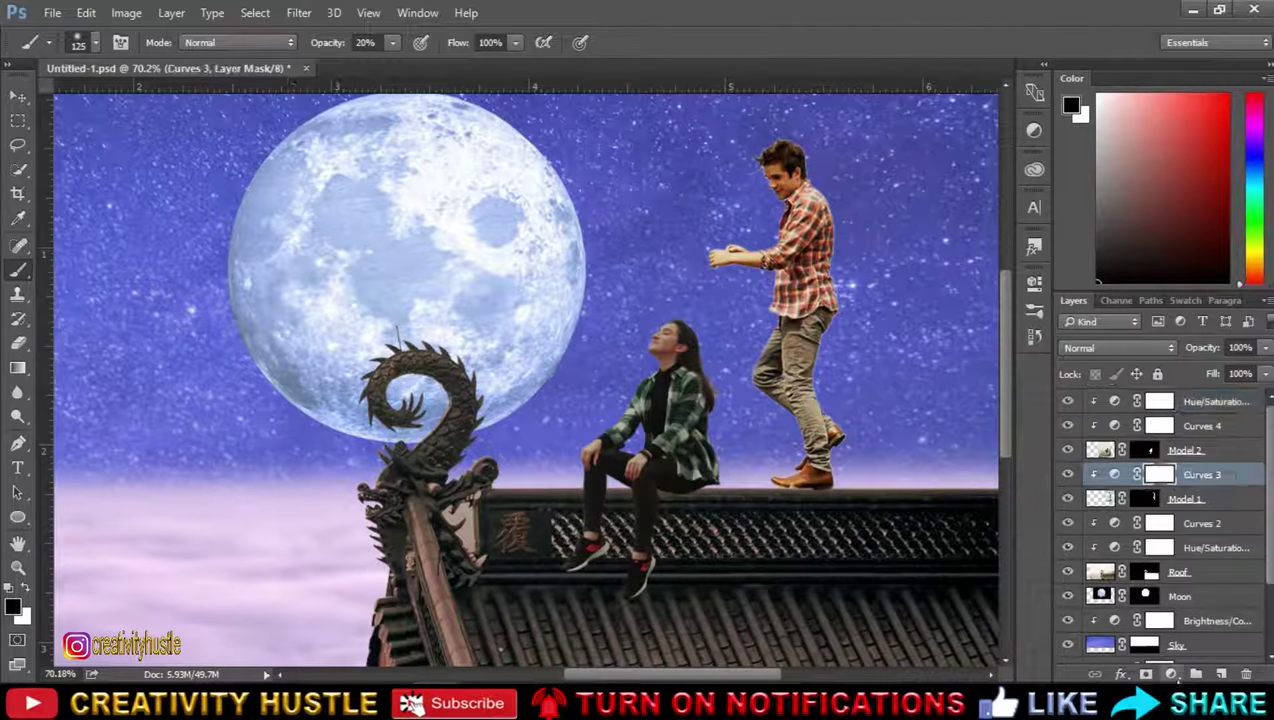
left_click(1171, 674)
left_click(1180, 451)
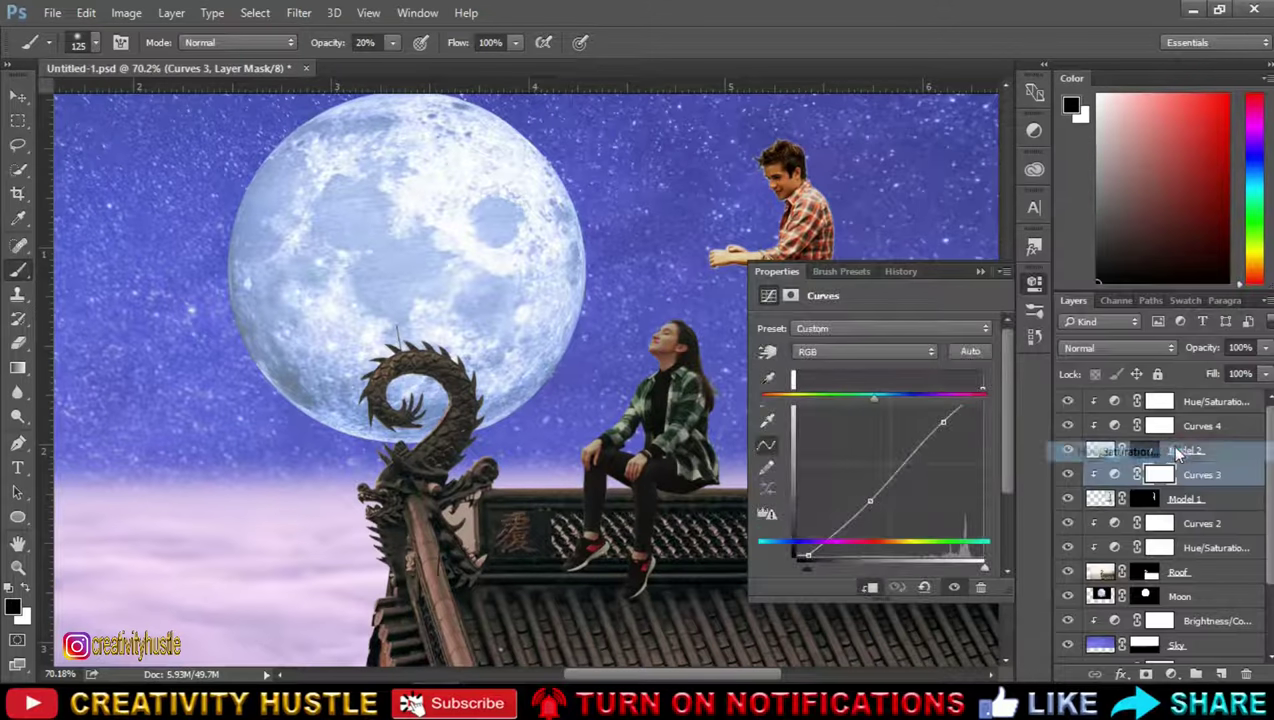
left_click(866, 589)
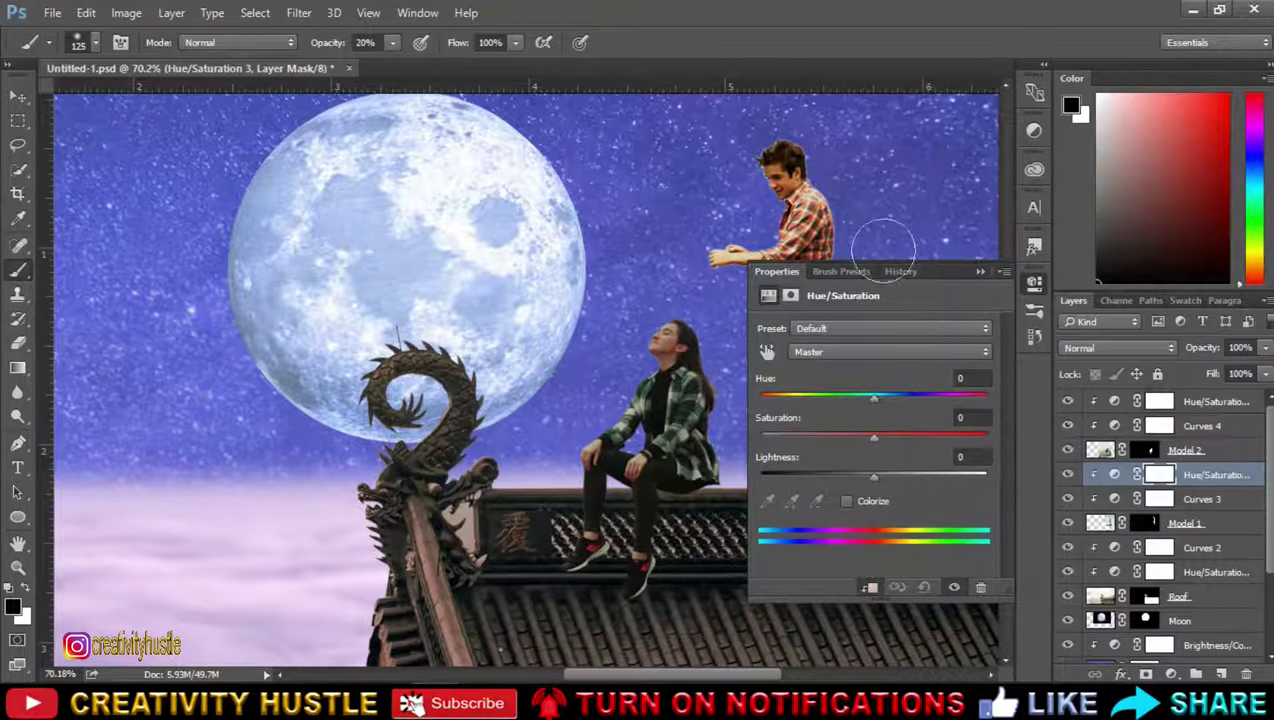
mouse_move(880, 478)
left_mouse_down()
mouse_move(861, 474)
mouse_move(855, 438)
mouse_move(884, 400)
left_mouse_up()
left_click(980, 271)
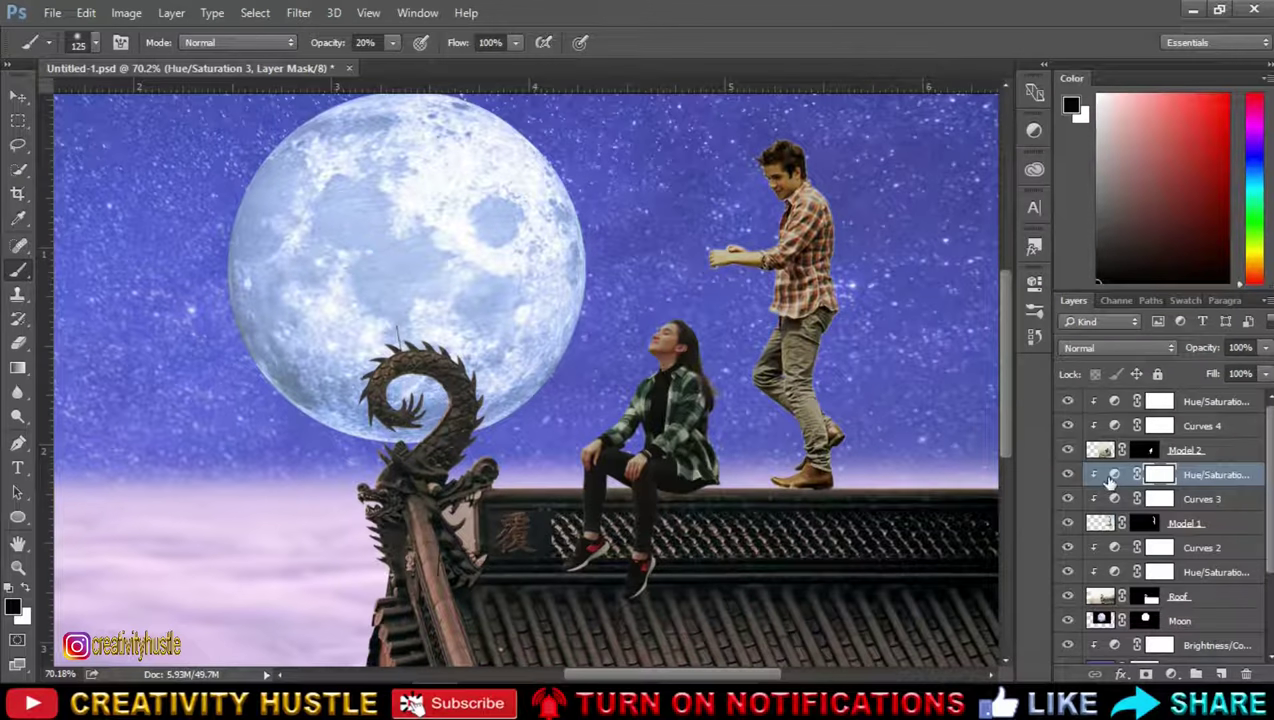
double_click(1113, 476)
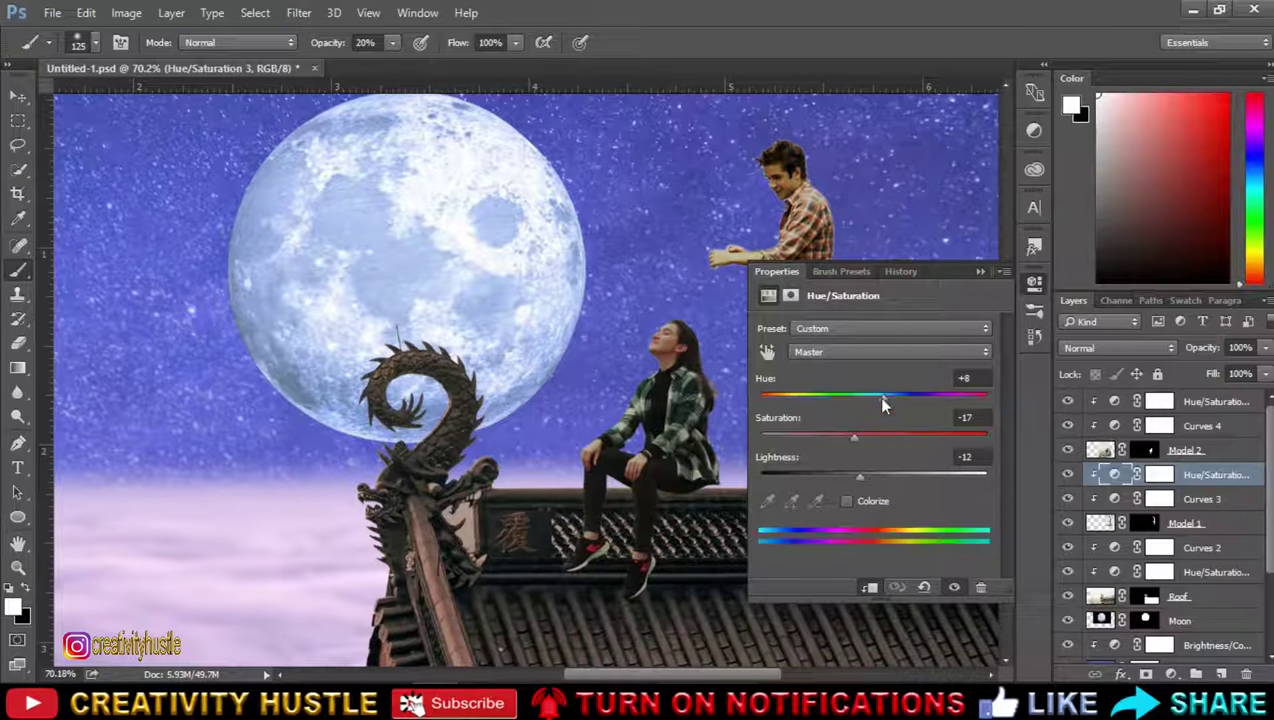
left_click(980, 271)
scroll(905, 325, "down", 2)
Step: Add a Gradient Fill layer at the top of the stack with Radial style
scroll(912, 327, "down", 1)
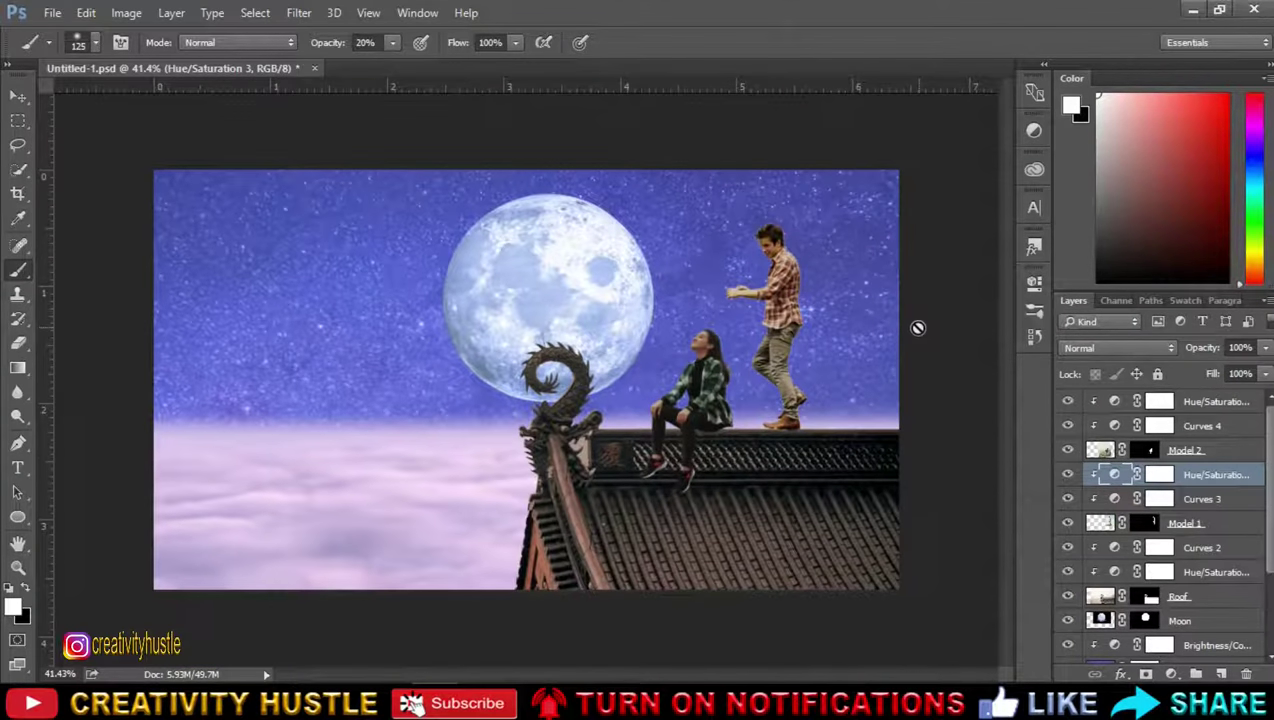
scroll(1268, 535, "down", 3)
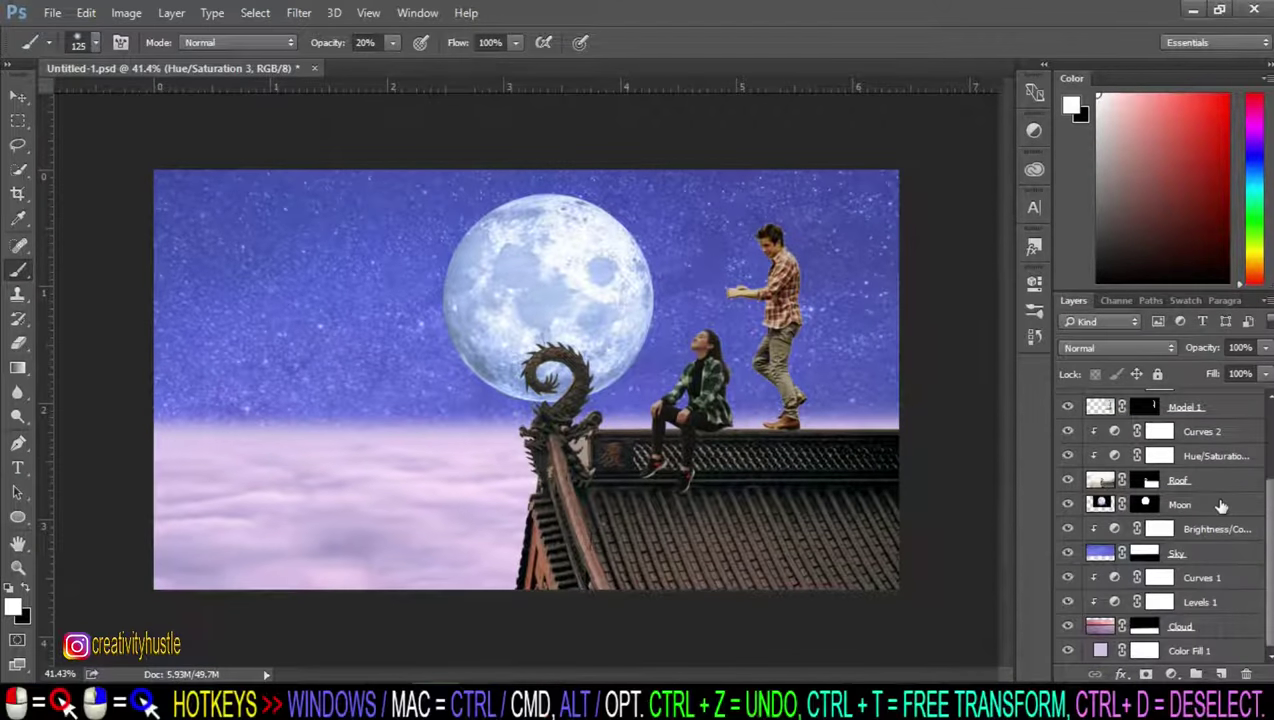
scroll(1218, 507, "up", 3)
left_click(1228, 404)
left_click(1172, 674)
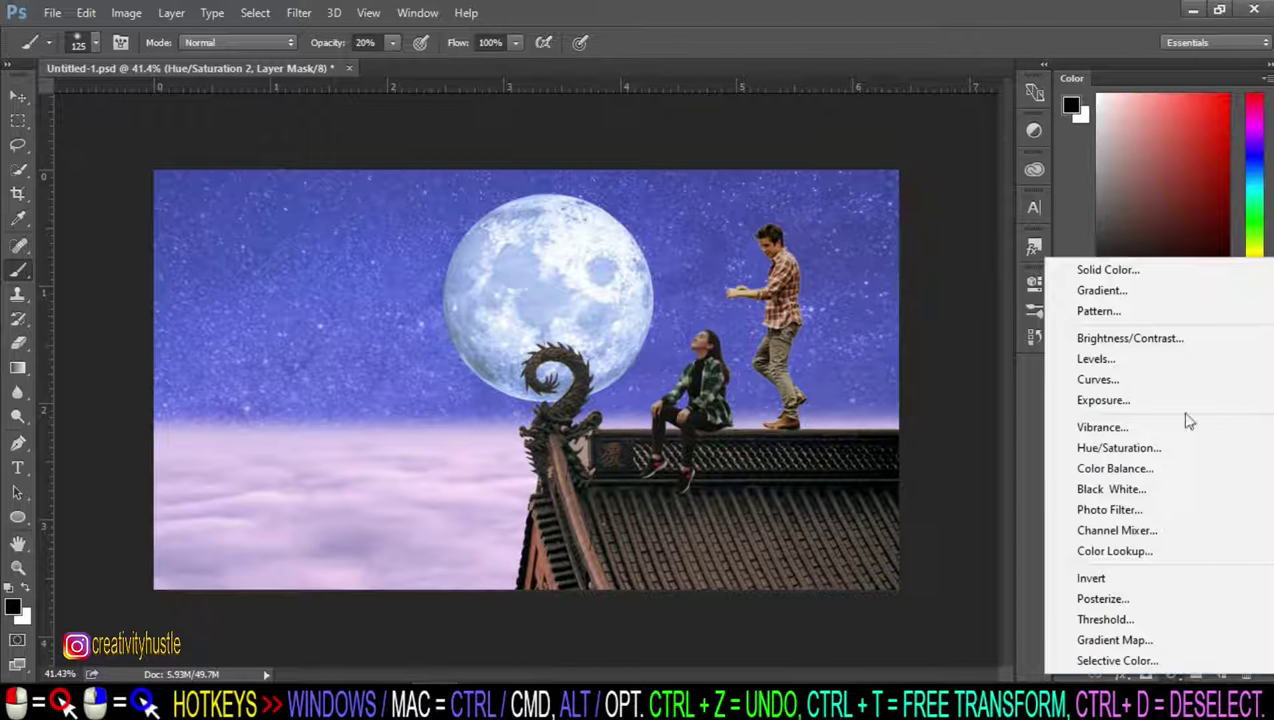
left_click(1138, 294)
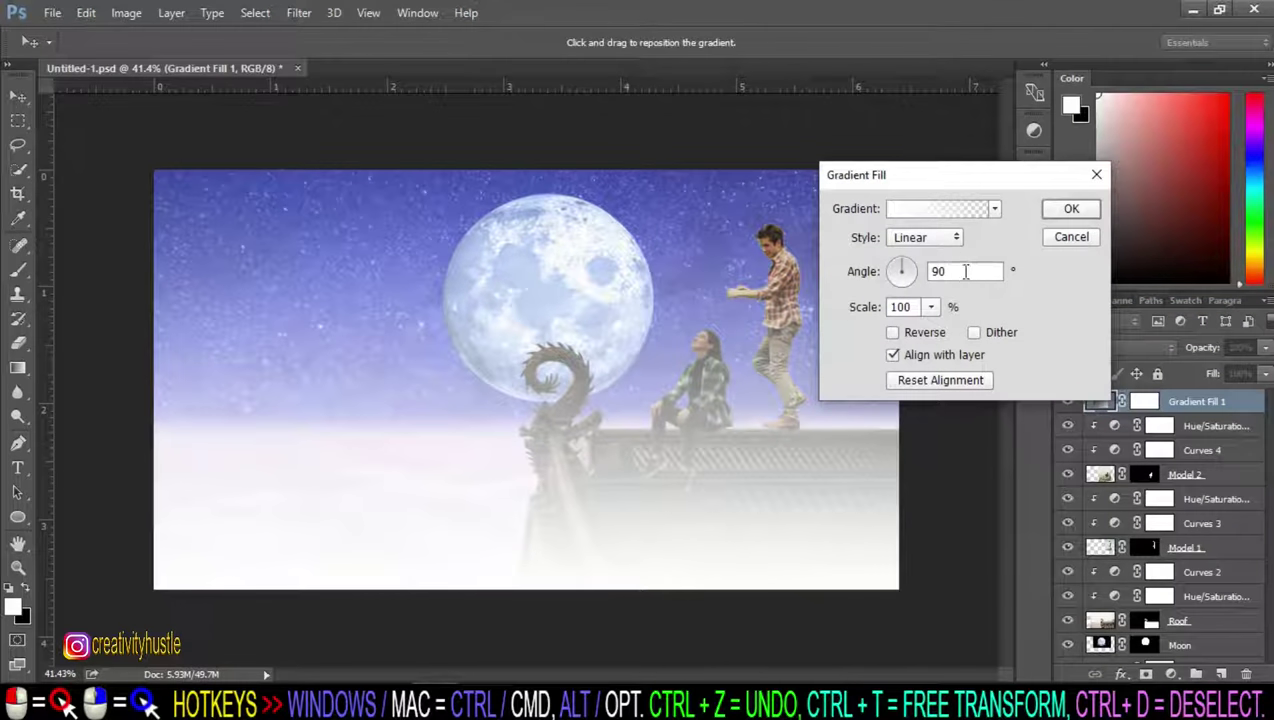
left_click(945, 208)
left_click(868, 184)
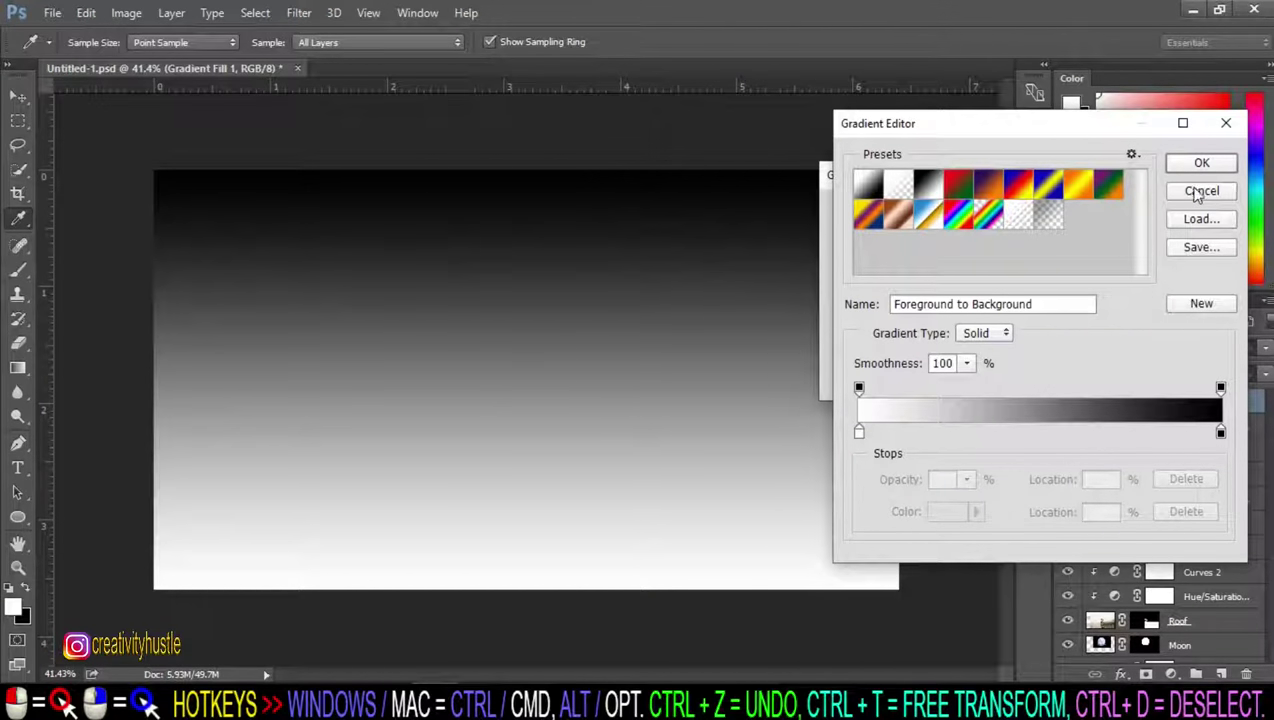
double_click(858, 432)
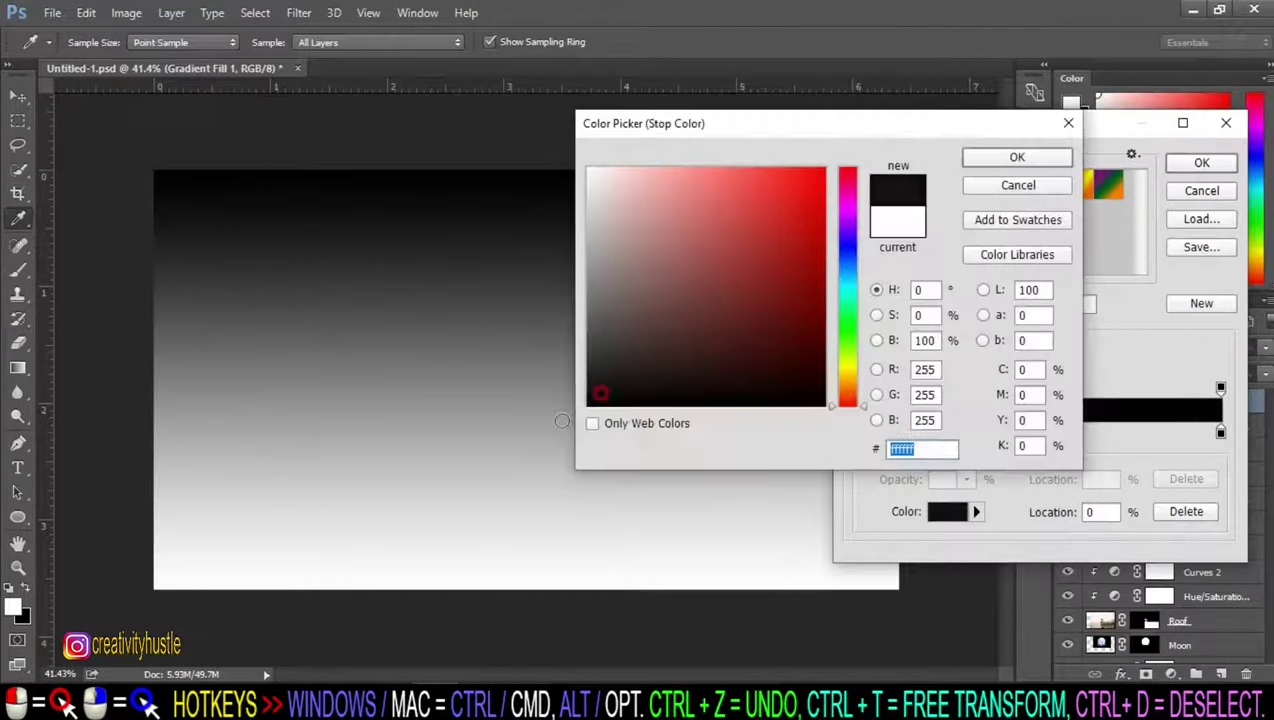
left_click(1003, 186)
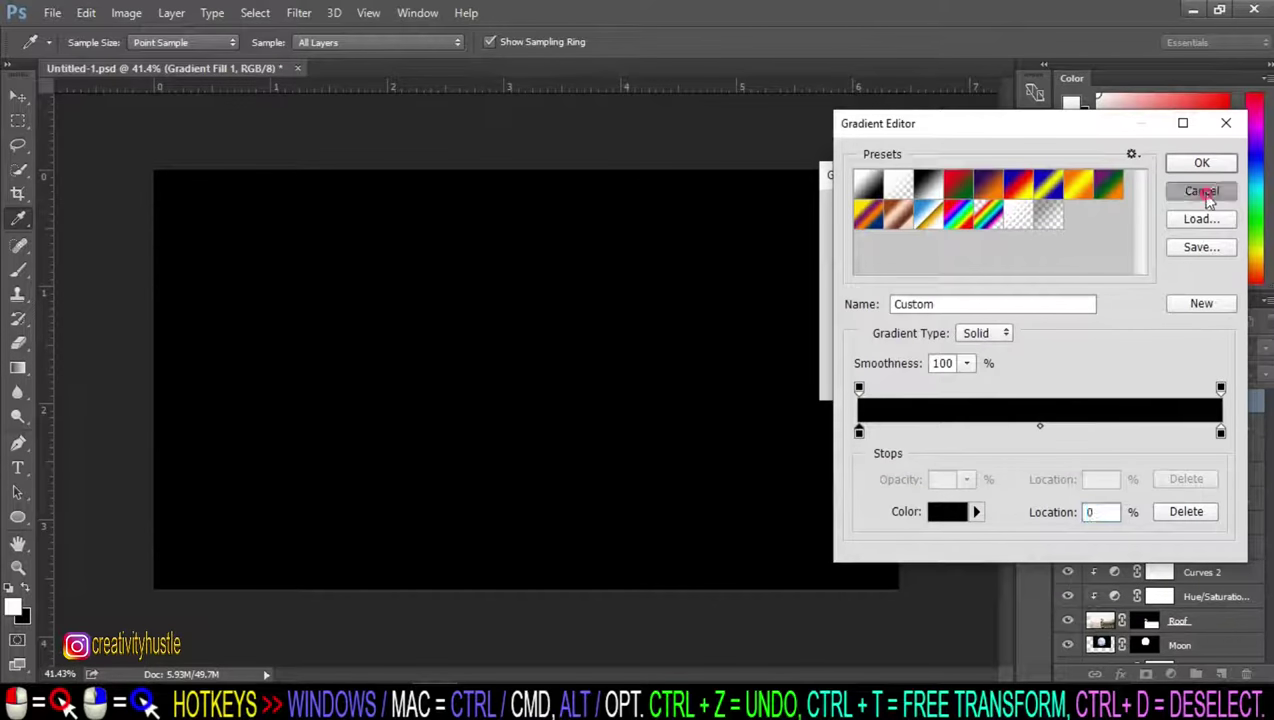
left_click(1202, 192)
left_click(938, 238)
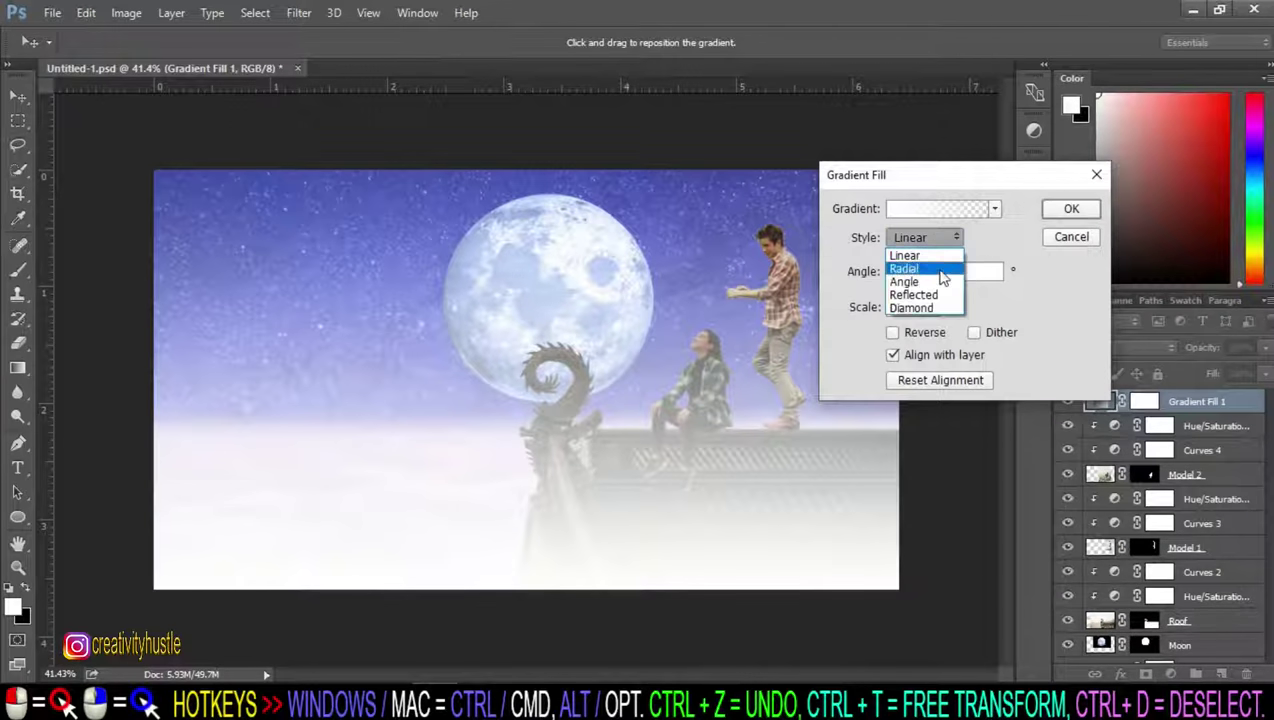
left_click(941, 270)
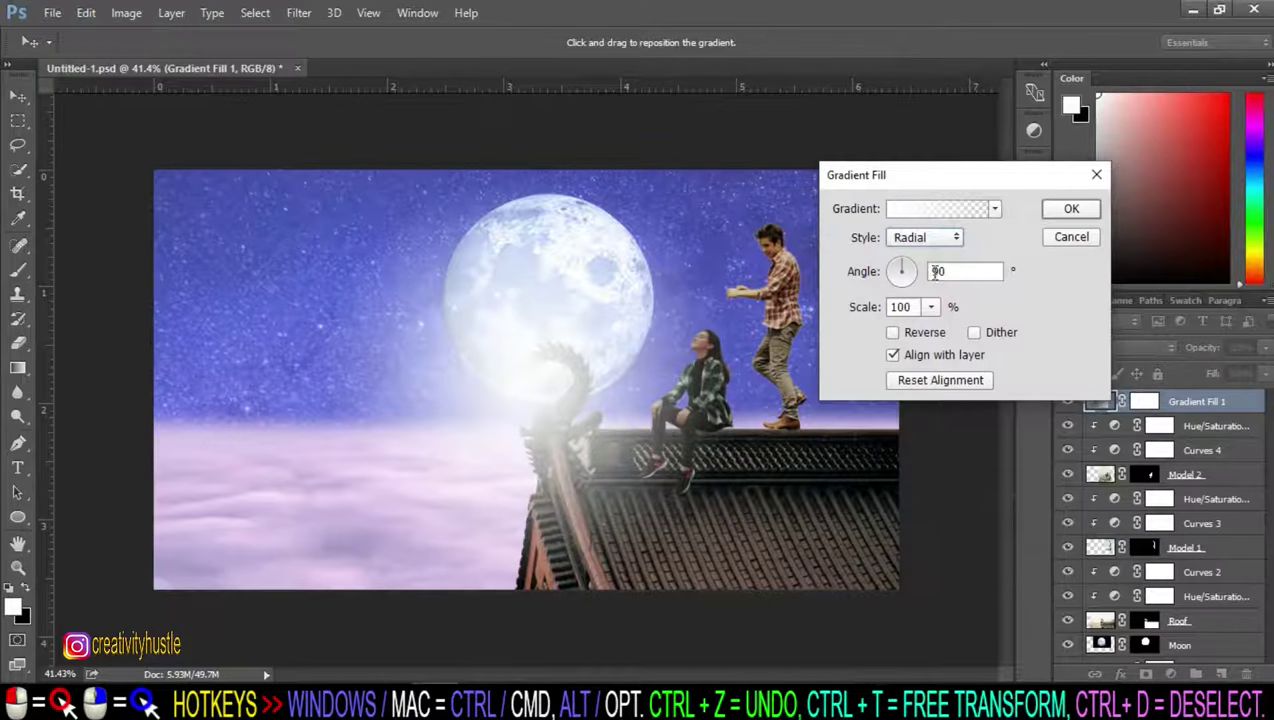
Step: Make the gradient black to transparent using the Foreground to Transparent preset
left_click(977, 209)
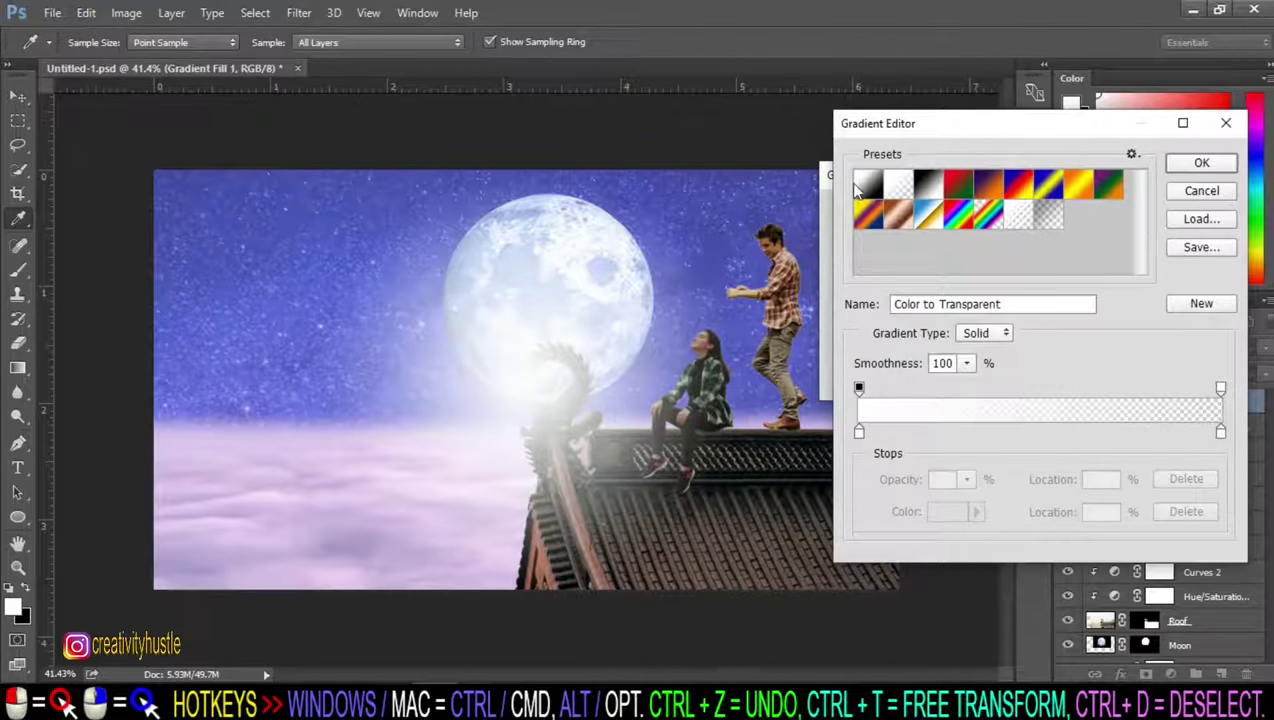
left_click(928, 188)
left_click(858, 432)
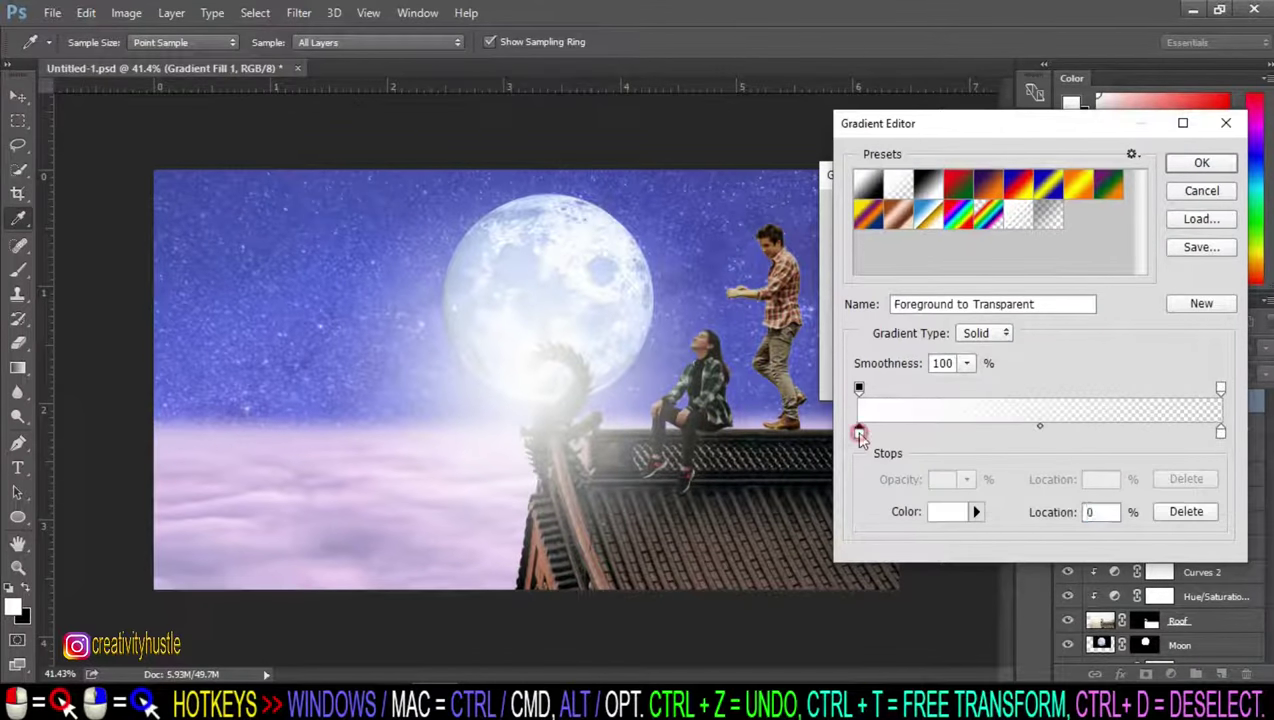
double_click(858, 432)
left_click(589, 405)
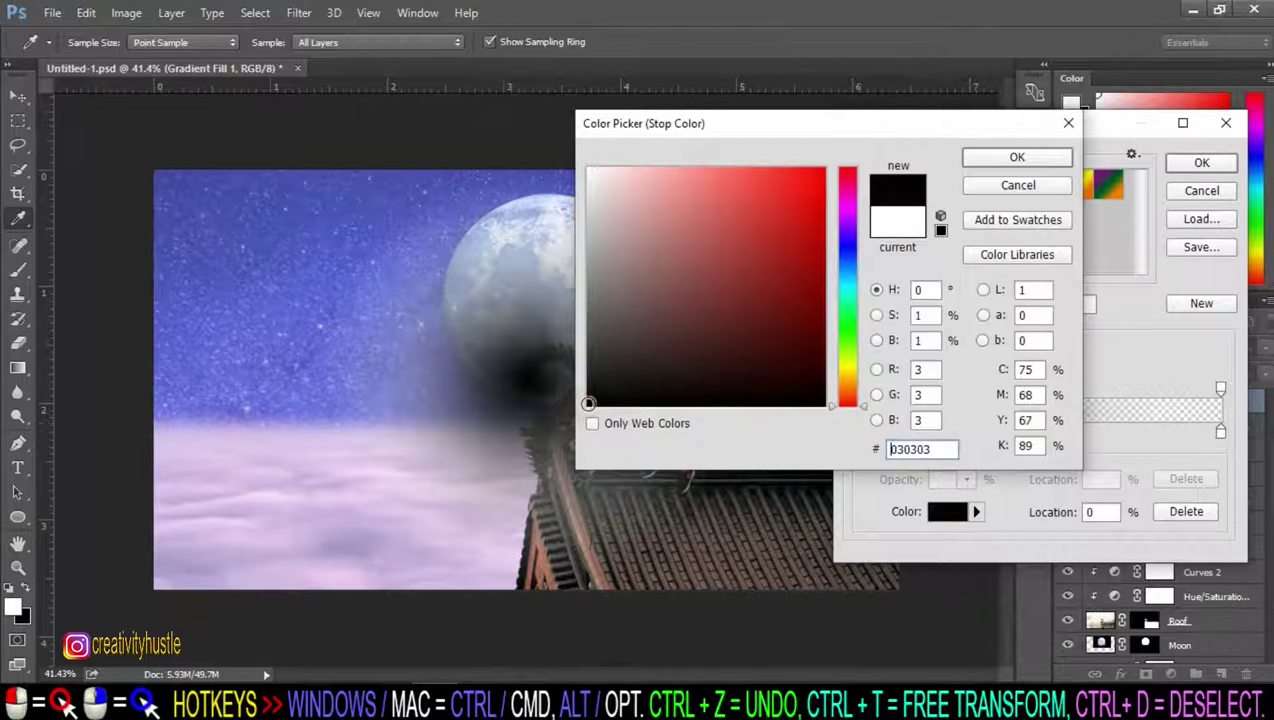
left_click(1037, 158)
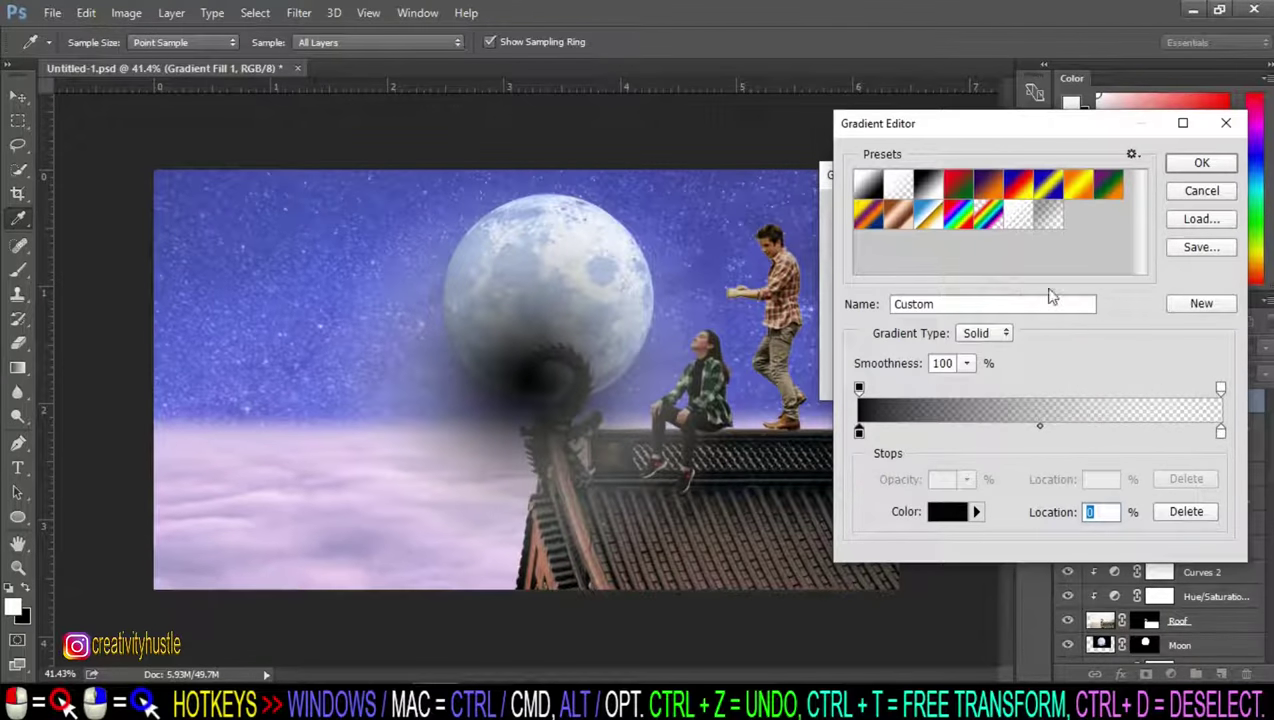
left_click(1197, 164)
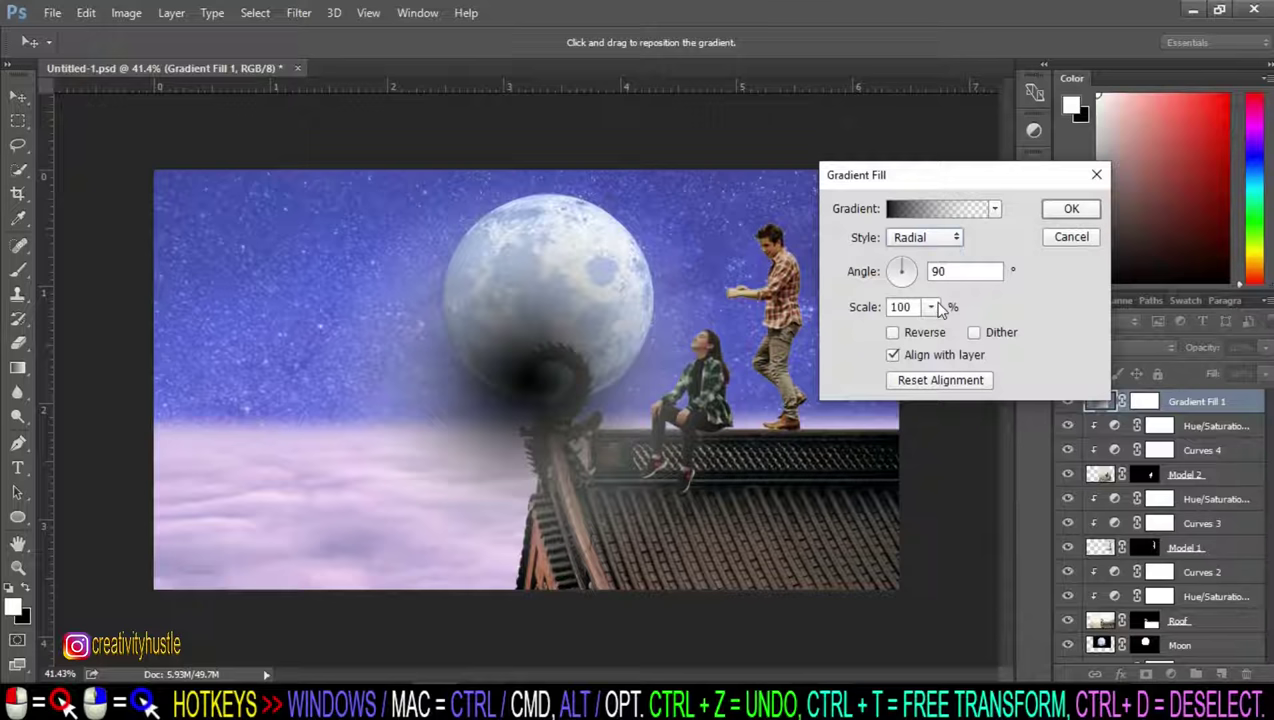
Step: Reverse the radial gradient and set its scale to 189%
left_click(893, 333)
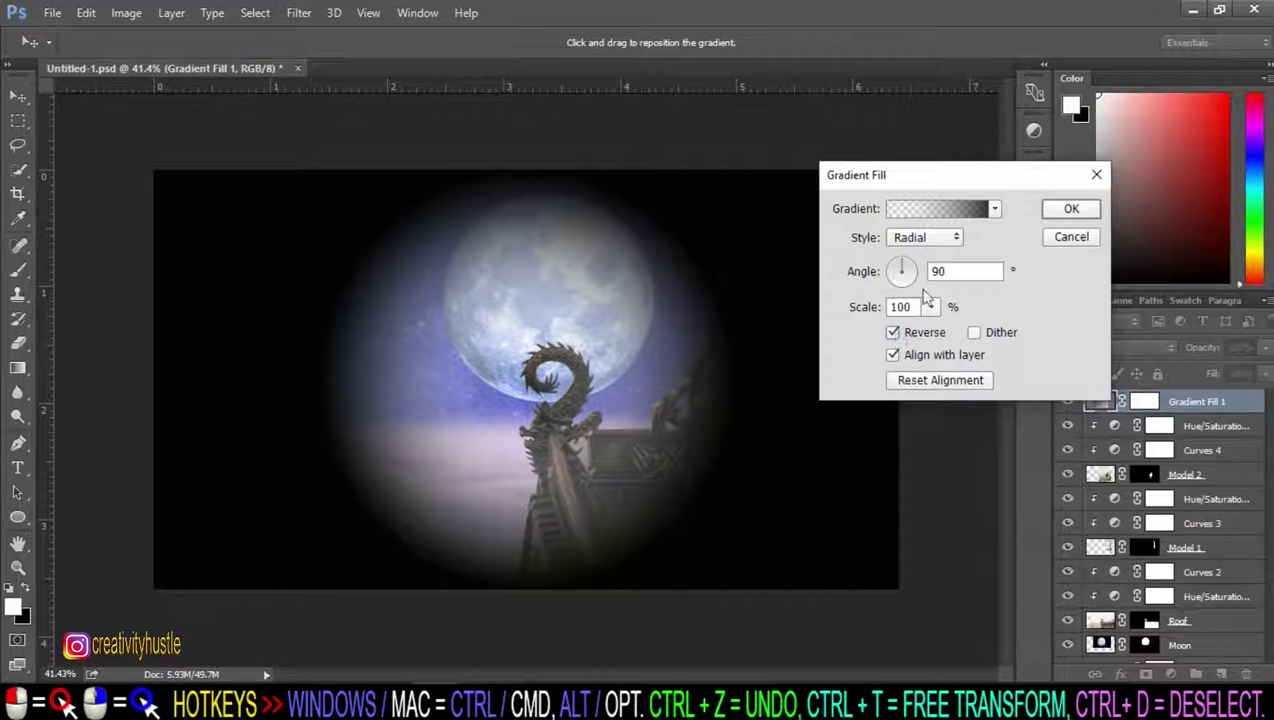
left_click_drag(932, 307, 939, 330)
left_click(1071, 209)
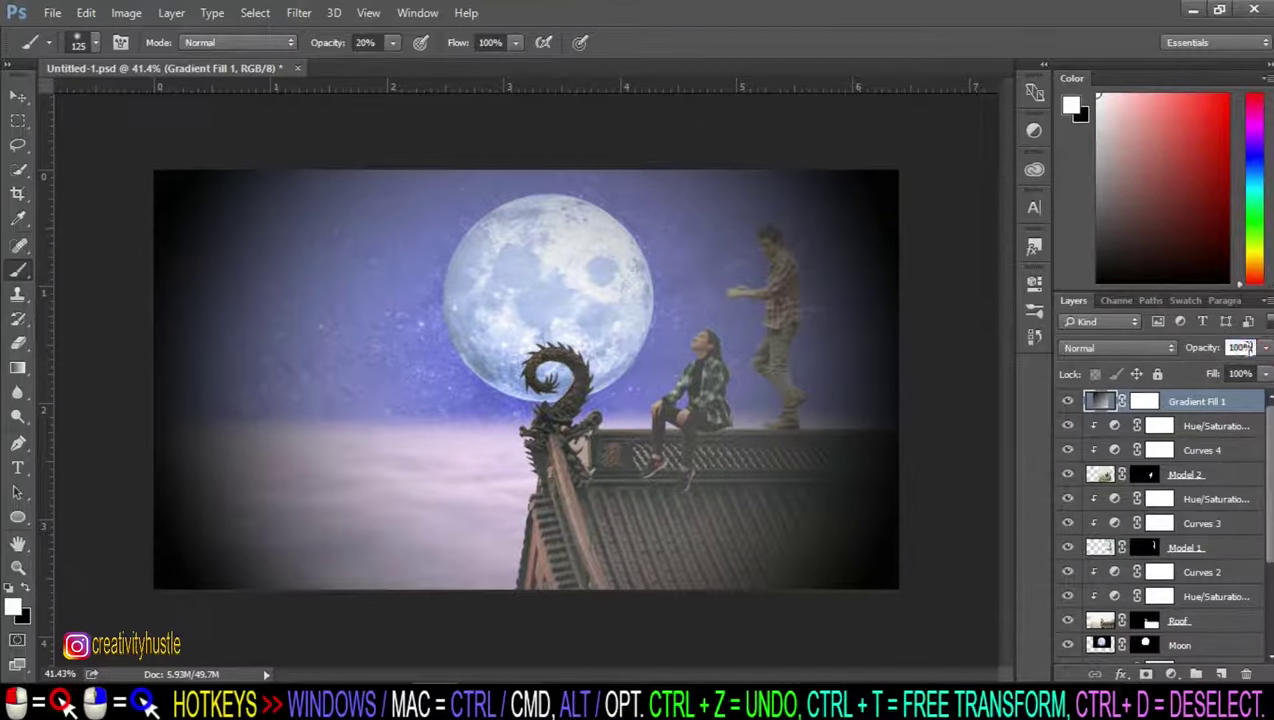
Step: Lower the vignette layer's opacity and fill to 50%, toggling it to compare
type("50")
key("Return")
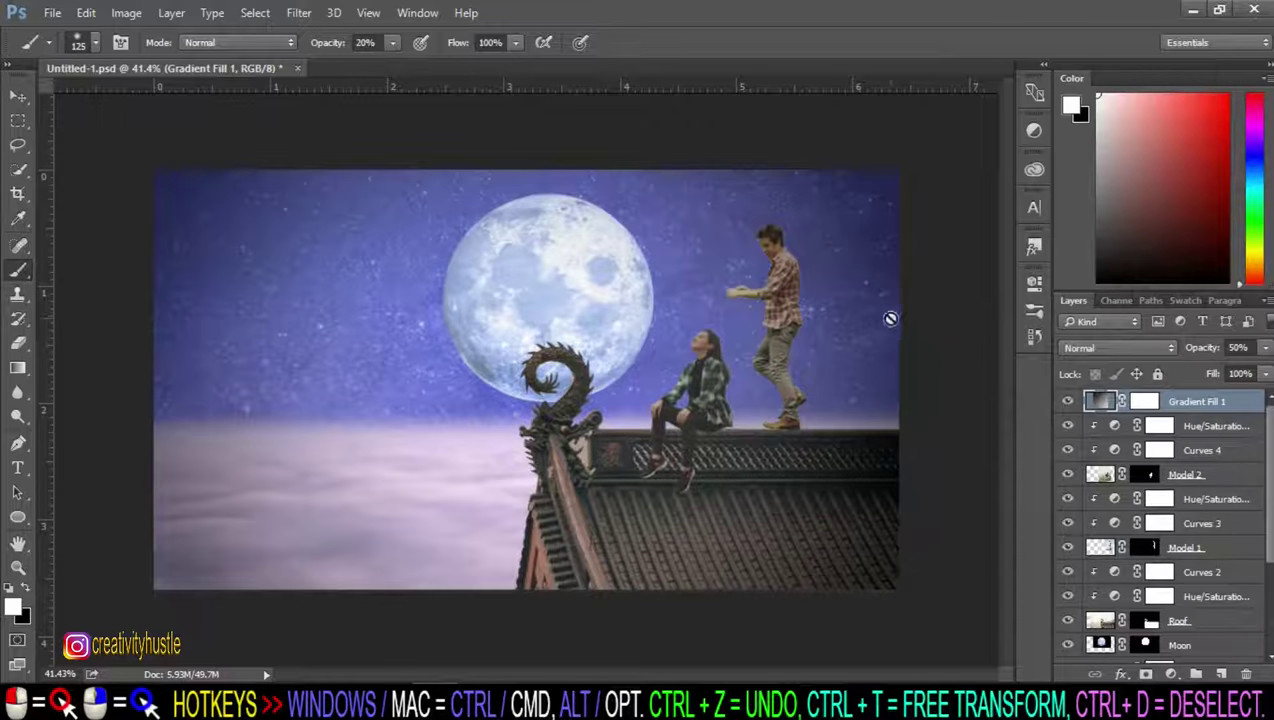
left_click(1261, 374)
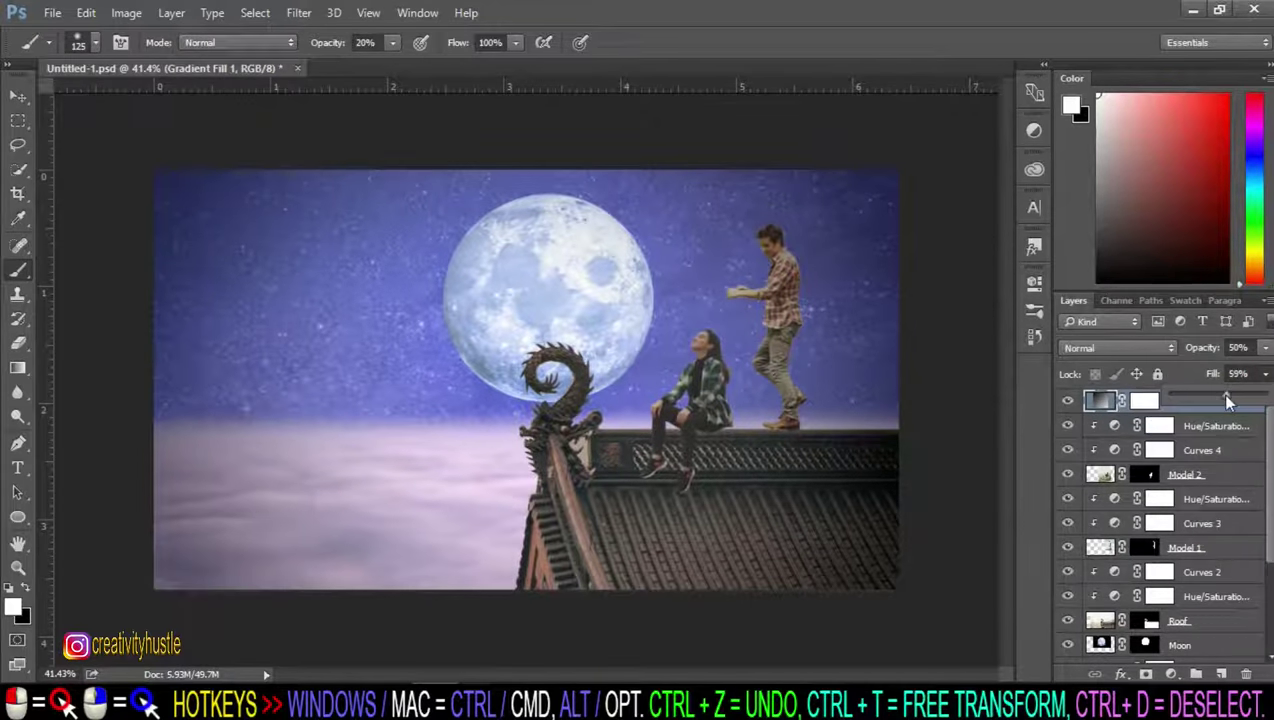
left_click(1068, 401)
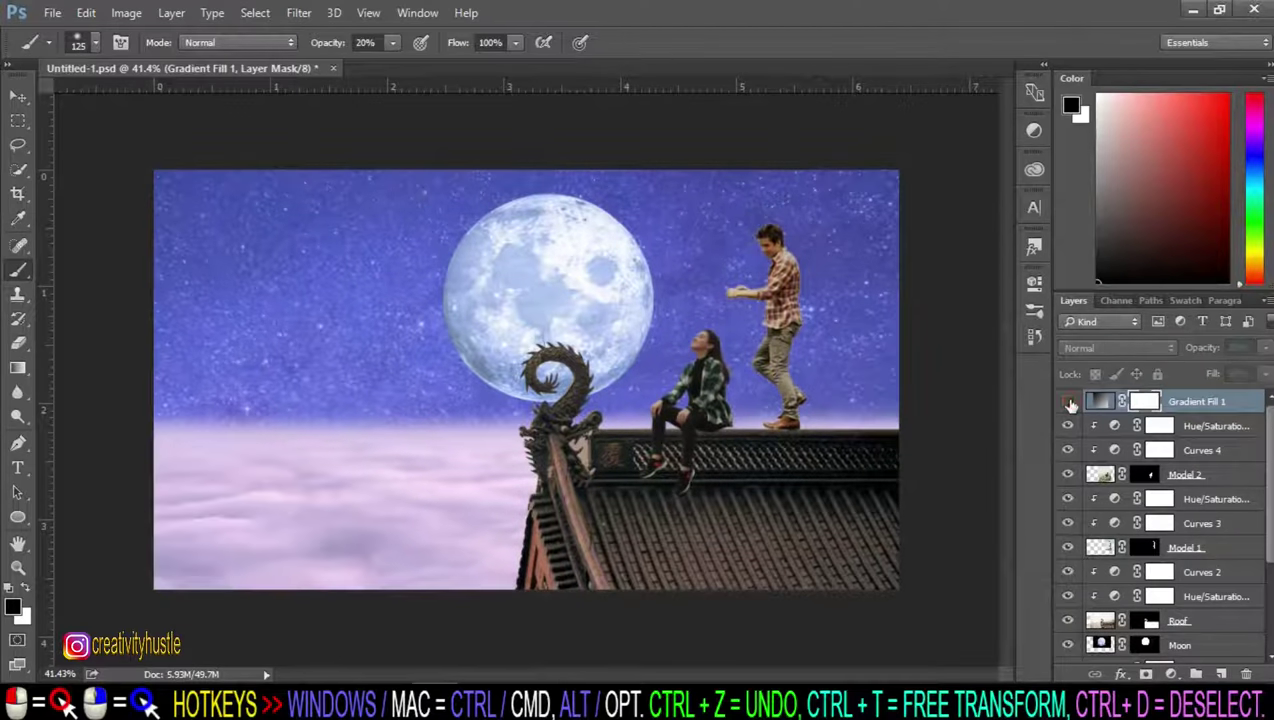
left_click(1069, 401)
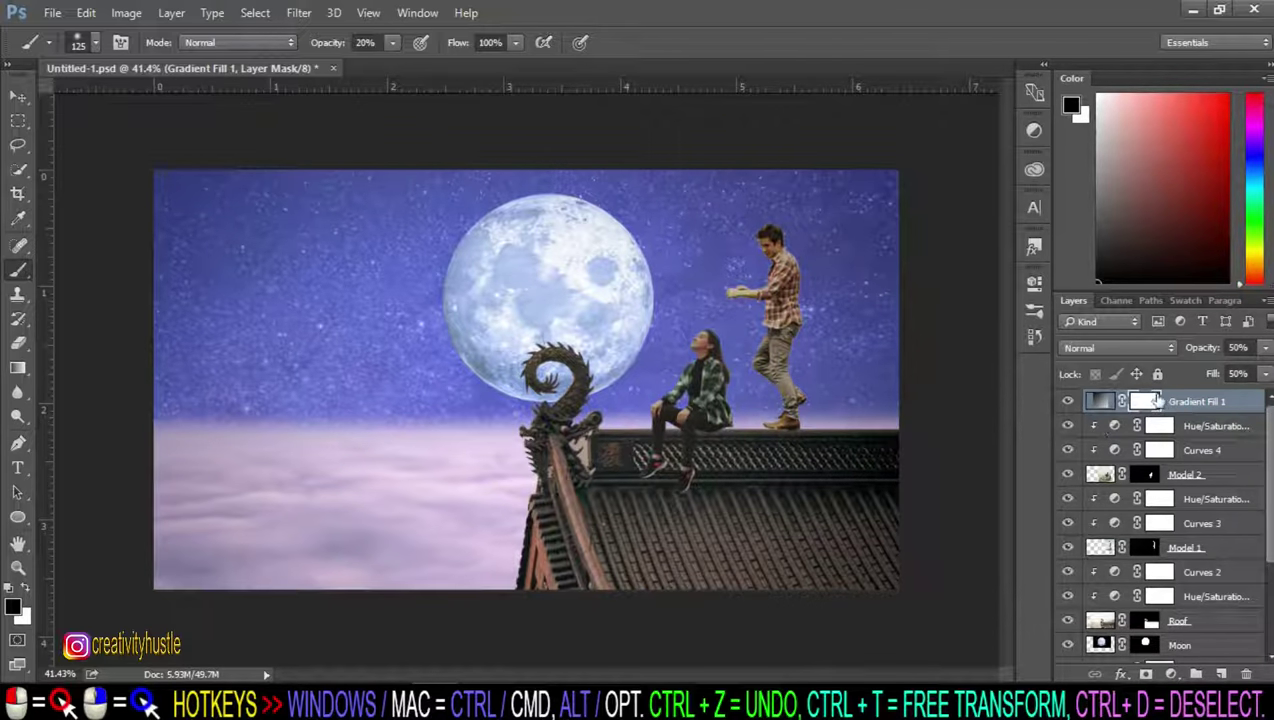
Step: Paint the Gradient Fill 1 mask lightly across the scene centre with a 9% opacity, 800 px brush
left_click(393, 48)
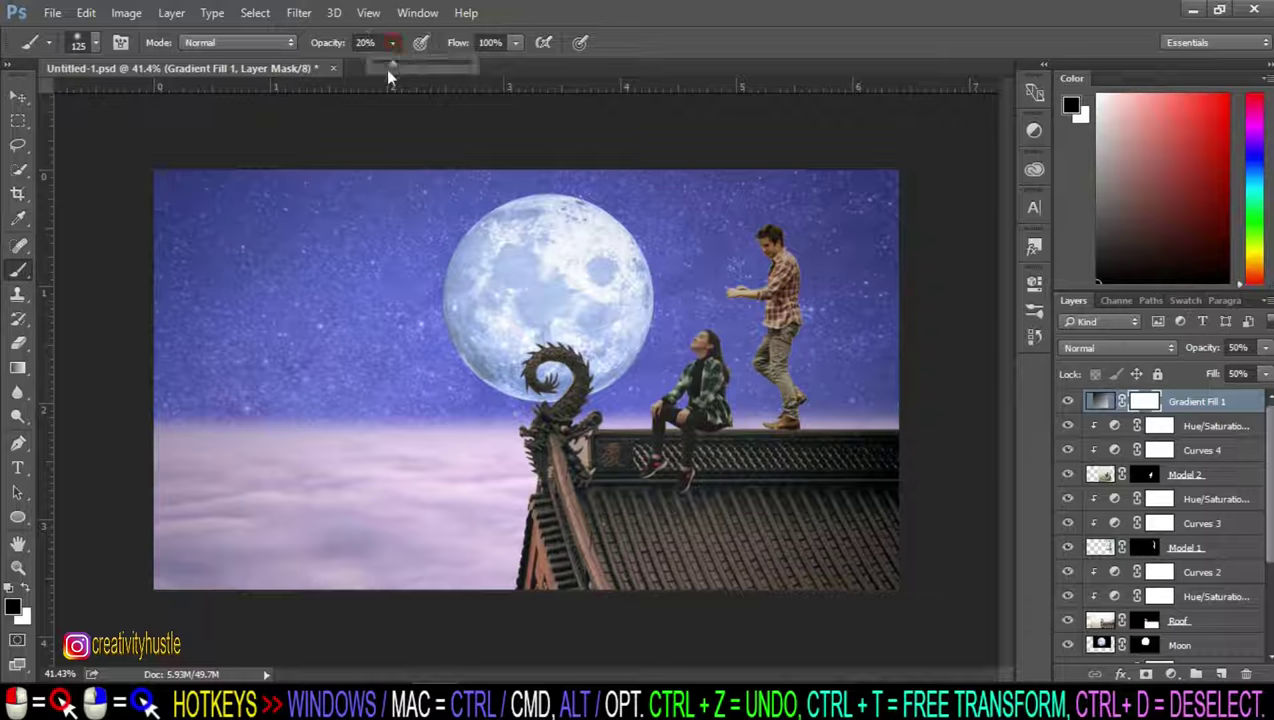
left_click_drag(386, 64, 383, 64)
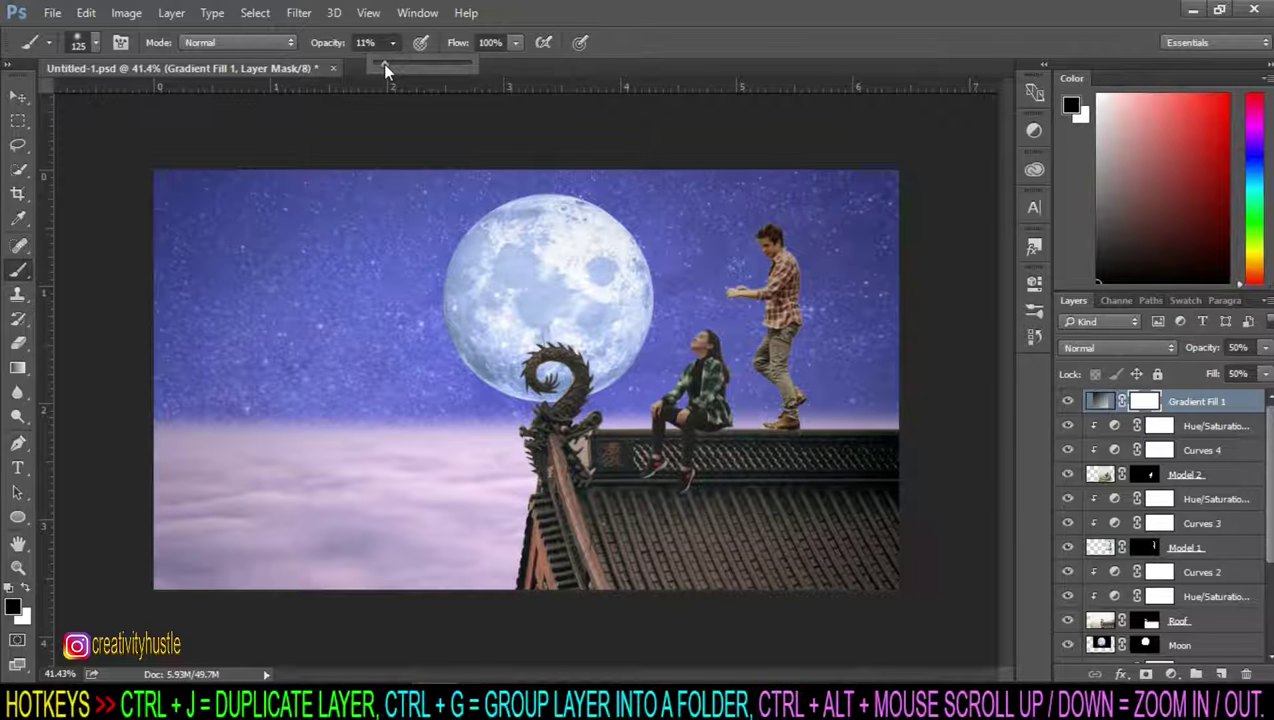
left_click_drag(381, 64, 380, 64)
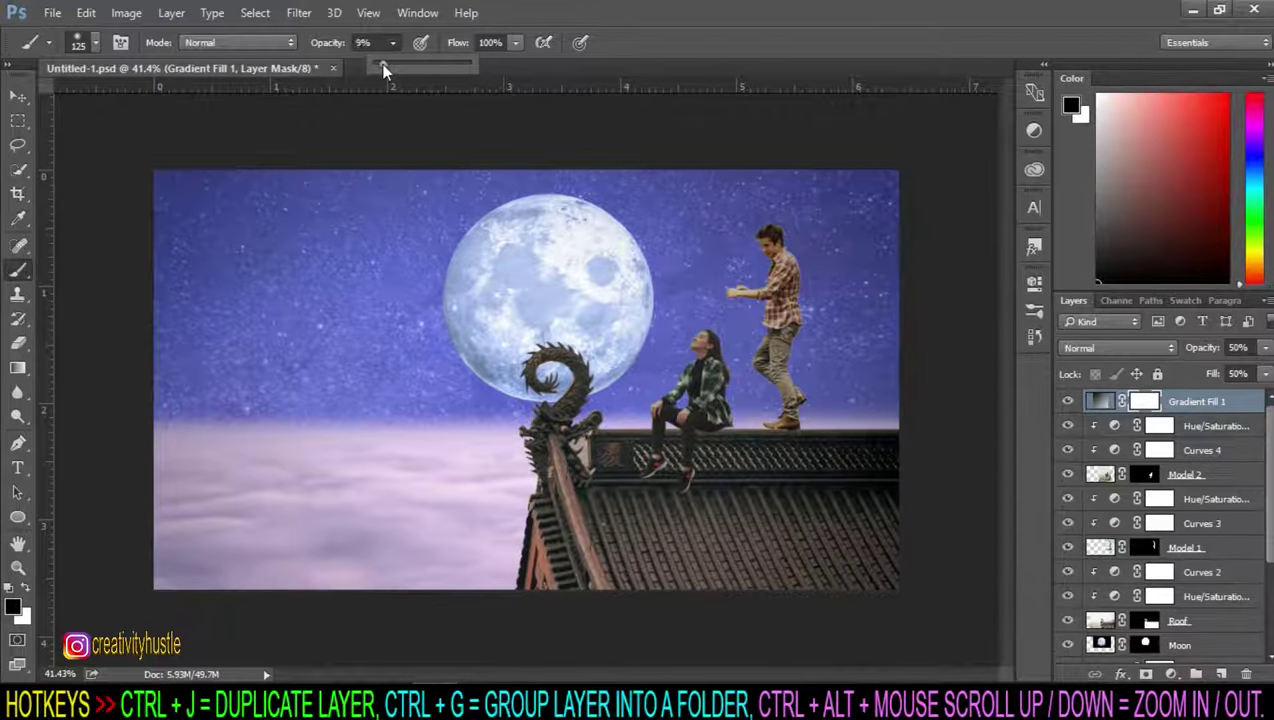
left_click(1138, 401)
key("bracketright")
key("bracketright")
key("bracketright")
key("bracketright")
key("bracketright")
left_click_drag(410, 360, 442, 348)
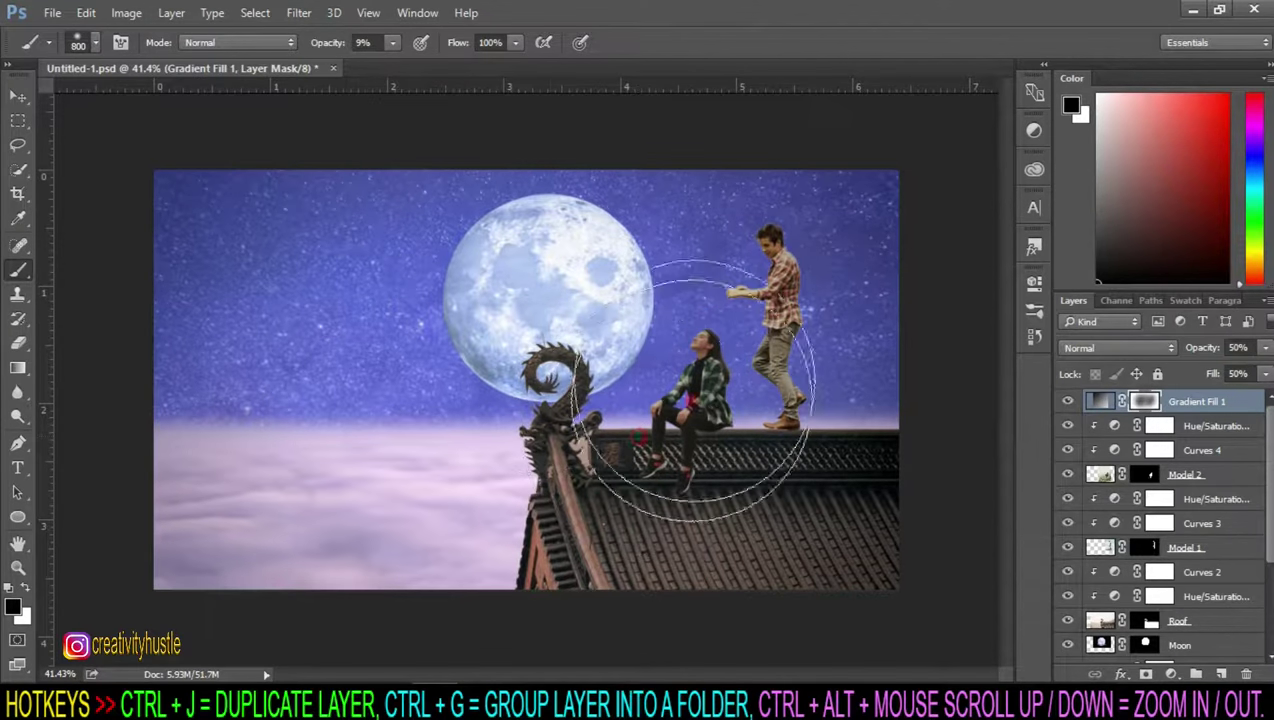
Step: Set the Gradient Fill 1 layer opacity to 75%
left_click(1195, 347)
type("75")
key("Return")
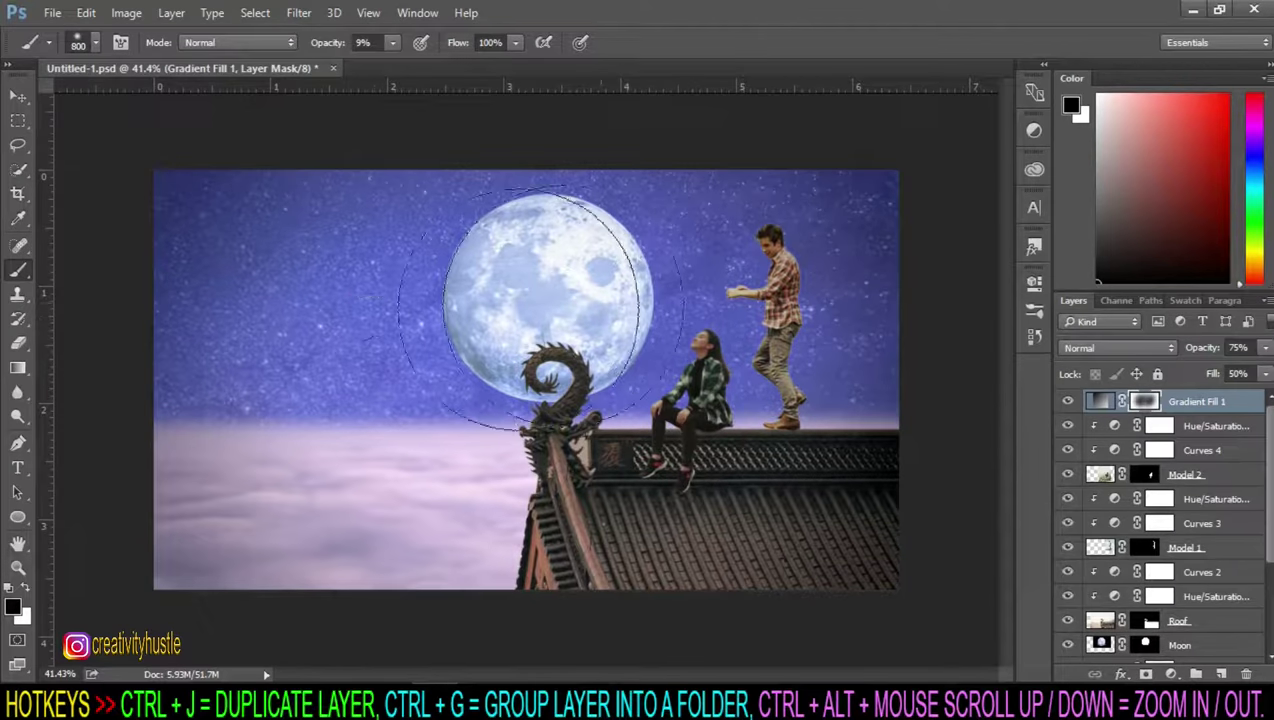
Step: Select the Brightness/Contrast 1 layer in the Layers panel
left_click(1256, 402)
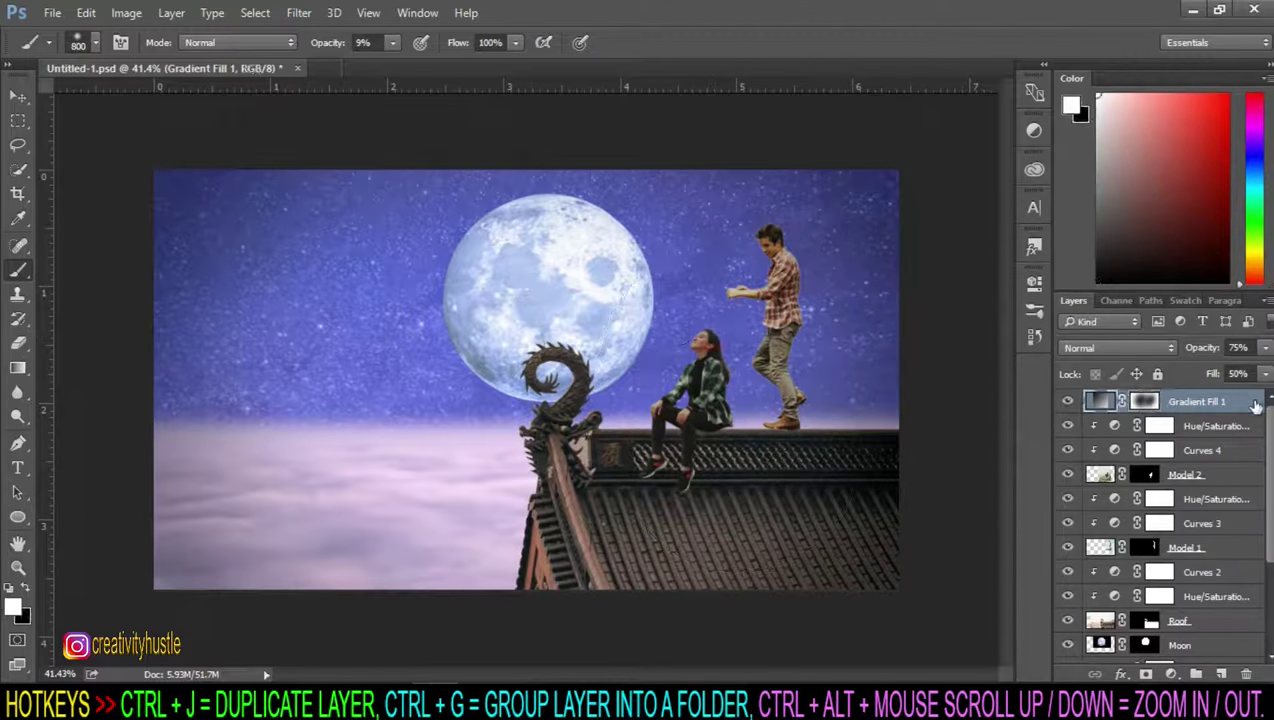
scroll(1212, 475, "down", 1)
left_click(1224, 597)
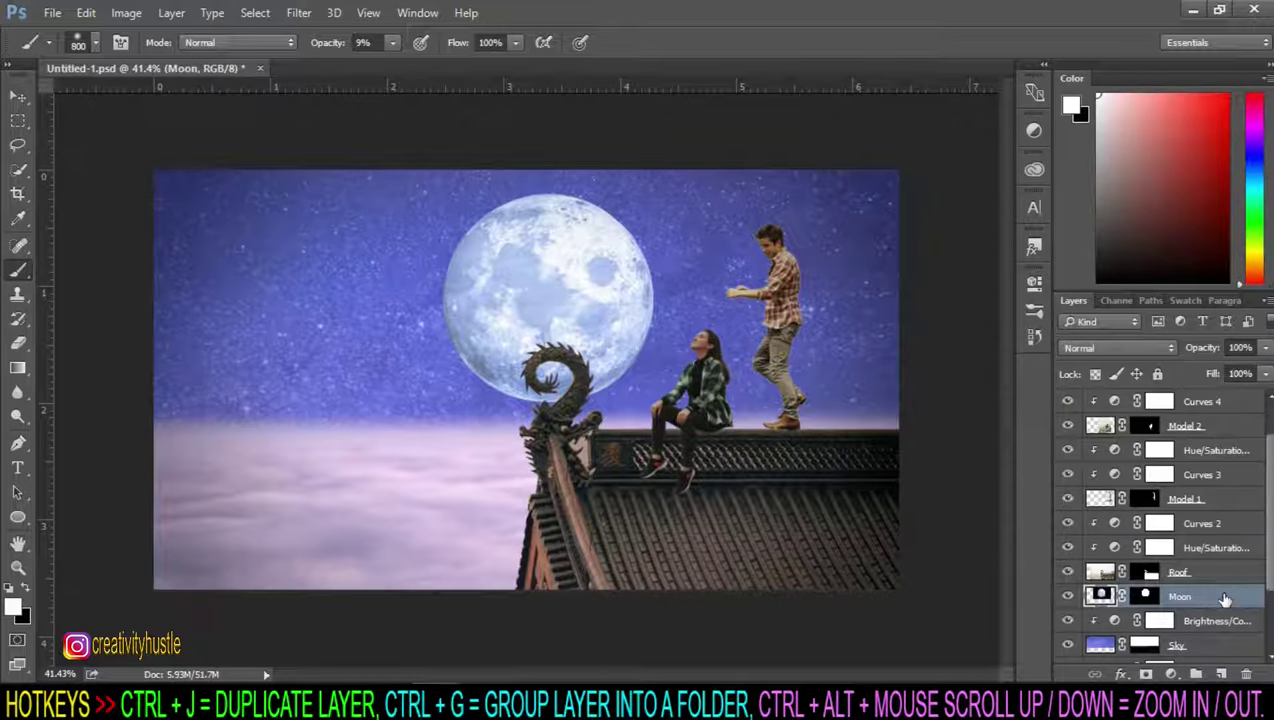
scroll(1216, 597, "down", 2)
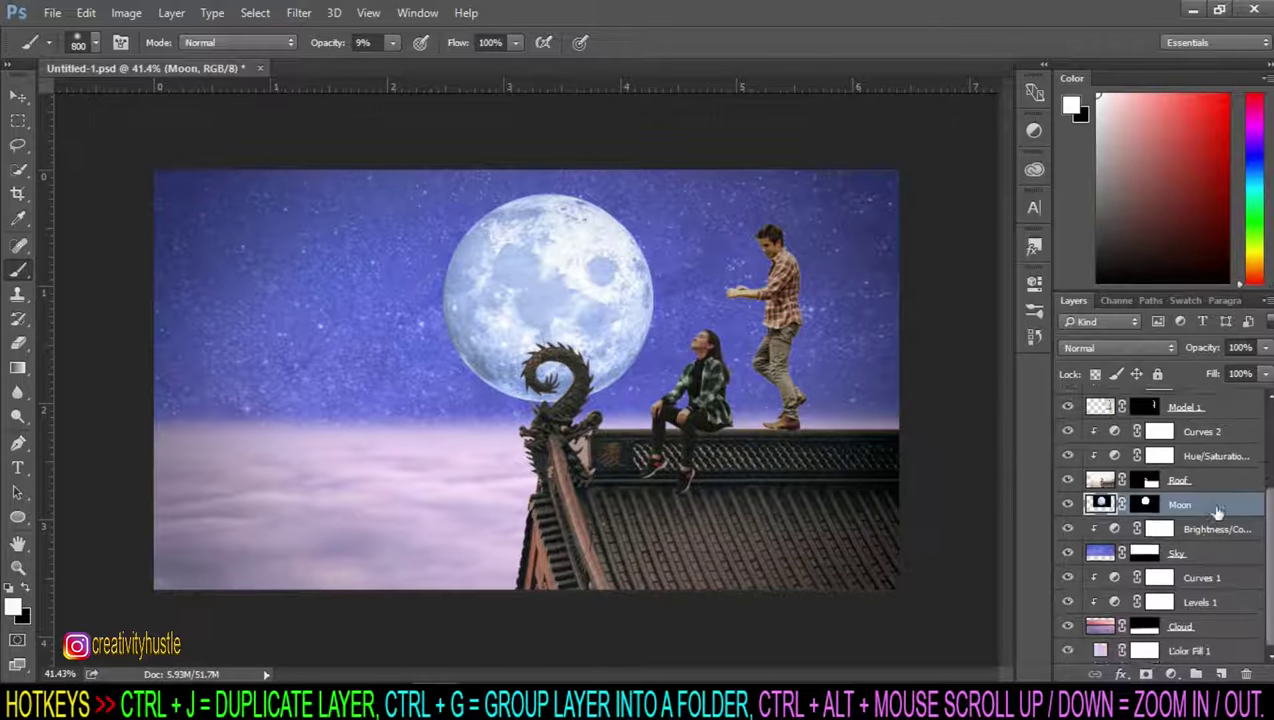
left_click(1221, 531)
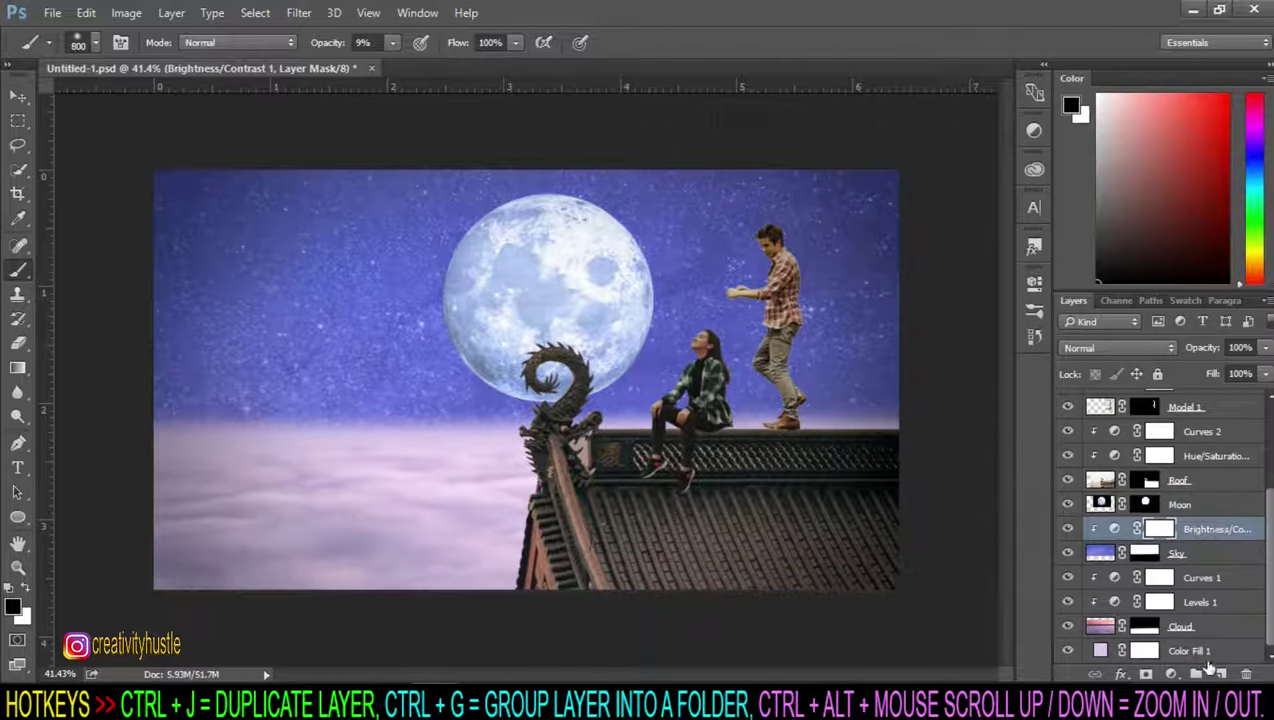
Step: Add a new empty layer and set up a white 500 px brush at full opacity
left_click(1222, 674)
key("x")
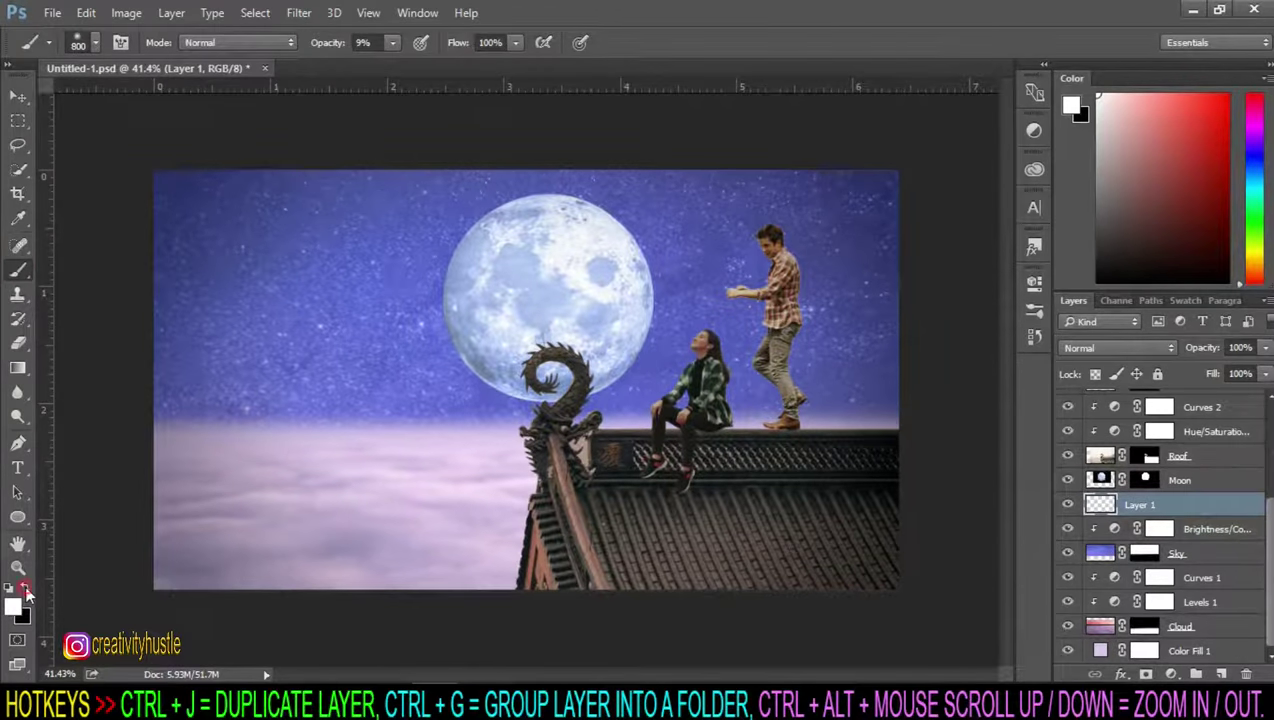
left_click(392, 44)
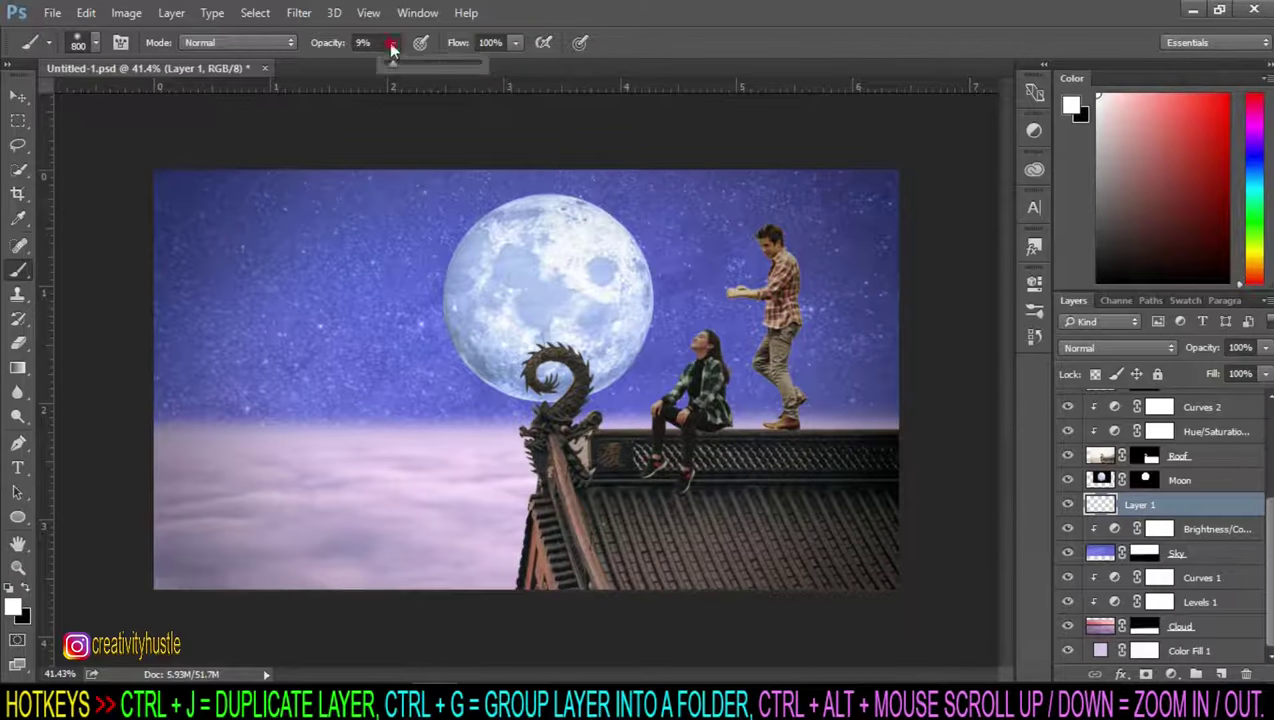
key("bracketleft")
key("bracketleft")
key("bracketleft")
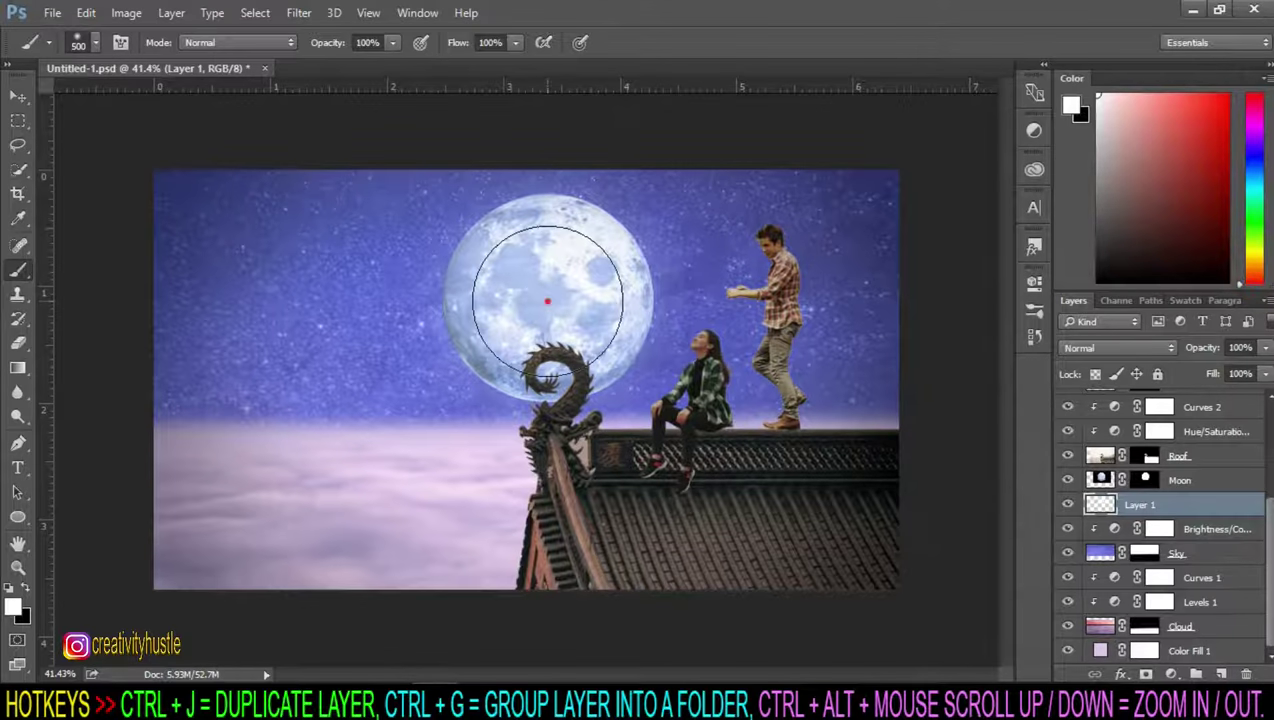
Step: Duplicate the white patch layer and apply a large-radius Gaussian Blur to it, with Moon hidden
key("ctrl+j")
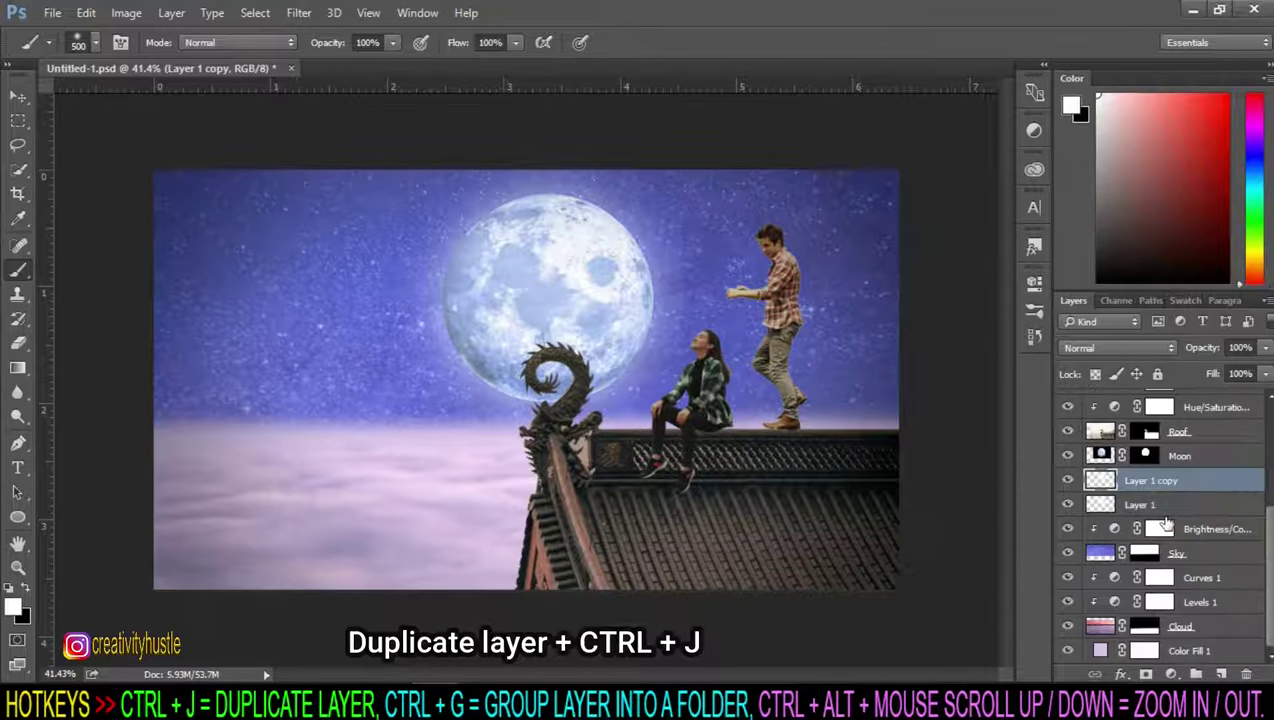
left_click(1067, 455)
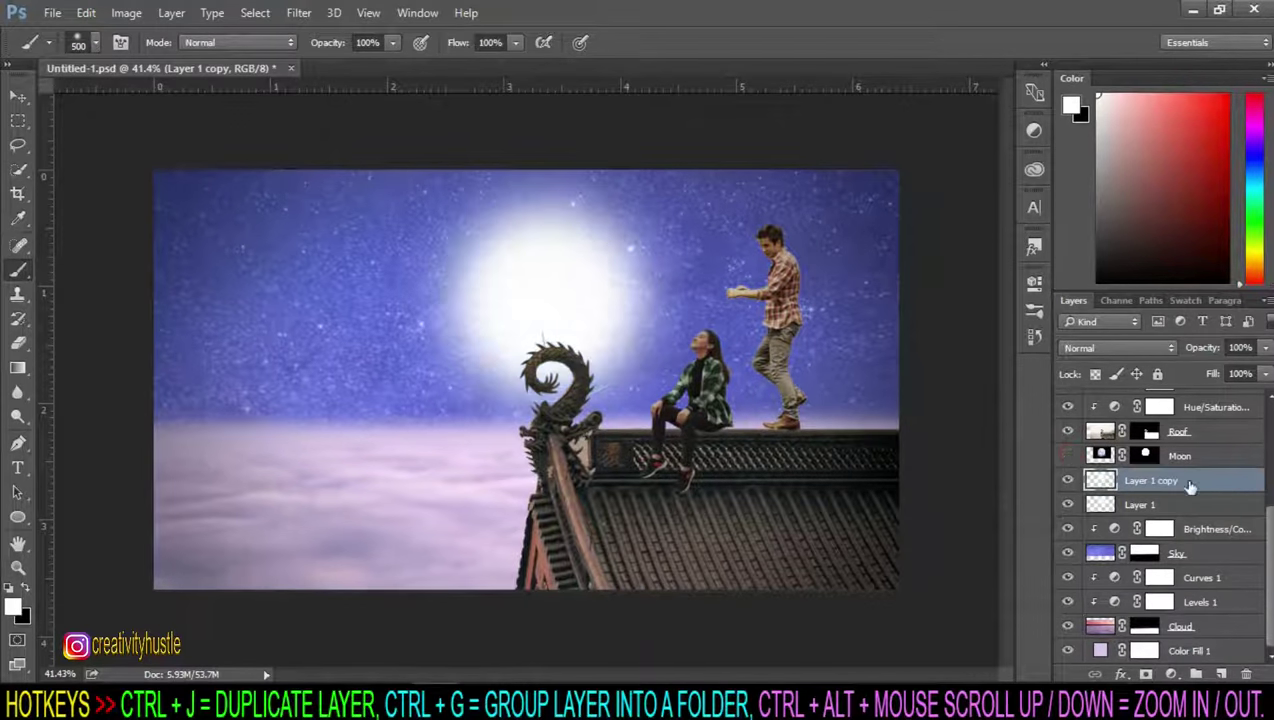
left_click(298, 12)
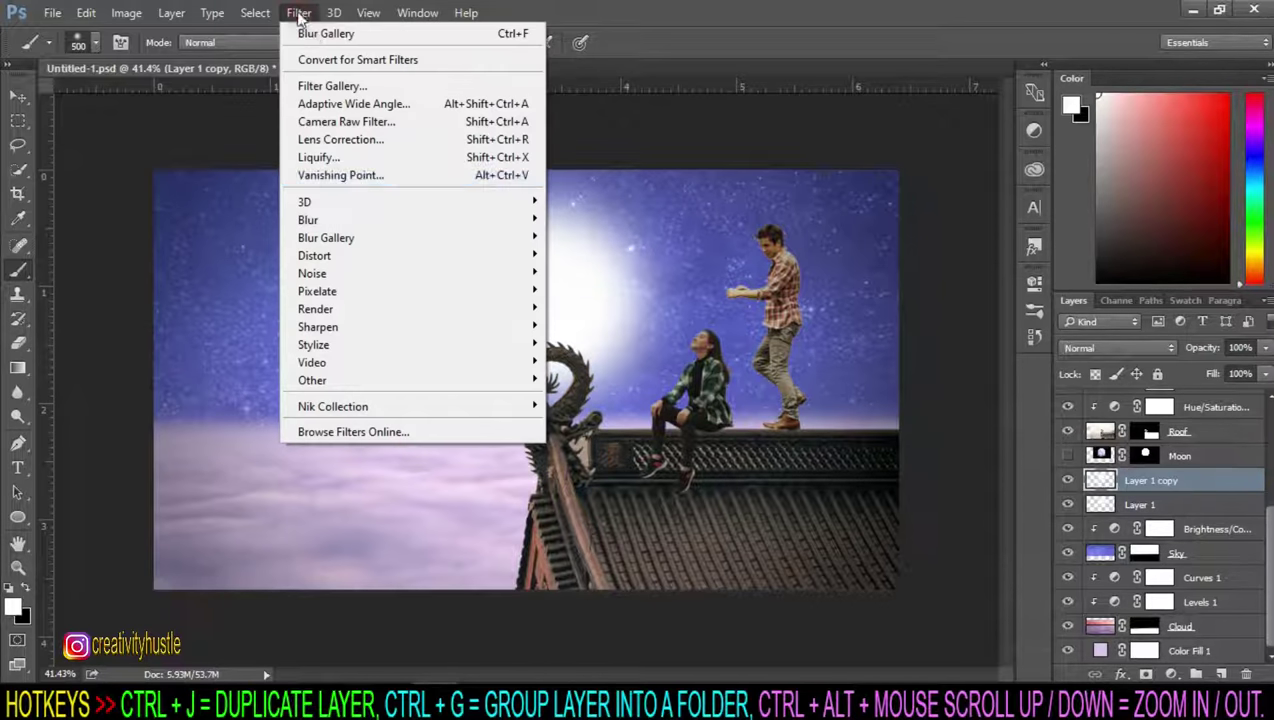
mouse_move(410, 219)
left_click(590, 291)
mouse_move(1134, 395)
left_mouse_down()
mouse_move(1096, 395)
mouse_move(1117, 388)
left_mouse_up()
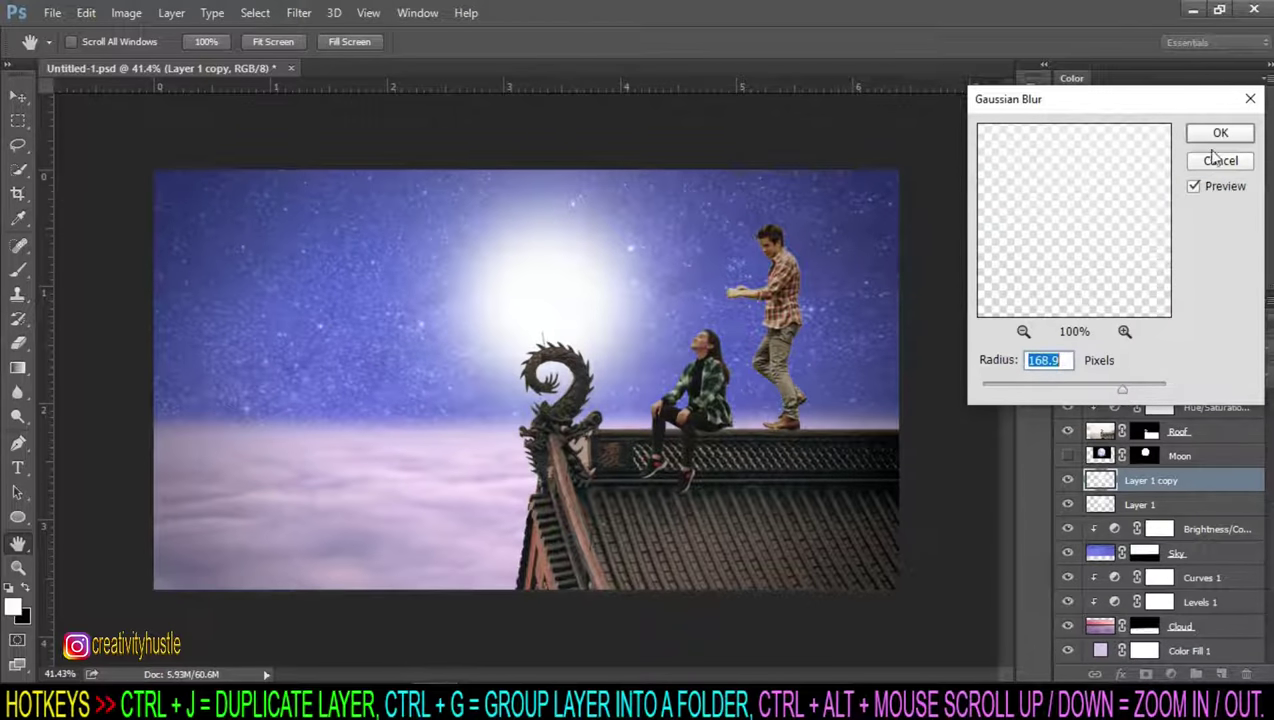
left_click(1220, 132)
Step: Show the Moon layer again and check the Layer 1 and Layer 1 copy glows
key("b")
left_click(1067, 455)
left_click(1068, 480)
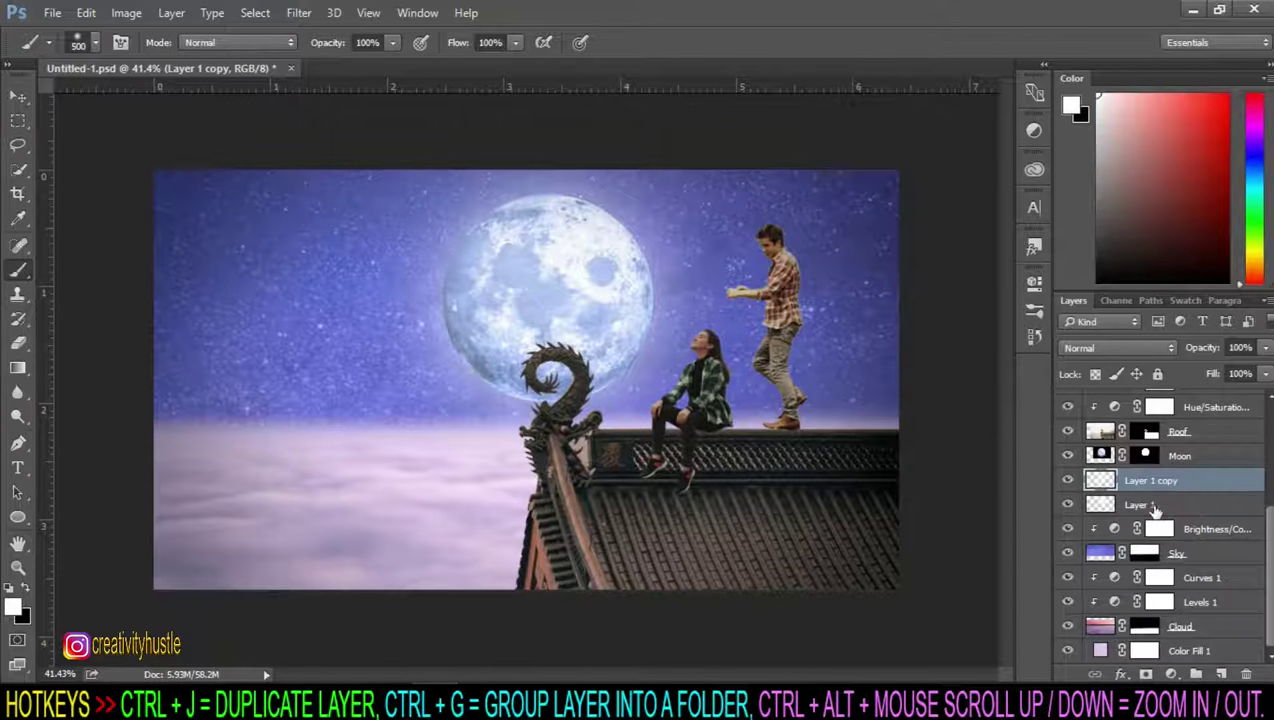
left_click(1170, 506)
left_click(1197, 484)
Step: Enable an Outer Glow on the Moon layer with a pale light blue colour
left_click(1236, 456)
double_click(1218, 460)
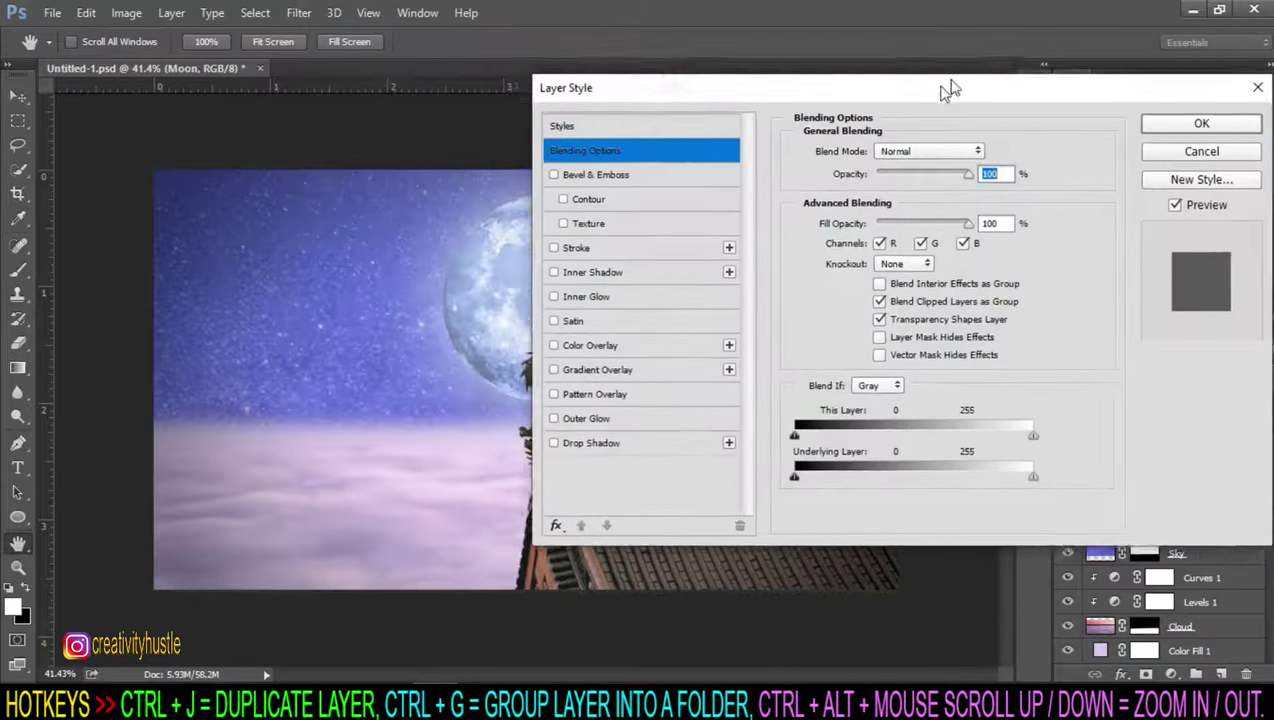
left_click_drag(949, 90, 1006, 48)
left_click(822, 375)
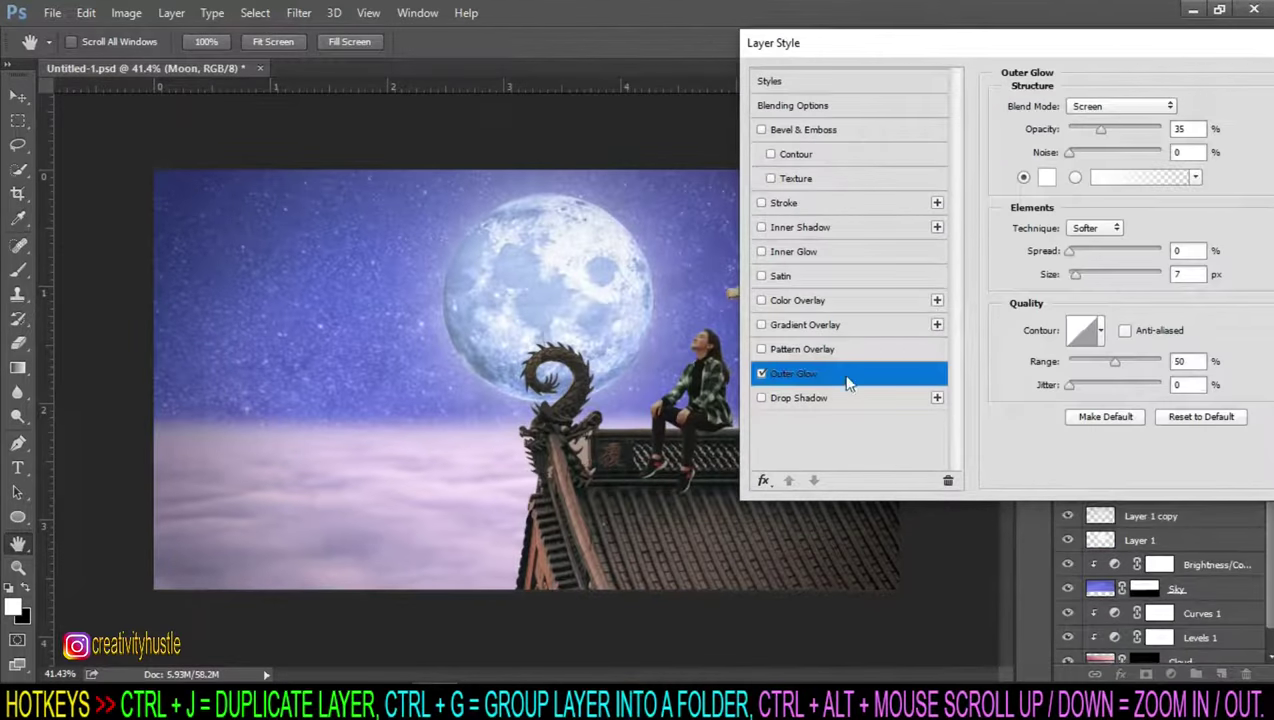
left_click(1046, 177)
left_click_drag(855, 122, 1078, 118)
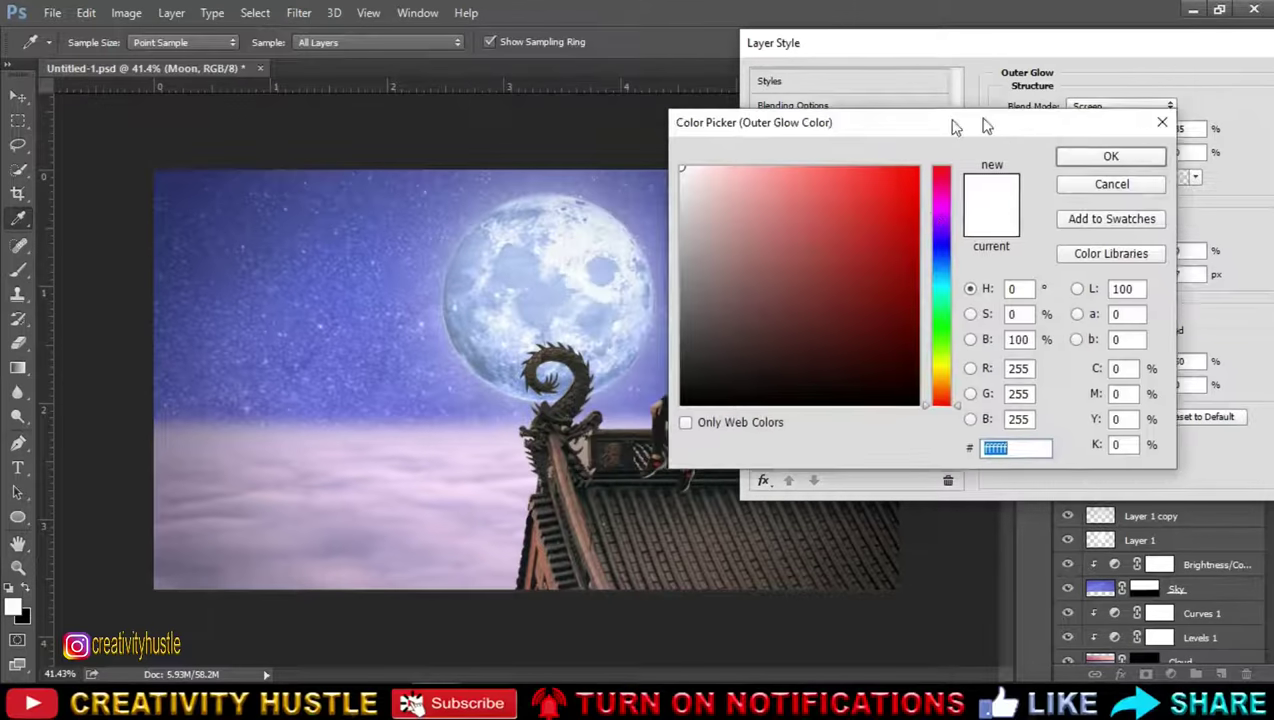
left_click(1070, 246)
left_click_drag(852, 160, 896, 157)
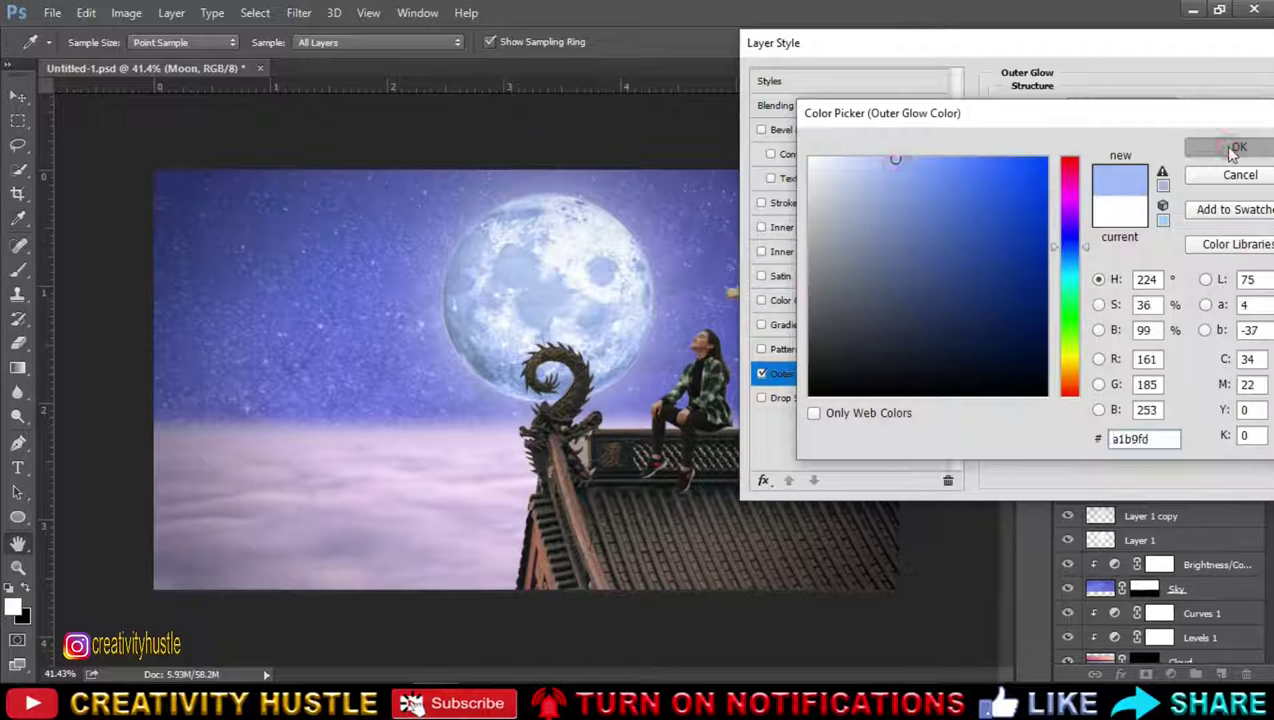
left_click(1236, 147)
Step: Adjust the glow to 63 opacity and about 38 px size, with more spread
left_click_drag(1110, 130, 1160, 129)
left_click(1080, 251)
mouse_move(1078, 251)
left_mouse_down()
mouse_move(1100, 276)
mouse_move(1084, 275)
left_mouse_up()
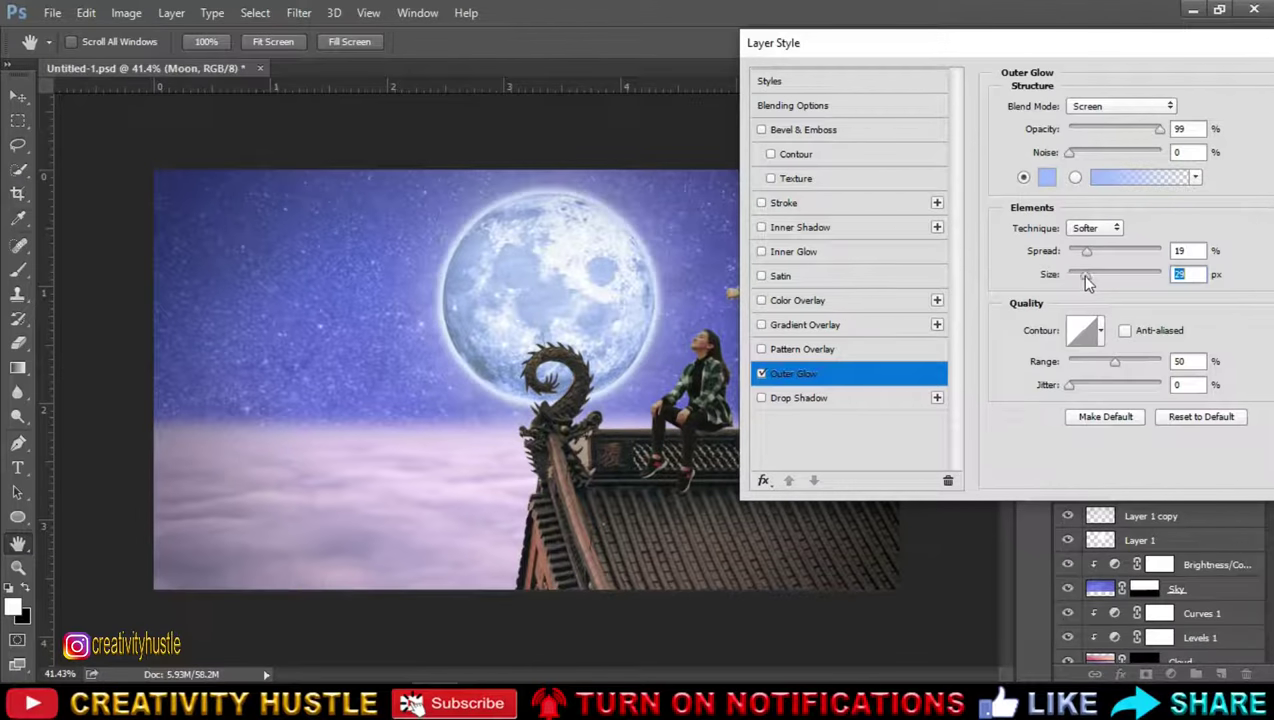
left_click(1078, 251)
left_click_drag(1085, 275, 1089, 275)
left_click_drag(1160, 129, 1127, 129)
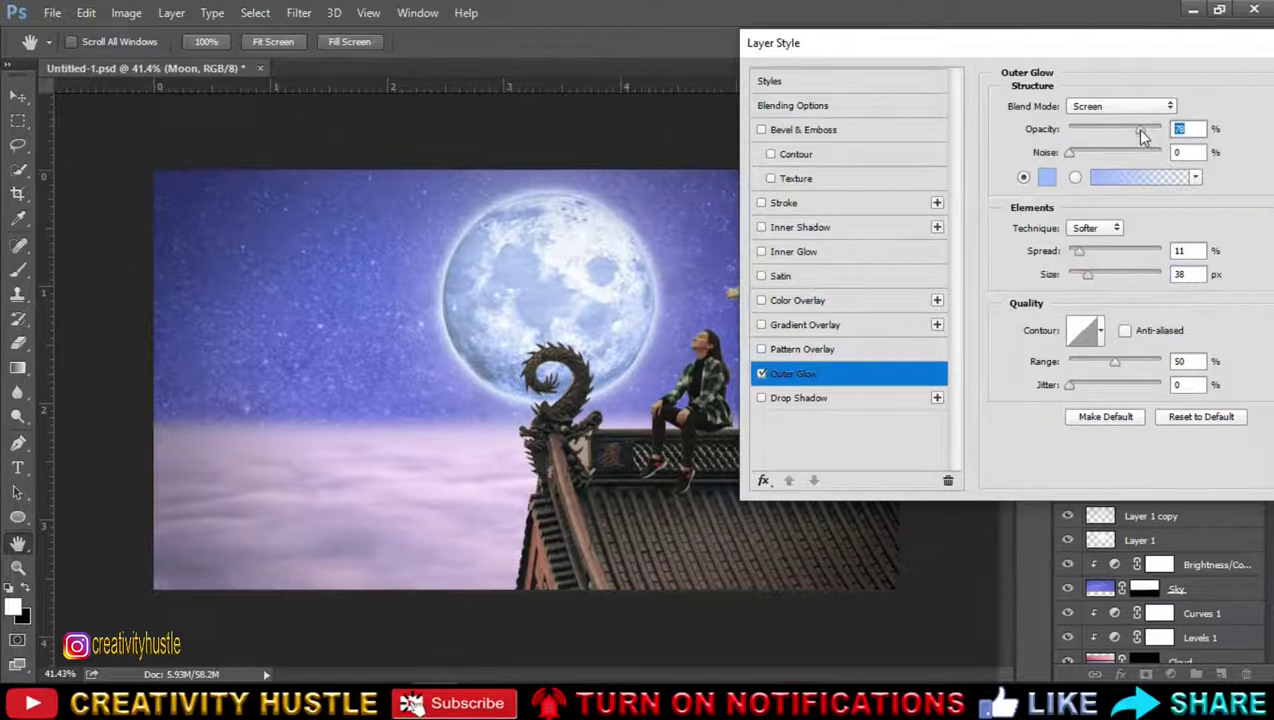
Step: Shift the glow colour toward a pale blue-violet lilac
left_click(1046, 177)
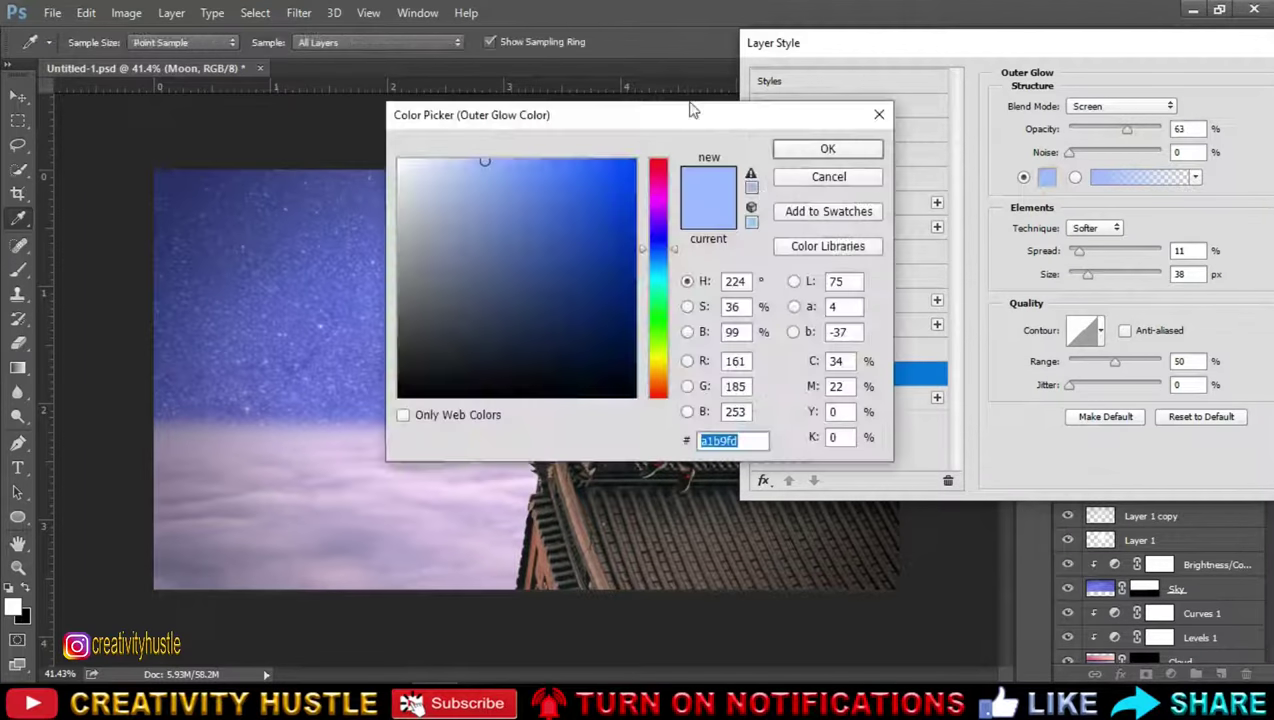
left_click_drag(697, 110, 987, 112)
mouse_move(798, 170)
left_mouse_down()
mouse_move(834, 170)
mouse_move(730, 171)
left_mouse_up()
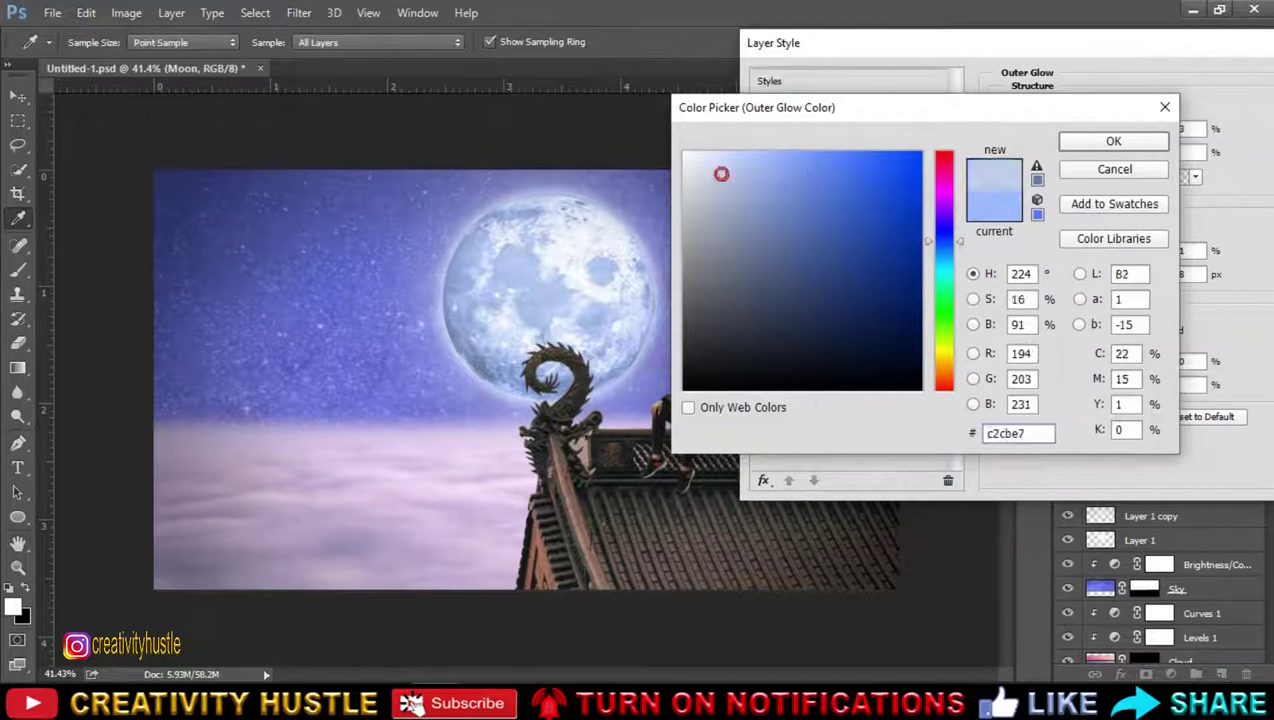
mouse_move(962, 243)
left_mouse_down()
mouse_move(964, 226)
mouse_move(971, 254)
left_mouse_up()
left_click(745, 176)
left_click(1090, 145)
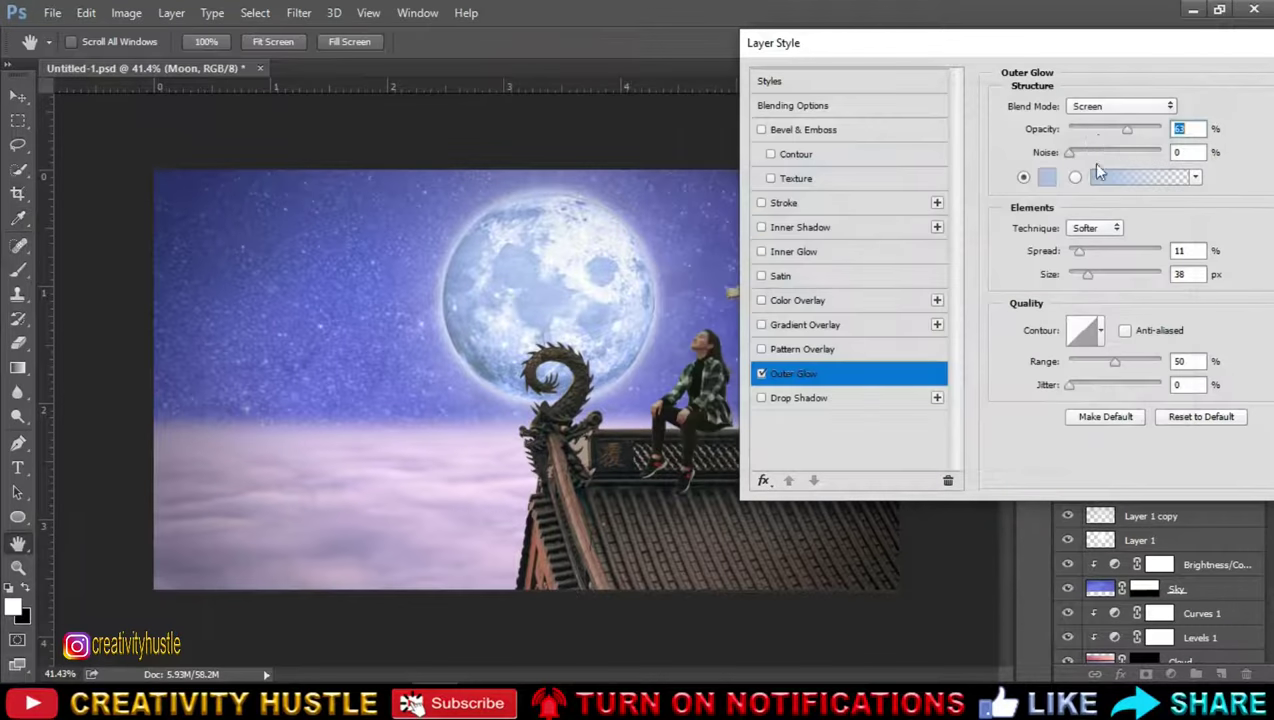
Step: Finalize the glow at 59 px size, spread 13 and about 46 opacity
left_click_drag(1093, 273, 1073, 251)
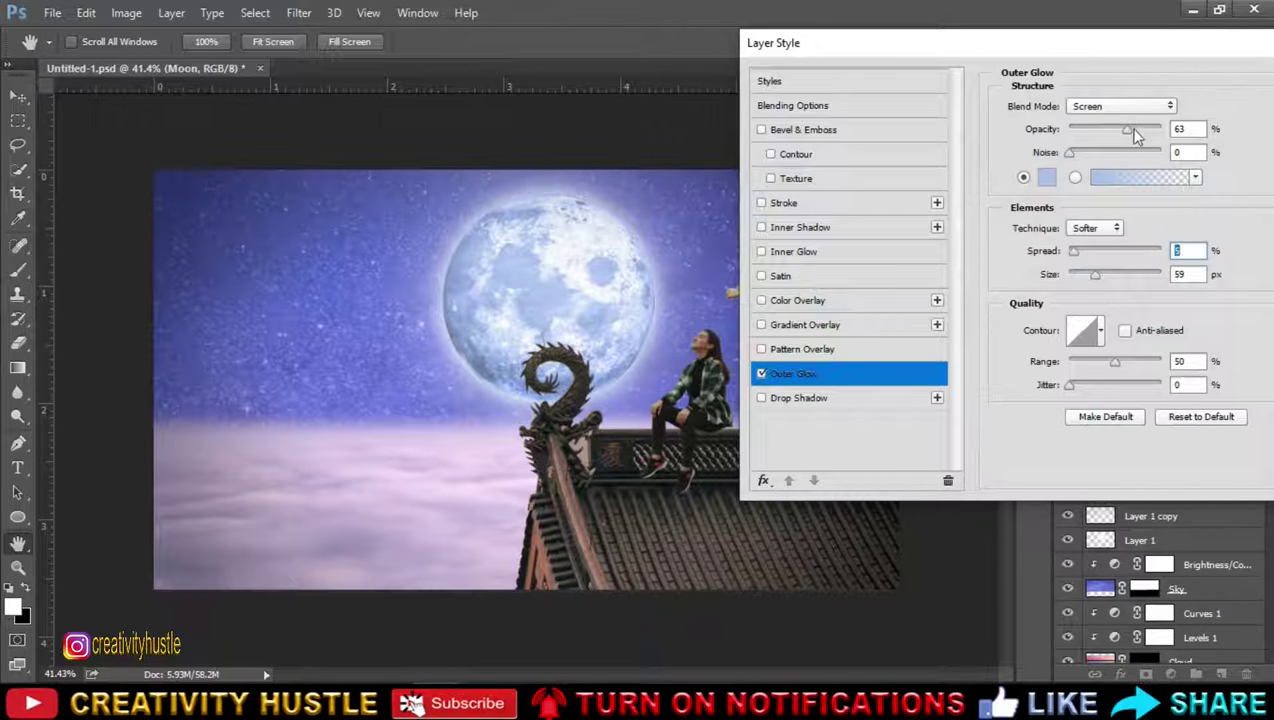
left_click_drag(1128, 130, 1112, 130)
left_click_drag(1074, 251, 1099, 275)
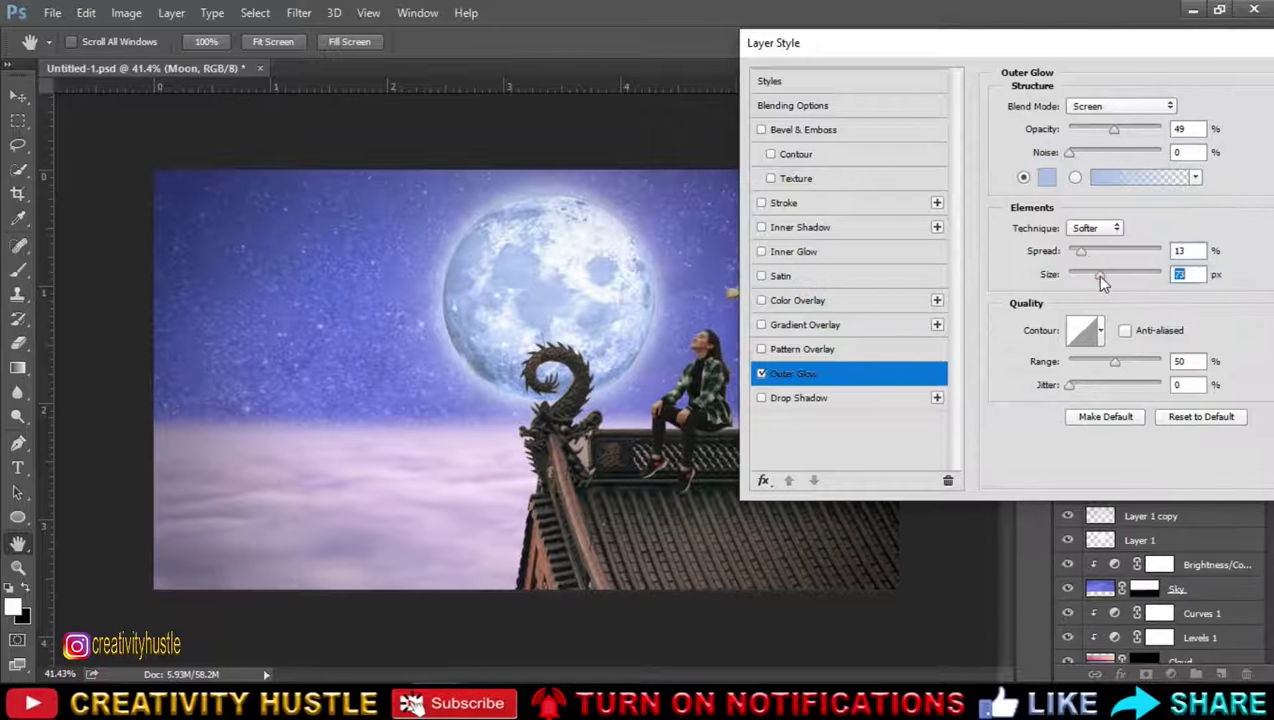
left_click_drag(1096, 45, 1014, 45)
left_click_drag(1035, 130, 1033, 137)
left_click_drag(1078, 55, 1015, 53)
Step: Apply the Outer Glow, duplicate the glow layer above Moon and set the copy to 75% opacity
left_click(1245, 78)
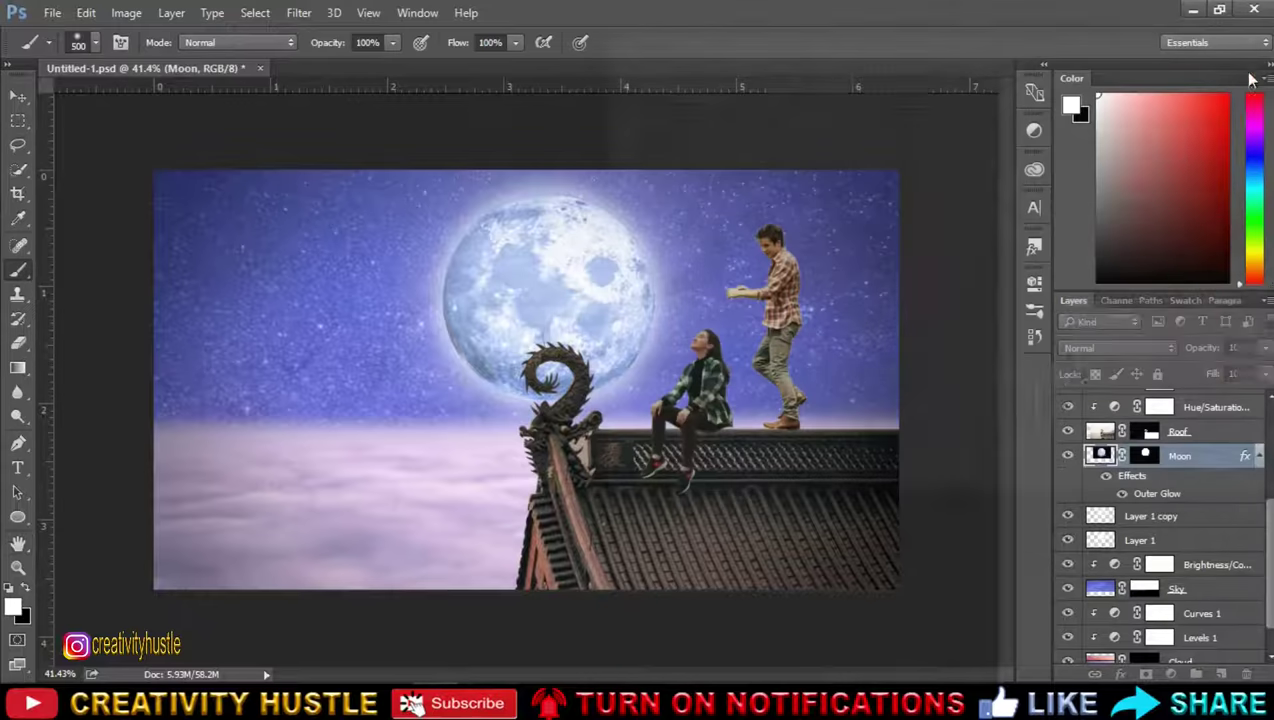
left_click(1200, 522)
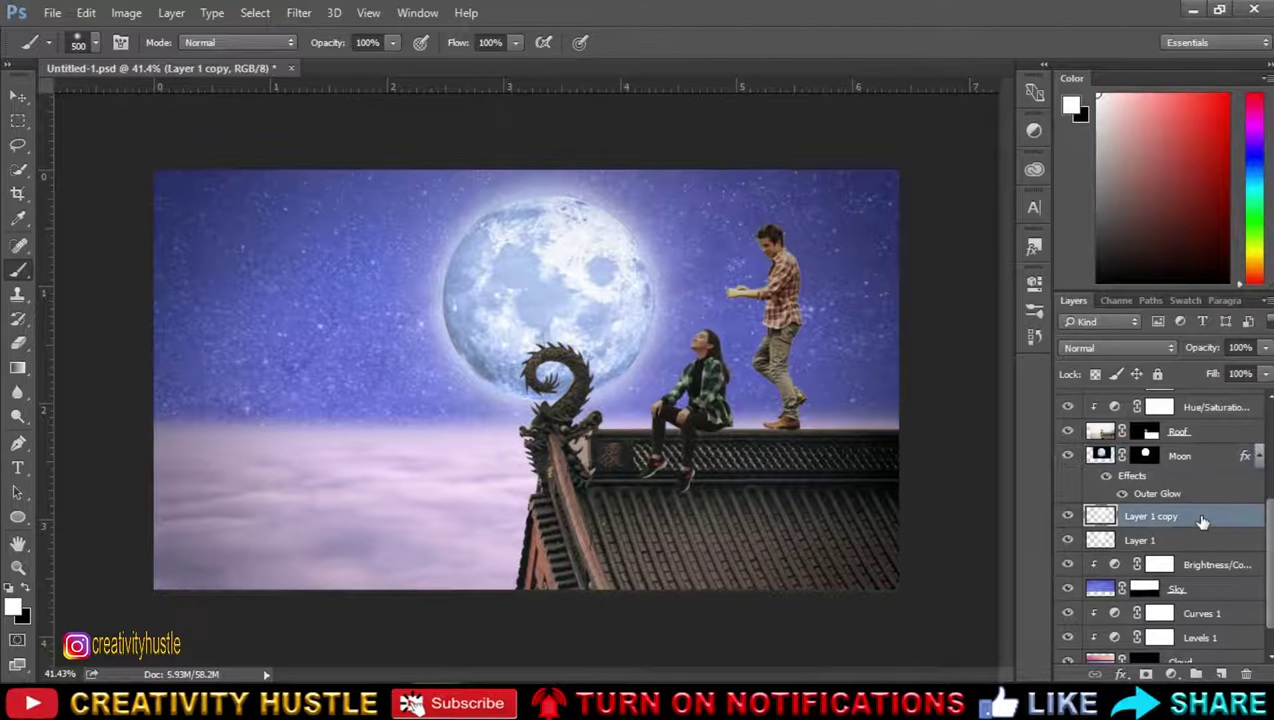
key("ctrl+j")
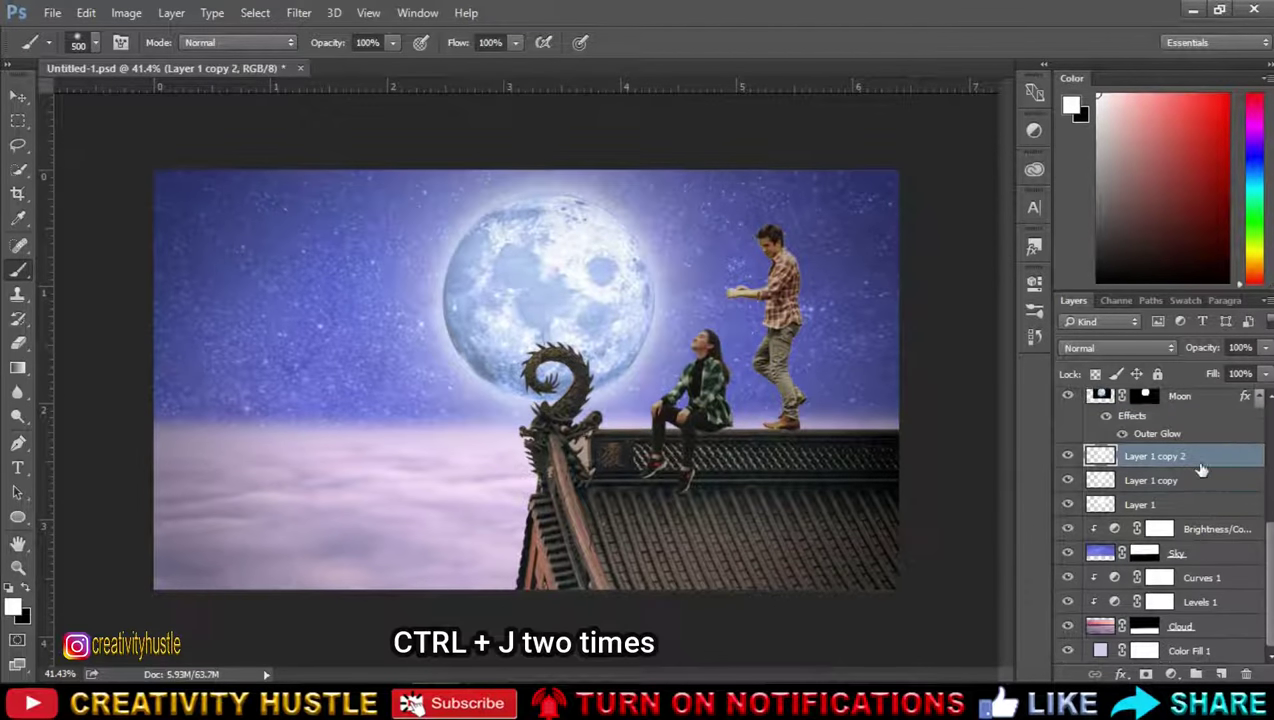
key("ctrl+j")
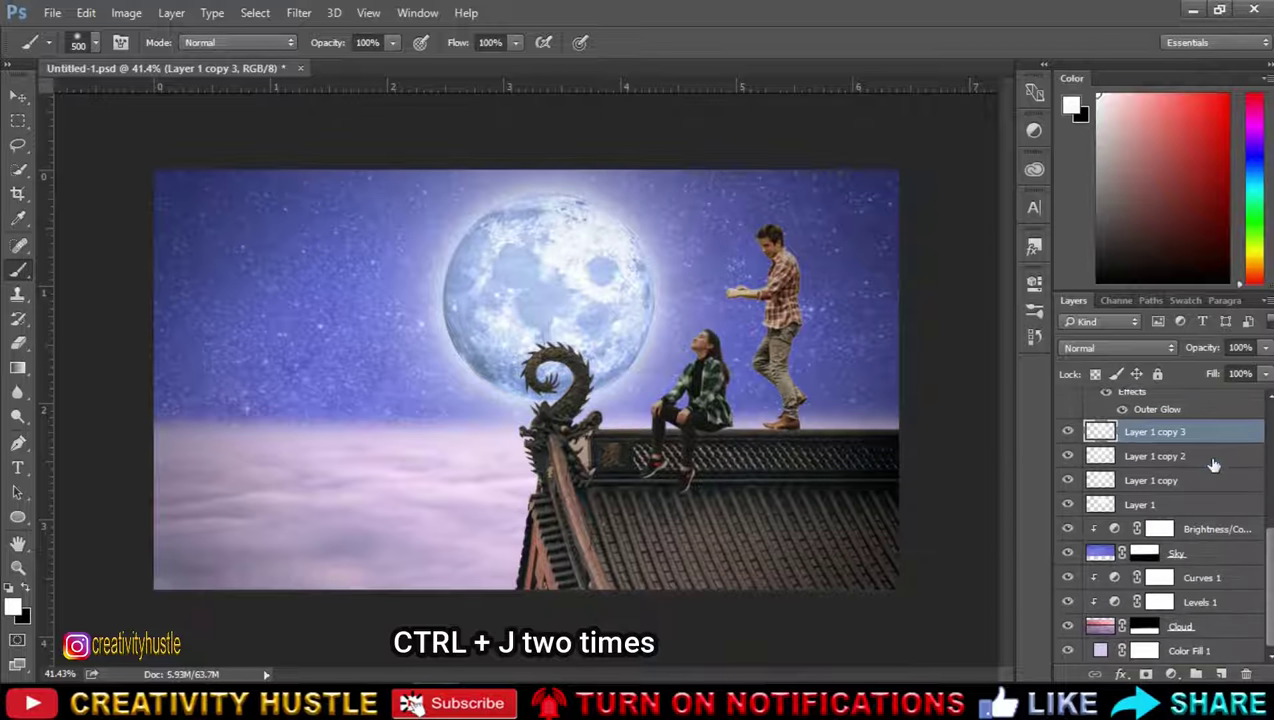
scroll(1210, 470, "up", 3)
left_click_drag(1197, 556, 1199, 501)
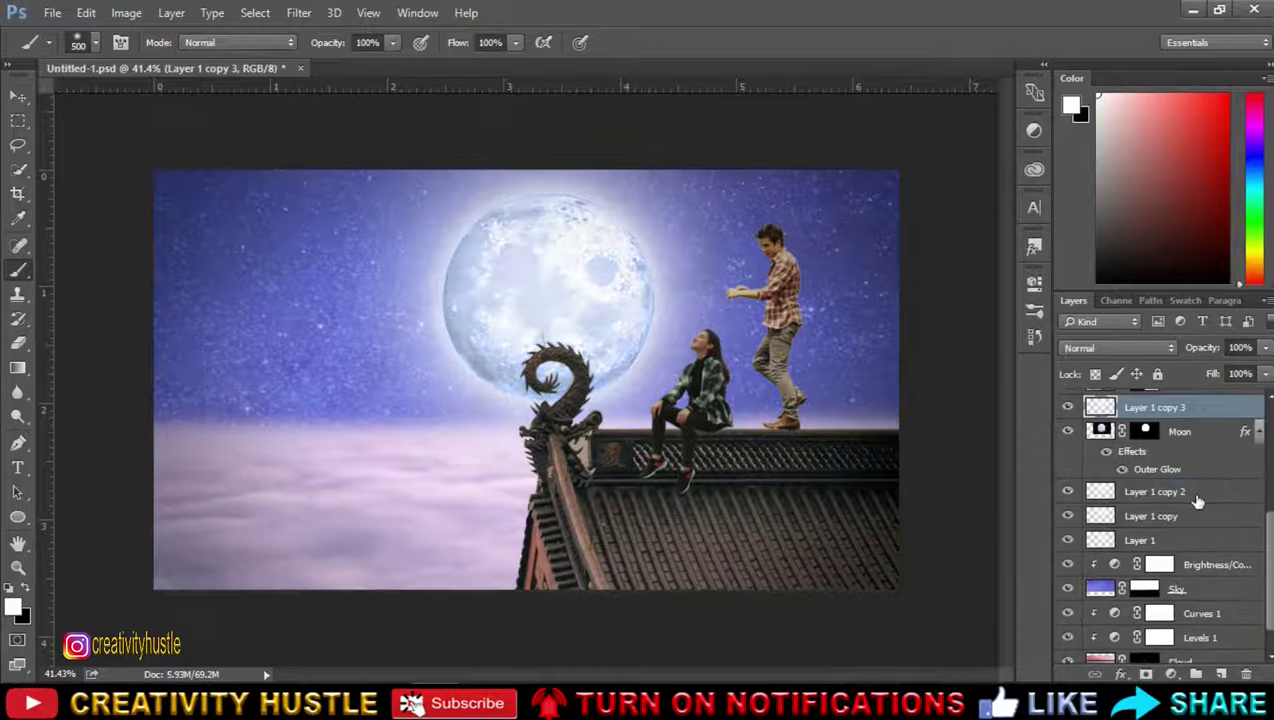
left_click(1240, 347)
type("75")
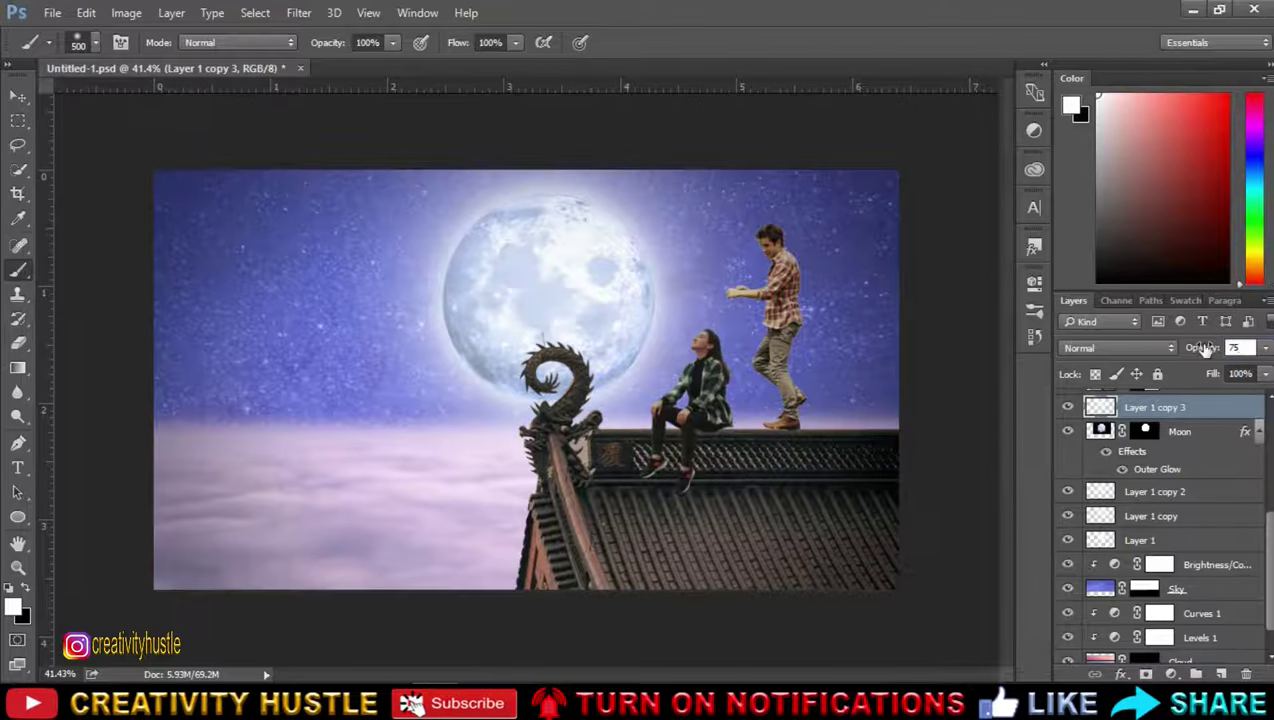
key("Return")
Step: Group the glow layers with the Moon layer and name the group 'Moon'
scroll(677, 428, "down", 1)
scroll(677, 428, "up", 1)
scroll(928, 437, "down", 1)
scroll(928, 437, "down", 1)
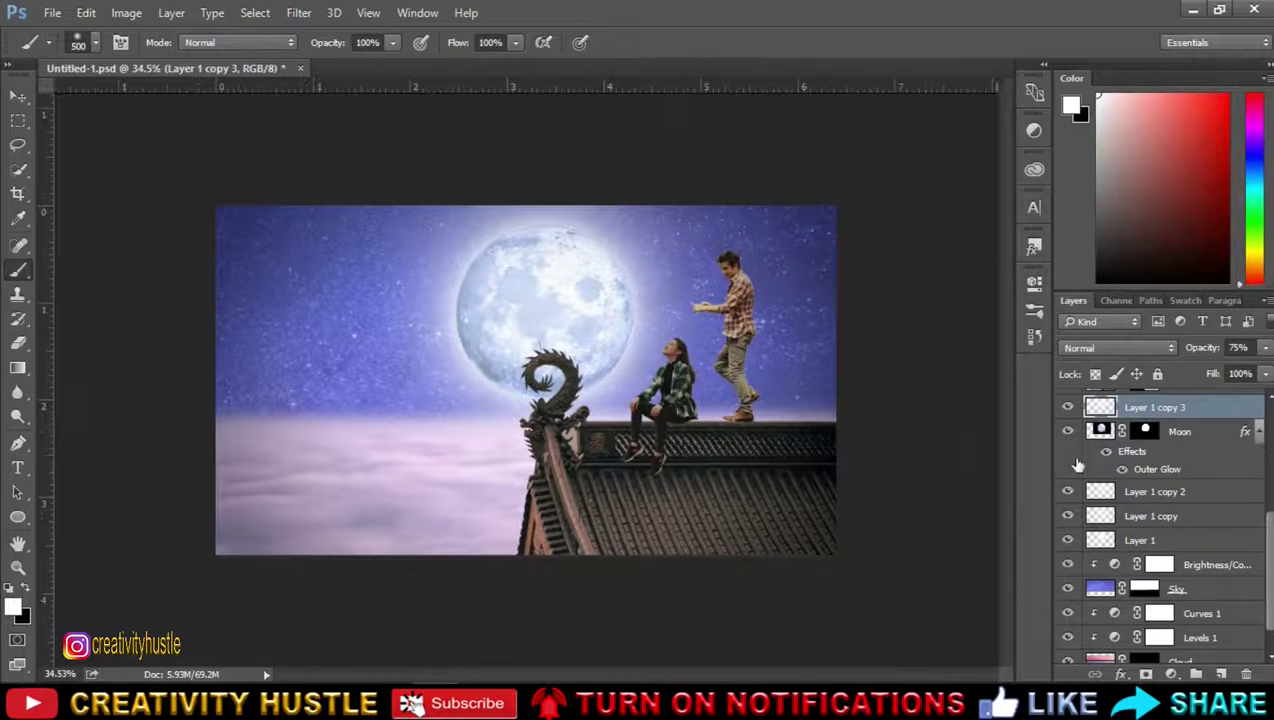
scroll(1226, 486, "up", 3)
scroll(1222, 490, "down", 1)
scroll(1215, 500, "down", 1)
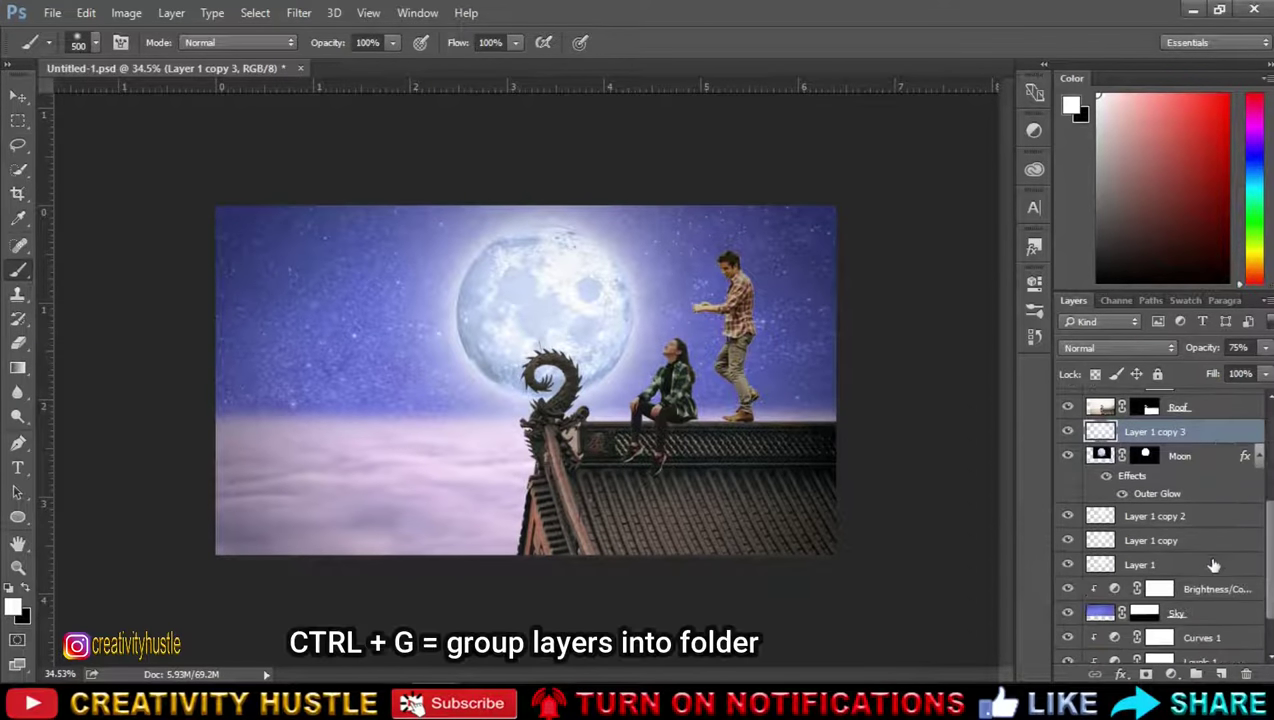
left_click(1212, 565, "shift")
key("ctrl+g")
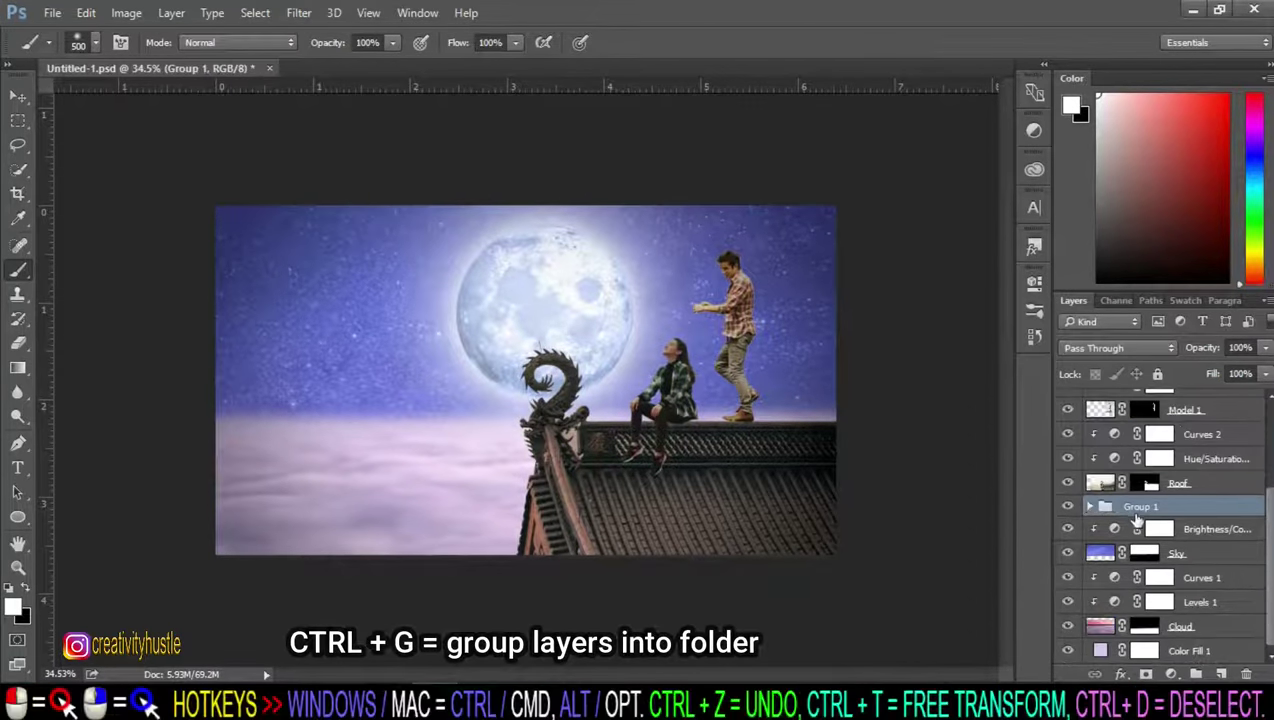
double_click(1203, 505)
type("Moon")
key("Return")
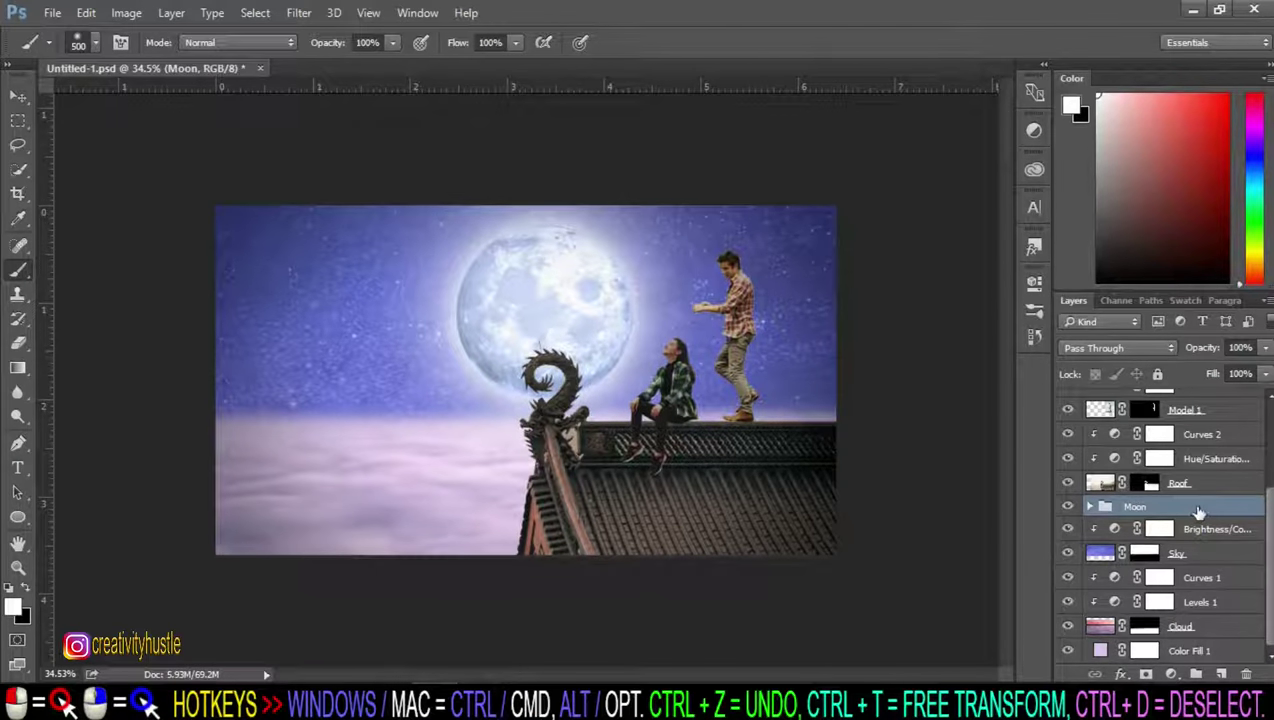
Step: Set the extra glow copy inside the Moon group to 50% opacity
left_click(1090, 507)
left_click(1163, 529)
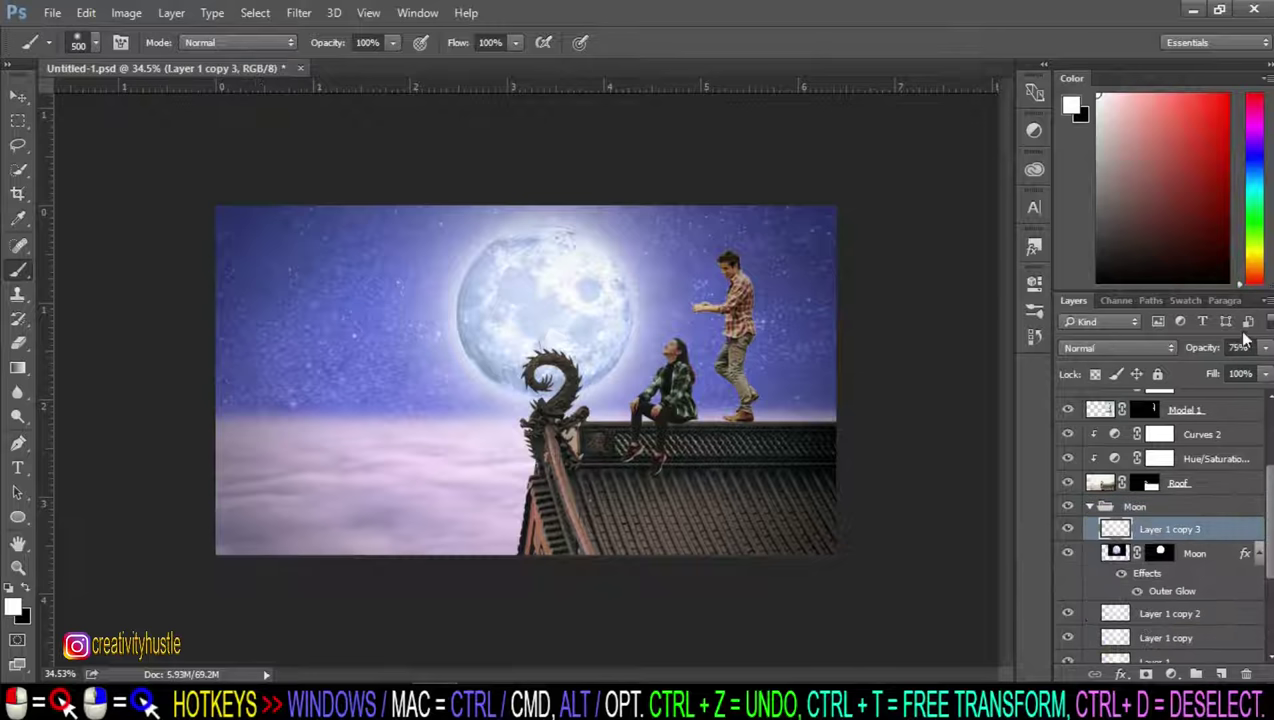
left_click(1201, 347)
type("50")
key("Return")
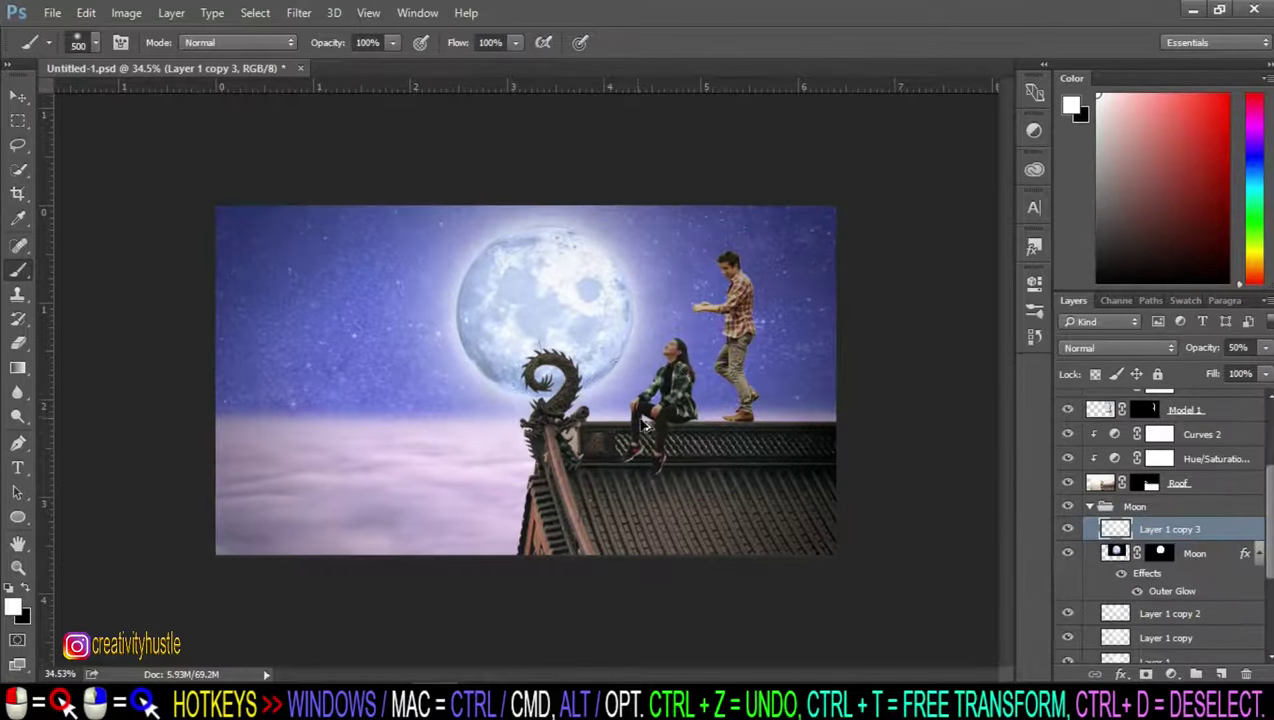
key("ctrl+0")
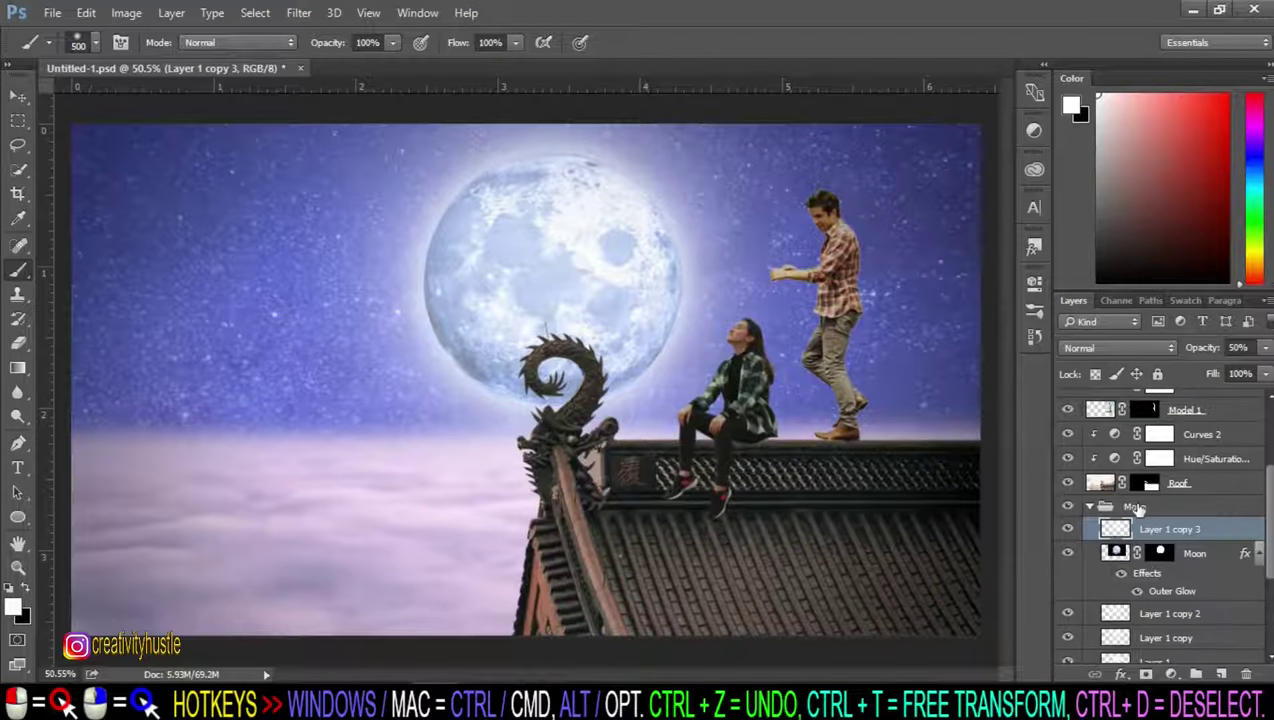
scroll(1160, 510, "up", 4)
left_click(1227, 550)
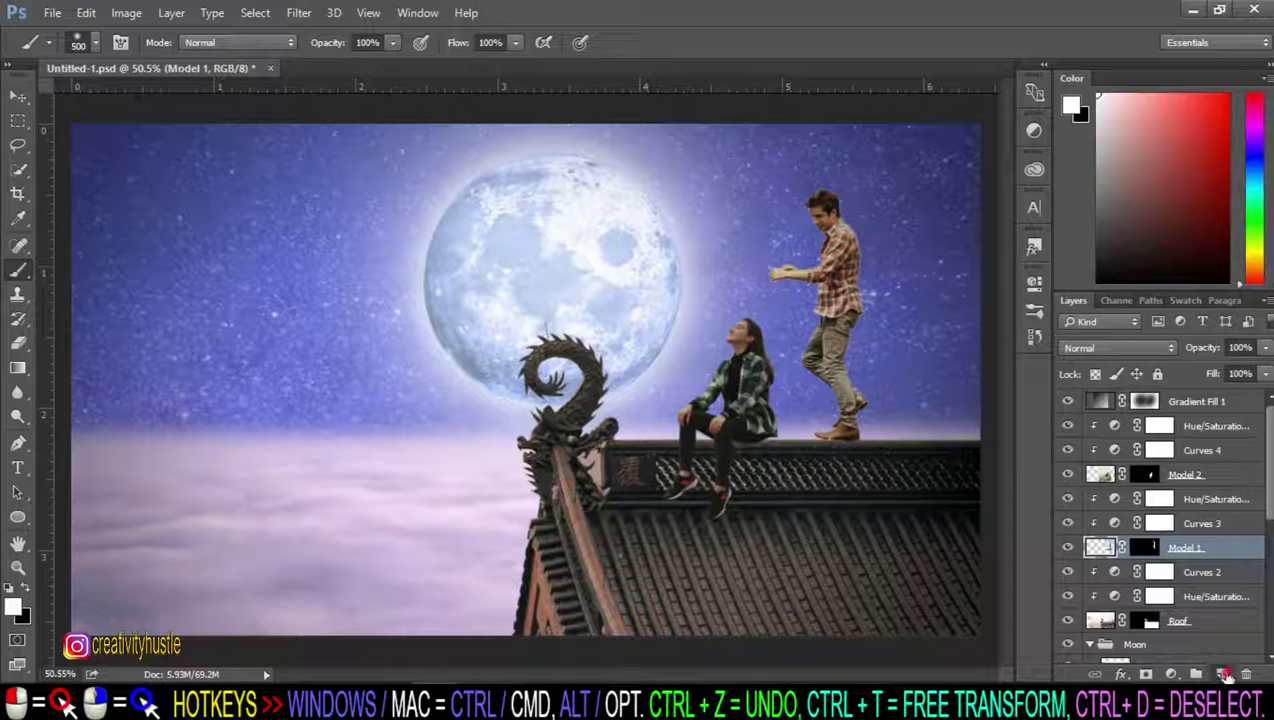
Step: Add a layer clipped to Model 1, fill it with 50% Gray, and set it to Overlay
left_click(1221, 675)
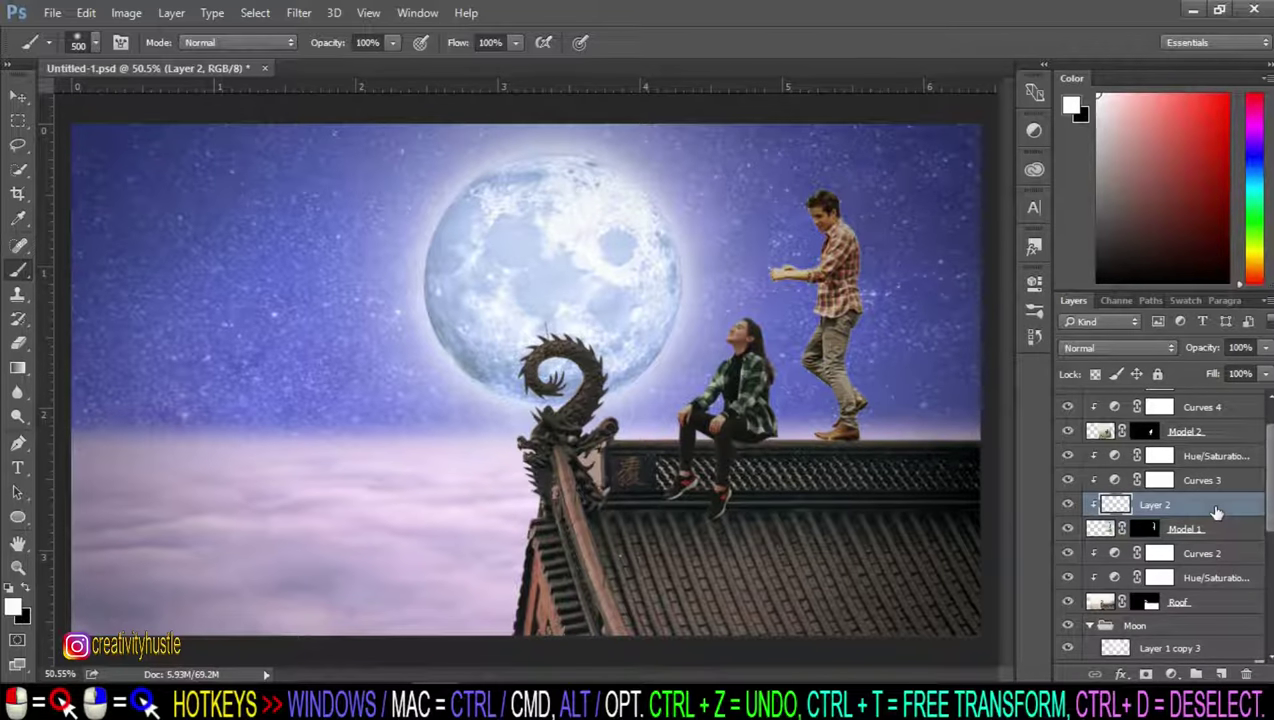
left_click(86, 12)
left_click(200, 260)
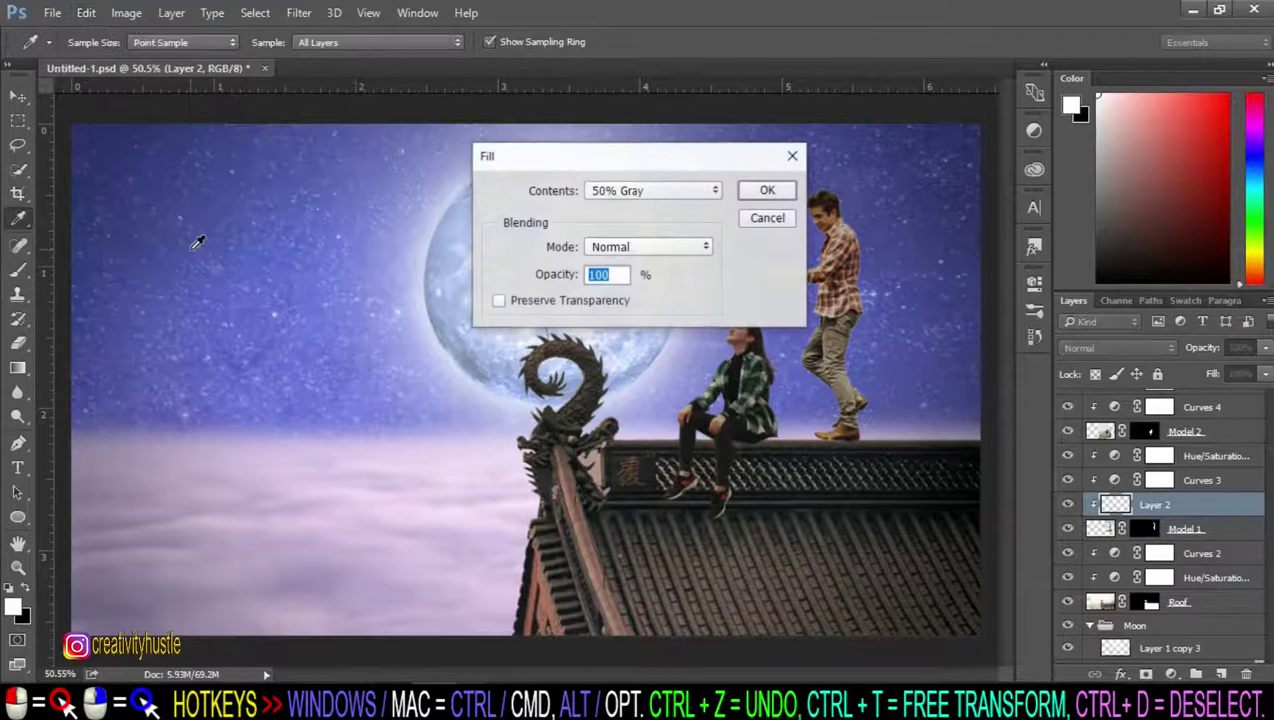
left_click(678, 190)
left_click(612, 327)
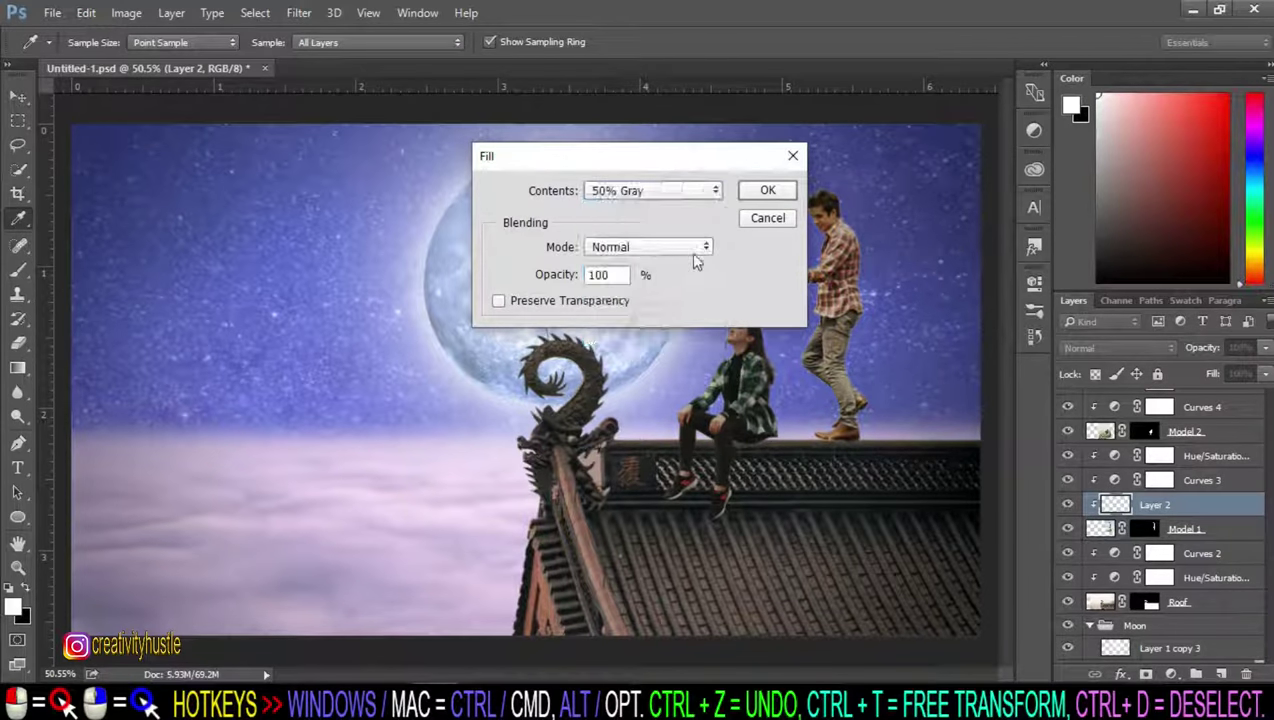
left_click(776, 192)
key("b")
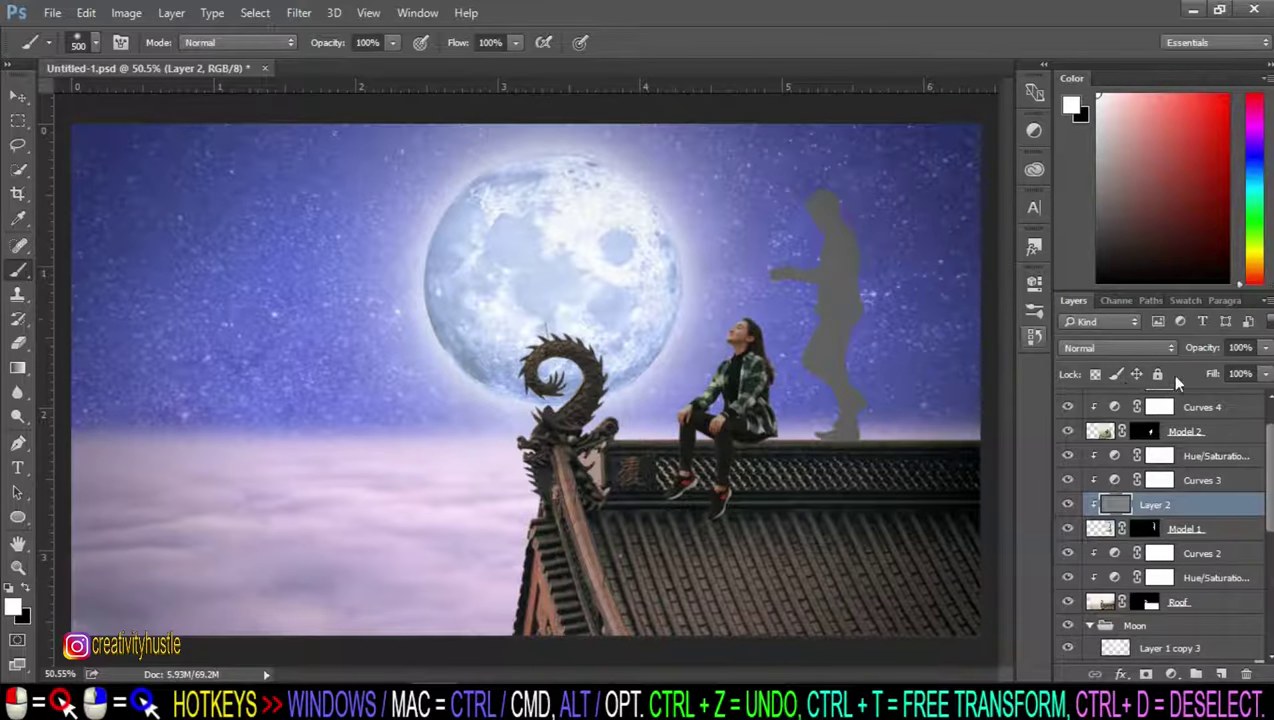
left_click(1159, 348)
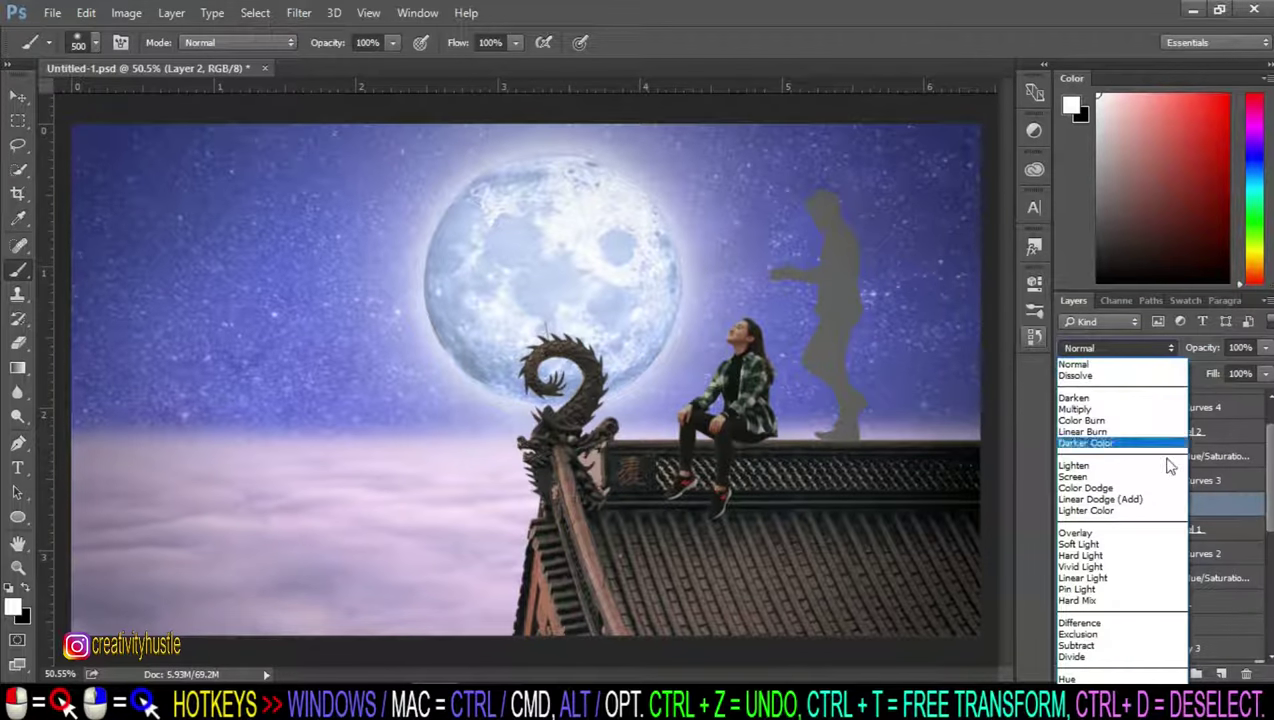
left_click(1166, 533)
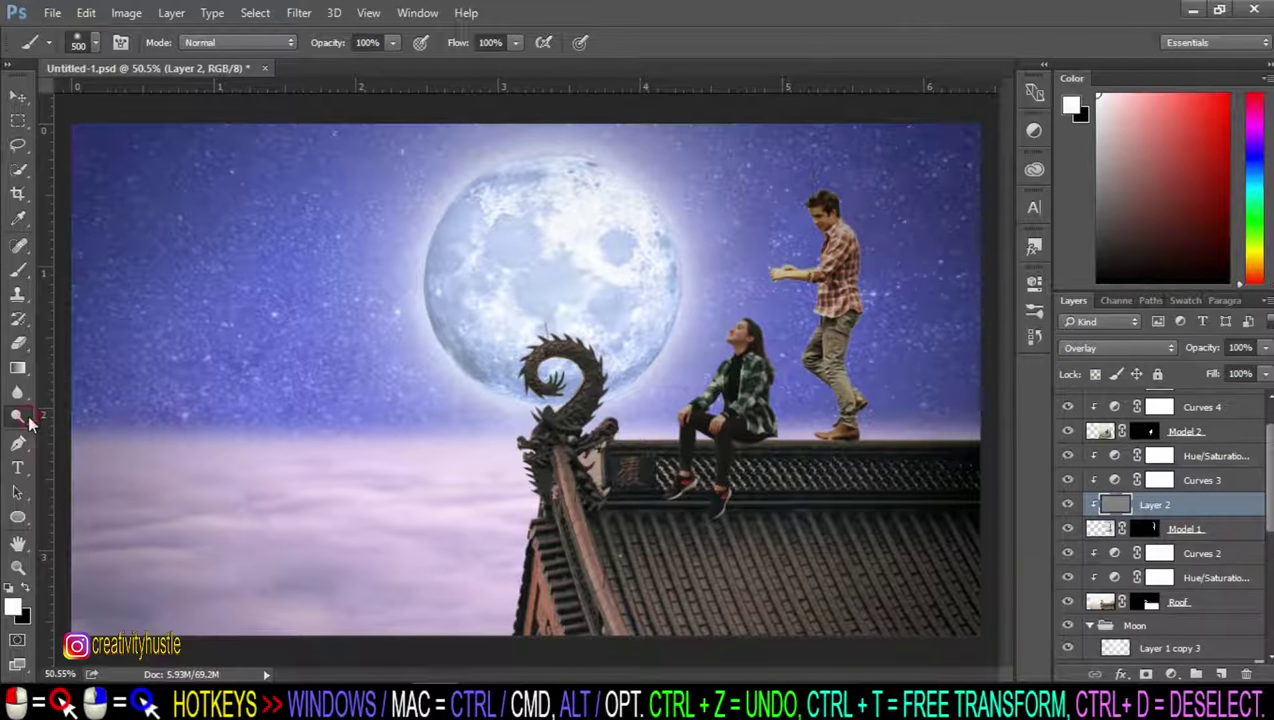
Step: Choose the Dodge tool and shrink its brush to about 35 px
left_click_drag(30, 423, 88, 427)
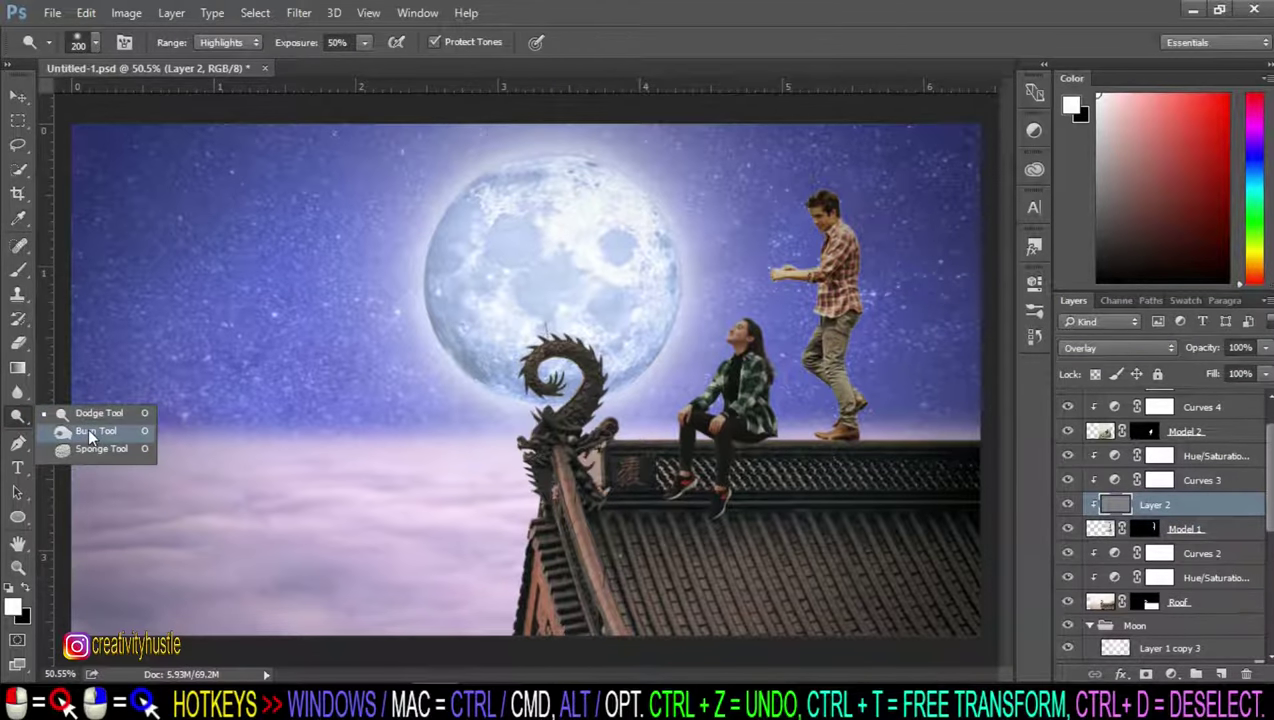
left_click(92, 420)
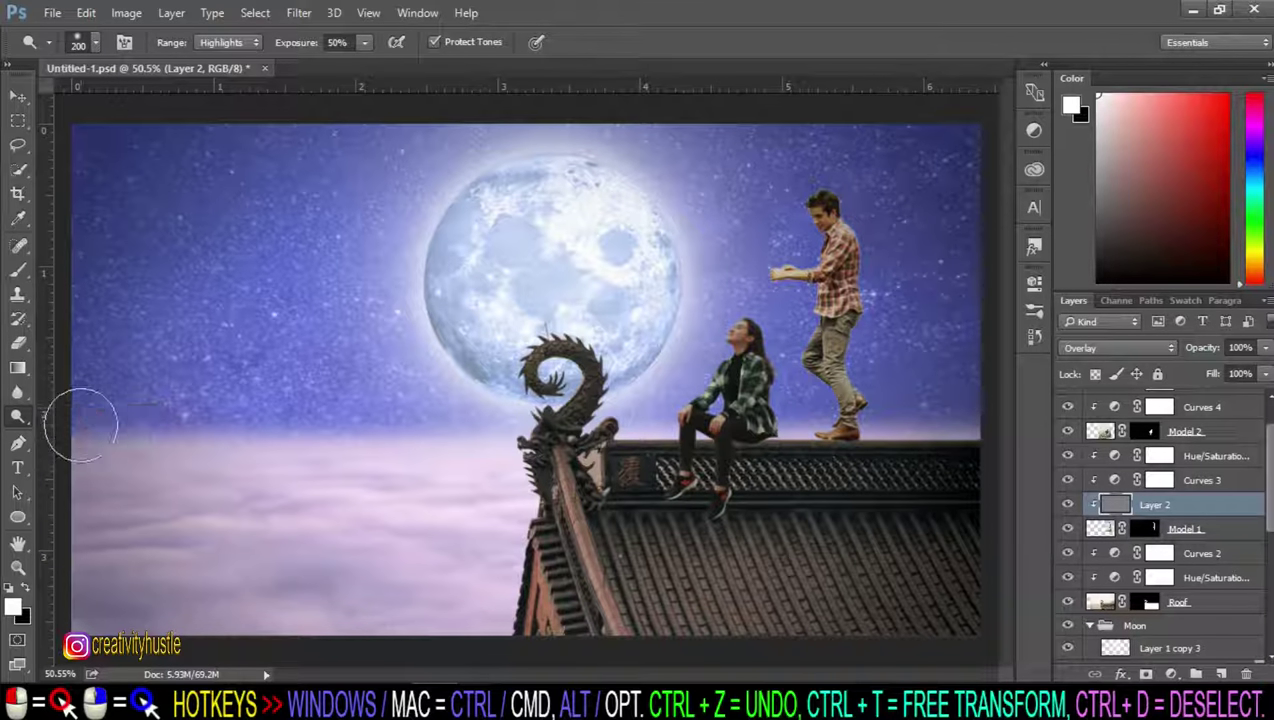
key("bracketleft")
scroll(890, 199, "up", 4)
key("bracketleft")
key("bracketleft")
key("bracketleft")
key("bracketleft")
key("bracketleft")
key("bracketleft")
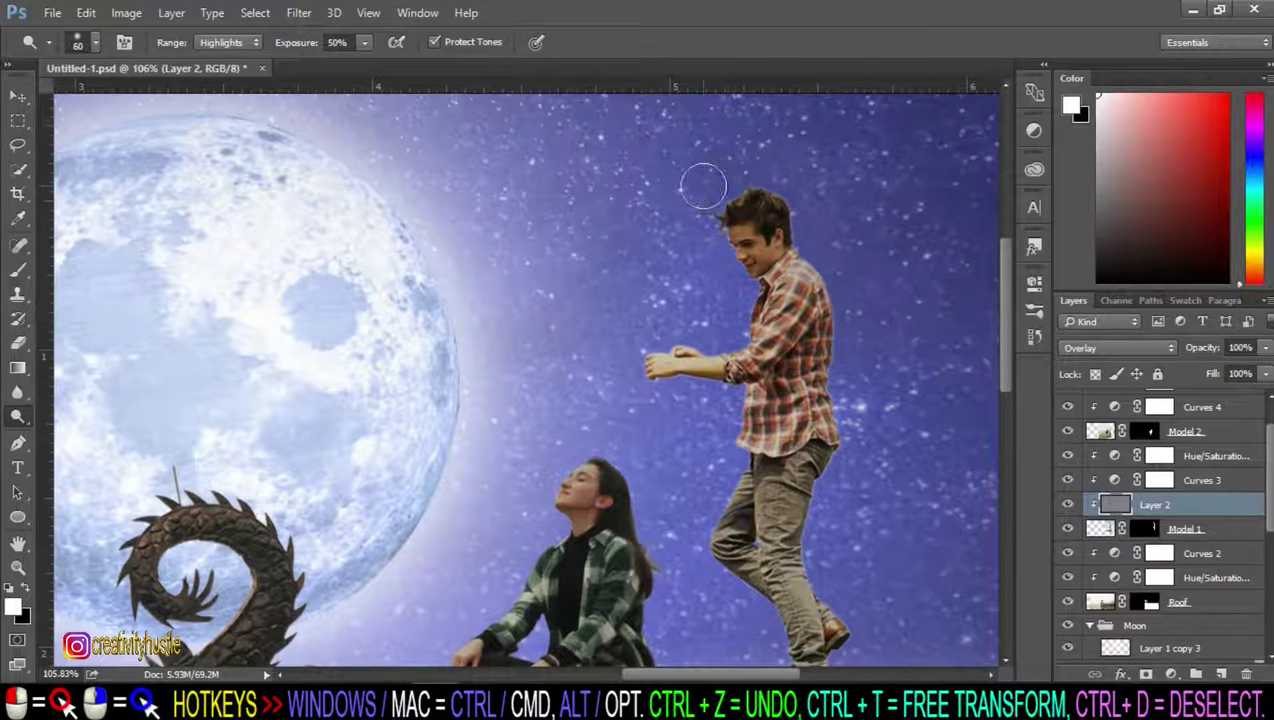
key("bracketleft")
Step: Dodge the man's shirt edge down his side on Layer 2, comparing before and after
mouse_move(781, 181)
left_mouse_down()
mouse_move(728, 392)
mouse_move(727, 475)
left_mouse_up()
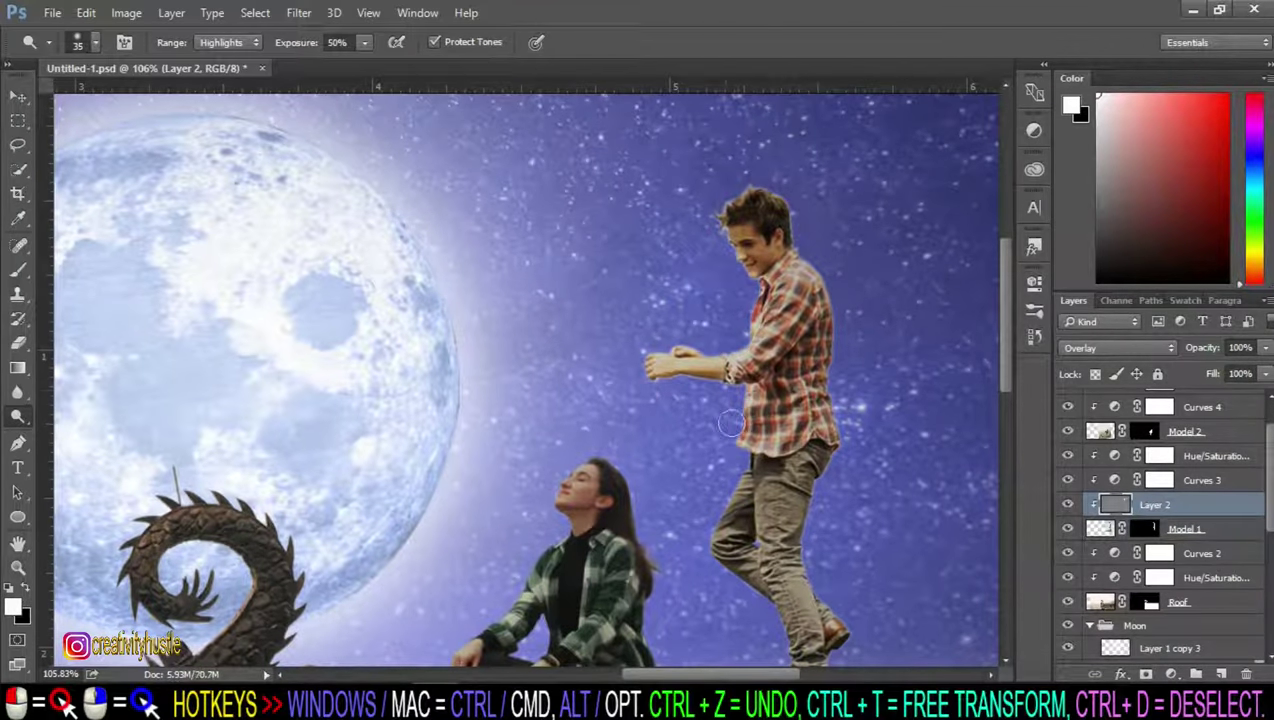
scroll(725, 480, "down", 2)
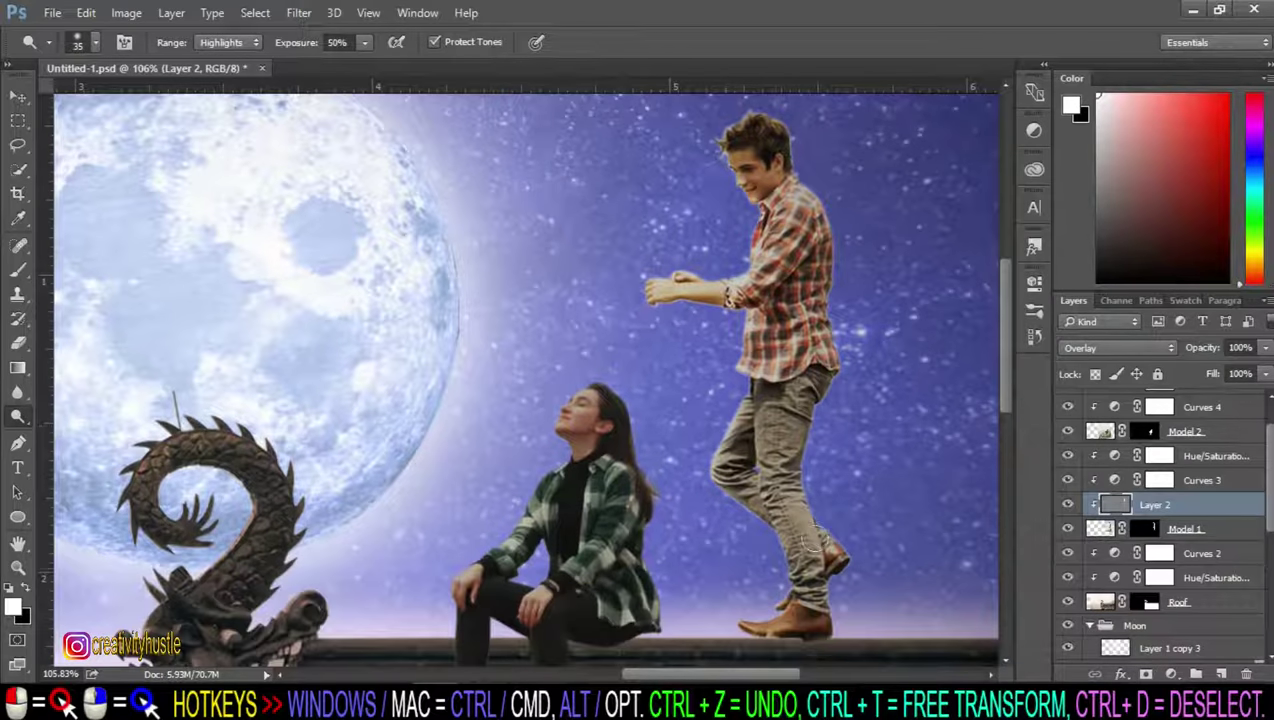
scroll(810, 540, "up", 1)
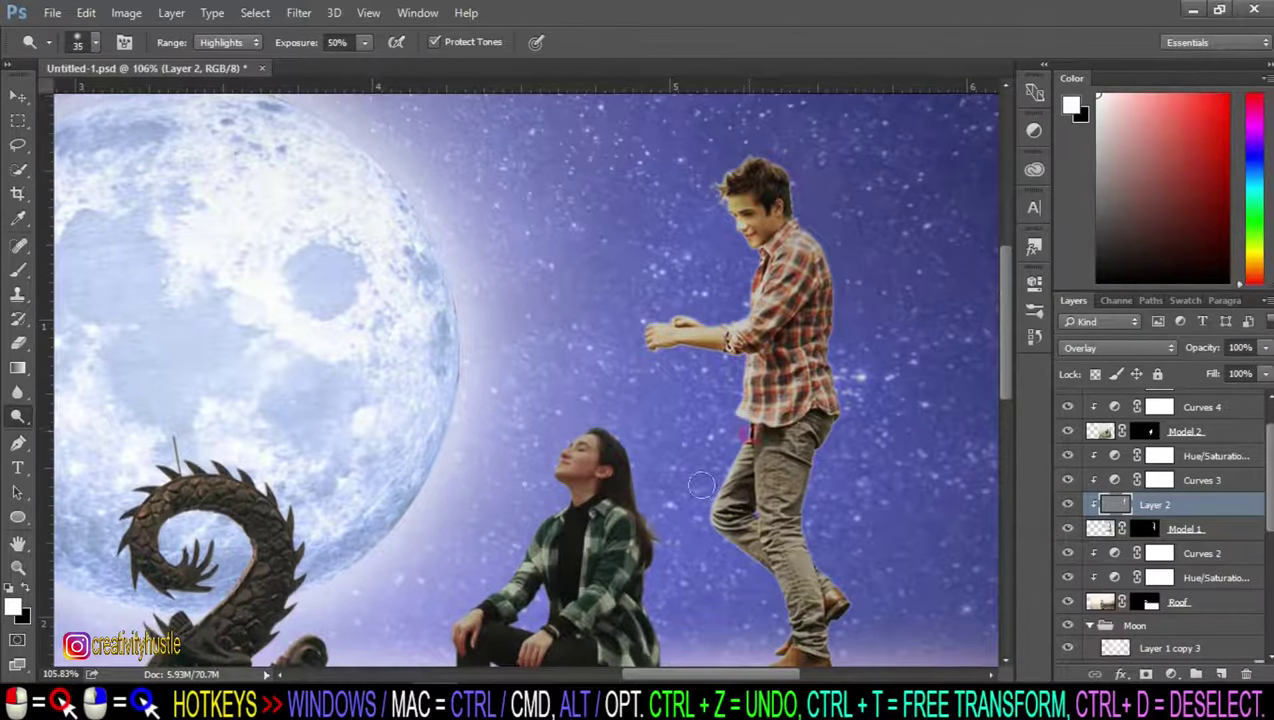
scroll(730, 480, "down", 3)
left_click(1068, 505)
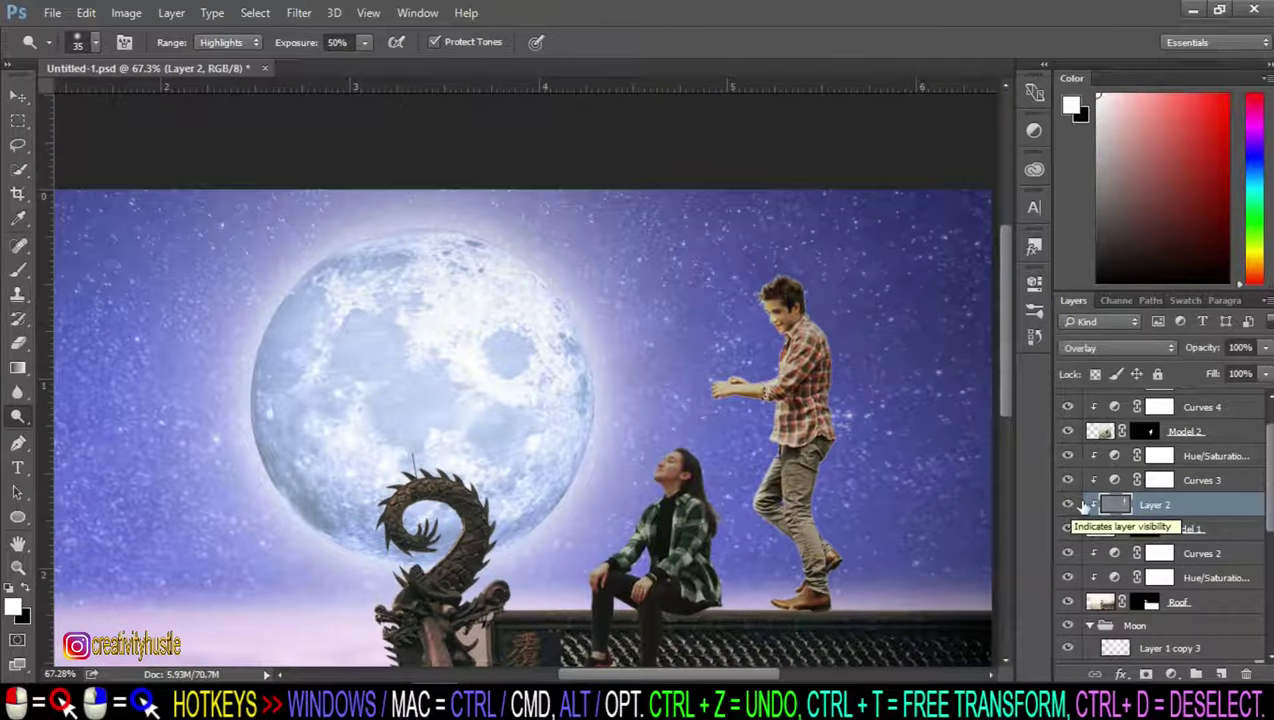
scroll(966, 446, "up", 1)
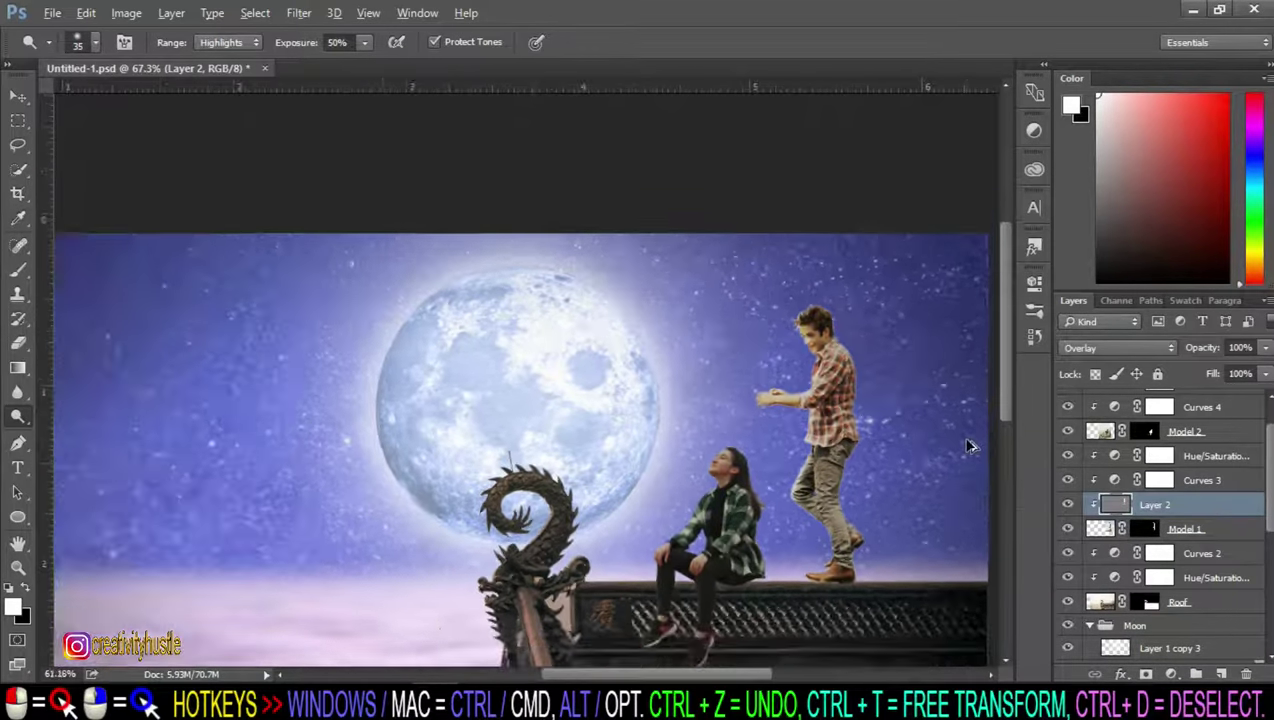
scroll(966, 364, "up", 1)
scroll(954, 380, "down", 1)
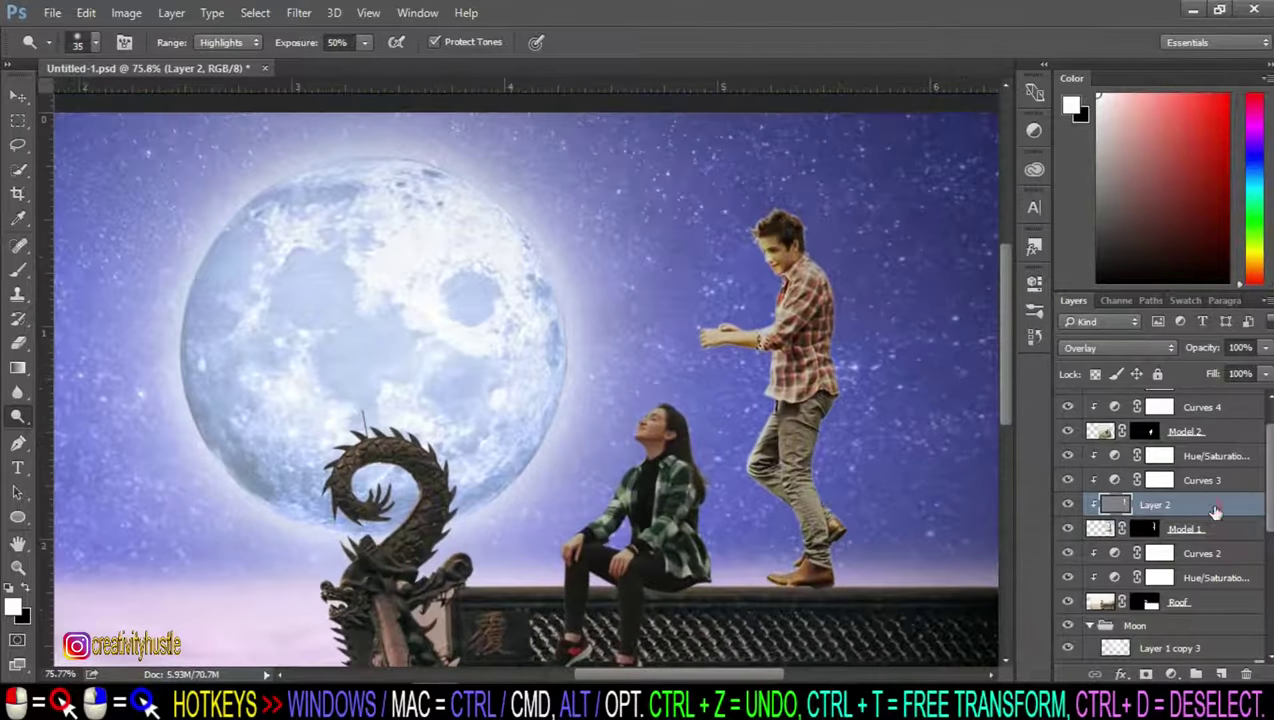
Step: Add Layer 3 clipped to the man, filled with 50% Gray and set to Overlay
left_click(1222, 675)
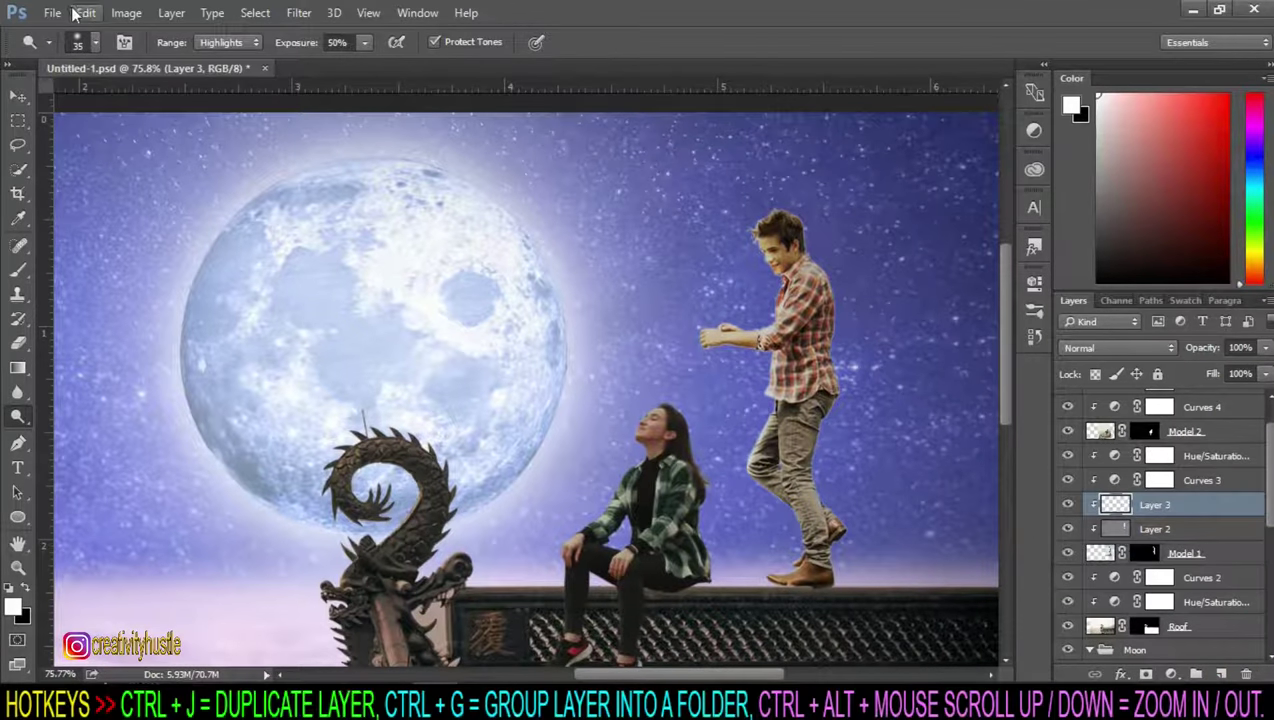
left_click(86, 12)
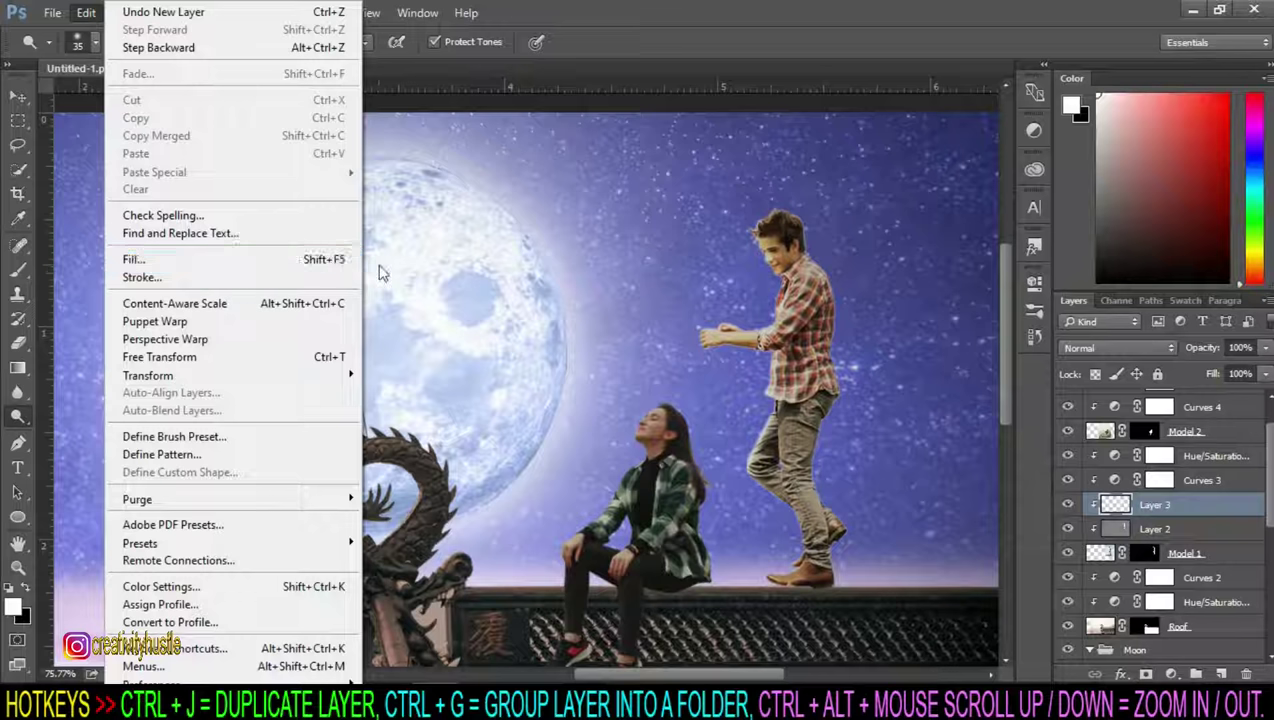
left_click(340, 259)
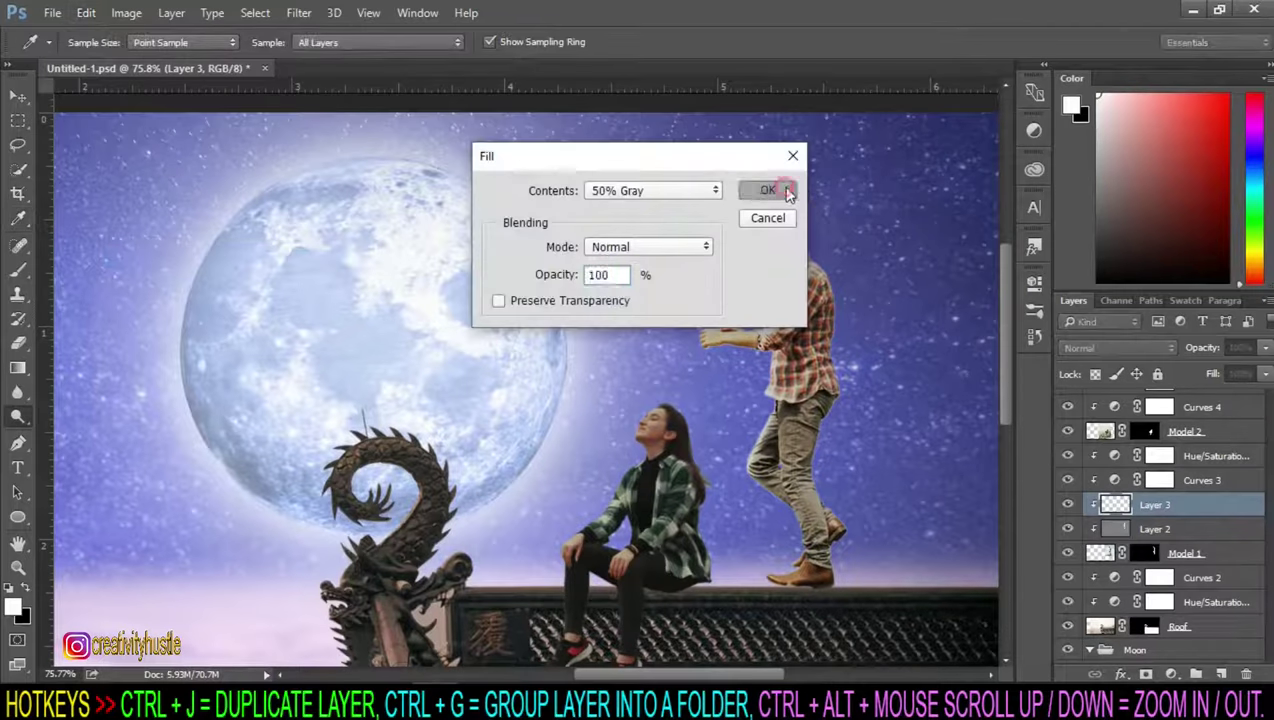
left_click(787, 192)
key("o")
left_click(1100, 350)
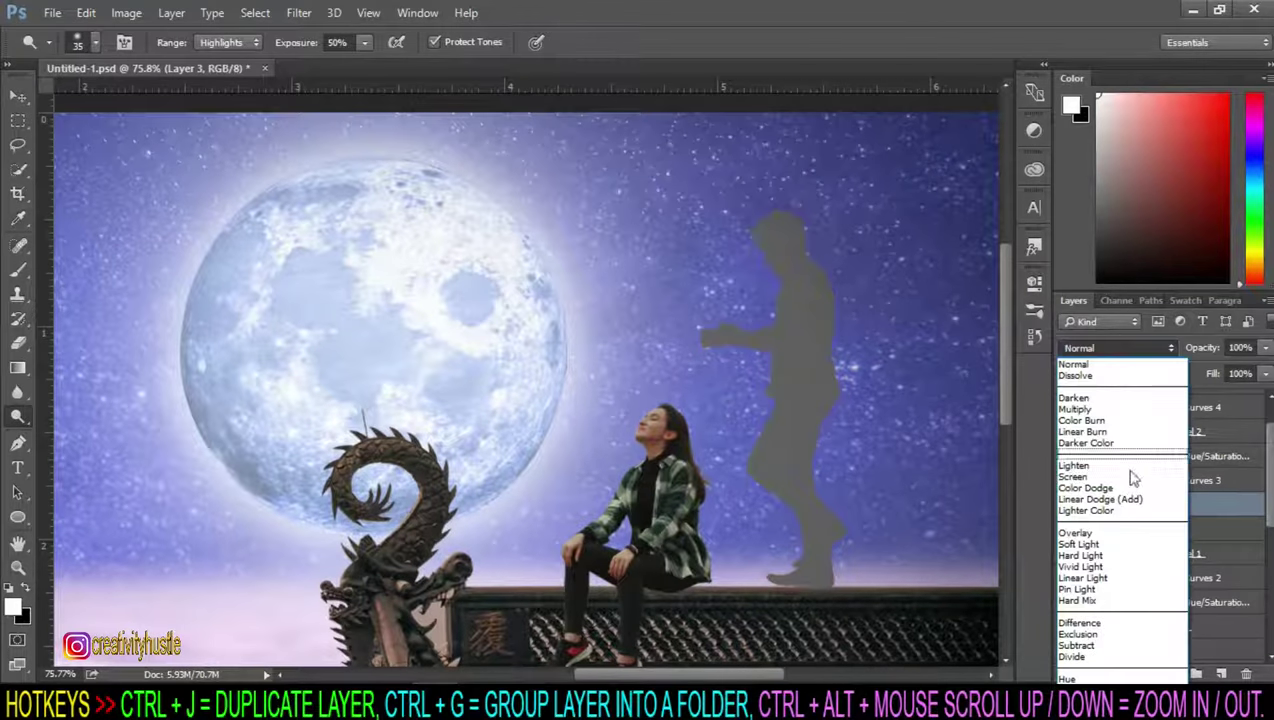
left_click(1128, 533)
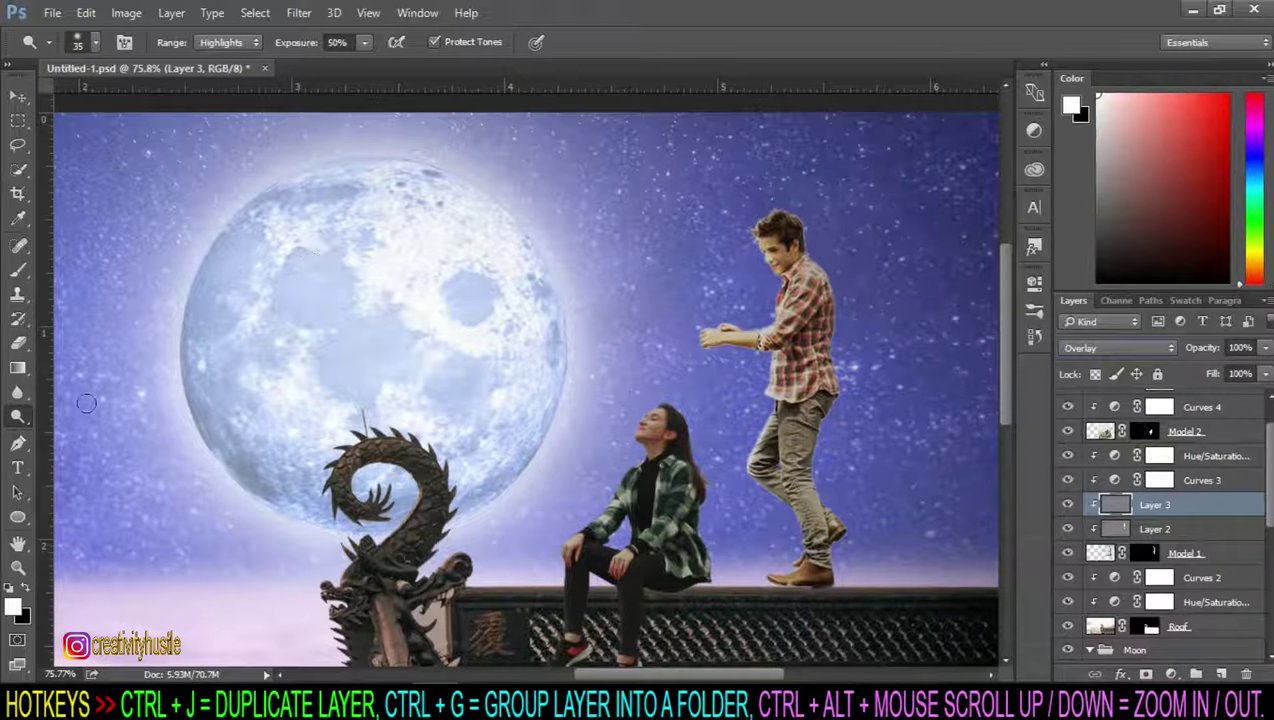
Step: Burn the boy's trousers and shirt sleeve darker on Layer 3
right_click(26, 422)
left_click(95, 433)
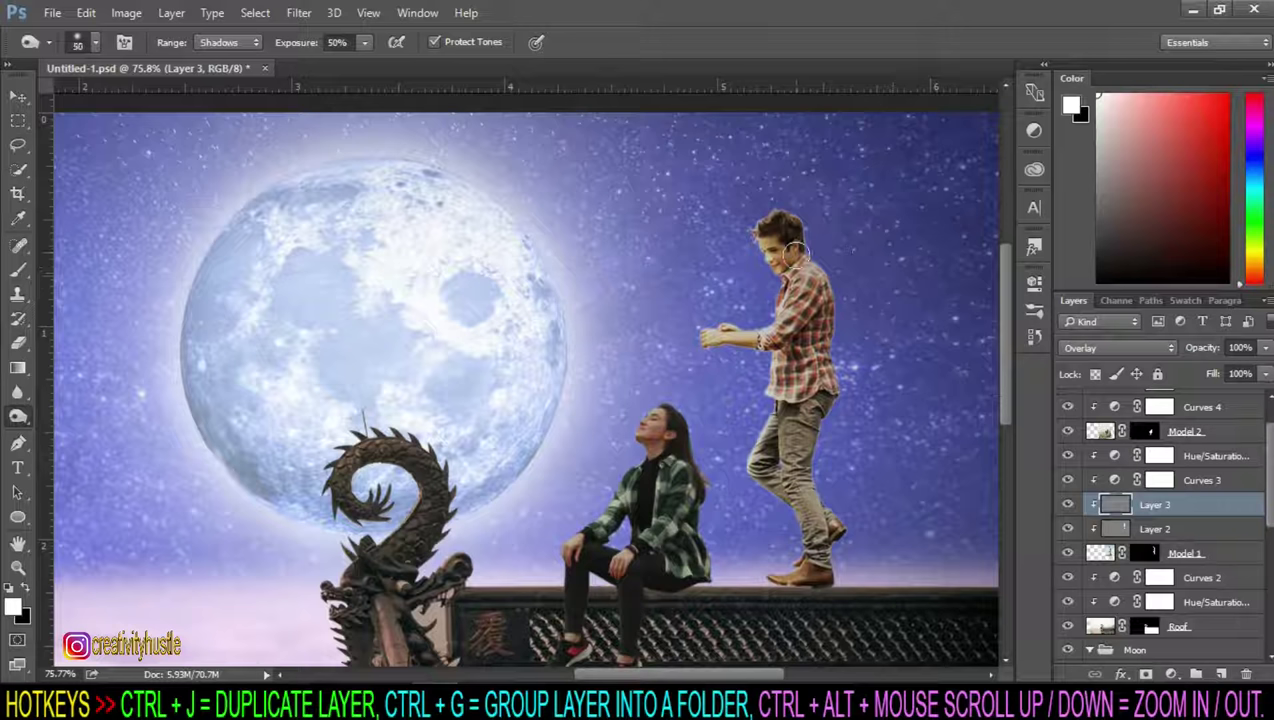
left_click_drag(795, 400, 787, 484)
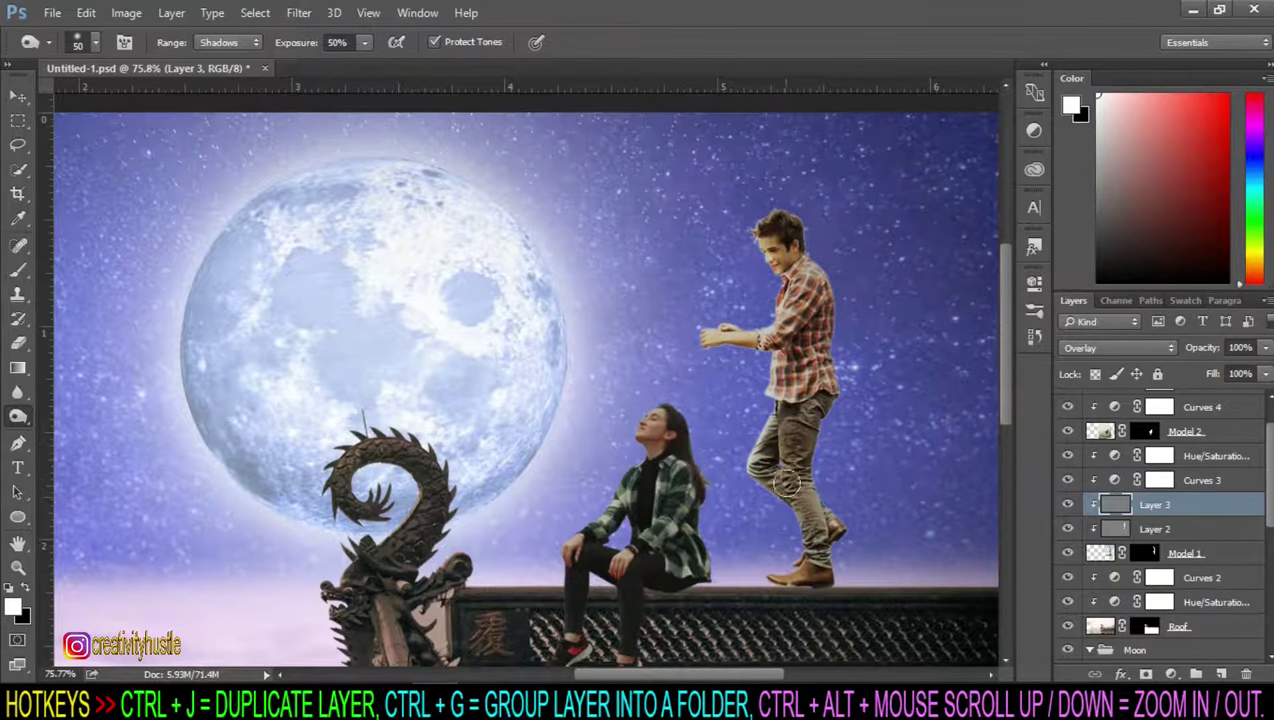
scroll(850, 592, "up", 3)
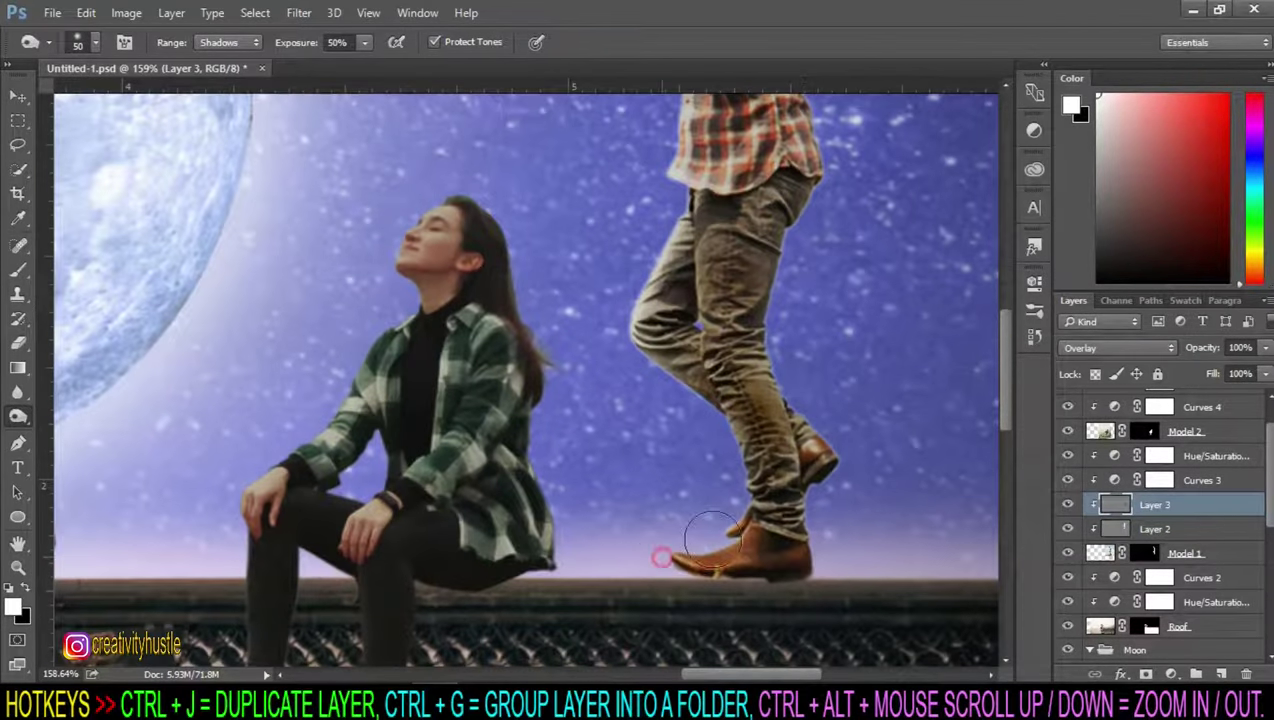
scroll(712, 540, "down", 2)
scroll(816, 228, "up", 3)
key("bracketleft")
key("bracketleft")
key("bracketleft")
left_click_drag(745, 325, 664, 350)
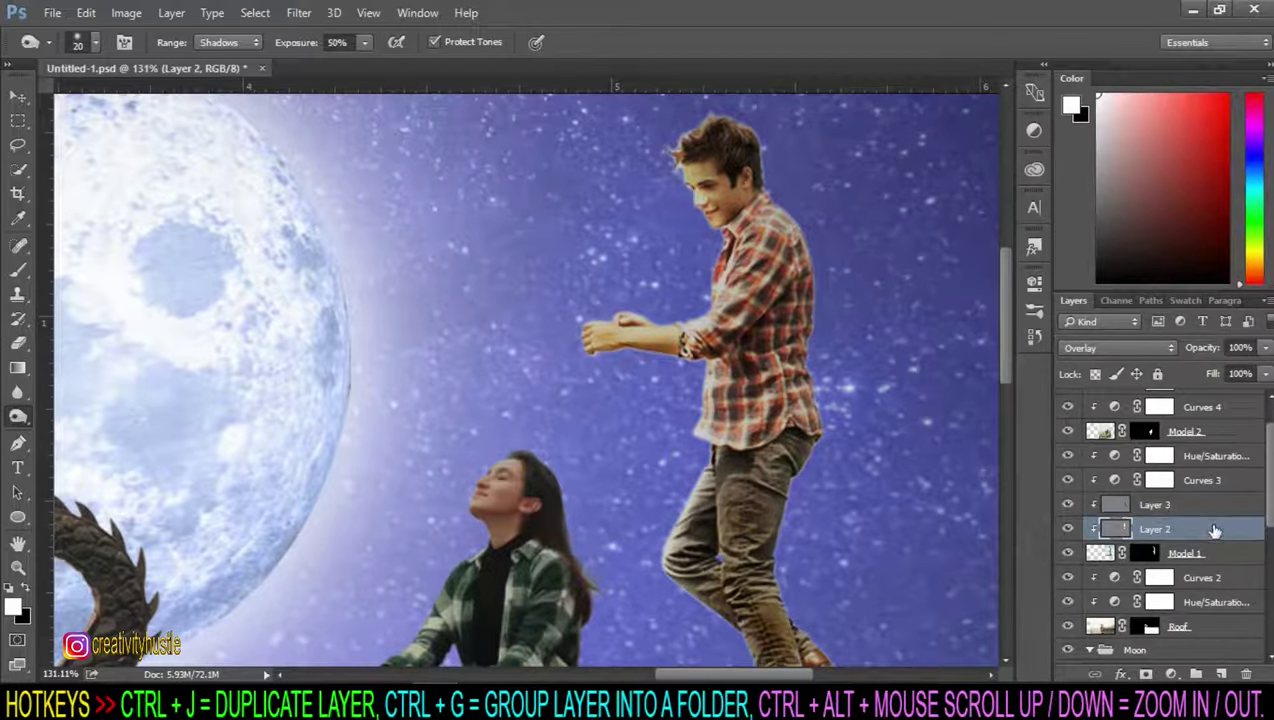
Step: Burn the shirt from chest to hem darker on Layer 2
left_click(1175, 536)
left_click_drag(746, 256, 792, 364)
mouse_move(750, 406)
left_mouse_down()
mouse_move(727, 430)
mouse_move(742, 520)
mouse_move(775, 540)
left_mouse_up()
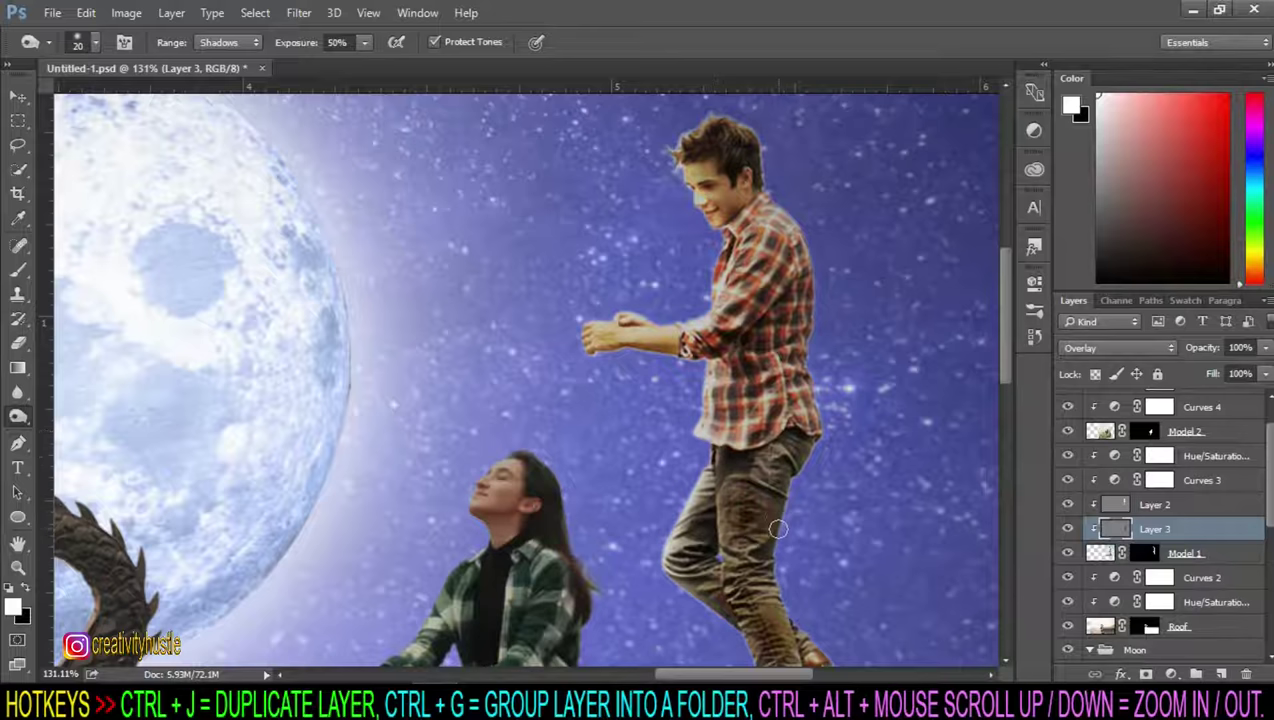
scroll(780, 520, "down", 3)
scroll(800, 423, "up", 1)
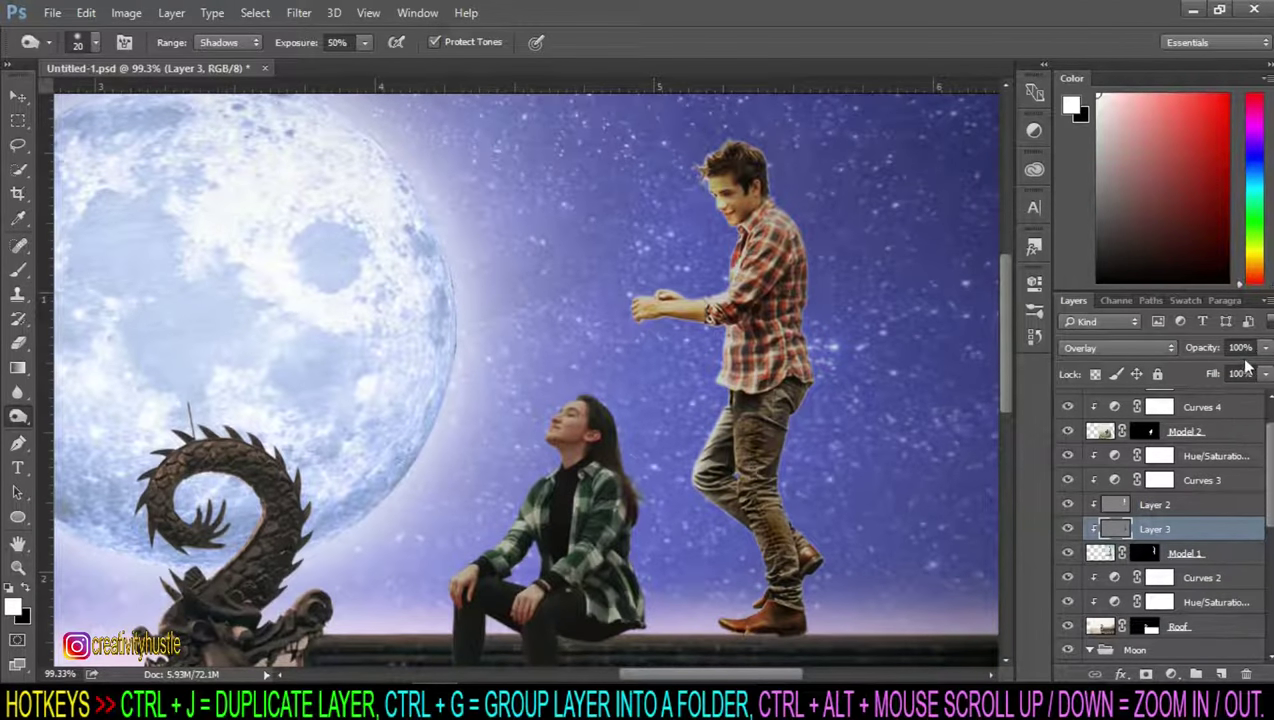
Step: Lower Layer 3's opacity to 75%, compare it, and return to dodging on Layer 2
left_click_drag(1192, 347, 1183, 347)
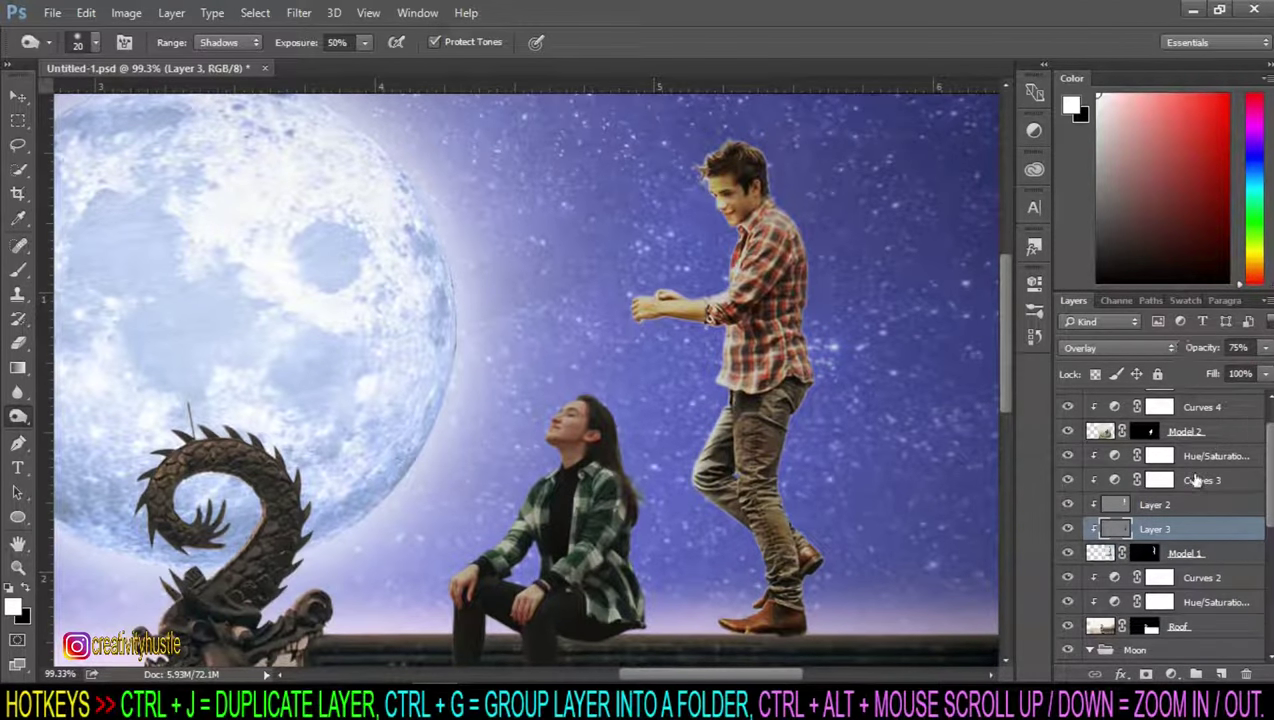
left_click(1067, 529)
scroll(864, 300, "down", 1)
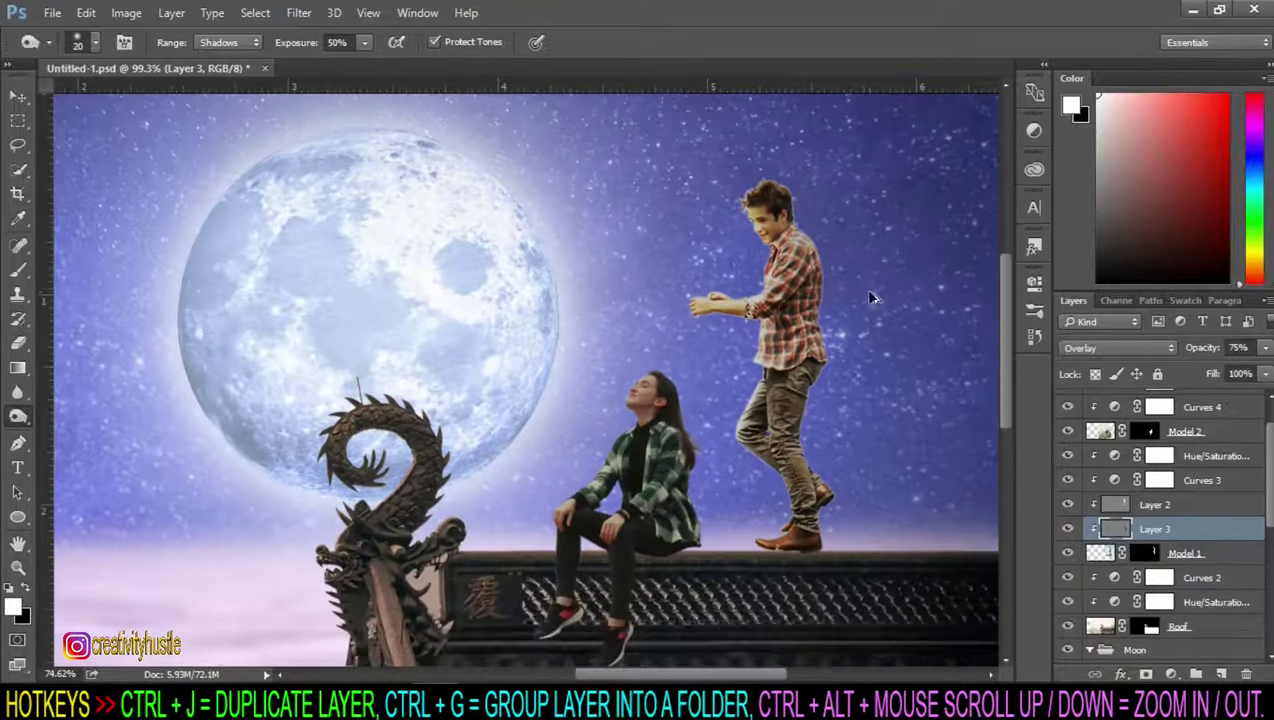
scroll(897, 262, "down", 1)
scroll(897, 262, "up", 2)
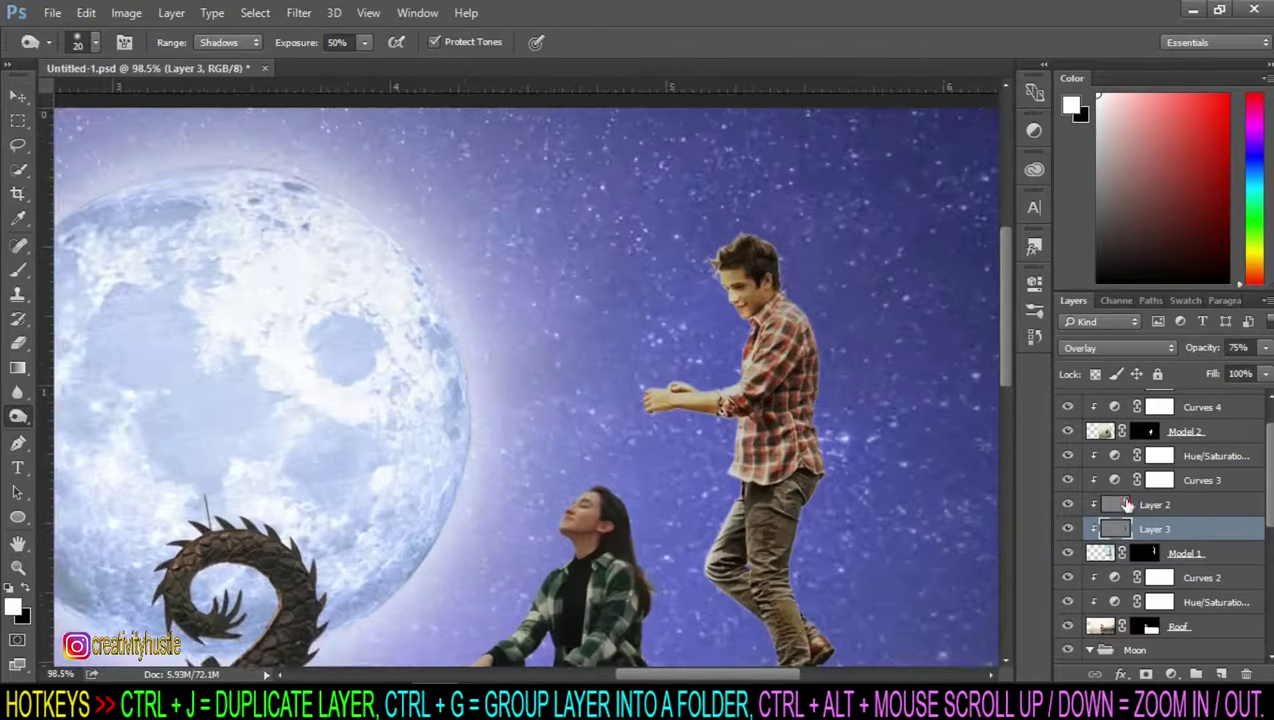
left_click(1127, 505)
left_click_drag(17, 416, 115, 417)
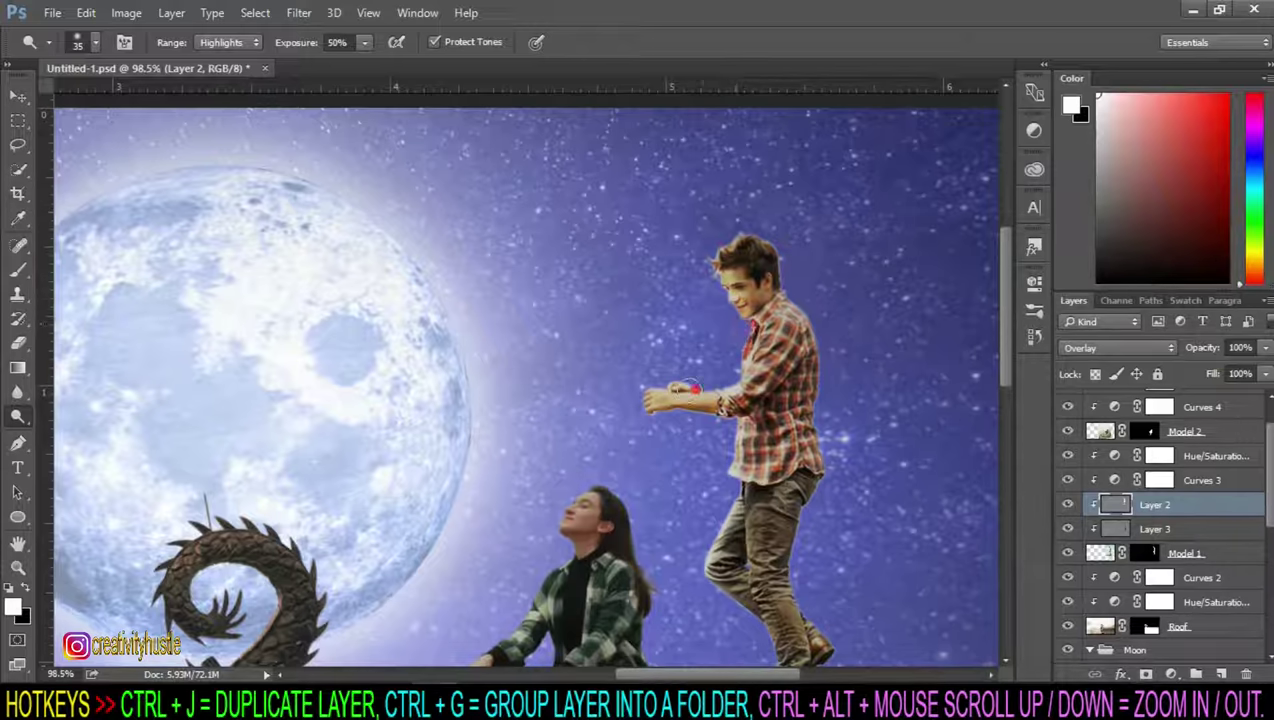
scroll(660, 441, "down", 3)
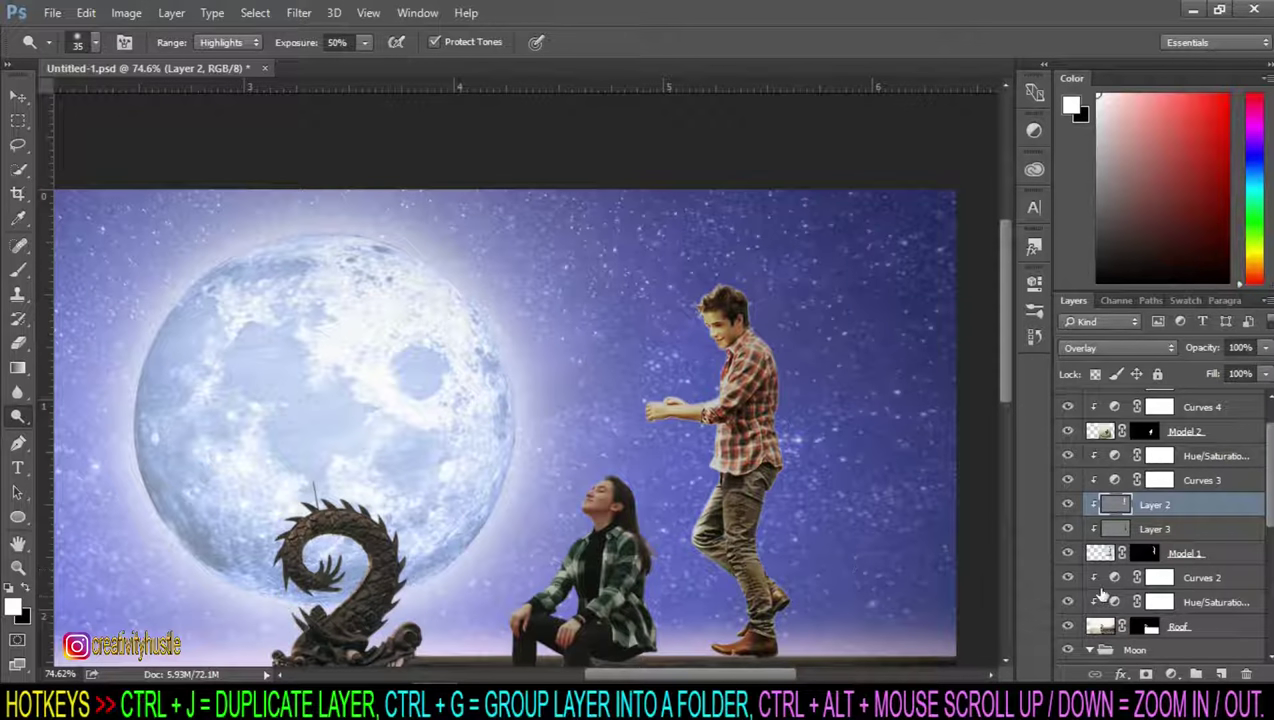
scroll(819, 568, "up", 3)
scroll(825, 555, "up", 3)
scroll(862, 532, "up", 1)
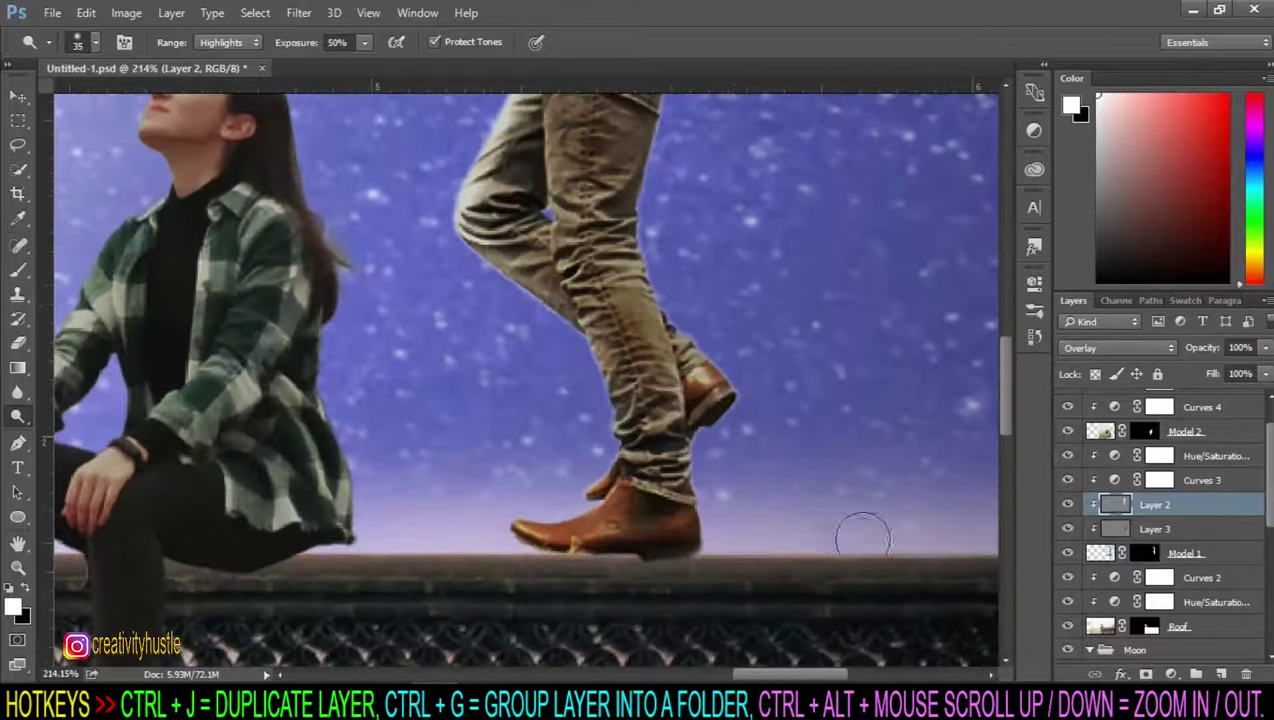
left_click(1185, 553)
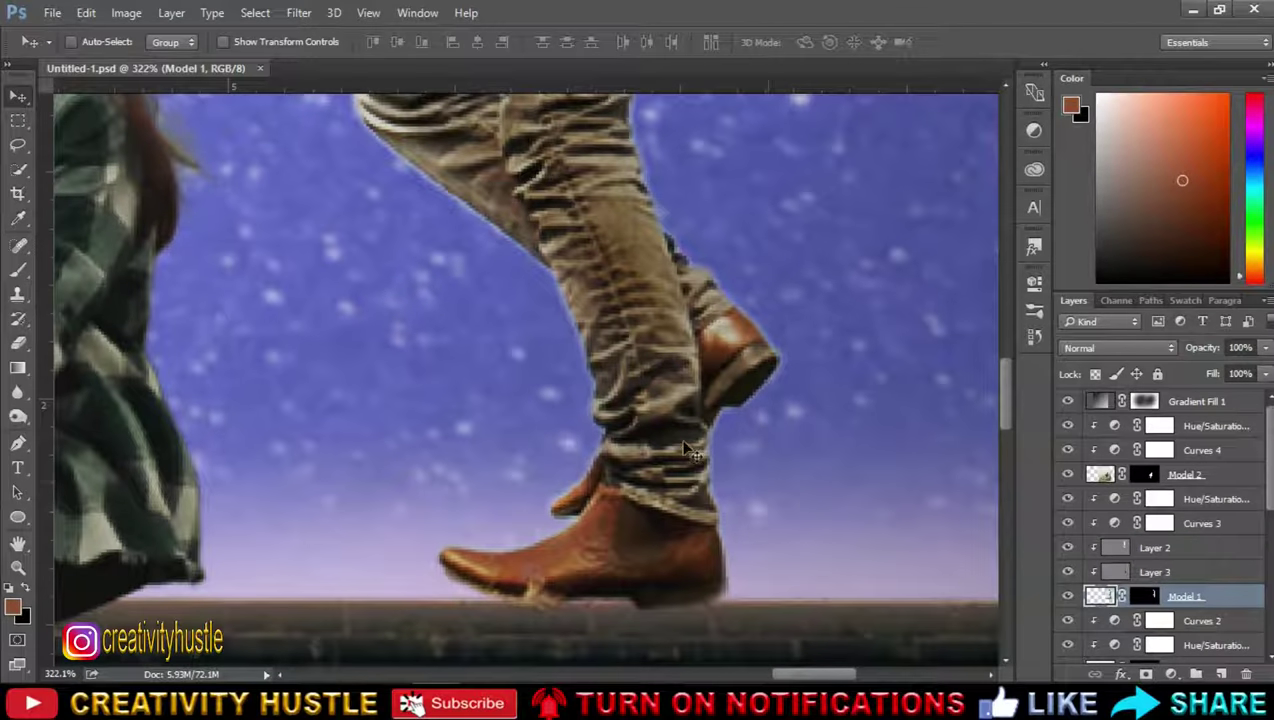
Step: Quick-select the front of the boot tip and copy it onto a new Layer 4
right_click(19, 170)
left_click(82, 168)
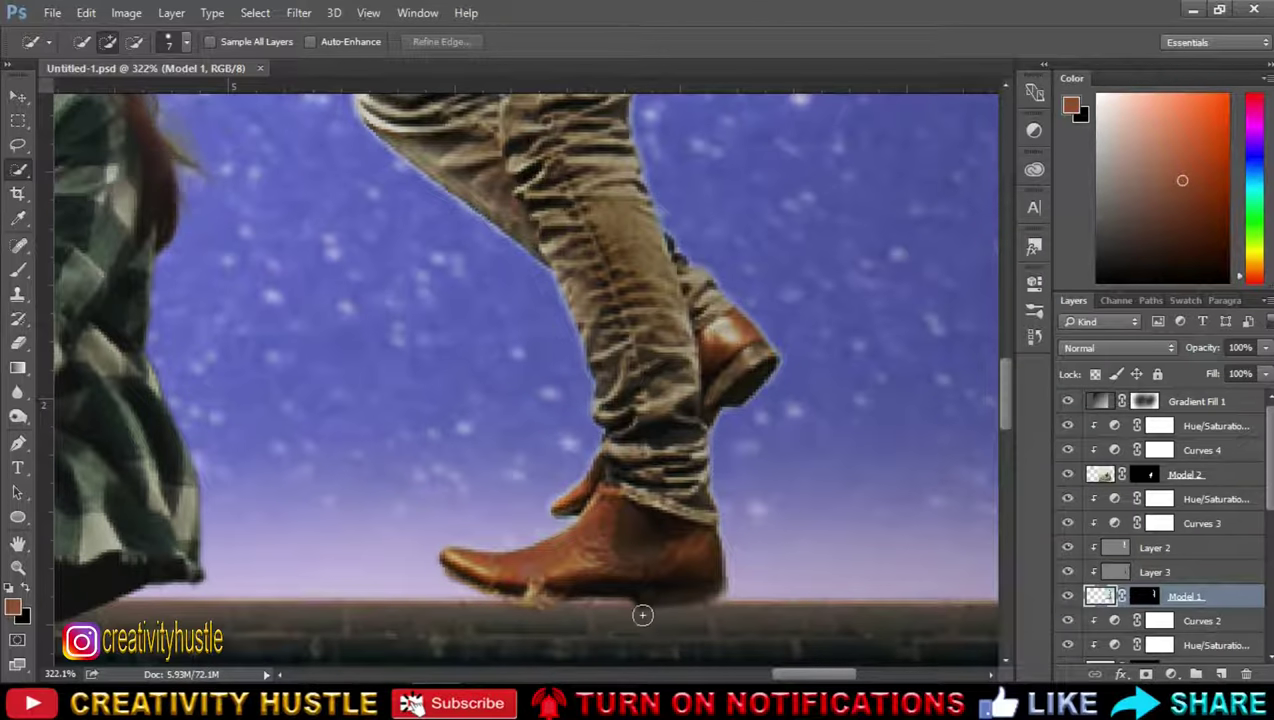
left_click(563, 567)
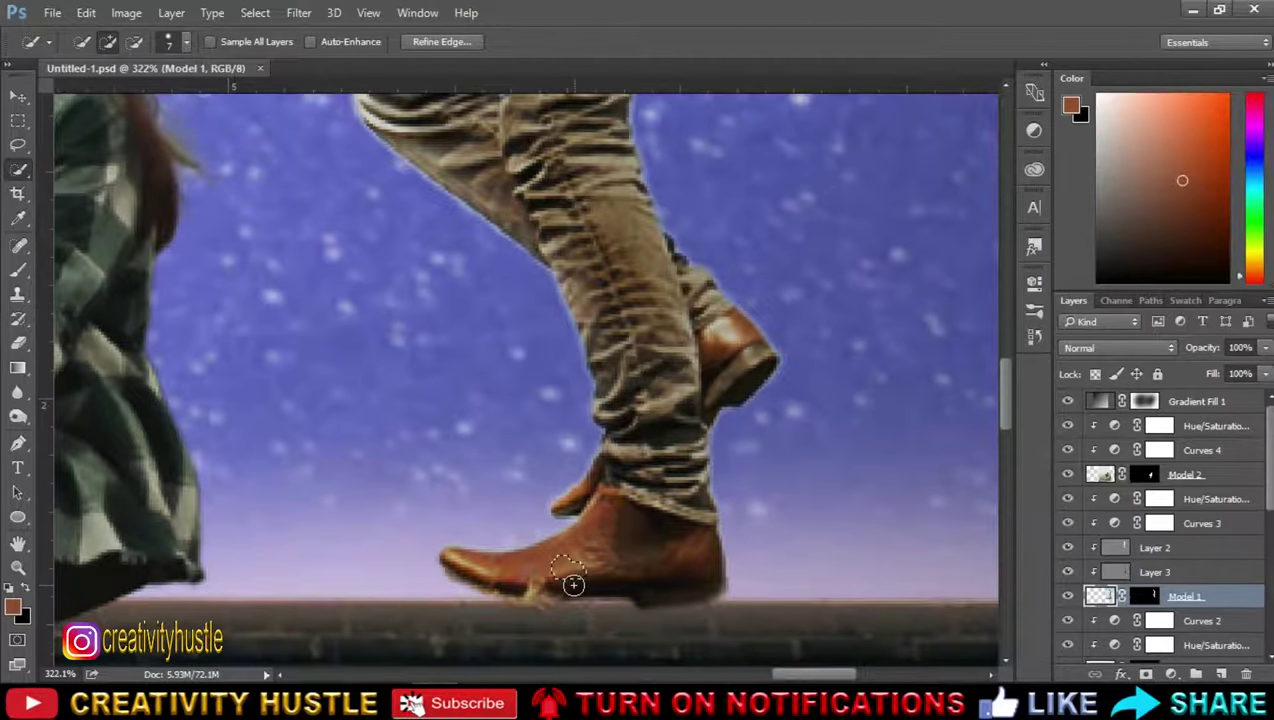
mouse_move(576, 584)
left_mouse_down()
mouse_move(531, 563)
mouse_move(566, 601)
mouse_move(599, 592)
left_mouse_up()
key("ctrl+j")
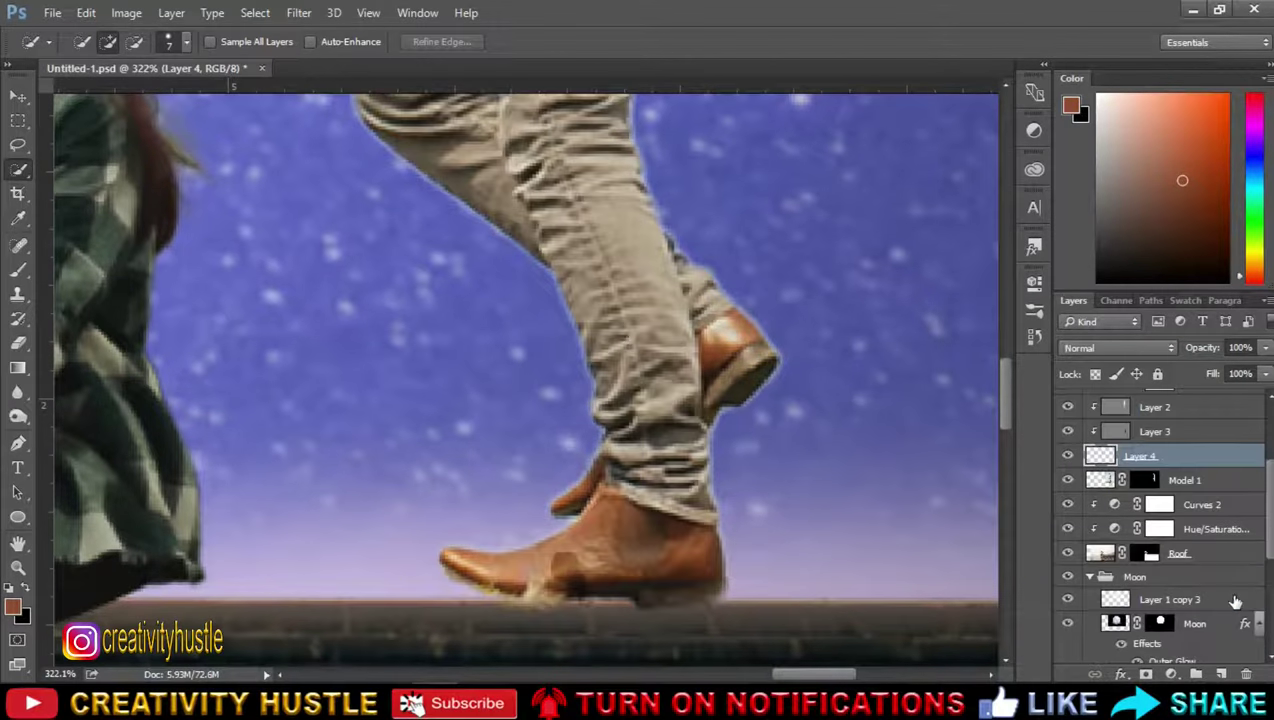
Step: Release clipping on Hue/Saturation 3 through Layer 3, leaving Layer 4 selected
scroll(1160, 476, "up", 2)
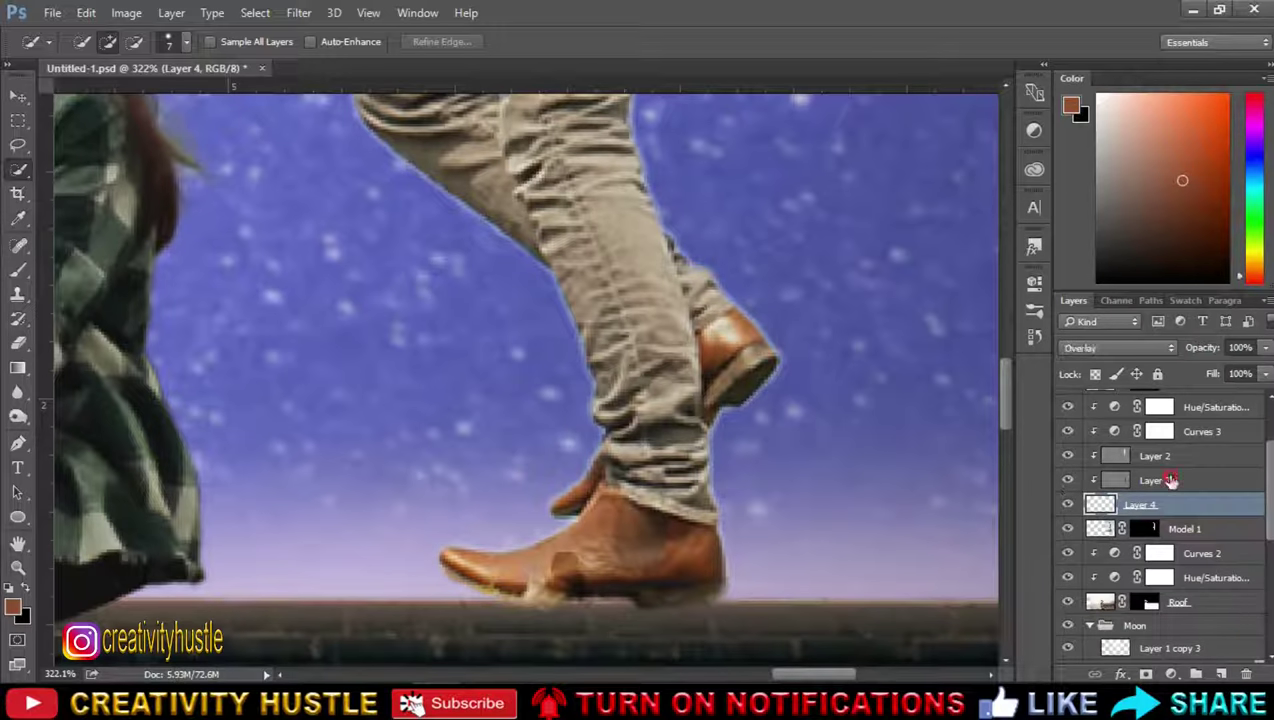
left_click(1171, 480)
scroll(1188, 480, "up", 2)
left_click(1180, 456, "shift")
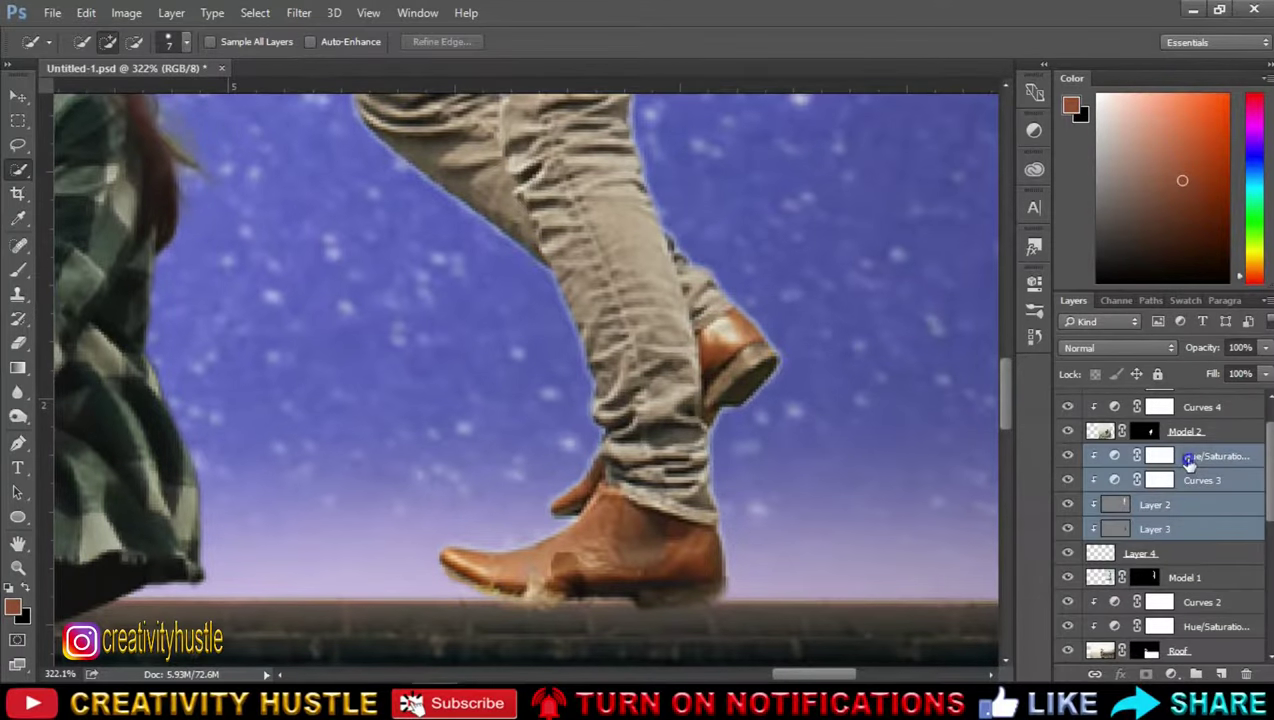
right_click(1182, 456)
left_click(872, 424)
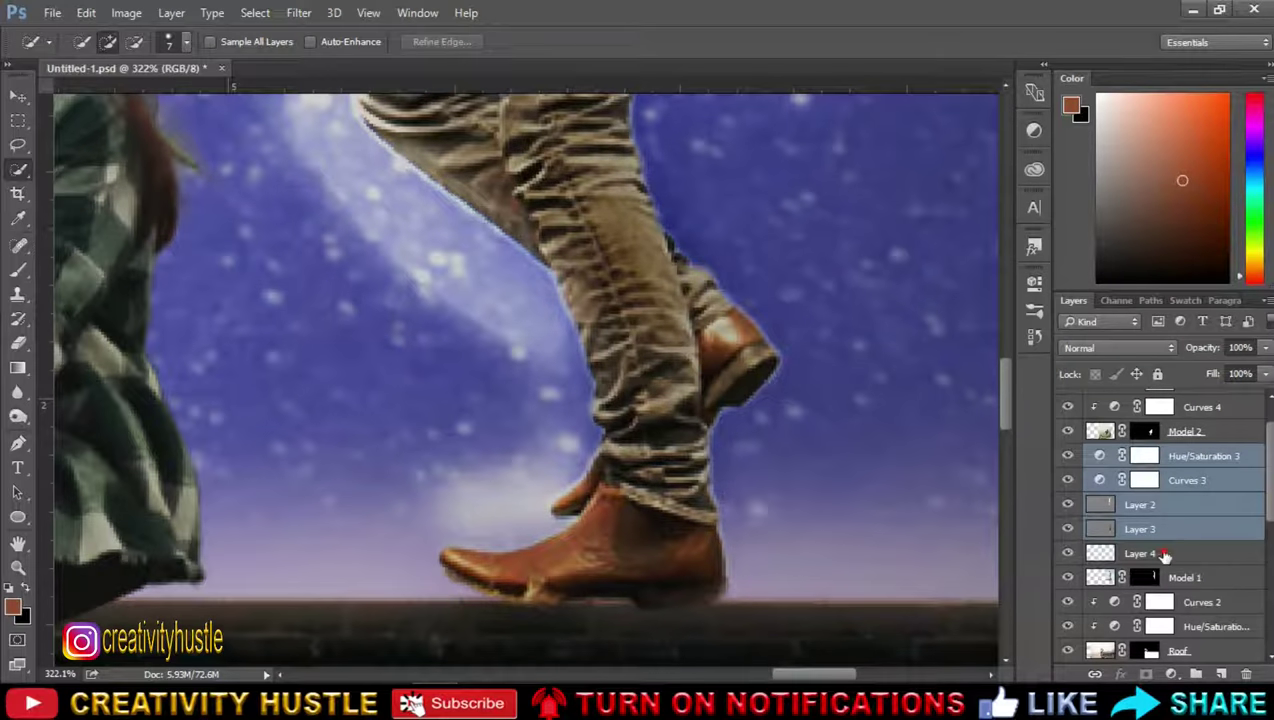
left_click(1165, 554)
Step: Move the boot-tip copy left and scale it down to about 86%
key("ctrl+t")
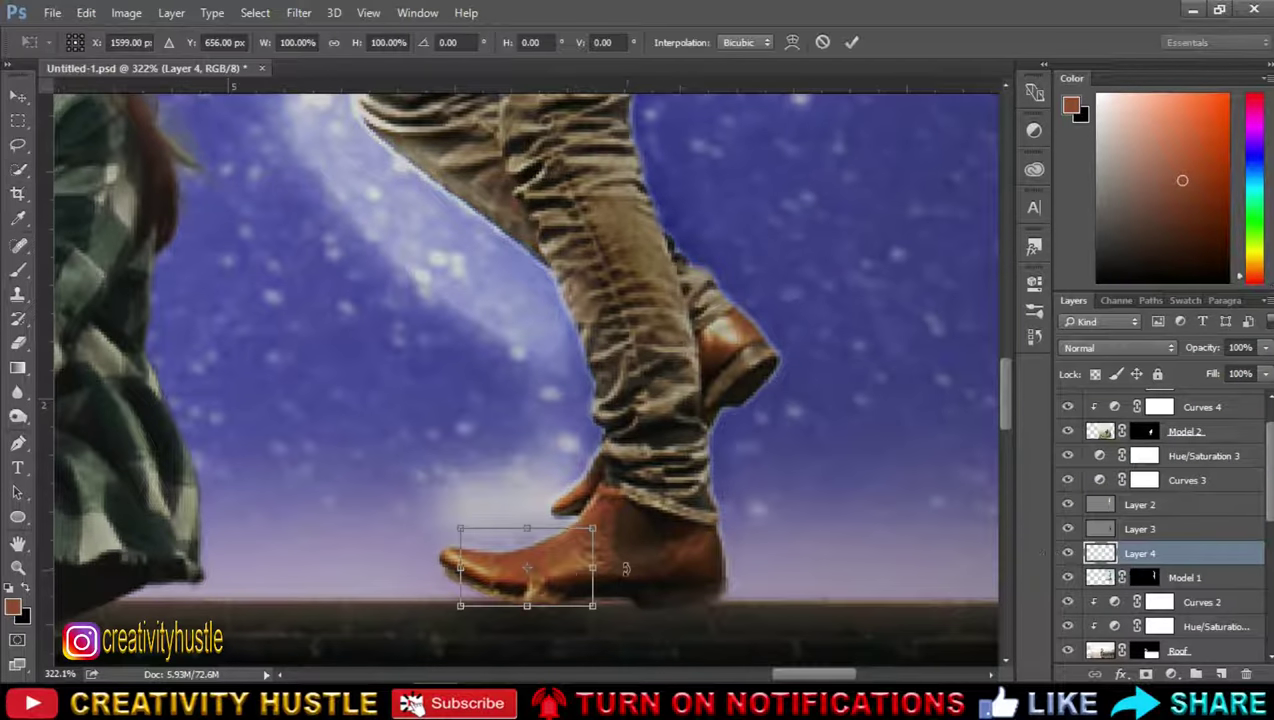
left_click_drag(565, 573, 527, 575)
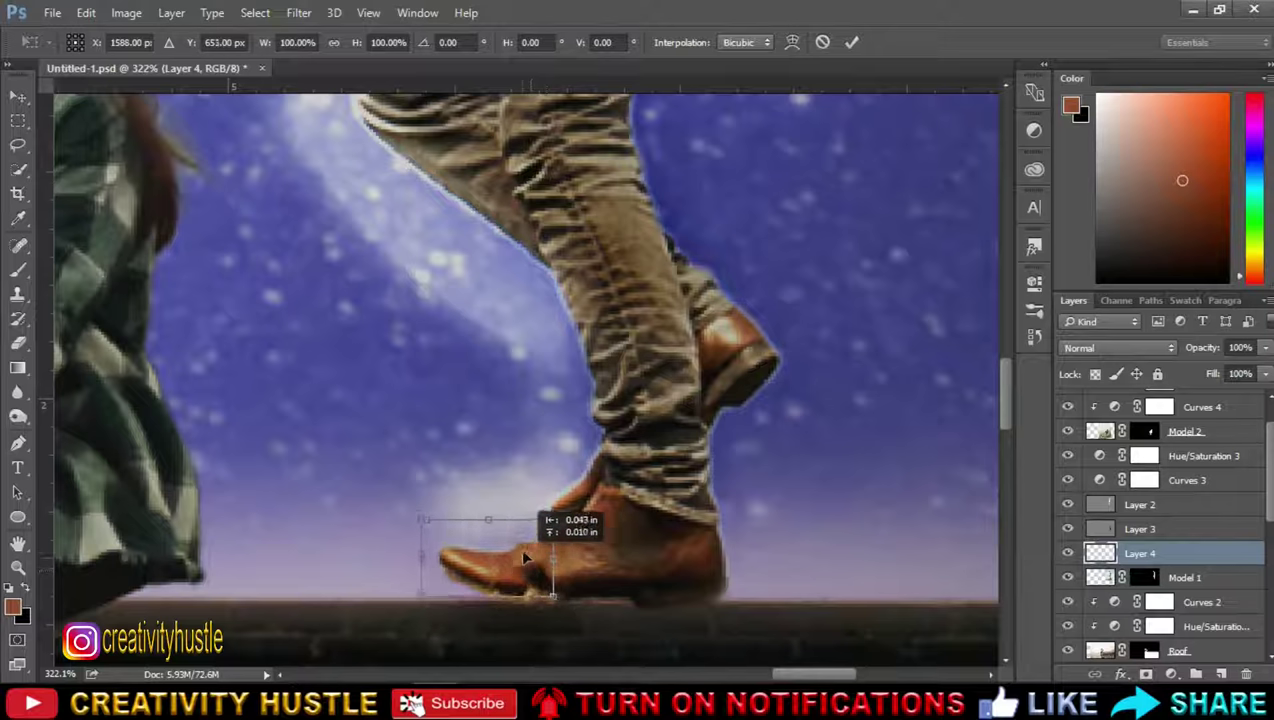
left_click_drag(421, 528, 430, 538)
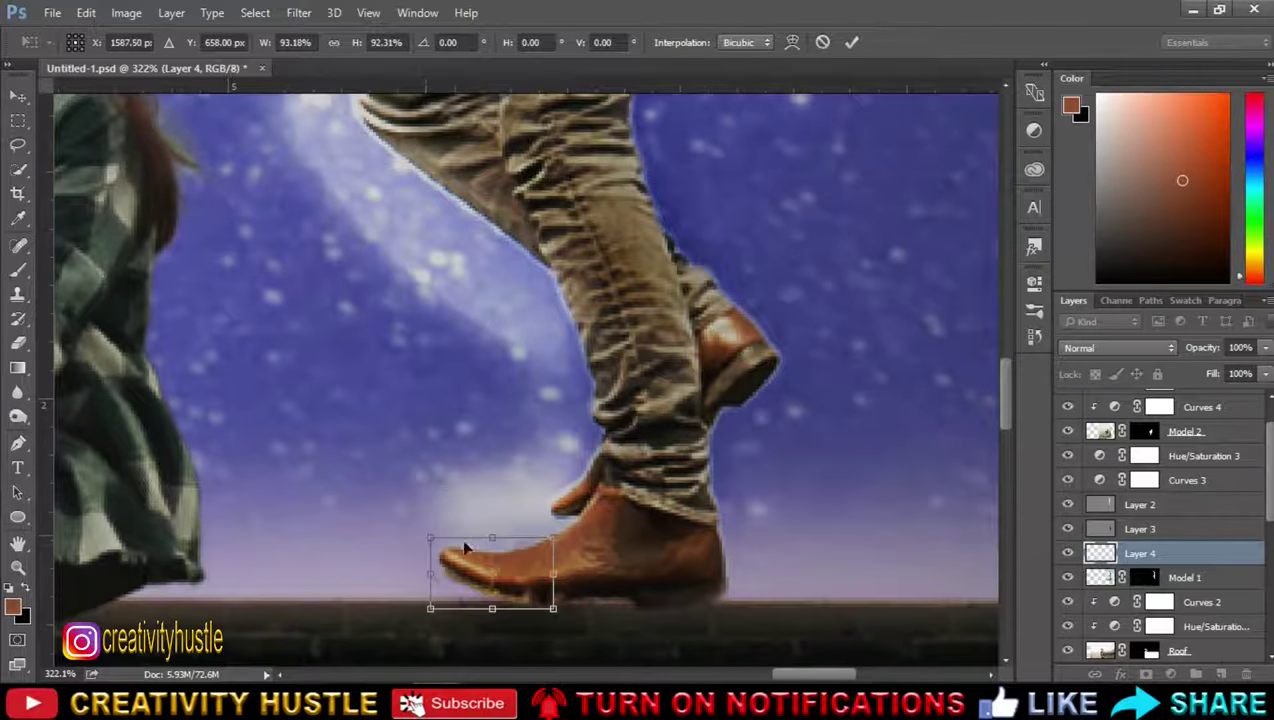
left_click_drag(529, 559, 524, 557)
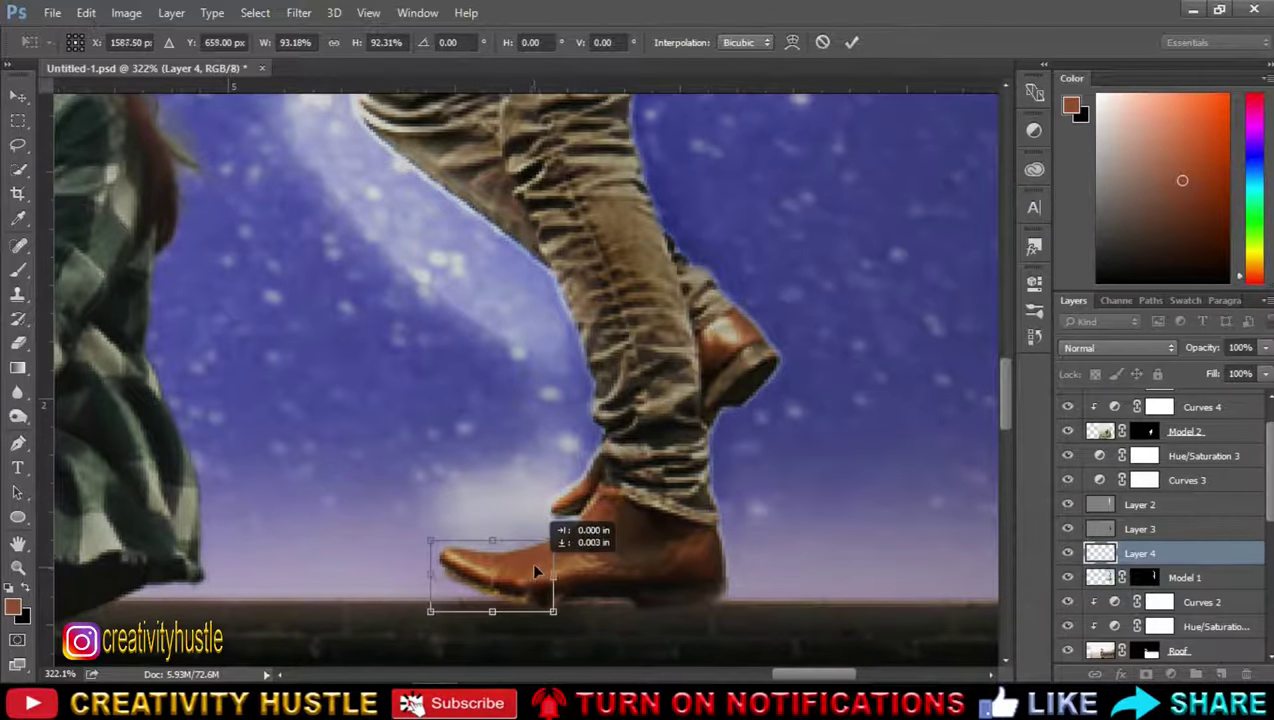
left_click_drag(424, 536, 433, 543)
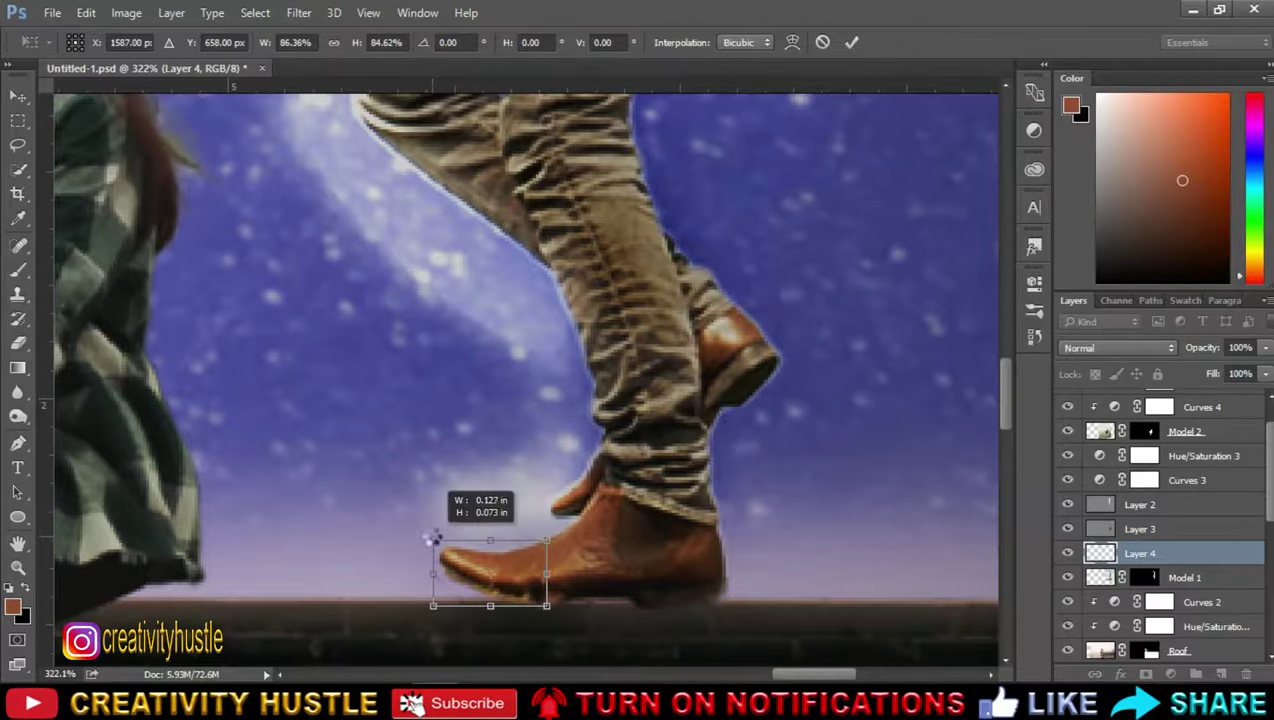
scroll(668, 595, "up", 2)
scroll(668, 595, "down", 2)
left_click_drag(475, 583, 468, 580)
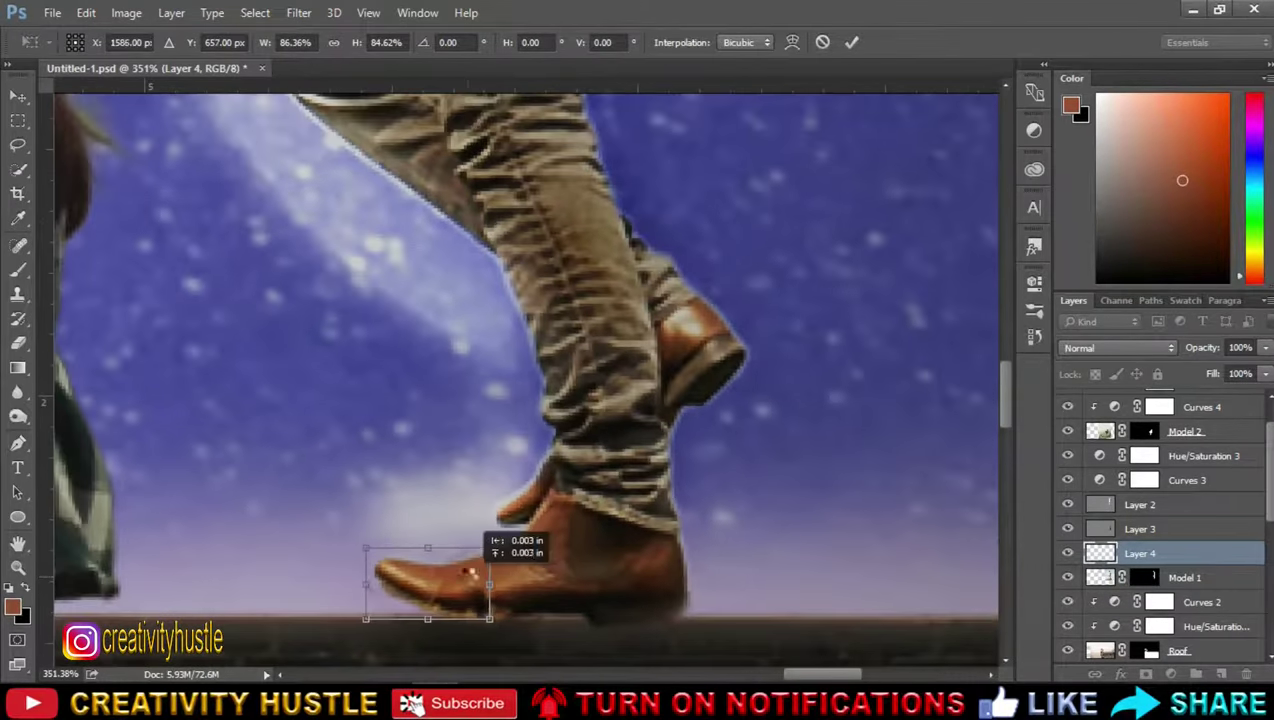
key("Return")
key("w")
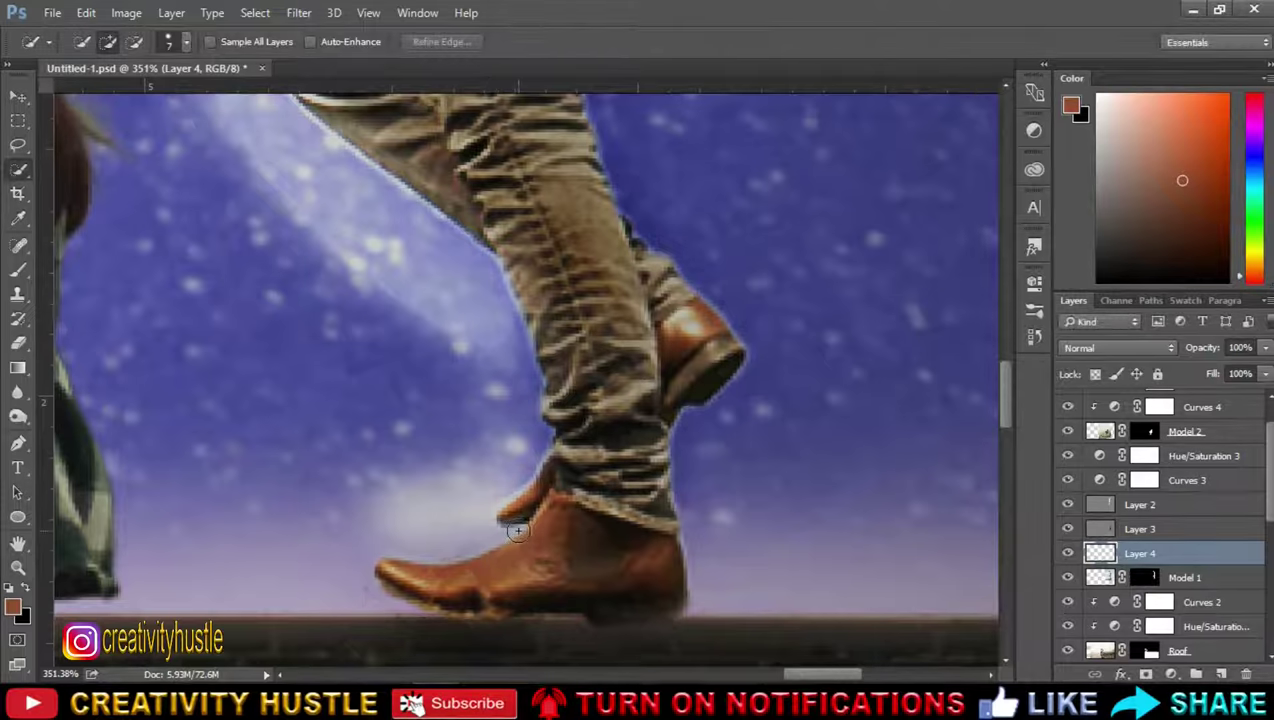
Step: Rotate and nudge the boot toe, ending about 10 degrees clockwise
key("ctrl+t")
left_click_drag(556, 558, 492, 590)
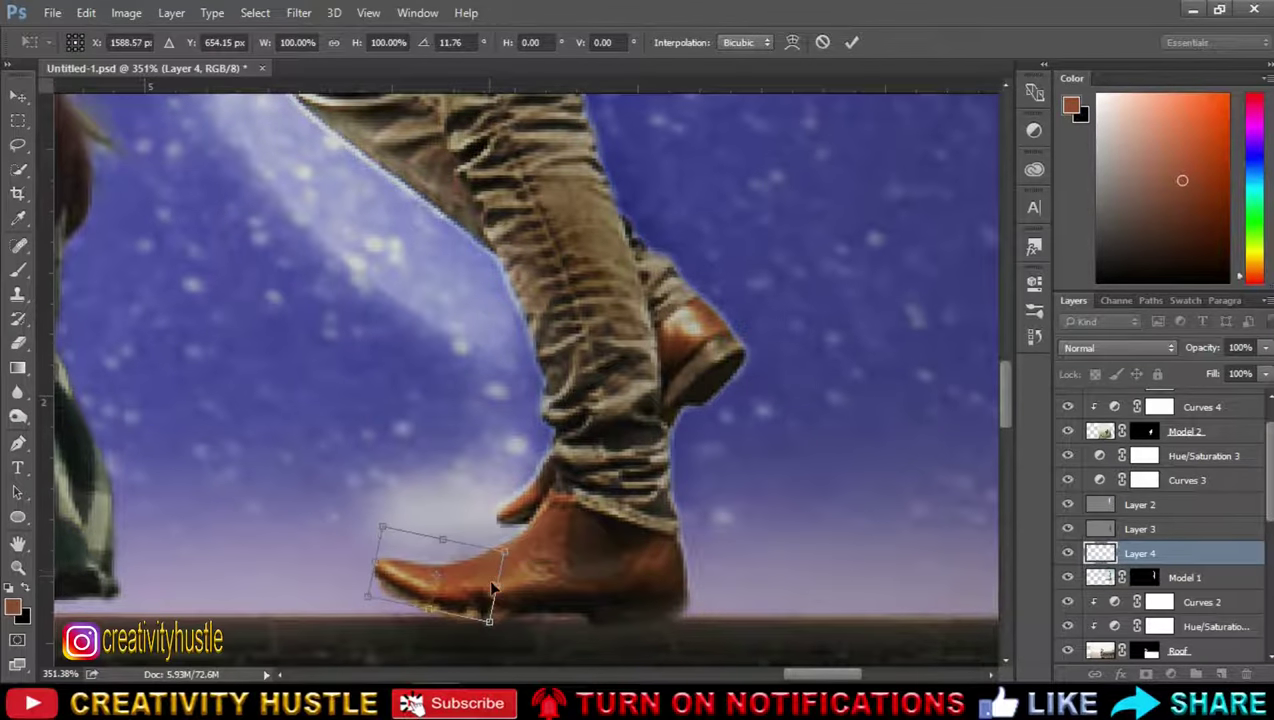
left_click_drag(495, 636, 536, 628)
key("Left")
key("Left")
key("Left")
key("Left")
key("Up")
key("Right")
key("Right")
key("Right")
key("Return")
key("w")
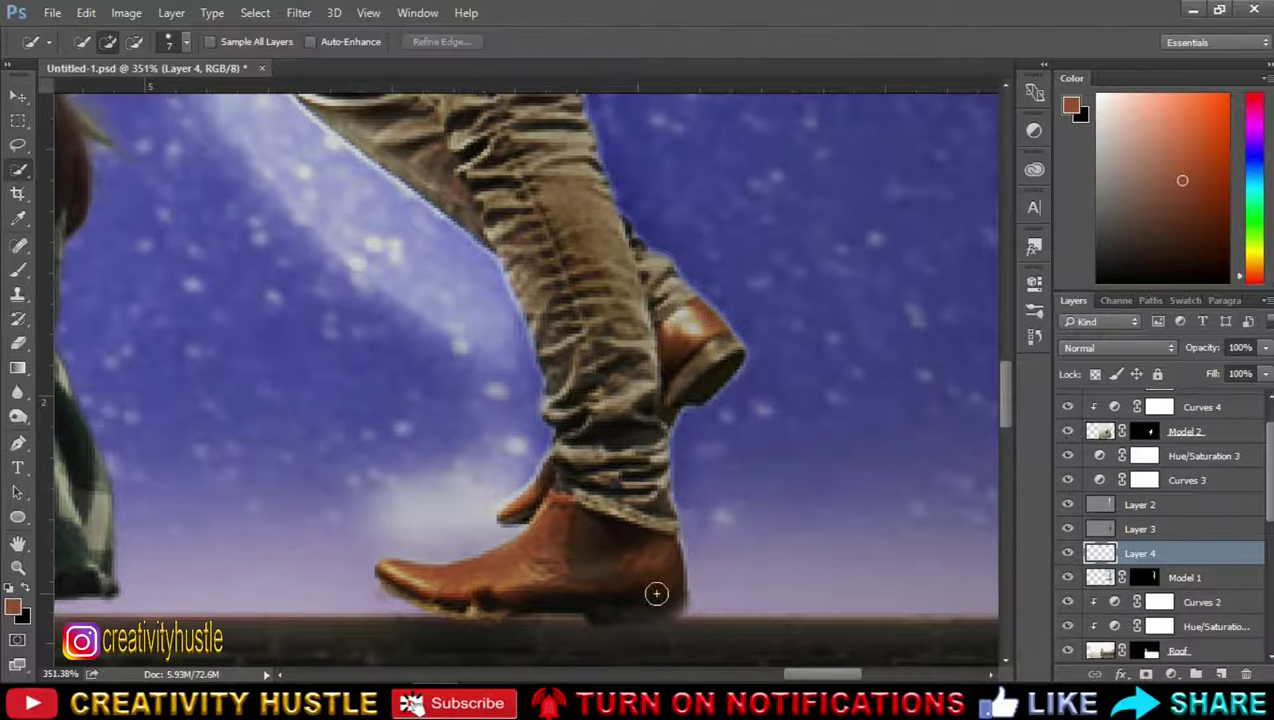
key("ctrl+t")
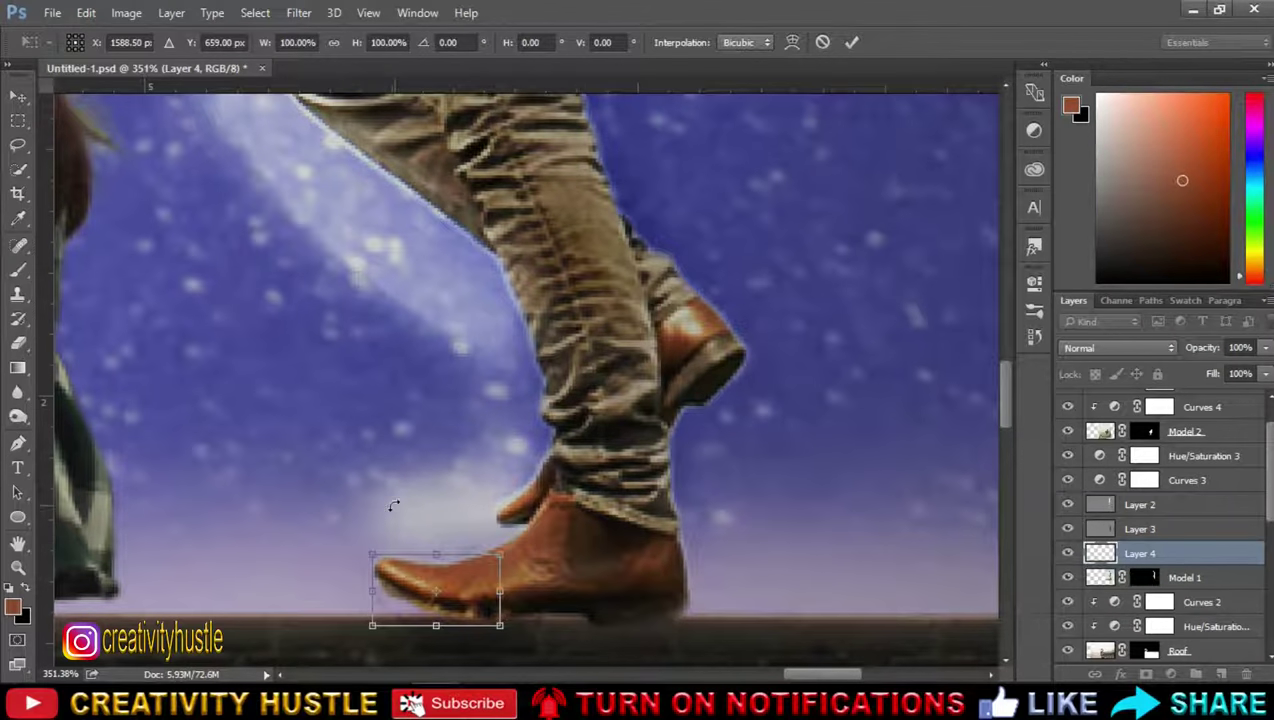
mouse_move(540, 542)
left_mouse_down()
mouse_move(547, 561)
mouse_move(482, 560)
left_mouse_up()
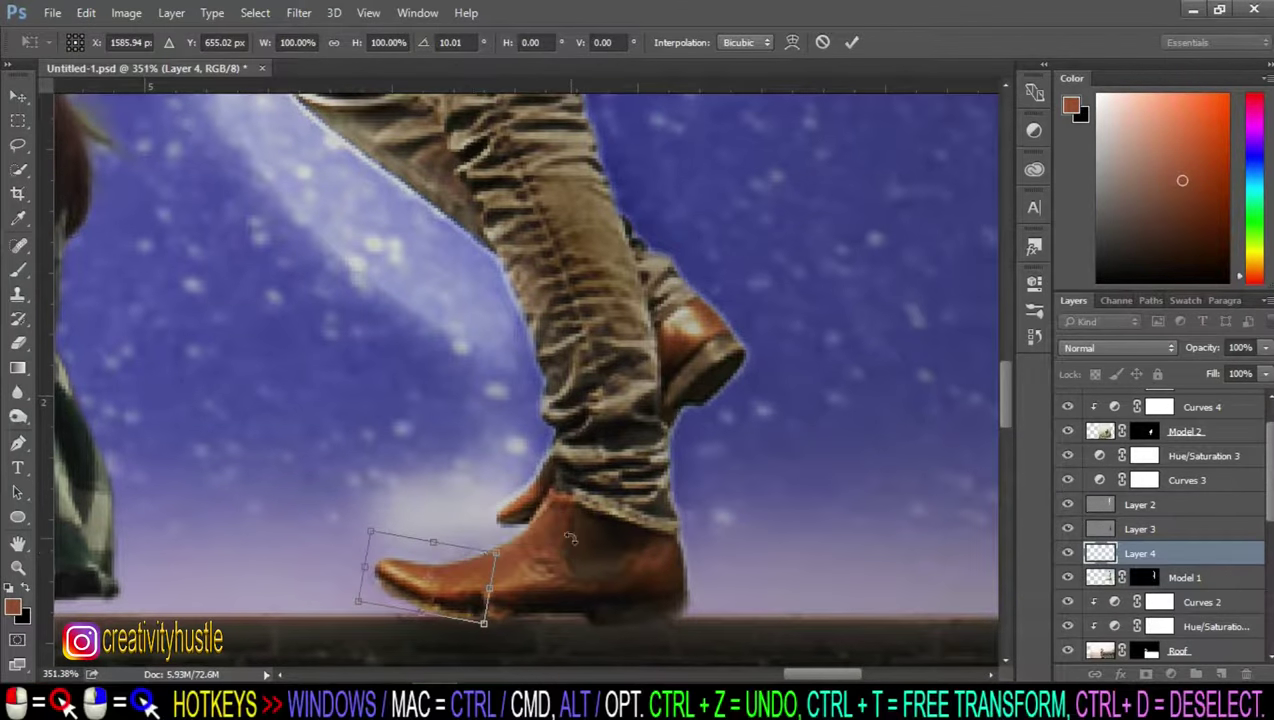
key("Return")
Step: Add a layer mask to Layer 4 and paint white on it around the front boot
scroll(567, 547, "up", 1)
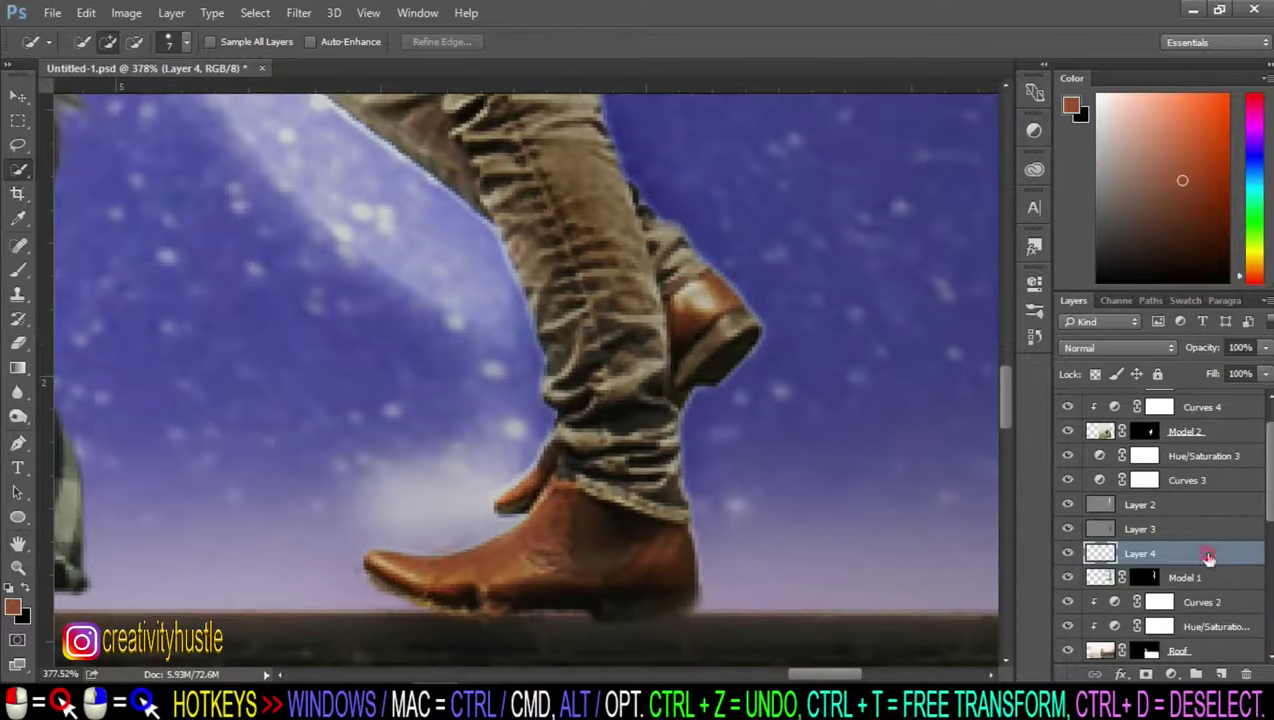
left_click(1146, 674)
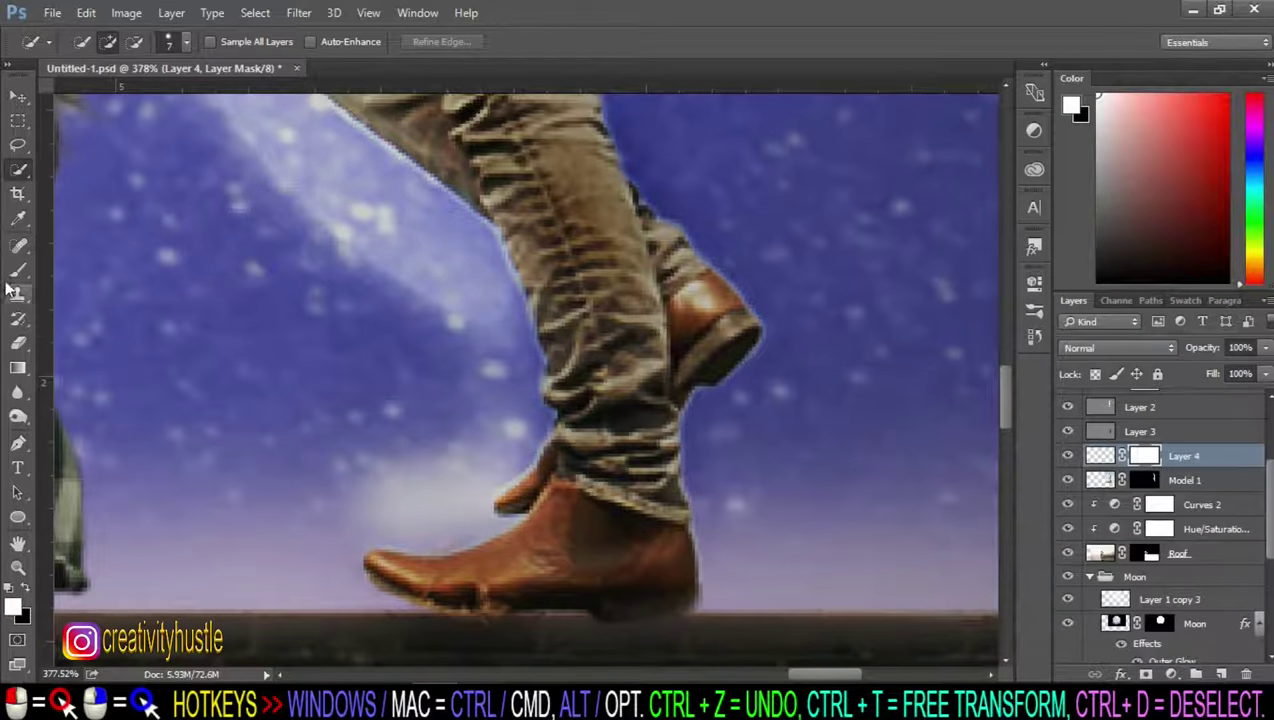
right_click(18, 270)
left_click(90, 264)
left_click(27, 588)
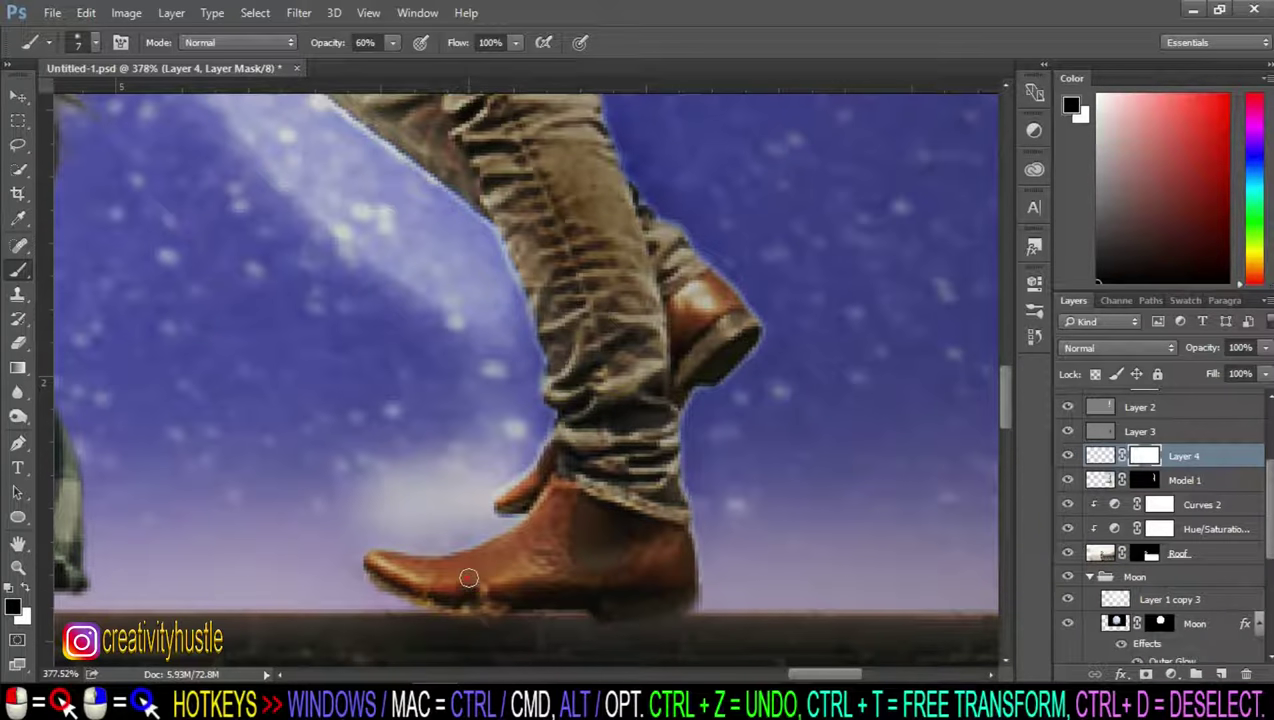
key("z")
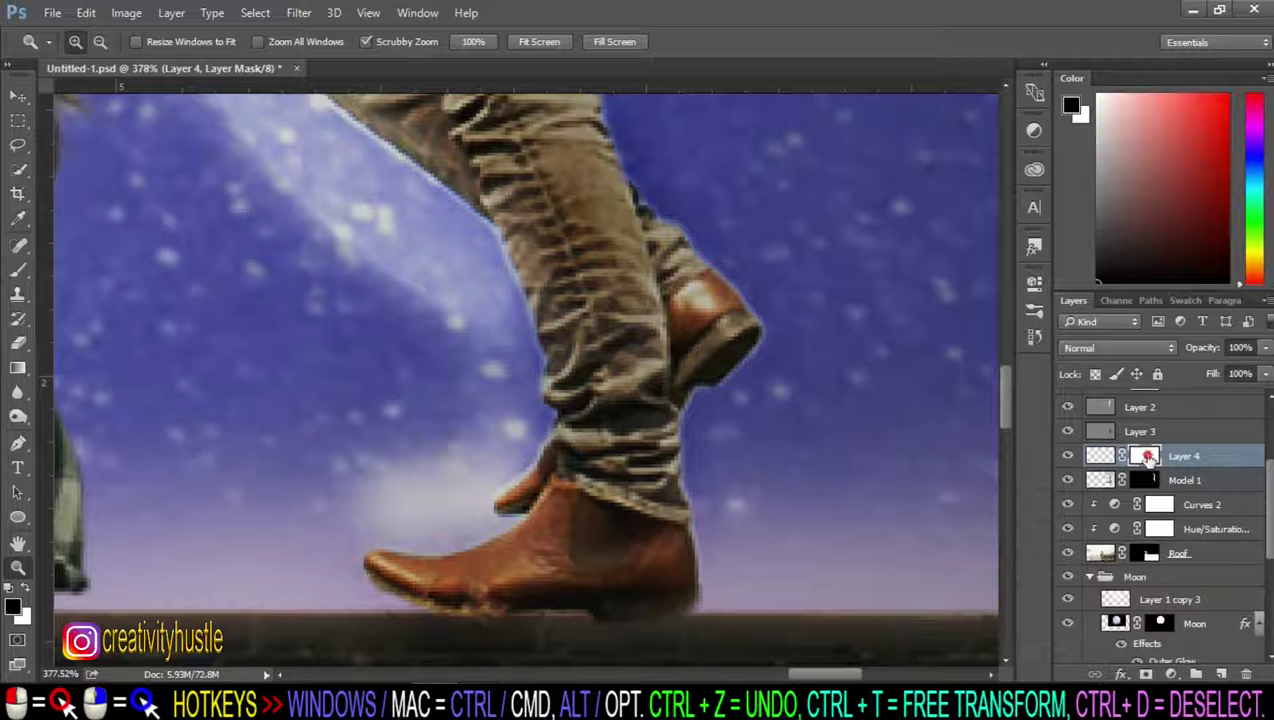
left_click(18, 270)
left_click(28, 590)
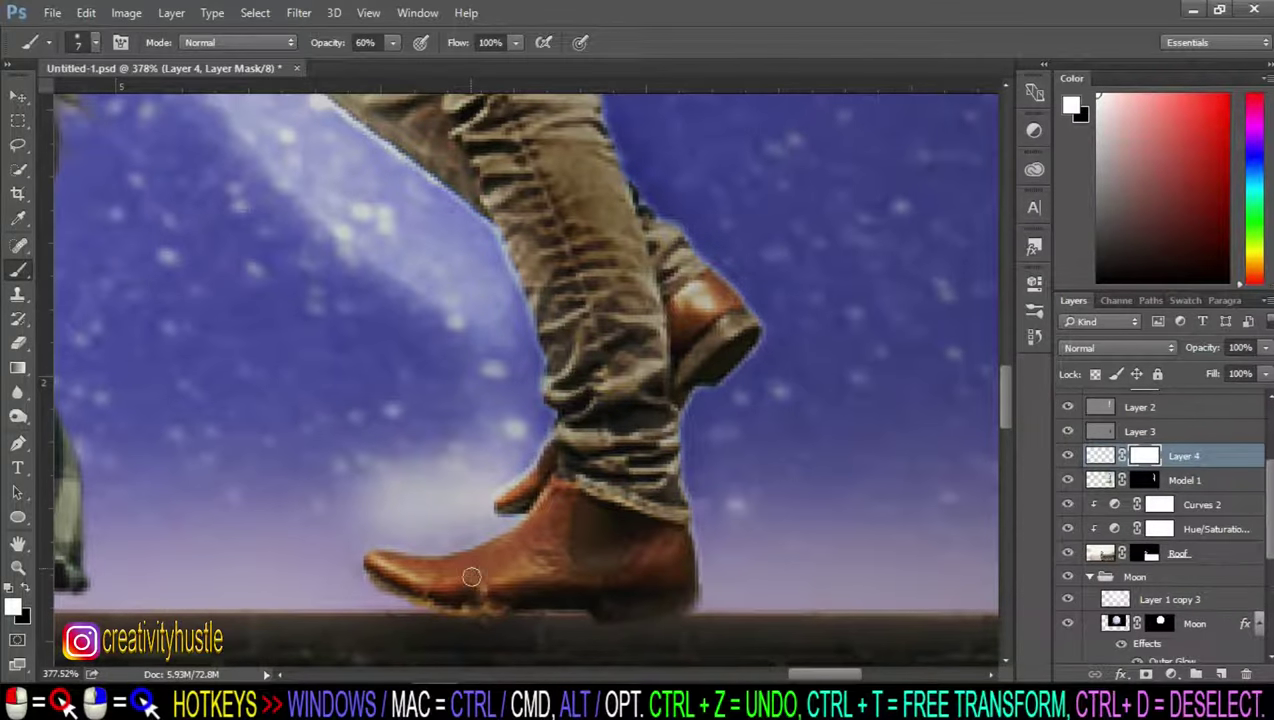
left_click_drag(470, 571, 474, 566)
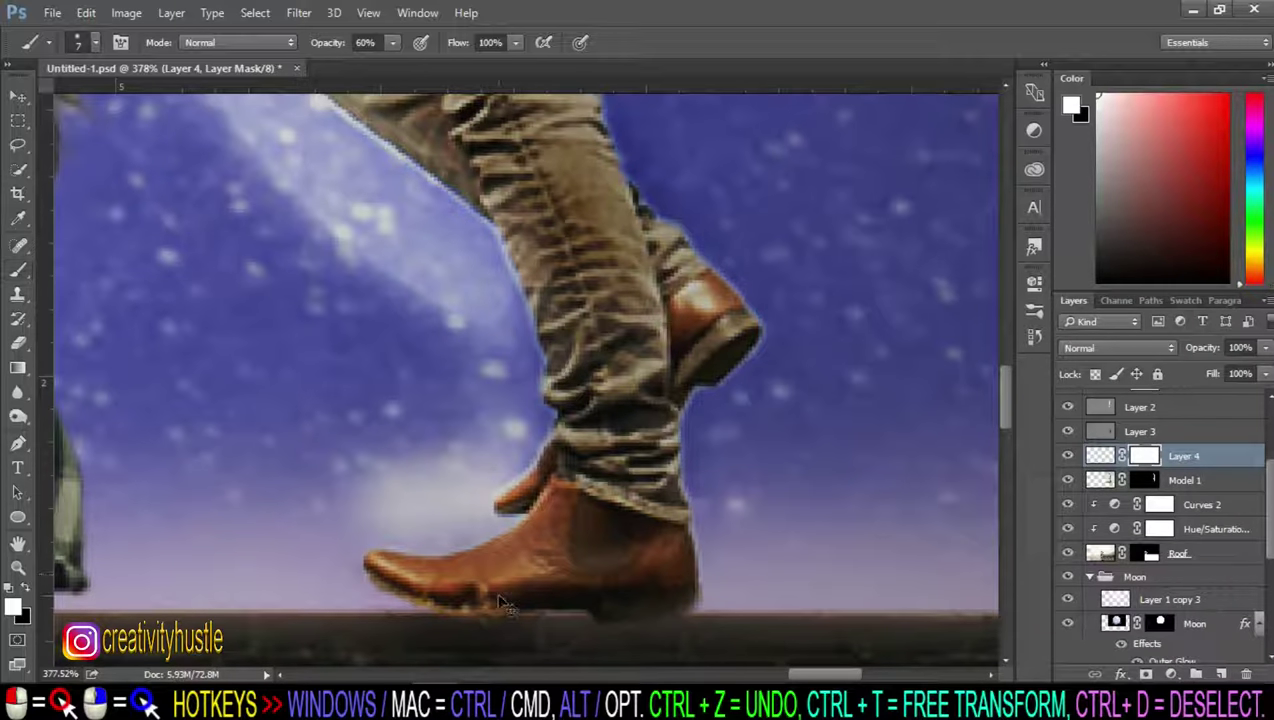
key("ctrl+t")
key("Escape")
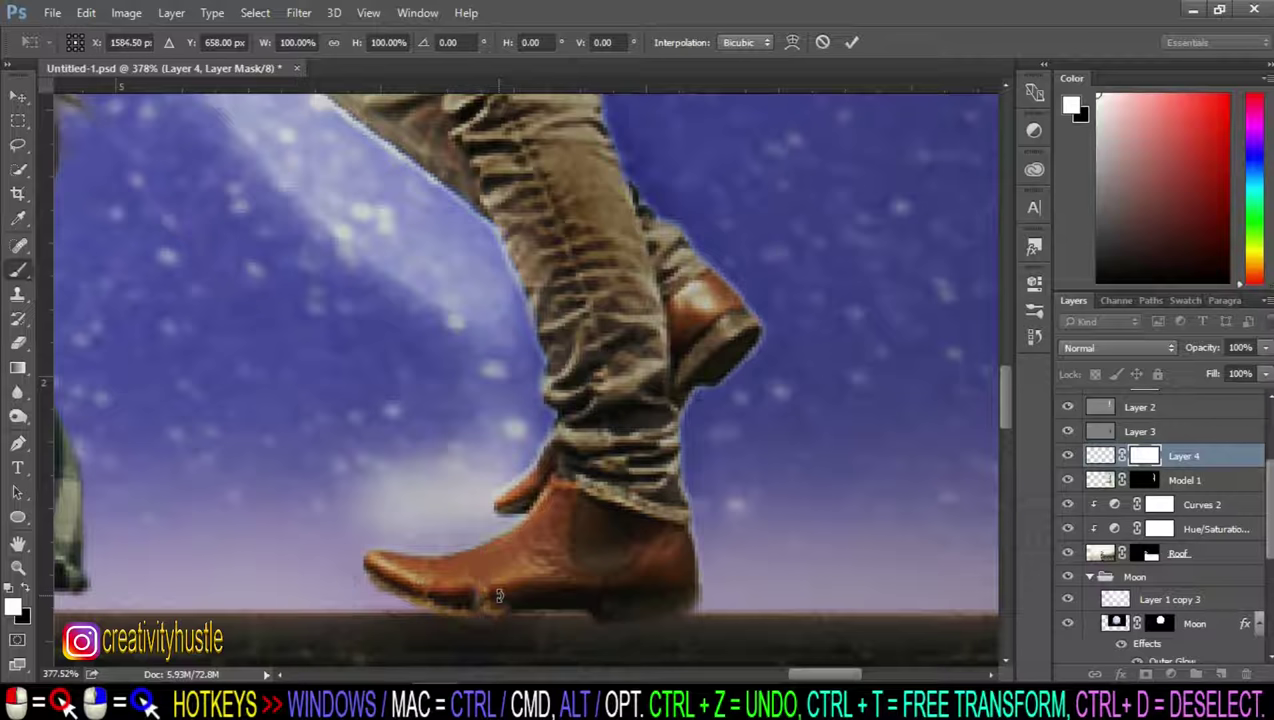
Step: Duplicate Layer 4 and set black as the colour for painting the copy's mask
key("ctrl+j")
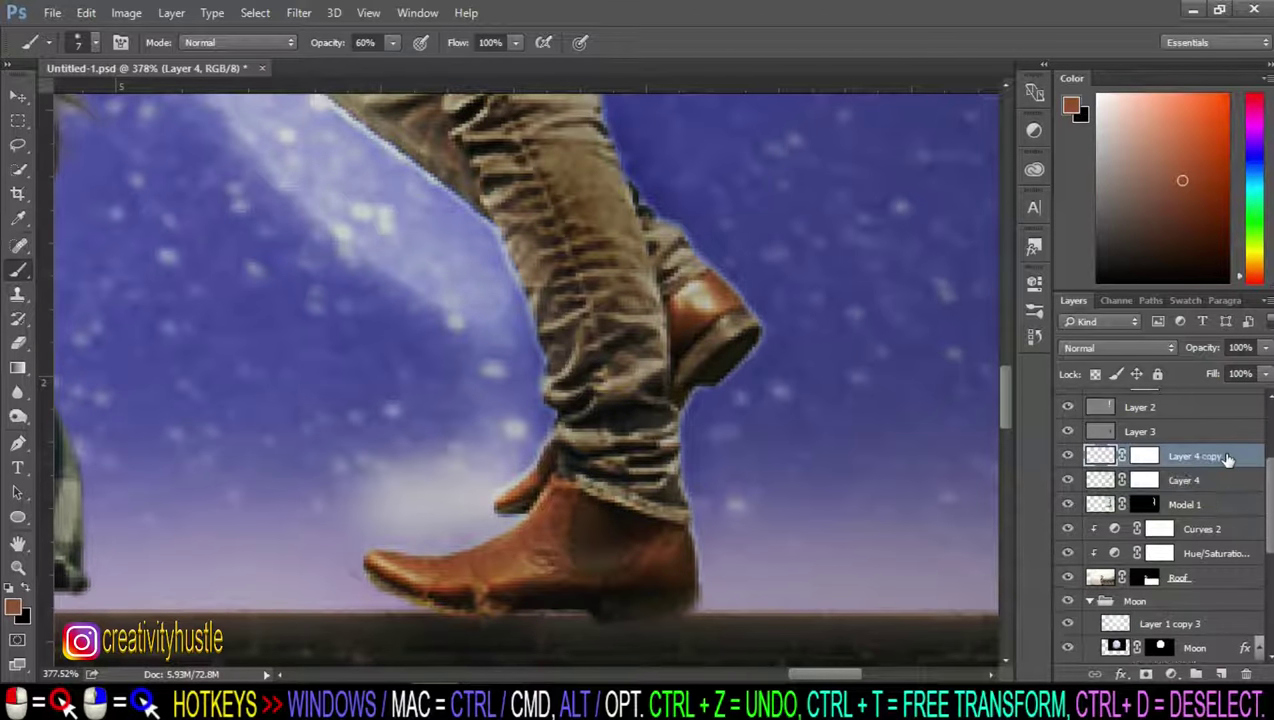
key("ctrl+t")
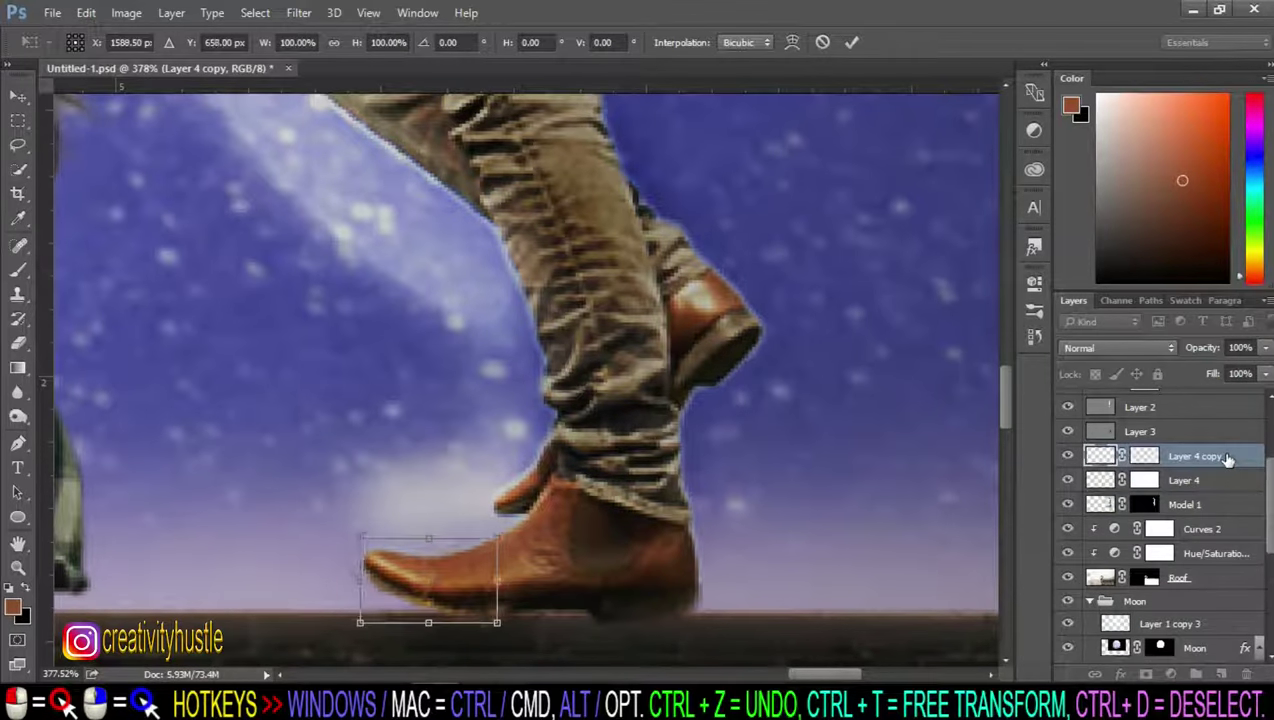
key("Return")
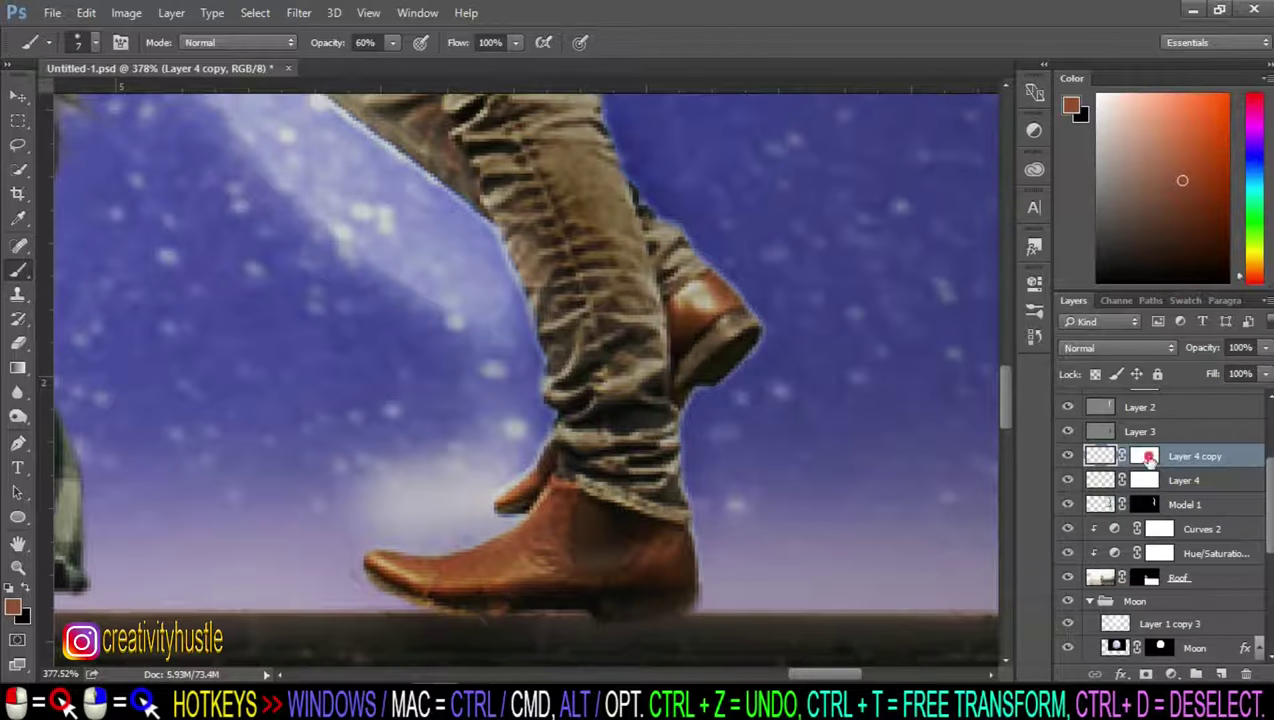
left_click(1148, 456)
key("d")
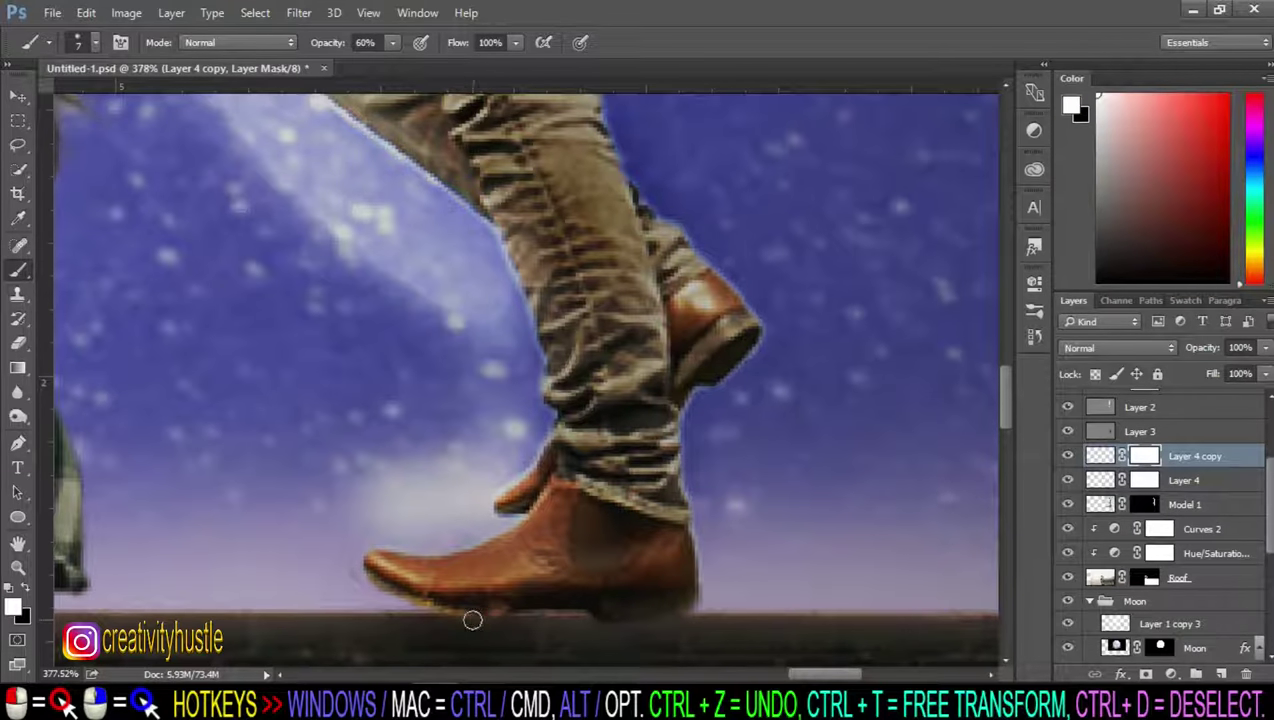
left_click(6, 587)
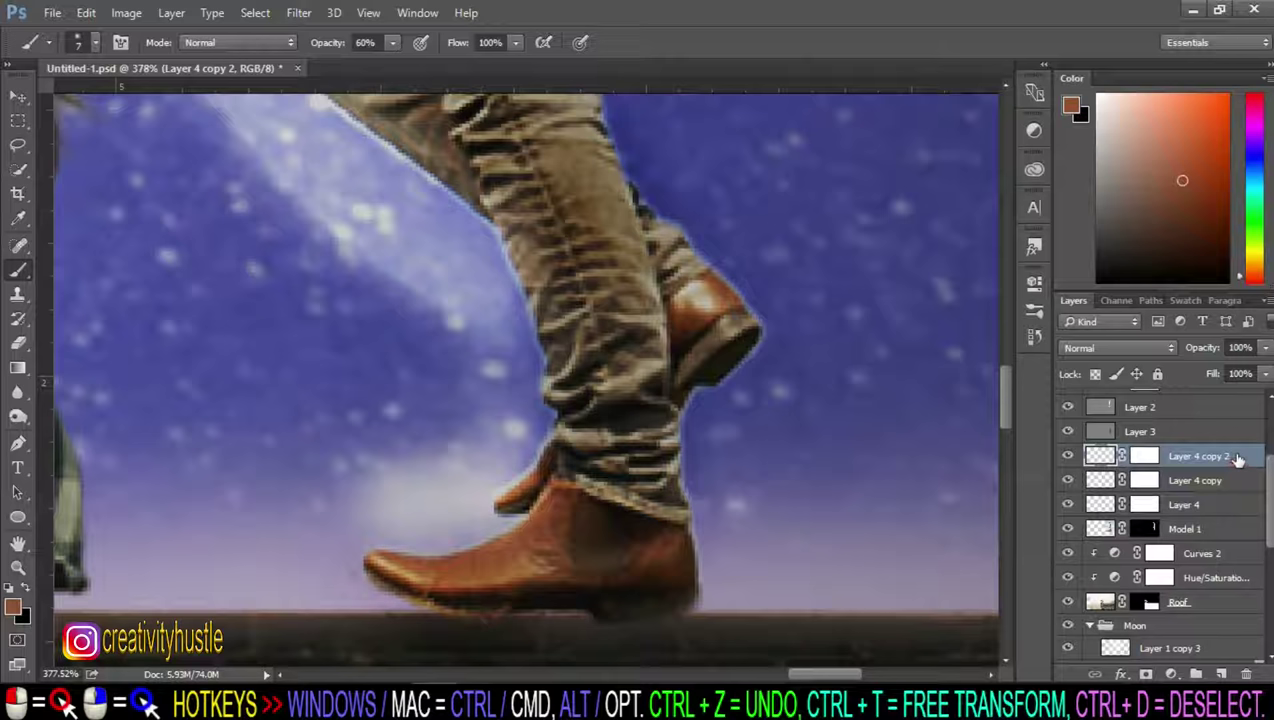
Step: Duplicate again as Layer 4 copy 3, nudging it up slightly
key("ctrl+j")
key("ctrl+t")
key("Up")
key("Return")
key("b")
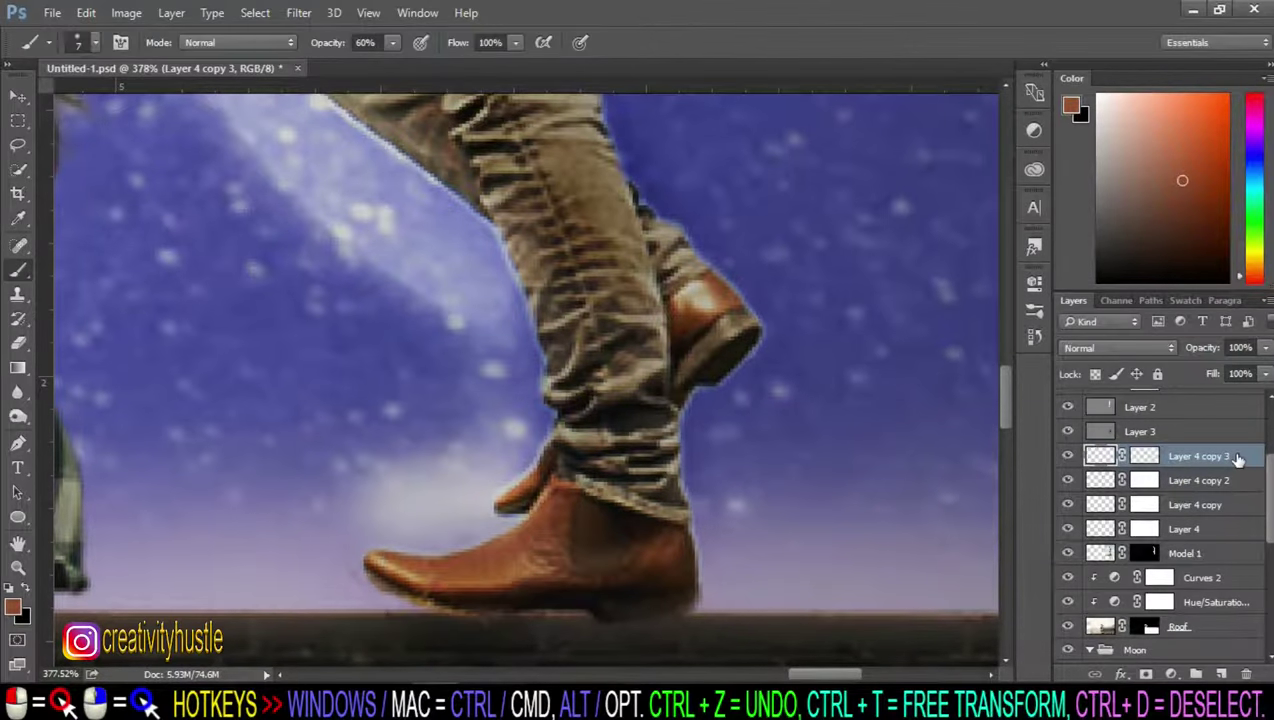
Step: Merge all four Layer 4 layers into Layer 4 copy 3 and save the document
scroll(910, 428, "down", 2)
scroll(920, 435, "down", 1)
scroll(923, 437, "up", 3)
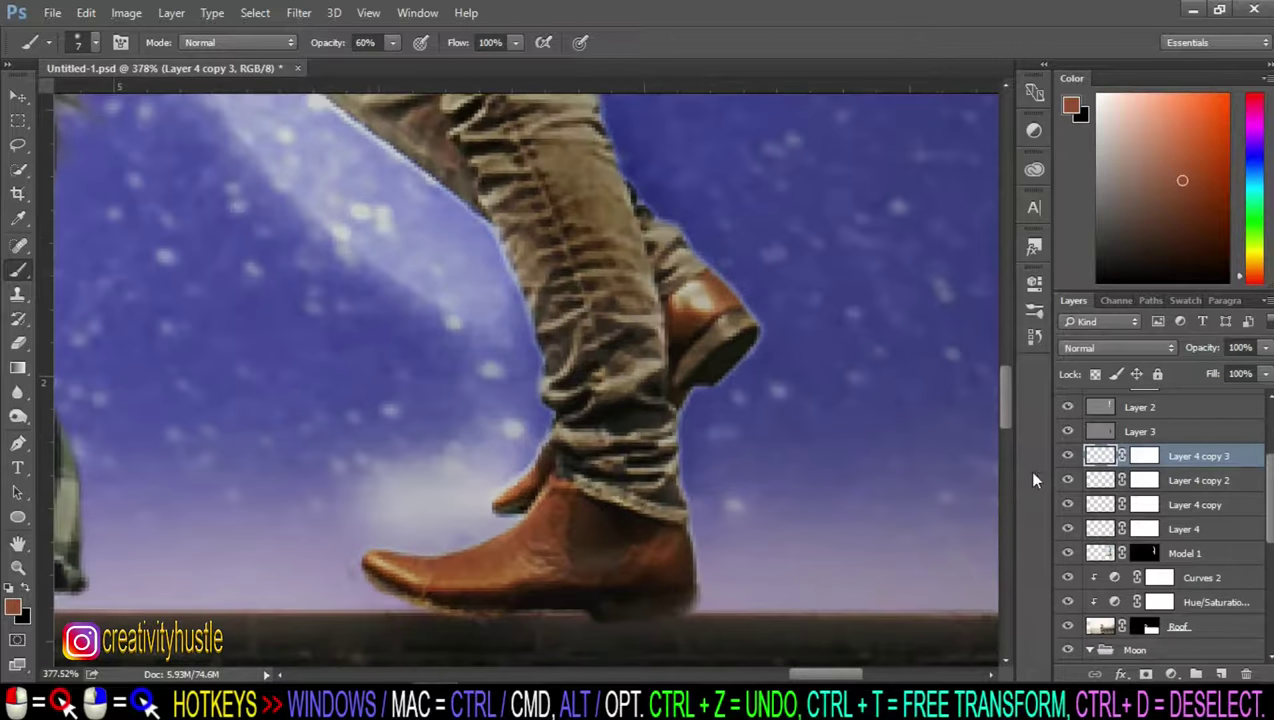
left_click(1237, 533, "shift")
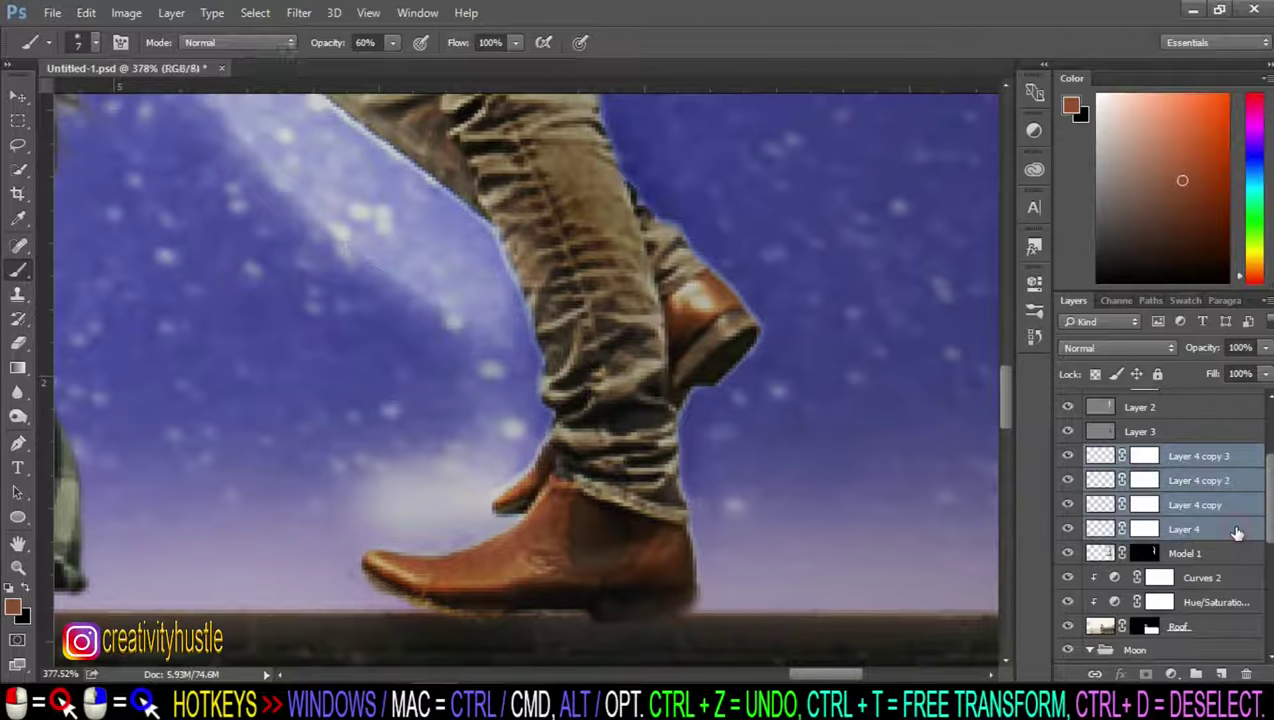
right_click(1247, 525)
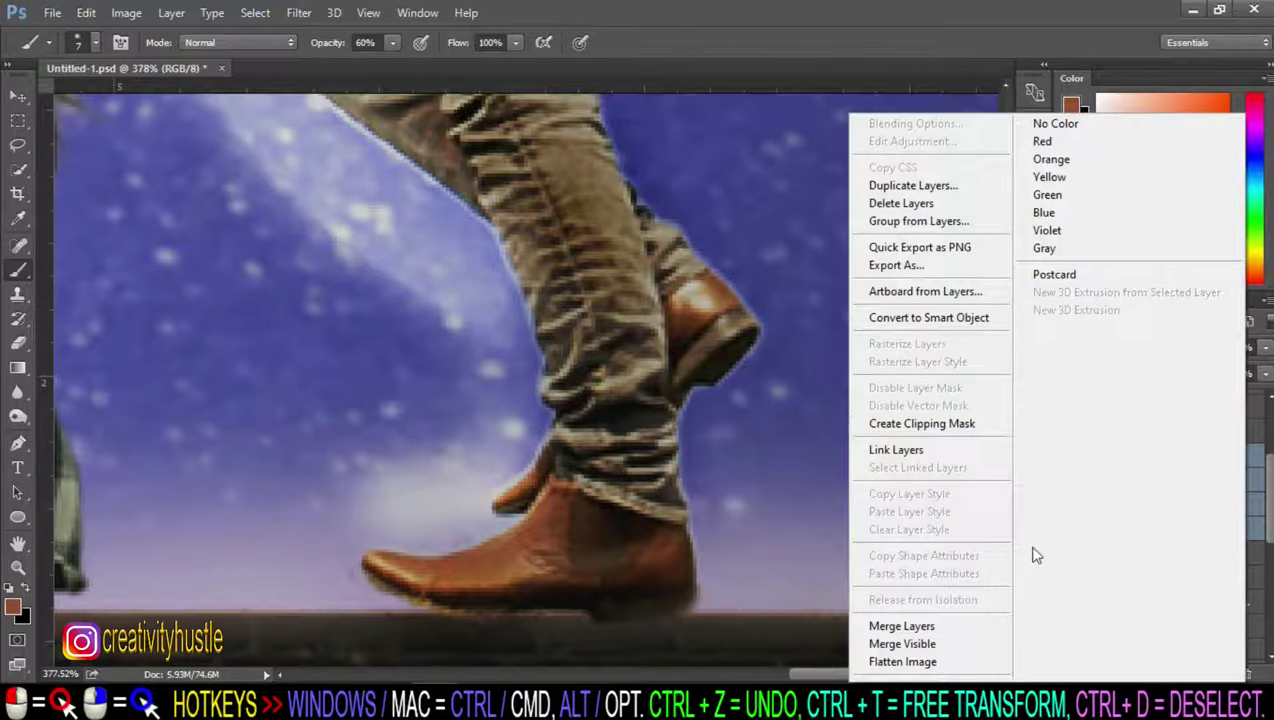
left_click(988, 626)
key("ctrl+s")
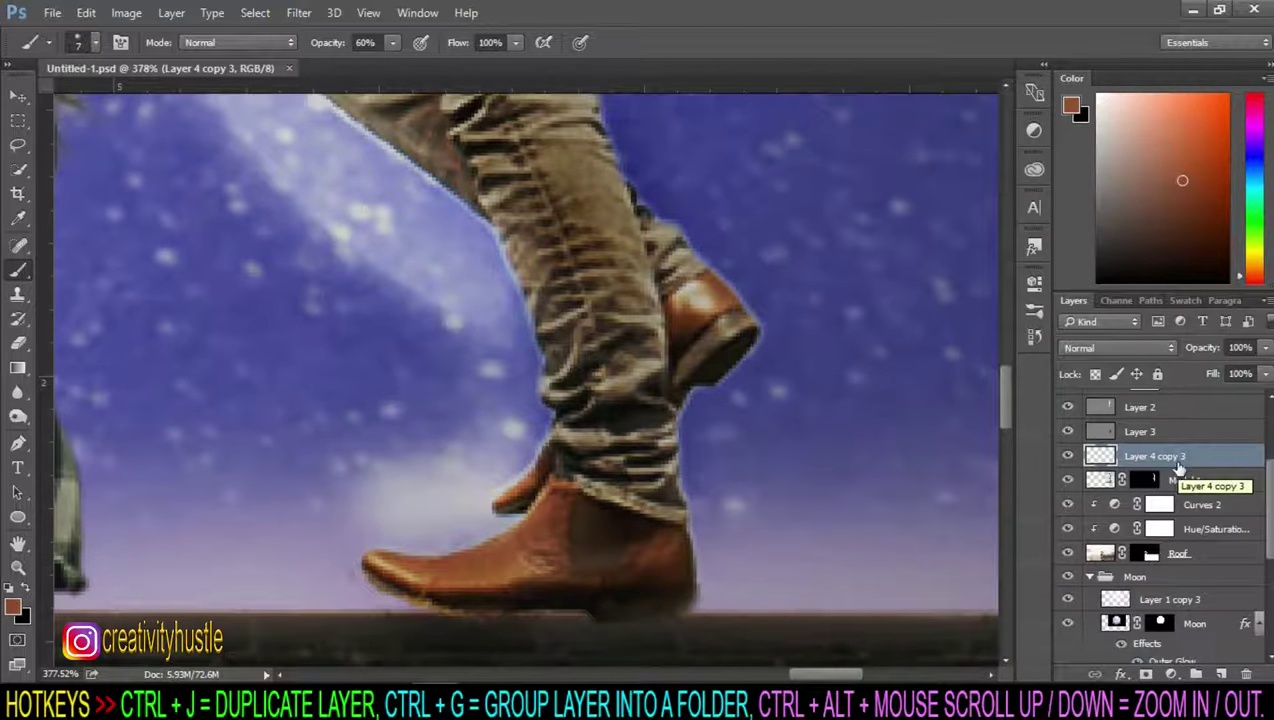
Step: Add a layer mask to Layer 4 copy 3 and apply it permanently into the layer
left_click(1146, 674)
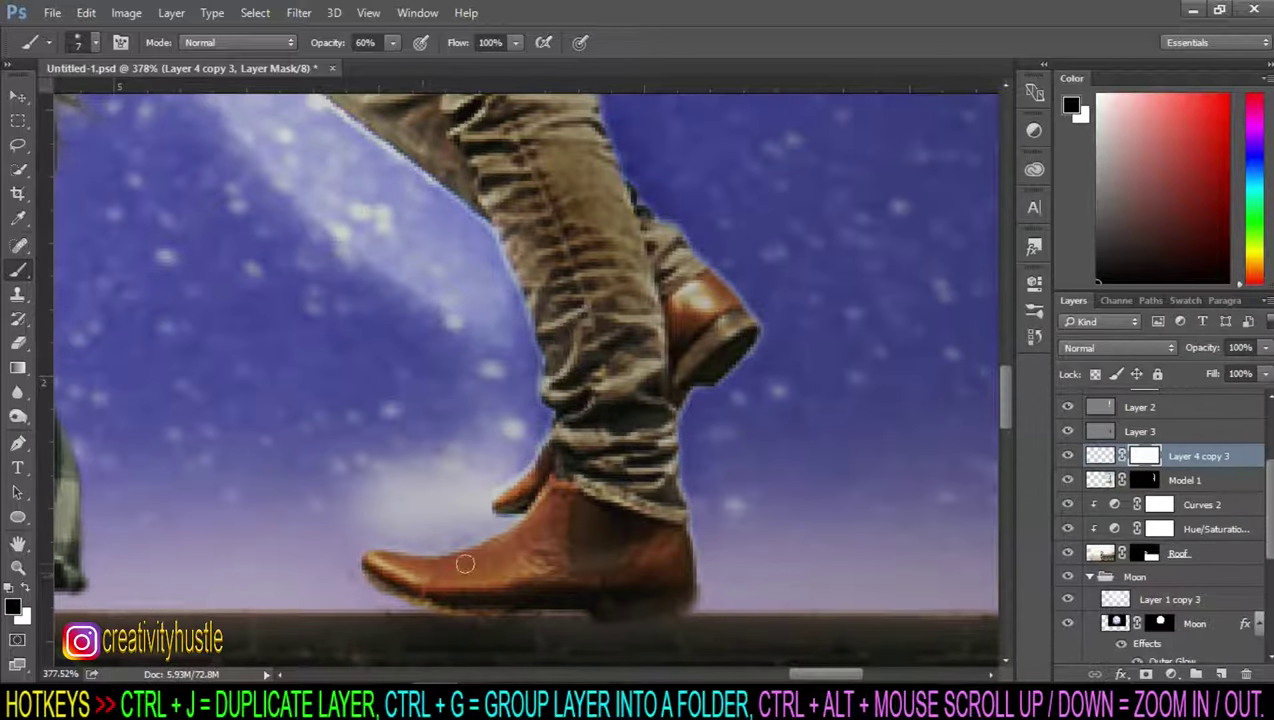
right_click(1215, 455)
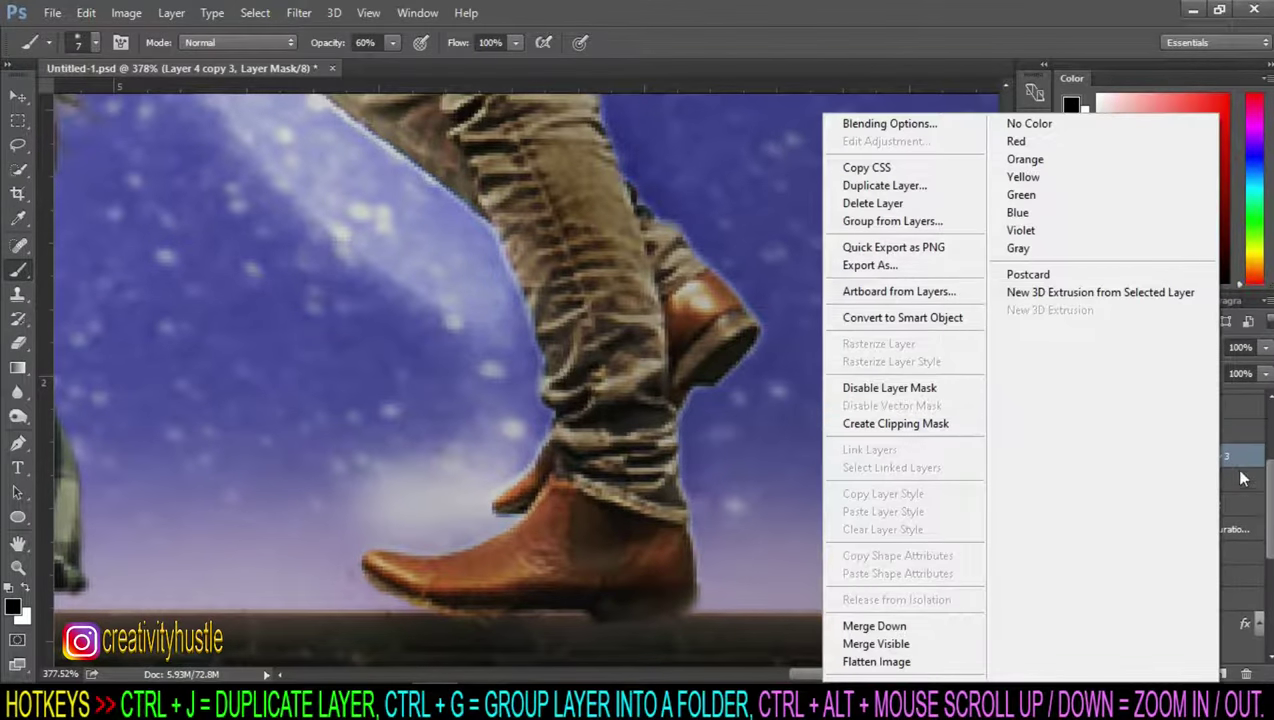
left_click(1236, 470)
right_click(1148, 456)
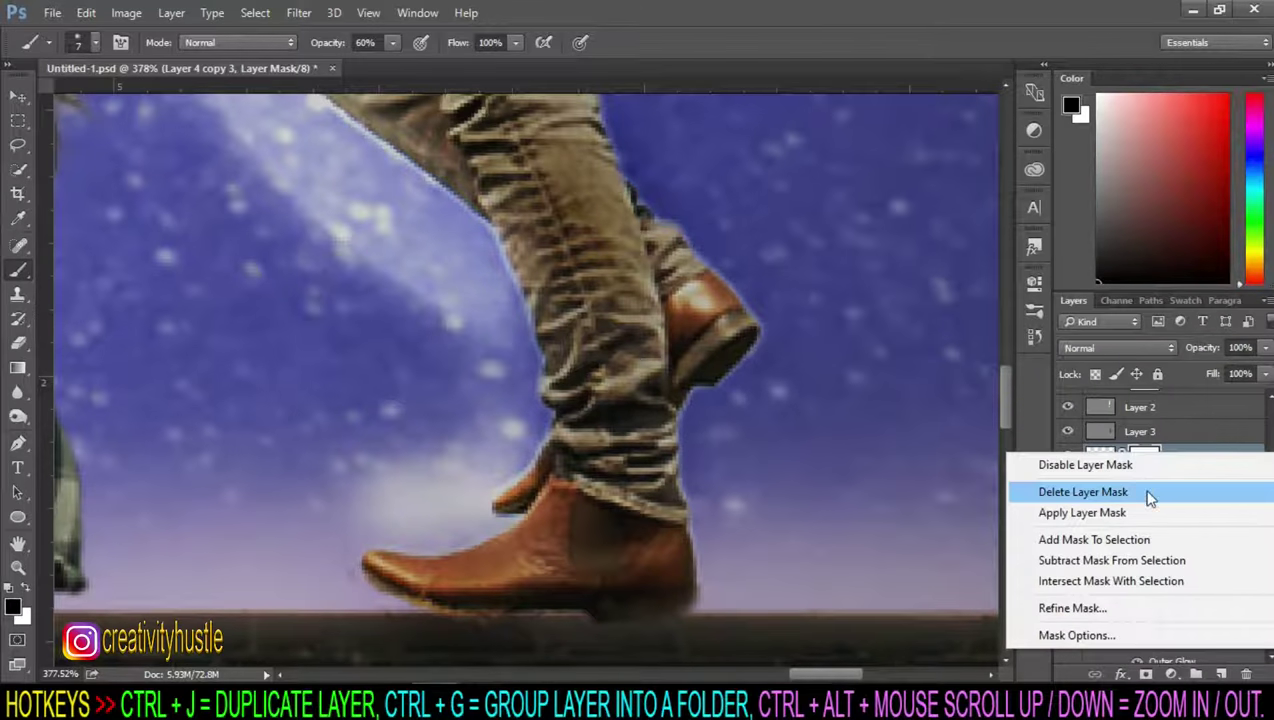
left_click(1151, 513)
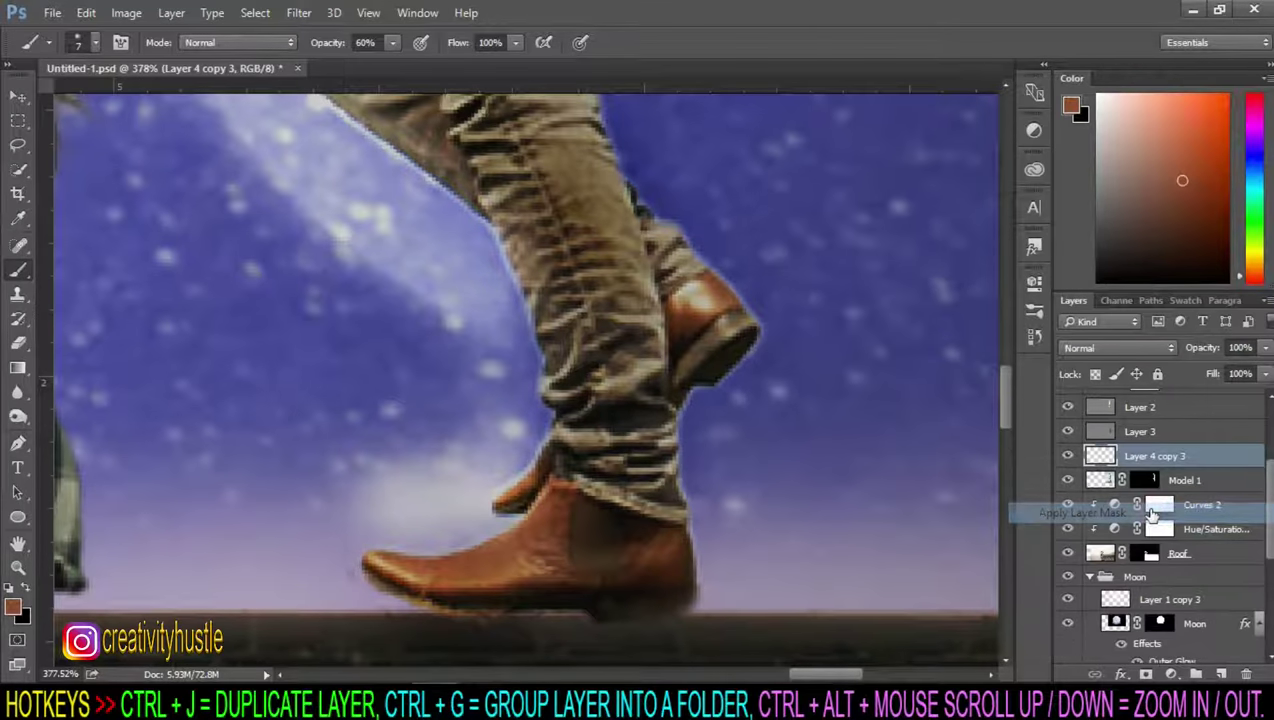
Step: Merge Model 1 into Layer 4 copy 3
left_click(1200, 480, "ctrl")
scroll(952, 390, "down", 2)
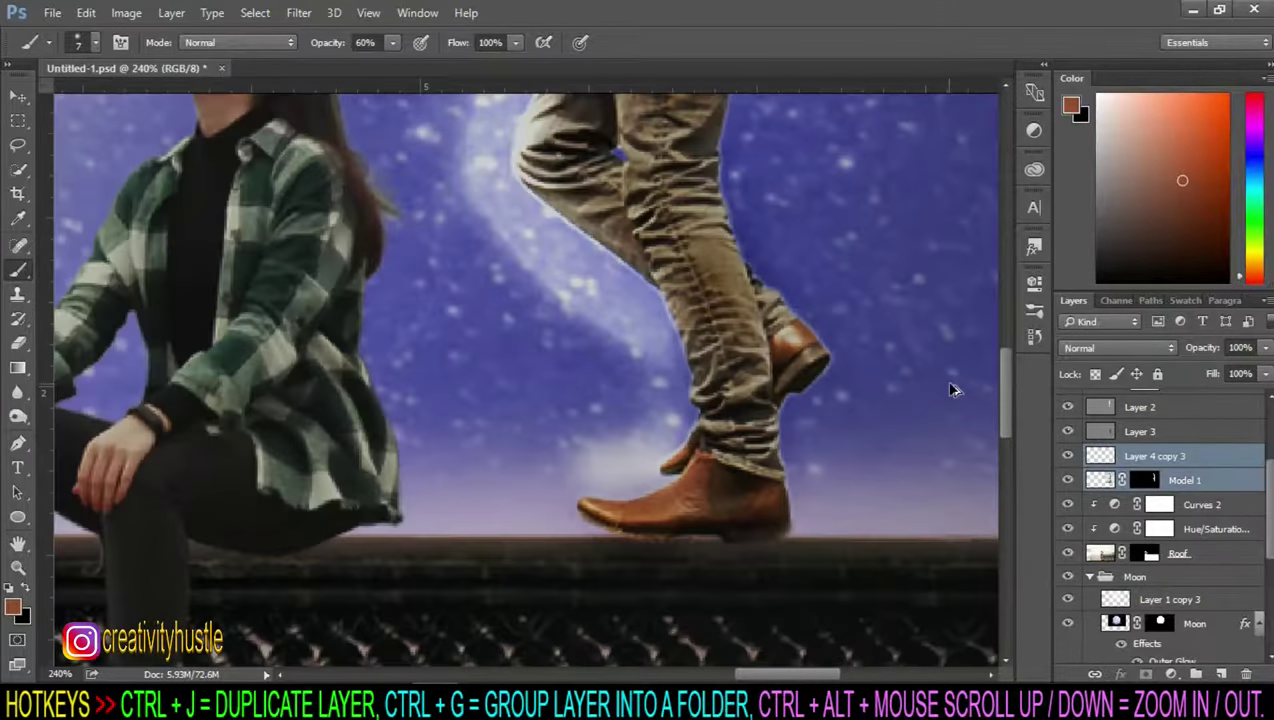
scroll(953, 398, "up", 1)
scroll(900, 450, "up", 2)
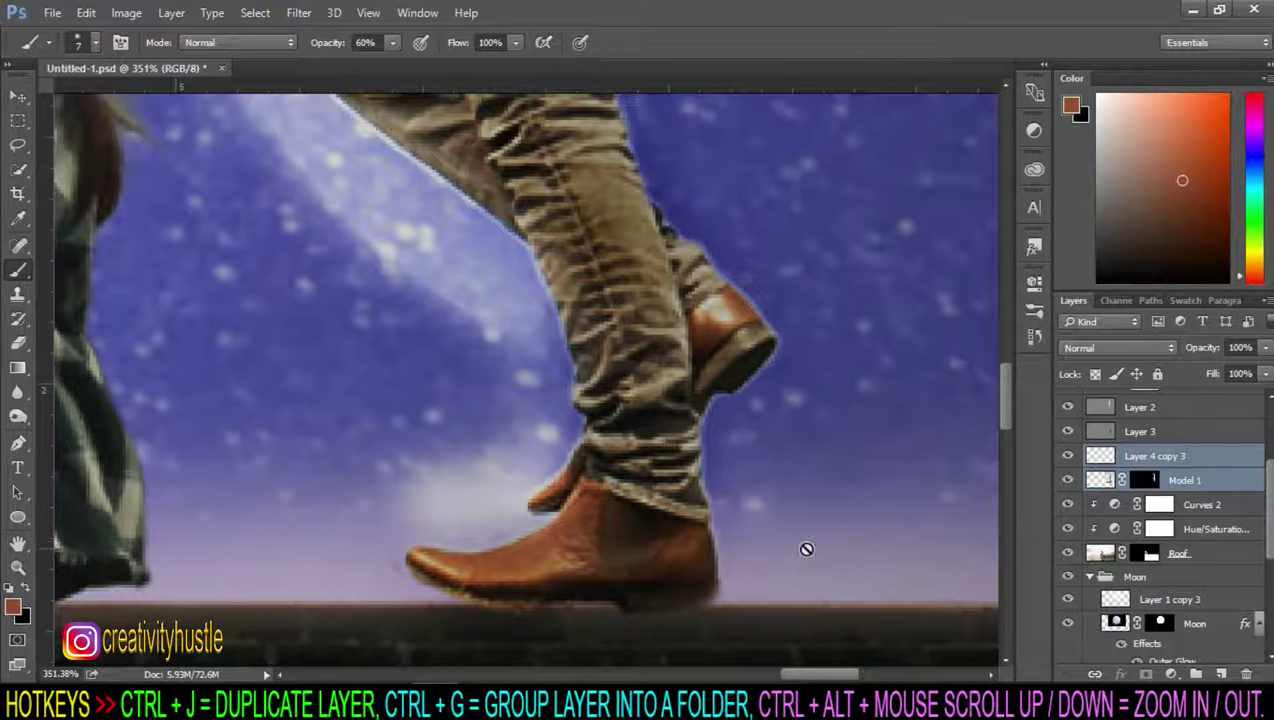
right_click(1222, 468)
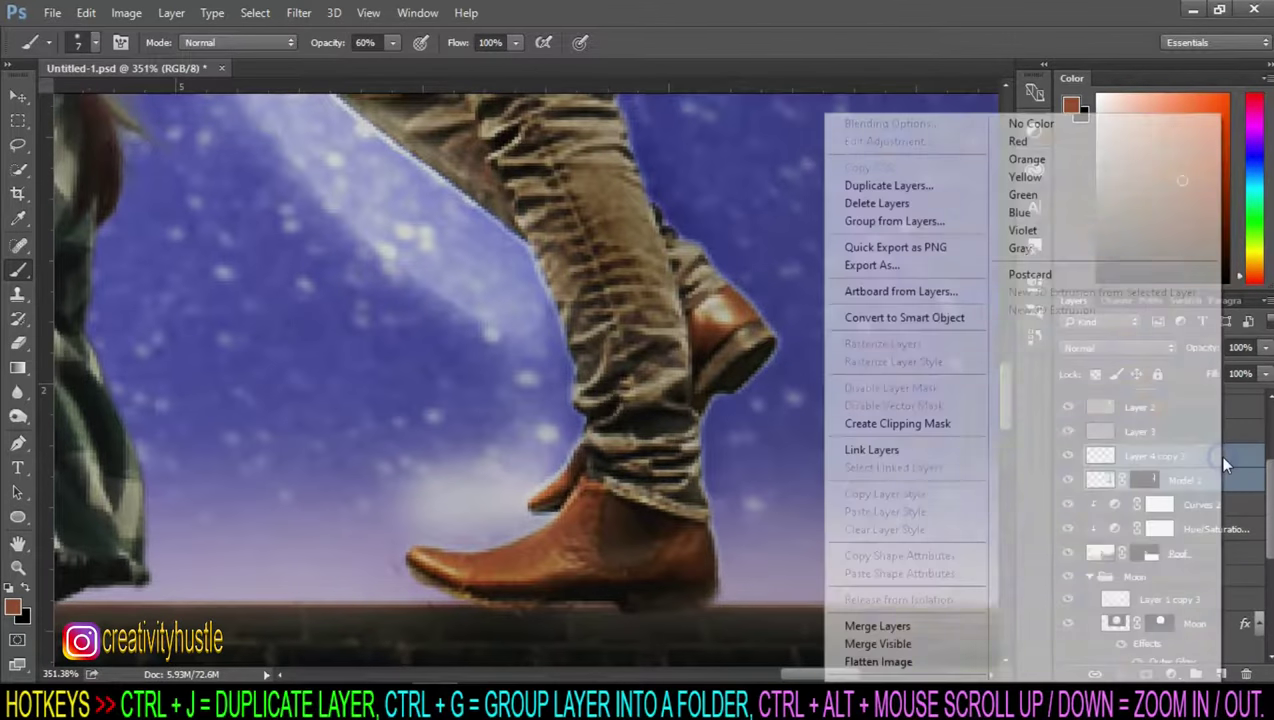
left_click(940, 629)
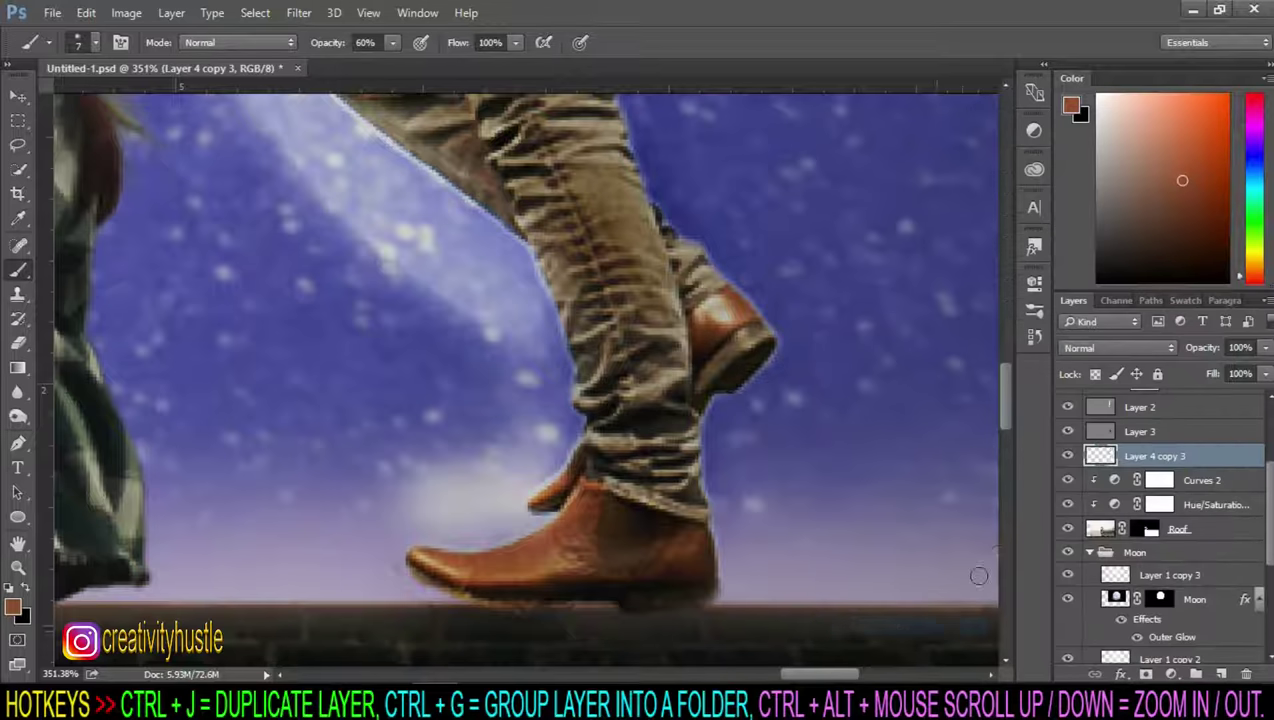
Step: Clip Hue/Saturation 3, Curves 3, Layer 2 and Layer 3 to the merged layer, toggling Layer 3 to compare
left_click(1228, 431)
scroll(1215, 475, "up", 1)
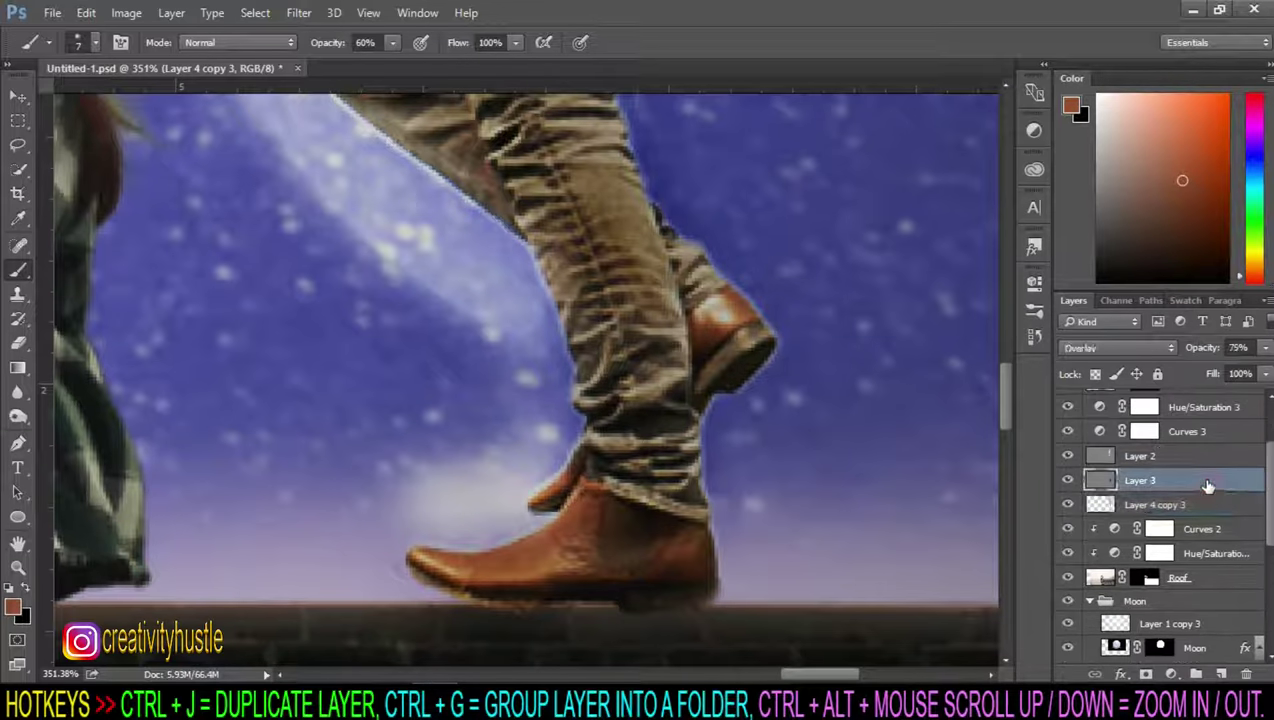
scroll(1207, 492, "up", 4)
left_click(1205, 481, "shift")
right_click(1198, 478)
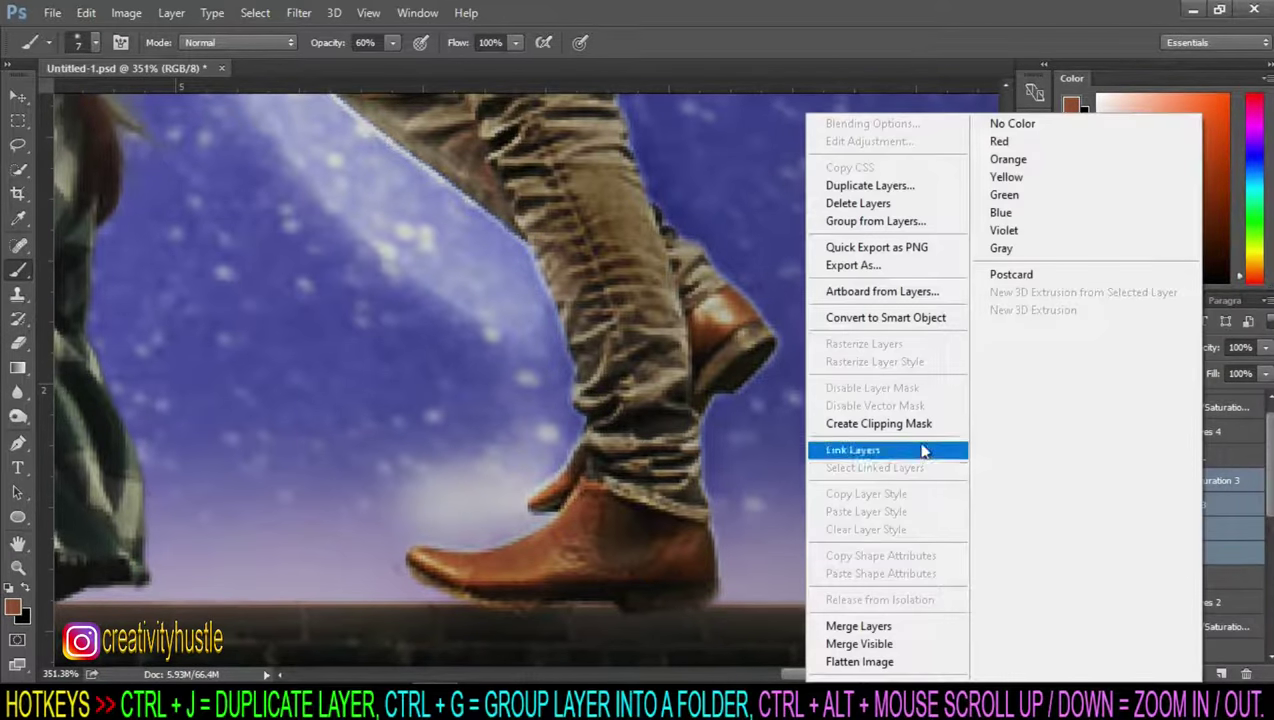
left_click(908, 425)
scroll(596, 355, "down", 3)
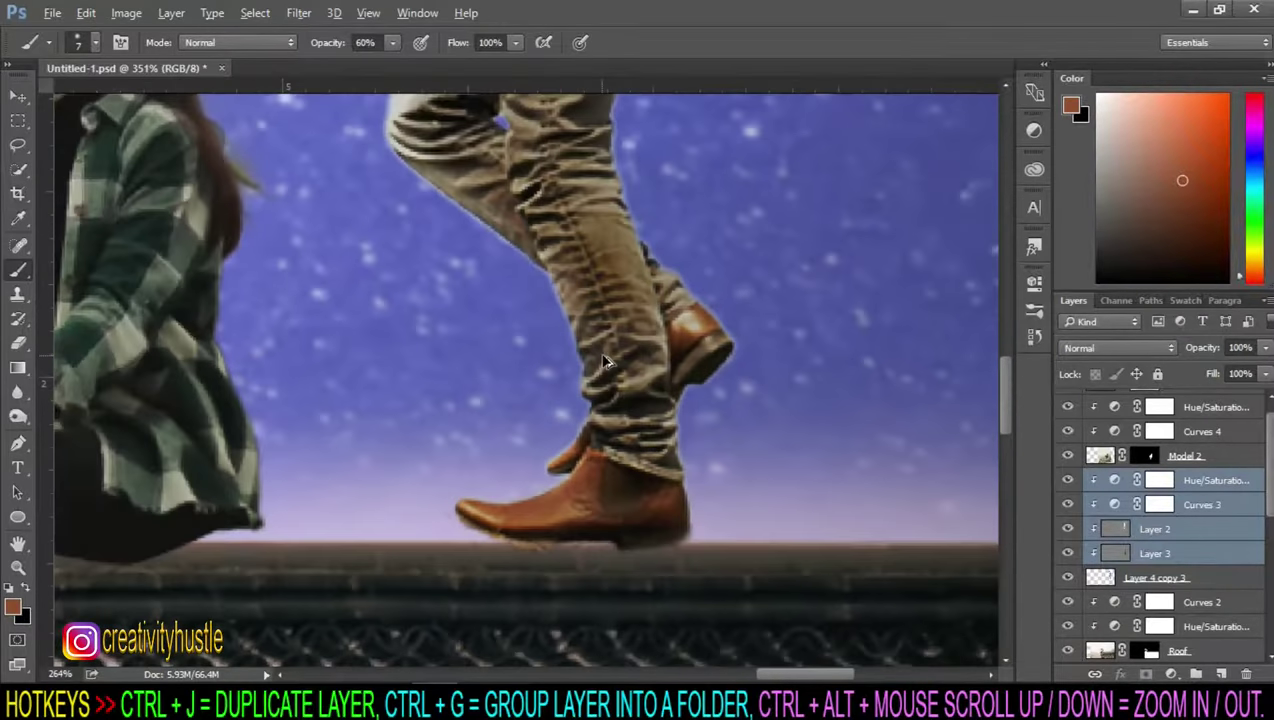
scroll(716, 369, "down", 2)
scroll(670, 429, "up", 2)
scroll(695, 288, "down", 1)
scroll(696, 287, "down", 1)
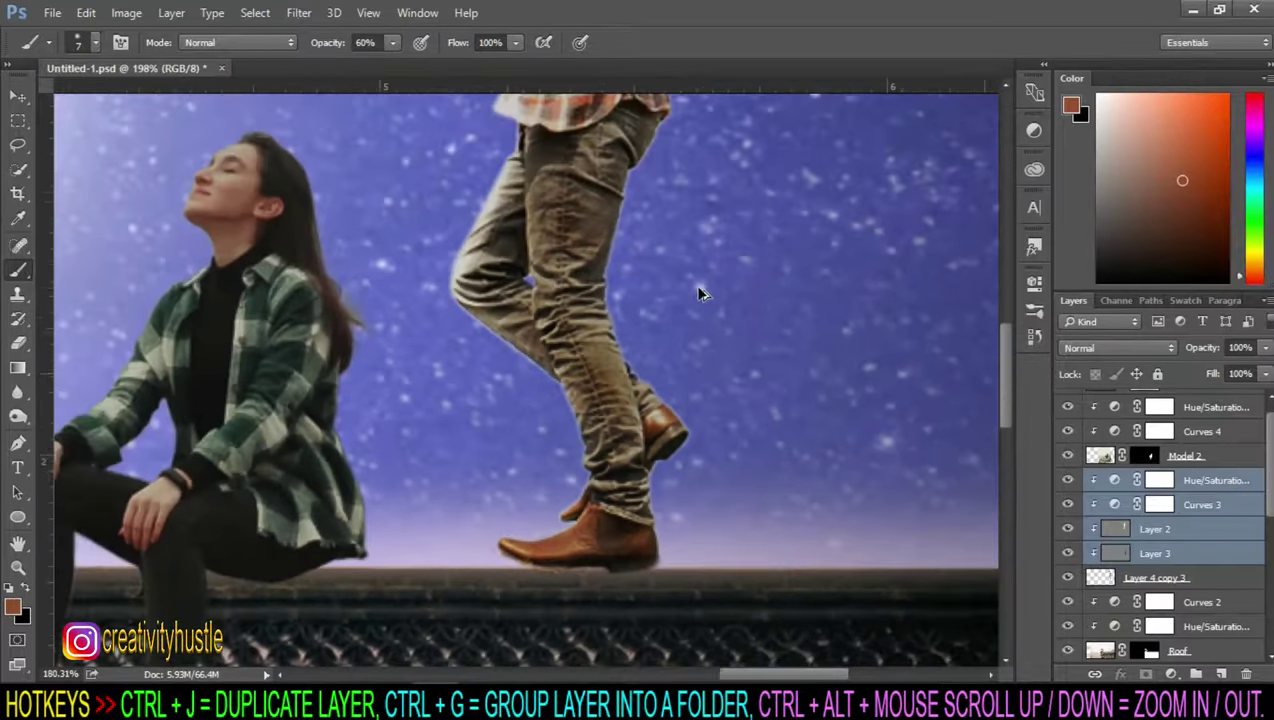
scroll(700, 287, "down", 1)
scroll(702, 287, "down", 1)
scroll(705, 284, "down", 1)
scroll(705, 282, "down", 1)
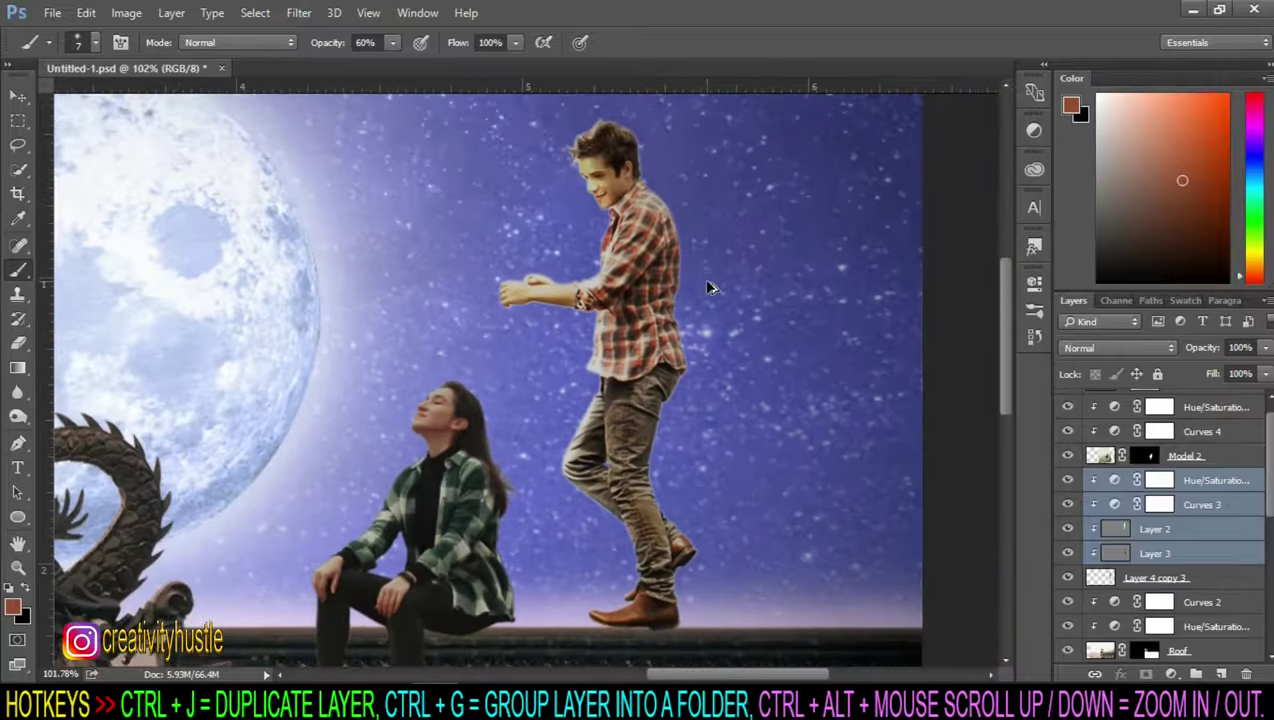
scroll(703, 278, "down", 1)
left_click(1093, 556)
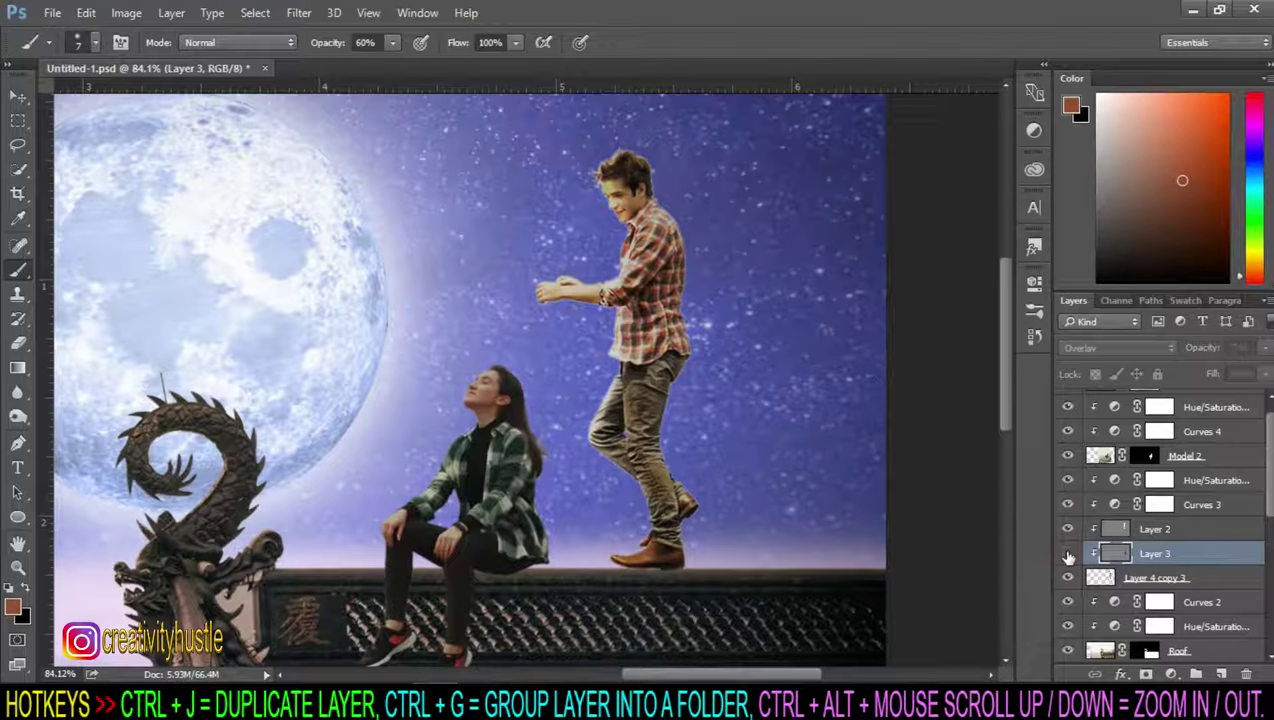
left_click(1067, 553)
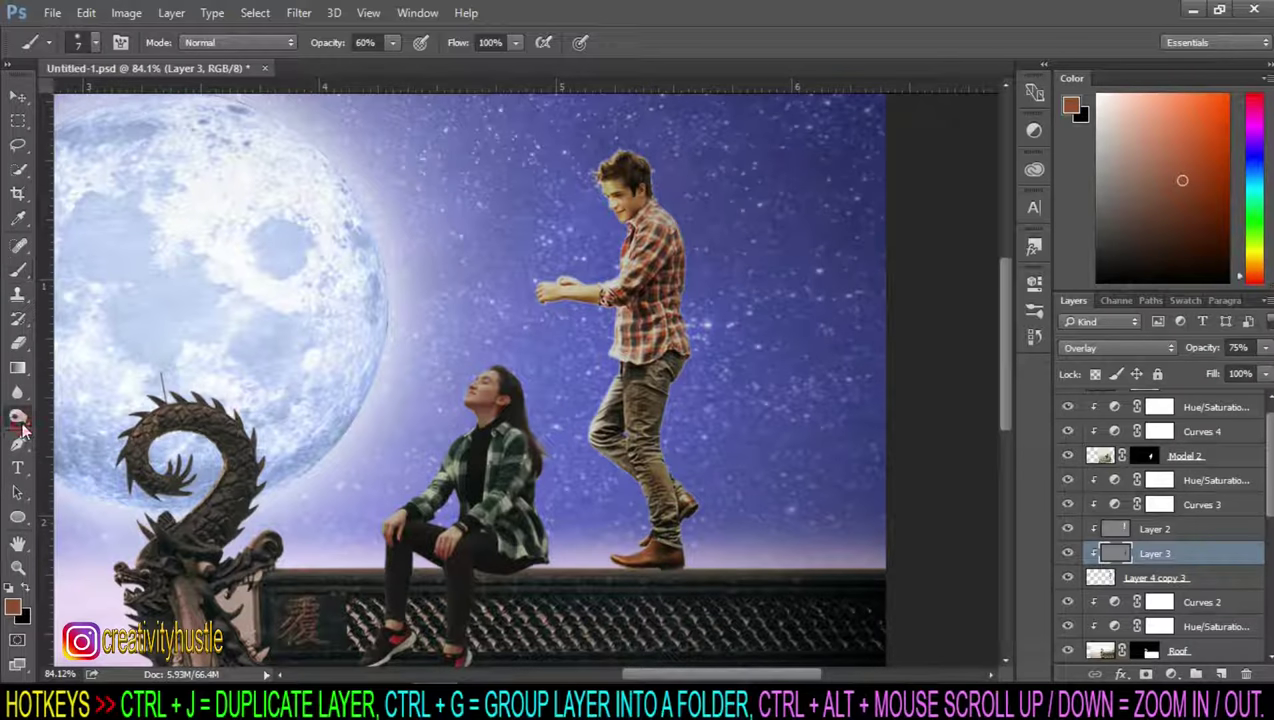
Step: Switch to the Burn tool and enlarge its brush to about 50 for the man's feet
left_click_drag(18, 416, 86, 428)
scroll(726, 605, "up", 2)
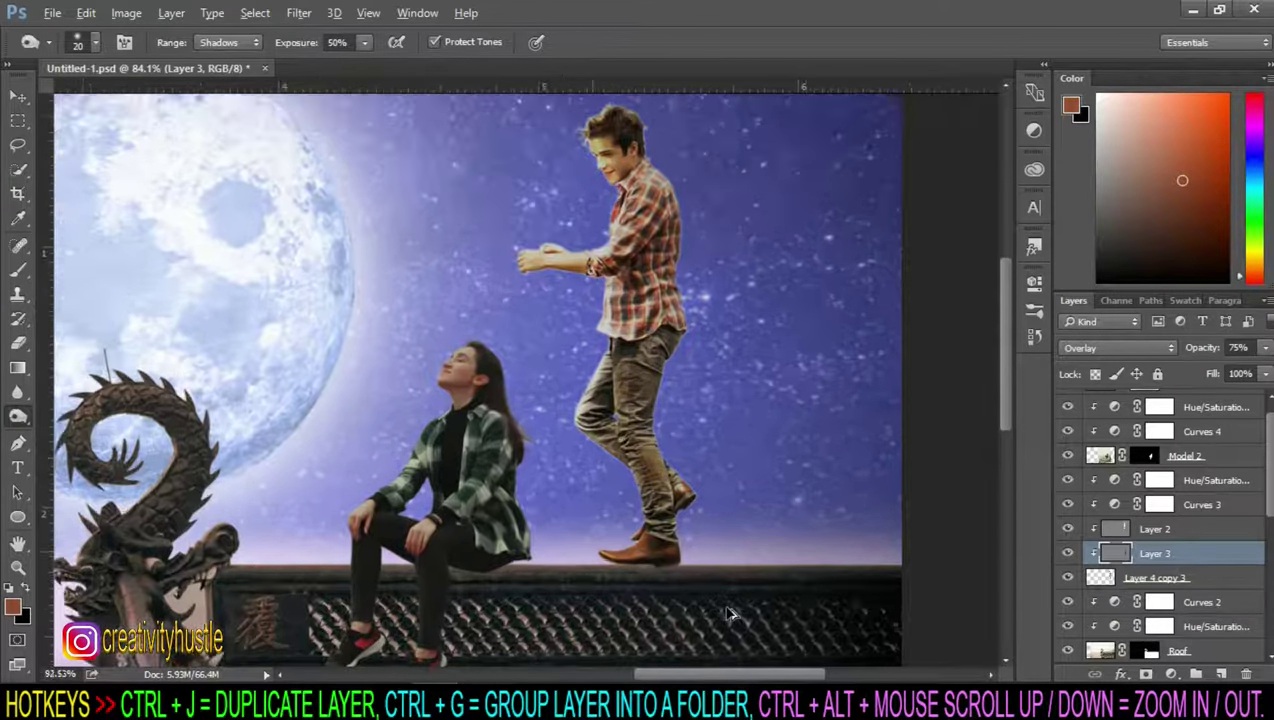
scroll(726, 605, "up", 5)
scroll(726, 605, "up", 2)
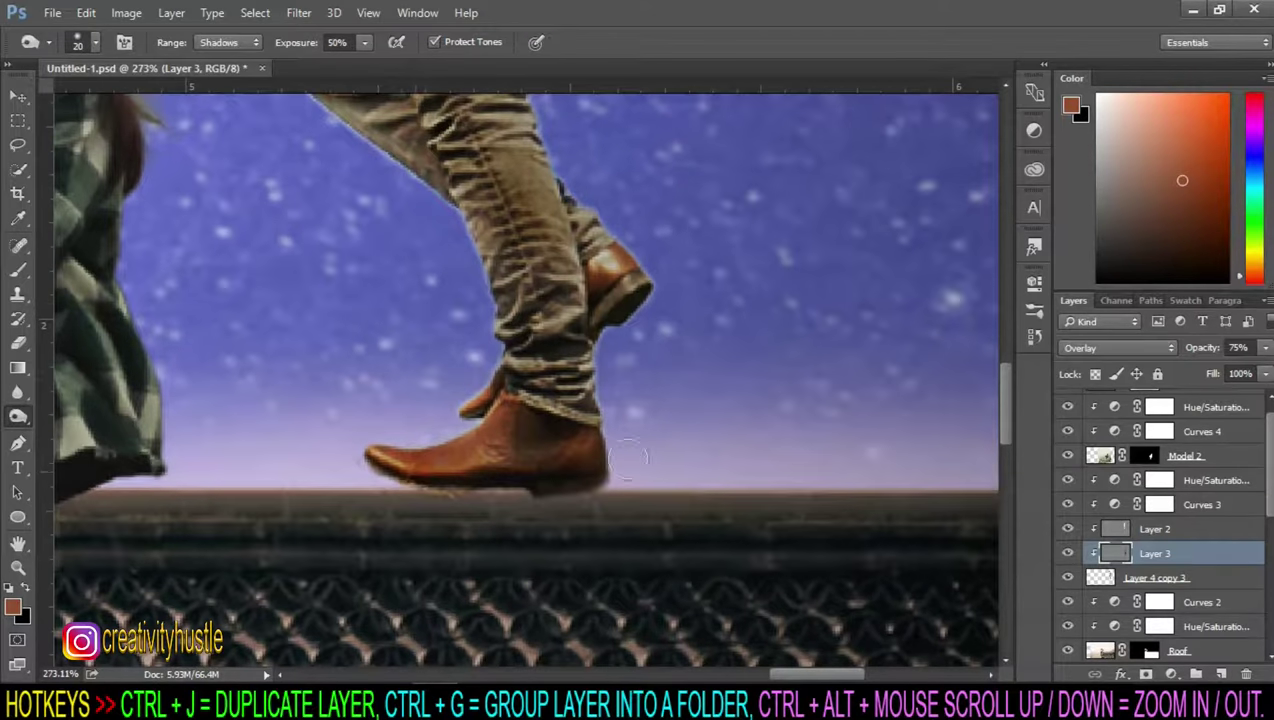
scroll(628, 204, "down", 3)
scroll(628, 204, "down", 3)
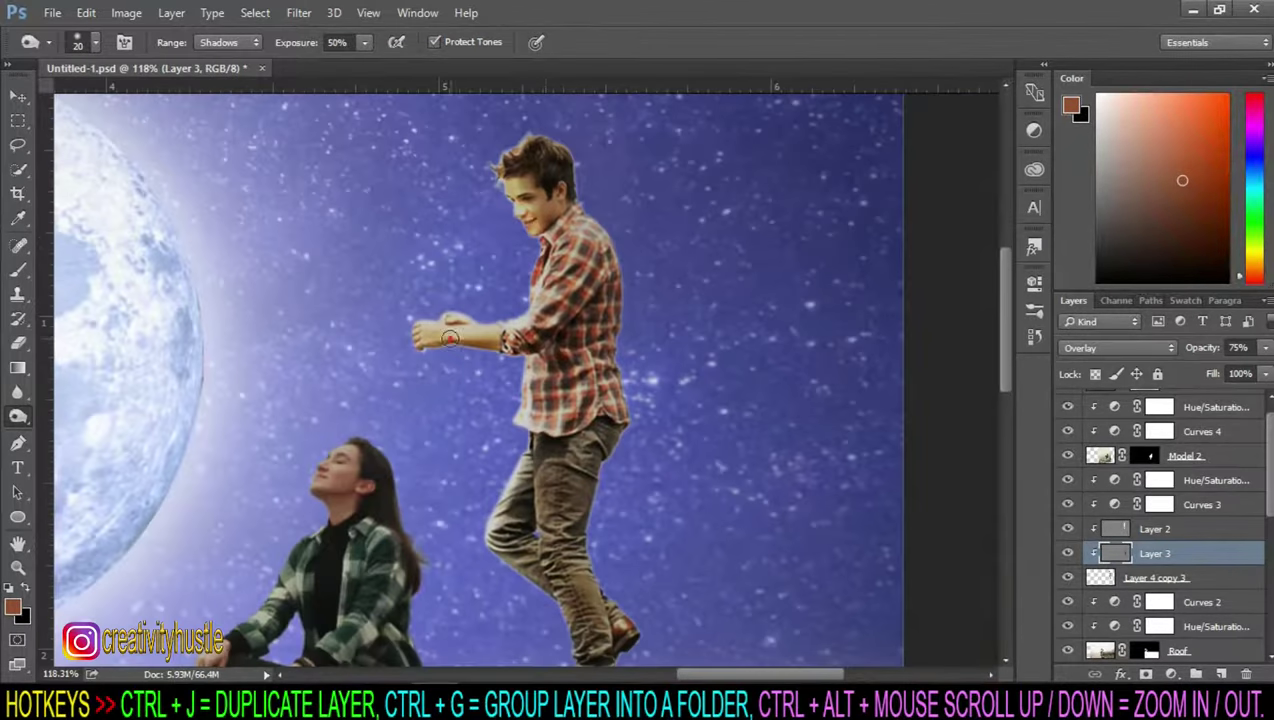
key("bracketright")
key("bracketright")
key("bracketright")
scroll(563, 550, "down", 1)
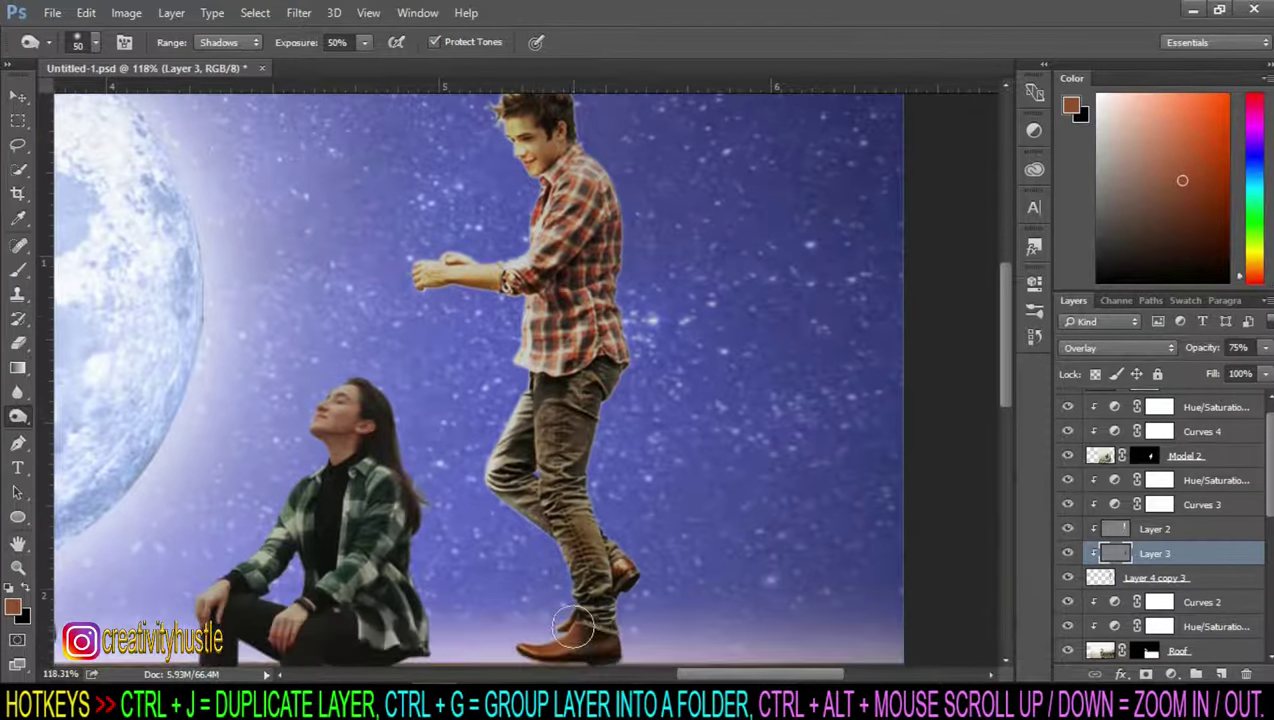
scroll(570, 400, "up", 1)
scroll(580, 263, "up", 3)
scroll(580, 263, "up", 1)
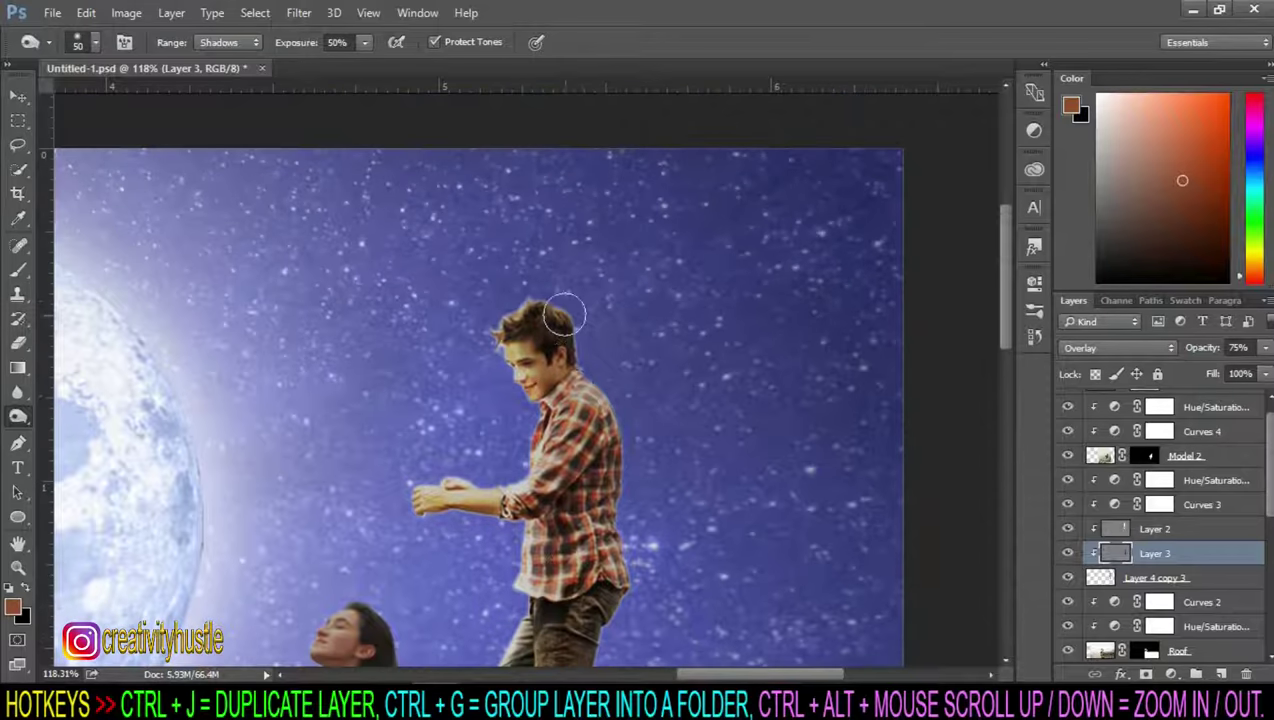
scroll(847, 338, "down", 2)
scroll(1196, 497, "up", 1)
Step: Rename Layer 4 copy 3 to 'Model 1'
left_click(1231, 601)
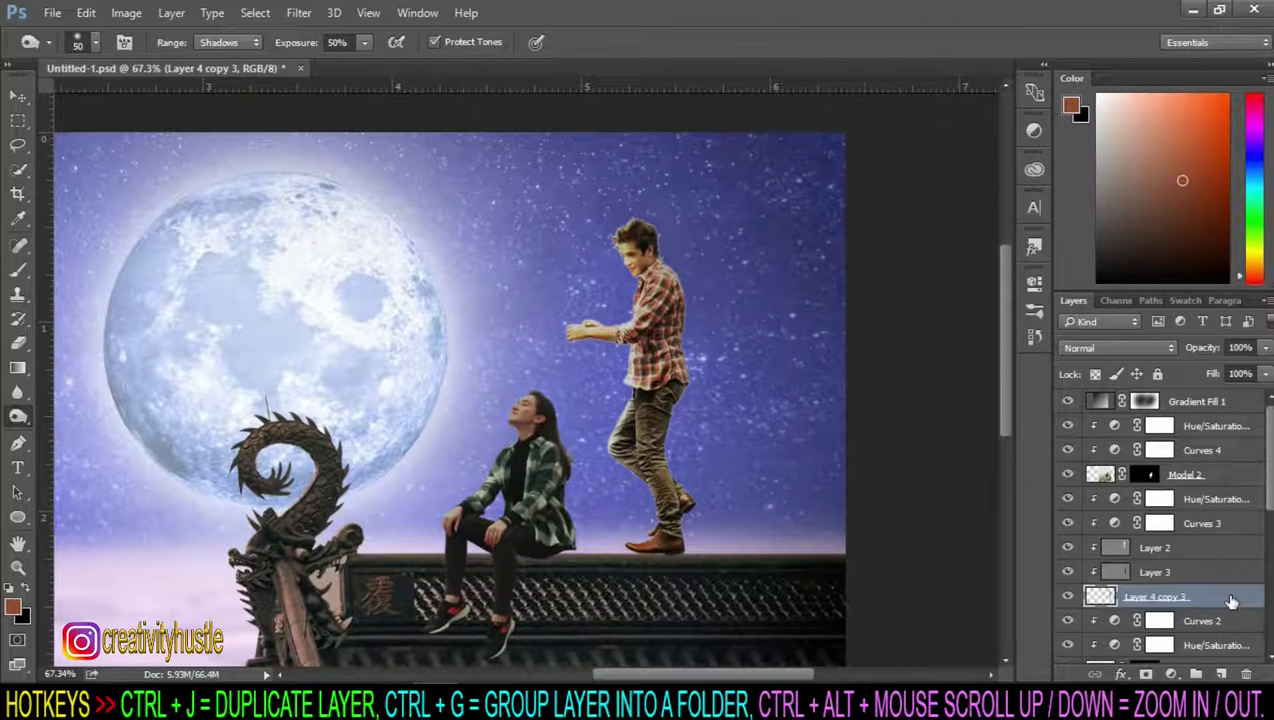
type("Model 1")
key("Return")
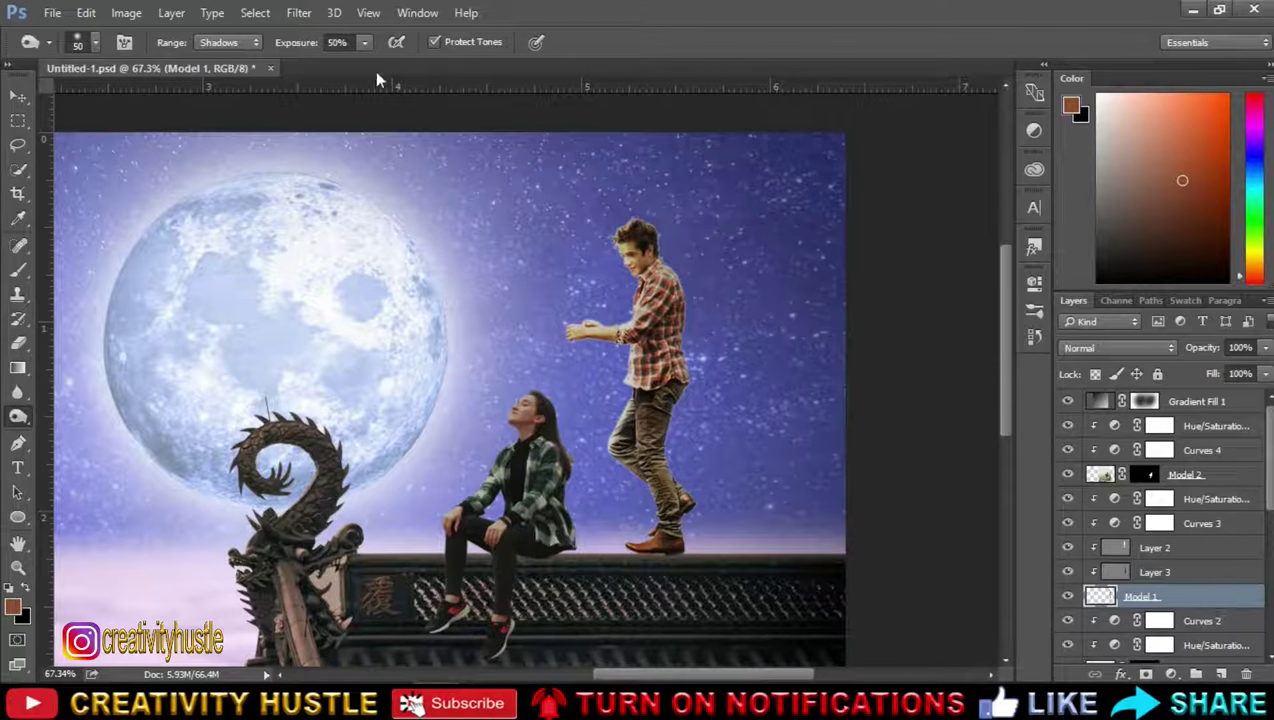
Step: Apply a Camera Raw Filter to Model 1: Tint +13, Exposure +0.20, Contrast +23, Vibrance +6
left_click(295, 14)
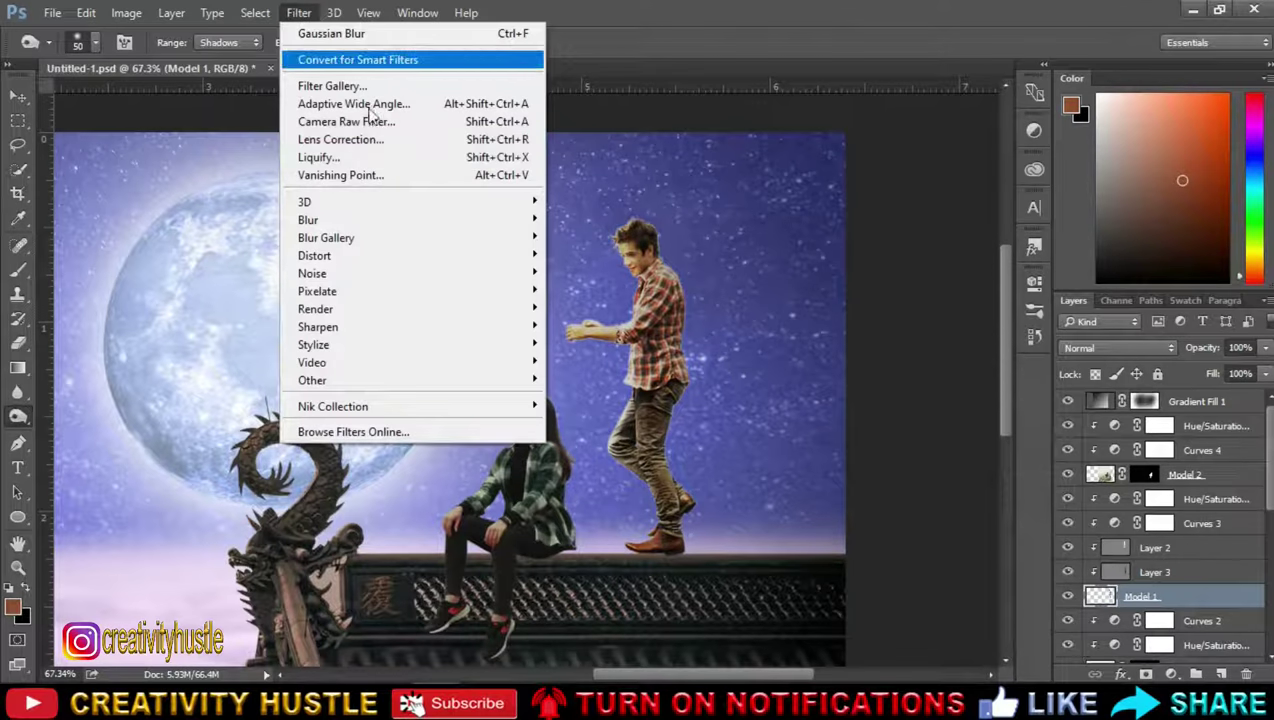
left_click(415, 122)
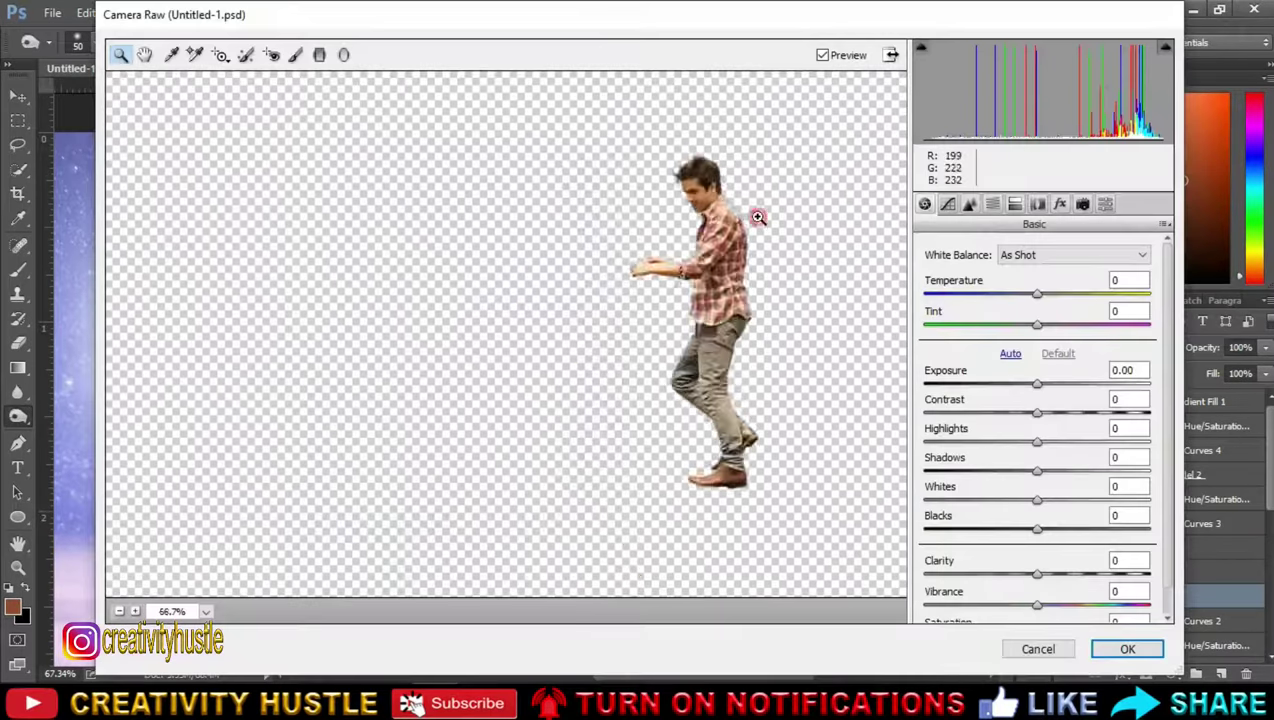
left_click(758, 217)
left_click_drag(1037, 325, 1050, 326)
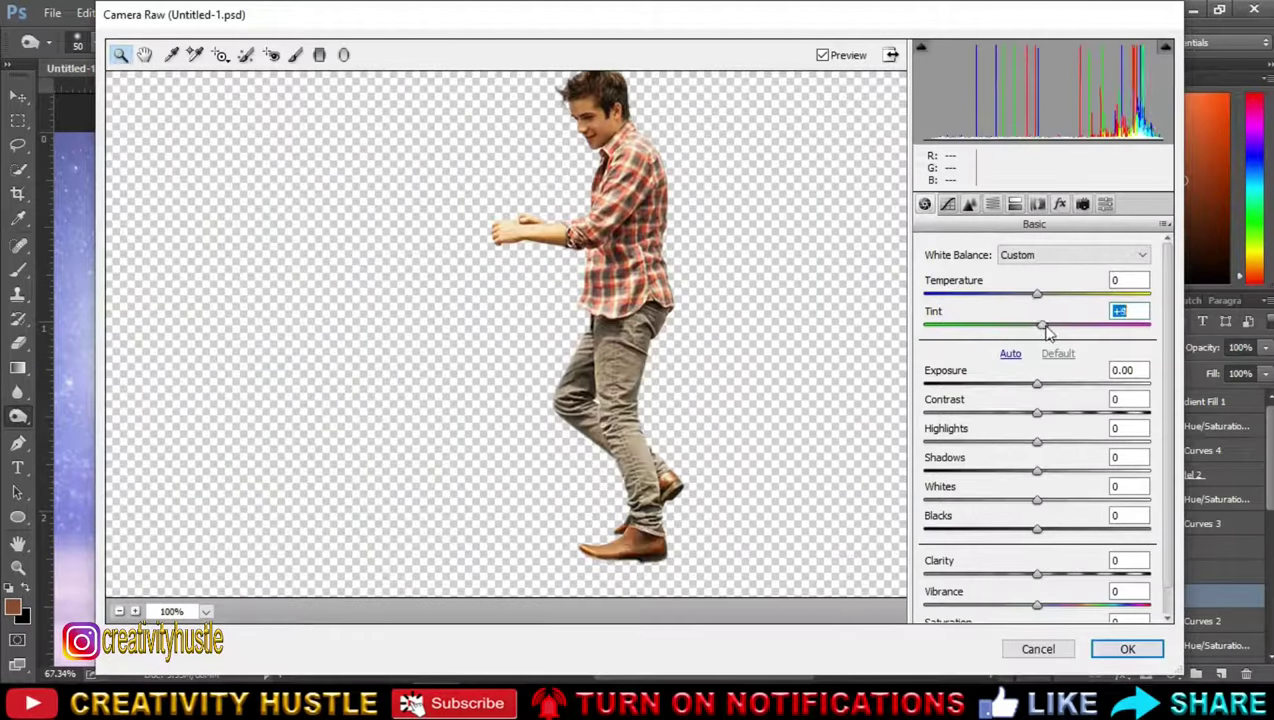
left_click_drag(1037, 384, 1063, 414)
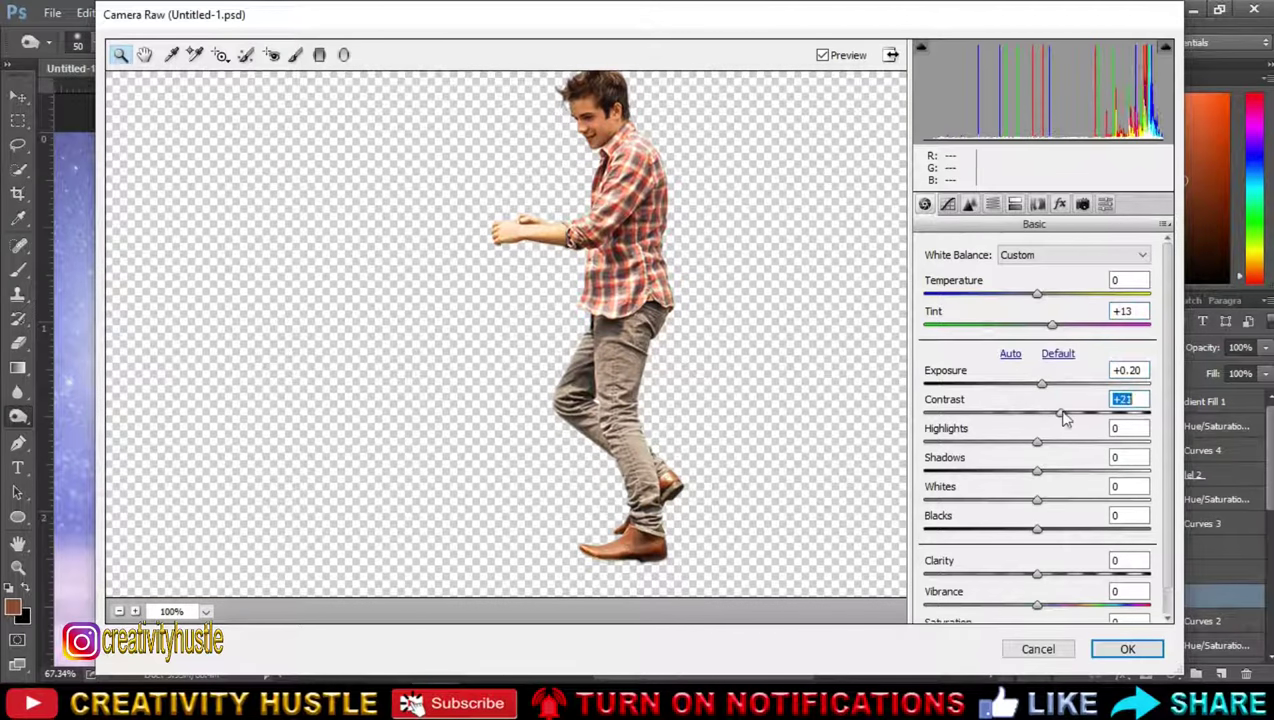
scroll(1041, 560, "down", 1)
left_click_drag(1037, 577, 1047, 610)
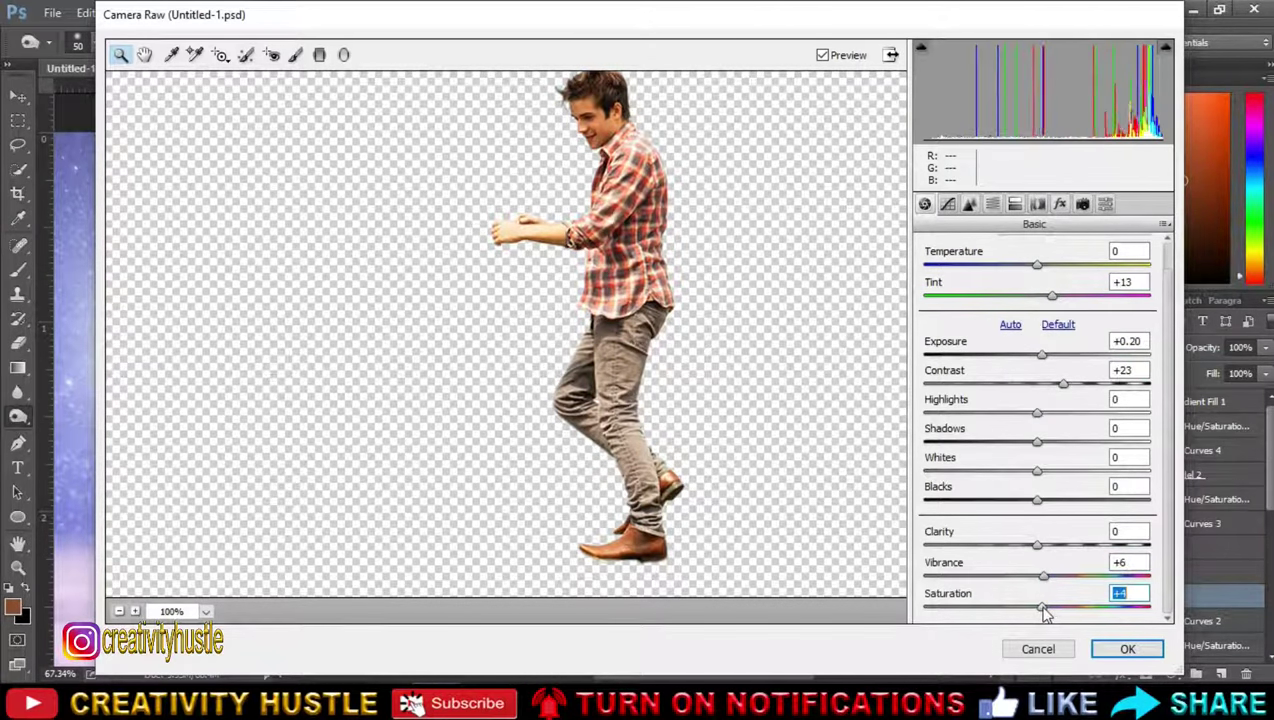
left_click(1125, 649)
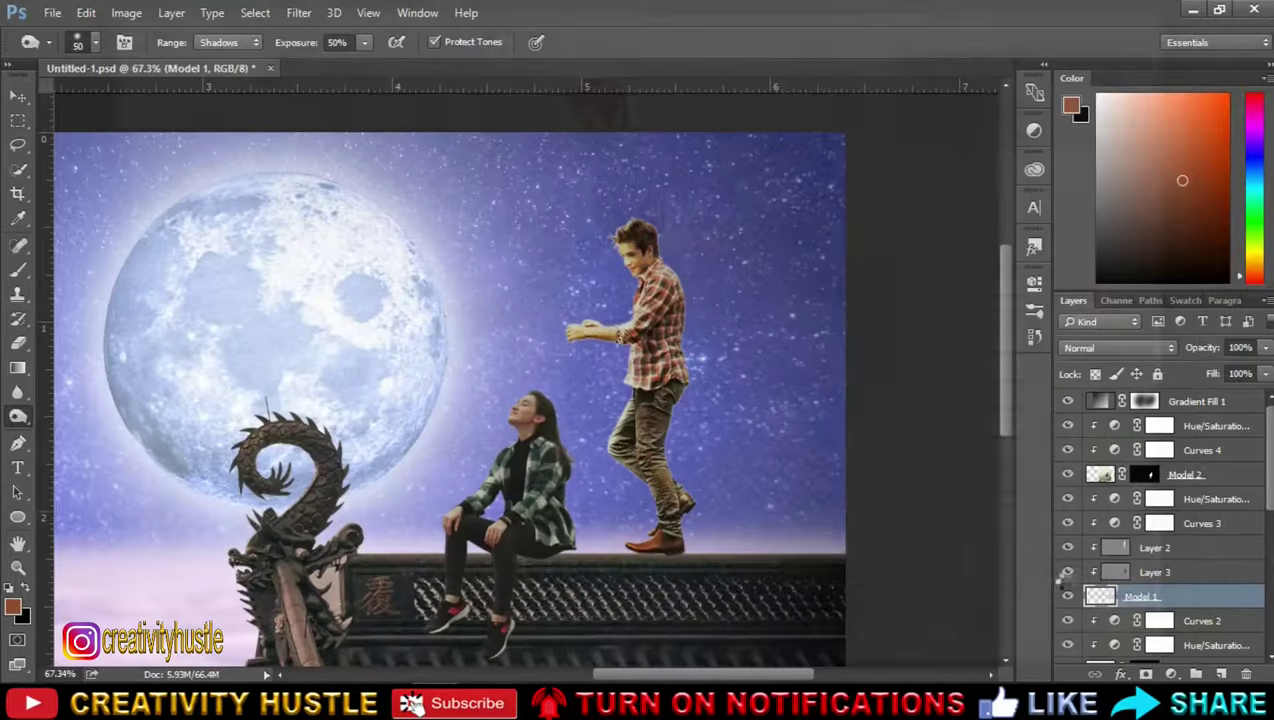
Step: Set the Layer 3 overlay shading layer to 50% opacity
scroll(866, 368, "up", 2)
scroll(739, 384, "up", 2)
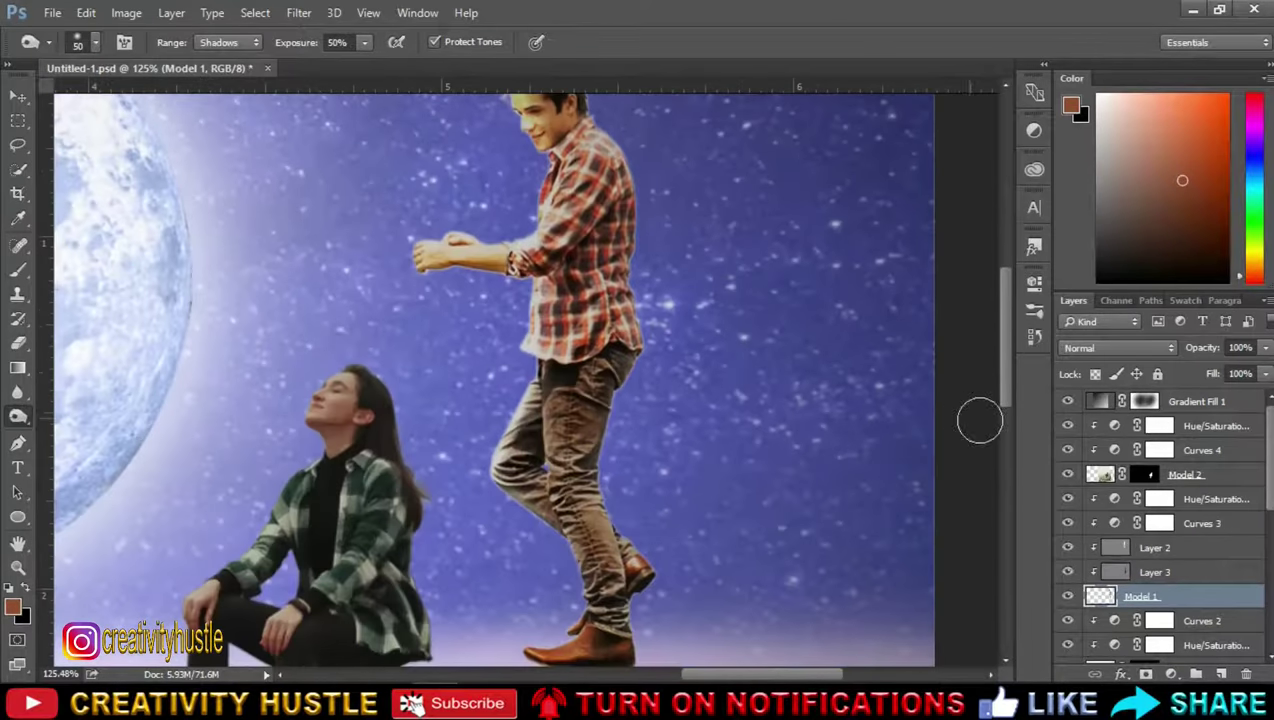
left_click(1155, 572)
left_click(1245, 347)
type("50")
key("Return")
Step: Select Layer 2 and switch to the Dodge tool with Range set to Highlights
scroll(677, 569, "down", 2)
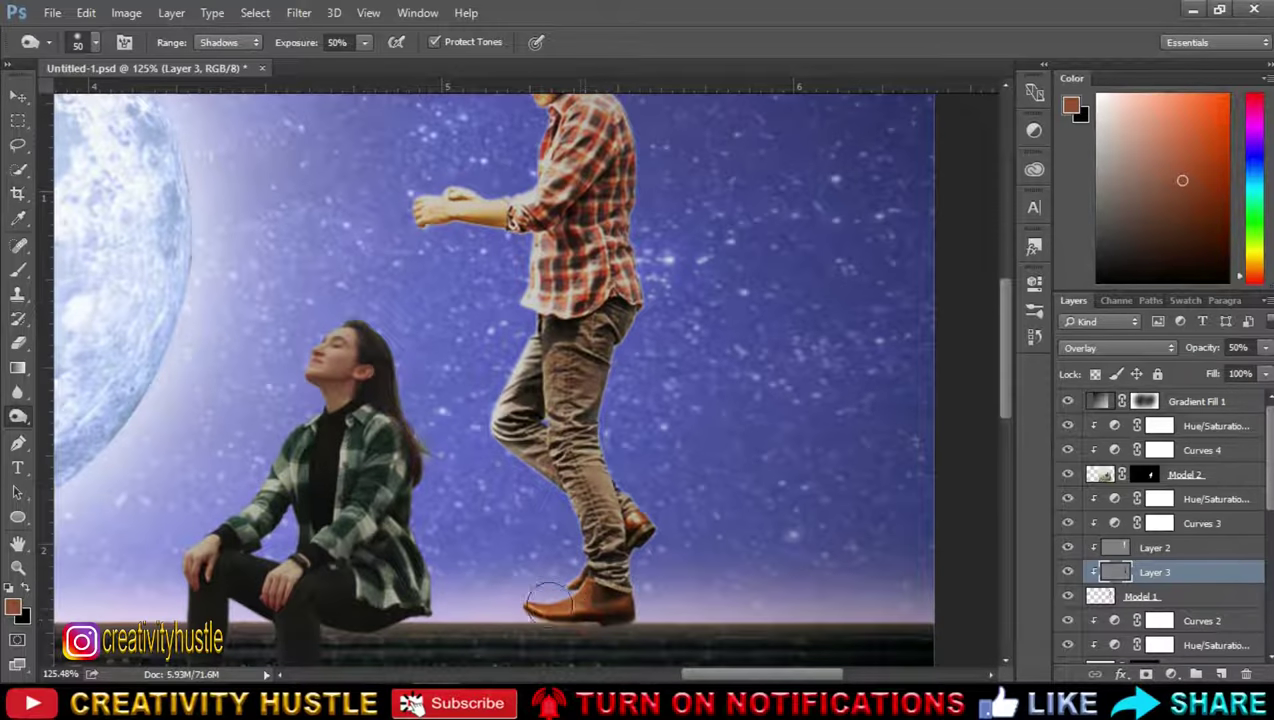
scroll(597, 512, "up", 1)
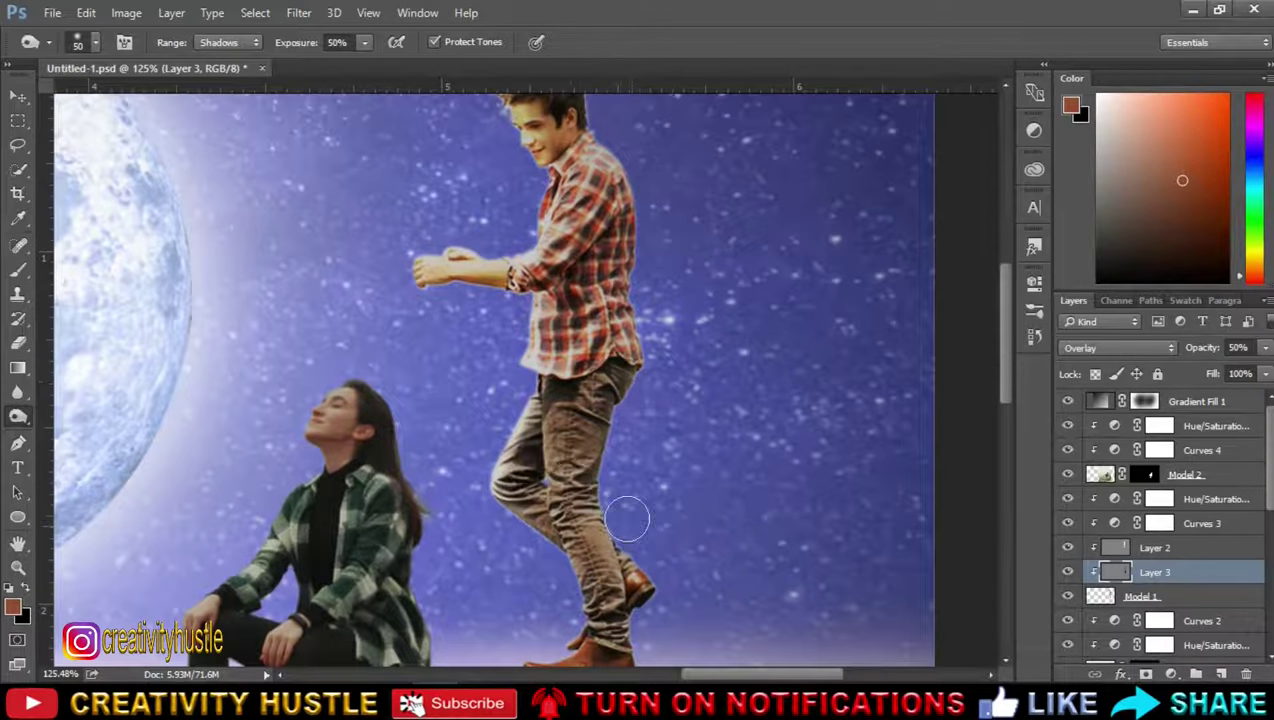
scroll(640, 520, "up", 3)
scroll(622, 350, "up", 1)
scroll(622, 350, "up", 1)
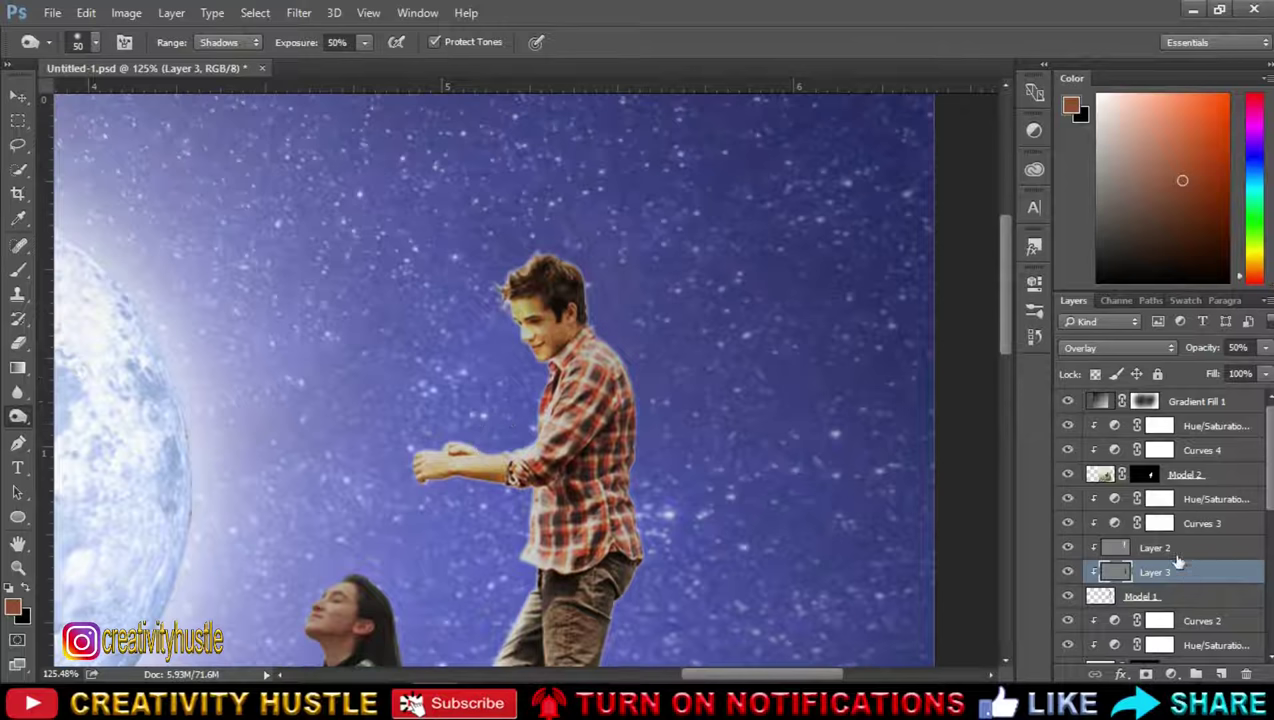
left_click(1165, 548)
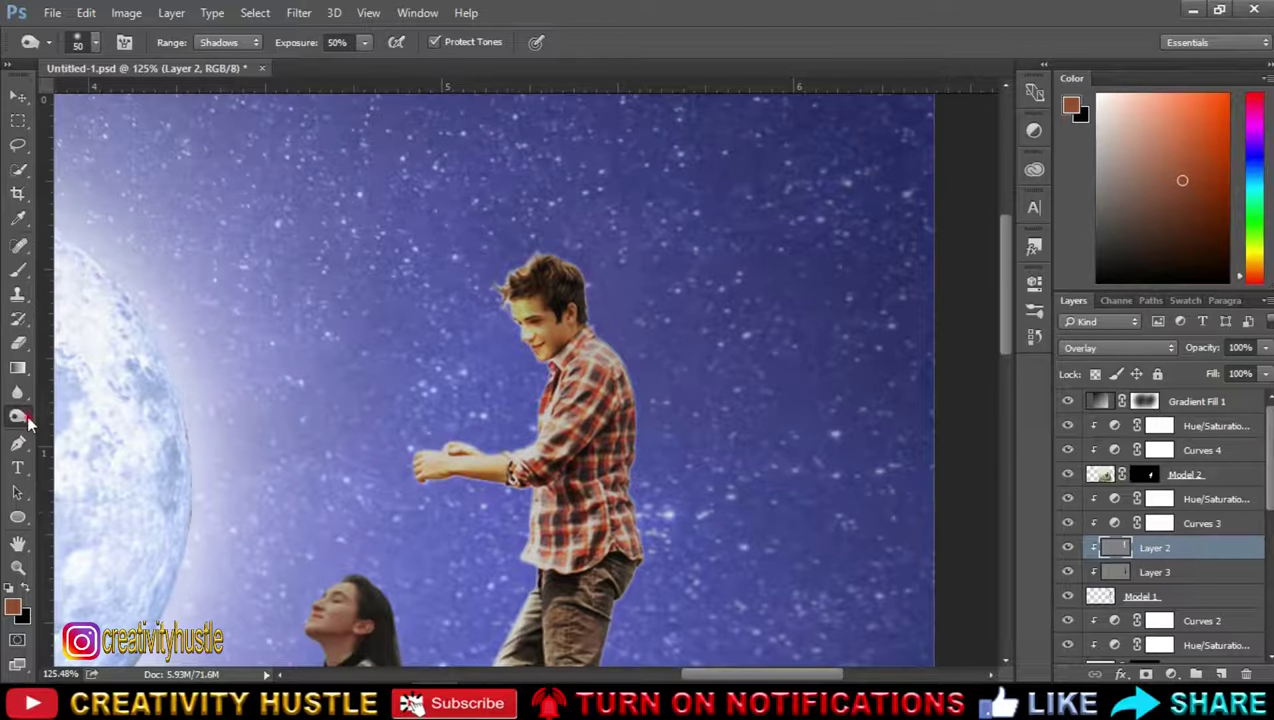
right_click(28, 422)
left_click(97, 415)
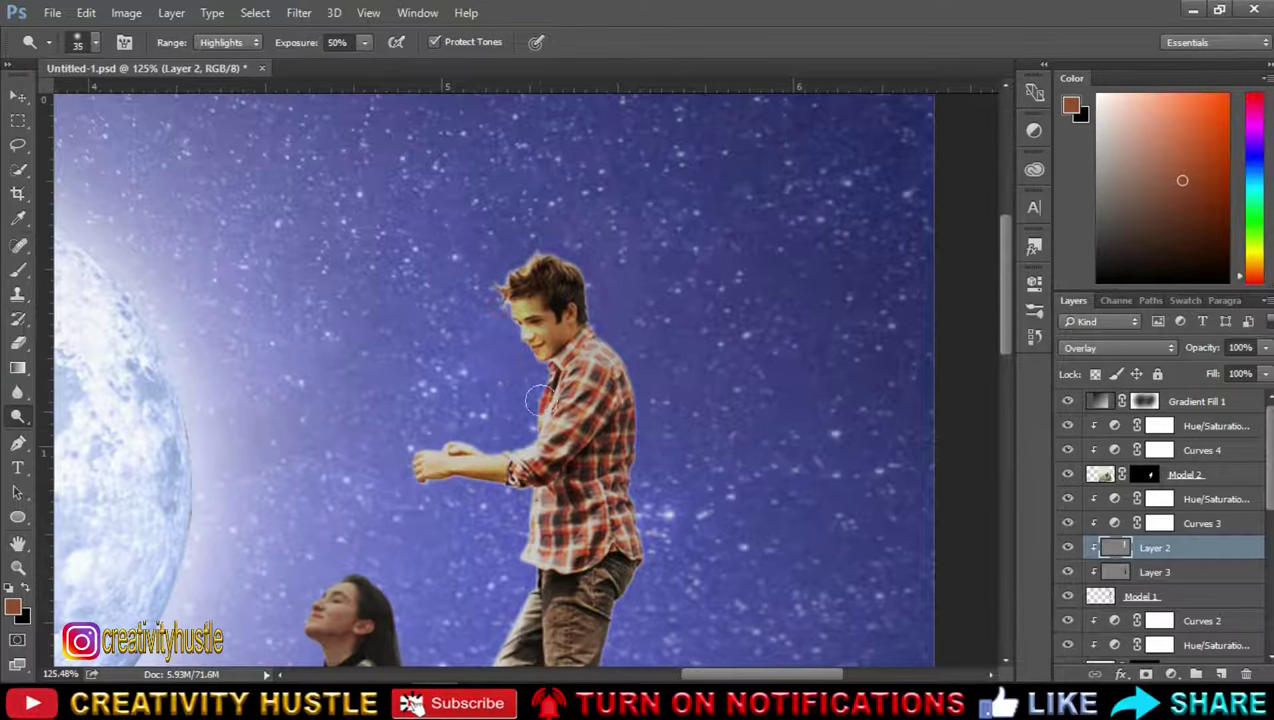
scroll(819, 478, "down", 3)
scroll(700, 450, "down", 1)
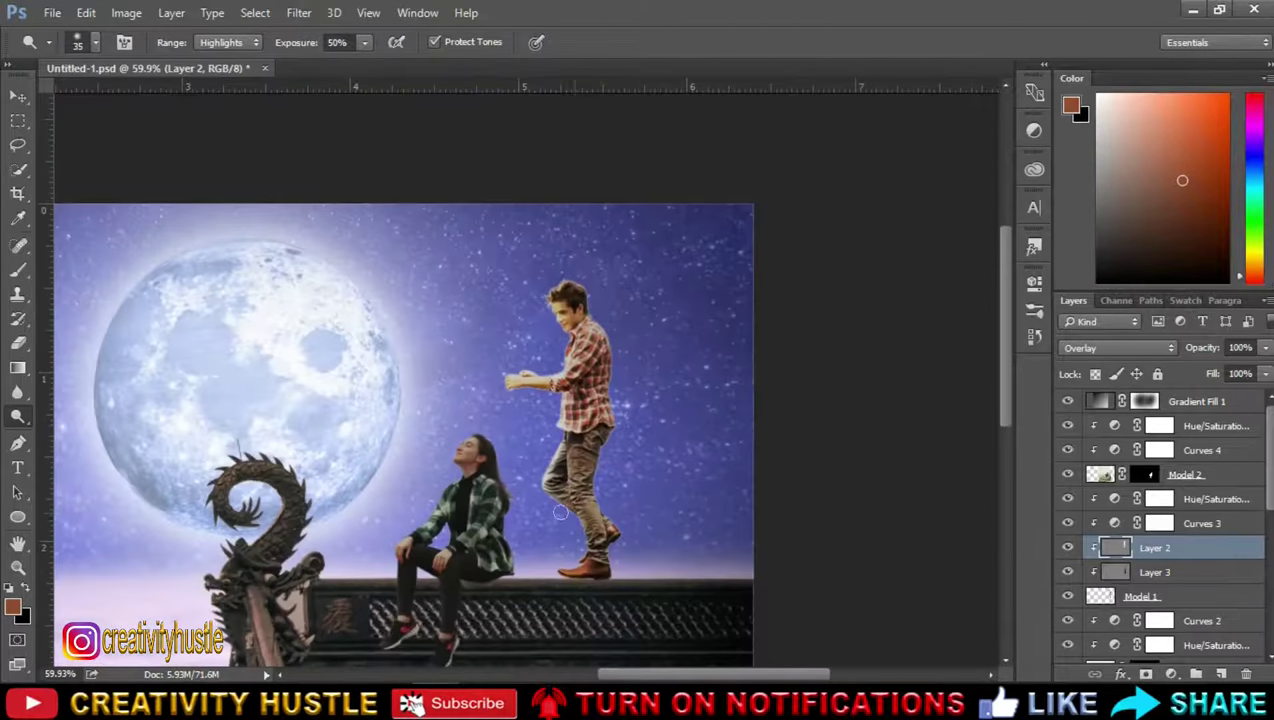
scroll(620, 530, "up", 2)
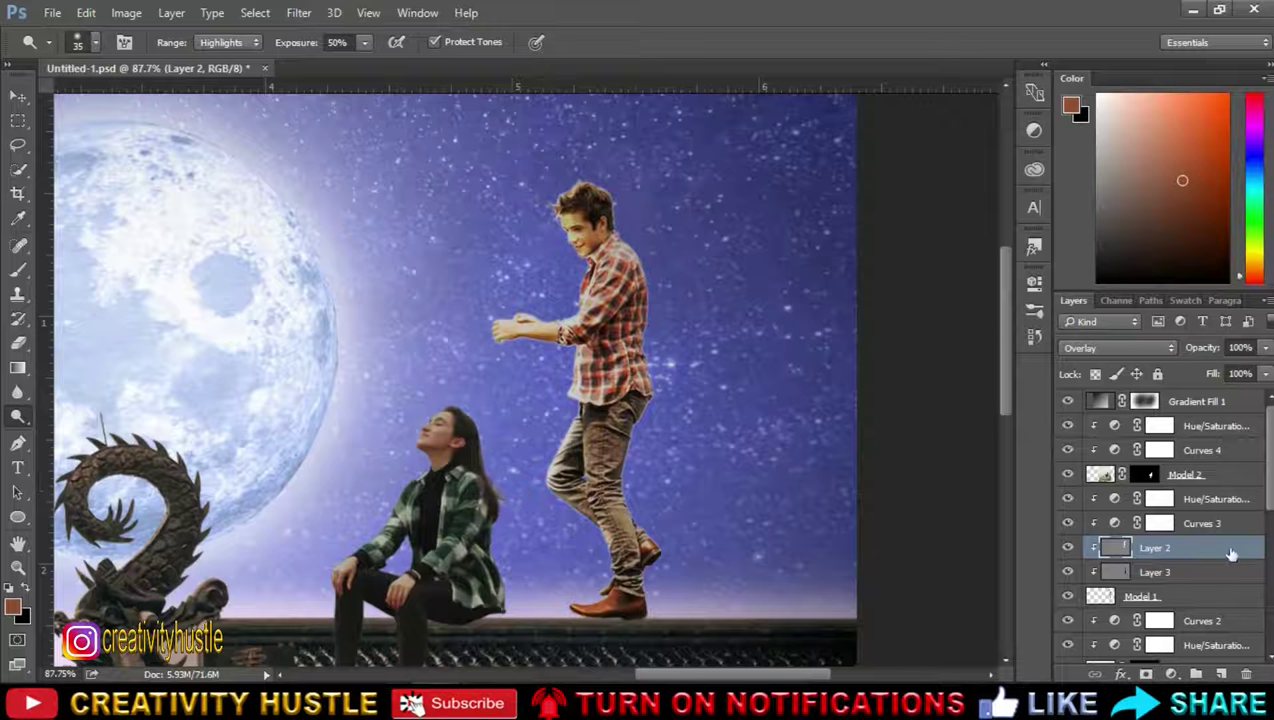
Step: Add a new Layer 4 above Hue/Saturation 3 and clip it as a clipping mask
left_click(1235, 505)
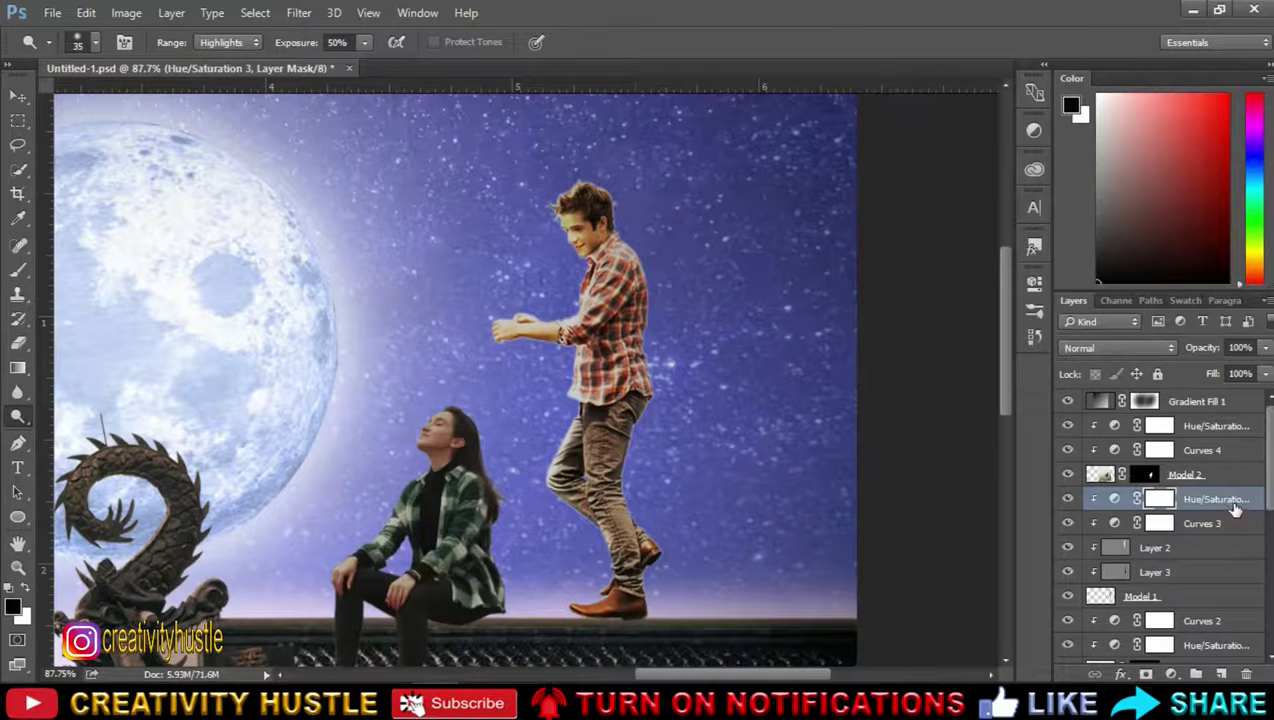
left_click(1228, 675)
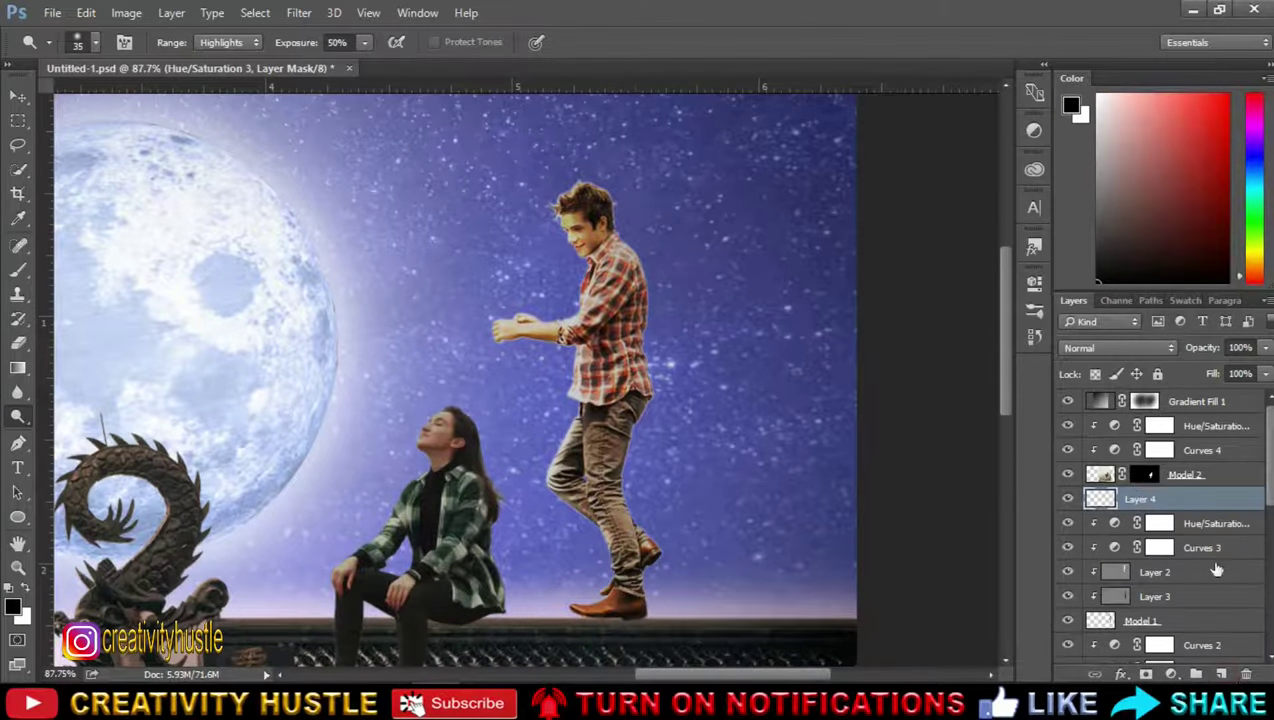
right_click(1210, 498)
left_click(937, 424)
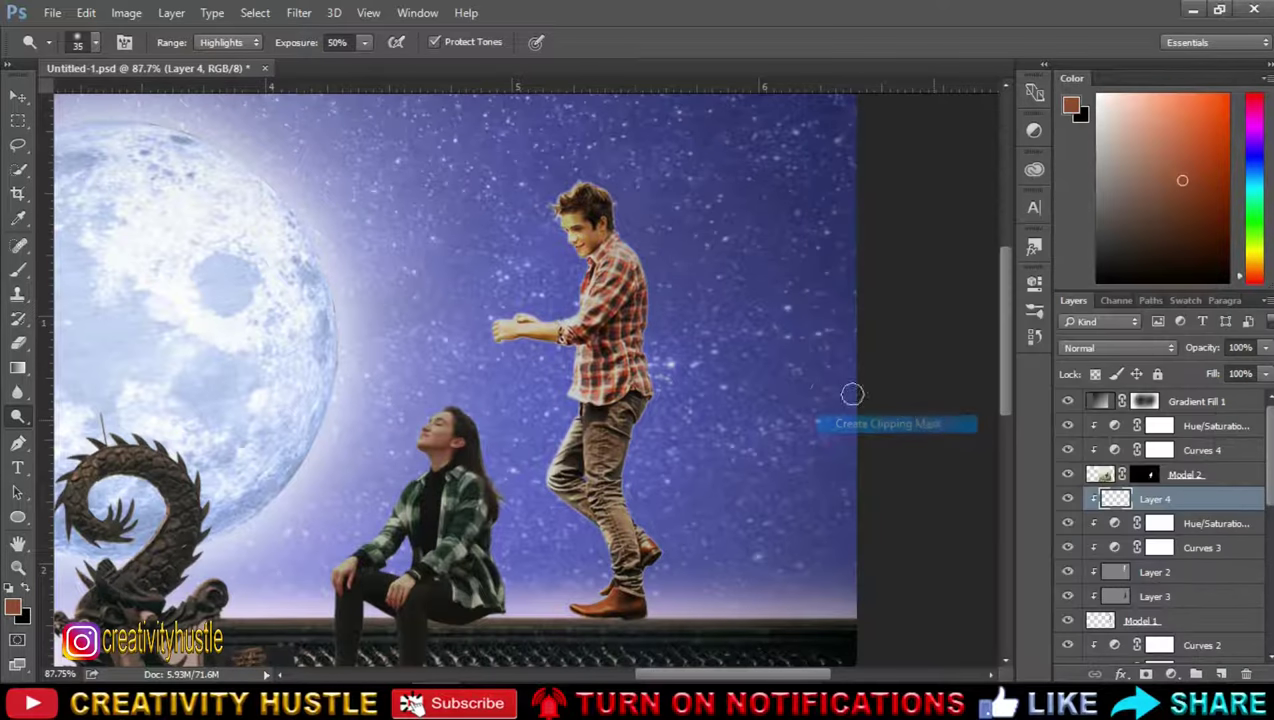
scroll(691, 322, "up", 2)
scroll(668, 256, "up", 3)
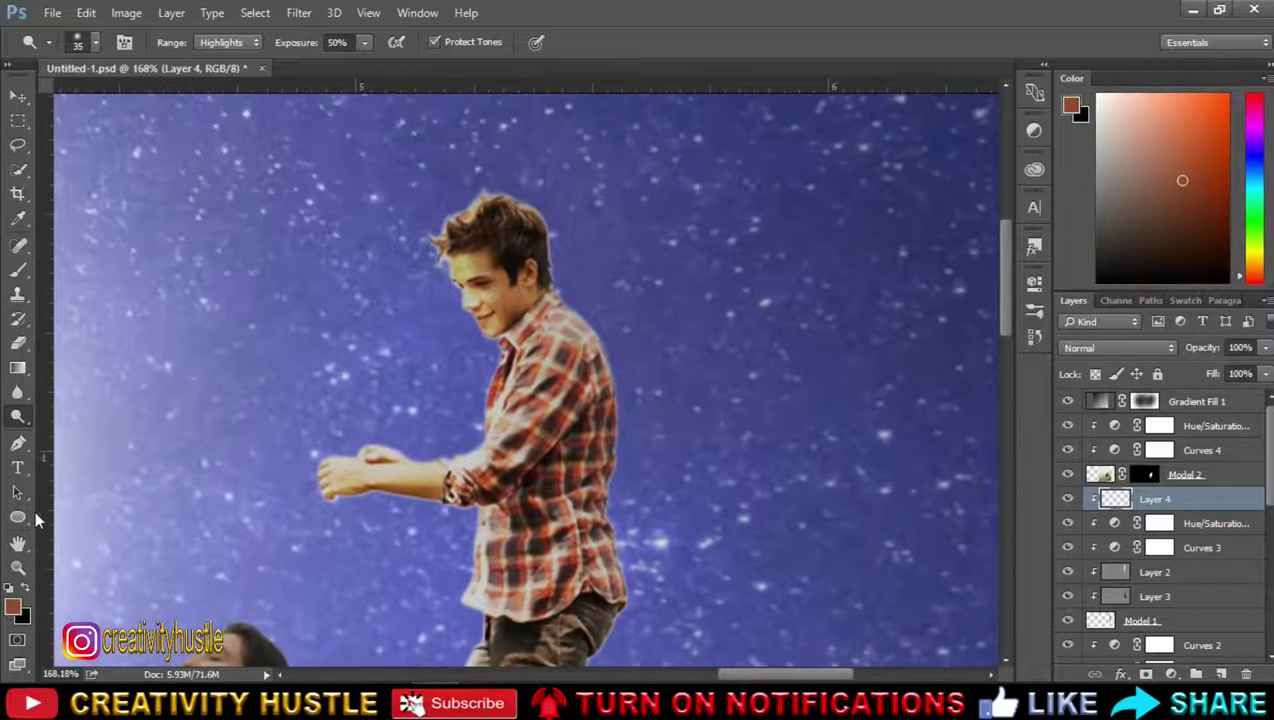
Step: Set up a white soft Brush at 73% opacity and size 50
left_click(27, 591)
left_click(27, 589)
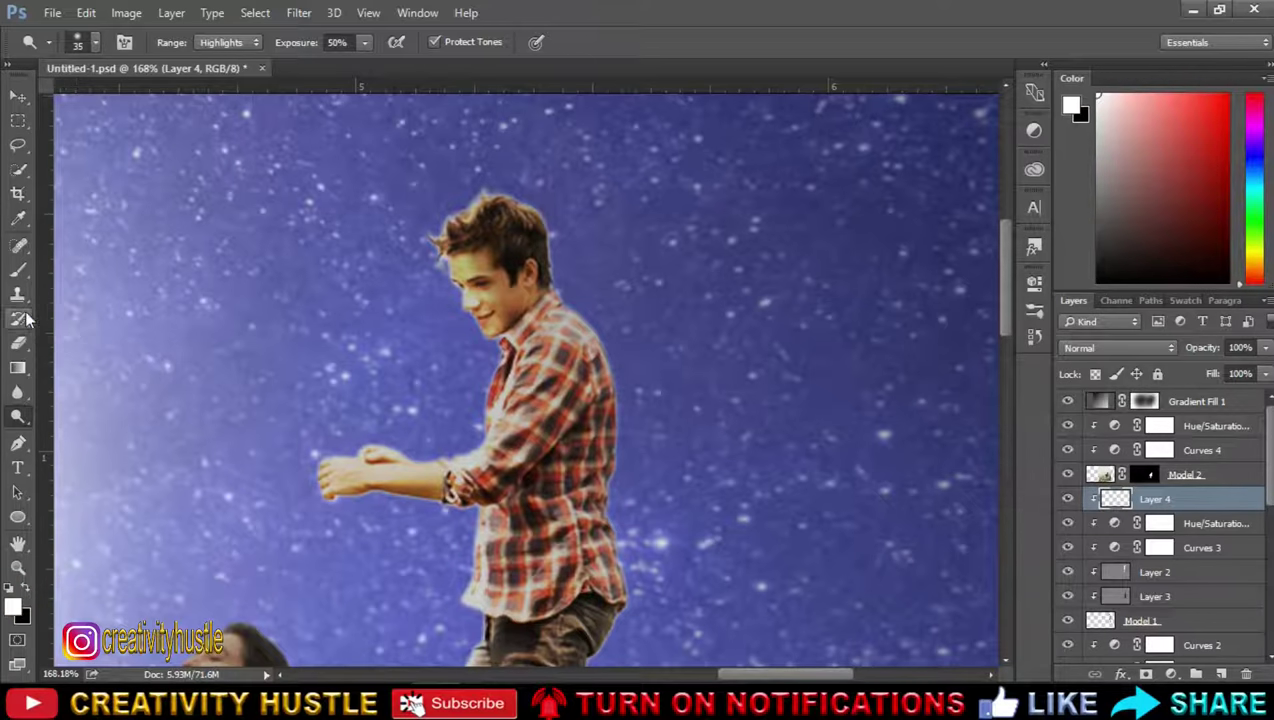
left_click(18, 268)
left_click(82, 266)
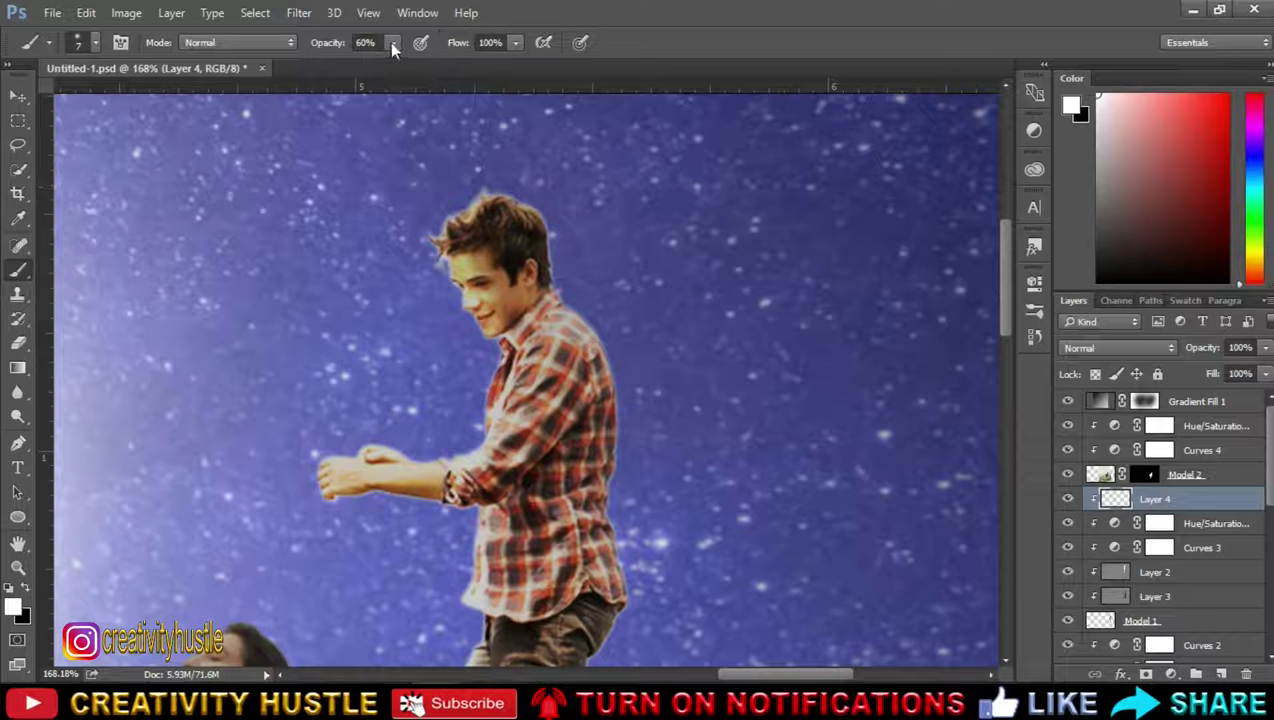
left_click(392, 42)
left_click_drag(397, 61, 410, 61)
left_click(1202, 521)
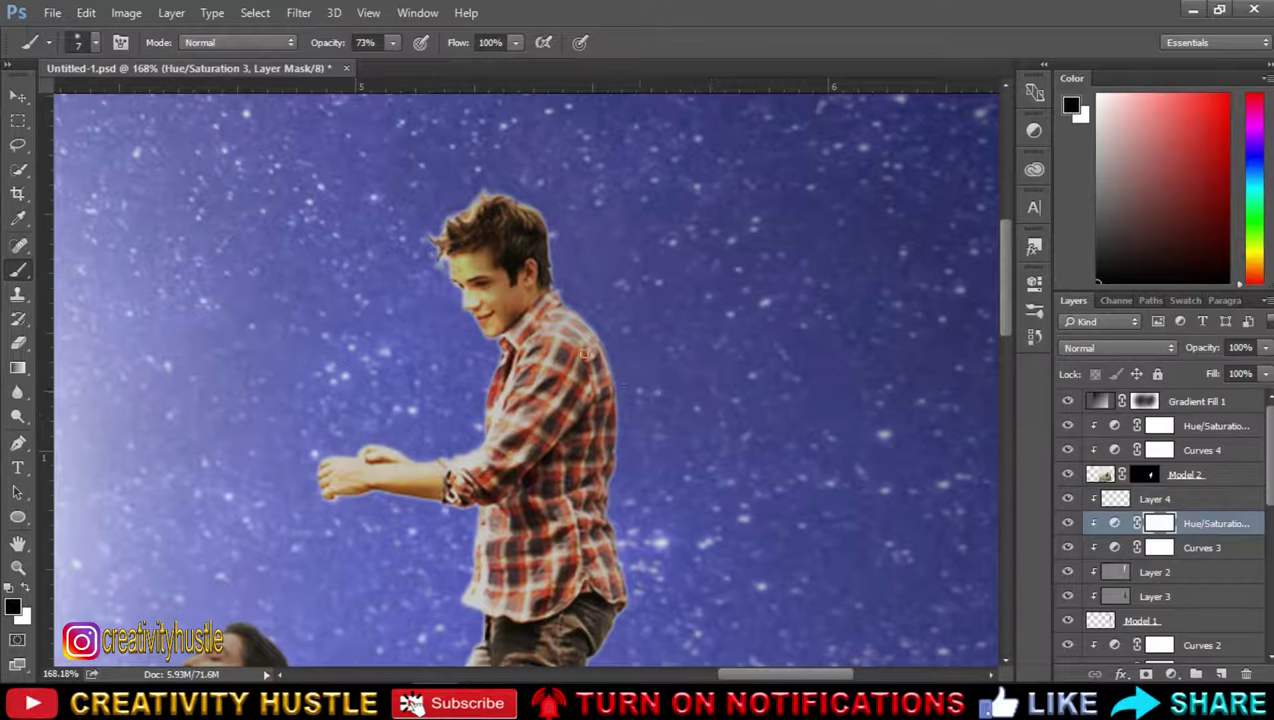
key("bracketright")
key("bracketright")
key("bracketright")
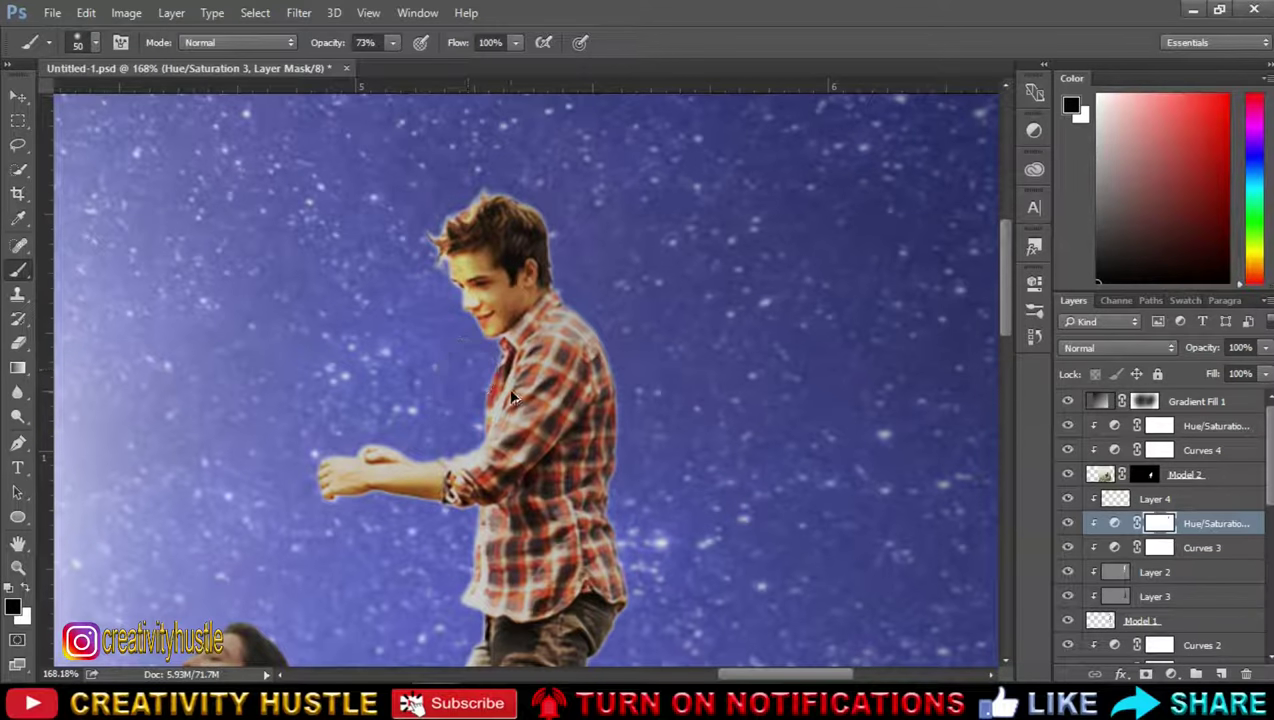
key("ctrl+2")
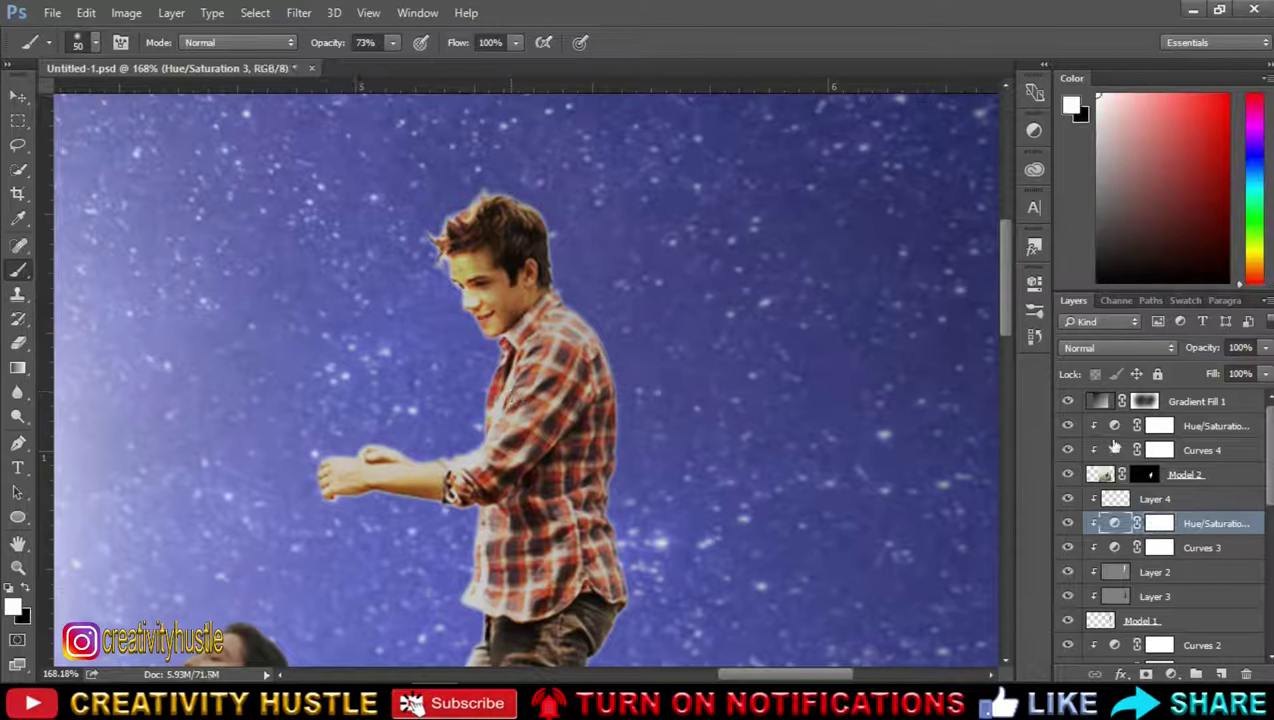
Step: Re-clip Layer 4 to the boy and paint white glow along his face and hair edges
left_click(1152, 486, "alt")
left_click(1156, 500)
right_click(1152, 498)
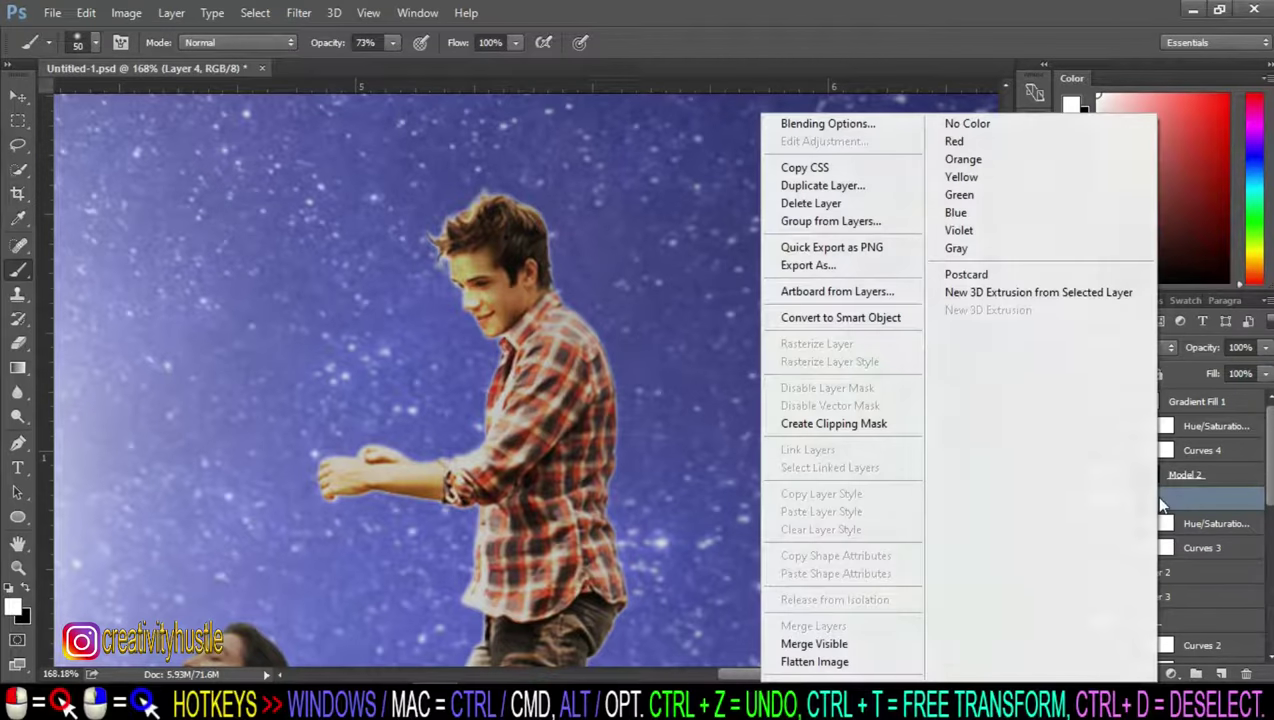
left_click(838, 427)
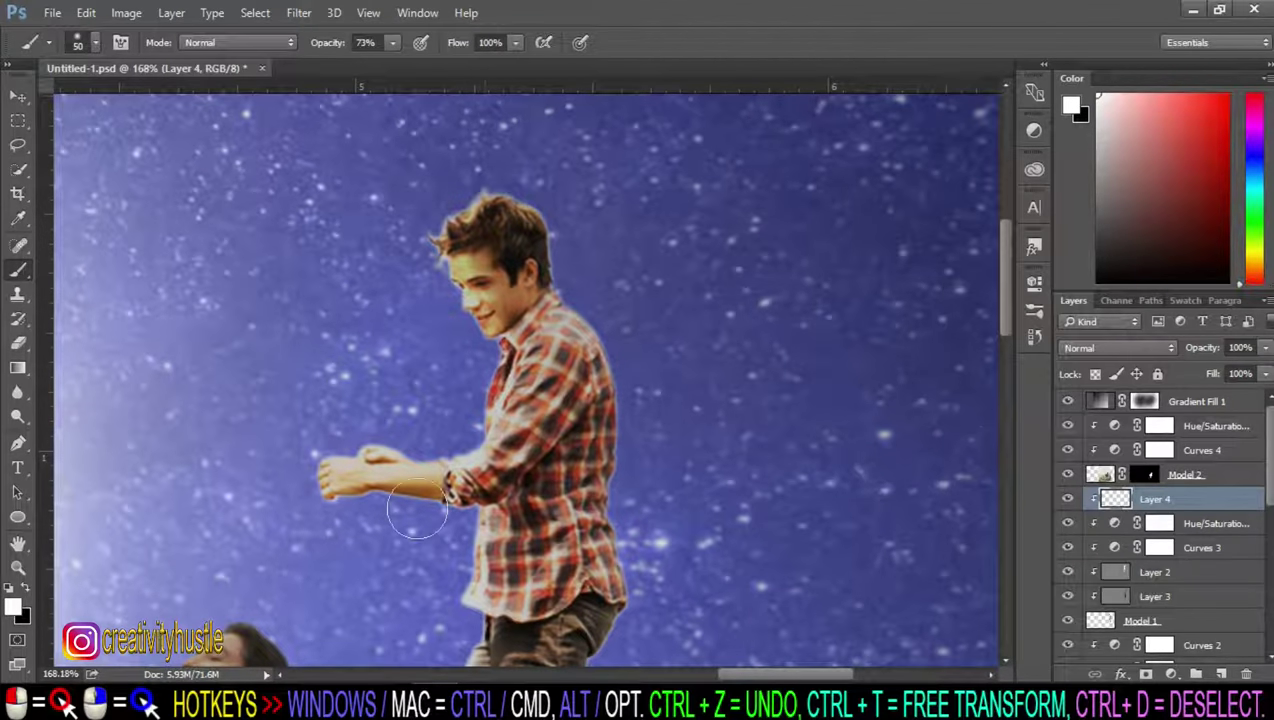
left_click_drag(426, 199, 455, 312)
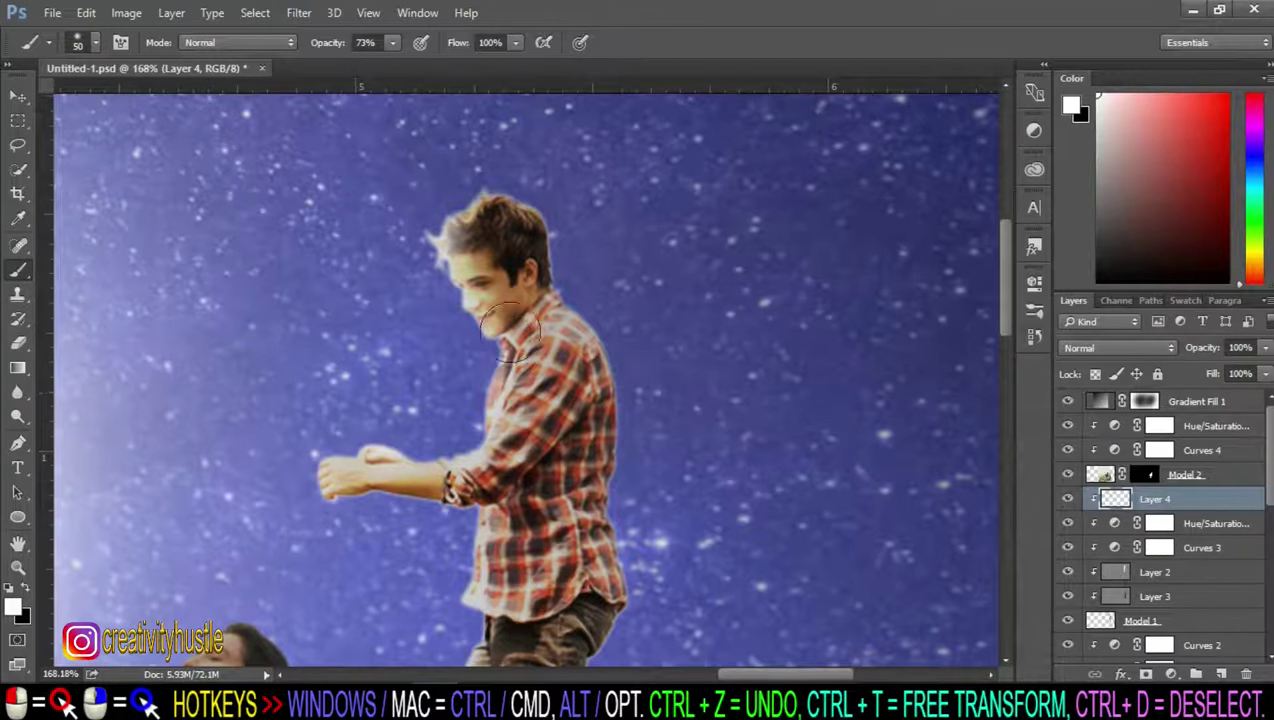
mouse_move(455, 185)
left_mouse_down()
mouse_move(532, 173)
mouse_move(595, 295)
left_mouse_up()
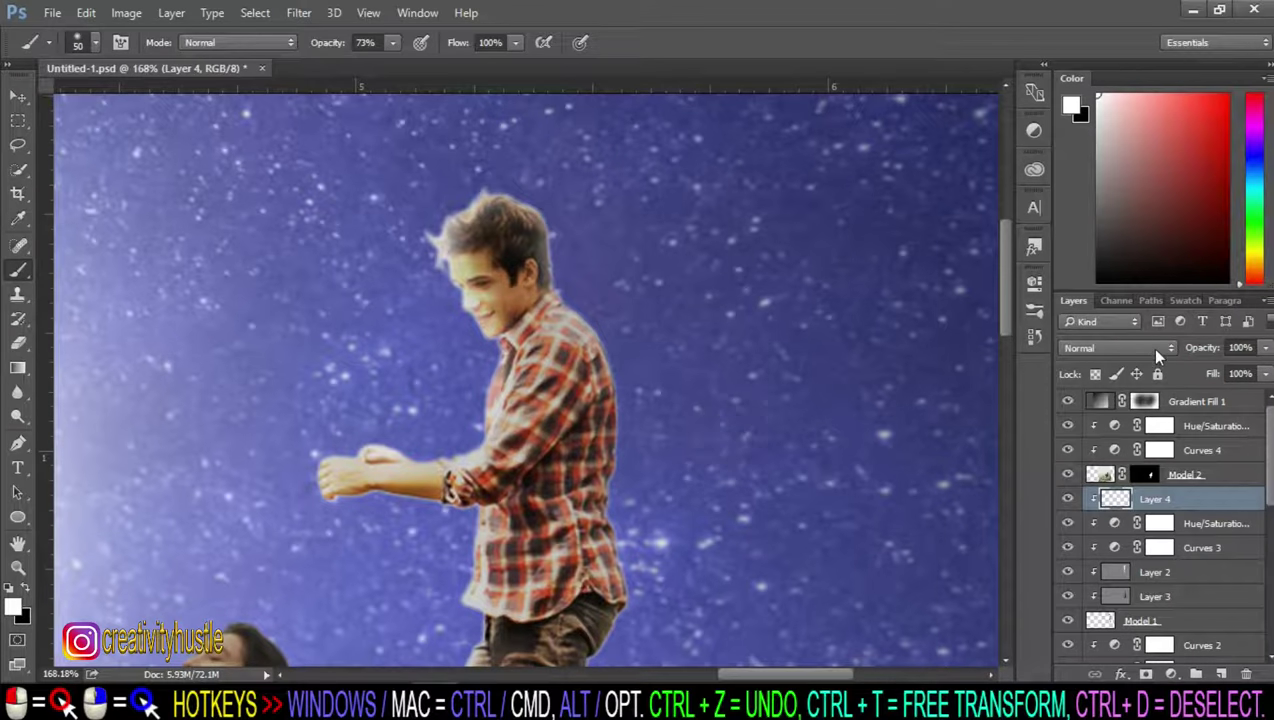
scroll(898, 298, "down", 3)
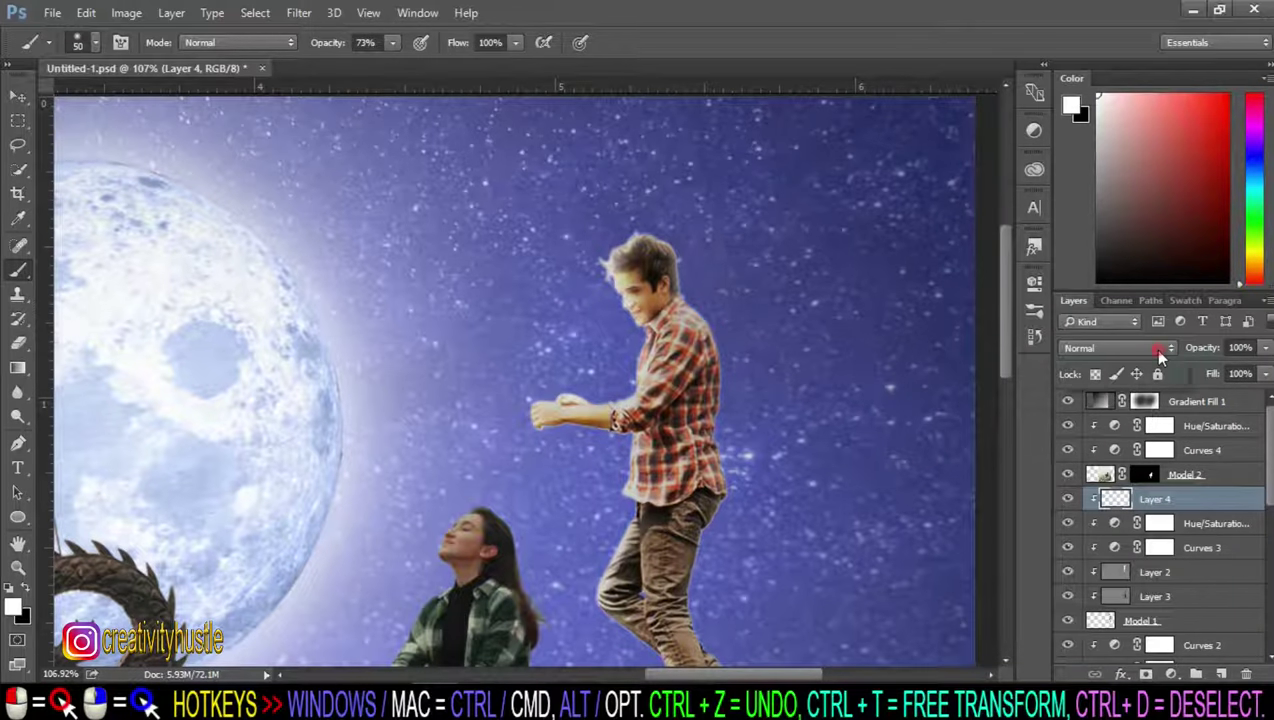
Step: Set Layer 4's blend mode to Overlay and toggle its visibility to compare
left_click(1160, 348)
key("Escape")
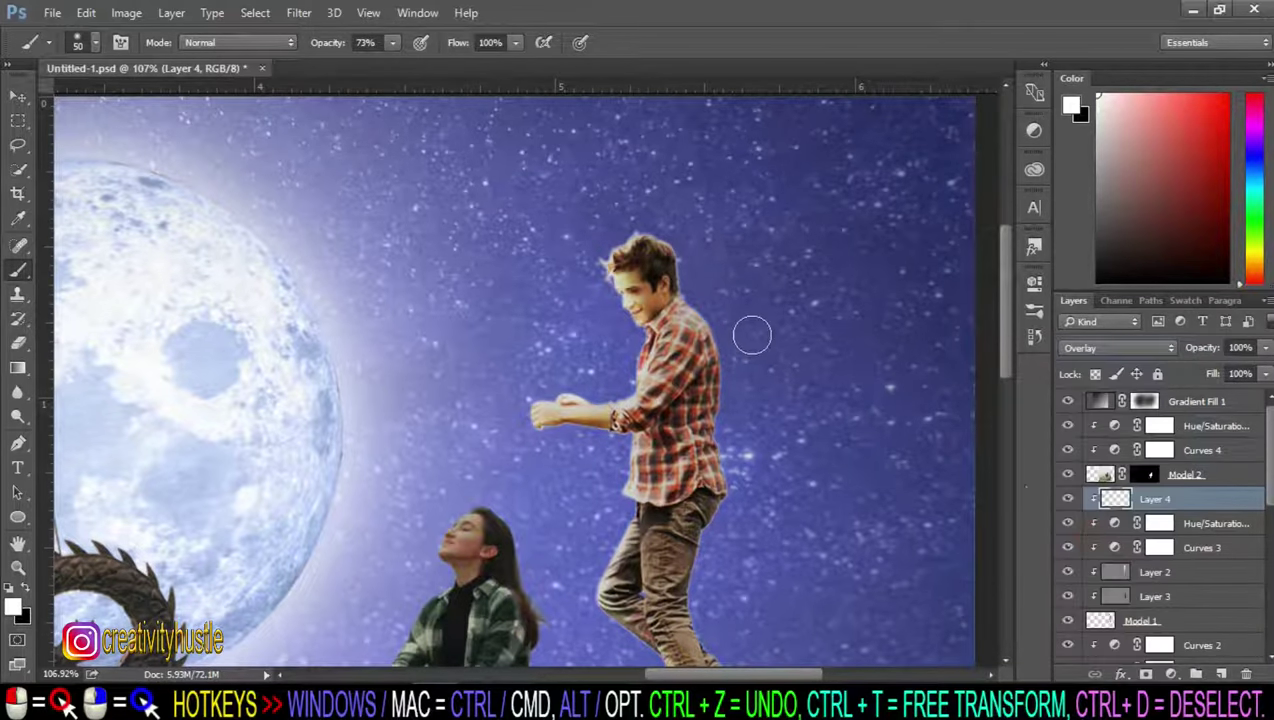
left_click(1068, 499)
left_click(1068, 499)
left_click(1068, 499)
Step: Lower Layer 4's opacity to 70% and compare the boy with and without glow
left_click(1207, 346)
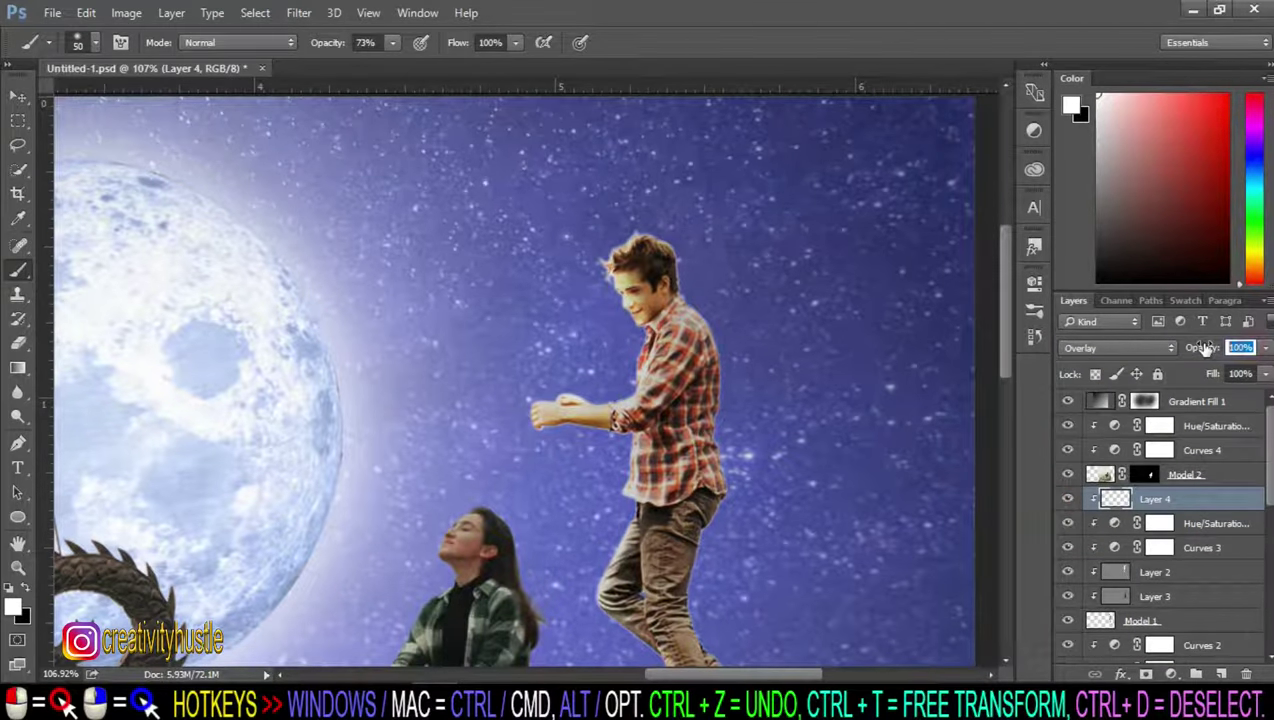
type("70")
key("Return")
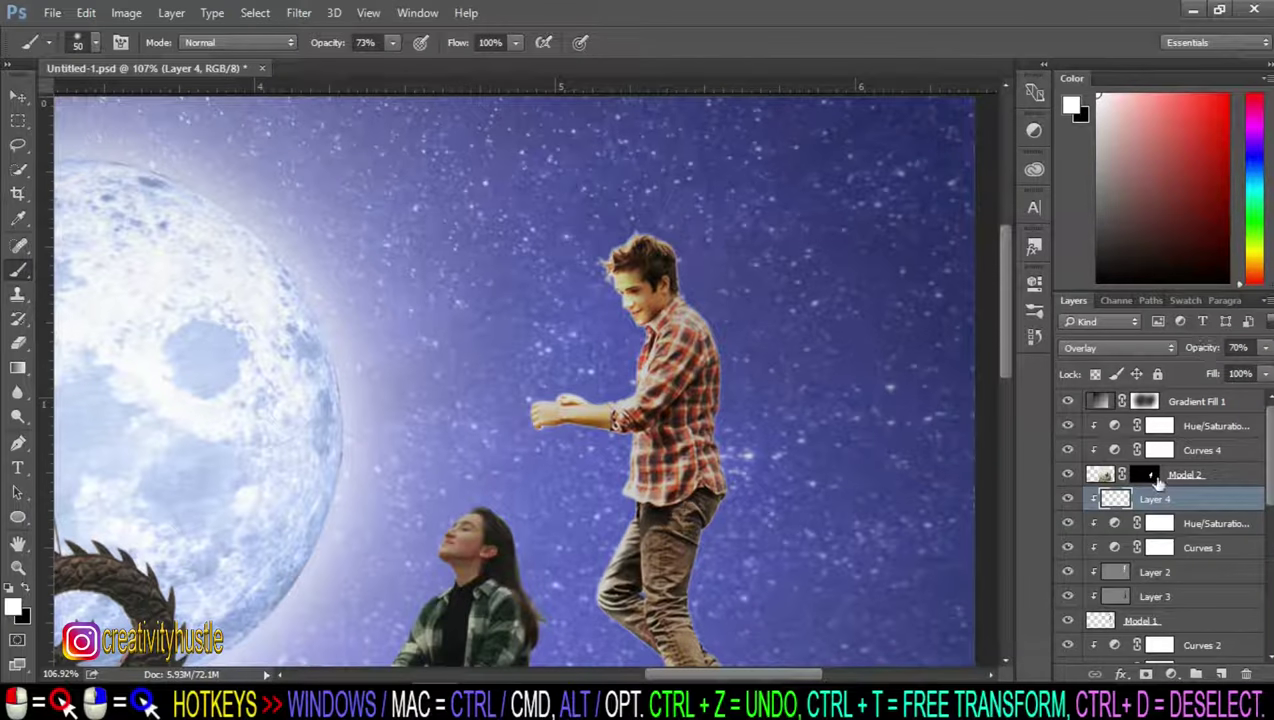
left_click(1068, 499)
scroll(730, 328, "down", 3)
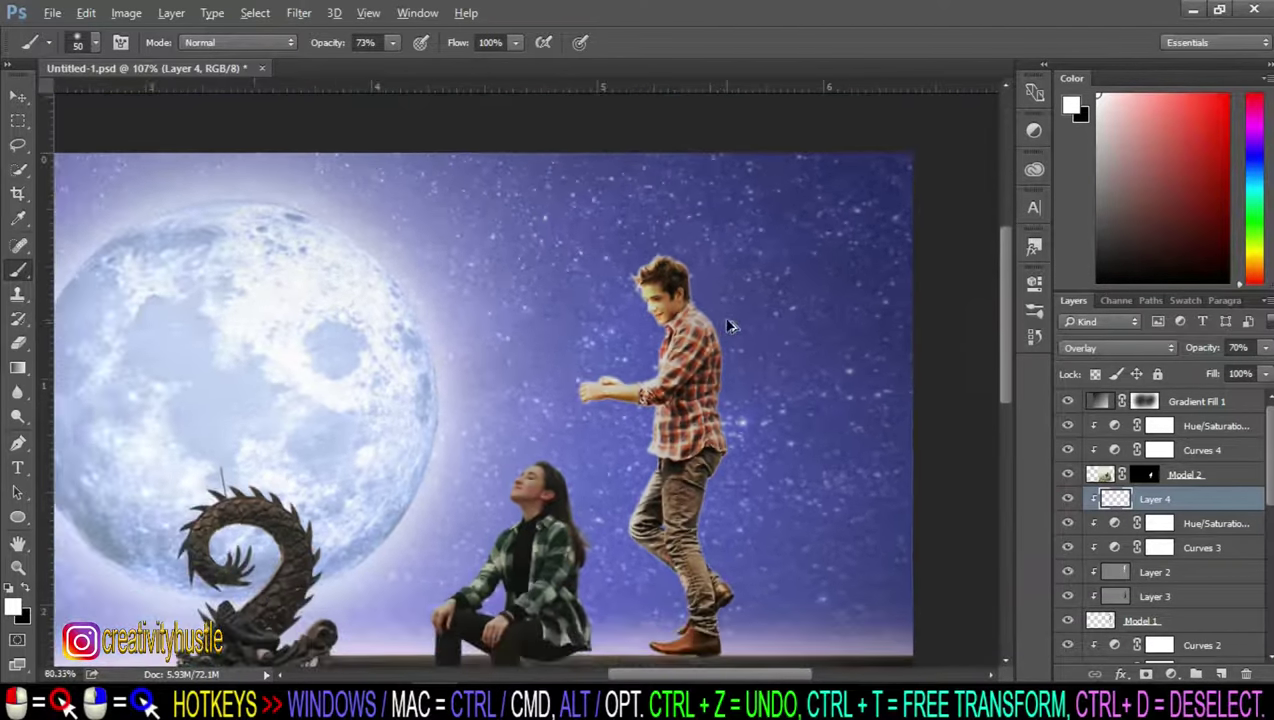
scroll(847, 346, "down", 2)
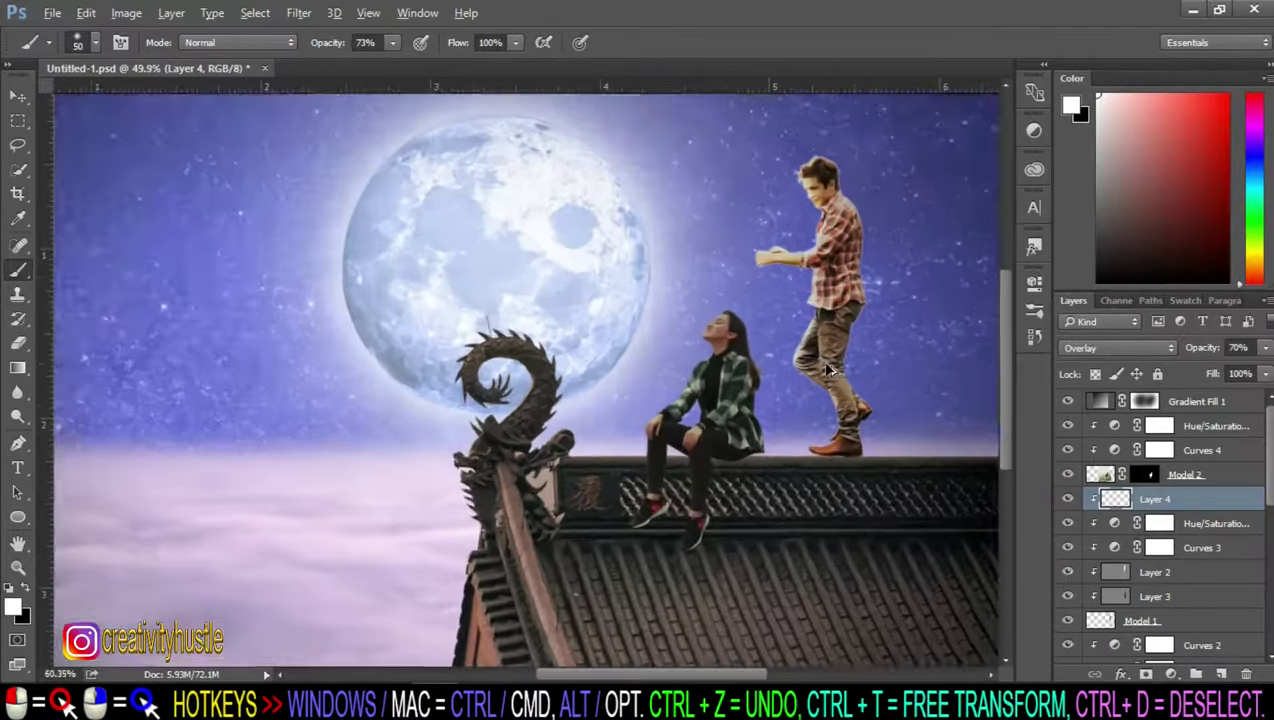
scroll(800, 240, "up", 2)
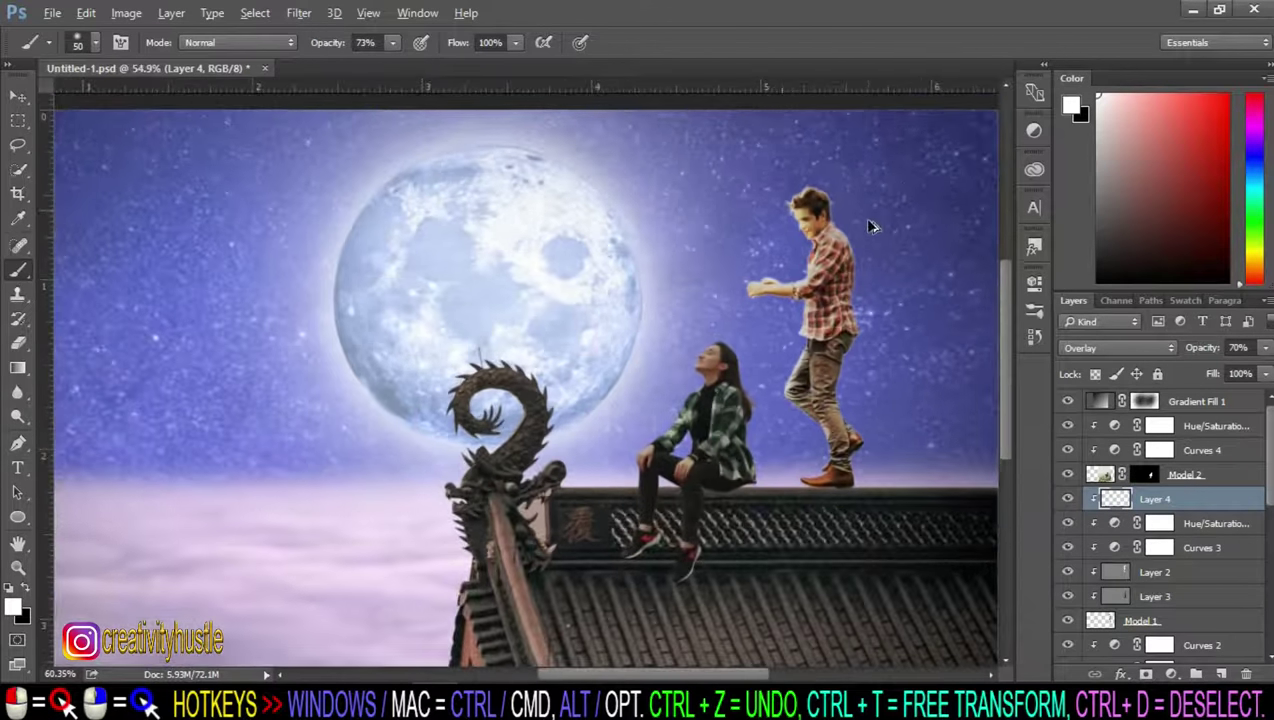
scroll(780, 252, "up", 2)
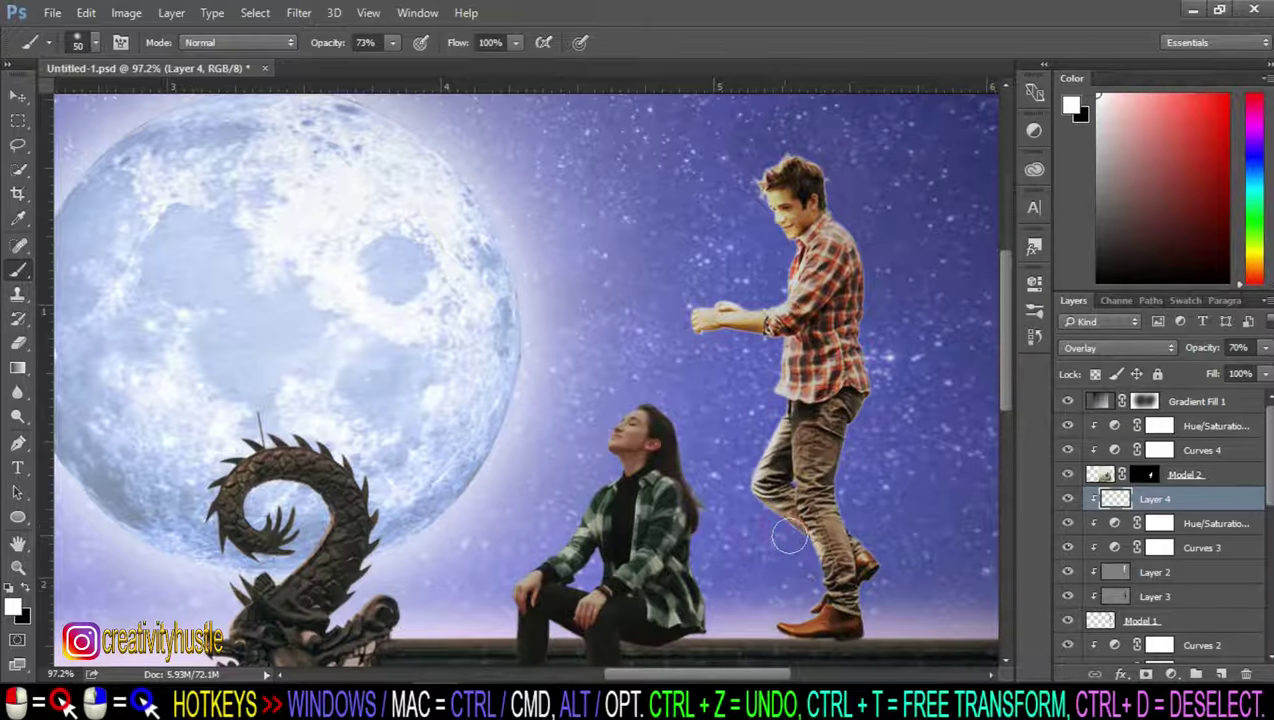
Step: Check the glow once more, then select the Hue/Saturation 2 adjustment above the boy
left_click(1068, 499)
scroll(843, 310, "down", 3)
scroll(897, 286, "down", 2)
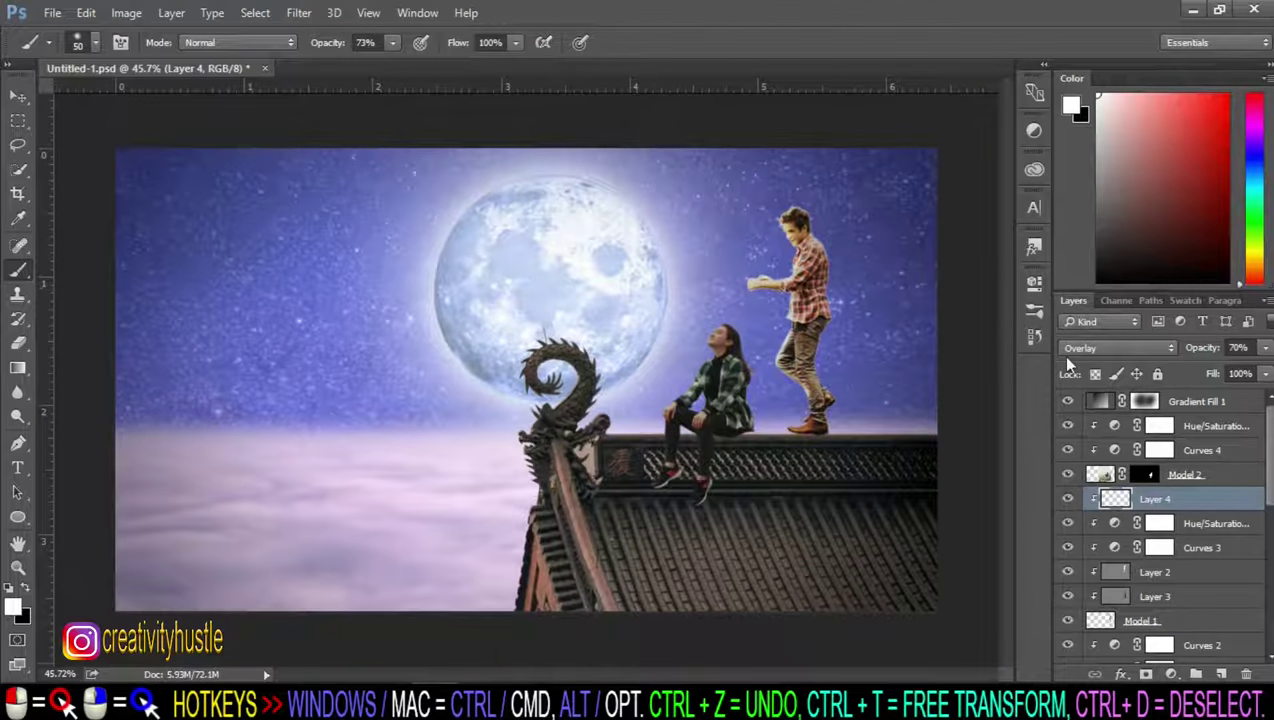
left_click(1217, 477)
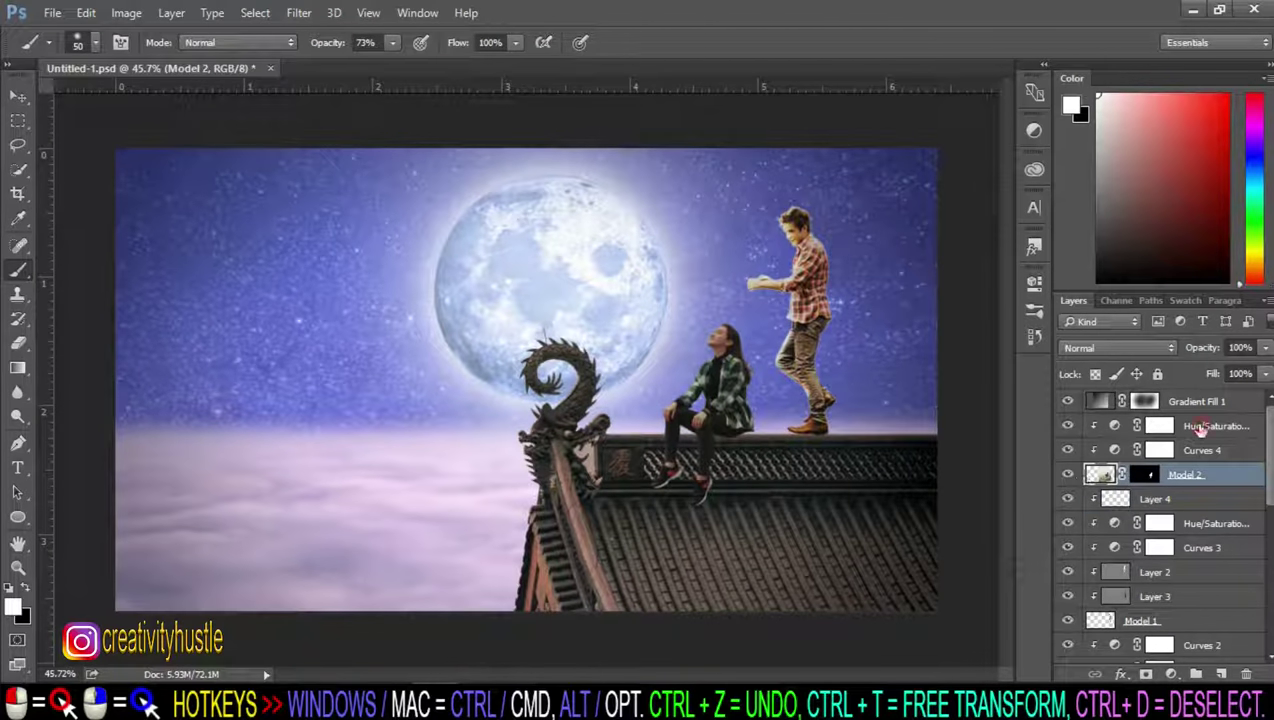
left_click(1200, 428)
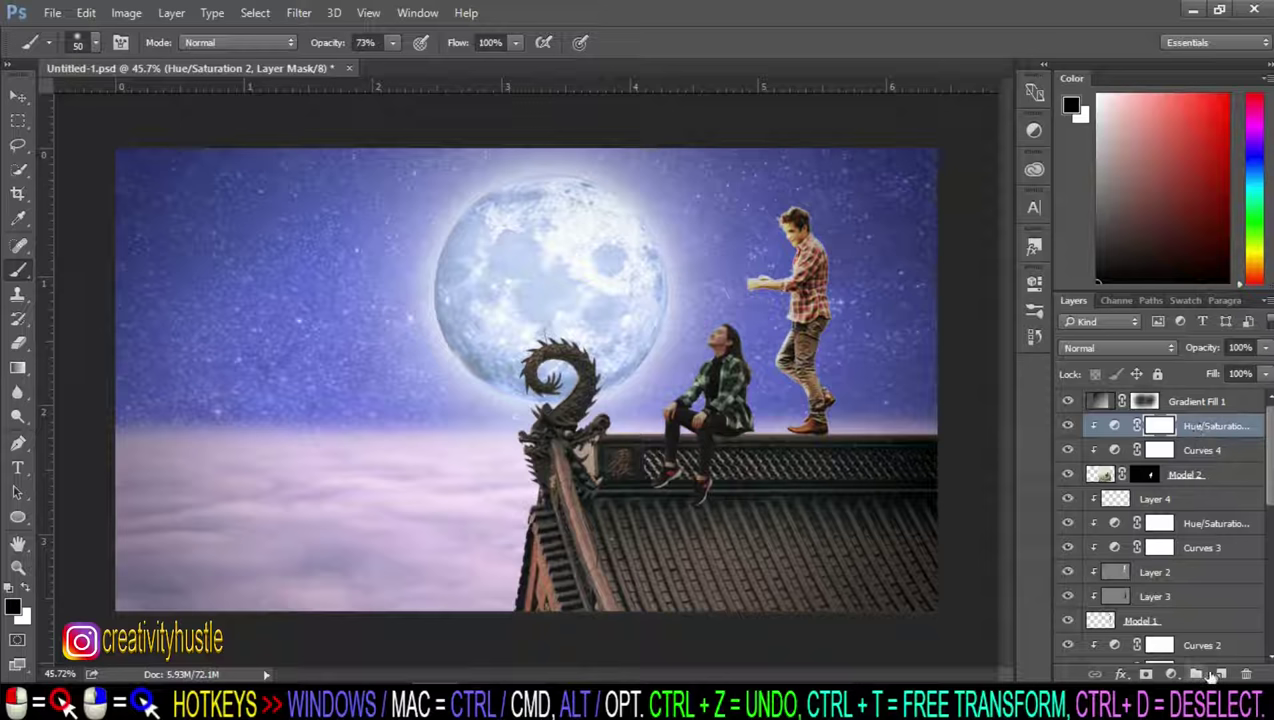
Step: Add a new layer filled with 50% gray and set it to Overlay blending
left_click(1219, 674)
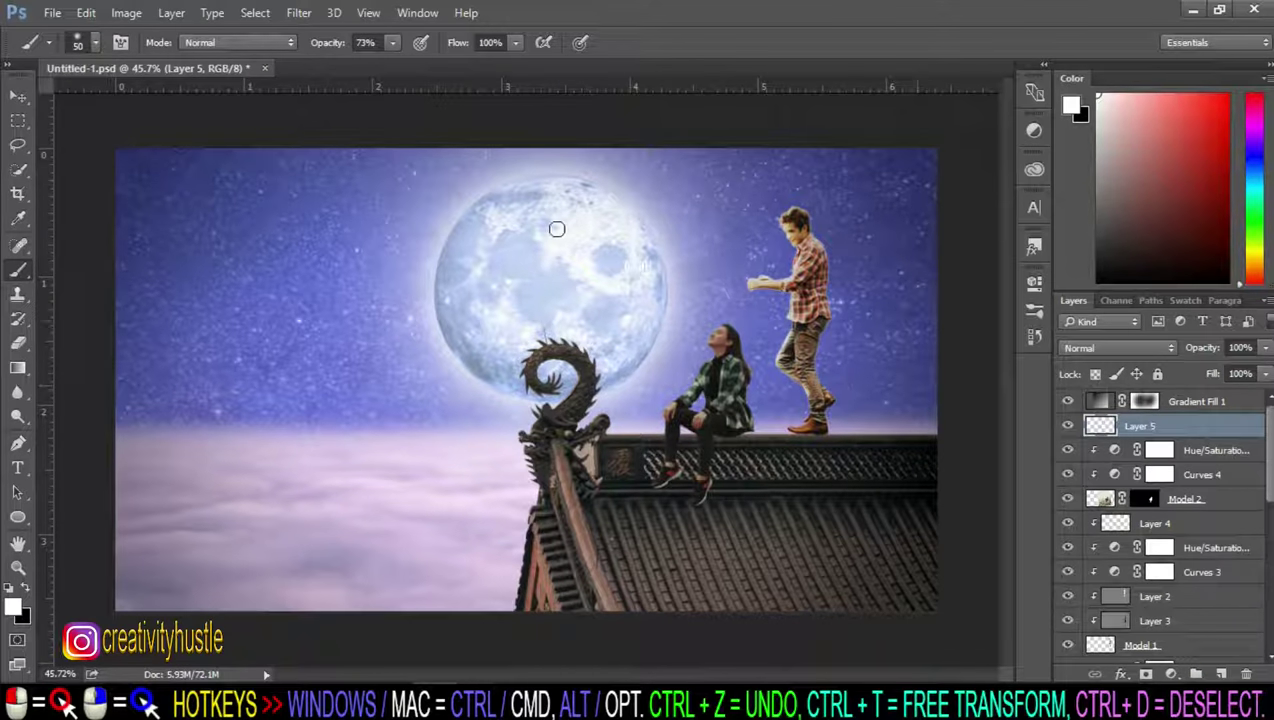
left_click(86, 12)
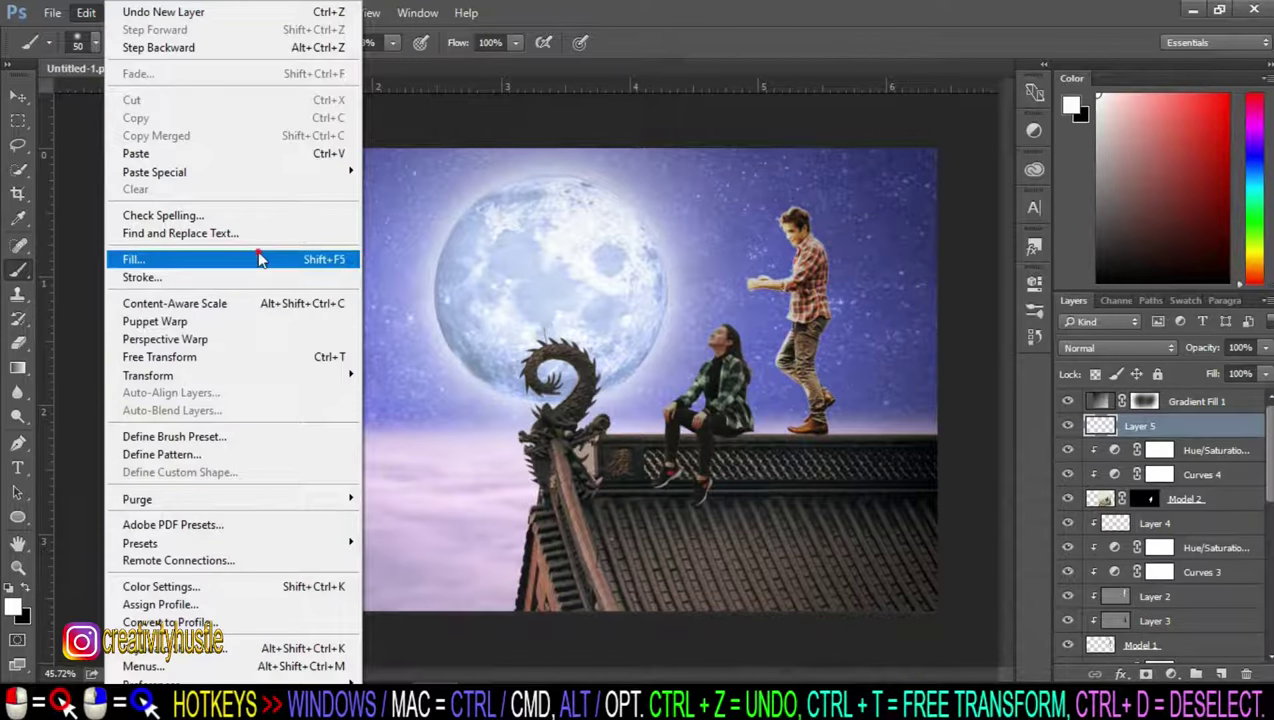
left_click(258, 259)
left_click(767, 190)
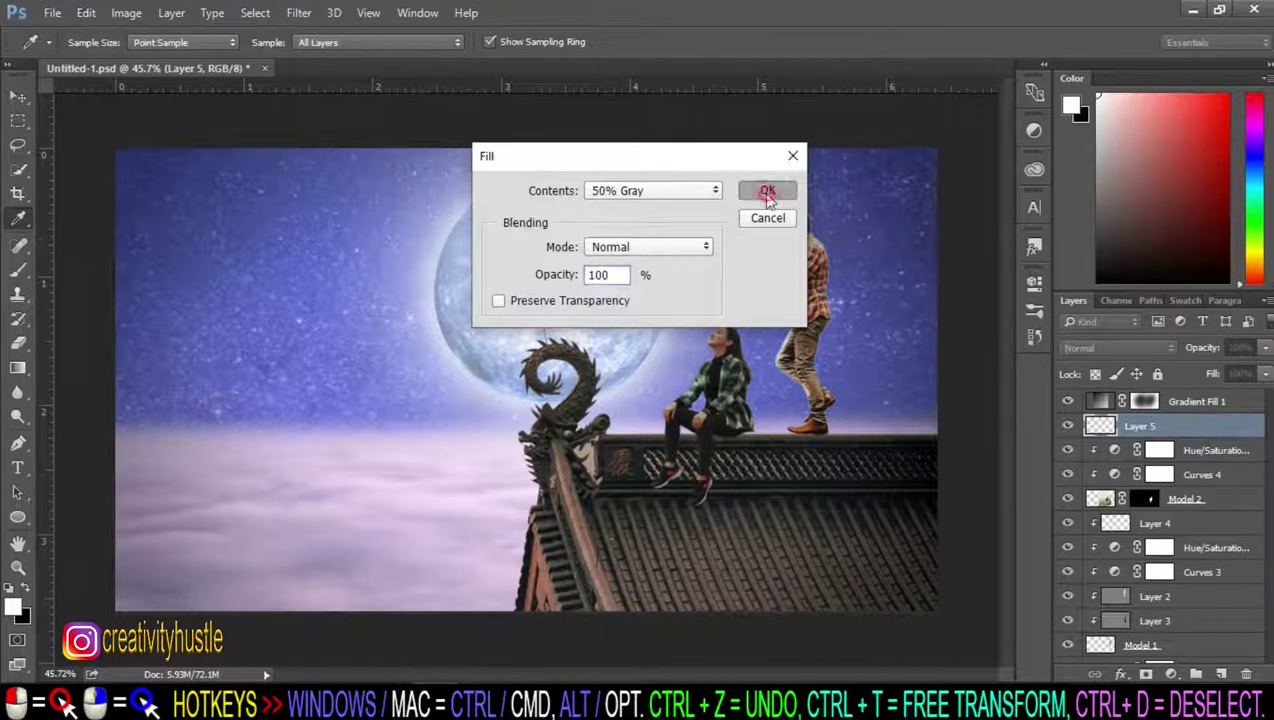
key("b")
left_click(1117, 347)
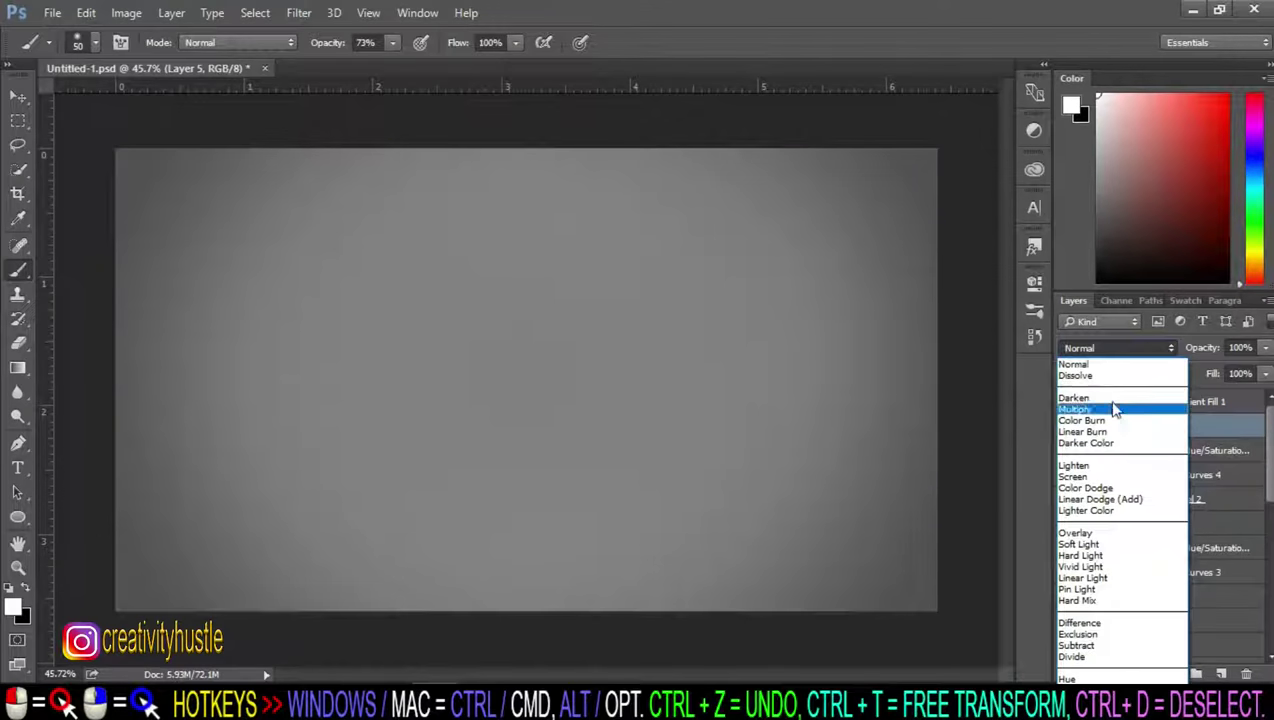
left_click(1151, 537)
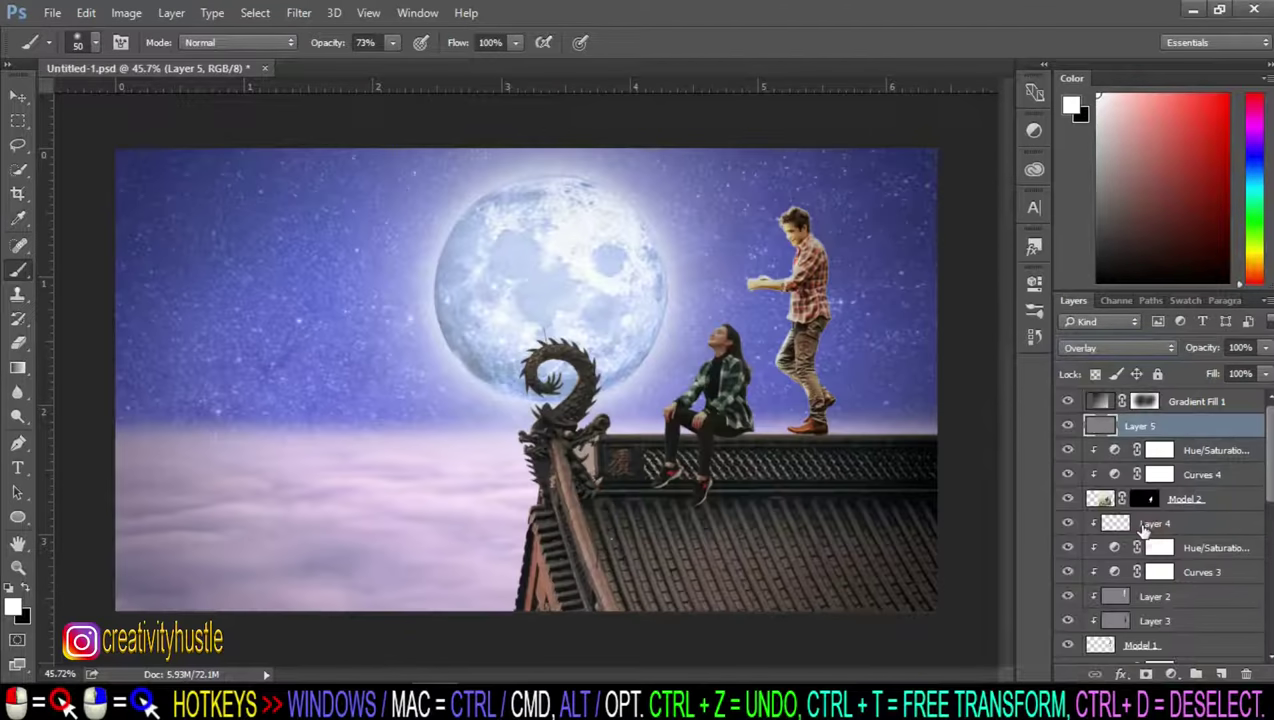
Step: Switch to the Dodge tool and clip the gray Overlay layer to the woman
right_click(17, 416)
left_click(80, 411)
scroll(552, 336, "up", 2)
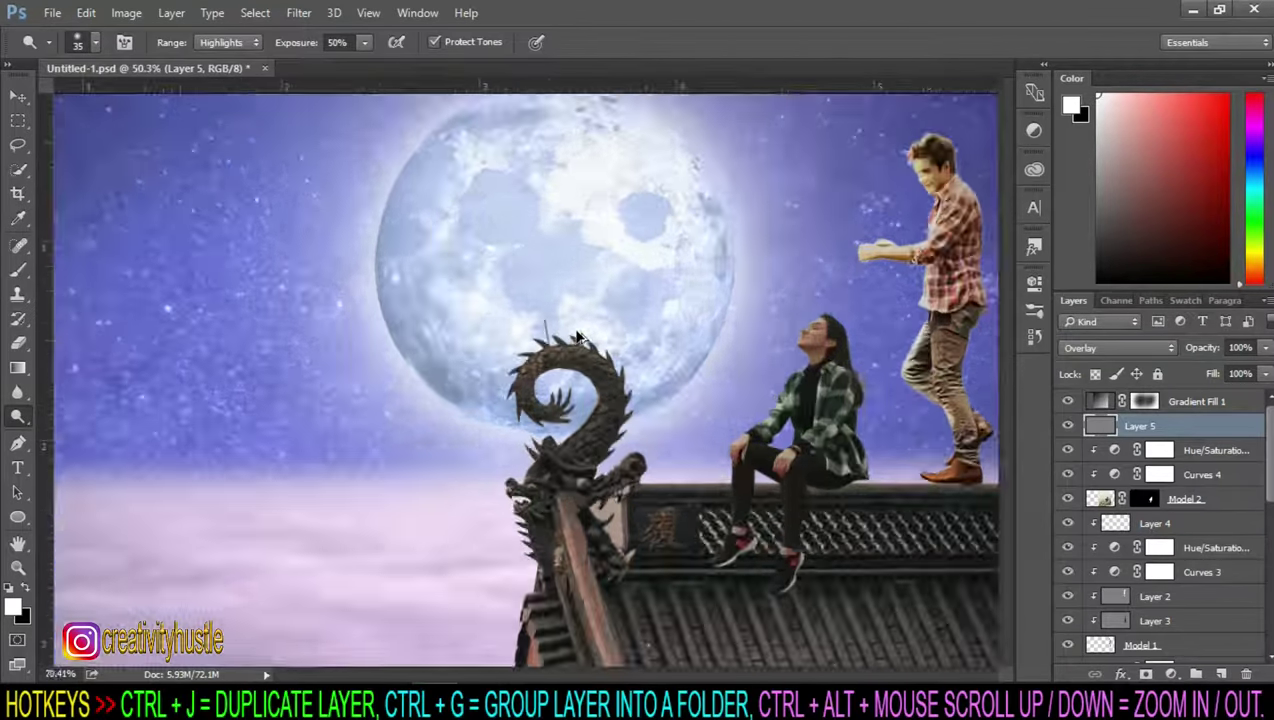
scroll(552, 336, "up", 3)
scroll(575, 592, "right", 3)
scroll(700, 575, "right", 3)
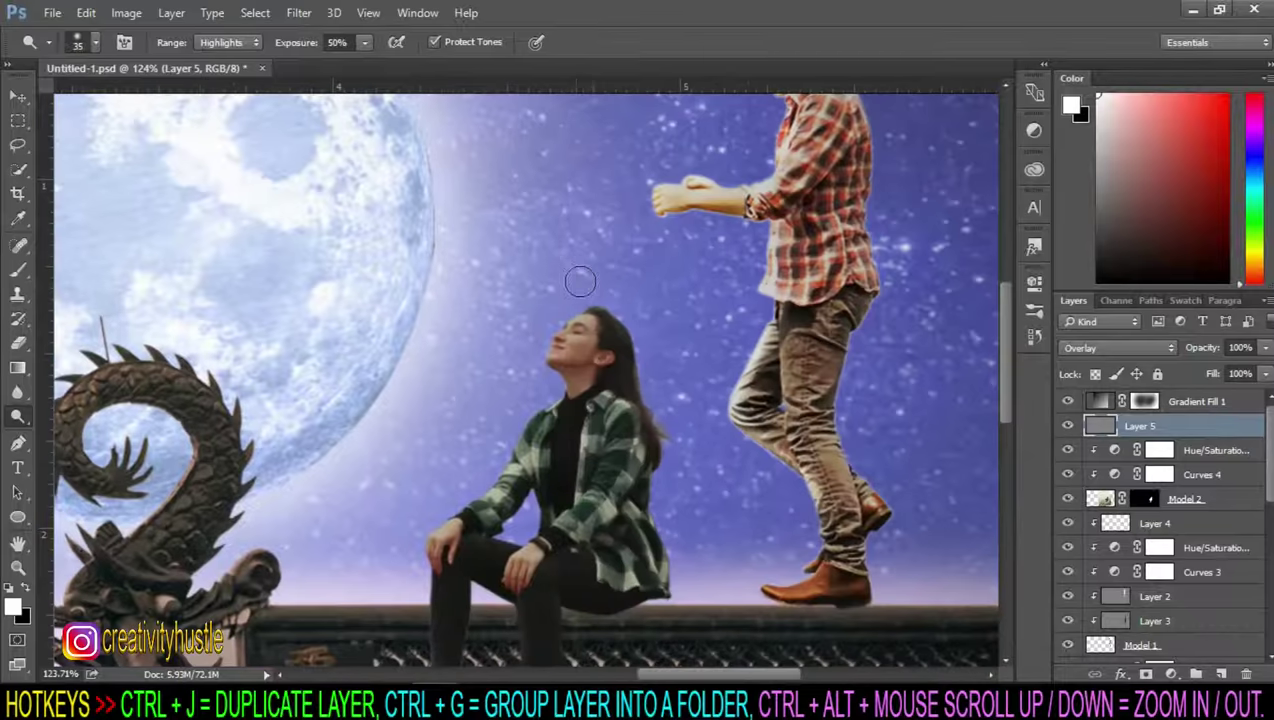
left_click_drag(580, 282, 542, 336)
key("ctrl+z")
right_click(1213, 430)
left_click(881, 418)
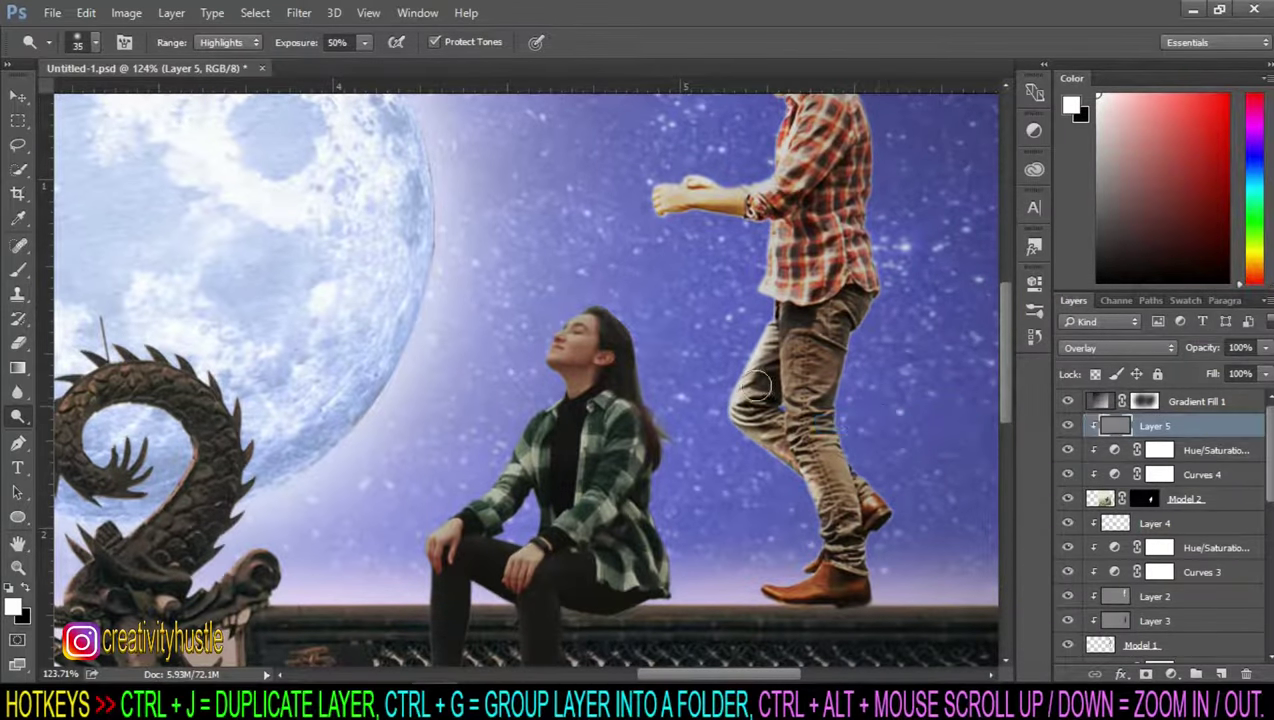
Step: Dodge the woman's face, hair and arm, and set the layer to 75% opacity
mouse_move(588, 300)
left_mouse_down()
mouse_move(435, 525)
mouse_move(415, 595)
left_mouse_up()
mouse_move(666, 355)
left_mouse_down()
mouse_move(620, 300)
mouse_move(590, 310)
mouse_move(474, 488)
left_mouse_up()
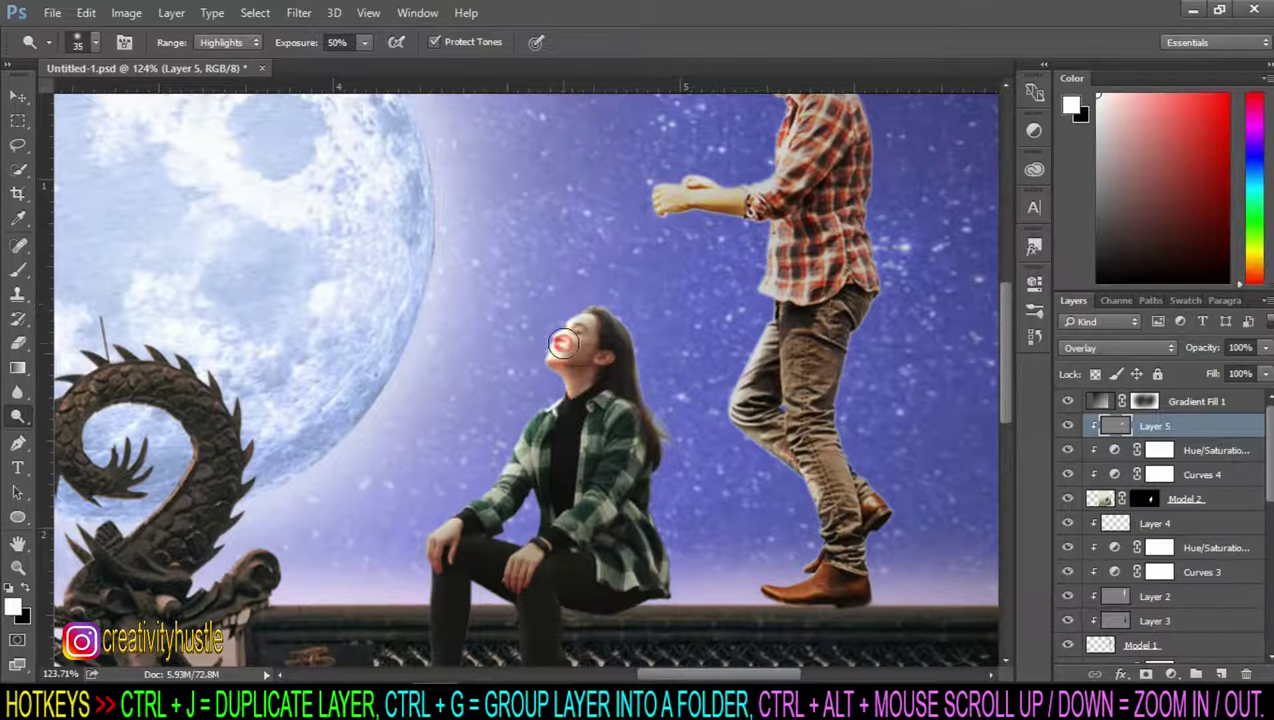
scroll(885, 347, "down", 2)
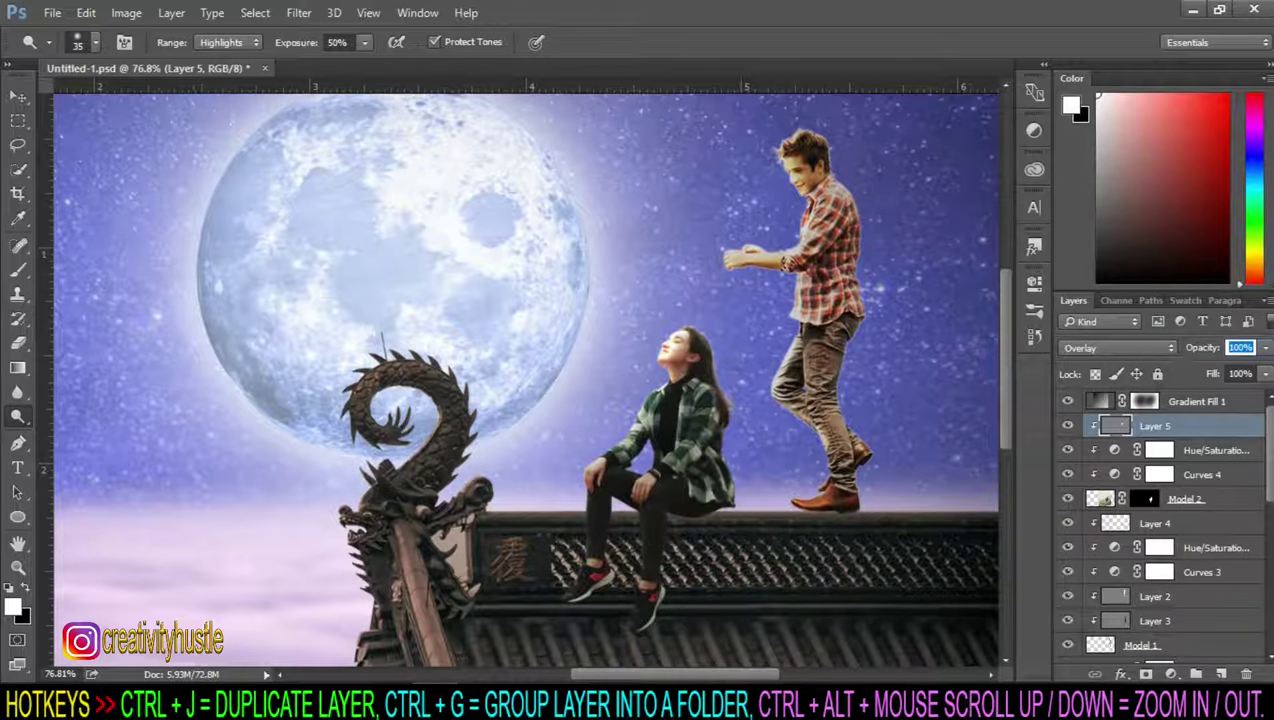
type("75")
key("Return")
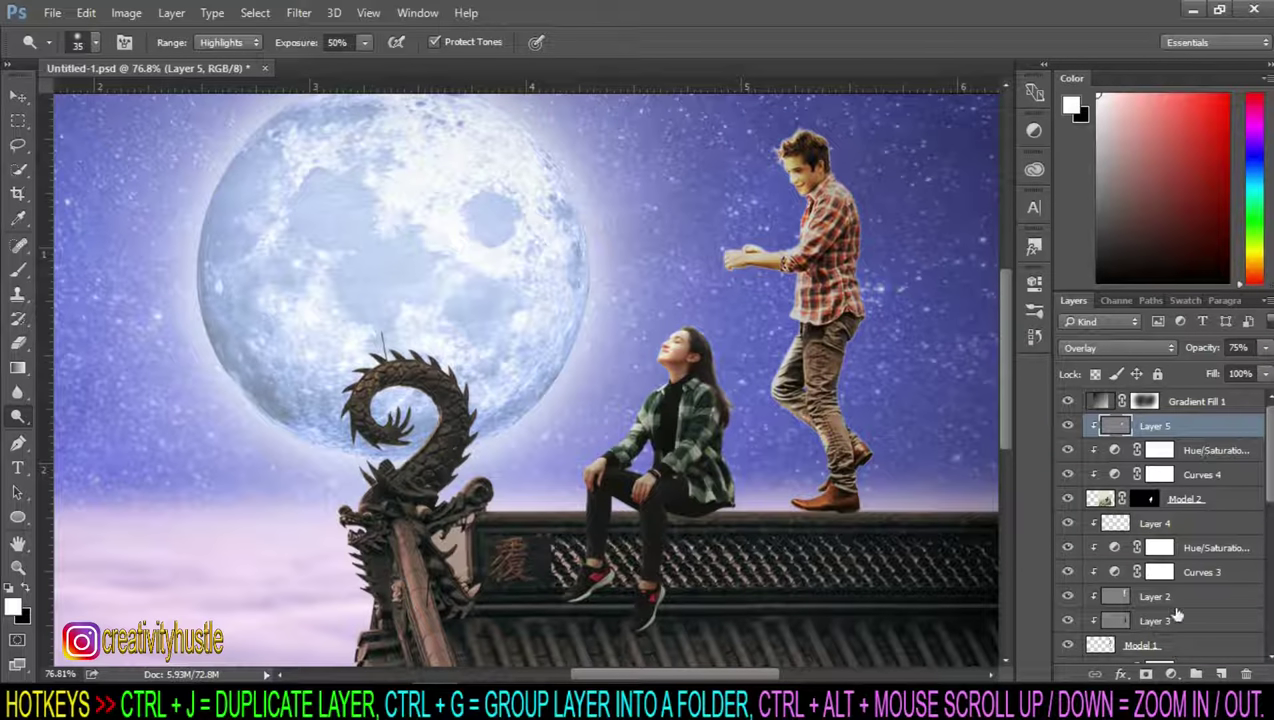
left_click(1220, 675)
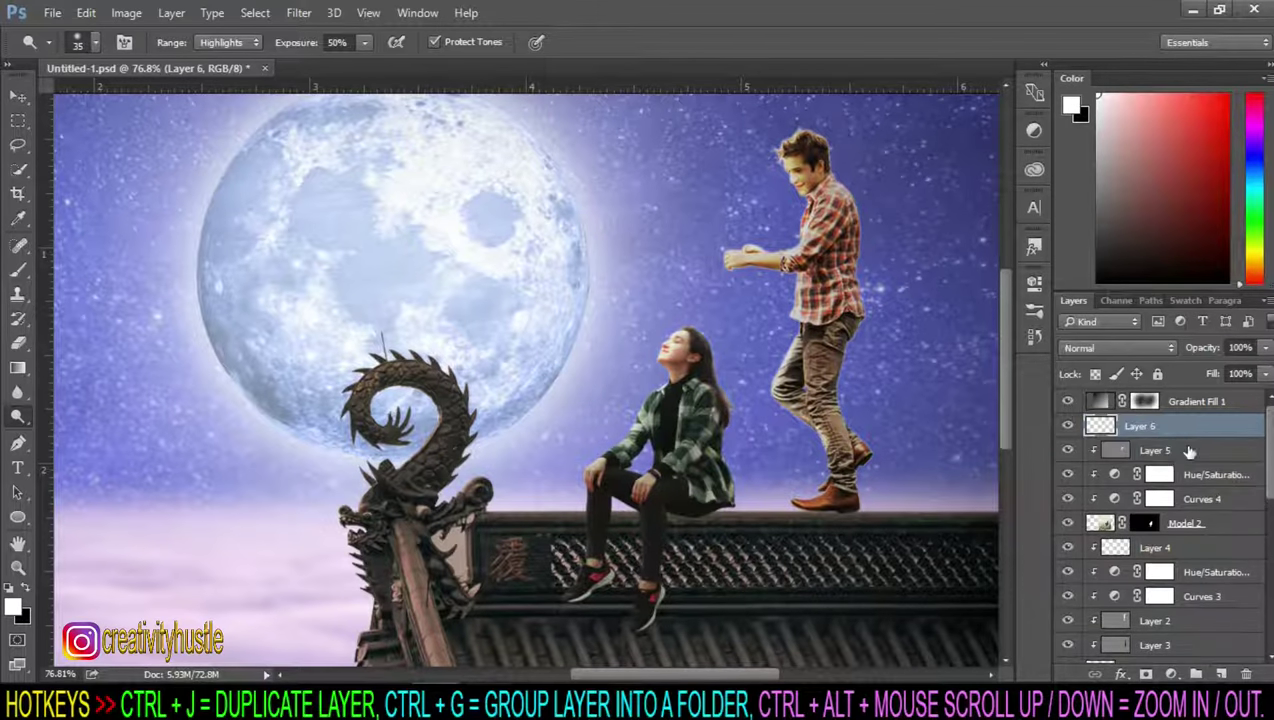
Step: Fill Layer 6 with 50% gray, set it to Overlay, and clip it to the layer below
left_click(87, 12)
left_click(208, 258)
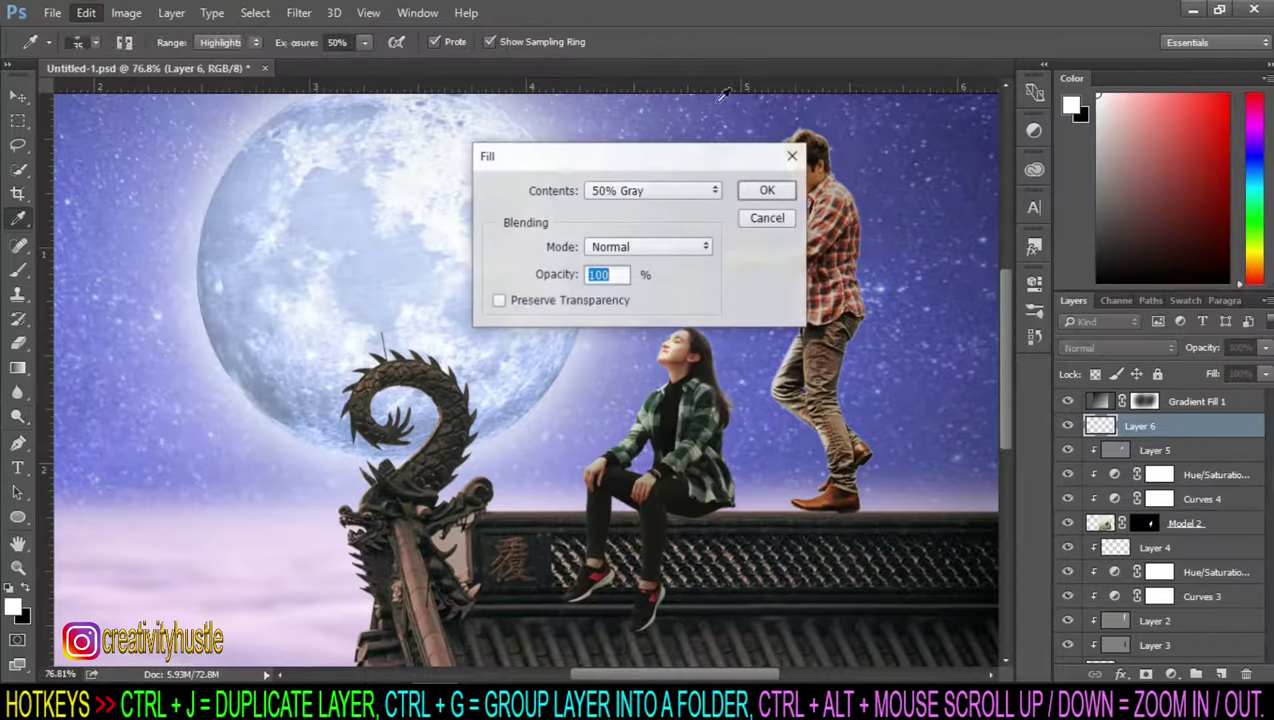
left_click(767, 190)
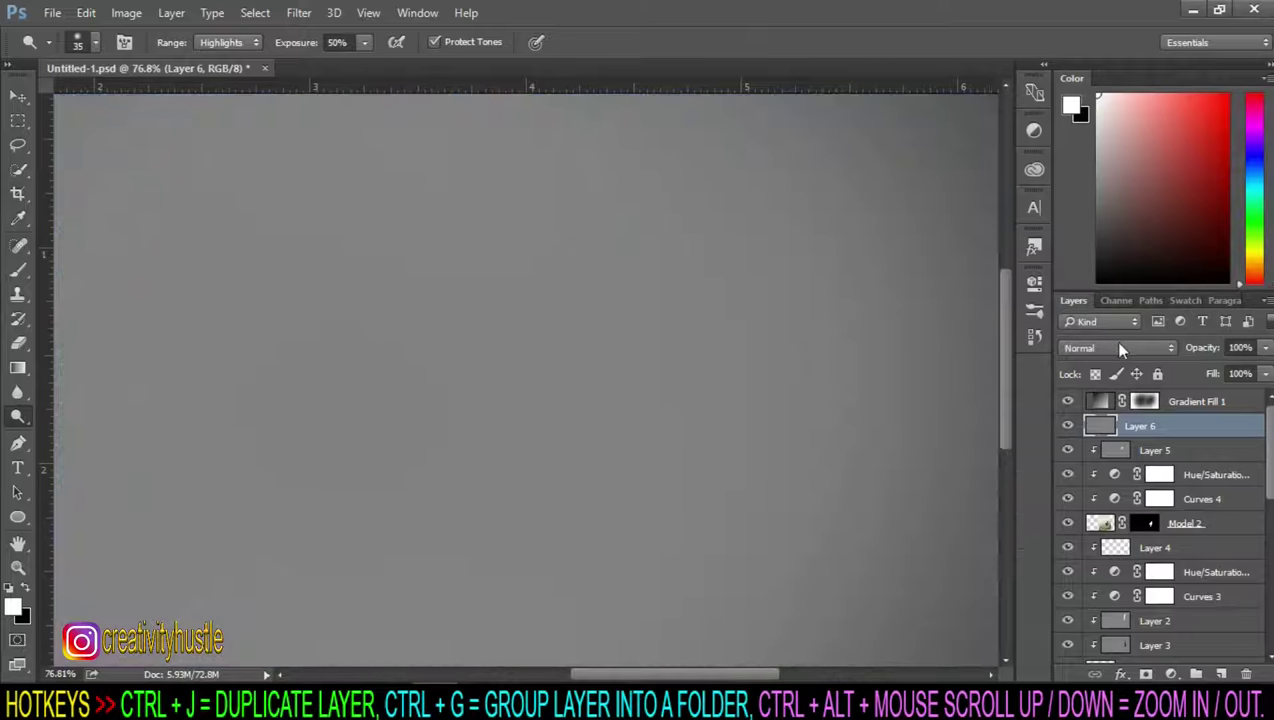
left_click(1120, 348)
left_click(1147, 529)
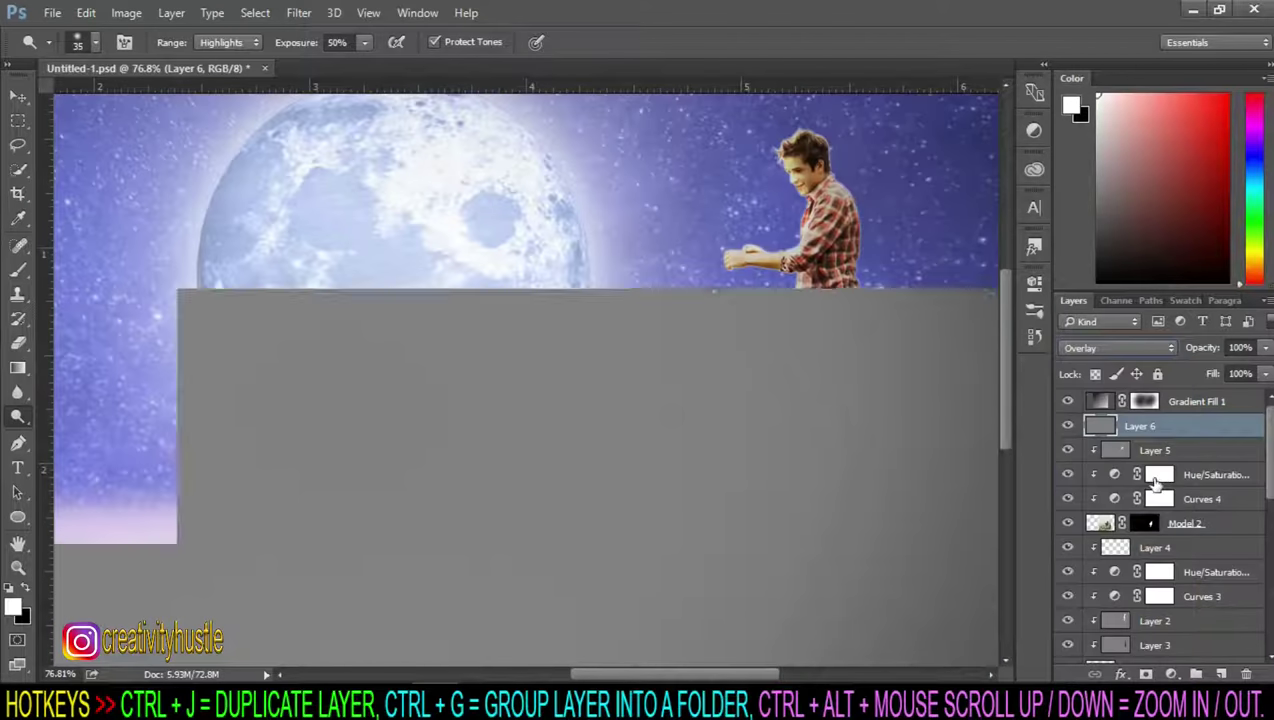
right_click(1189, 429)
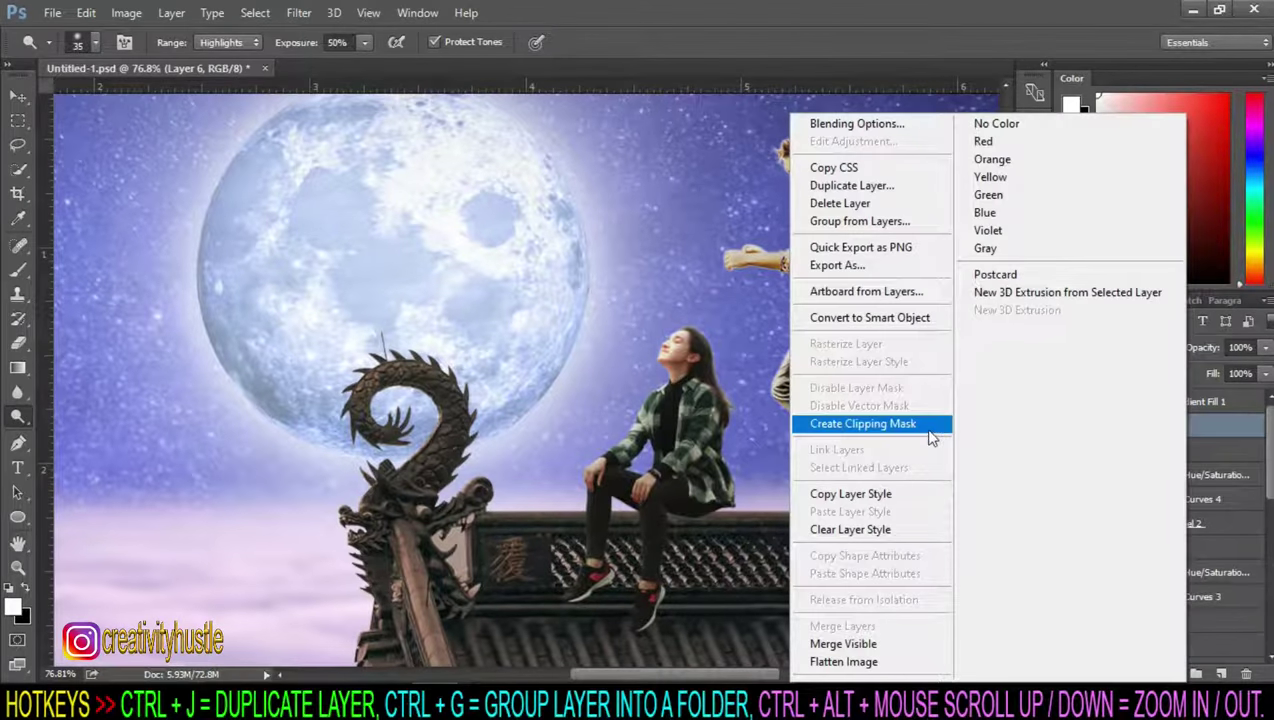
left_click(850, 432)
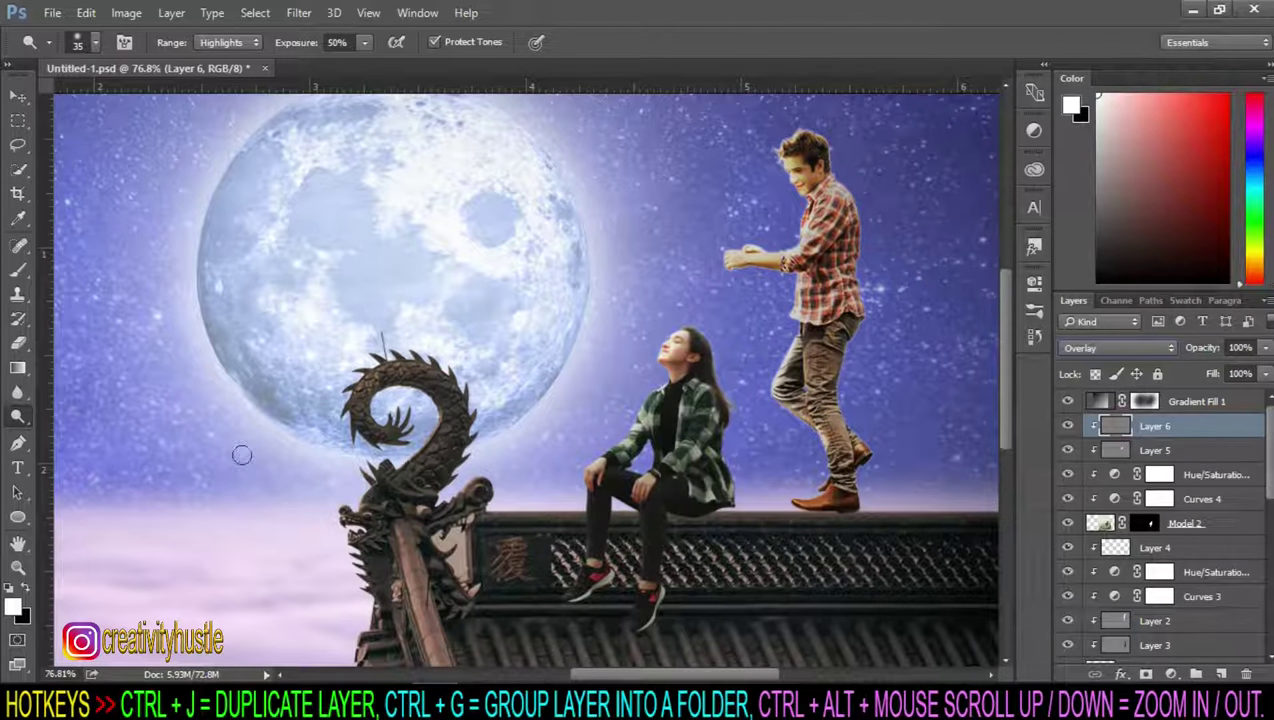
Step: Burn the right side of the girl's green jacket darker, then select Model 2
right_click(27, 418)
left_click(90, 430)
scroll(650, 556, "up", 2, "ctrl+alt")
scroll(620, 545, "up", 2, "ctrl+alt")
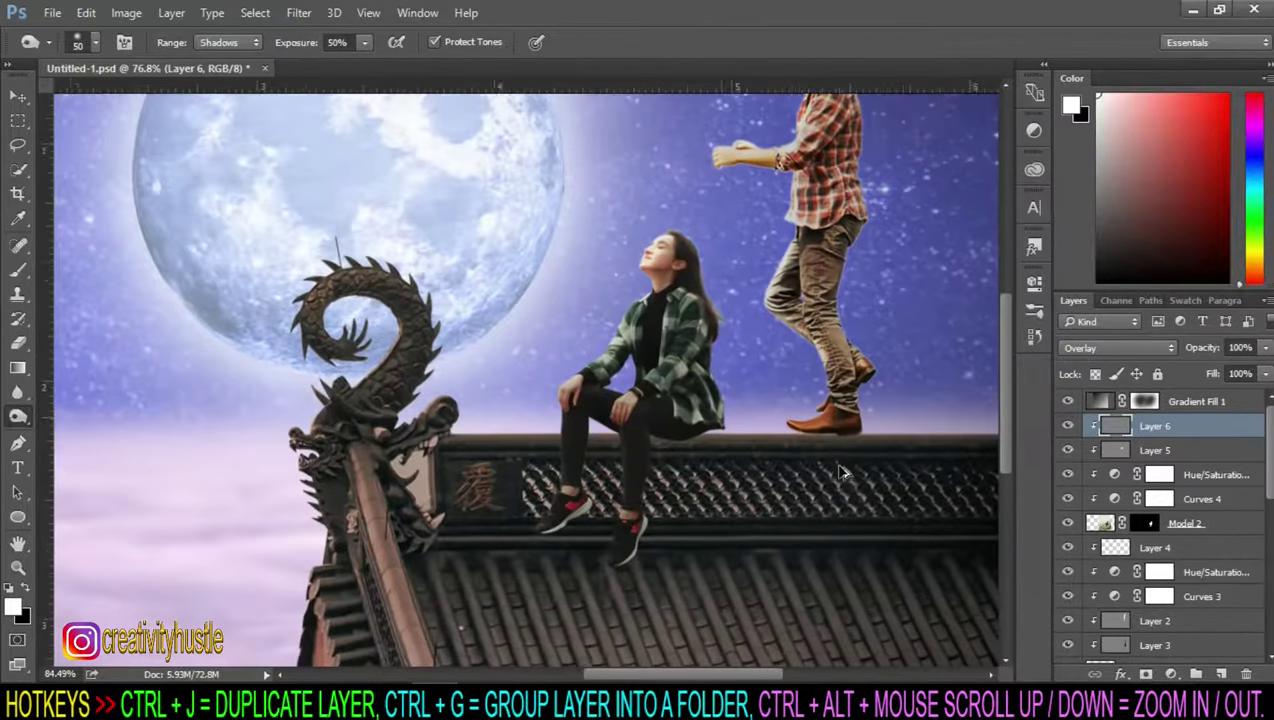
scroll(590, 535, "up", 1, "ctrl+alt")
scroll(553, 517, "up", 2, "ctrl+alt")
scroll(553, 517, "down", 2)
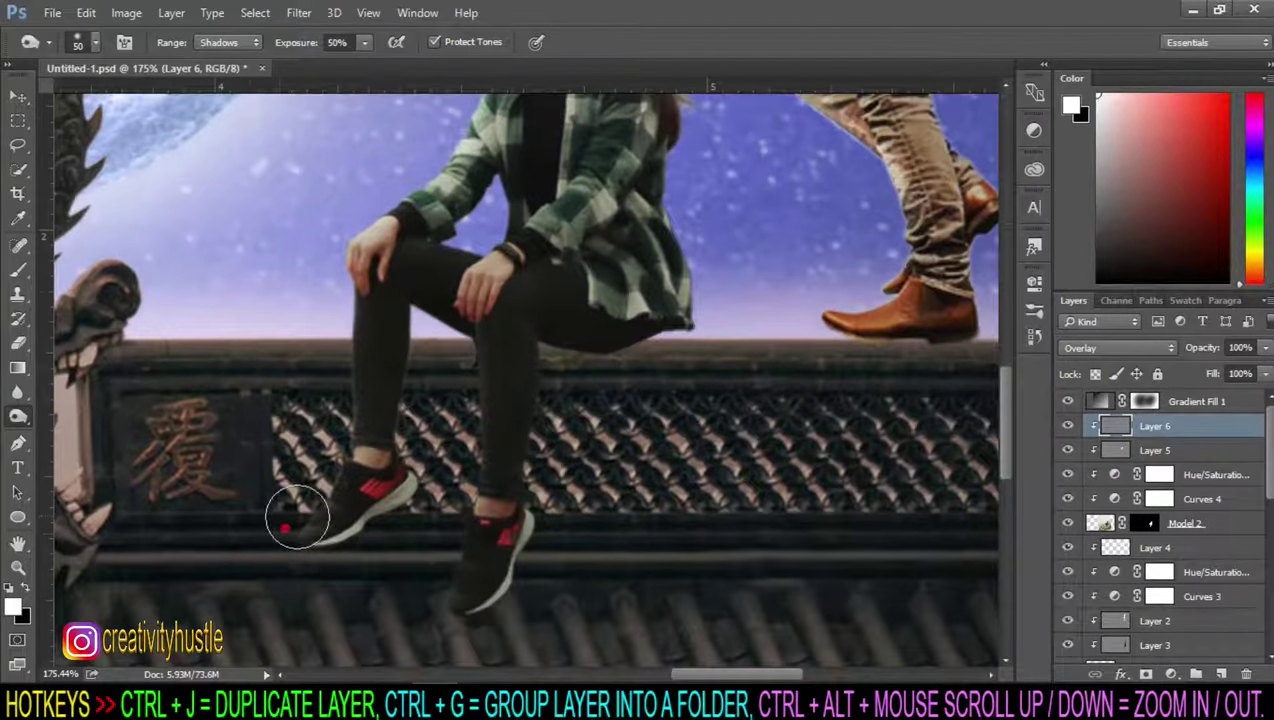
scroll(619, 225, "up", 3)
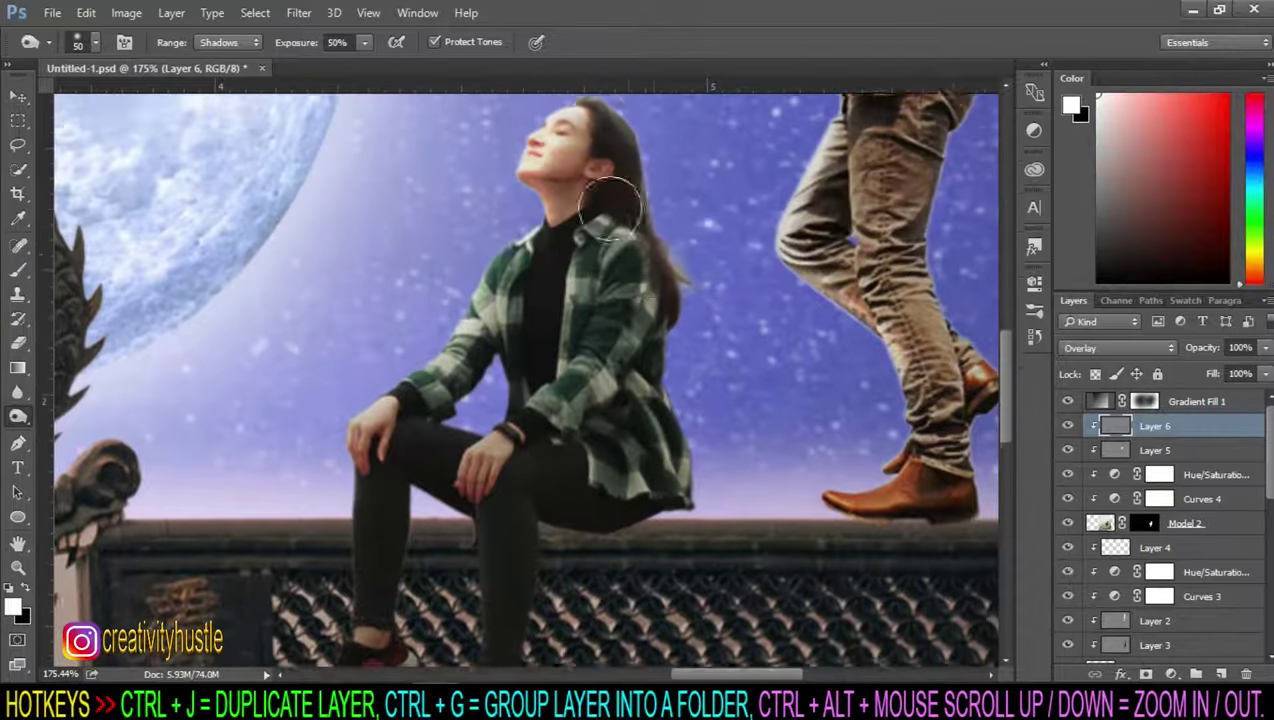
scroll(560, 300, "up", 1)
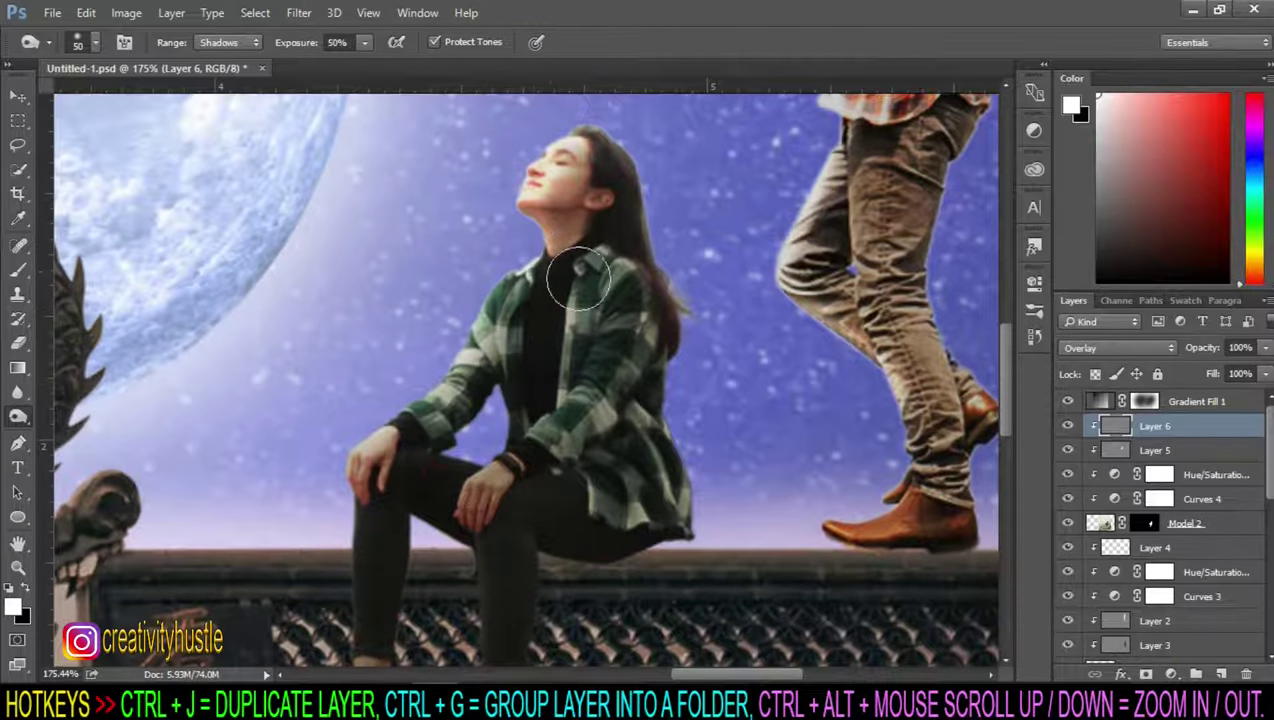
left_click_drag(640, 360, 626, 521)
scroll(570, 525, "down", 2)
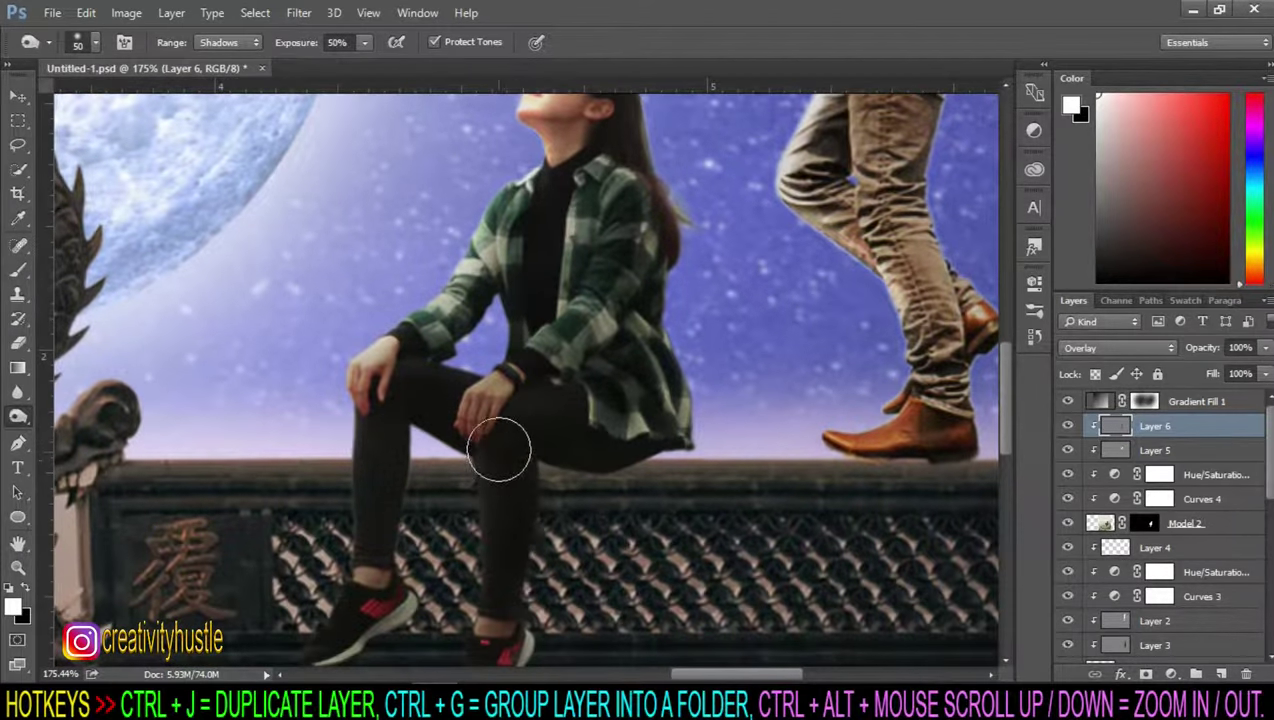
scroll(495, 480, "down", 2)
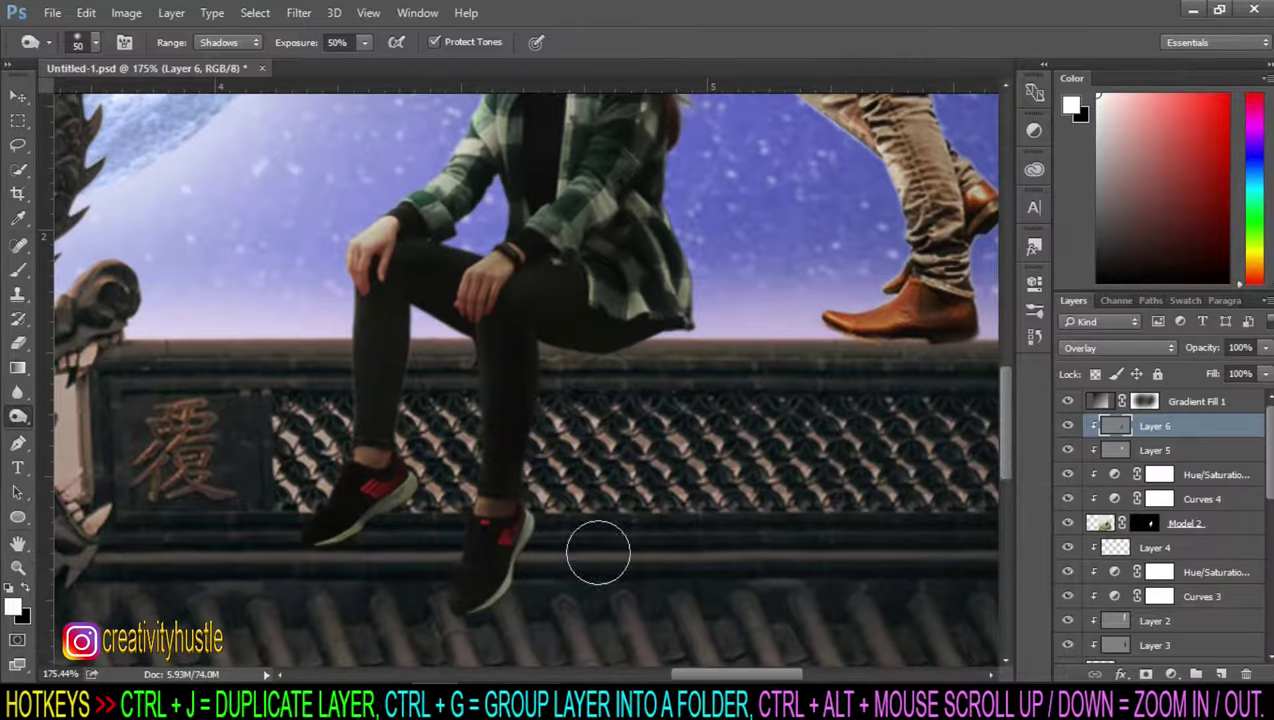
scroll(760, 400, "down", 1)
scroll(786, 360, "down", 2)
scroll(786, 360, "down", 3)
scroll(770, 370, "up", 1)
scroll(760, 375, "down", 1)
scroll(752, 382, "up", 3)
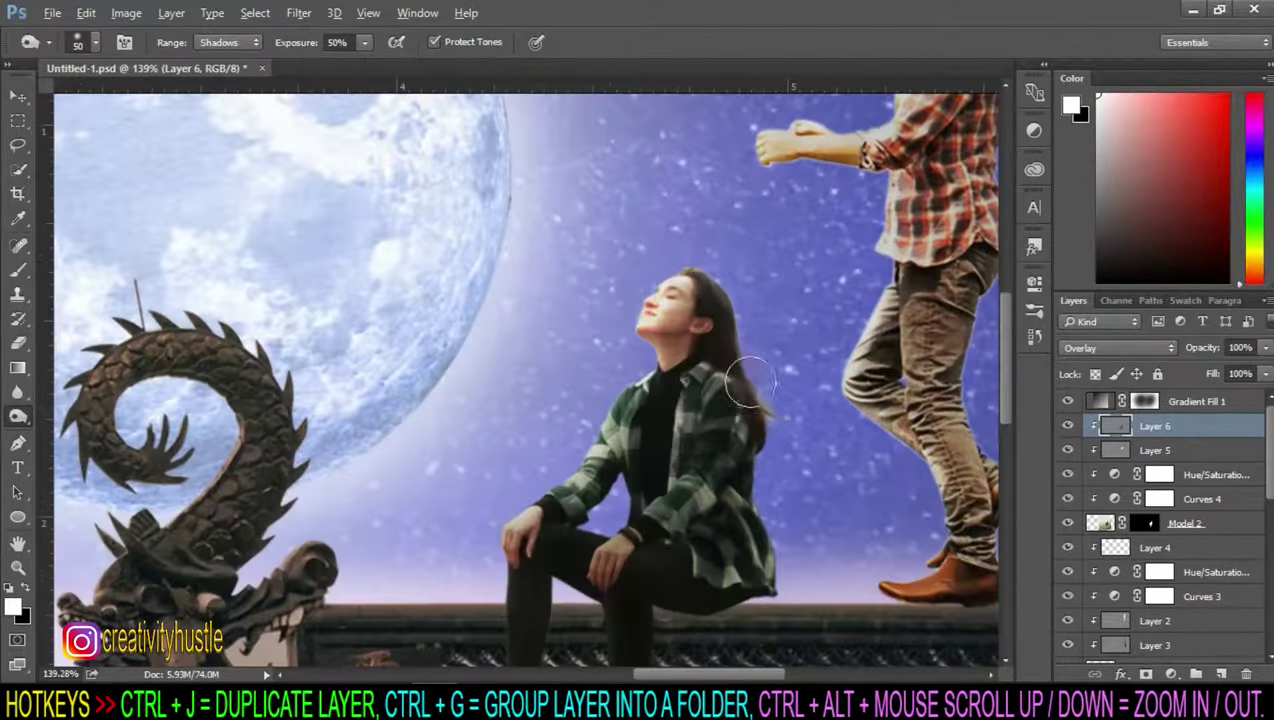
left_click(1228, 530)
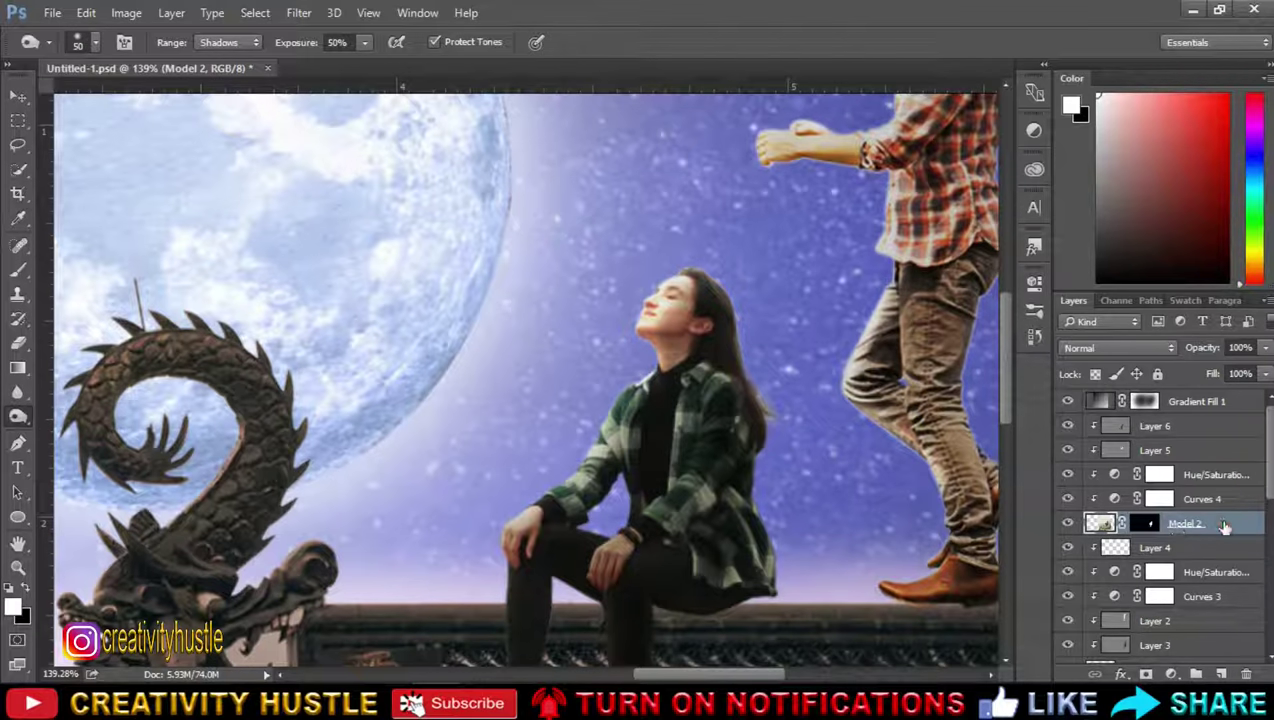
Step: Apply a Camera Raw Filter to Model 2 with Vibrance and Saturation +8 and more contrast
left_click(300, 13)
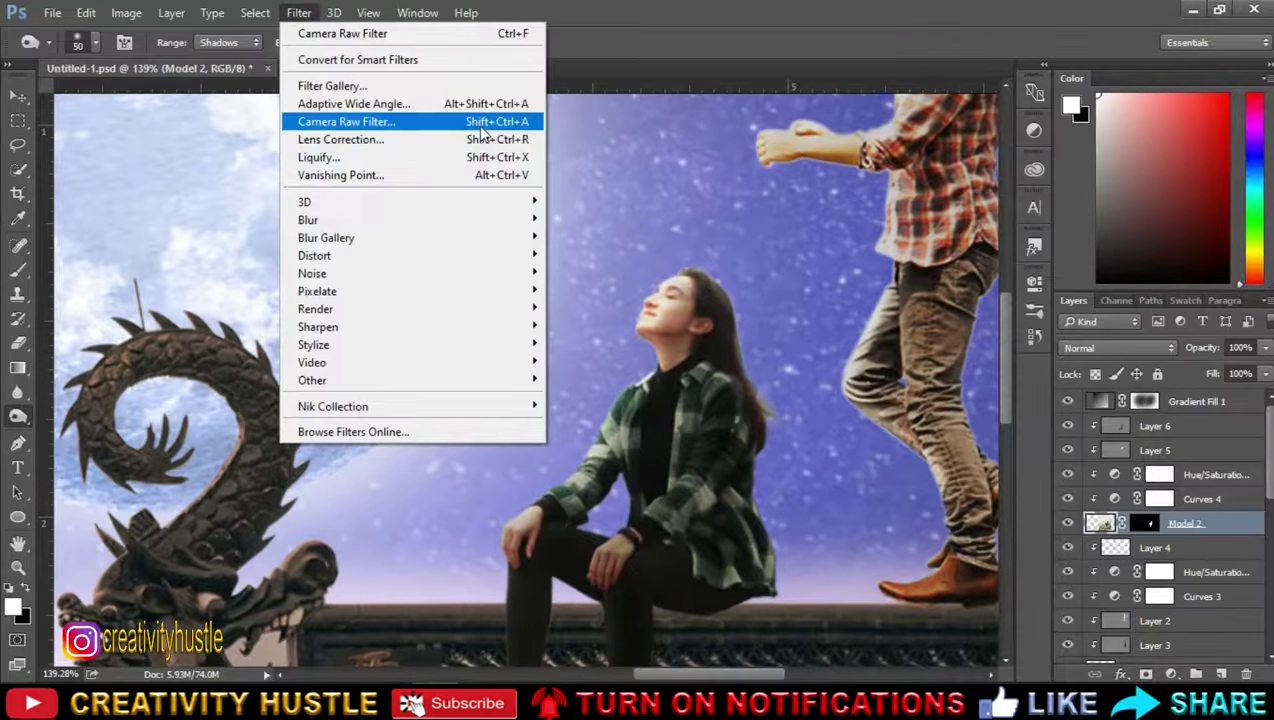
left_click(480, 125)
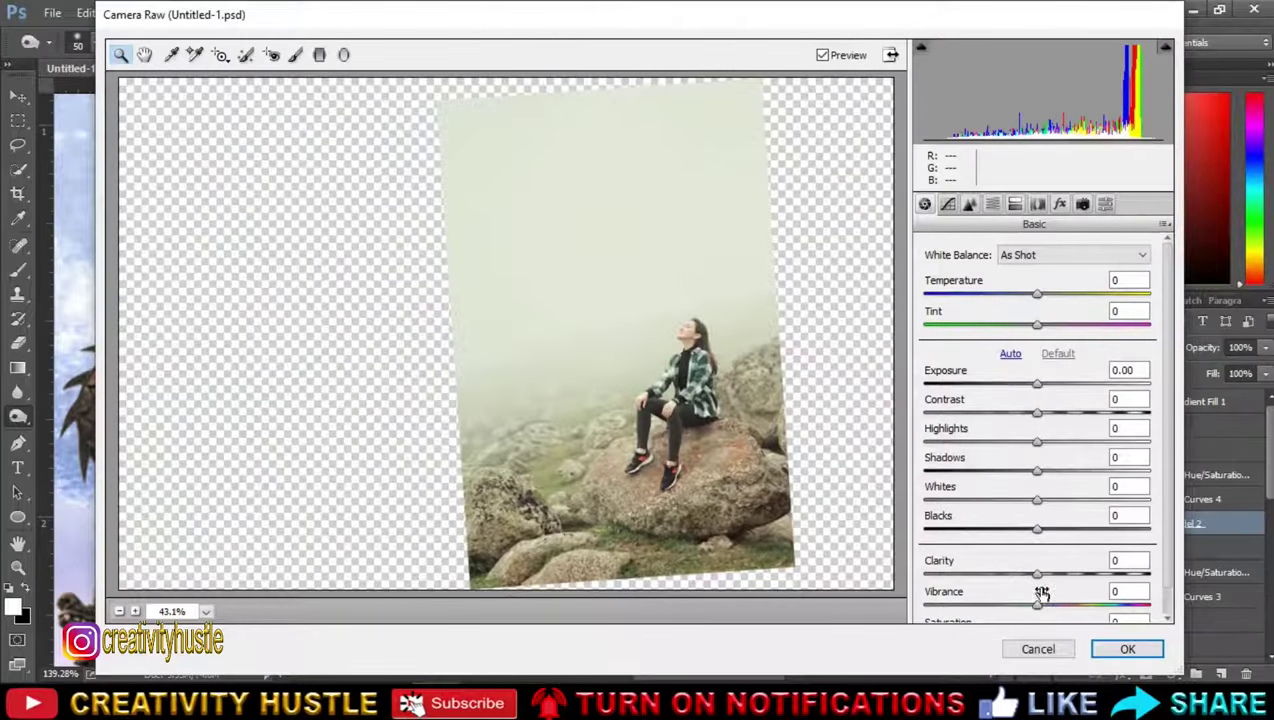
left_click_drag(1040, 612, 1047, 607)
scroll(1044, 606, "down", 1)
left_click_drag(1038, 386, 1056, 392)
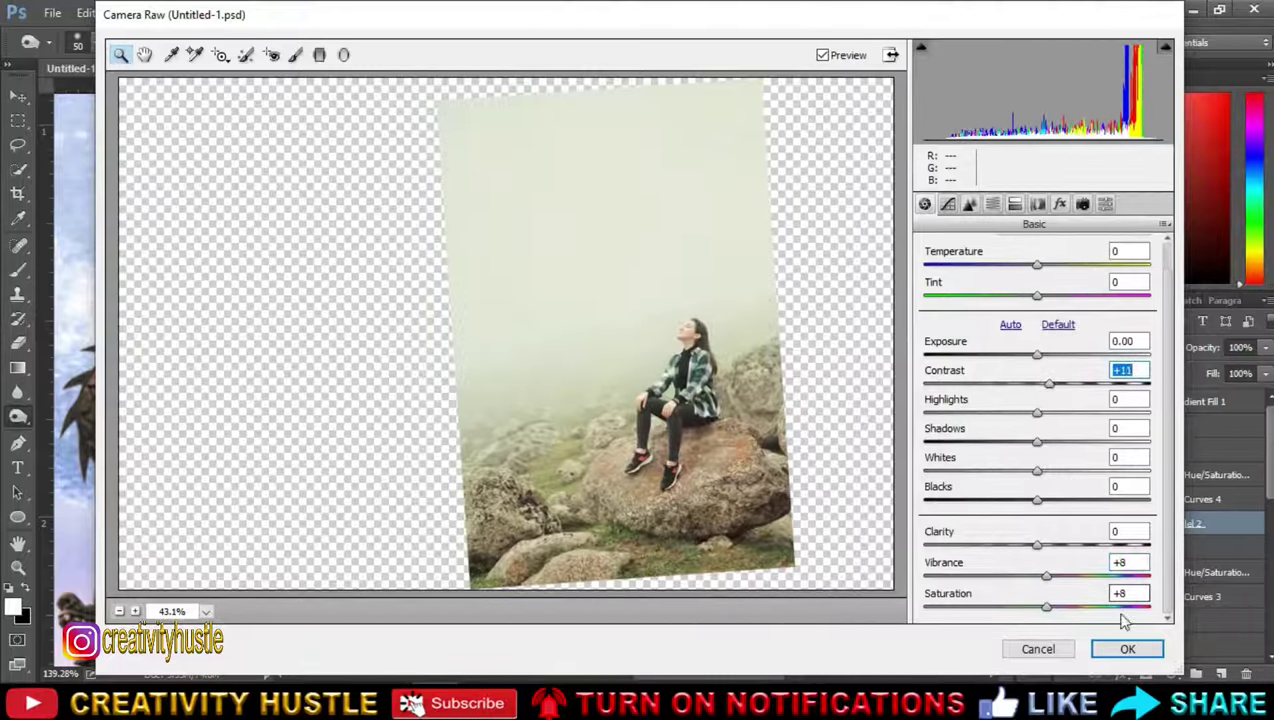
left_click(1129, 648)
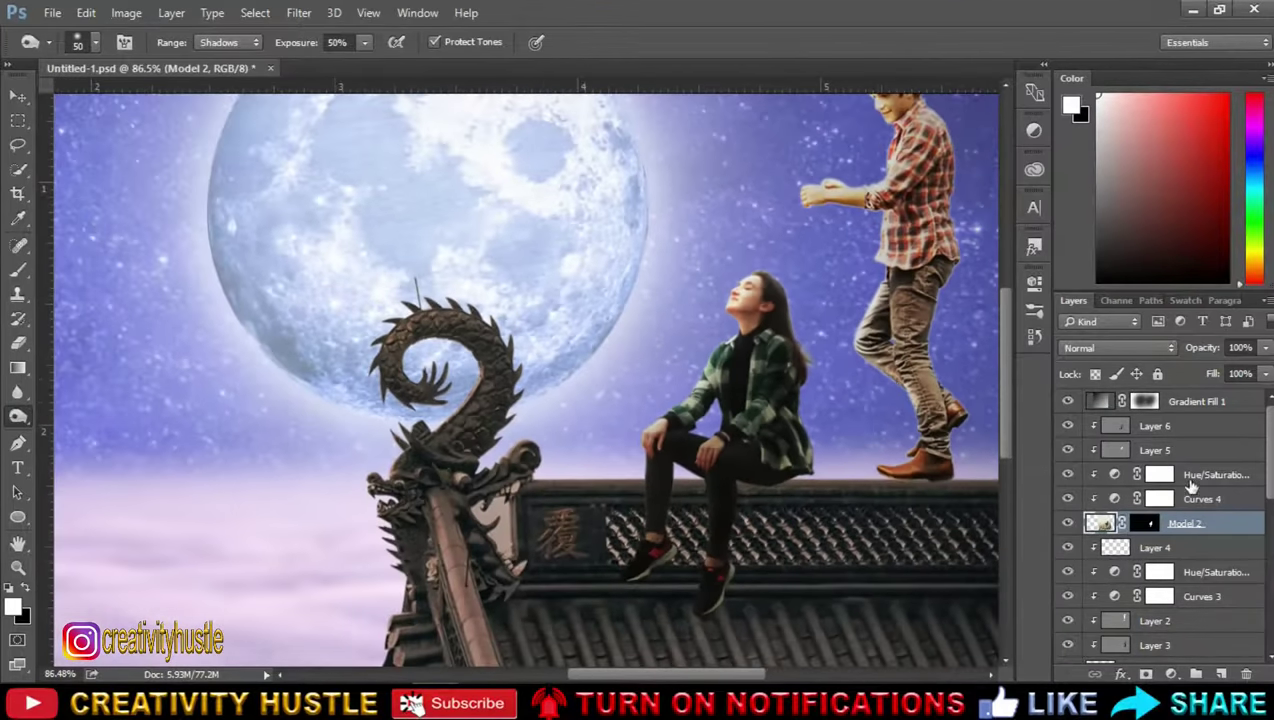
Step: Select Layer 6, then move on to Layer 5
left_click(1200, 430)
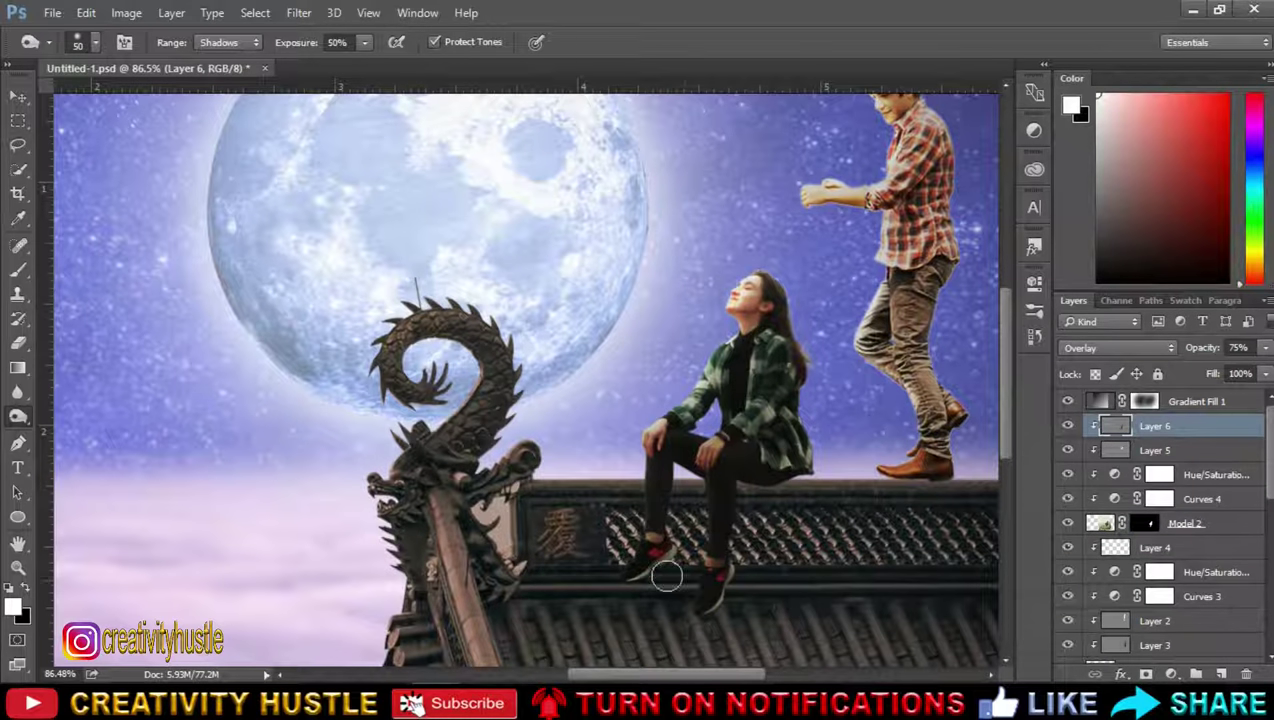
scroll(659, 470, "up", 4)
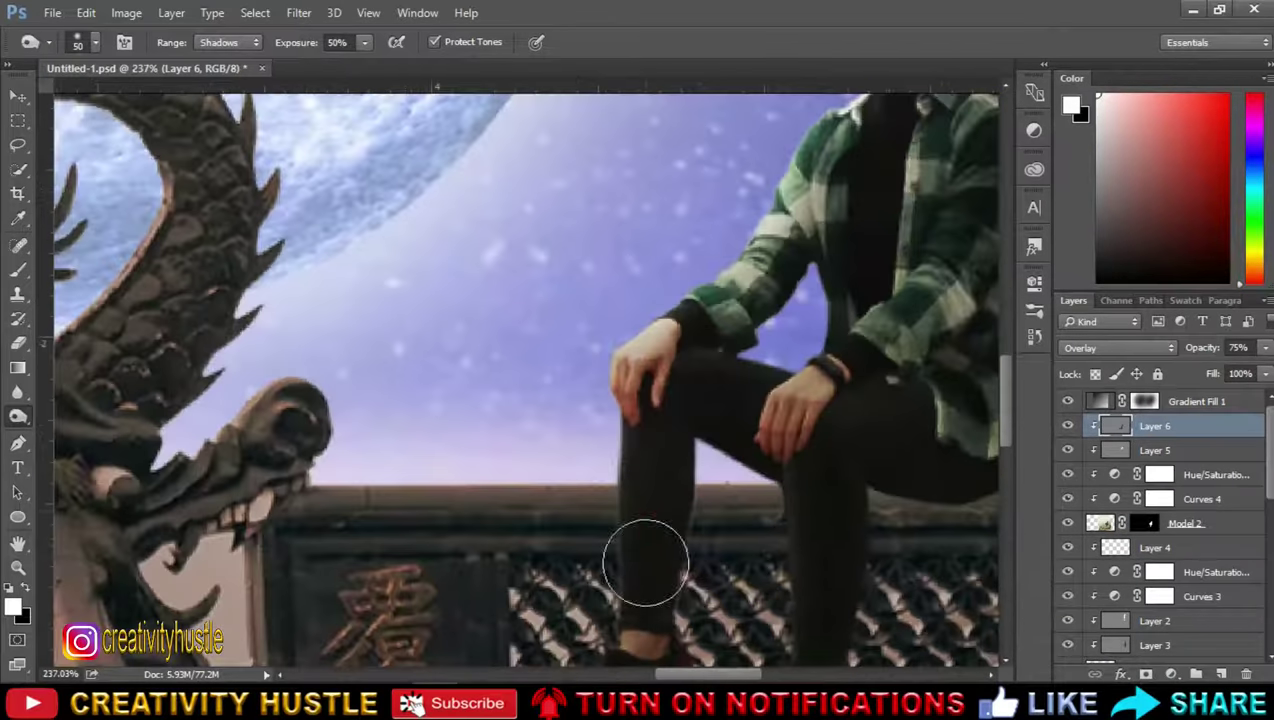
scroll(850, 463, "down", 1)
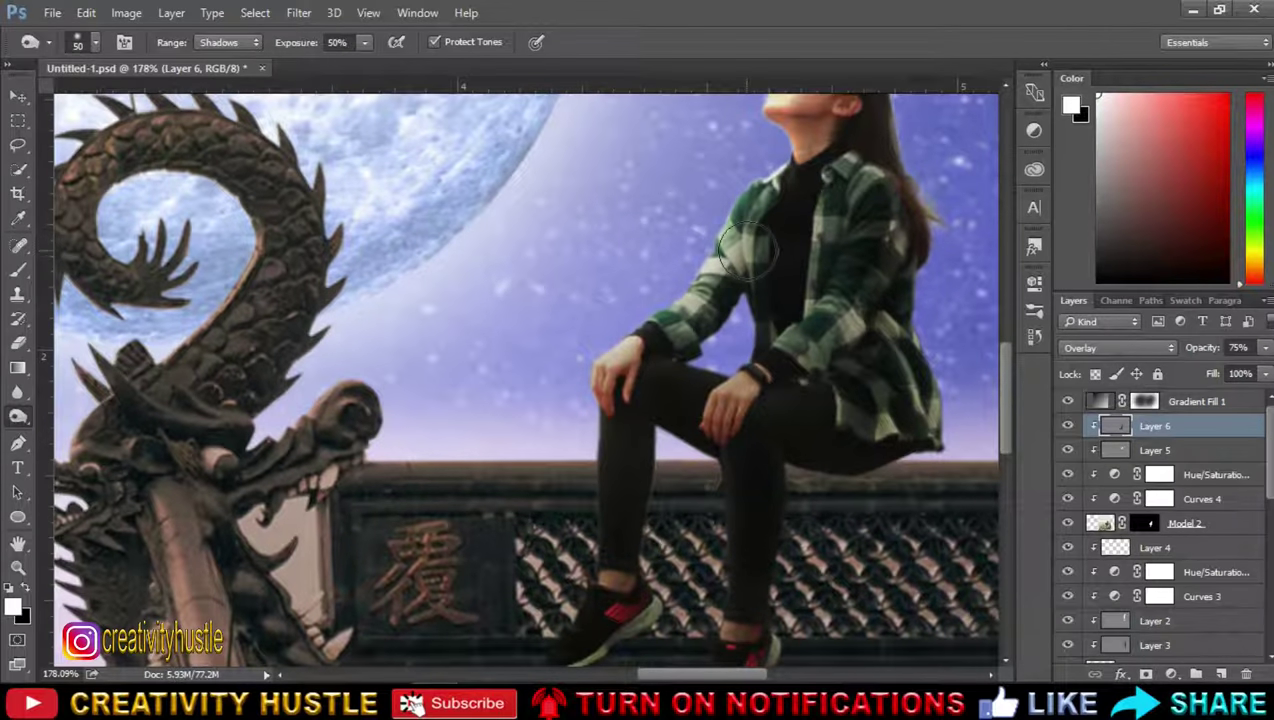
scroll(819, 415, "up", 3)
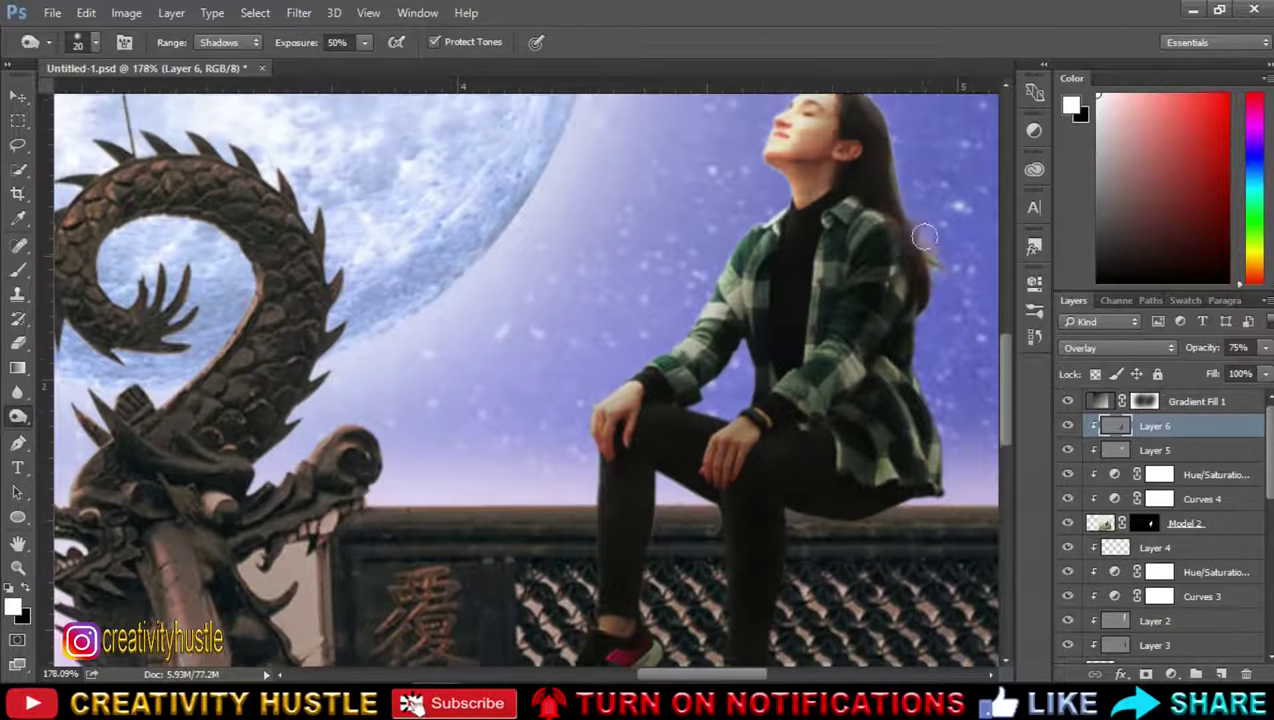
left_click(1115, 450)
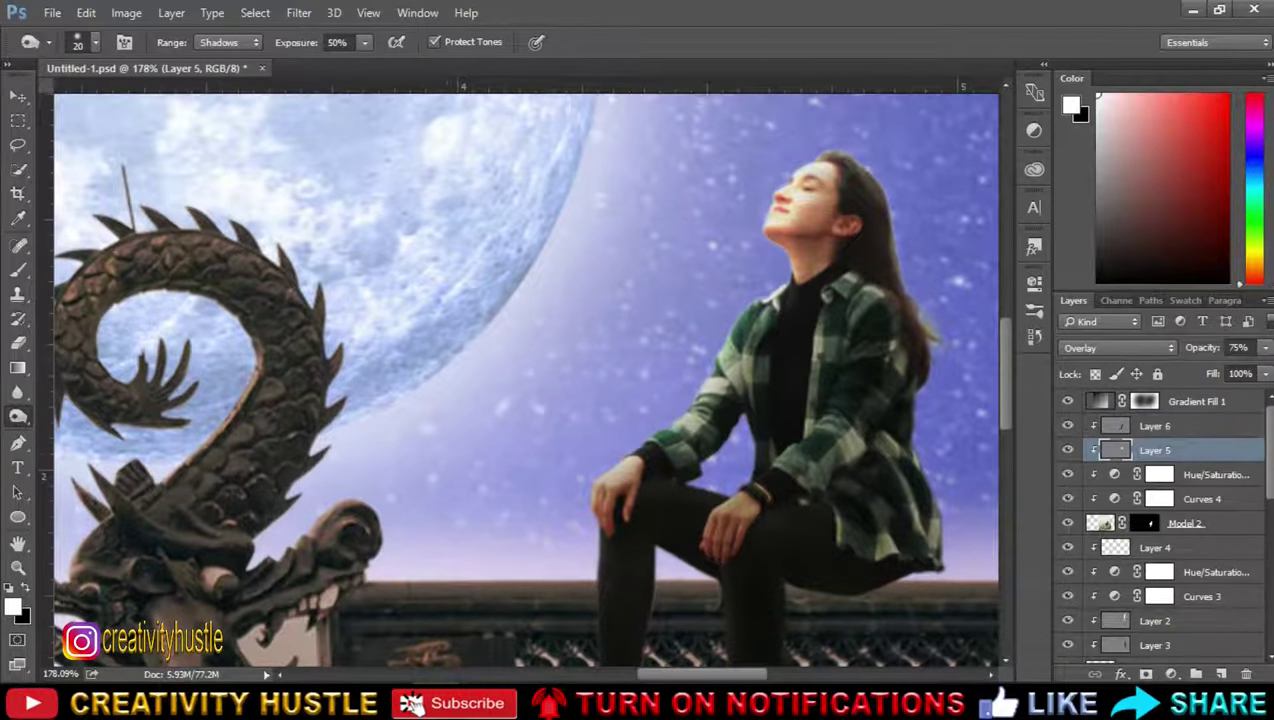
Step: Dodge the edges of the girl's hand, wrist and the right side of her hair
right_click(15, 420)
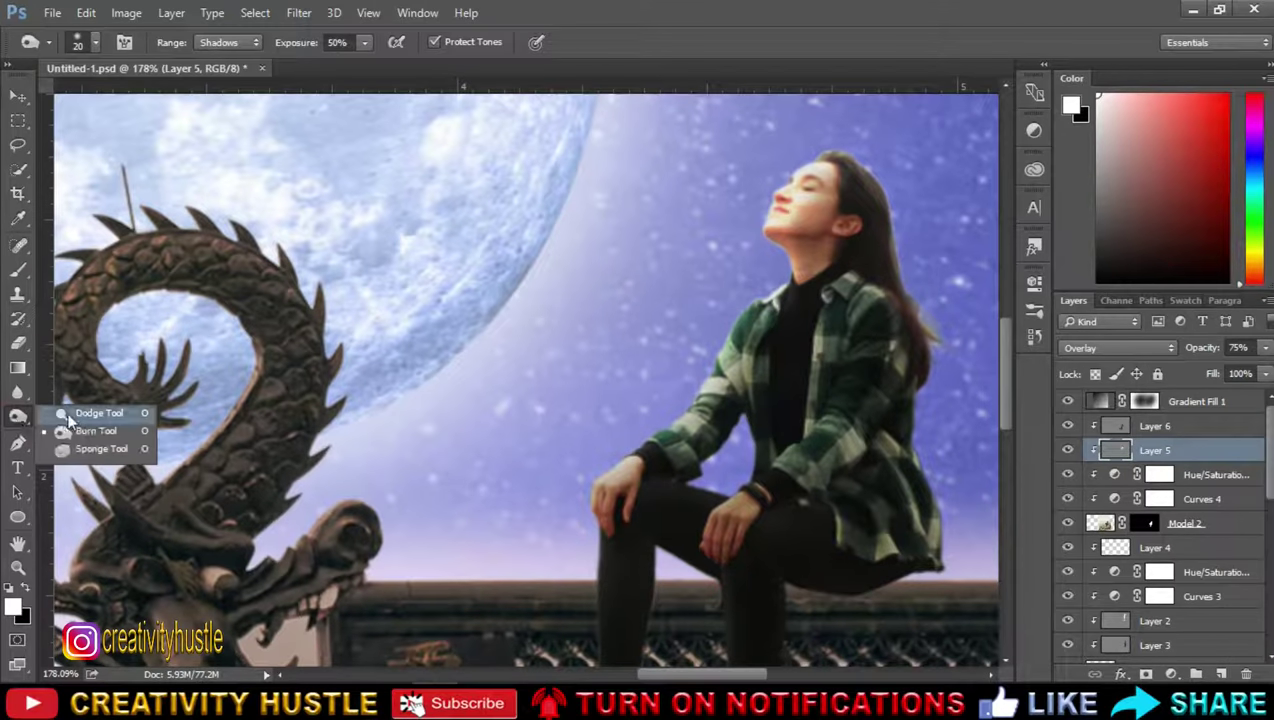
left_click(68, 416)
left_click_drag(674, 357, 614, 439)
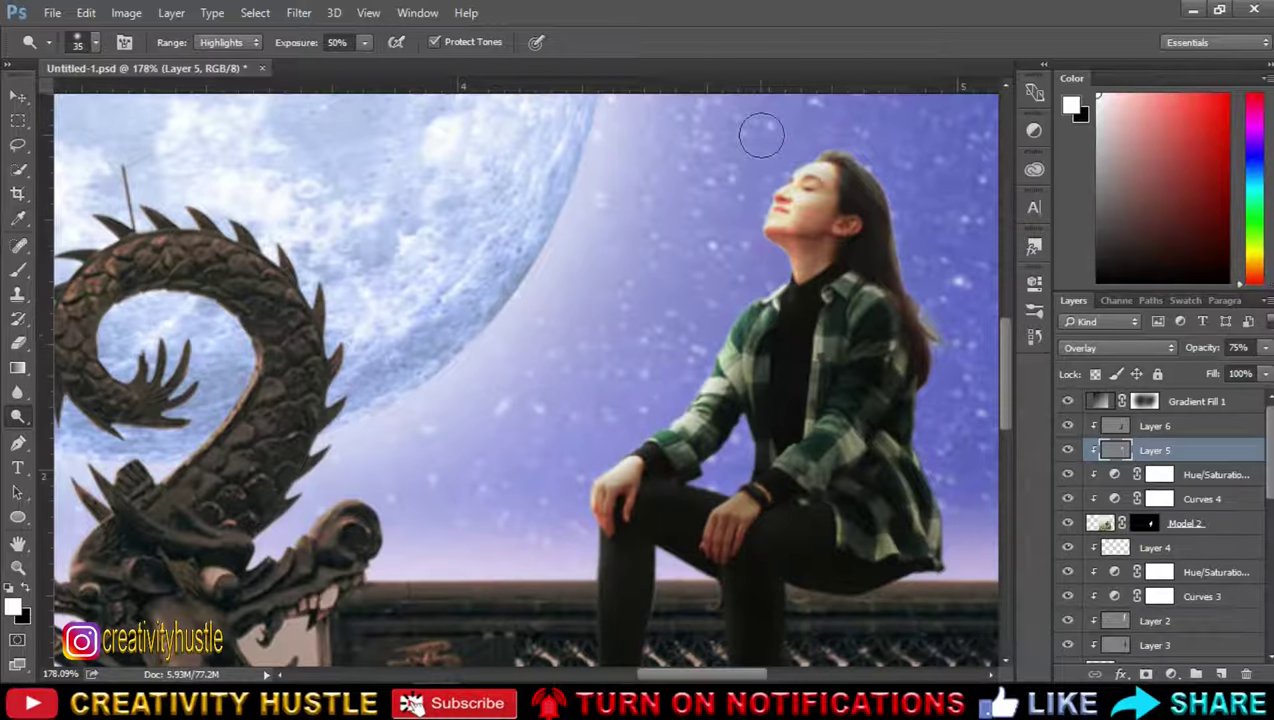
scroll(919, 267, "up", 2)
left_click_drag(916, 332, 829, 197)
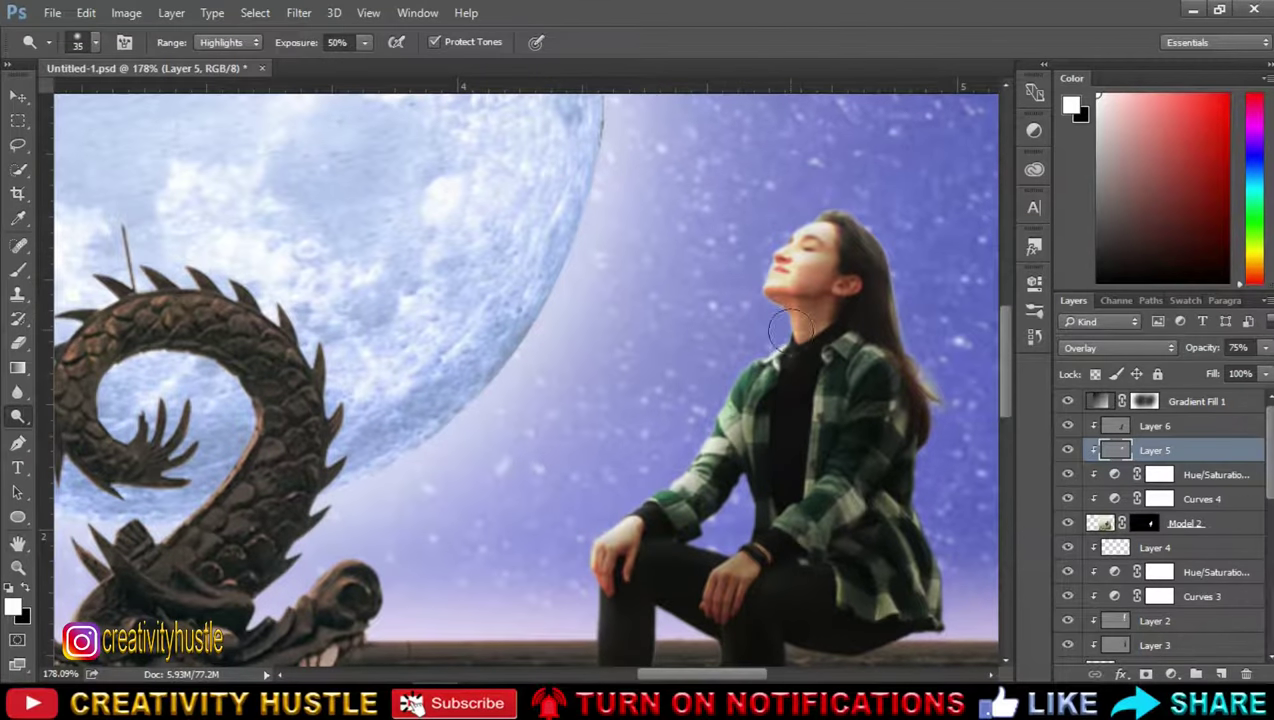
scroll(790, 328, "down", 5)
scroll(867, 321, "up", 4)
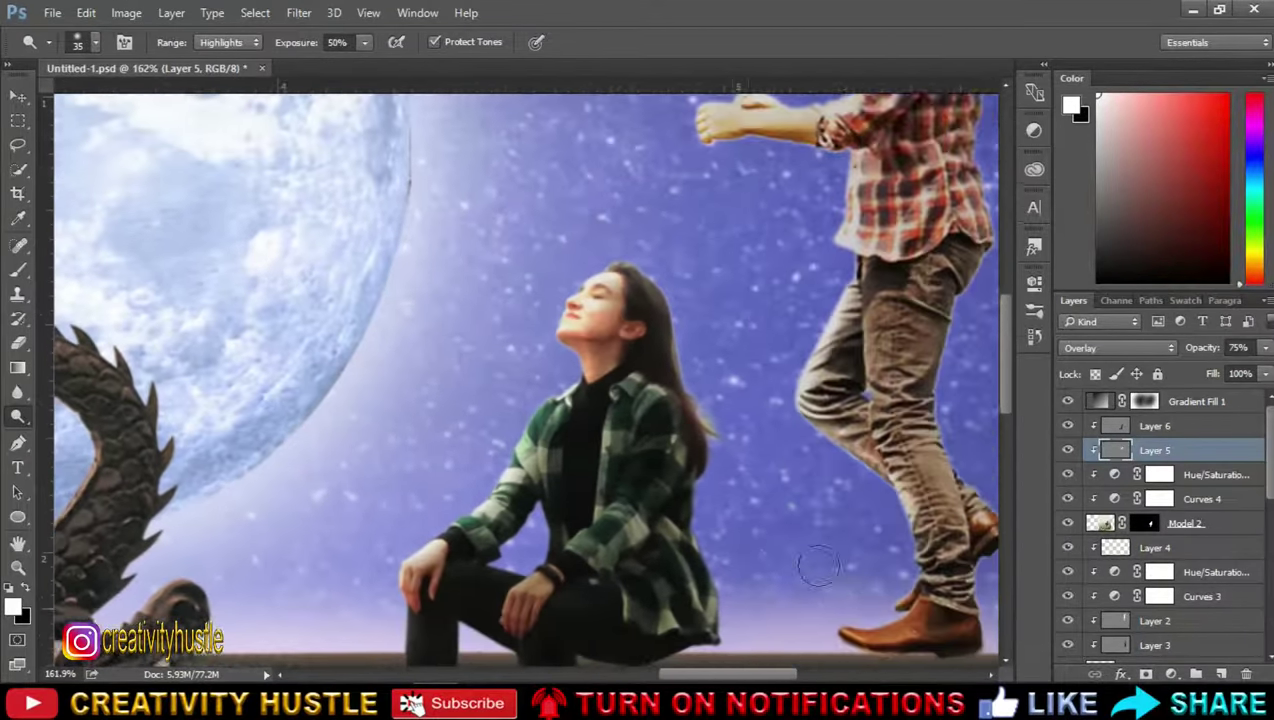
scroll(818, 566, "down", 2)
scroll(756, 492, "down", 2)
scroll(900, 560, "up", 1)
scroll(958, 566, "up", 1)
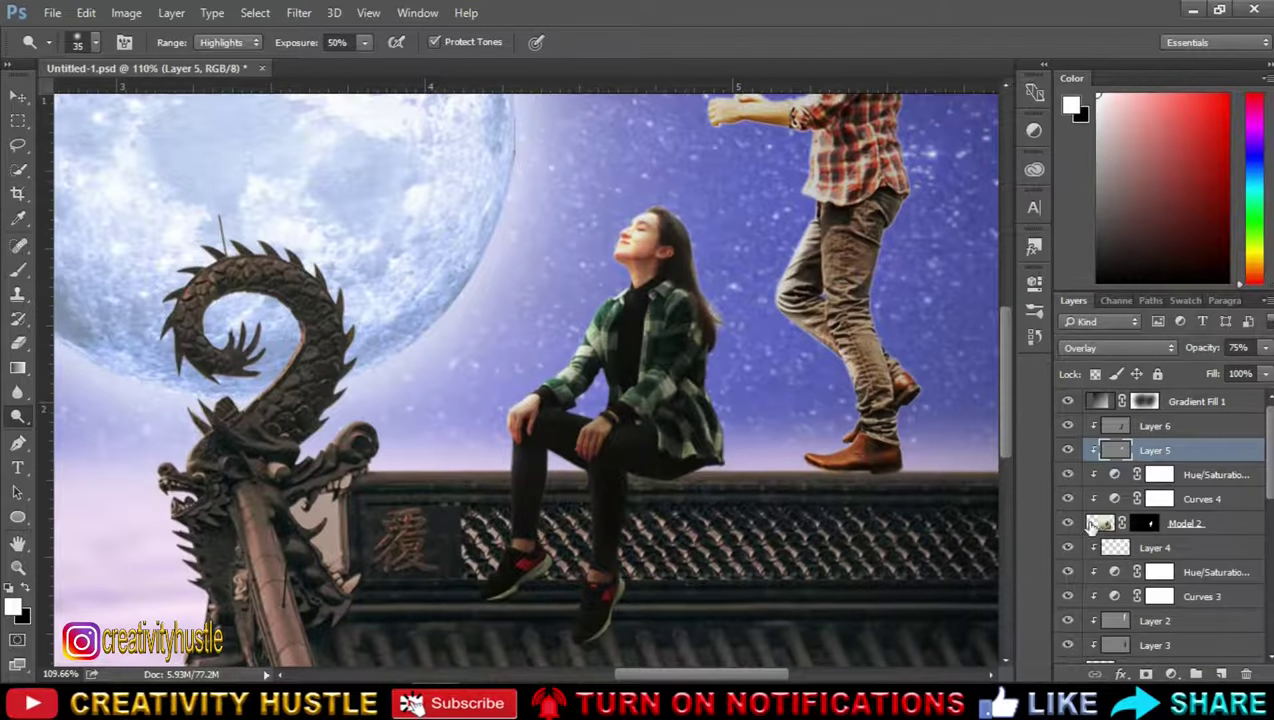
scroll(950, 360, "down", 2)
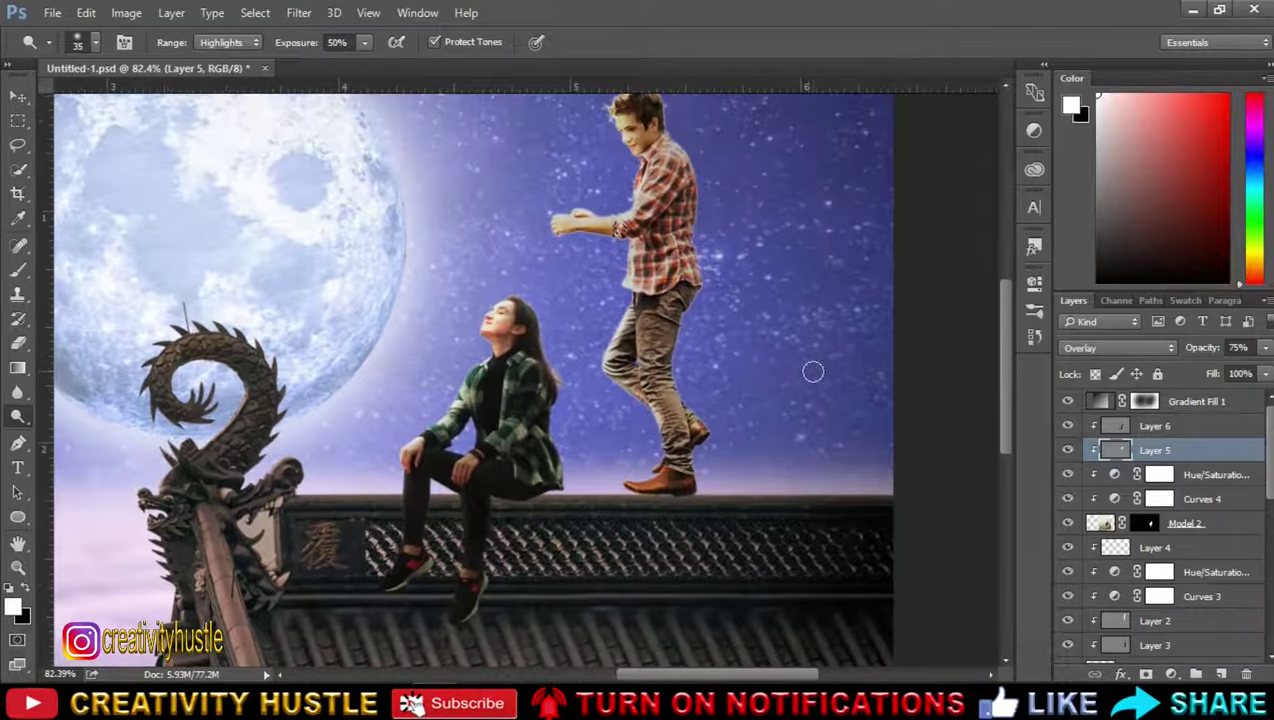
Step: Set Layer 5's opacity to 50% and select the Model 2 layer
type("0")
scroll(718, 222, "up", 1)
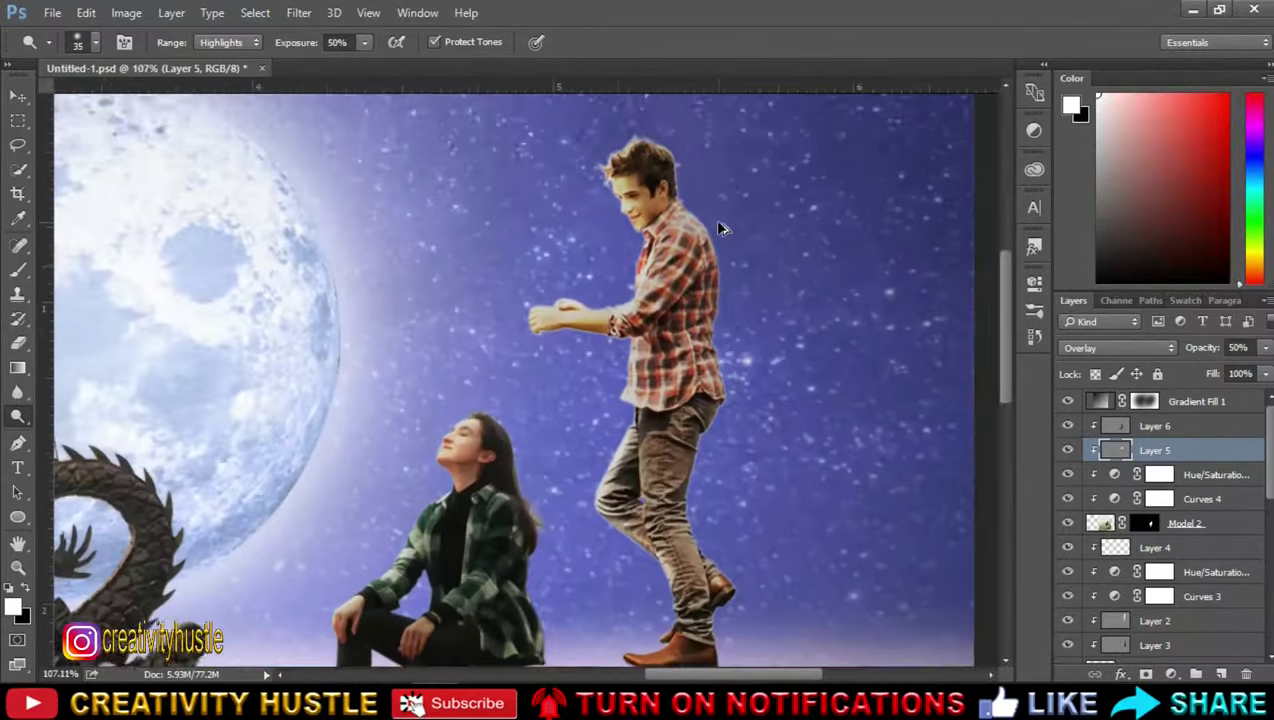
scroll(718, 222, "down", 1)
scroll(718, 222, "down", 2)
scroll(833, 361, "down", 1)
scroll(835, 366, "up", 2)
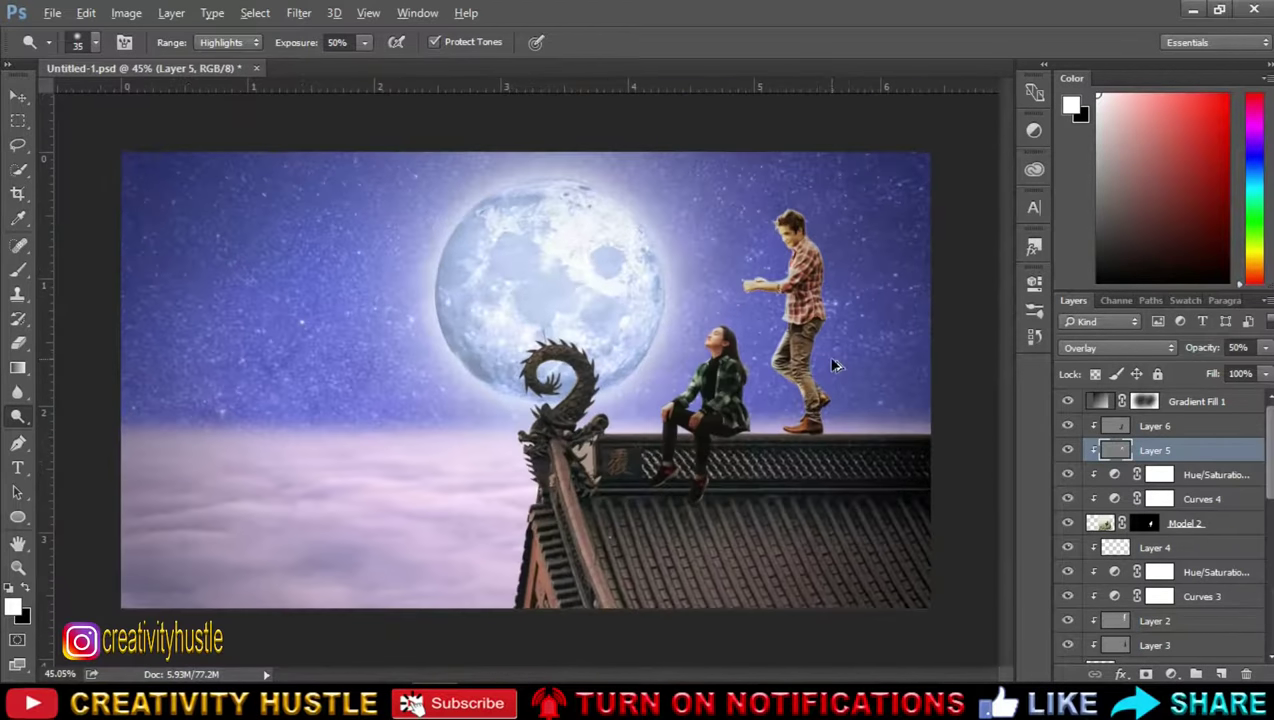
left_click(1185, 524)
scroll(1235, 510, "down", 2)
Step: Camera Raw the Roof layer: Exposure -0.55, Clarity +9, Vibrance and Saturation +10
scroll(1235, 515, "down", 3)
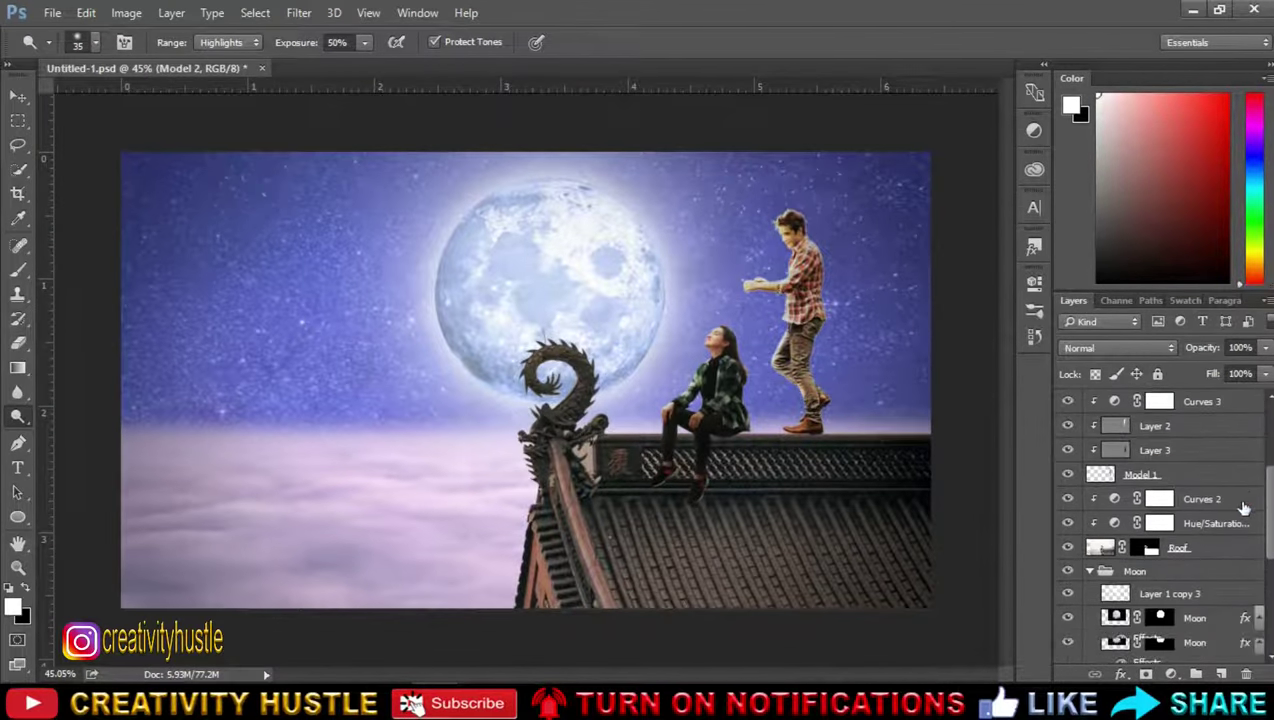
scroll(1228, 525, "down", 3)
left_click(1228, 527)
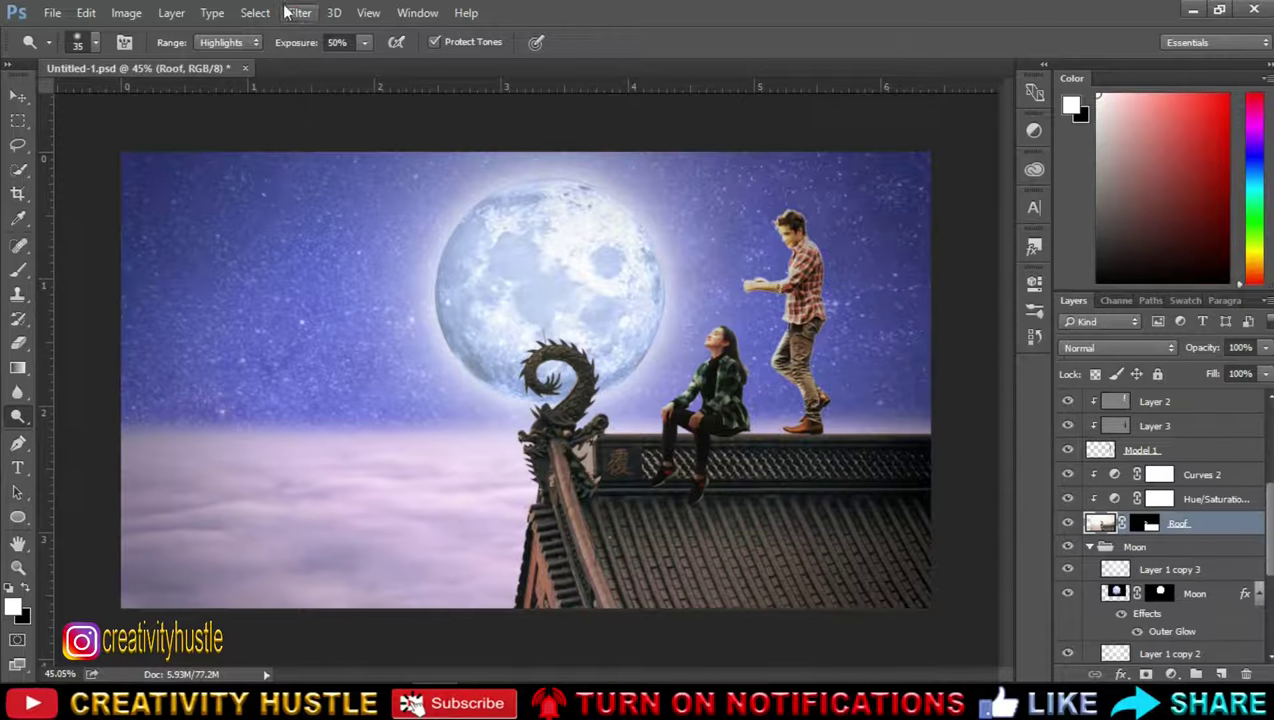
left_click(298, 12)
left_click(380, 122)
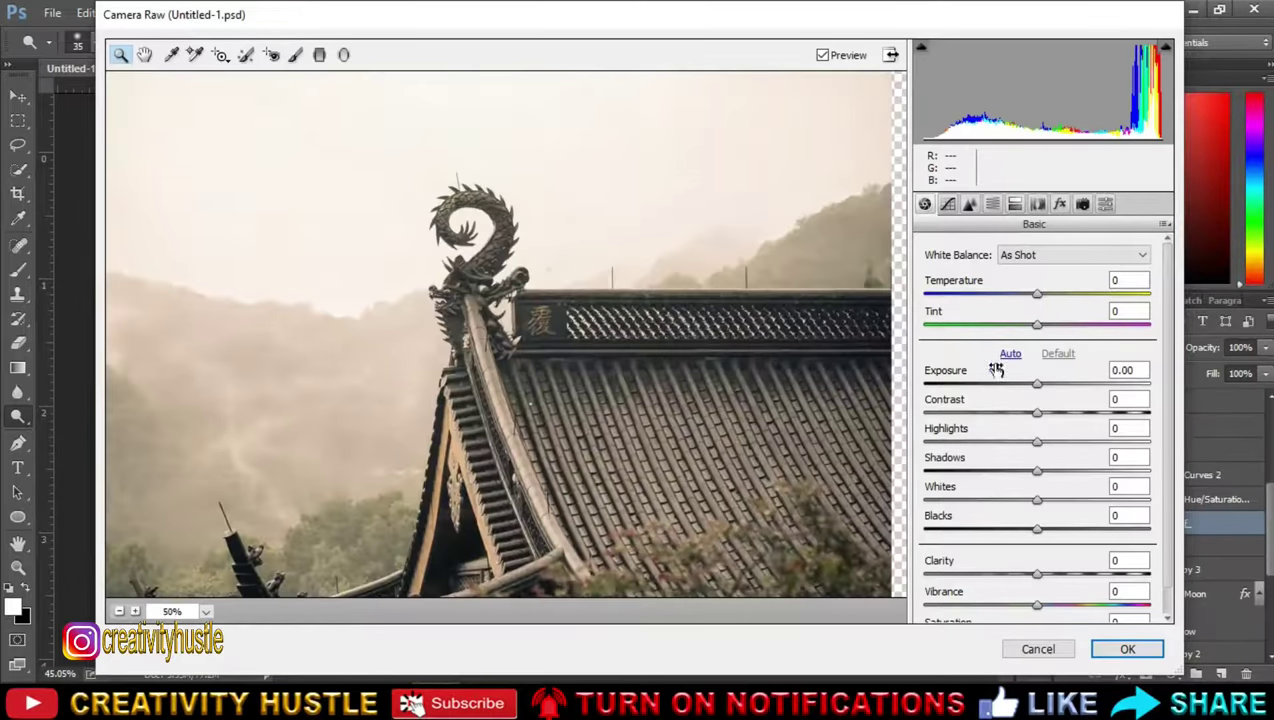
left_click_drag(1037, 384, 1030, 388)
scroll(1030, 400, "down", 1)
left_click_drag(1037, 544, 1047, 544)
mouse_move(1037, 575)
left_mouse_down()
mouse_move(1048, 575)
mouse_move(1048, 606)
left_mouse_up()
left_click_drag(1026, 355, 1045, 387)
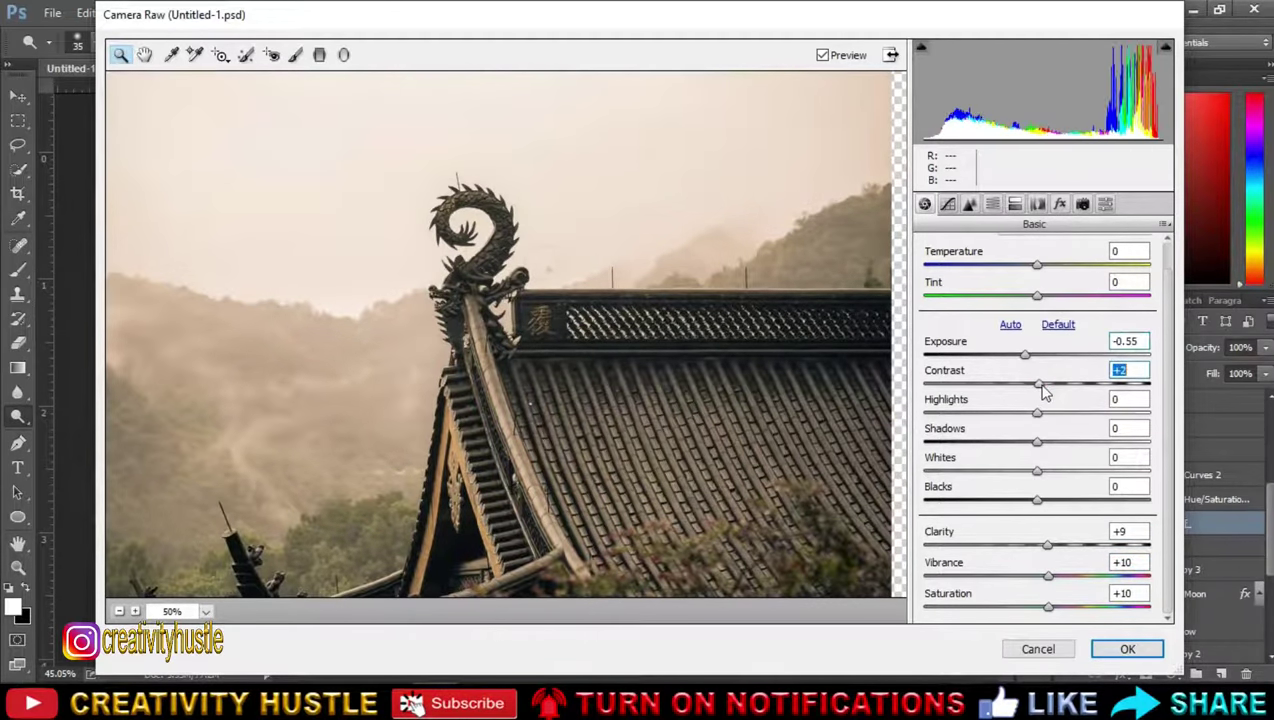
left_click(1128, 650)
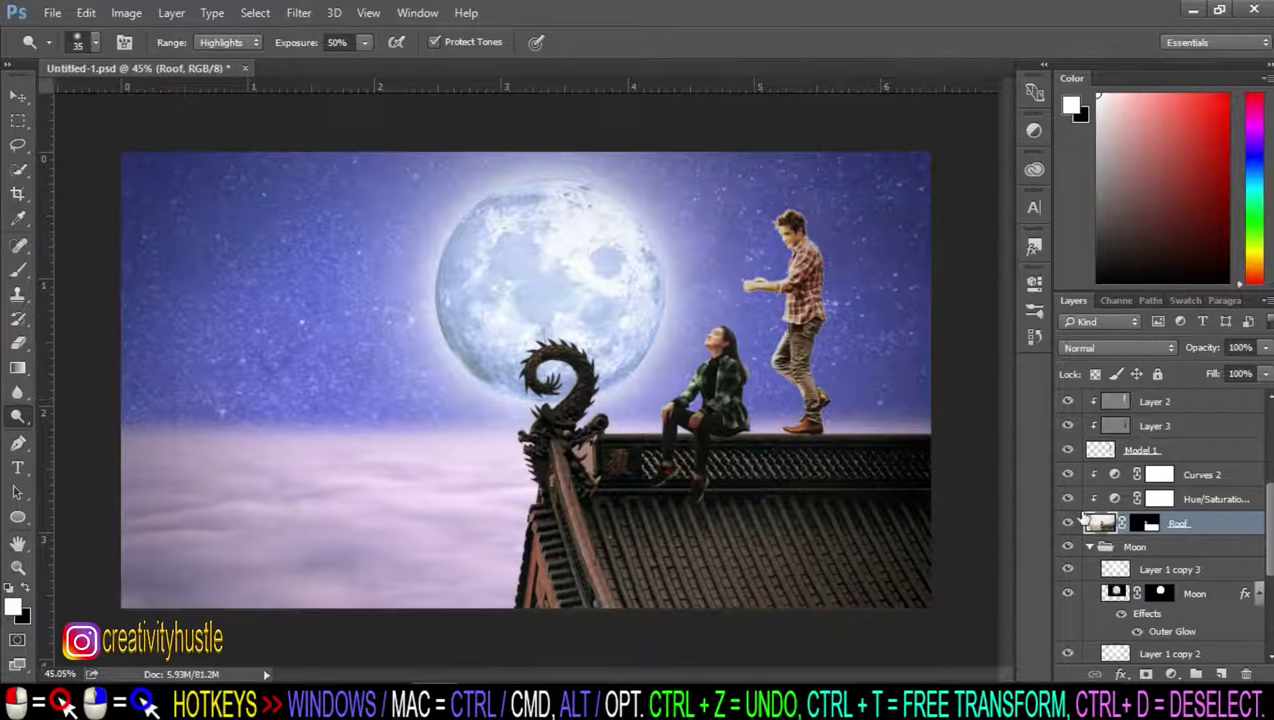
Step: Transform the Moon group, glow included, about 107 px left toward the dragon ornament
scroll(812, 478, "up", 3)
scroll(830, 440, "down", 4)
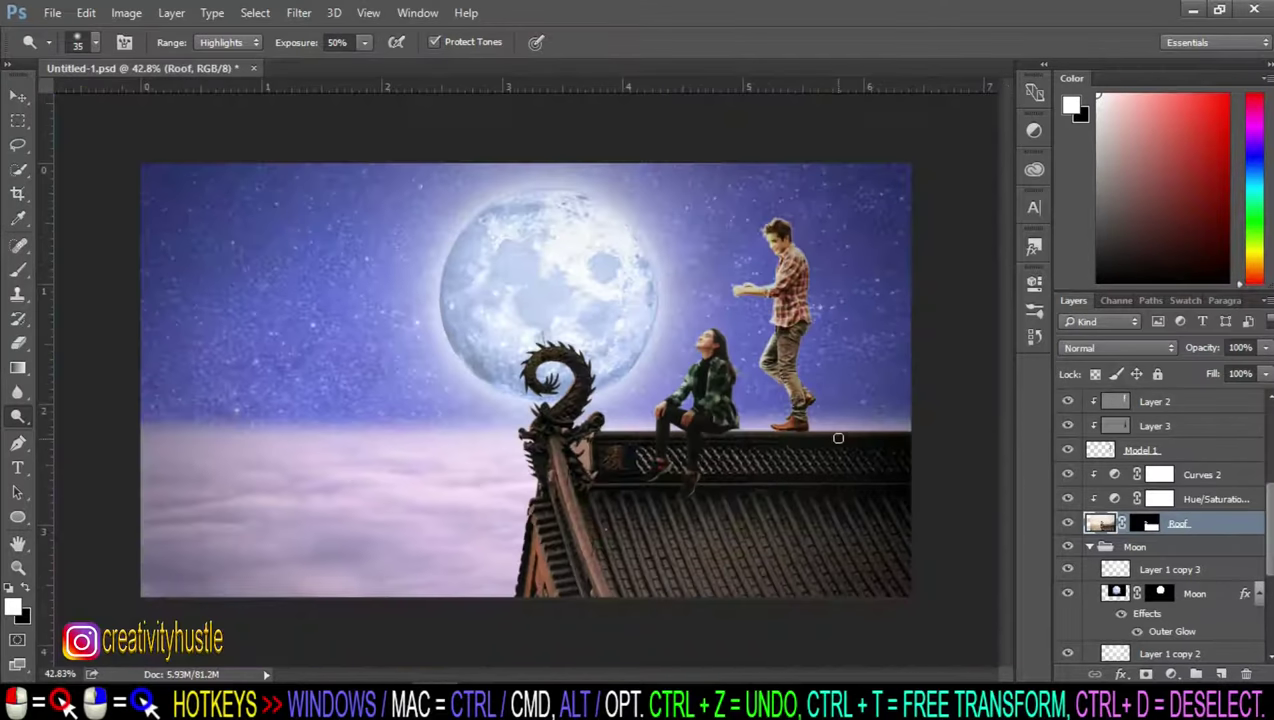
scroll(850, 430, "up", 1)
scroll(1200, 530, "up", 2)
scroll(1200, 530, "up", 3)
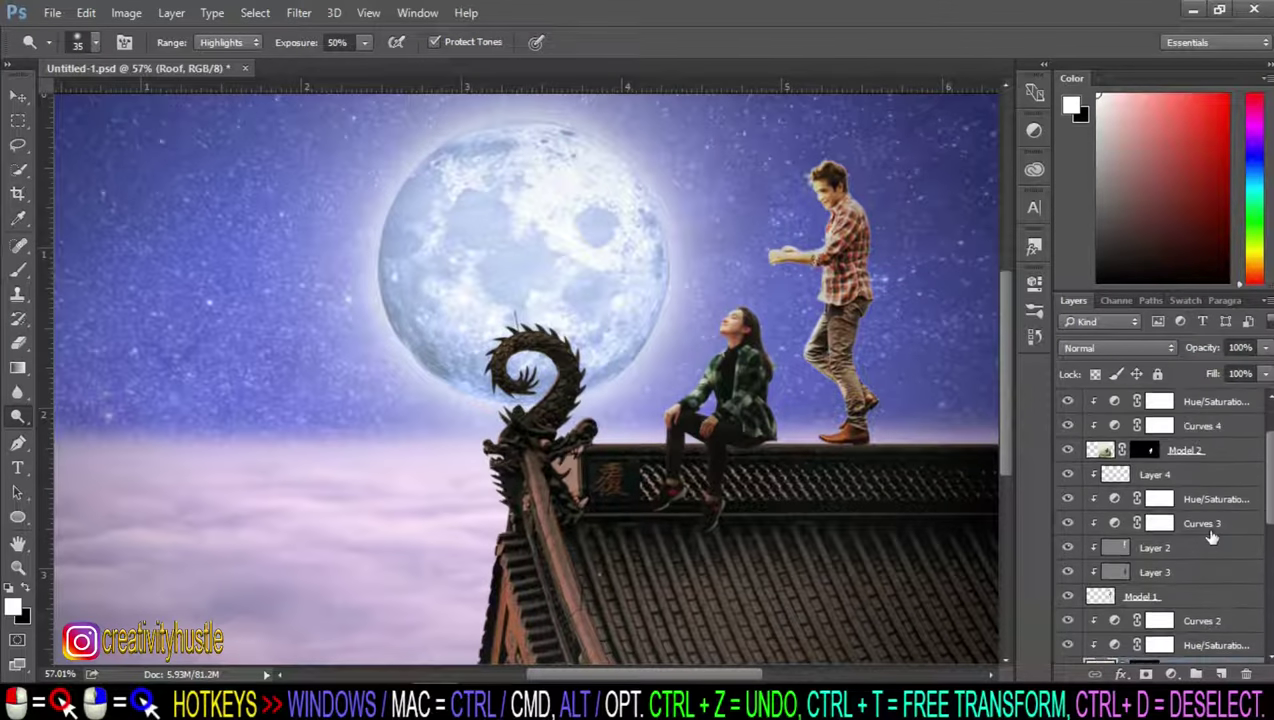
scroll(1205, 535, "up", 3)
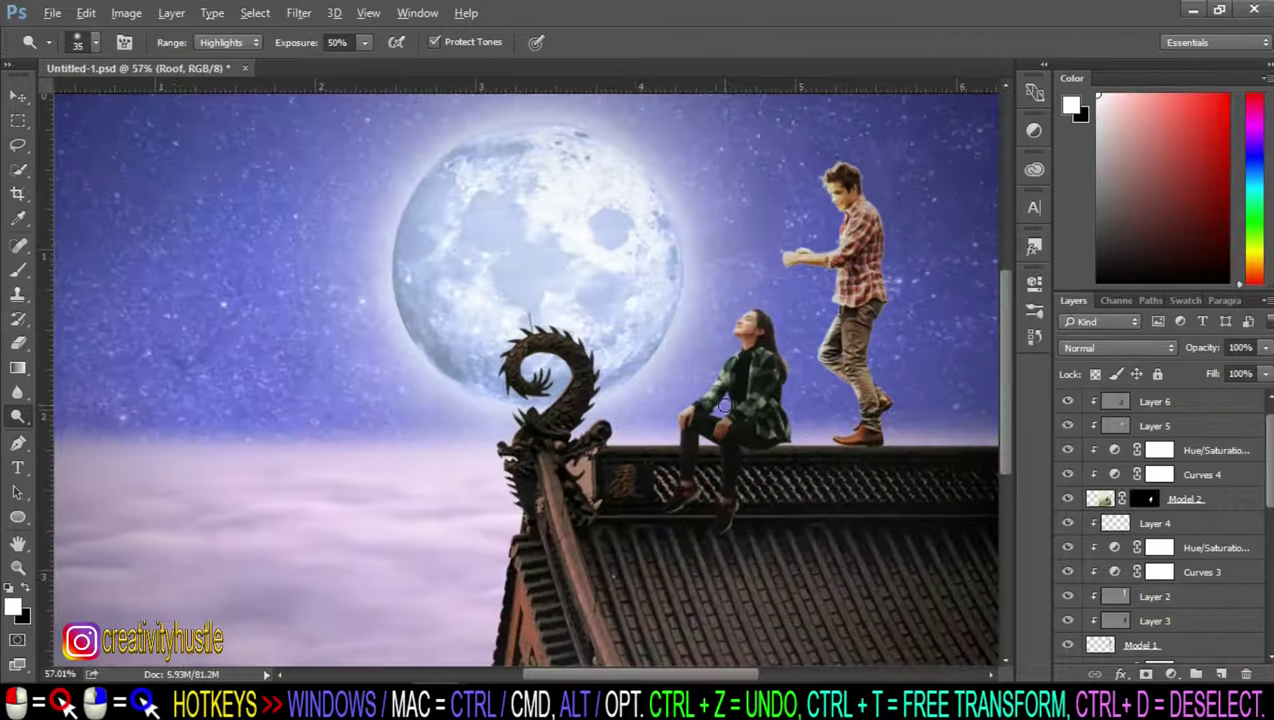
scroll(723, 405, "down", 2)
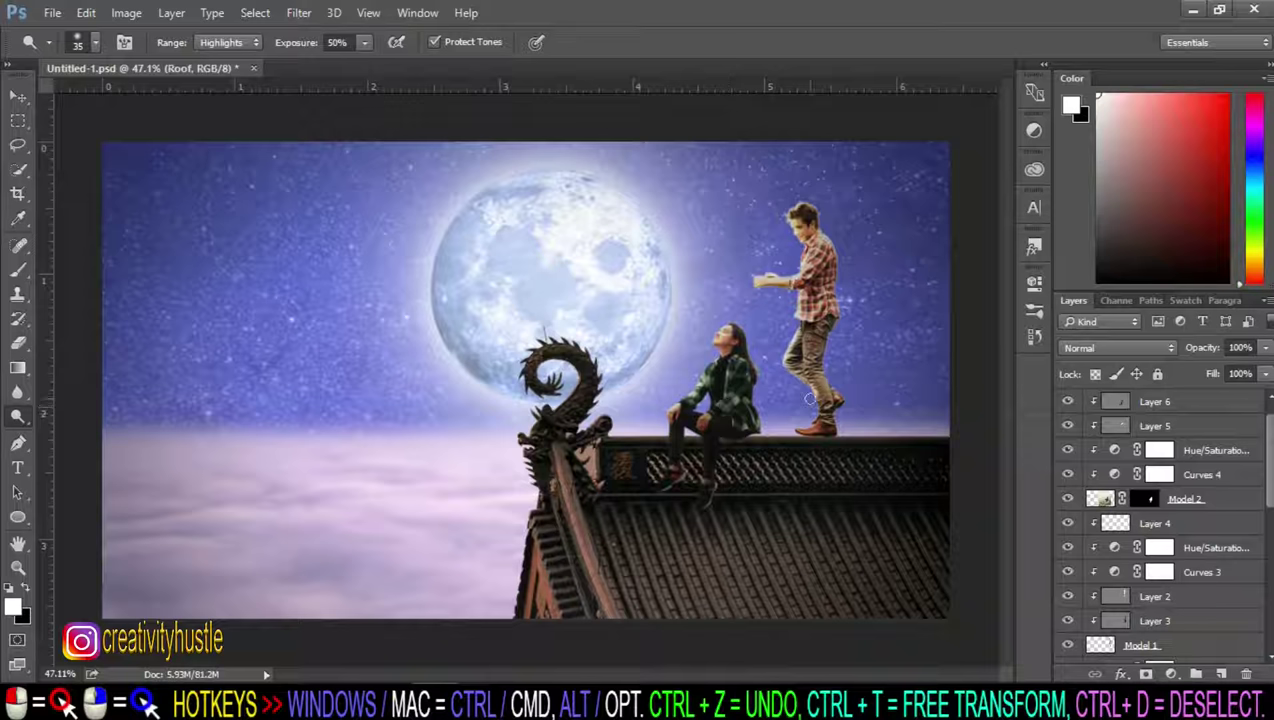
scroll(1222, 490, "down", 3)
scroll(1220, 498, "down", 2)
left_click(1218, 500)
key("ctrl+t")
mouse_move(596, 264)
left_mouse_down()
mouse_move(489, 262)
mouse_move(600, 265)
left_mouse_up()
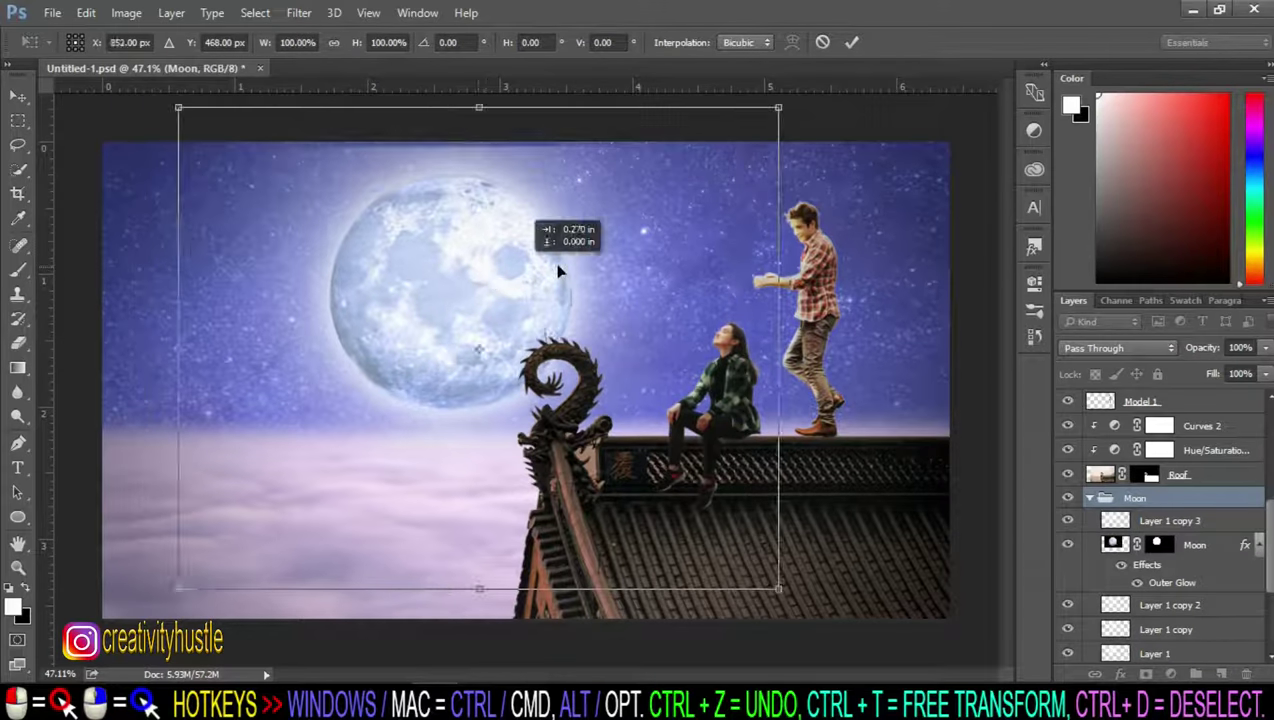
scroll(934, 502, "up", 3)
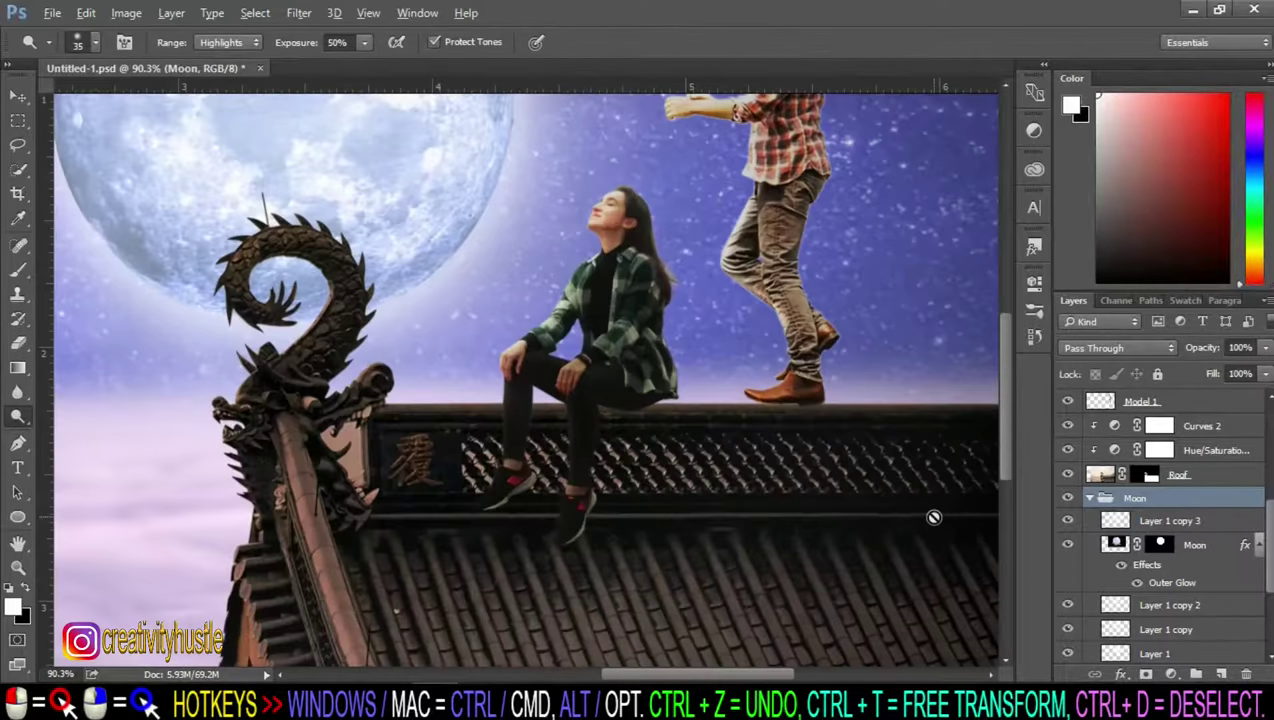
scroll(885, 523, "down", 2)
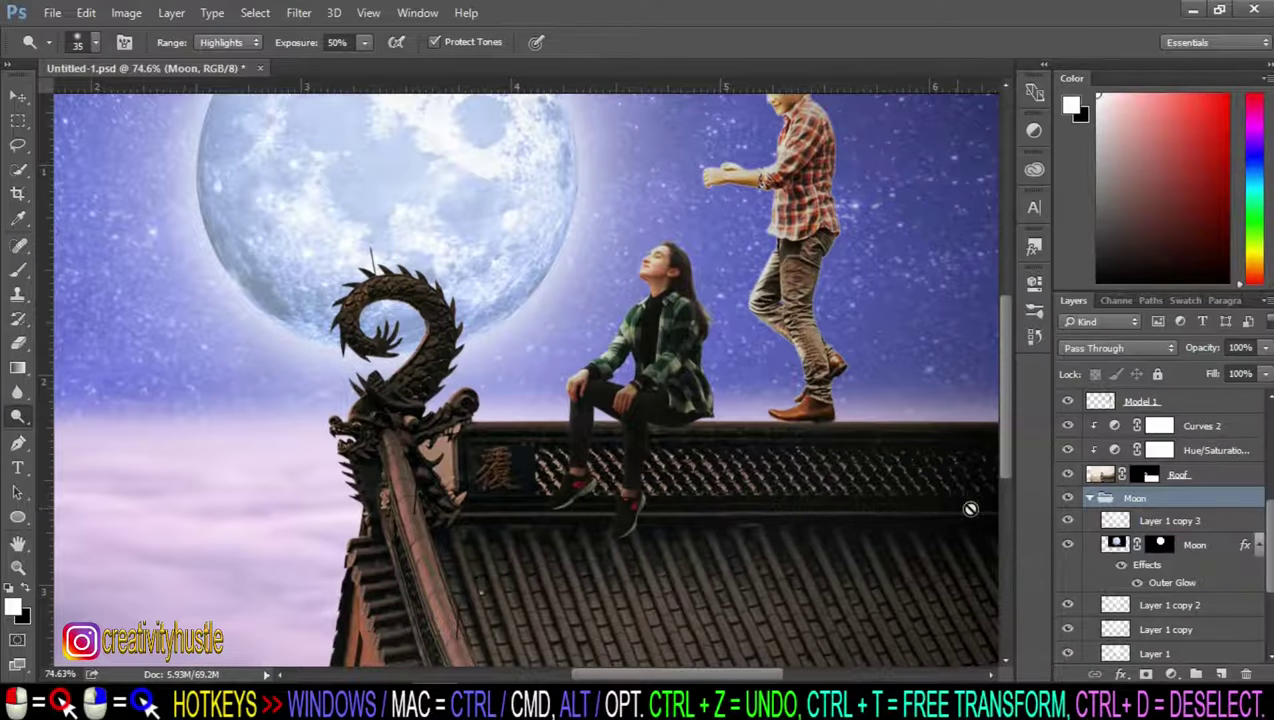
scroll(1257, 485, "up", 3)
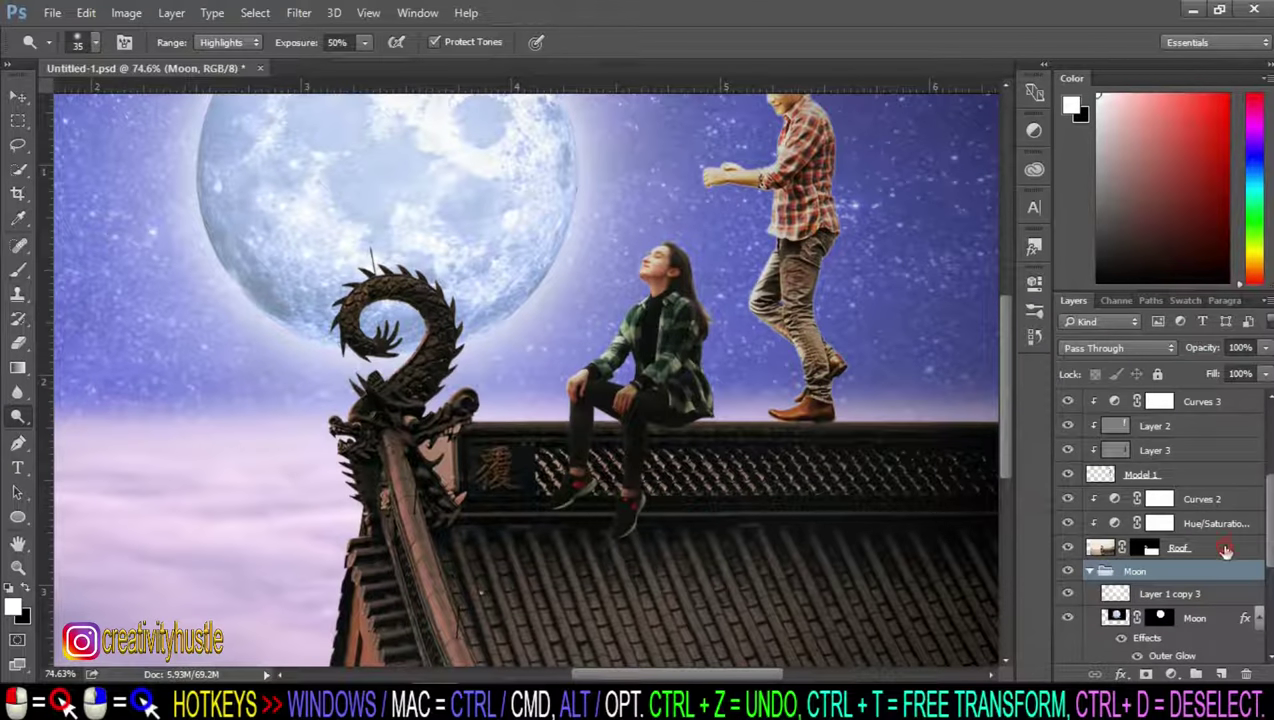
Step: Add a new Layer 7 above Curves 2 and clip it to the roof layers
left_click(1226, 549)
left_click(1230, 502)
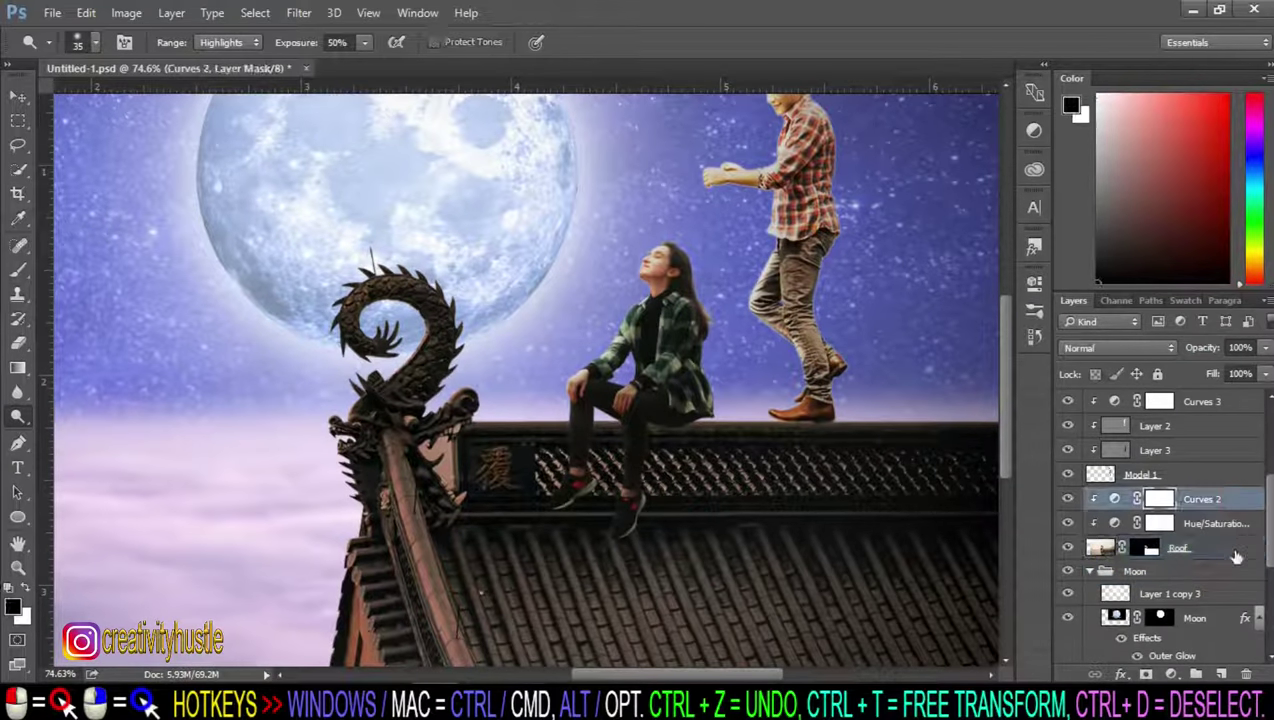
left_click(1222, 676)
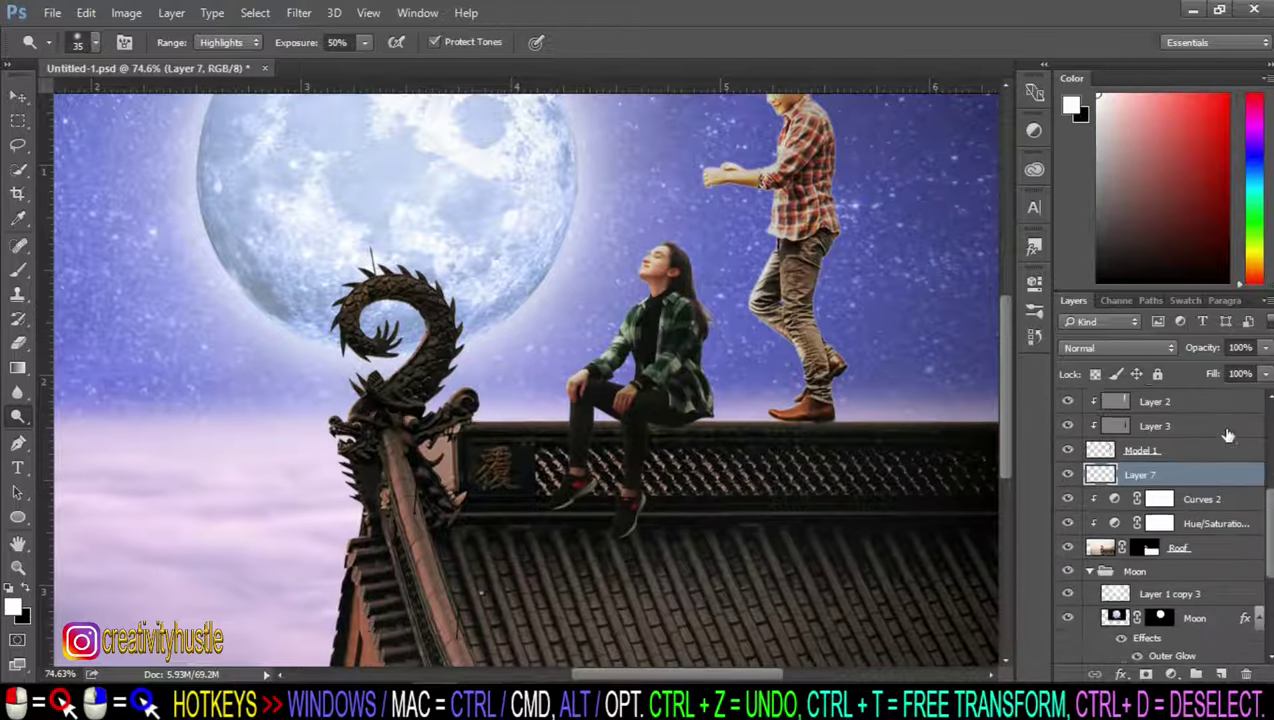
right_click(1234, 507)
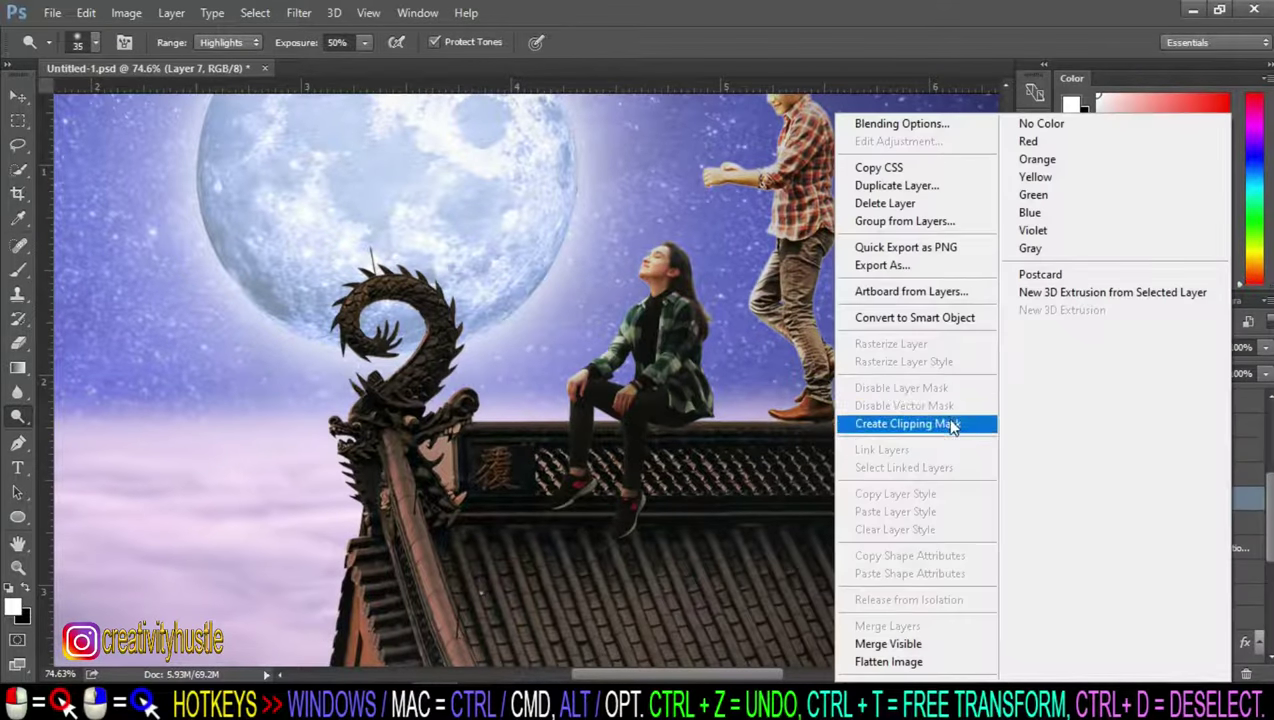
left_click(948, 423)
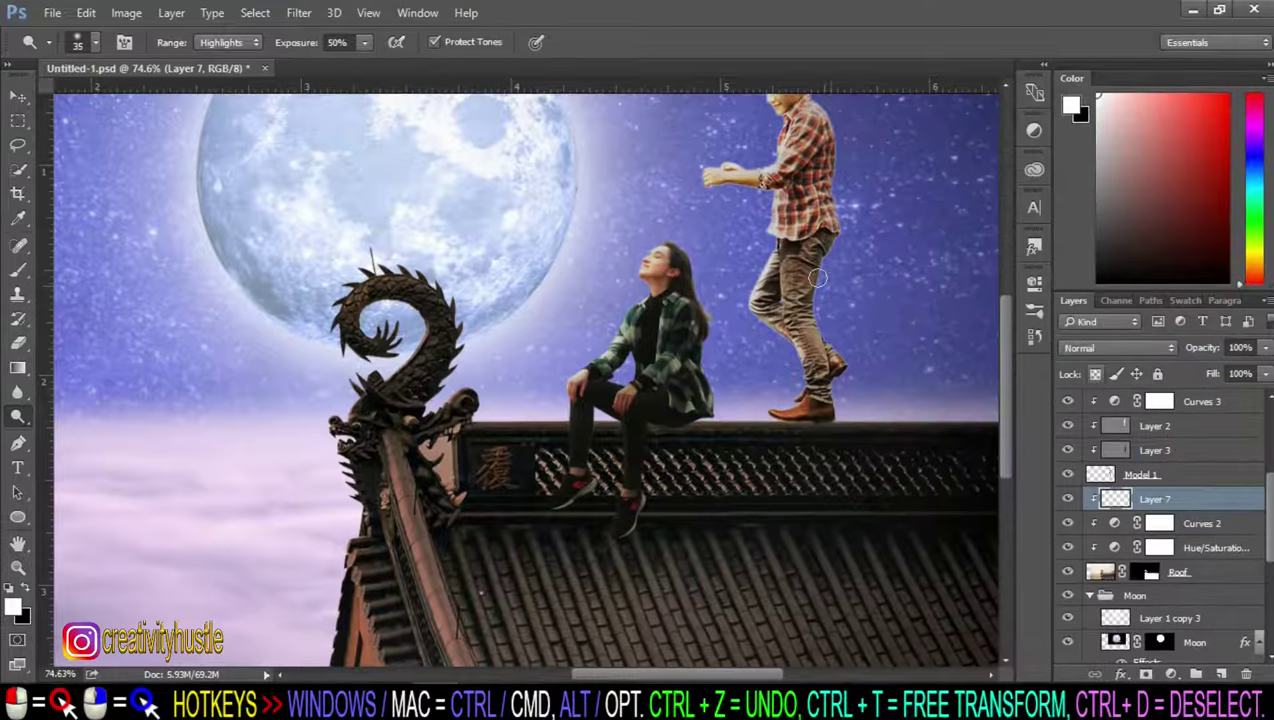
Step: Fill Layer 7 with 50% gray and set its blend mode to Overlay
left_click(86, 12)
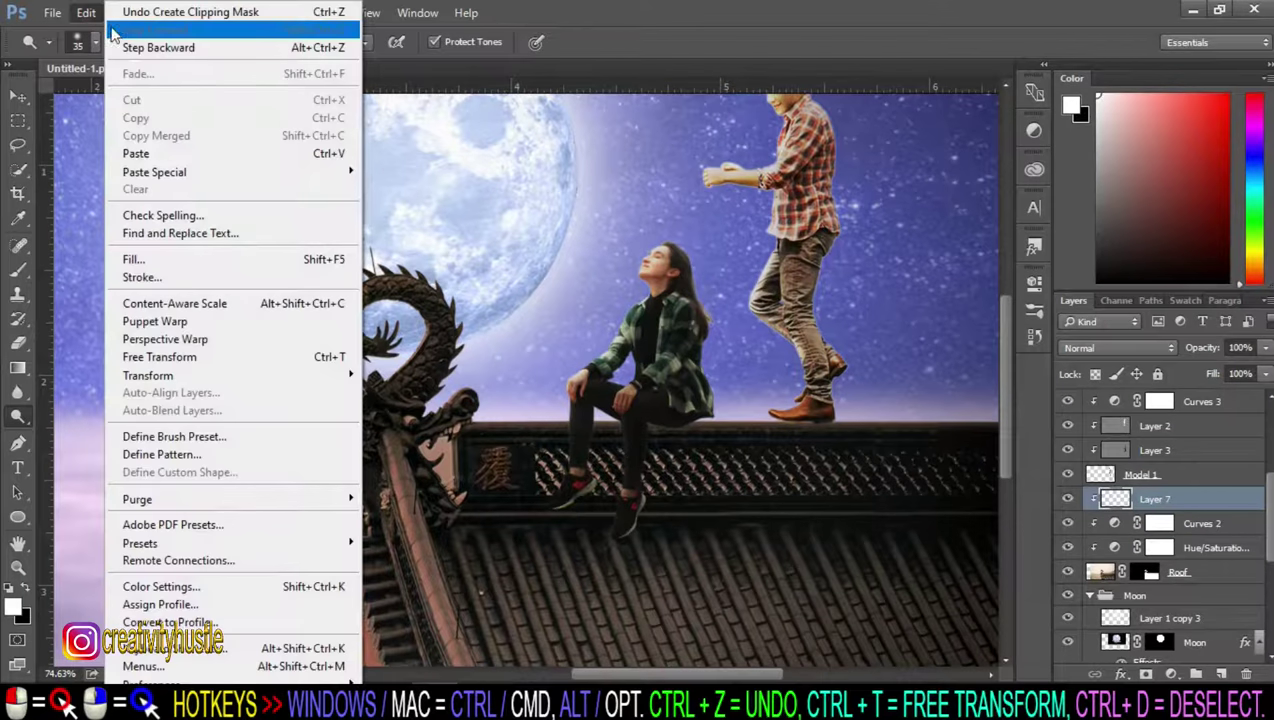
left_click(300, 260)
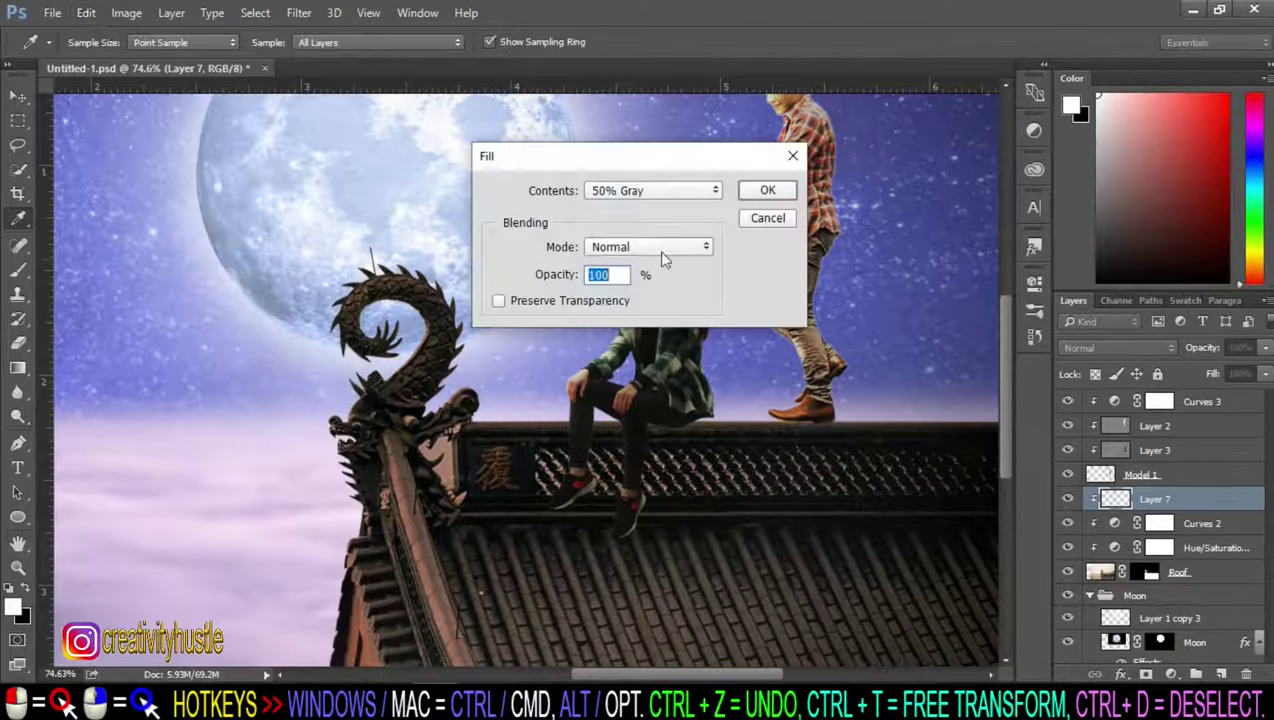
left_click(767, 190)
key("o")
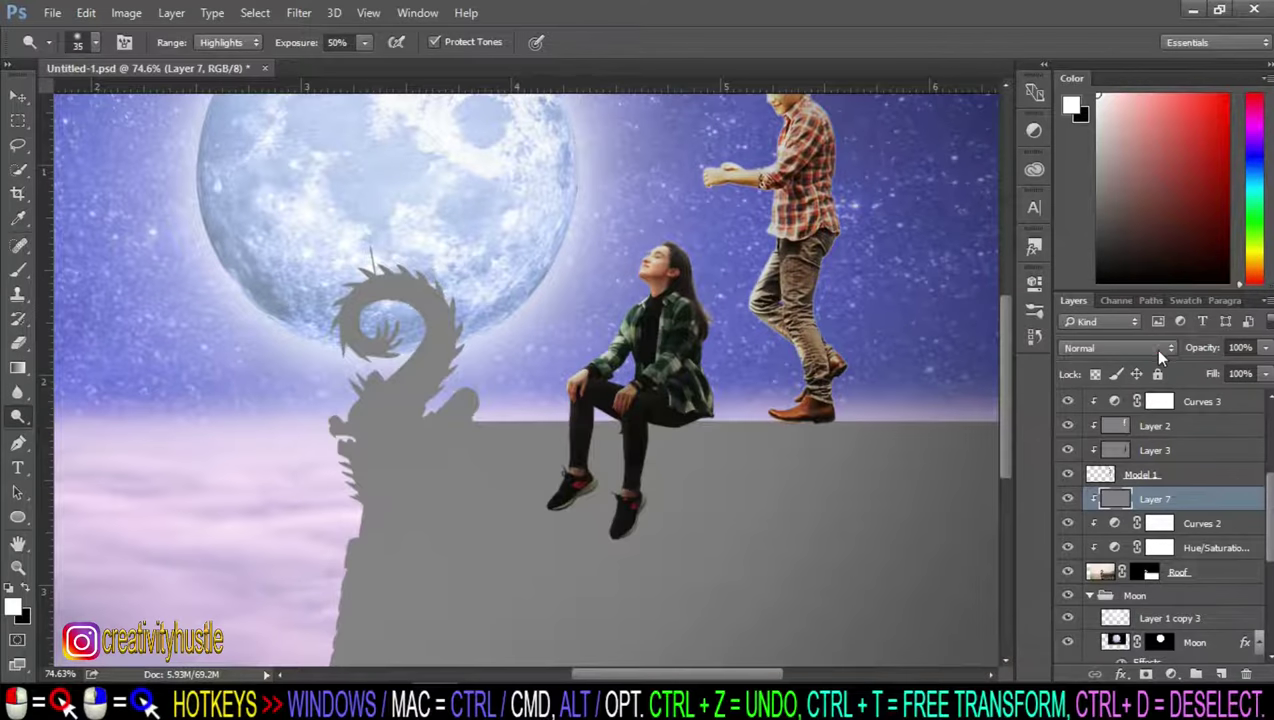
left_click(1160, 348)
left_click(1100, 533)
Step: Choose the Dodge Tool and enlarge it to size 80
right_click(22, 420)
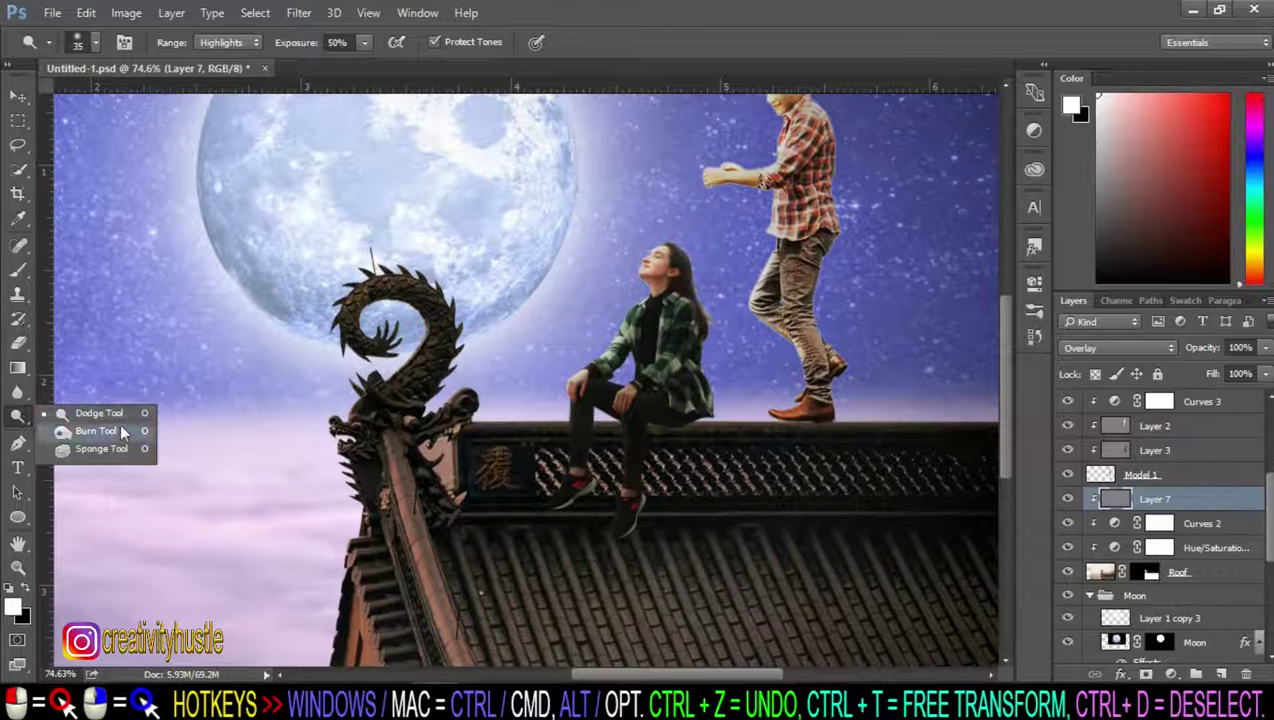
left_click(121, 419)
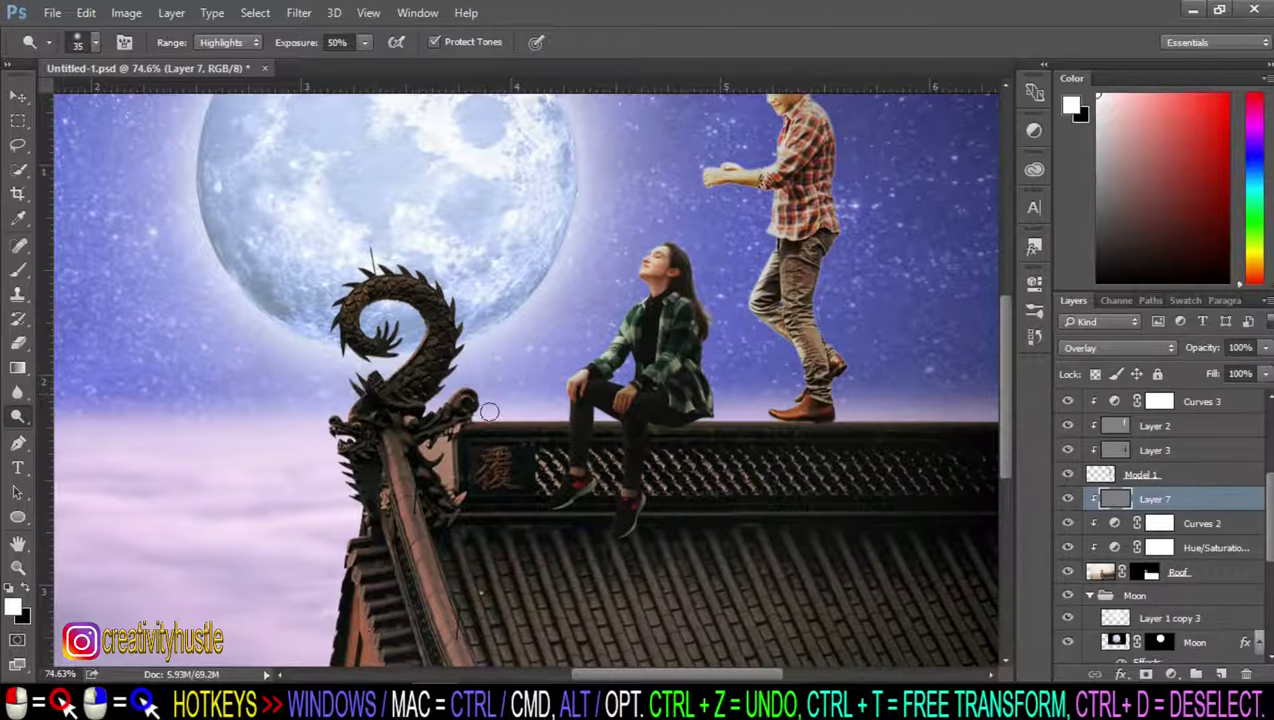
scroll(345, 330, "down", 3)
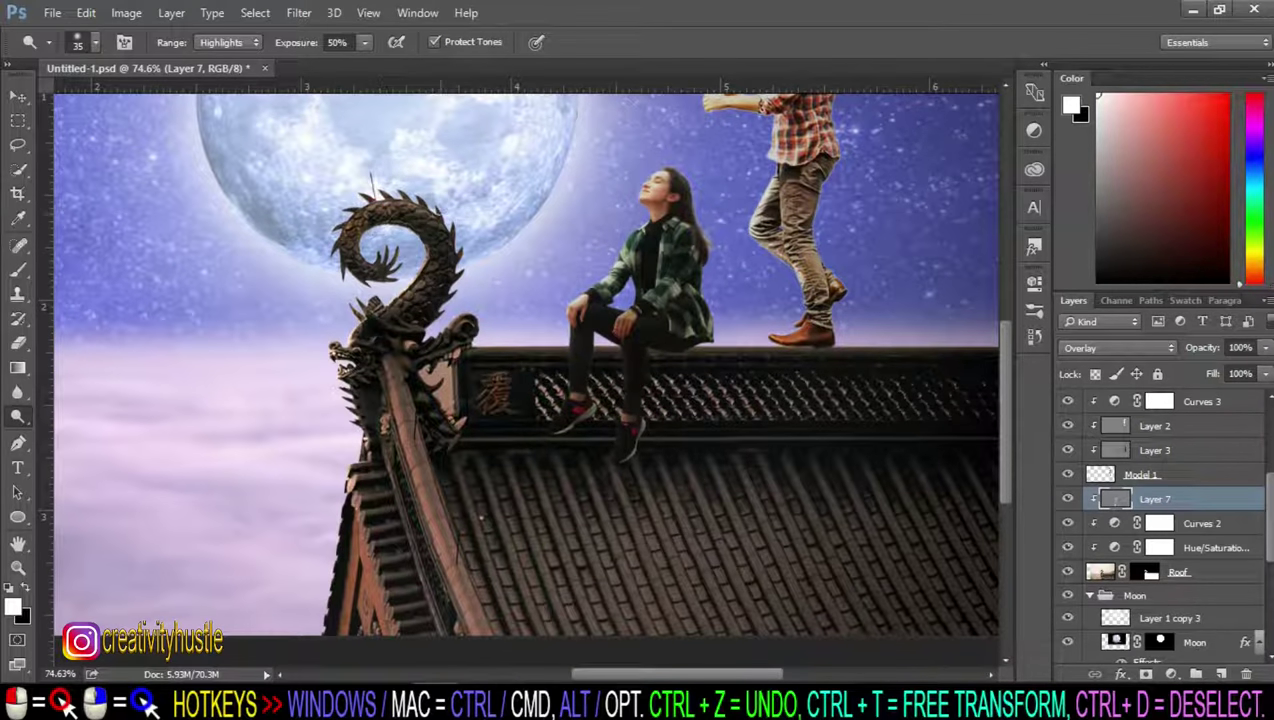
key("bracketright")
key("bracketright")
key("bracketright")
scroll(605, 334, "right", 3)
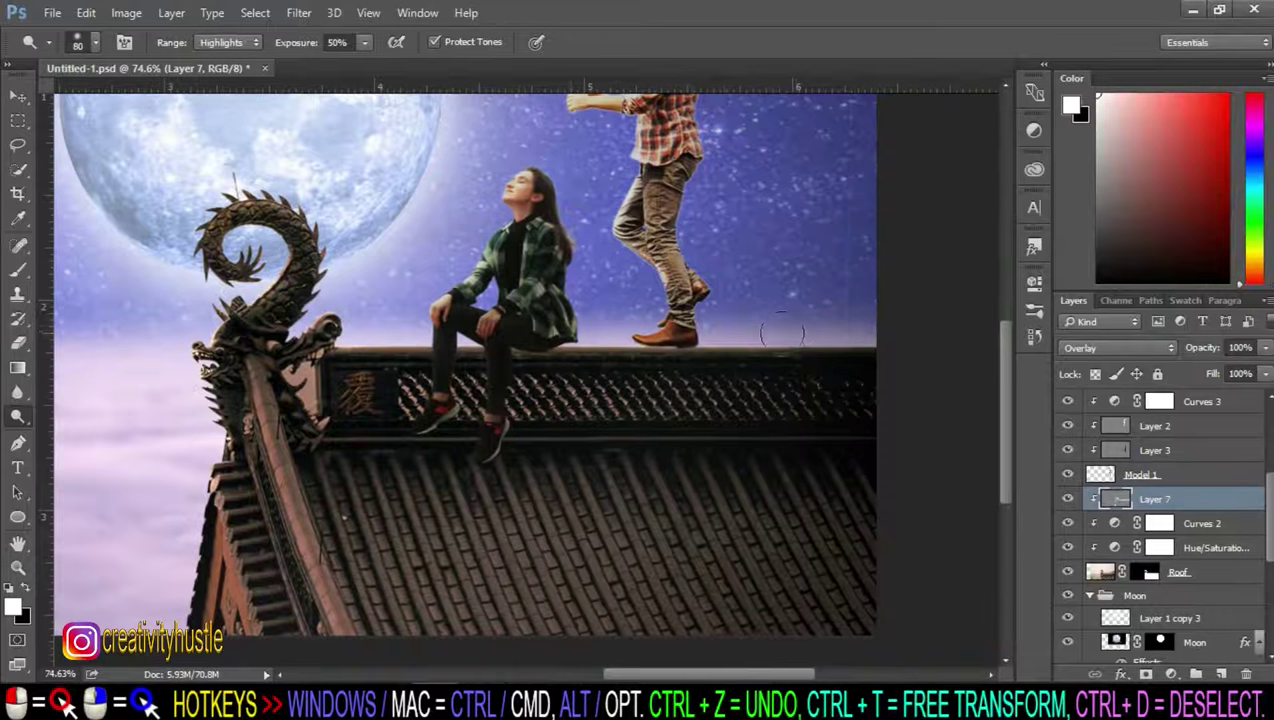
scroll(285, 338, "down", 2)
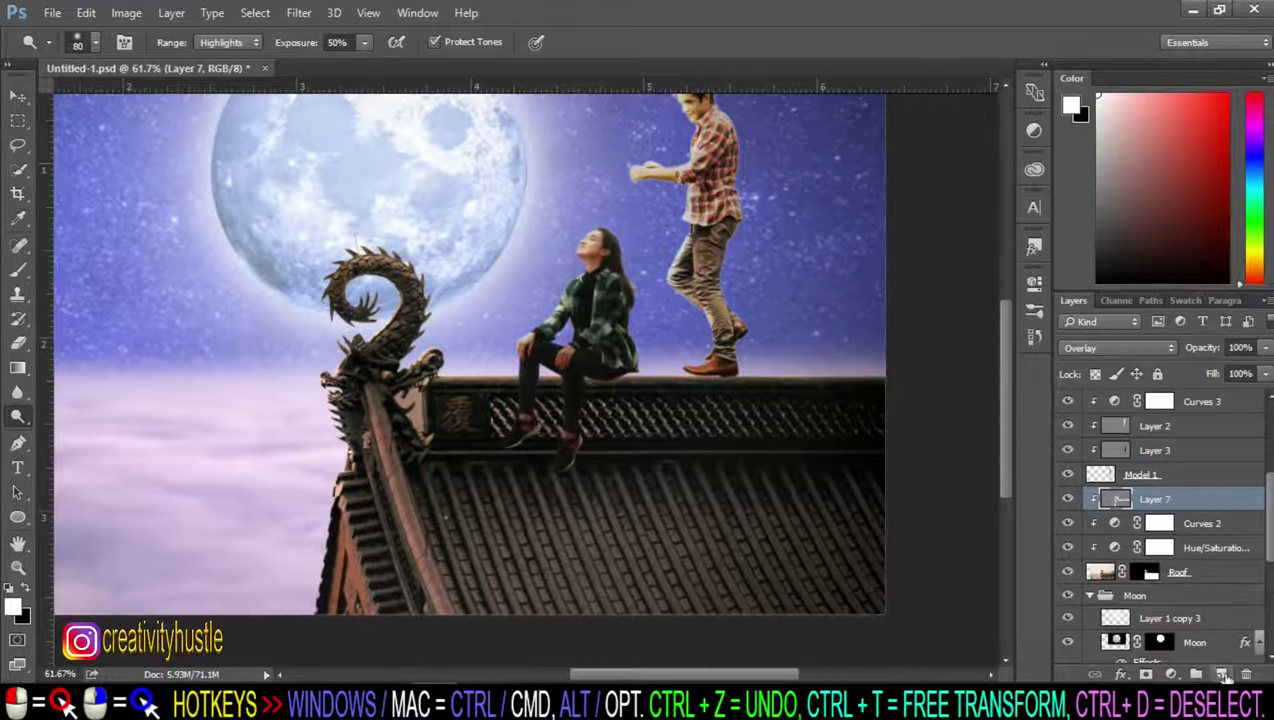
Step: Add a clipped Layer 8 filled with 50% gray in Overlay mode
left_click(1221, 677)
right_click(1188, 400)
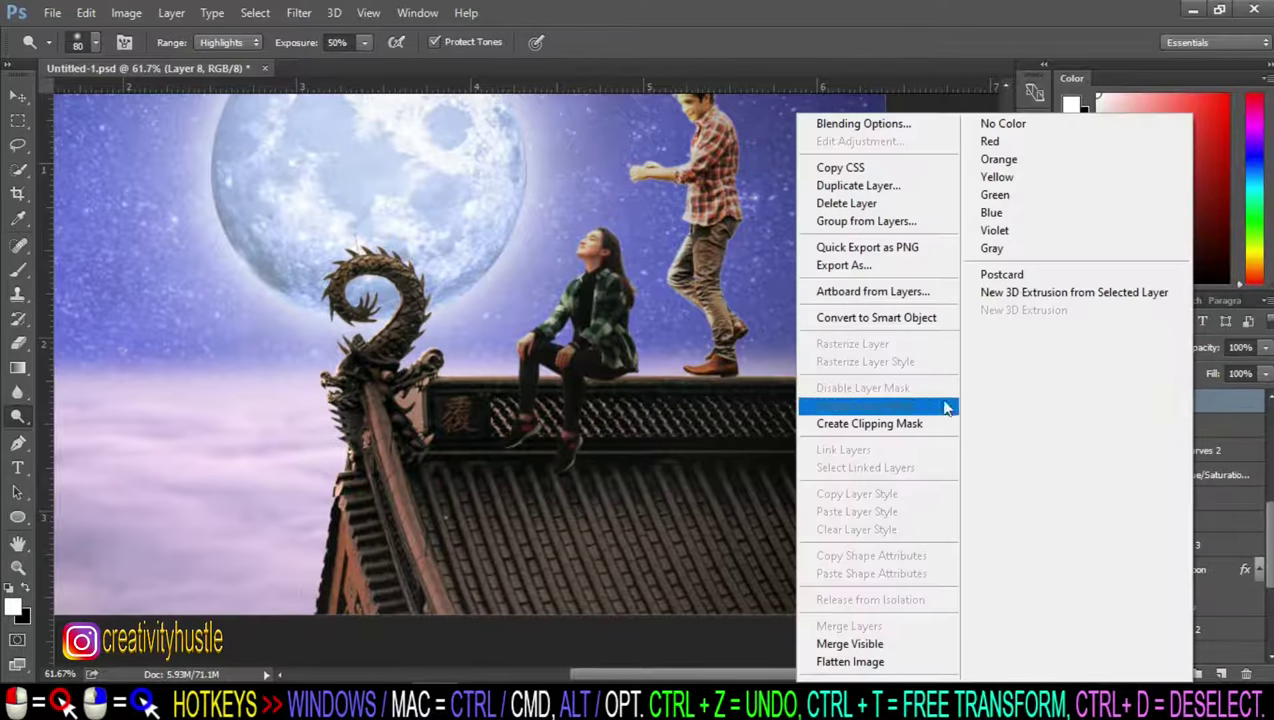
left_click(950, 421)
left_click(86, 12)
left_click(216, 262)
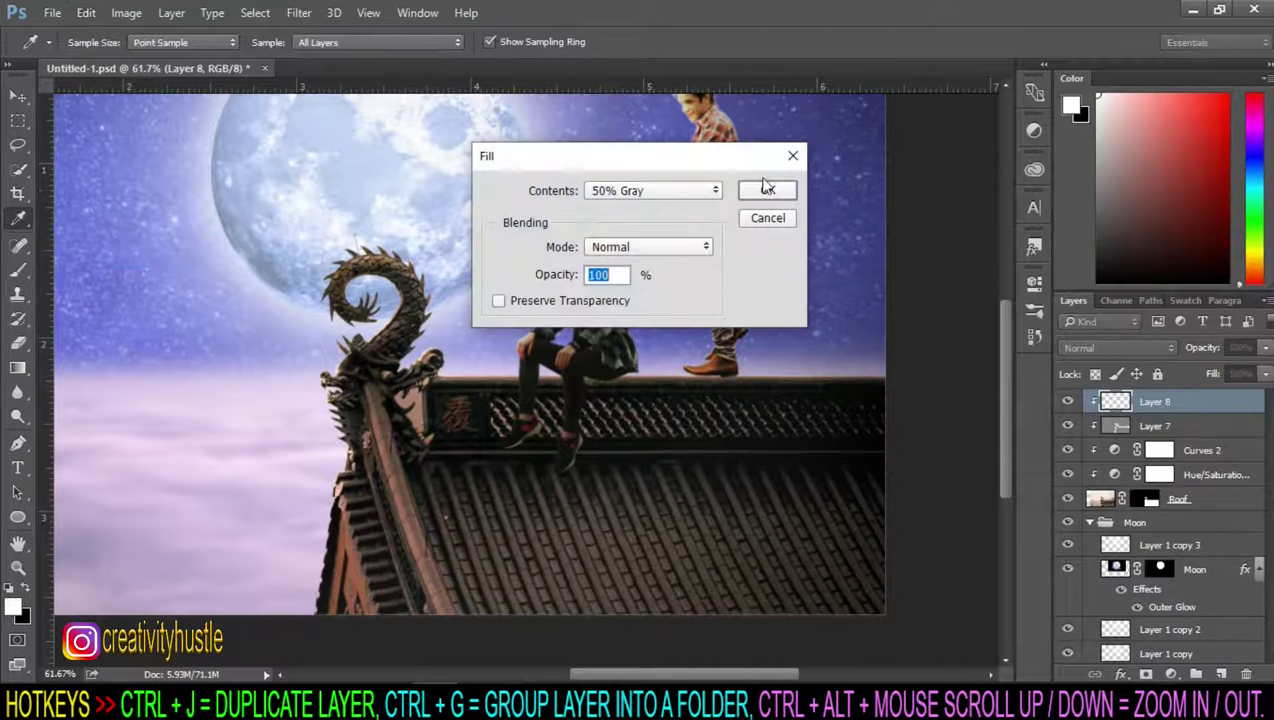
left_click(764, 190)
left_click(1145, 350)
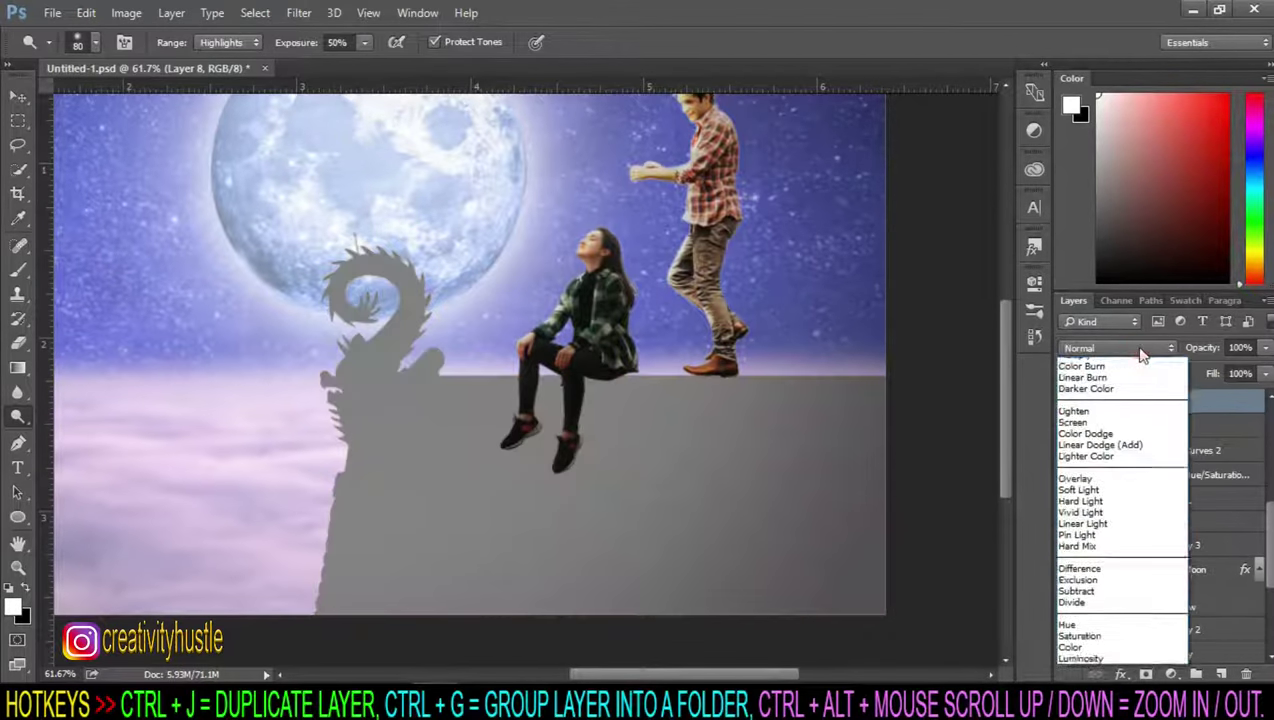
left_click(1150, 540)
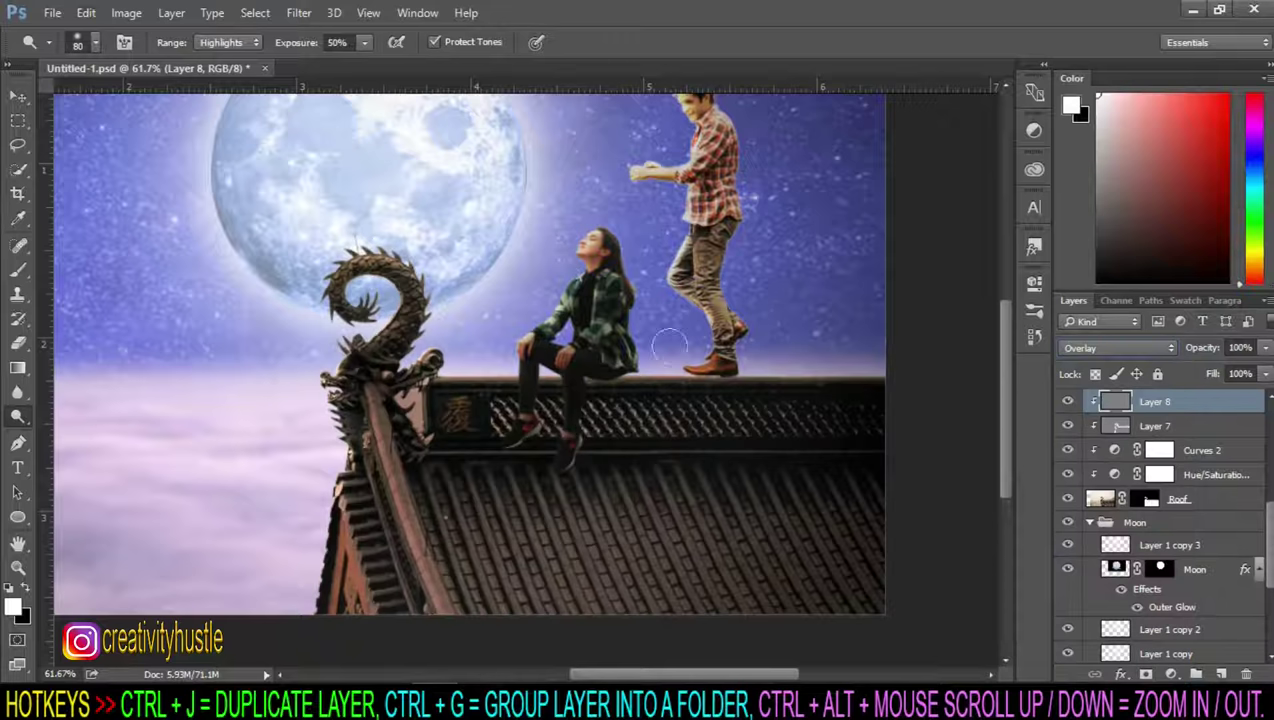
Step: Burn the roof edge beneath the dragon and the lower shingles with a size-200 brush
right_click(18, 420)
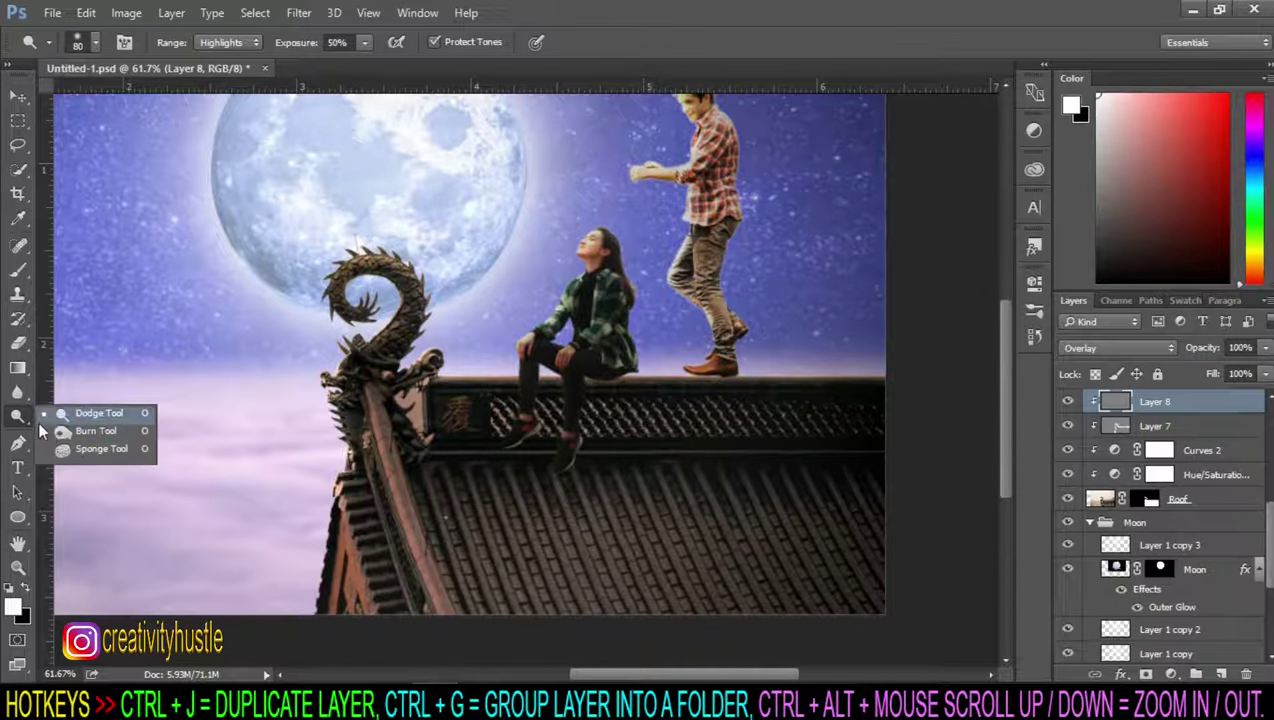
left_click(85, 433)
key("bracketright")
key("bracketright")
key("bracketright")
mouse_move(380, 467)
left_mouse_down()
mouse_move(374, 556)
mouse_move(388, 517)
left_mouse_up()
mouse_move(450, 570)
left_mouse_down()
mouse_move(506, 450)
mouse_move(540, 515)
mouse_move(904, 532)
mouse_move(659, 611)
left_mouse_up()
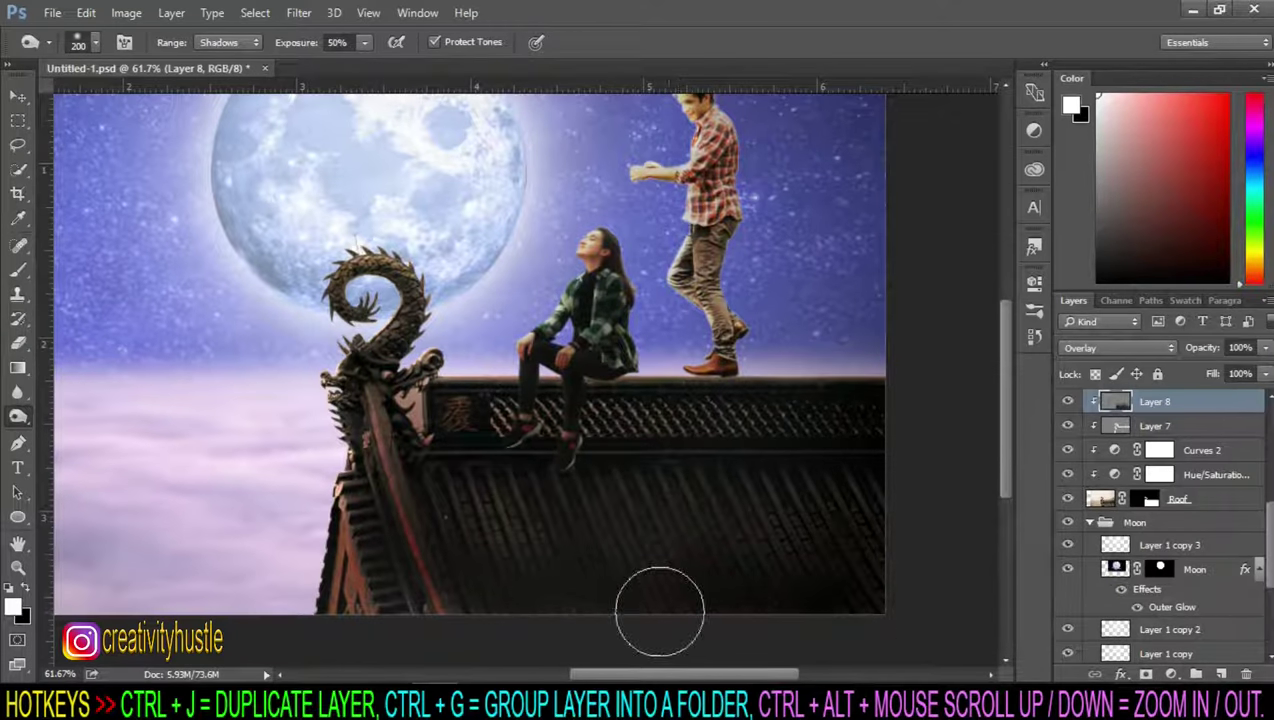
Step: Set Layer 8's opacity to 50% and toggle it to compare the burn
left_click(1229, 347)
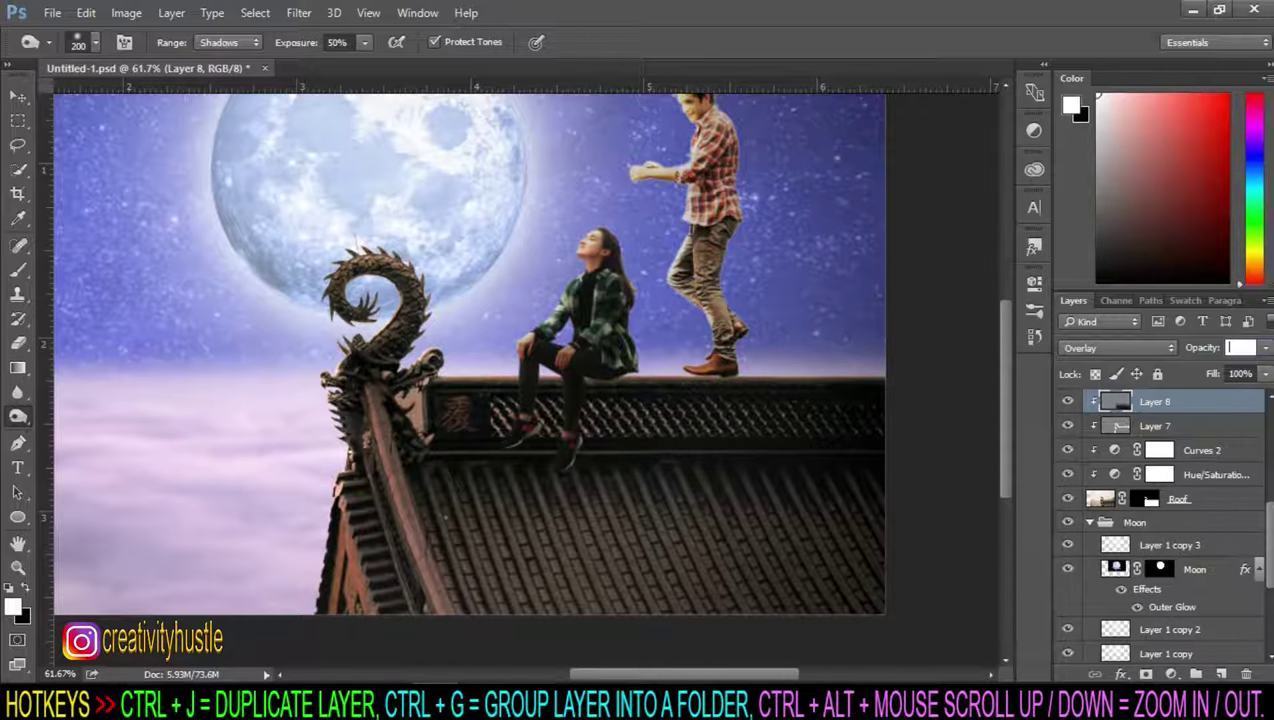
type("50")
key("Return")
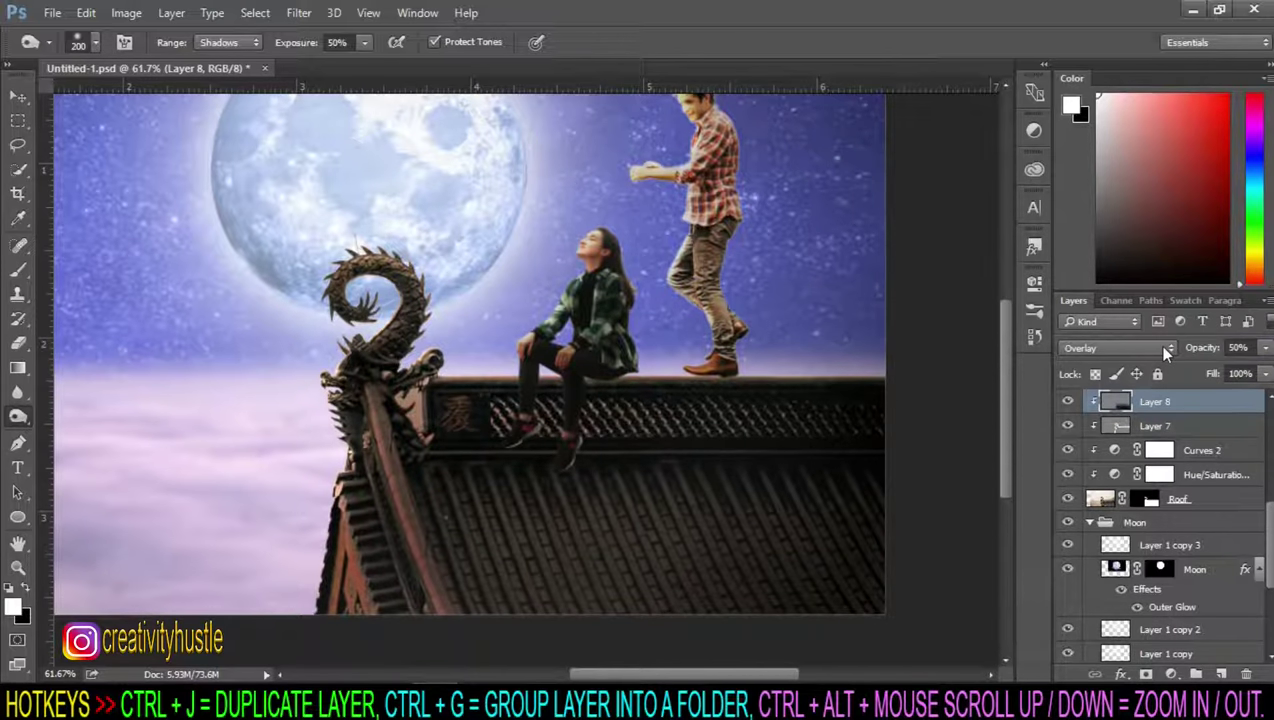
left_click(1068, 401)
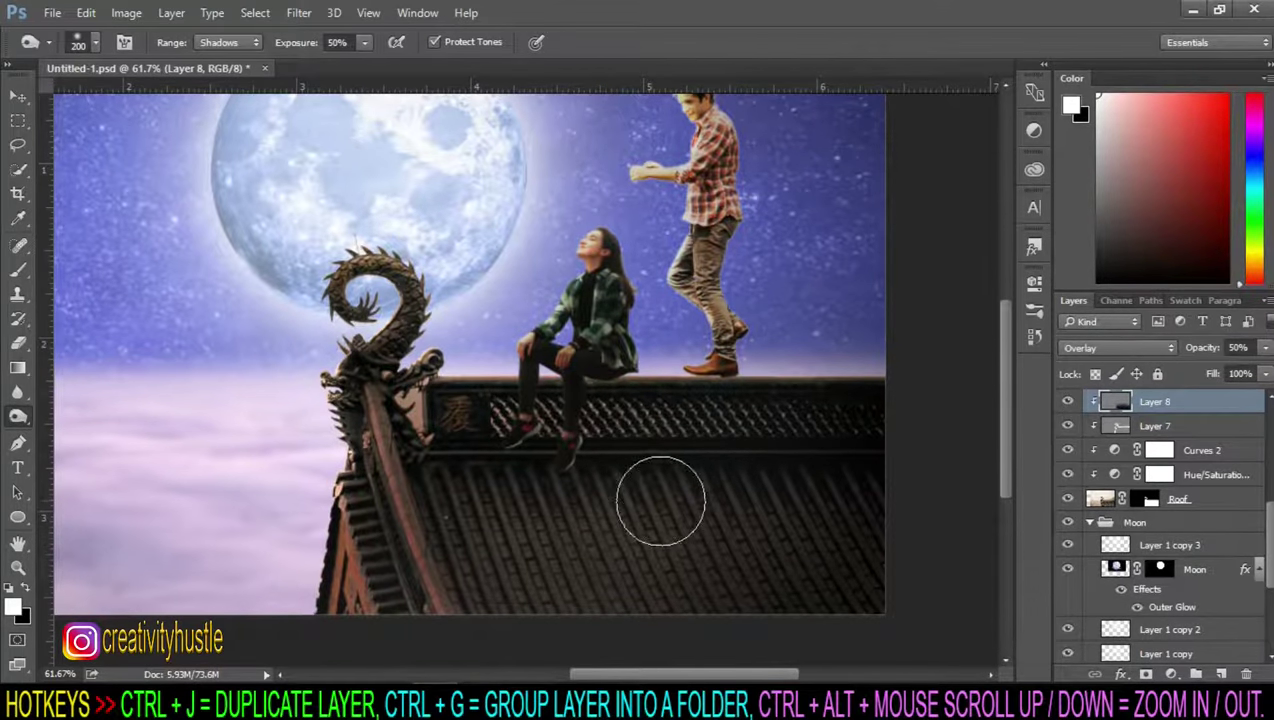
scroll(688, 505, "up", 2, "ctrl+alt")
Step: Dodge the roof edge under the woman's feet on Layer 7
left_click(1116, 426)
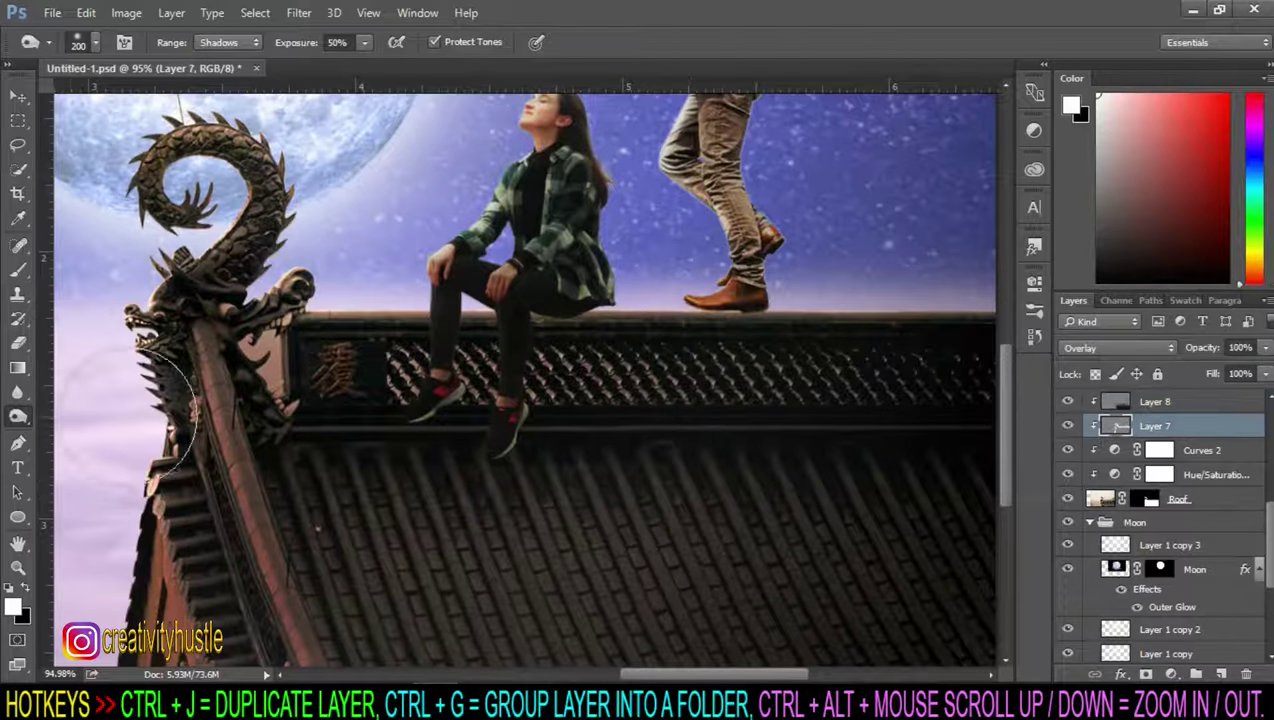
right_click(24, 419)
left_click(85, 411)
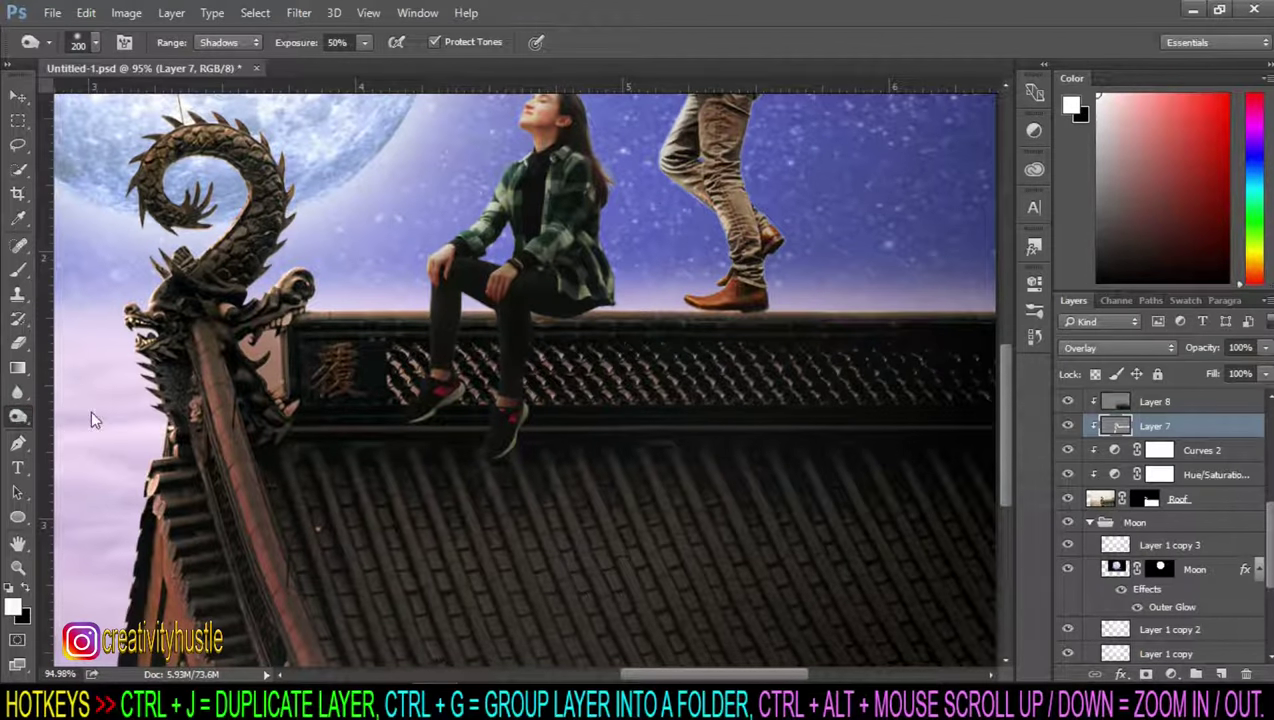
left_click_drag(568, 303, 721, 315)
scroll(755, 389, "right", 3)
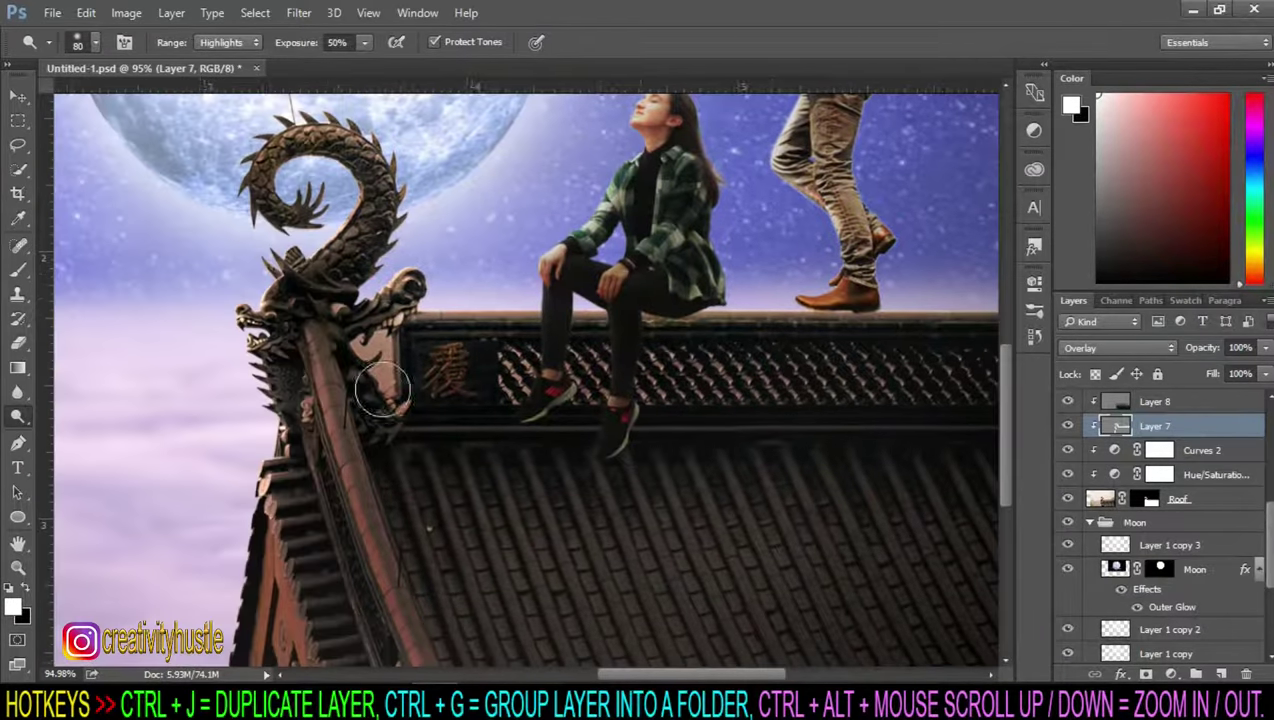
left_click_drag(707, 674, 652, 674)
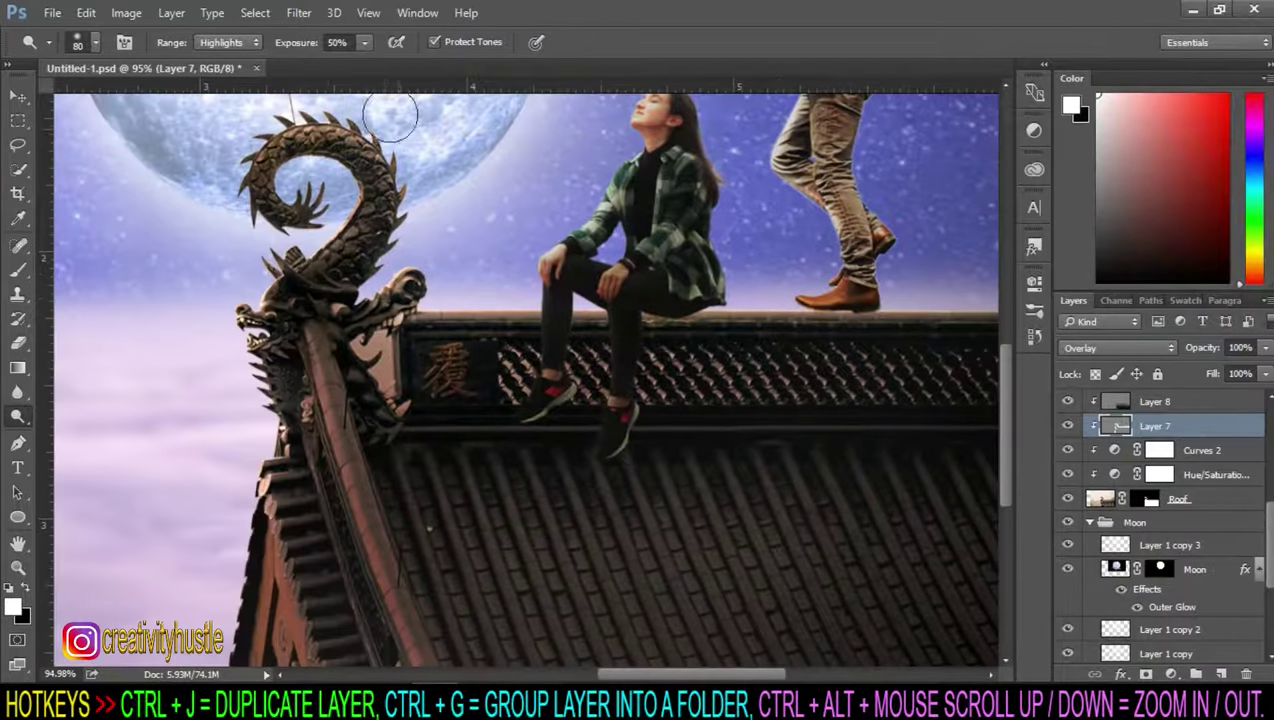
scroll(560, 142, "down", 1)
scroll(560, 142, "down", 1)
Step: Add a new Layer 9 clipped to the roof and set up a white brush
key("ctrl+shift+alt+e")
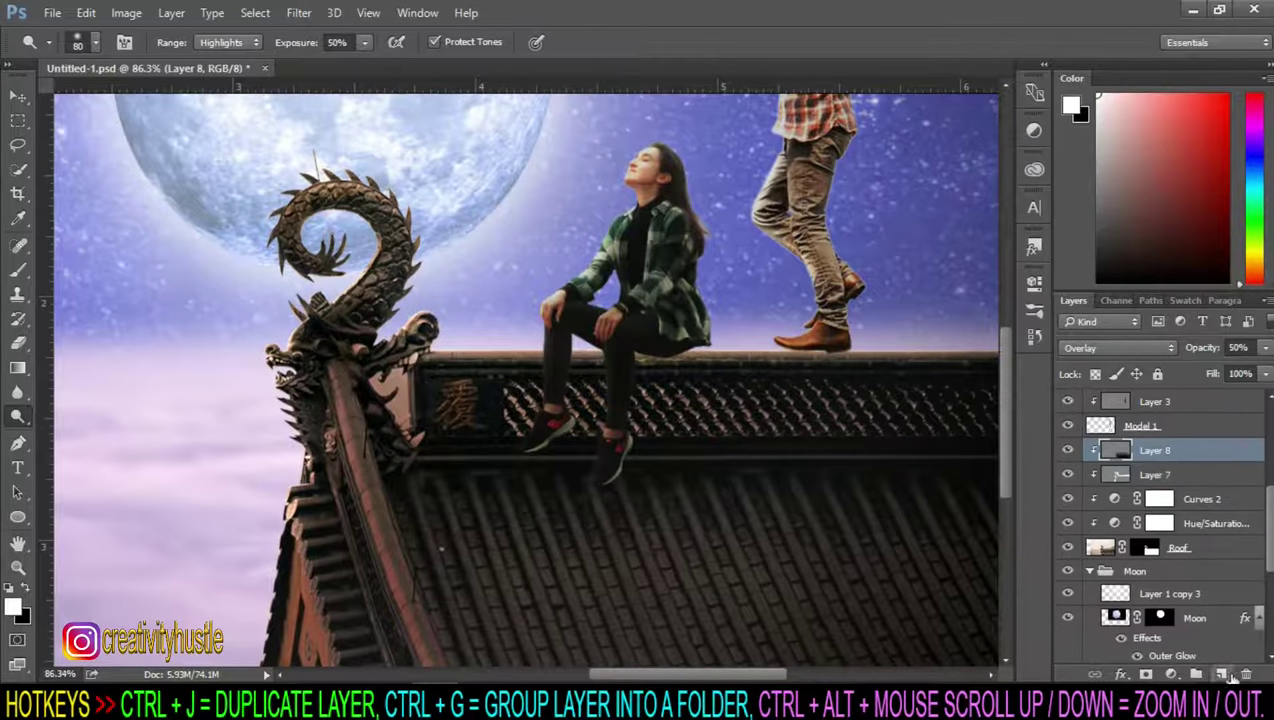
right_click(1160, 410)
left_click(827, 424)
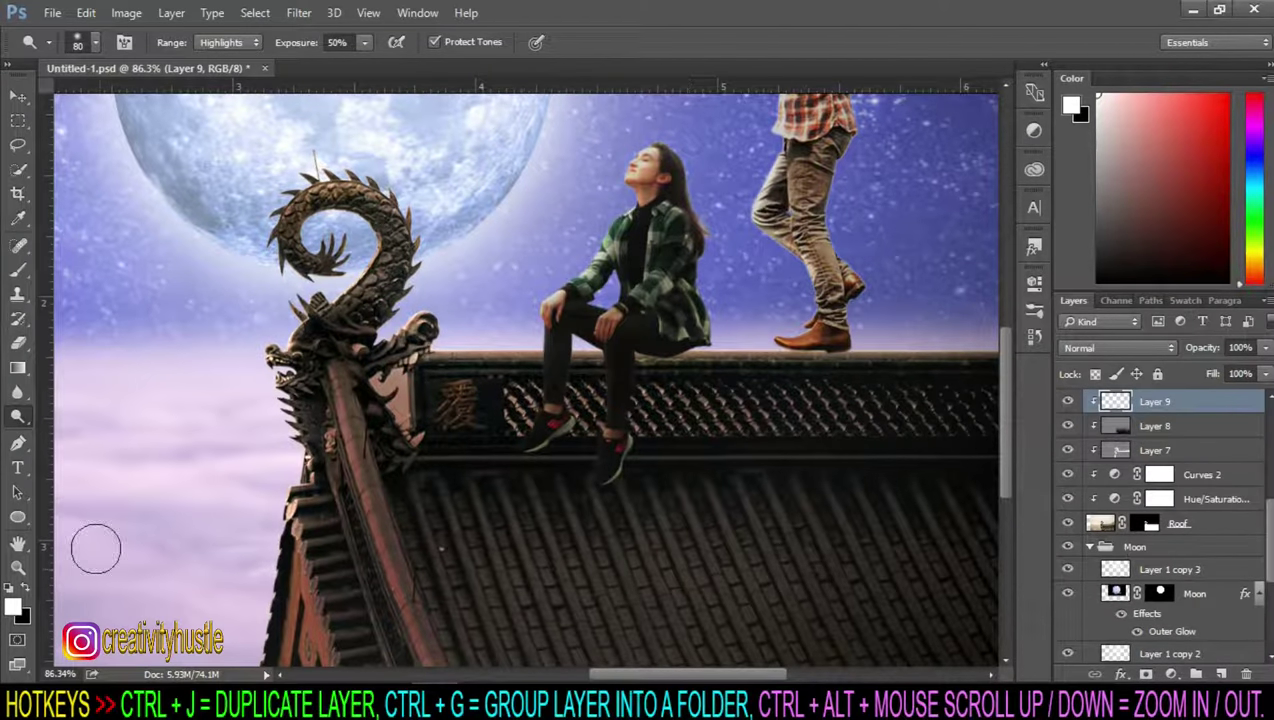
left_click(17, 268)
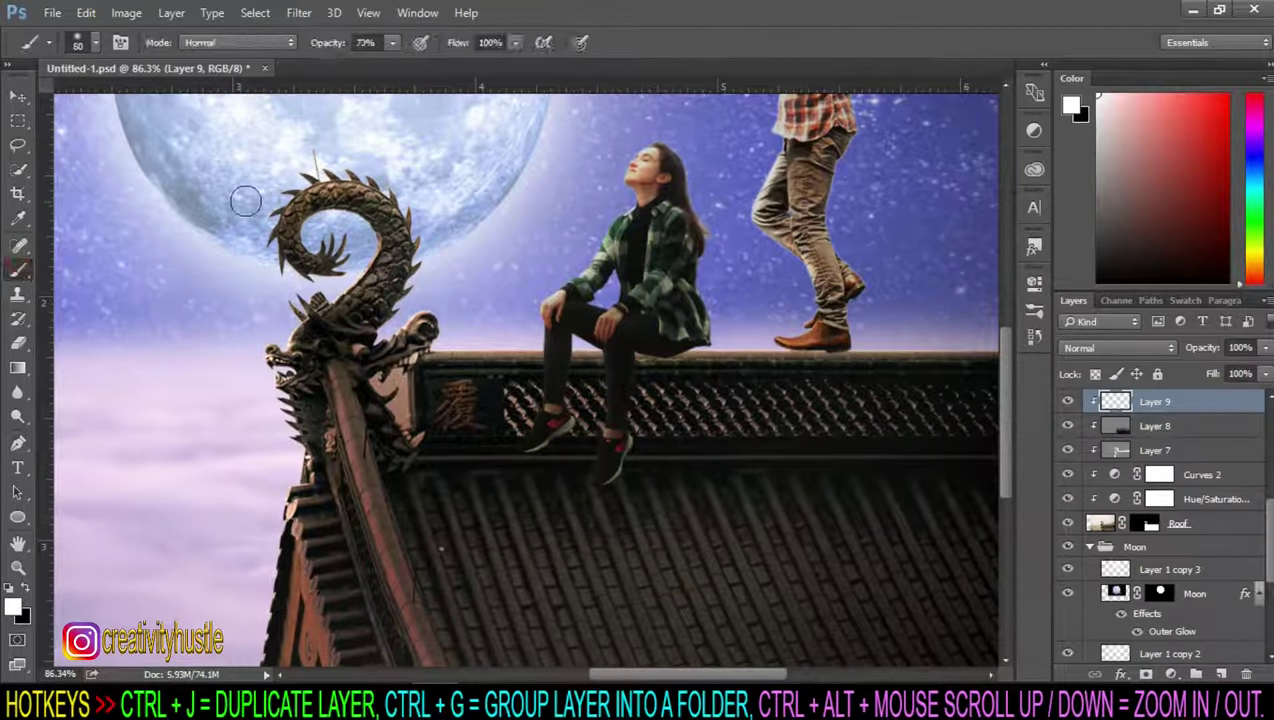
left_click(27, 590)
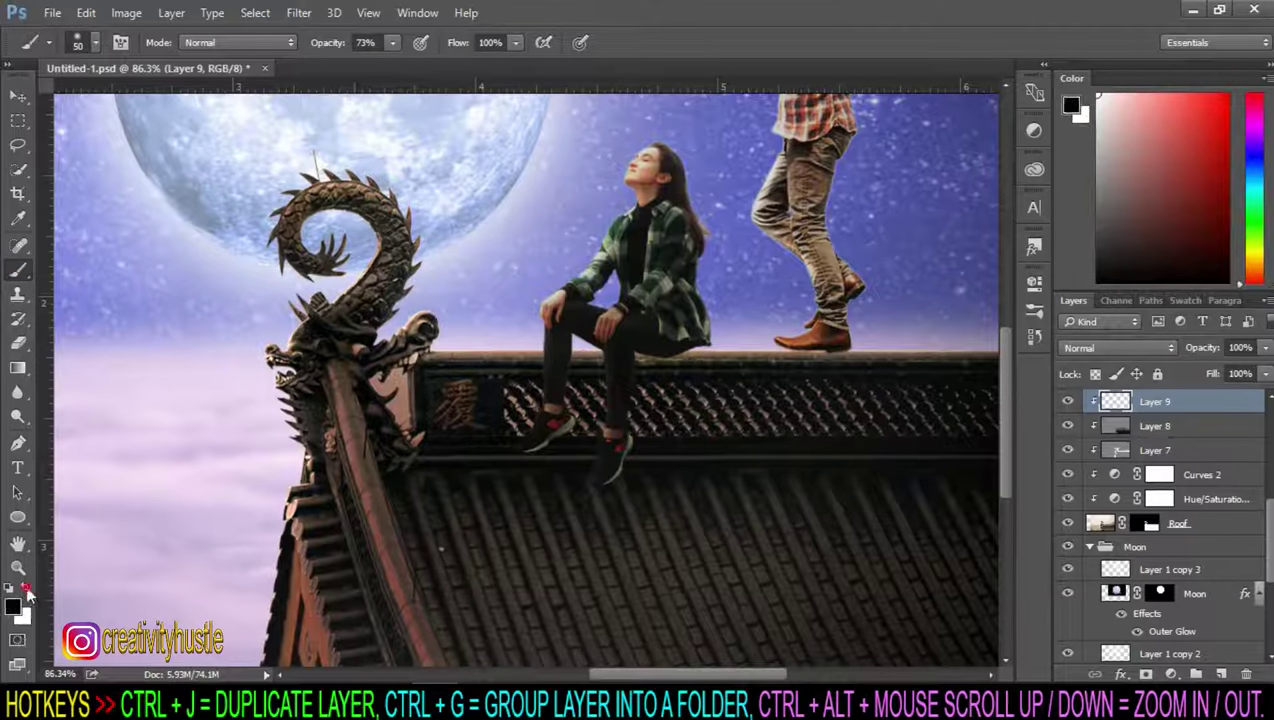
Step: Paint a soft white glow along the dragon's neck and the roof ridge
mouse_move(374, 318)
left_mouse_down()
mouse_move(424, 253)
mouse_move(350, 172)
mouse_move(327, 242)
mouse_move(259, 353)
mouse_move(288, 507)
left_mouse_up()
scroll(288, 507, "down", 2)
mouse_move(280, 420)
left_mouse_down()
mouse_move(256, 568)
mouse_move(276, 477)
mouse_move(270, 565)
left_mouse_up()
scroll(515, 330, "up", 1)
scroll(515, 330, "up", 1)
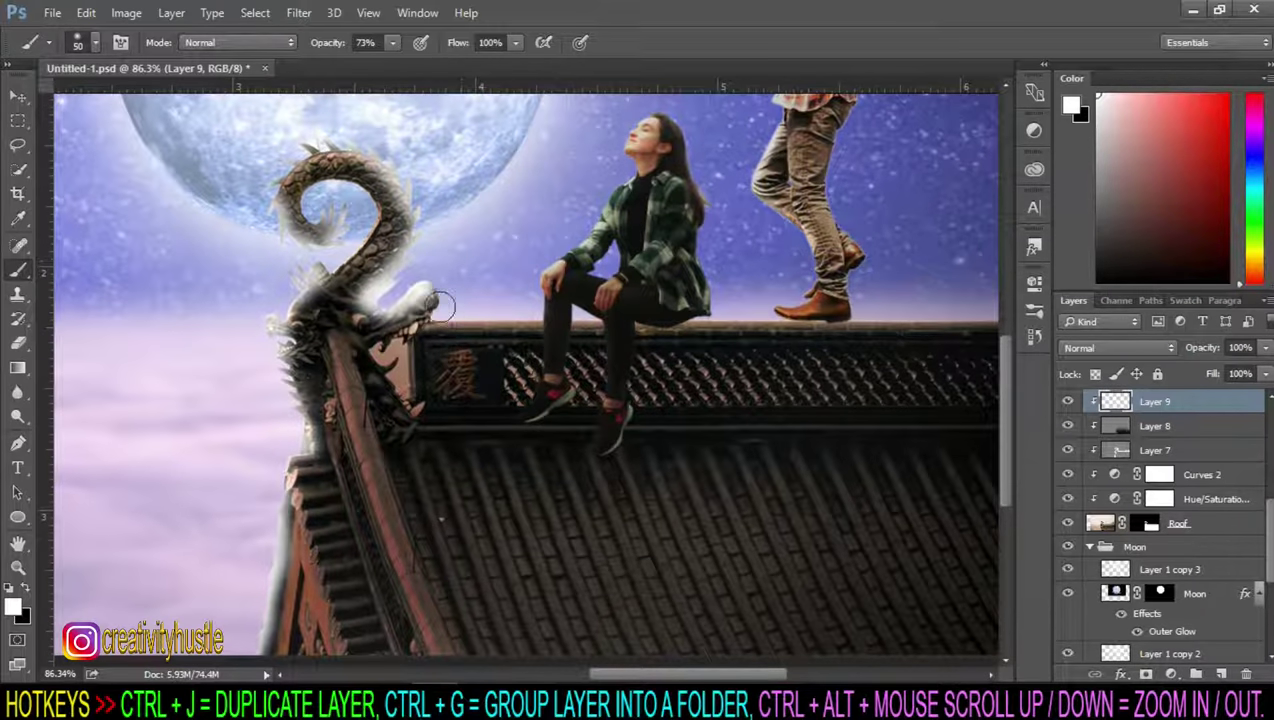
left_click_drag(741, 335, 581, 372)
left_click_drag(596, 318, 885, 318)
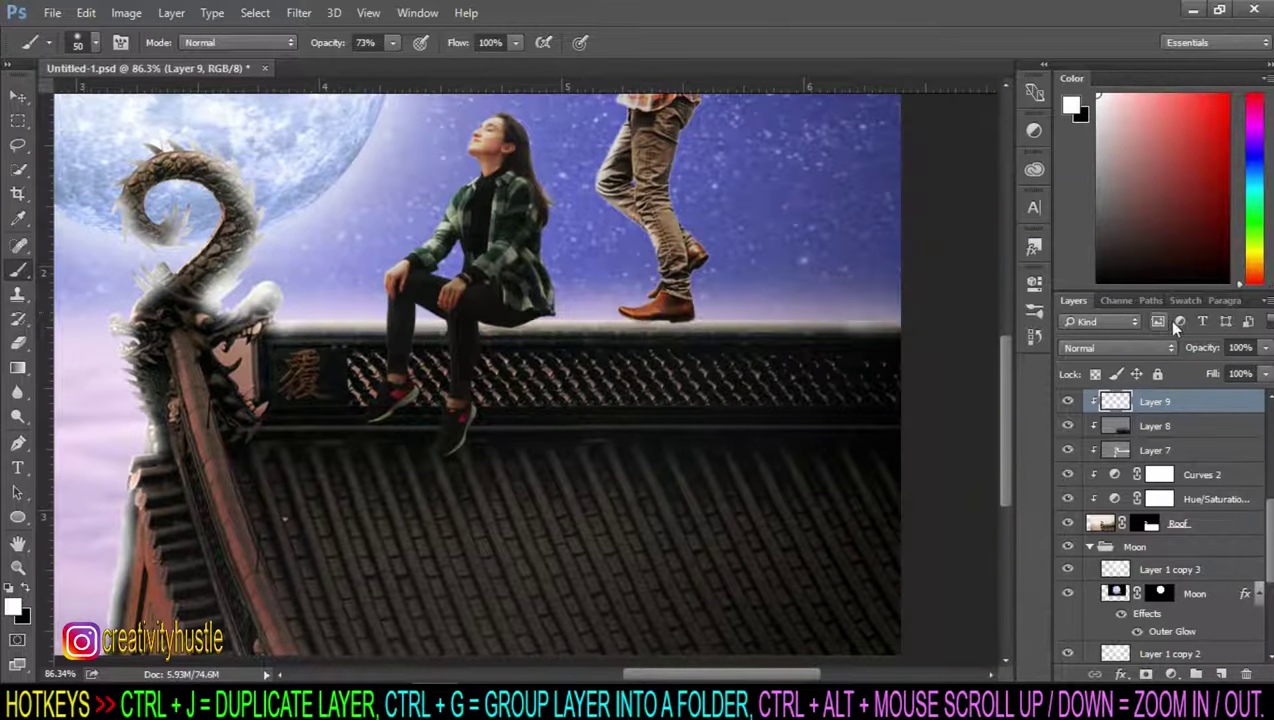
Step: Set Layer 9's blend mode to Overlay
left_click(1165, 348)
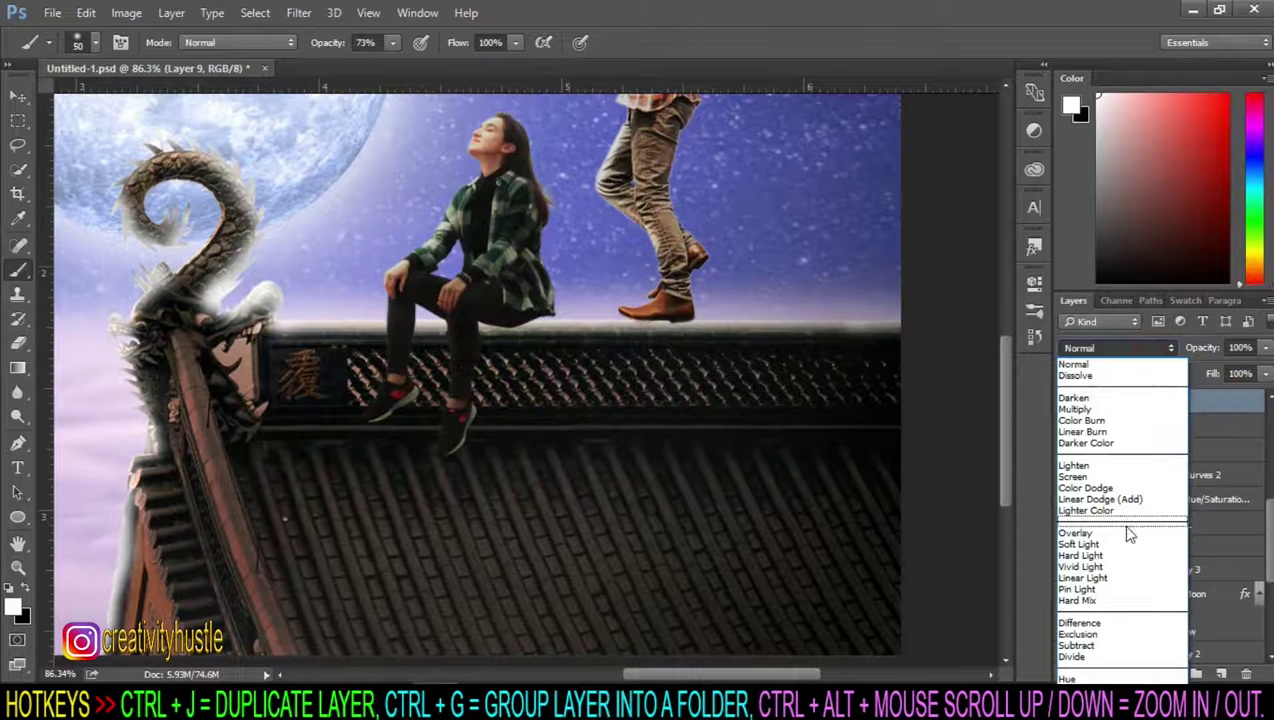
left_click(1120, 526)
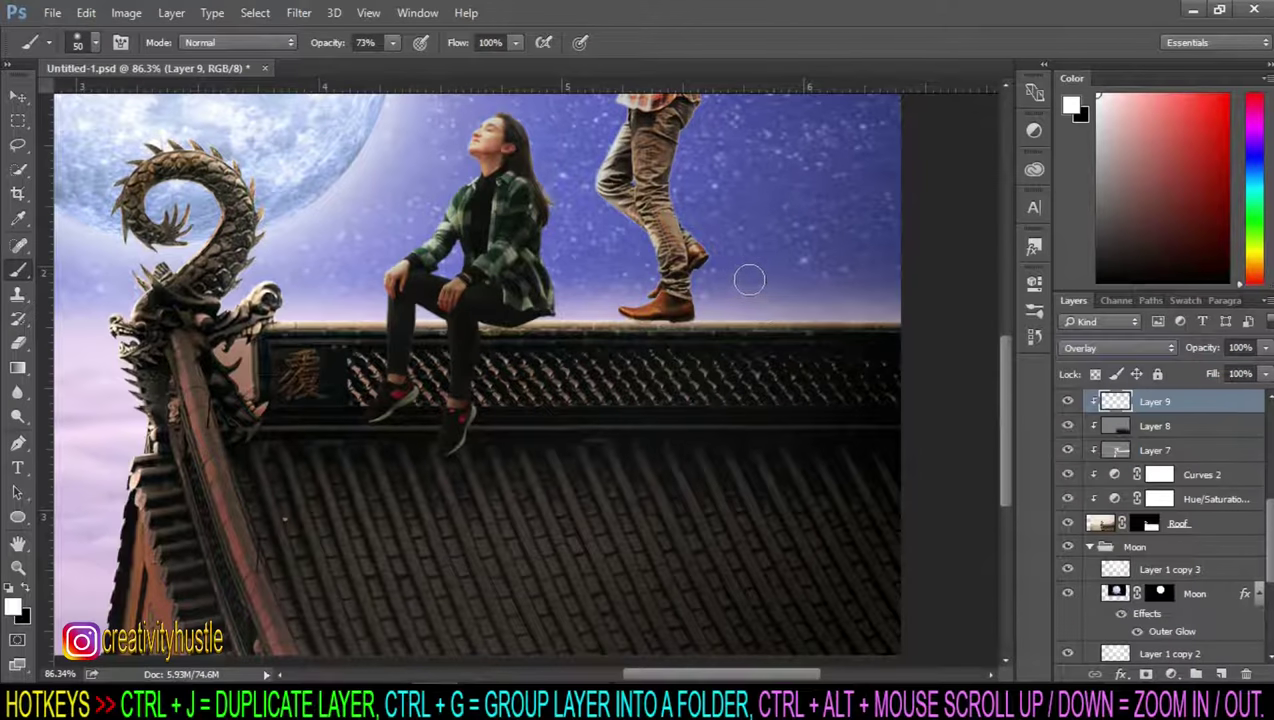
scroll(994, 377, "up", 5)
scroll(900, 340, "up", 1)
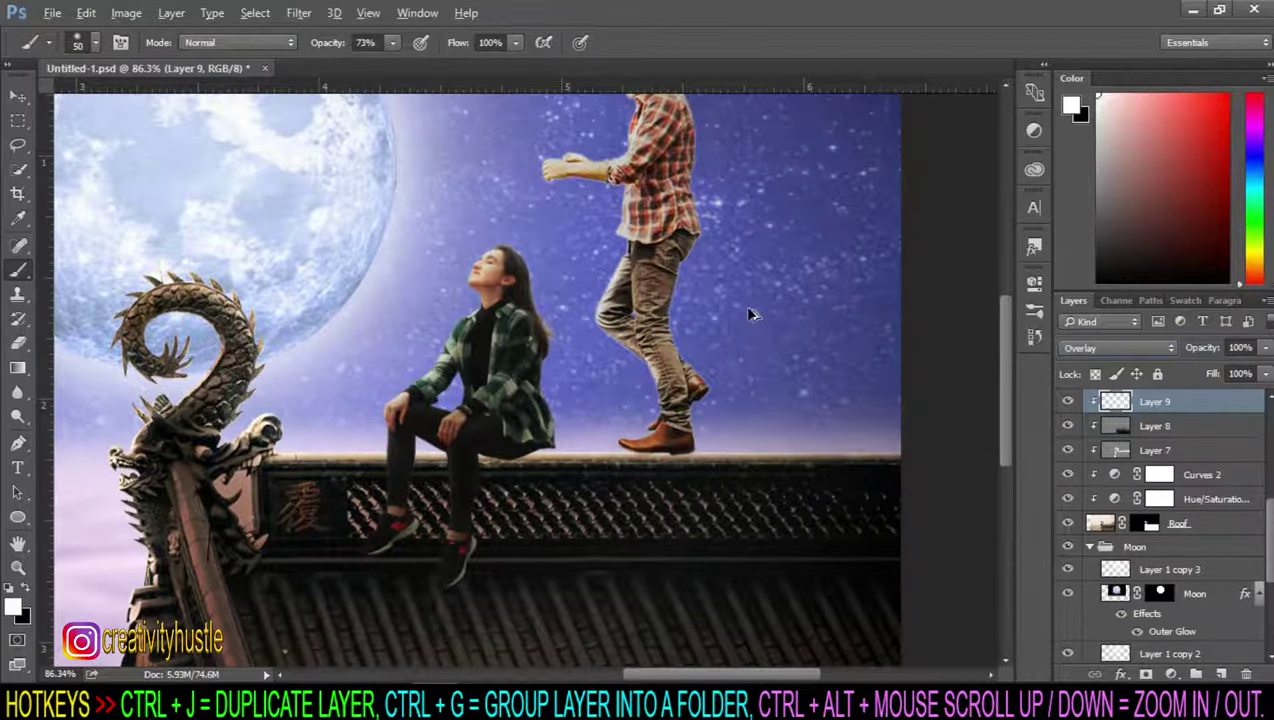
Step: Toggle Layer 9 off and on to compare the rim glow across the composition
left_click(1067, 401)
key("v")
scroll(893, 368, "down", 5)
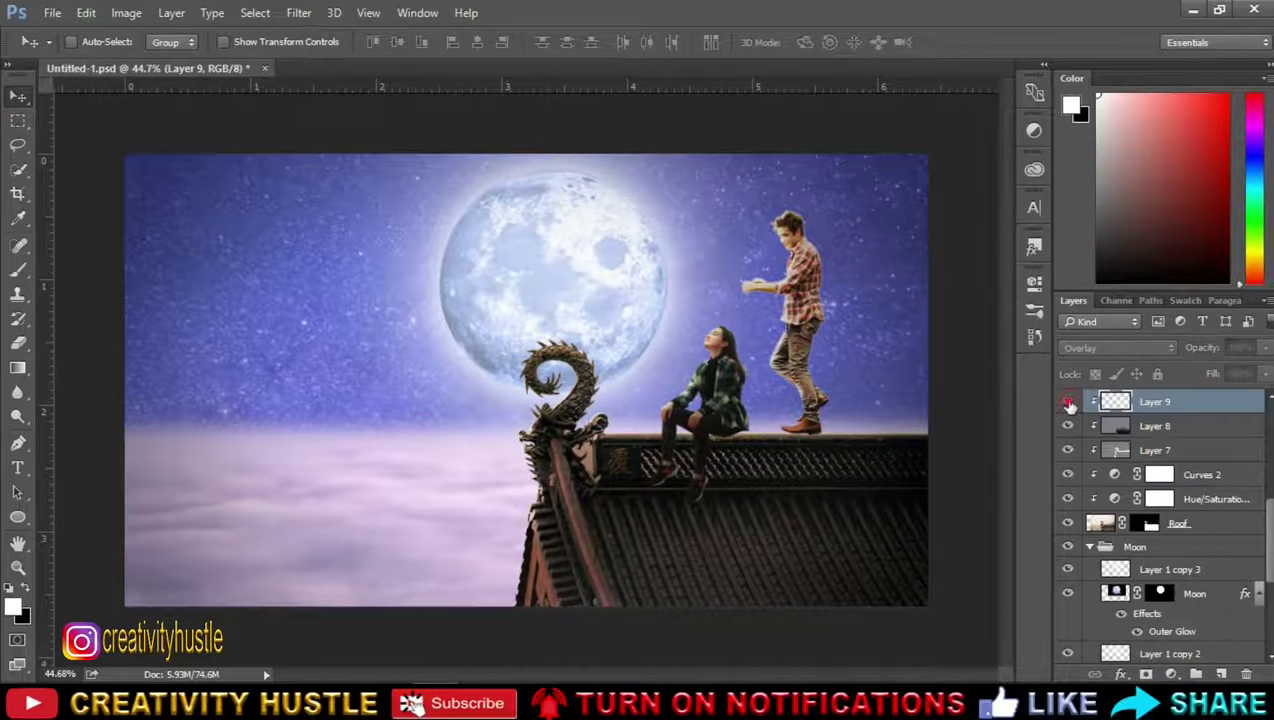
scroll(844, 430, "up", 4, "ctrl+alt")
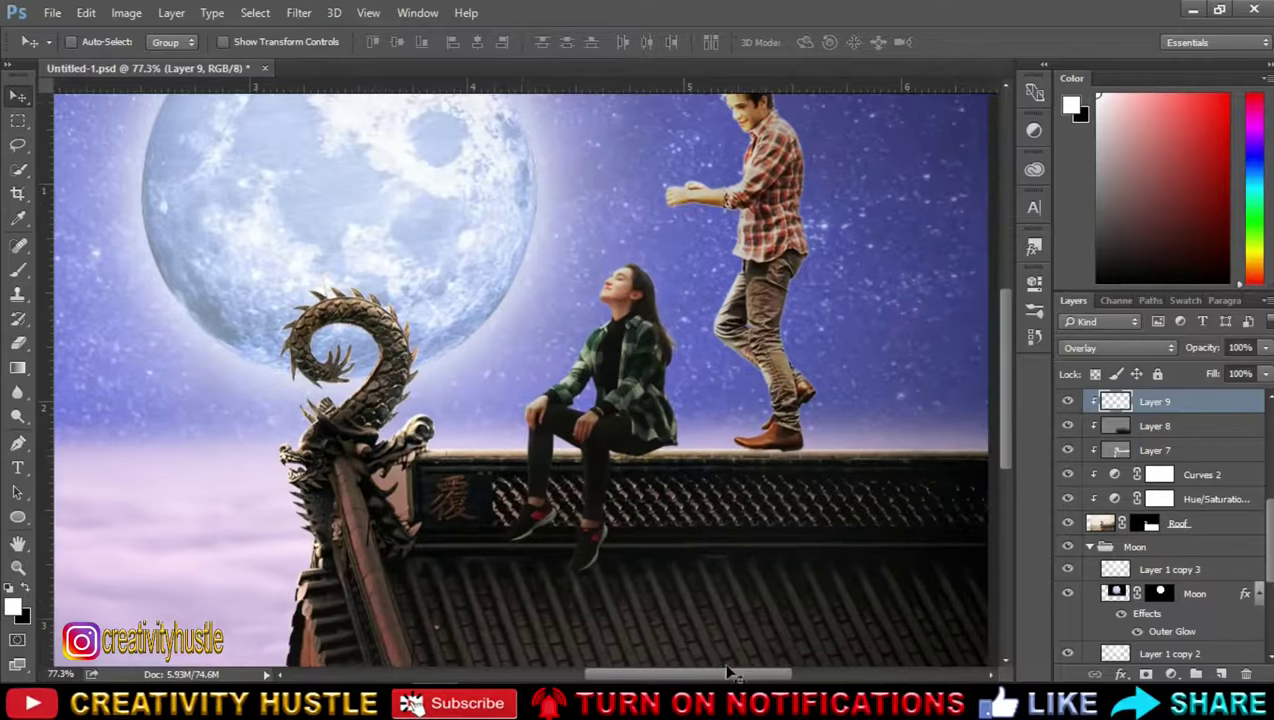
scroll(840, 652, "down", 2)
left_click(1067, 401)
scroll(950, 307, "down", 2)
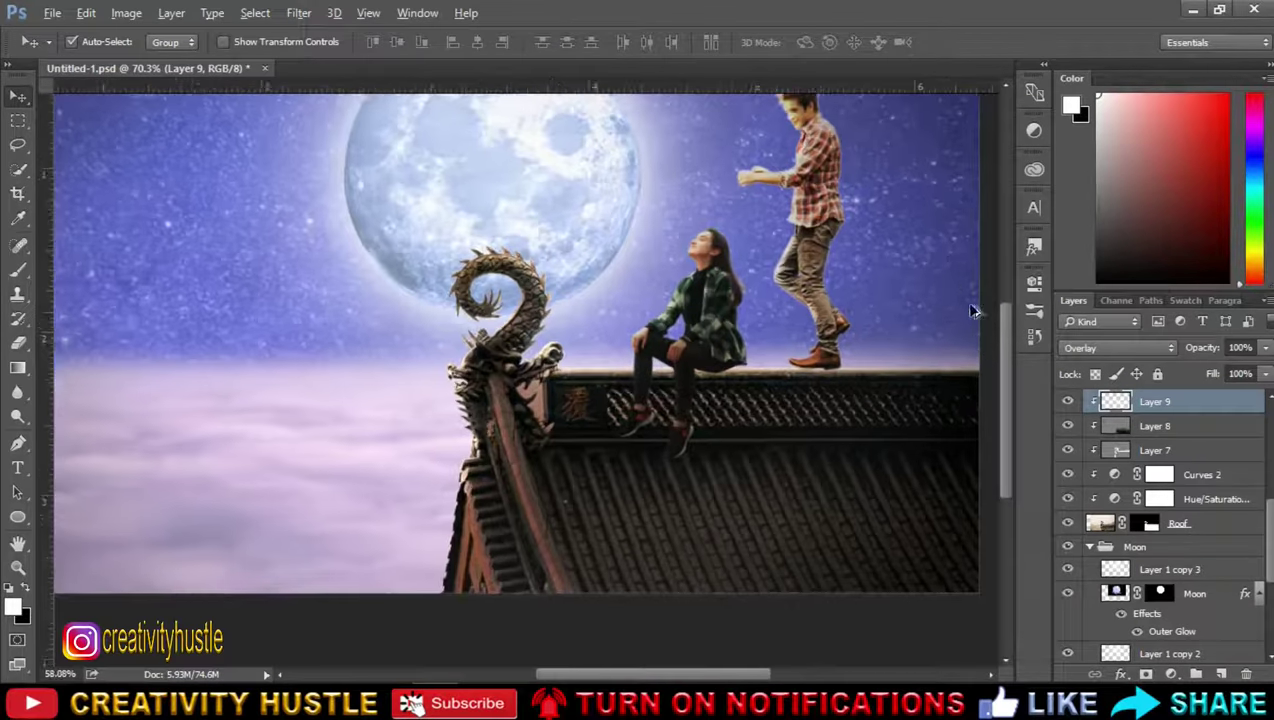
scroll(782, 368, "up", 2, "alt")
scroll(833, 372, "up", 2, "alt")
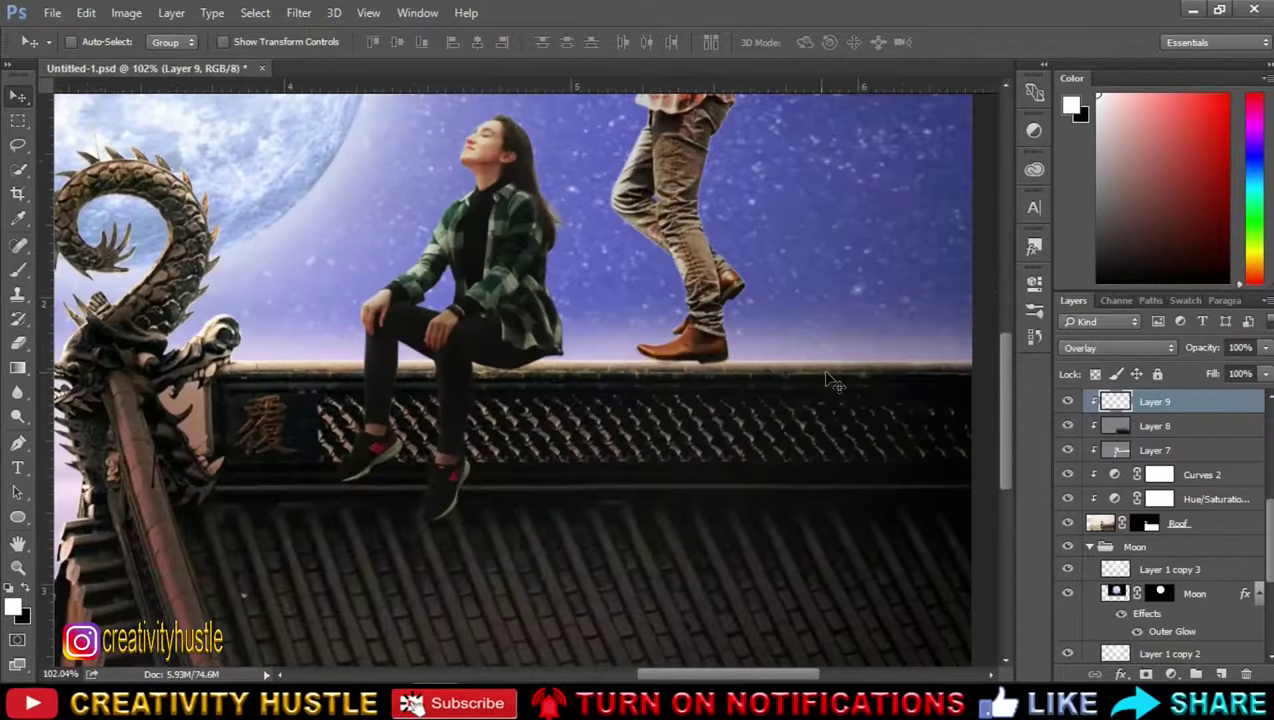
scroll(880, 380, "up", 2, "alt")
scroll(1222, 430, "down", 3)
scroll(1230, 490, "down", 3)
scroll(1234, 505, "down", 1)
Step: Select the Model 2 layer and pick the Pen tool
left_click(1234, 506)
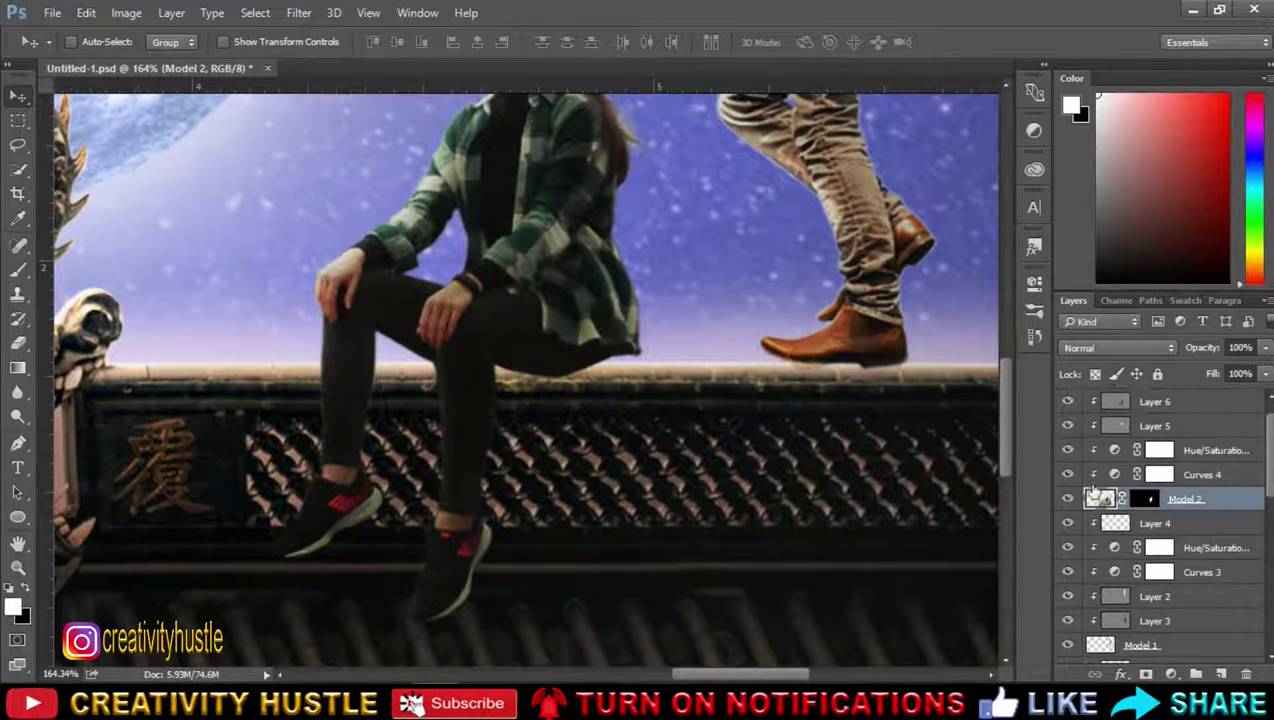
left_click(18, 270)
left_click(75, 265)
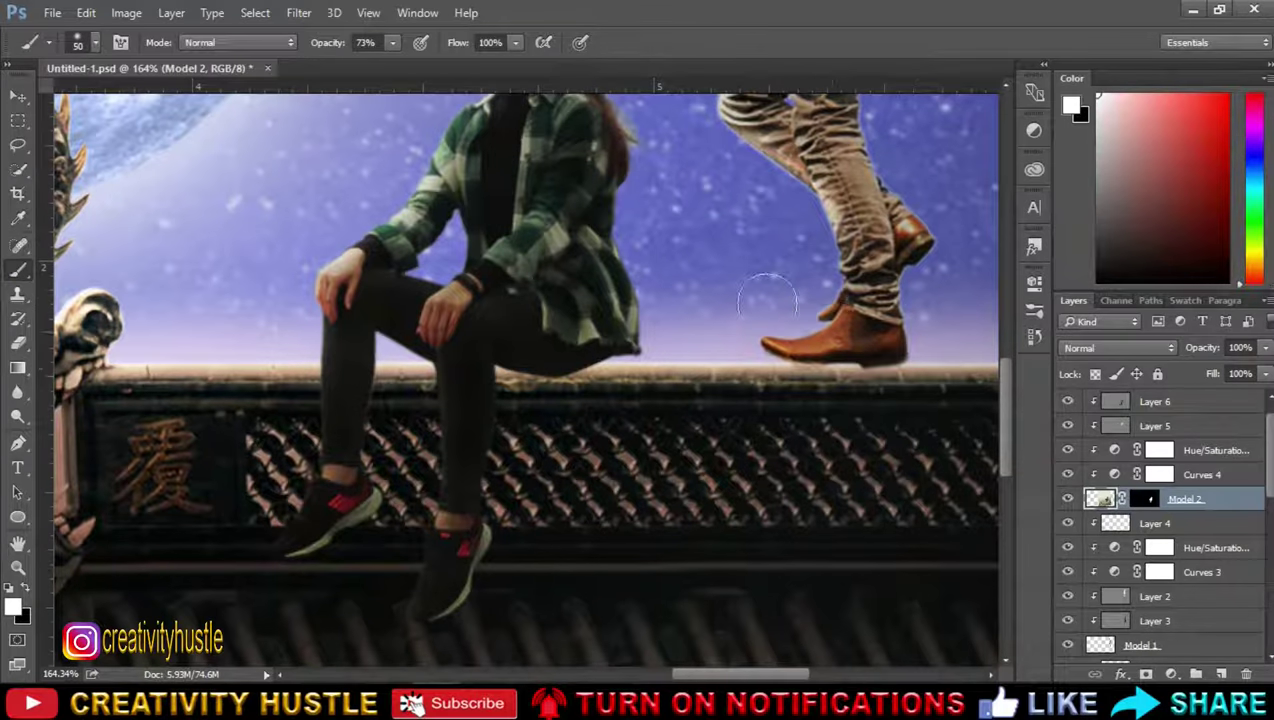
scroll(745, 341, "up", 2)
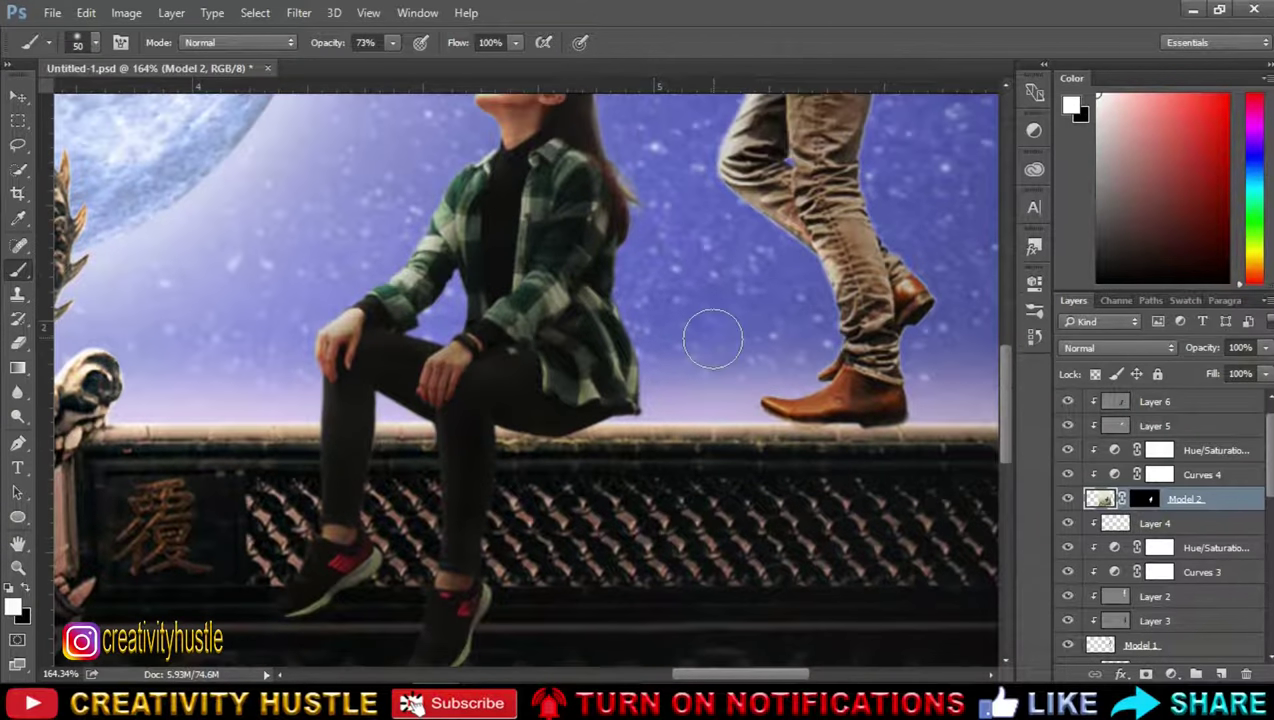
scroll(700, 355, "up", 2)
scroll(677, 370, "down", 1)
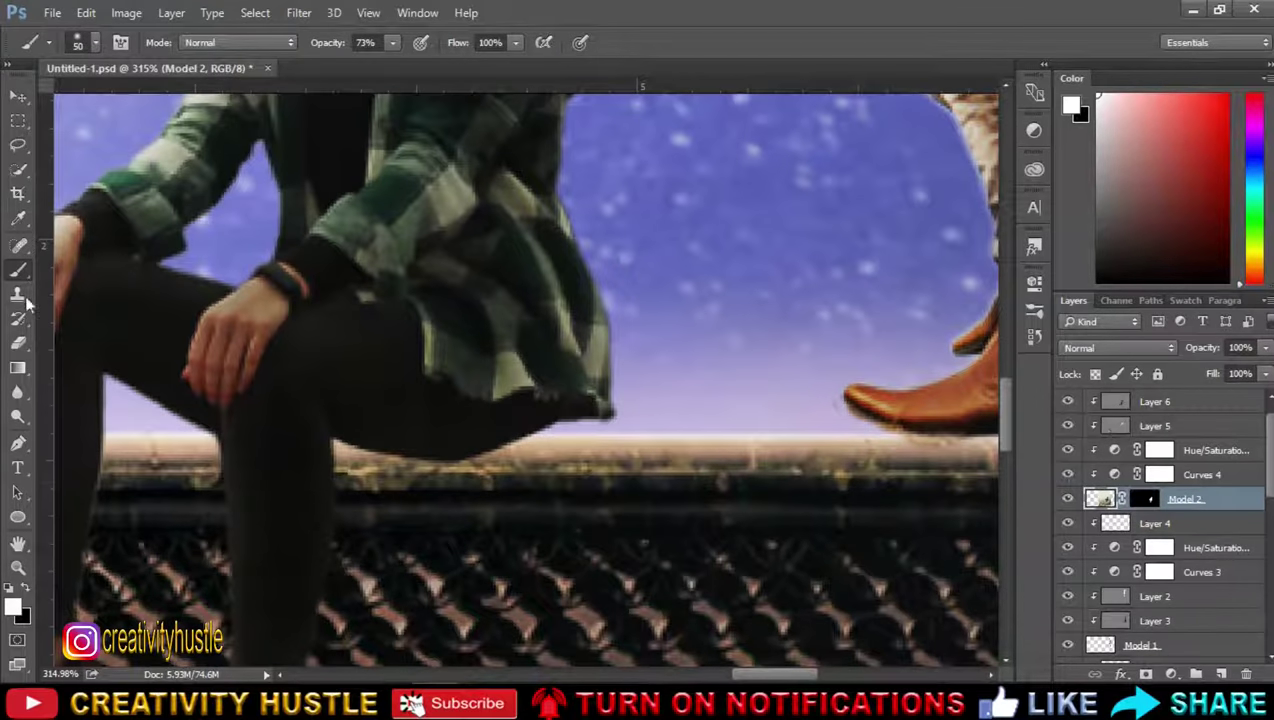
left_click(18, 443)
left_click(80, 437)
Step: Draw a path under the woman's shirt hem and make it a selection with no feathering
left_click(378, 453)
left_click_drag(540, 432, 477, 460)
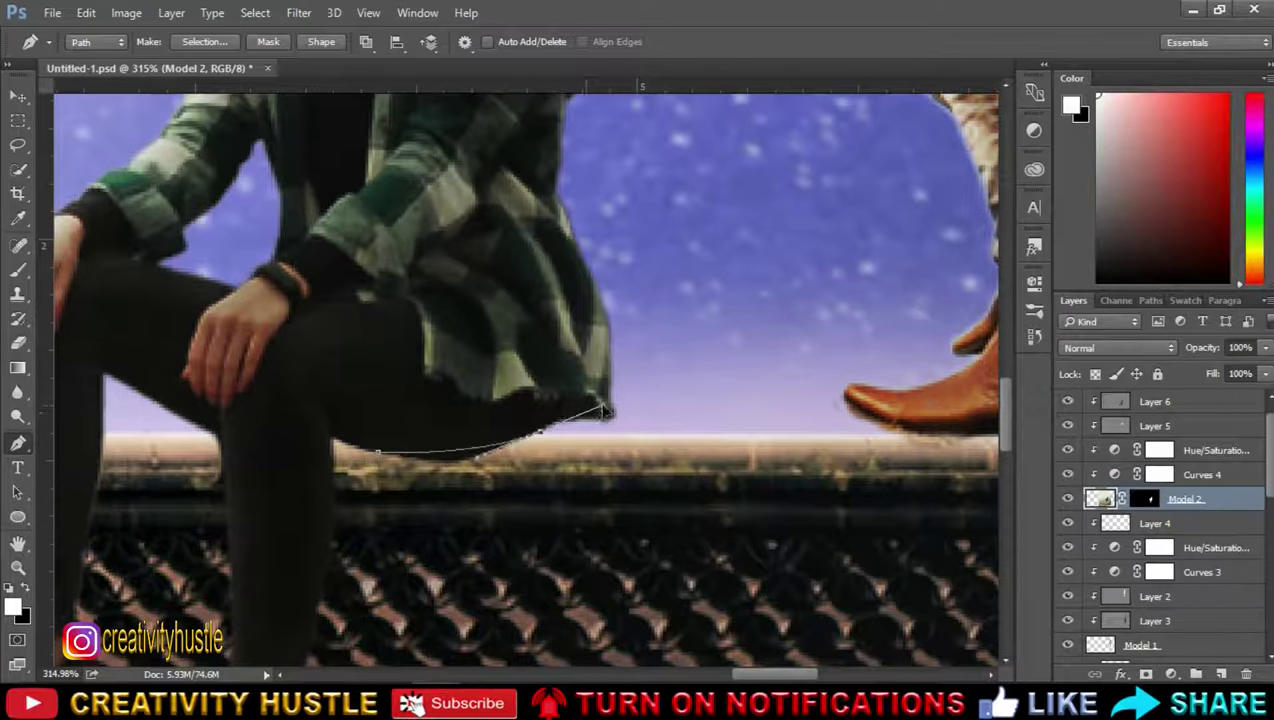
right_click(531, 463)
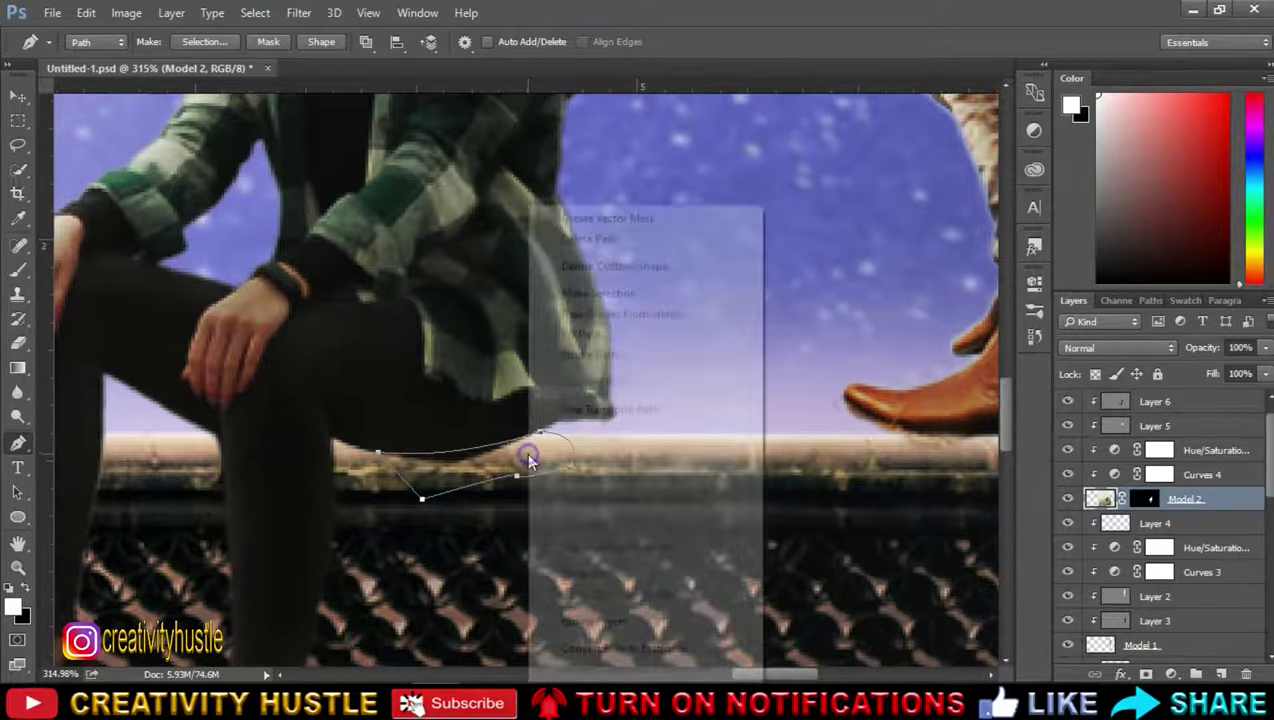
left_click(632, 290)
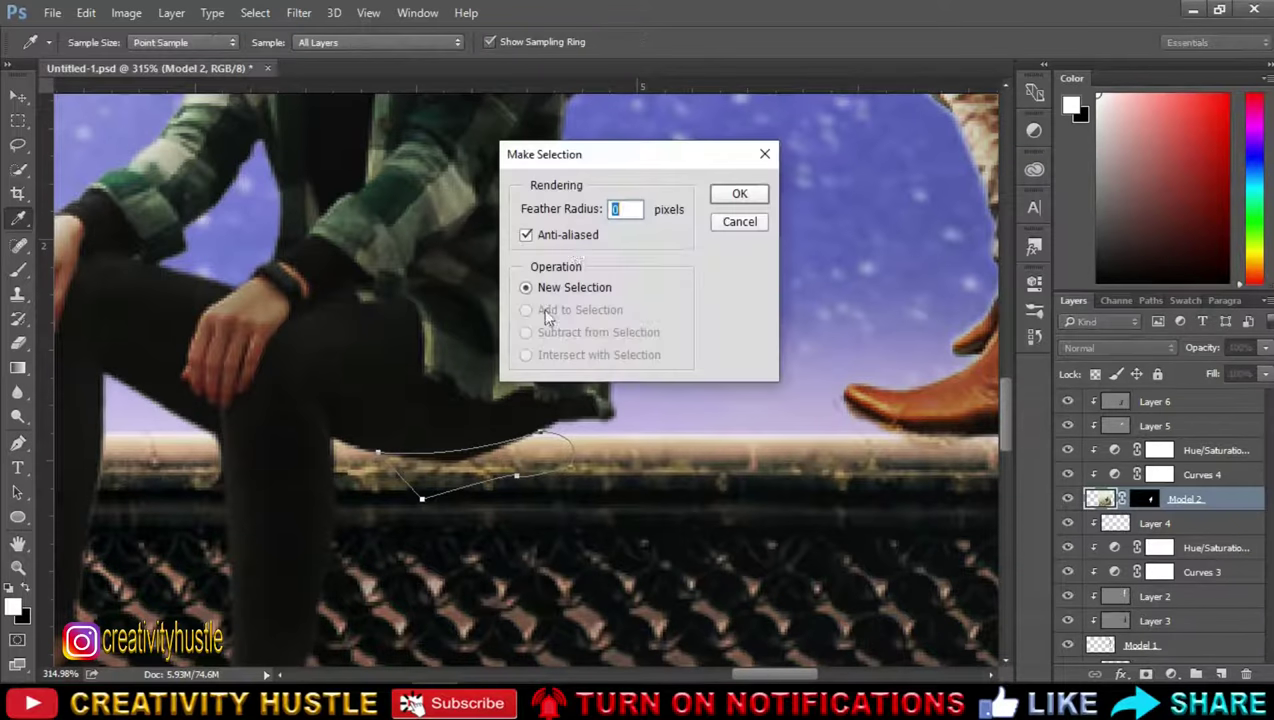
left_click(737, 194)
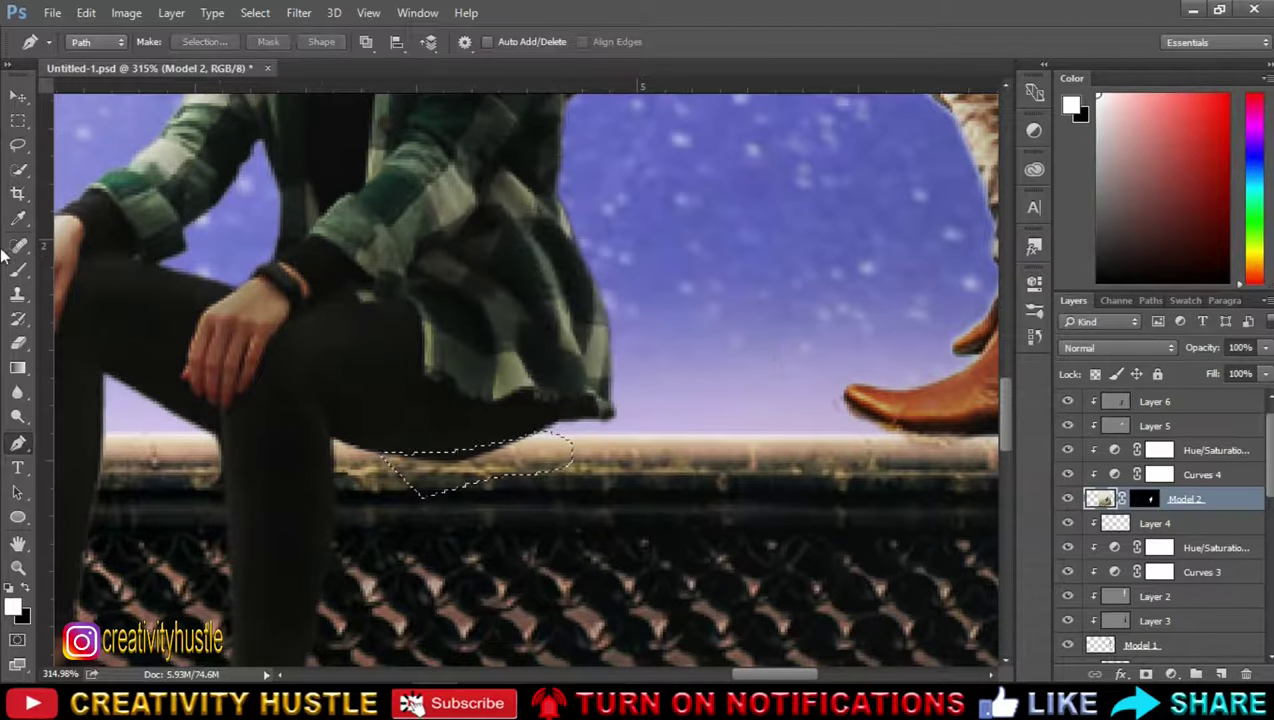
Step: Paint black with a size-15 brush on Model 2's mask to hide the area under the shirt
left_click_drag(17, 270, 110, 266)
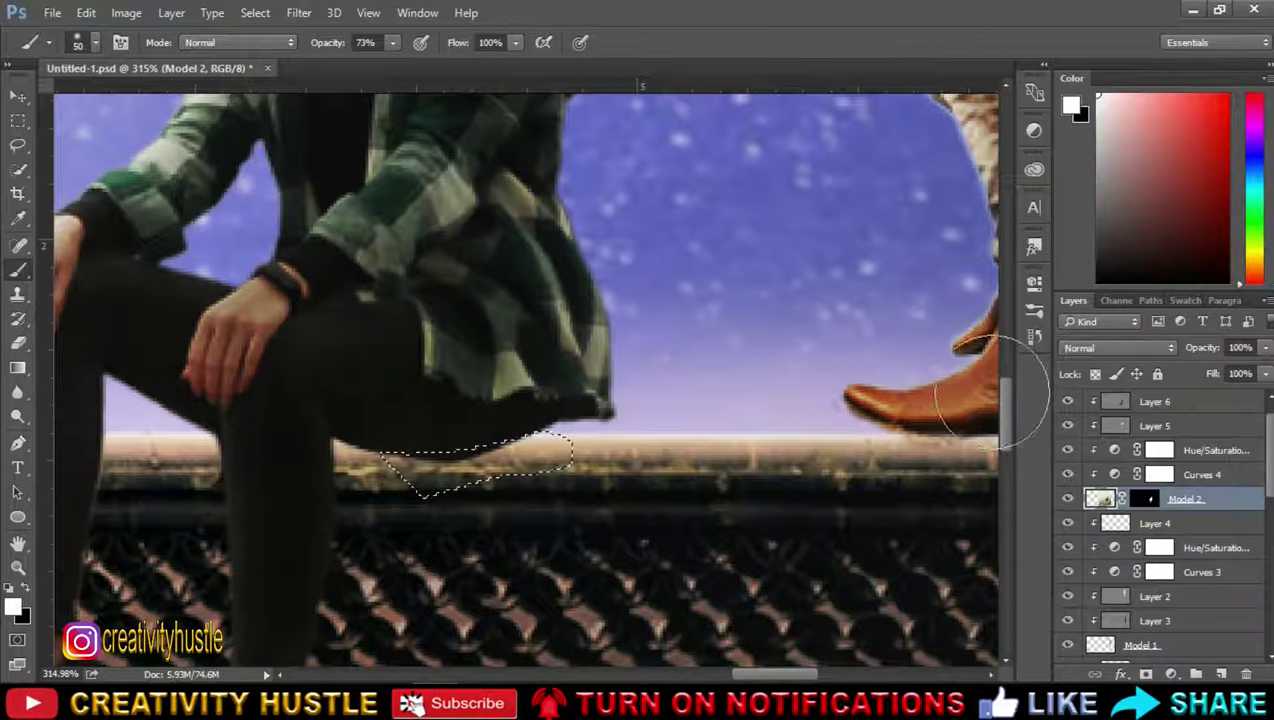
left_click(1147, 498)
key("x")
key("bracketleft")
key("bracketleft")
key("bracketleft")
key("bracketleft")
key("bracketleft")
key("bracketleft")
left_click_drag(398, 478, 603, 475)
Step: Add an empty Layer 10 above Layer 4
scroll(750, 362, "down", 5)
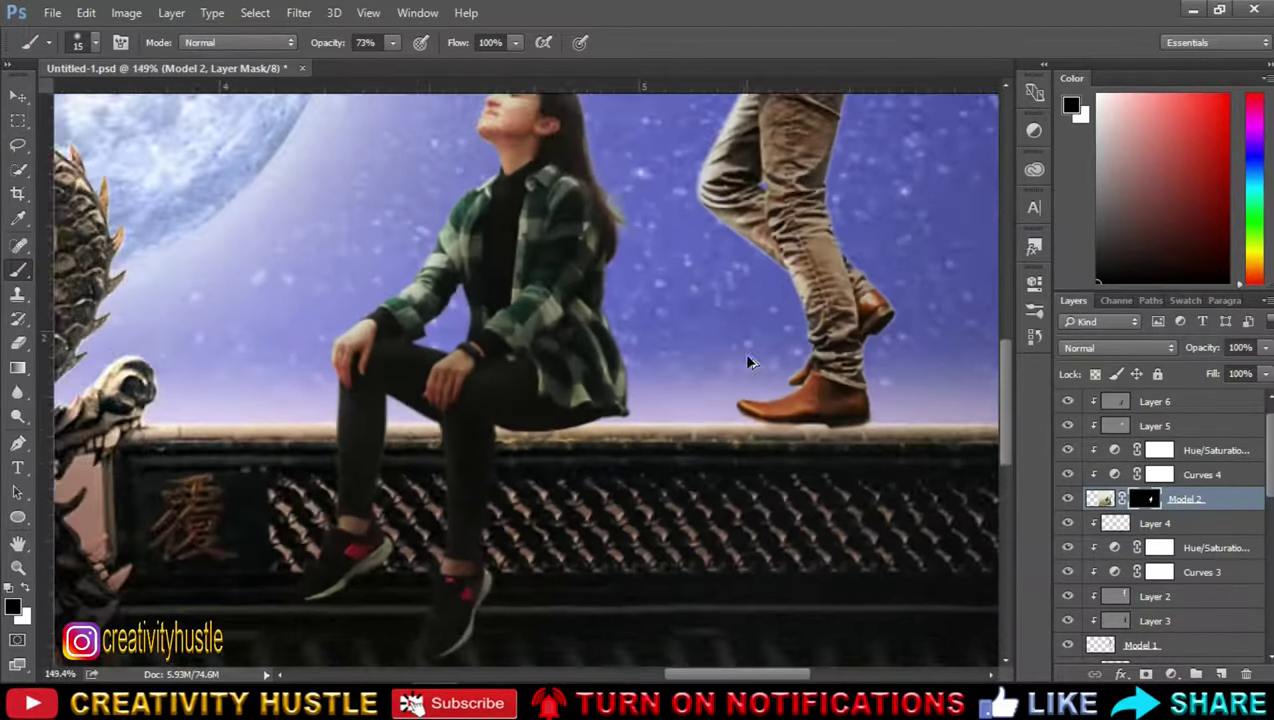
scroll(750, 362, "down", 5)
left_click_drag(750, 677, 782, 677)
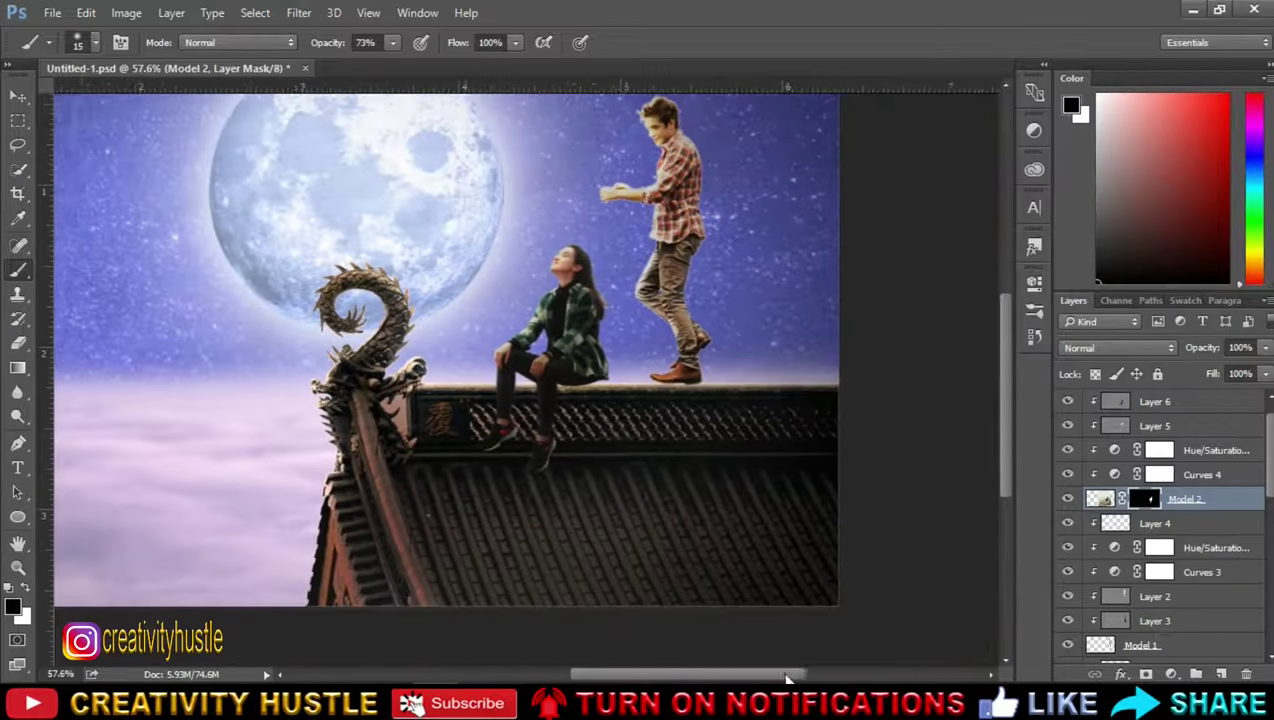
scroll(726, 291, "up", 2)
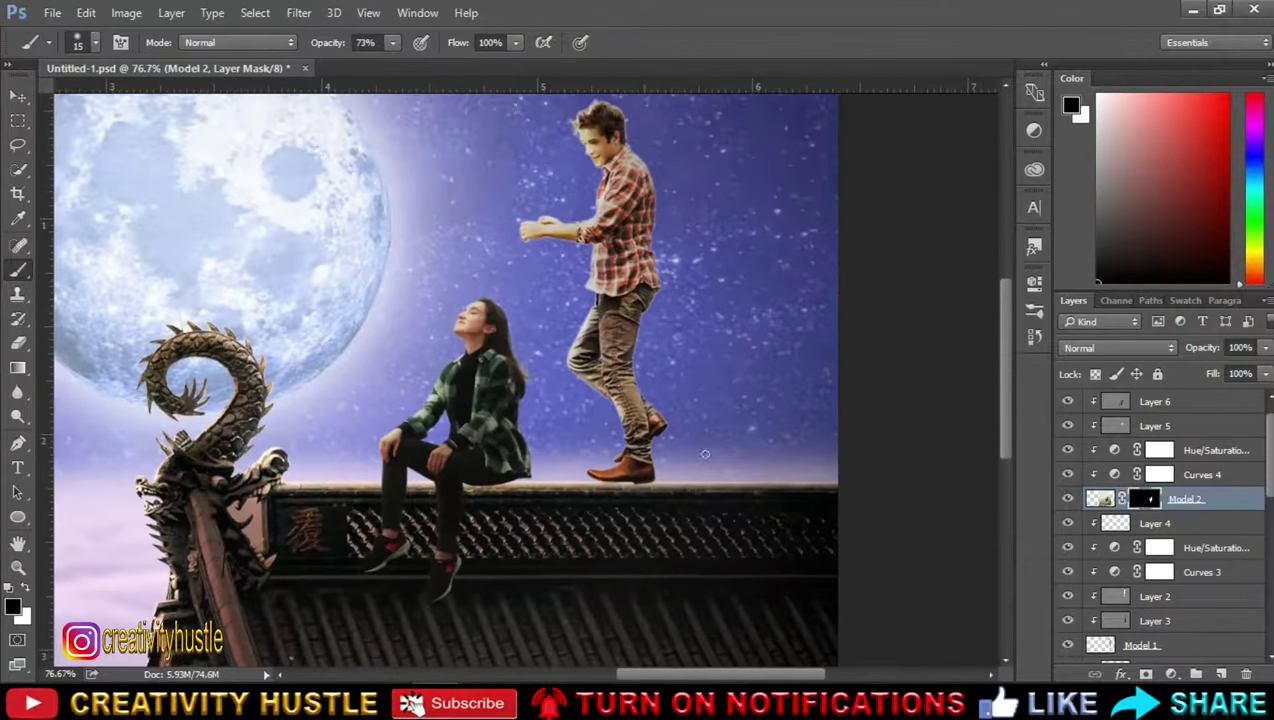
scroll(640, 300, "up", 2)
left_click(1218, 551)
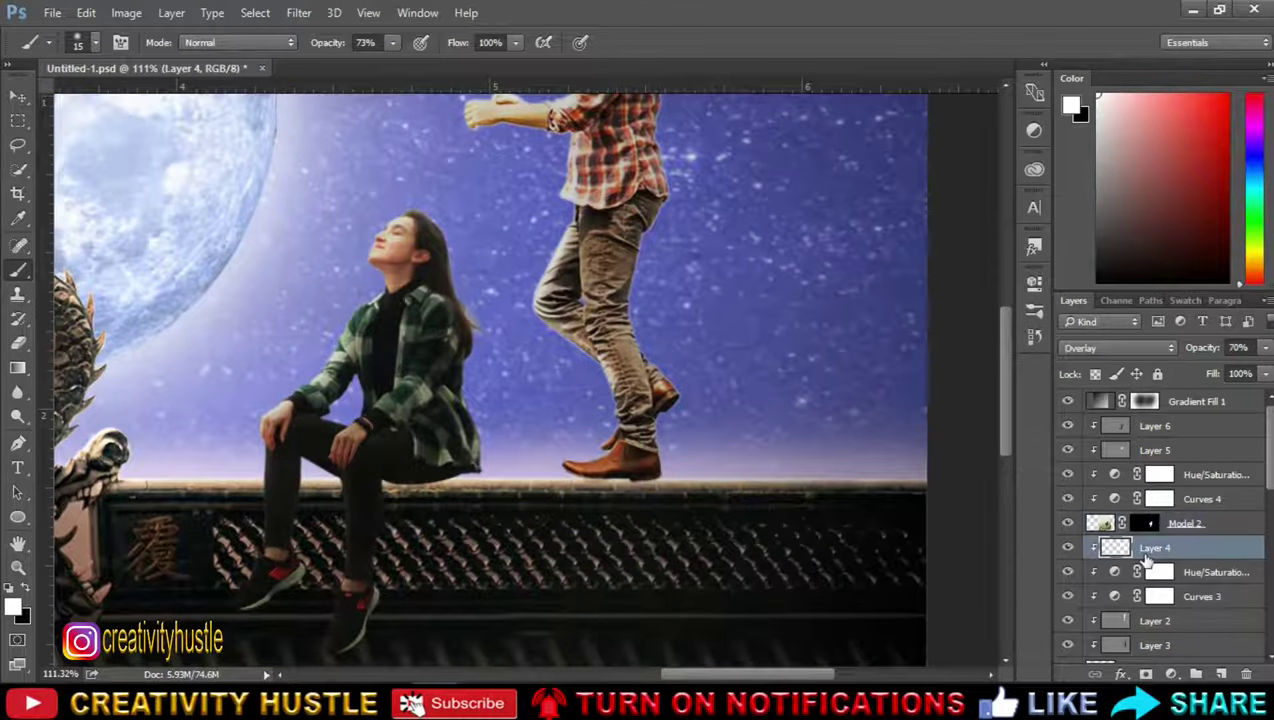
left_click(1224, 674)
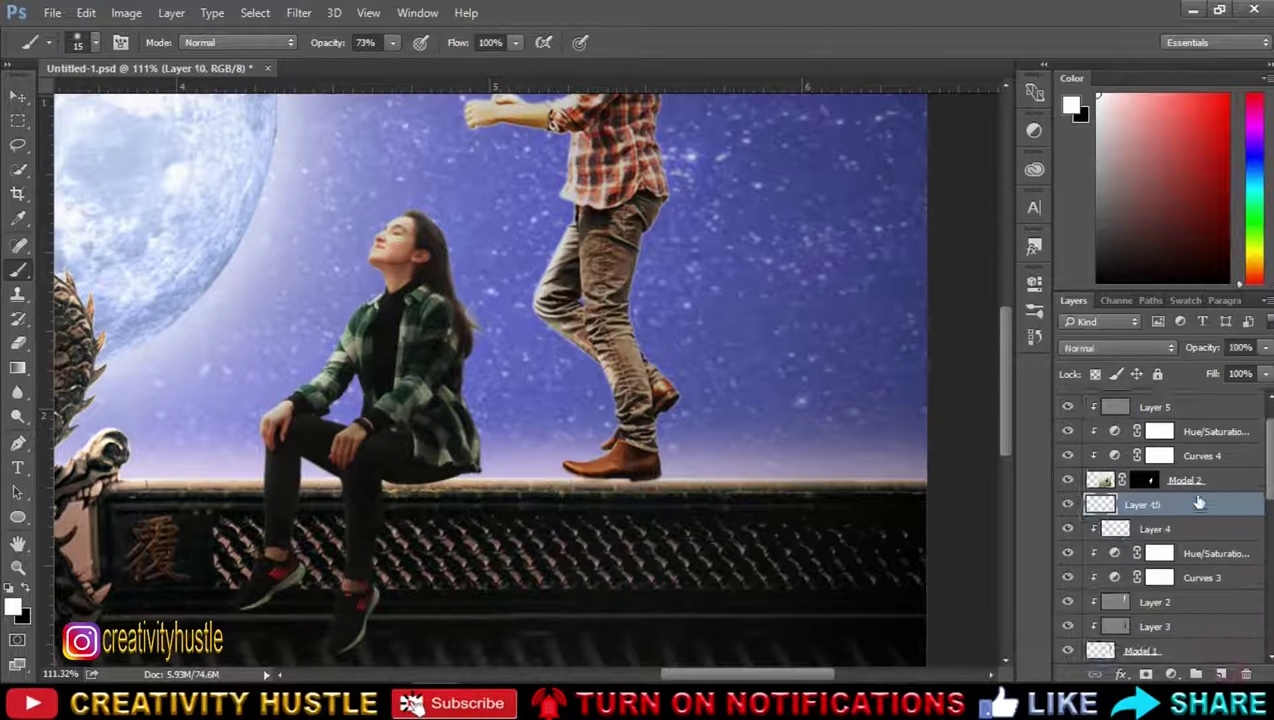
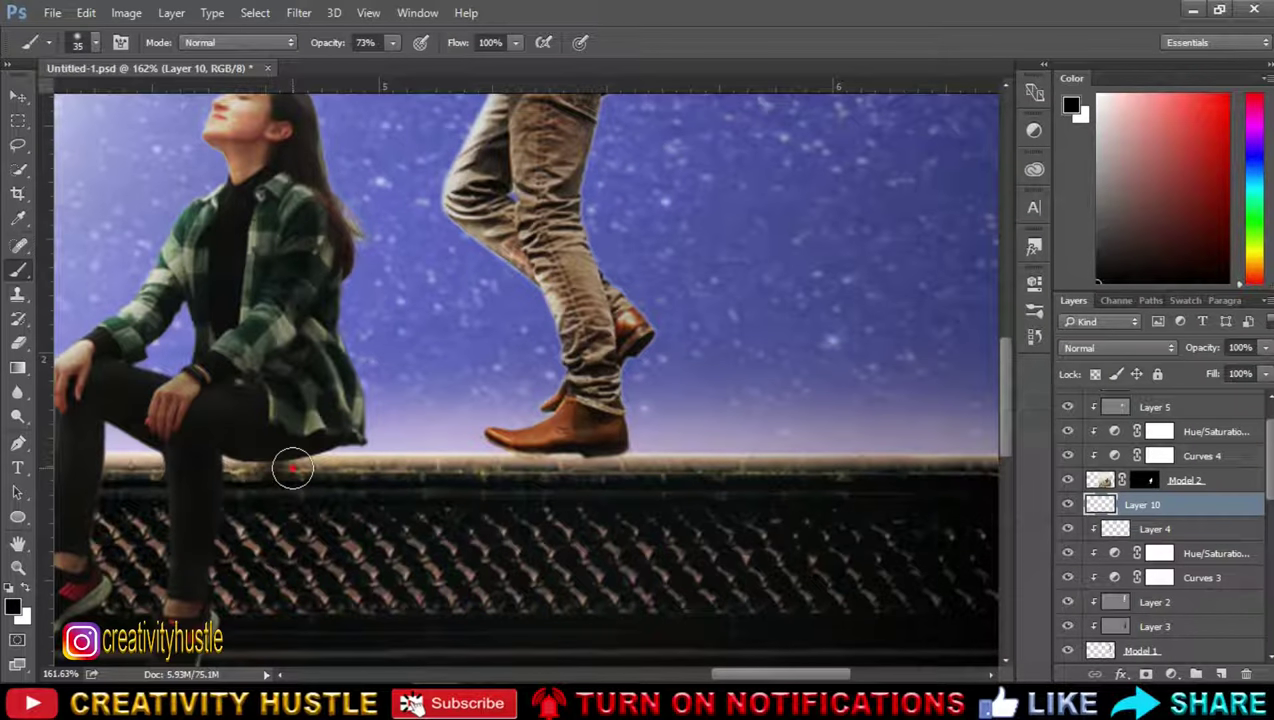
Step: Stretch and flatten the painted shadow under the girl along the ledge
key("ctrl+t")
left_click_drag(336, 468, 393, 467)
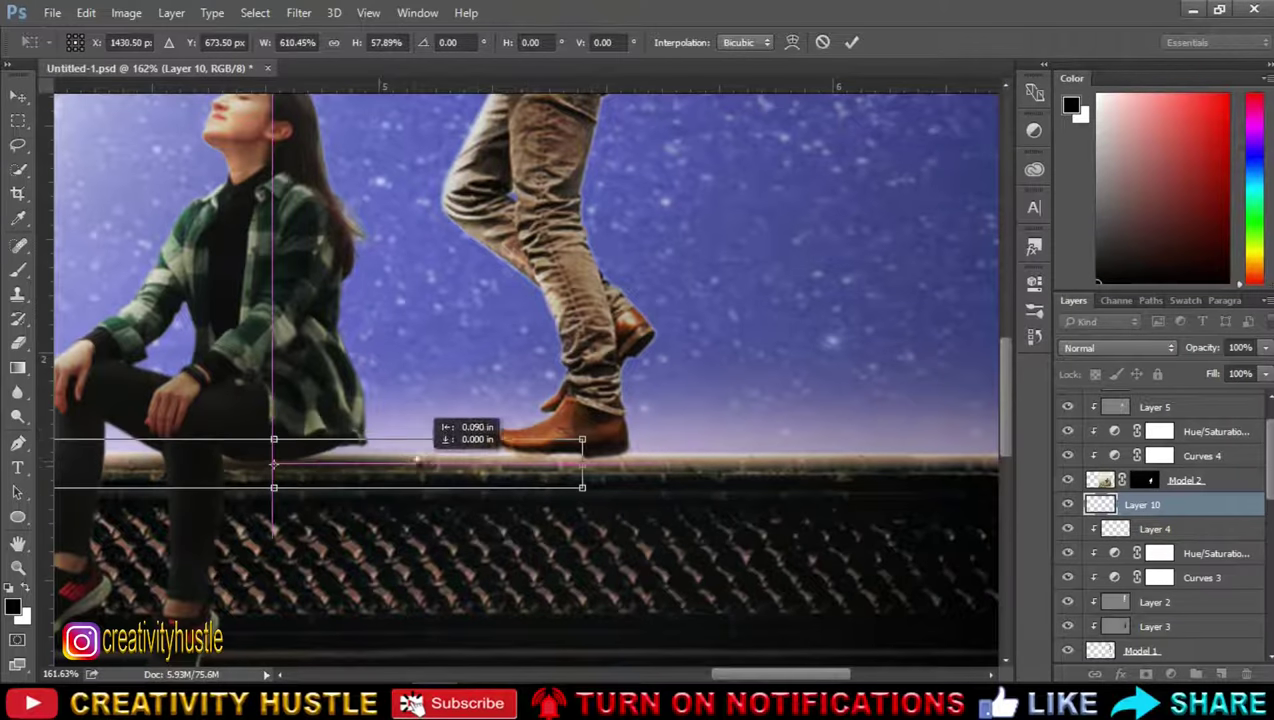
left_click_drag(393, 467, 440, 458)
key("Return")
Step: Check the Model 2 figure's bounds with a transform and fit the whole scene in view
left_click(1250, 480)
key("ctrl+t")
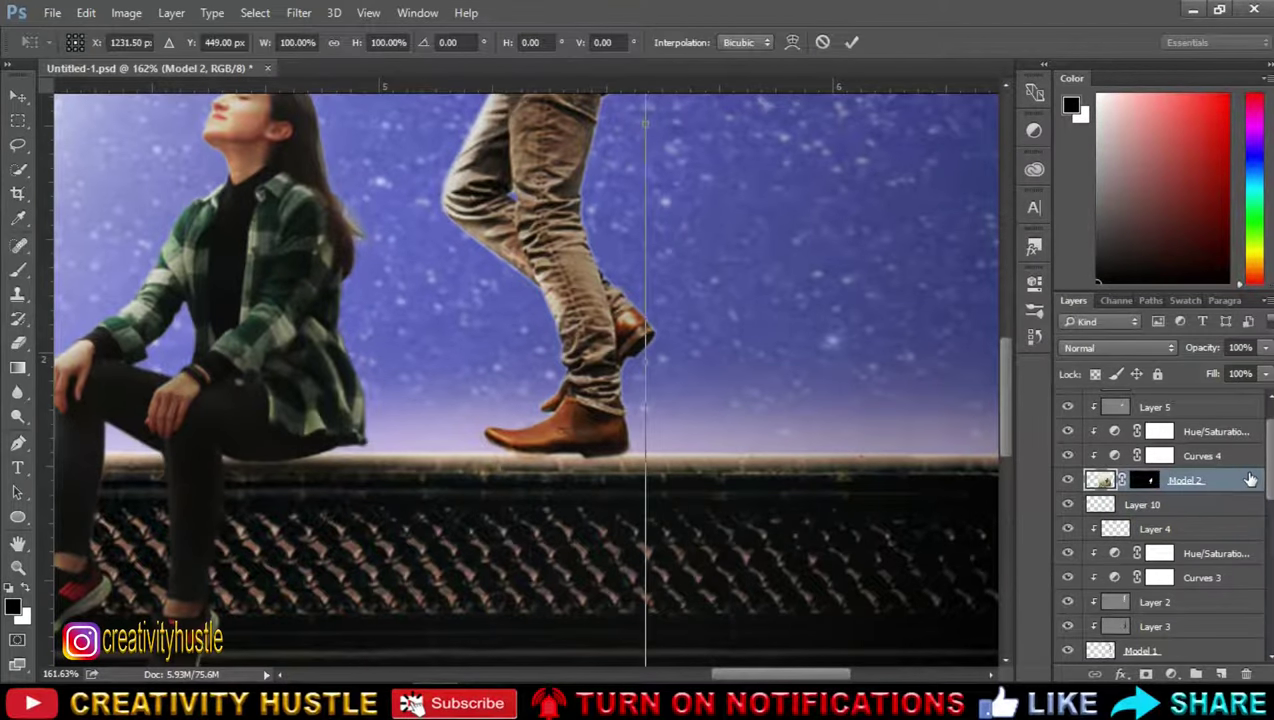
key("Return")
key("b")
key("ctrl+0")
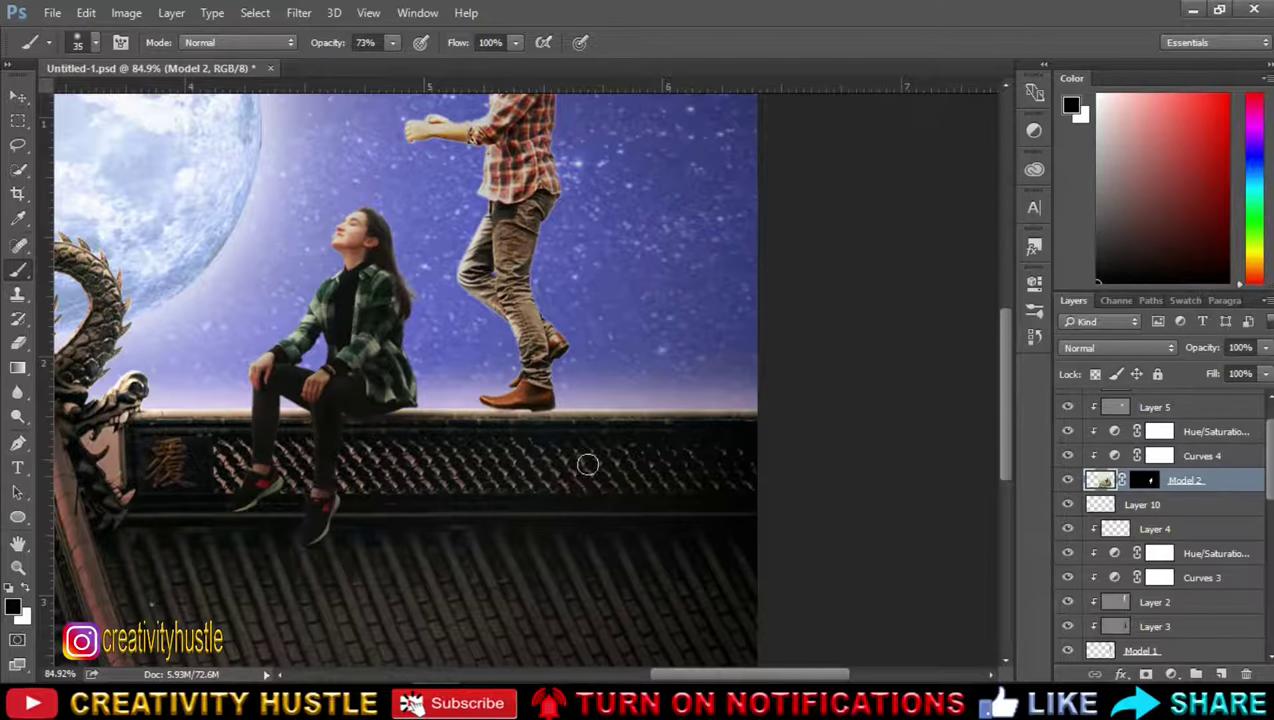
scroll(595, 470, "up", 2)
scroll(595, 470, "down", 3)
scroll(618, 460, "down", 2)
scroll(620, 588, "up", 1)
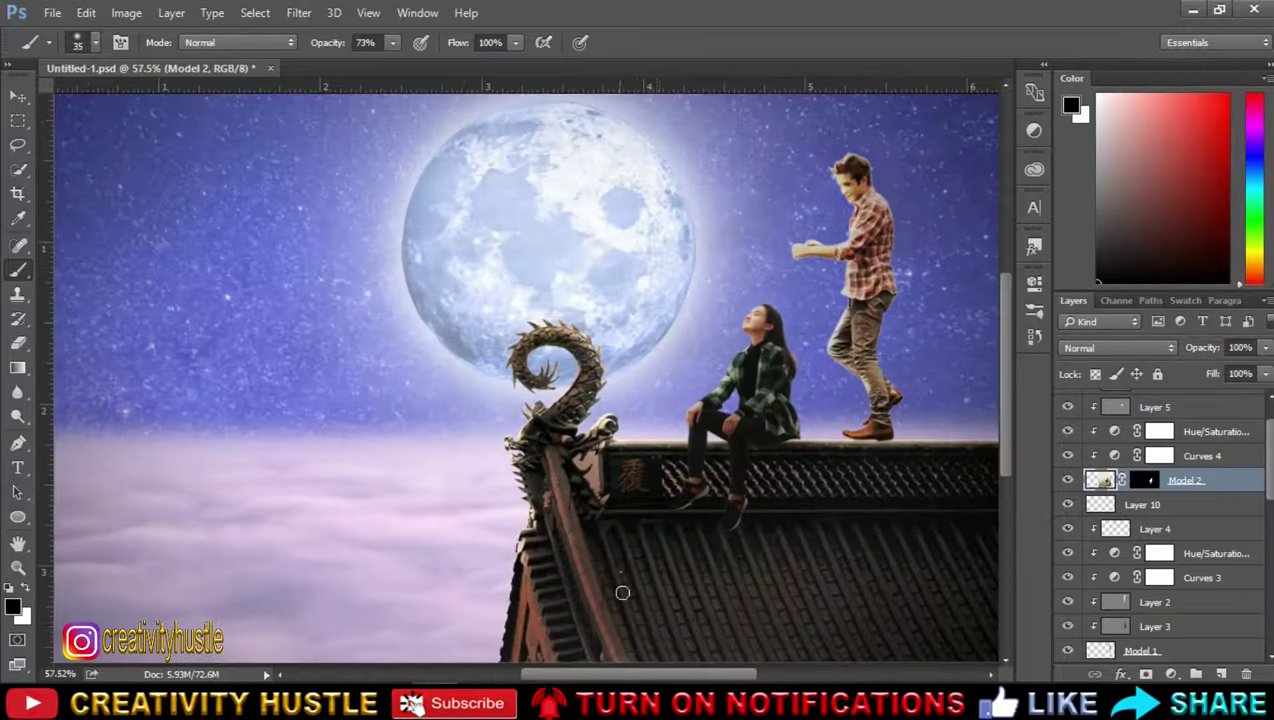
scroll(620, 588, "up", 1)
mouse_move(714, 678)
left_mouse_down()
mouse_move(754, 672)
mouse_move(796, 617)
left_mouse_up()
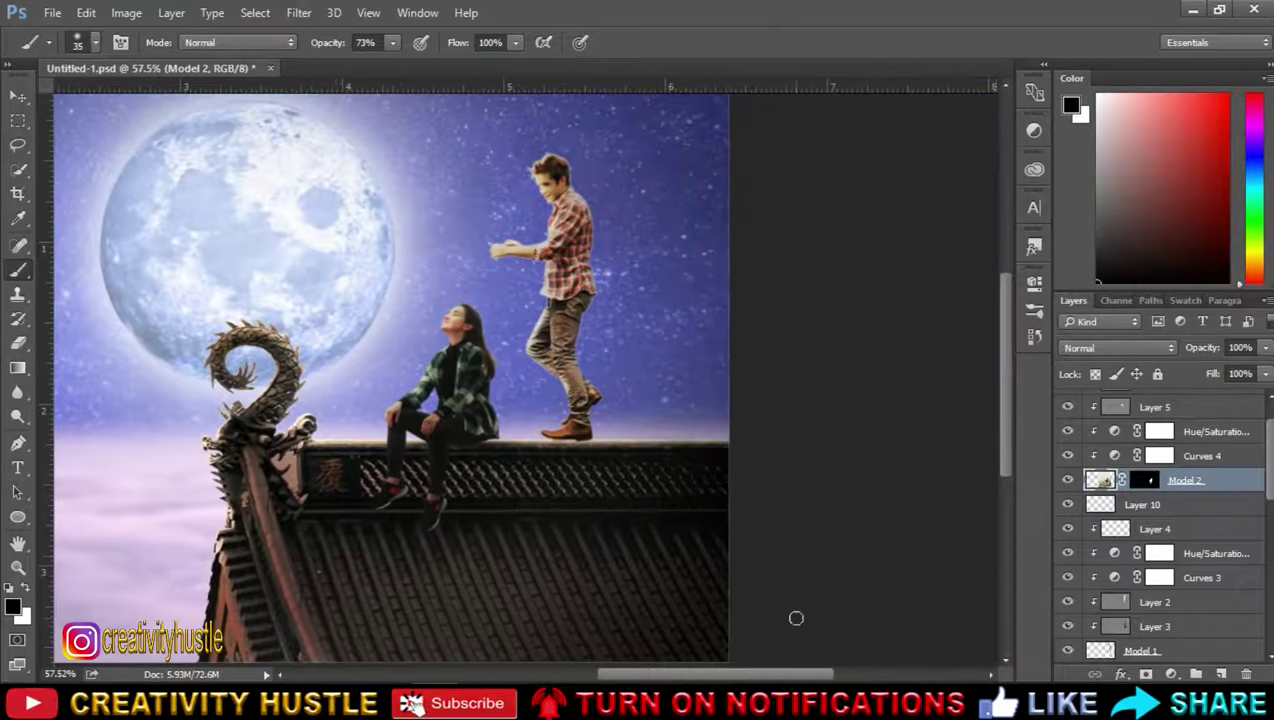
Step: Add a new layer above Layer 10 and paint a soft shadow under the boot
left_click(1220, 513)
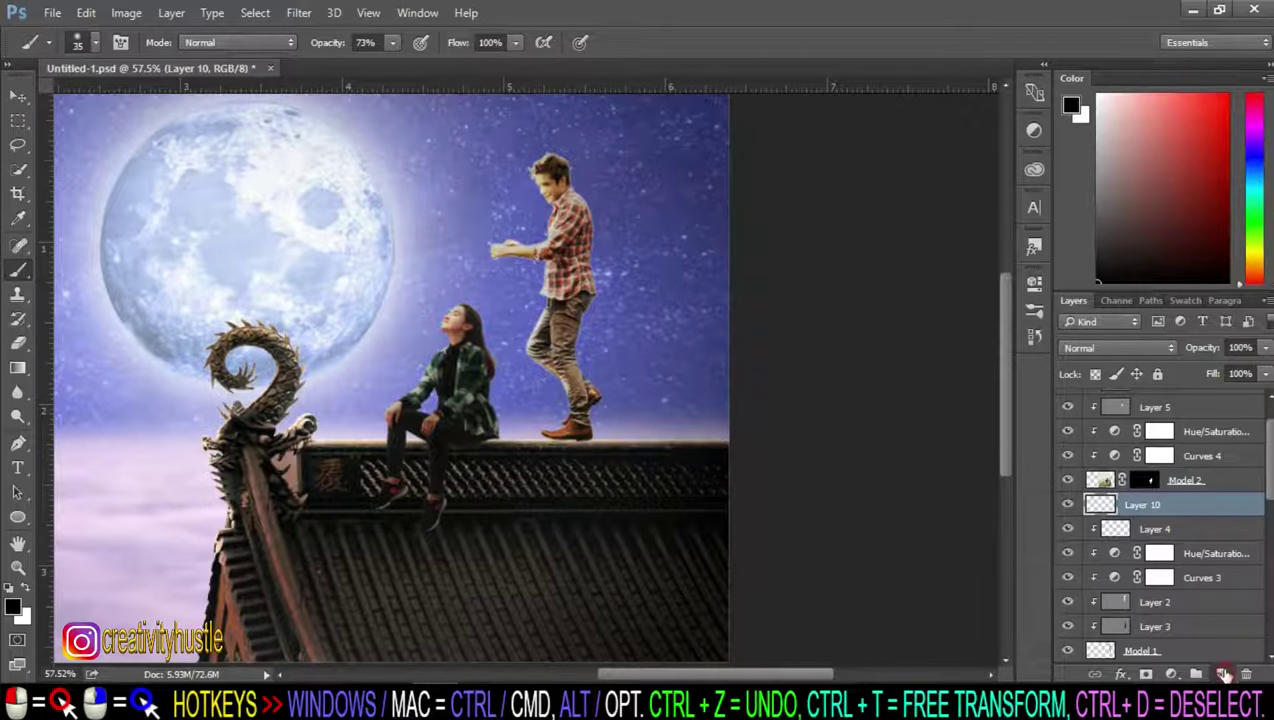
left_click(1224, 675)
scroll(711, 464, "up", 2)
scroll(403, 444, "up", 1)
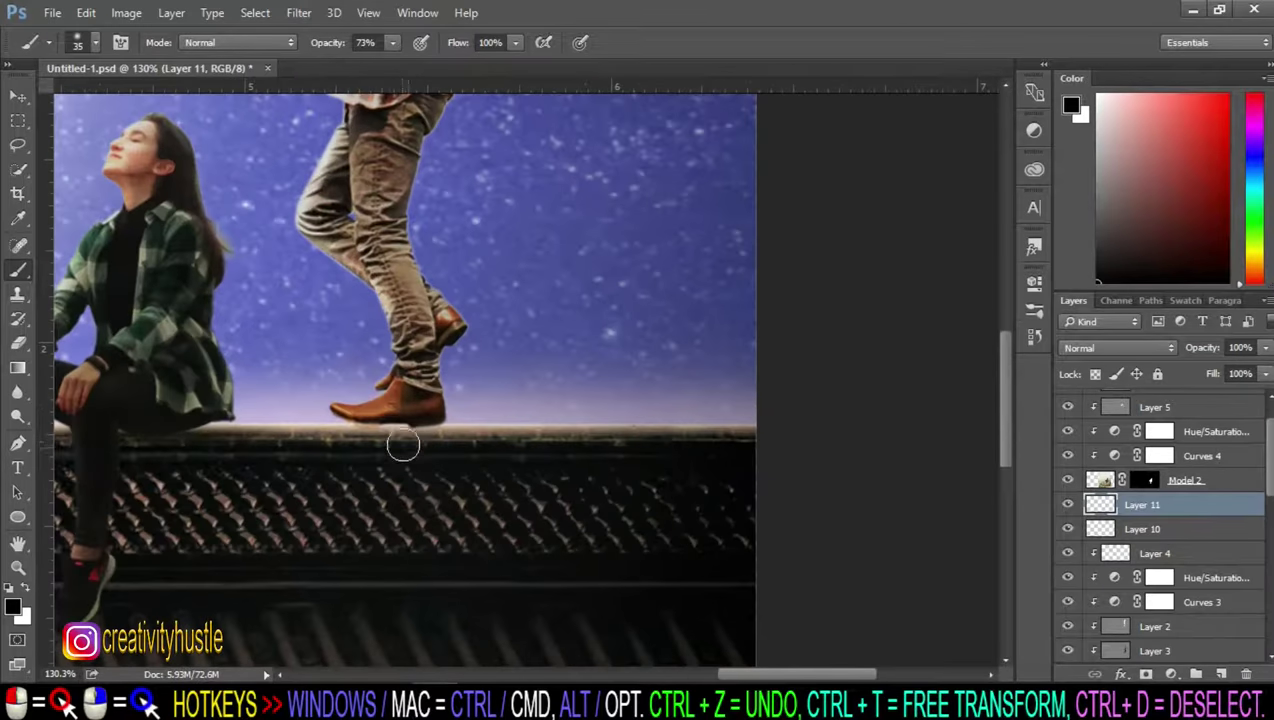
left_click_drag(407, 436, 421, 433)
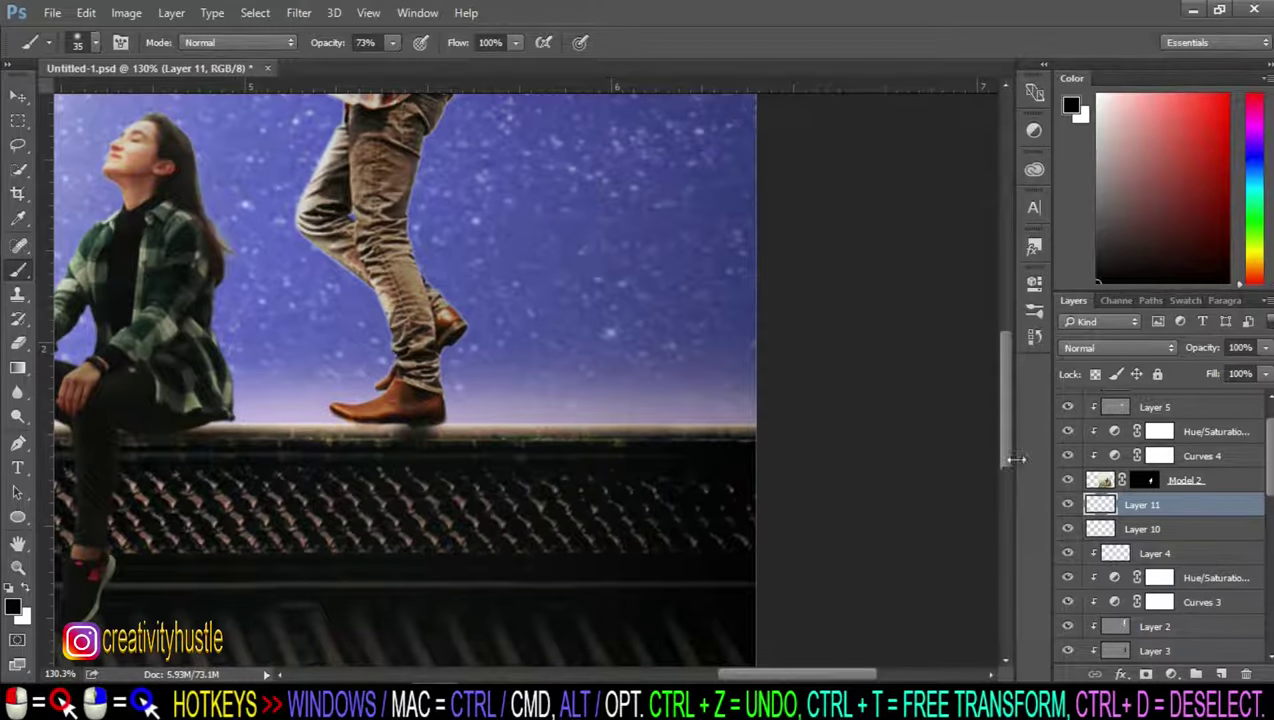
Step: Stretch the boot shadow wider on both sides and flatten it along the ledge
key("ctrl+t")
left_click_drag(373, 436, 284, 436)
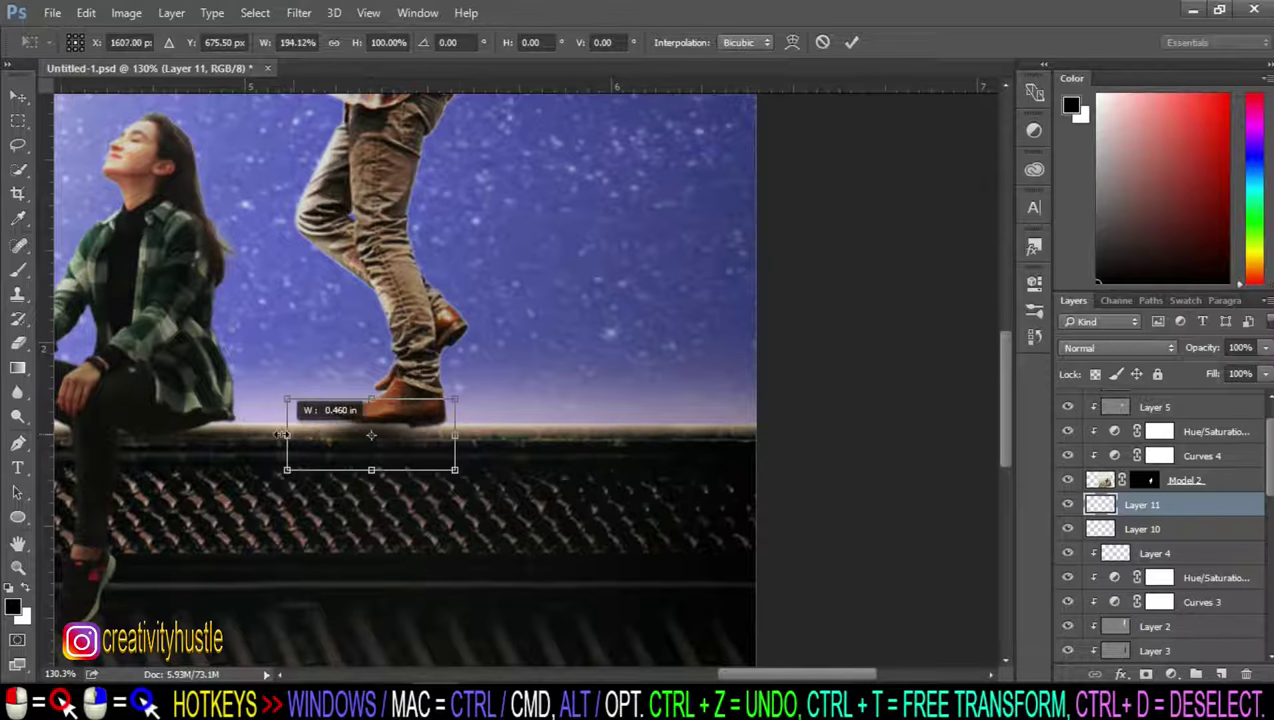
left_click_drag(457, 436, 558, 436)
left_click_drag(283, 436, 249, 436)
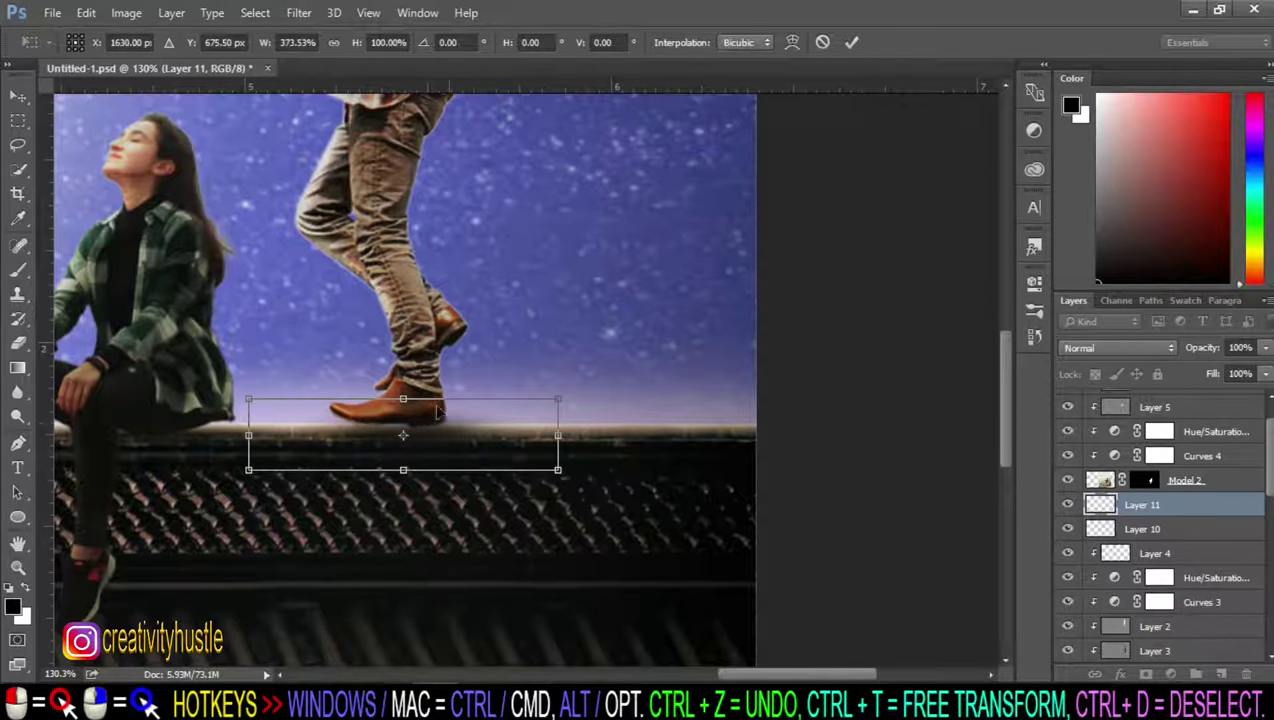
left_click_drag(404, 400, 404, 416)
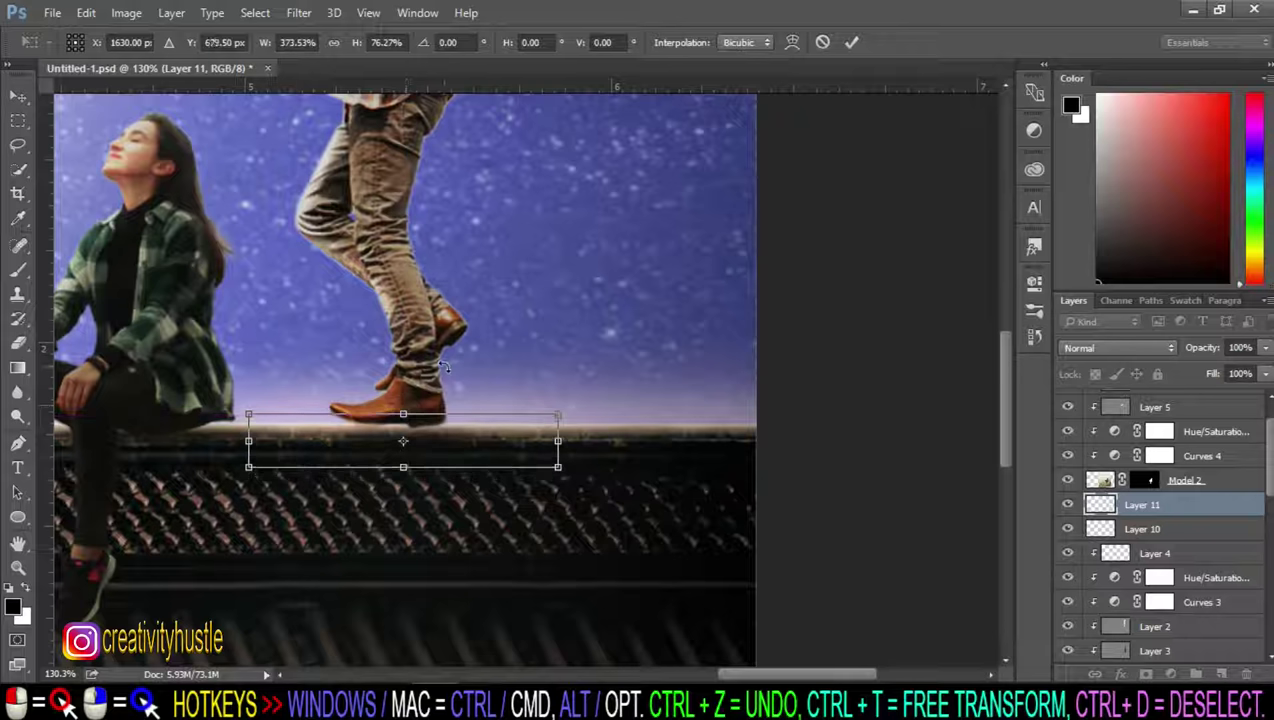
key("Return")
key("b")
Step: Move the boot shadow layer, Layer 11, beneath the Model 1 layer
scroll(1172, 556, "down", 1)
scroll(1199, 510, "down", 2)
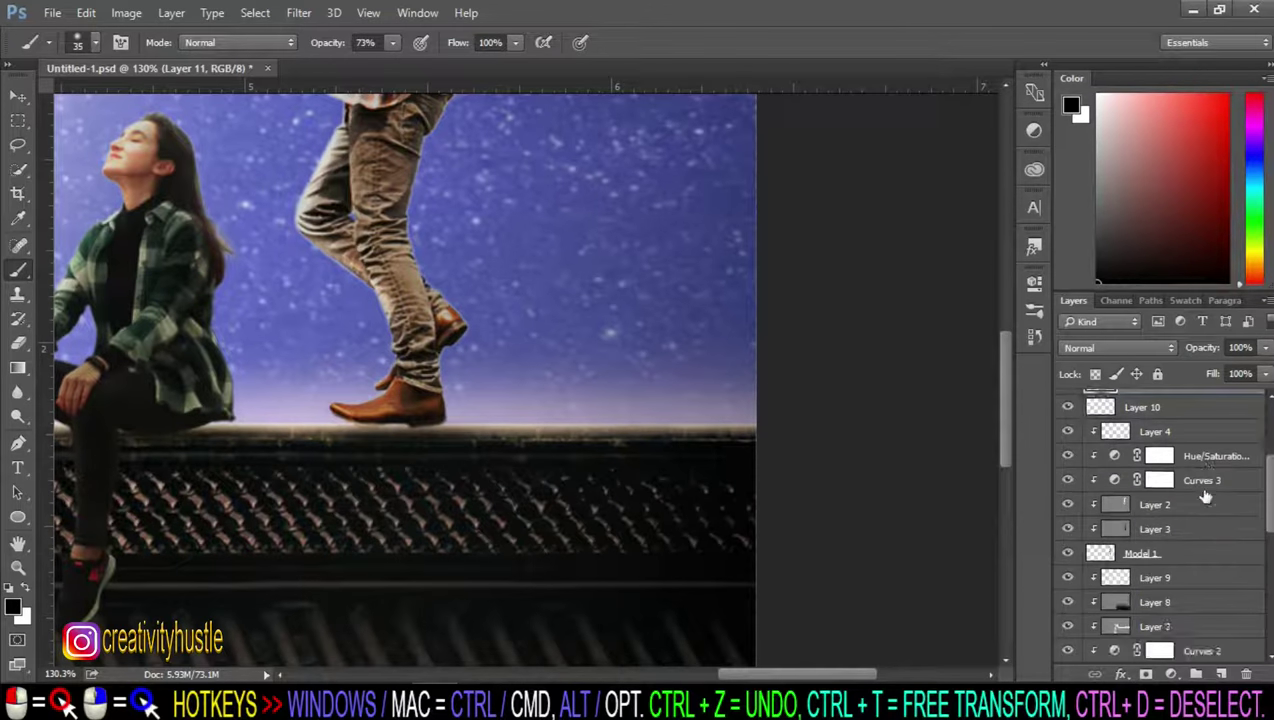
scroll(1199, 489, "down", 1)
scroll(1197, 414, "down", 1)
scroll(1202, 424, "up", 1)
left_click_drag(1160, 407, 1199, 533)
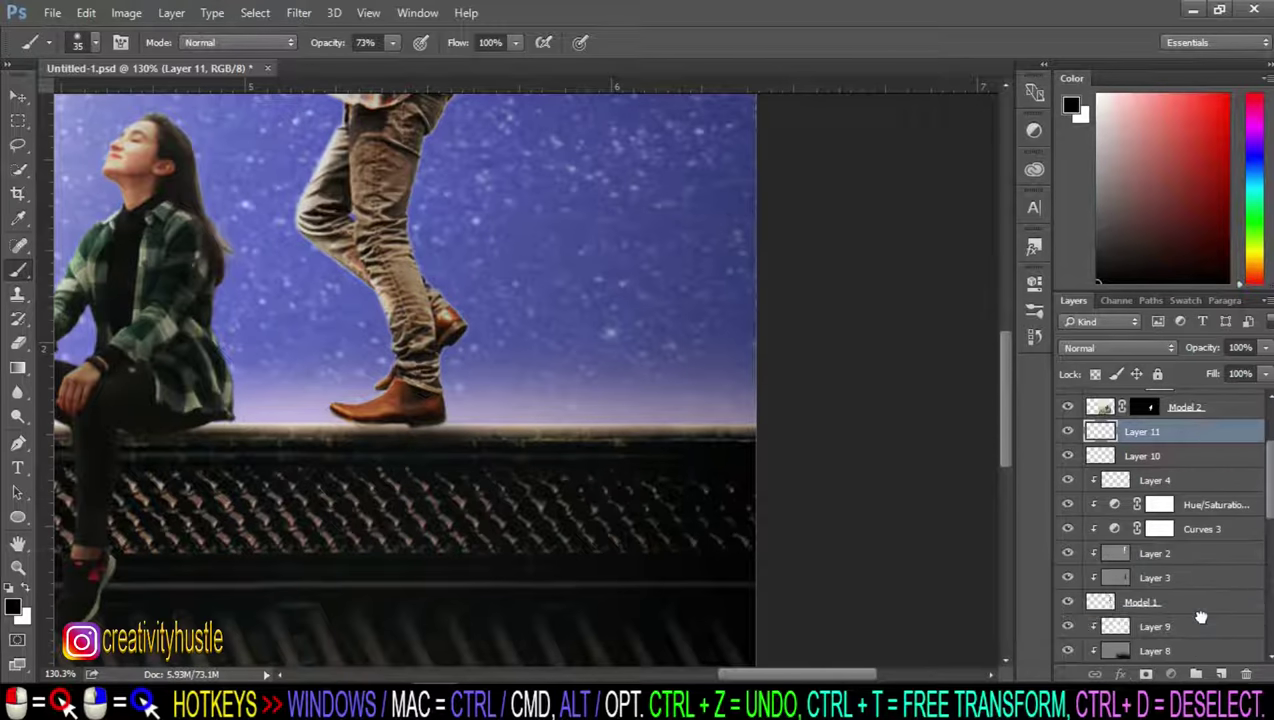
Step: Rename Layer 11 to 'Model 1 shadow' and Layer 10 to 'Model 2 shadow'
scroll(1199, 533, "up", 4)
double_click(1147, 622)
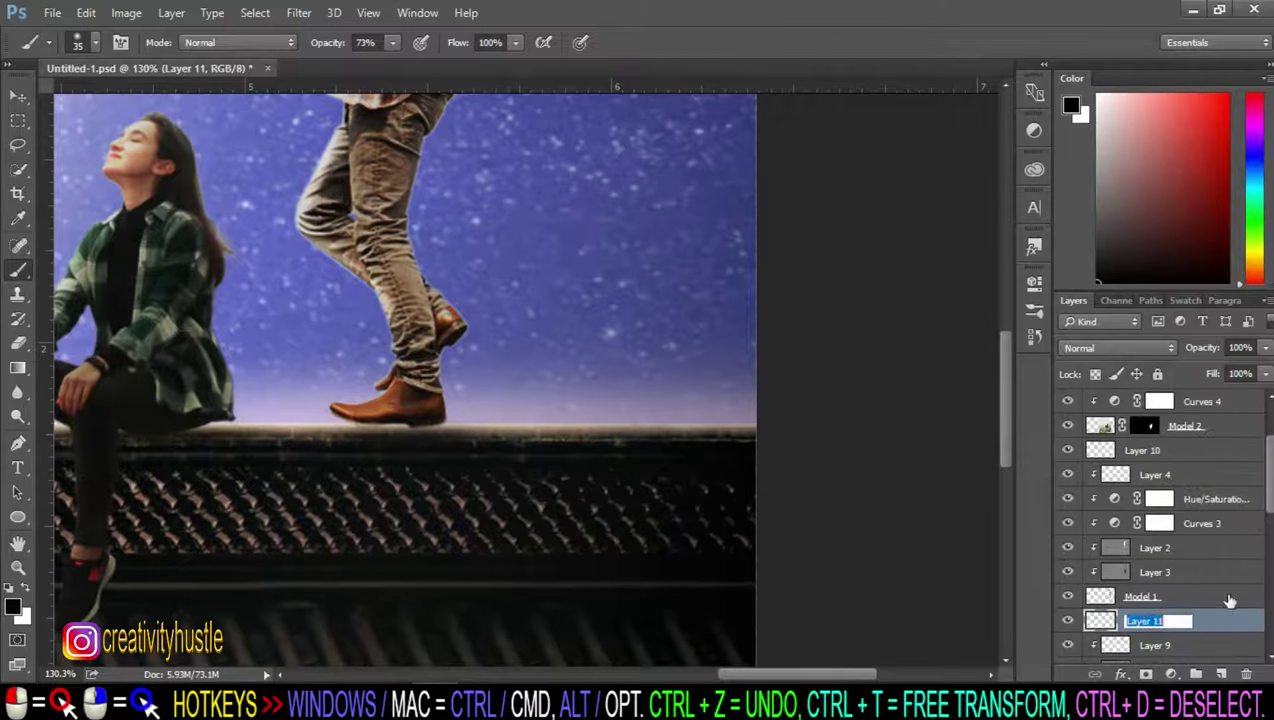
type("Model 1 shadow")
key("Return")
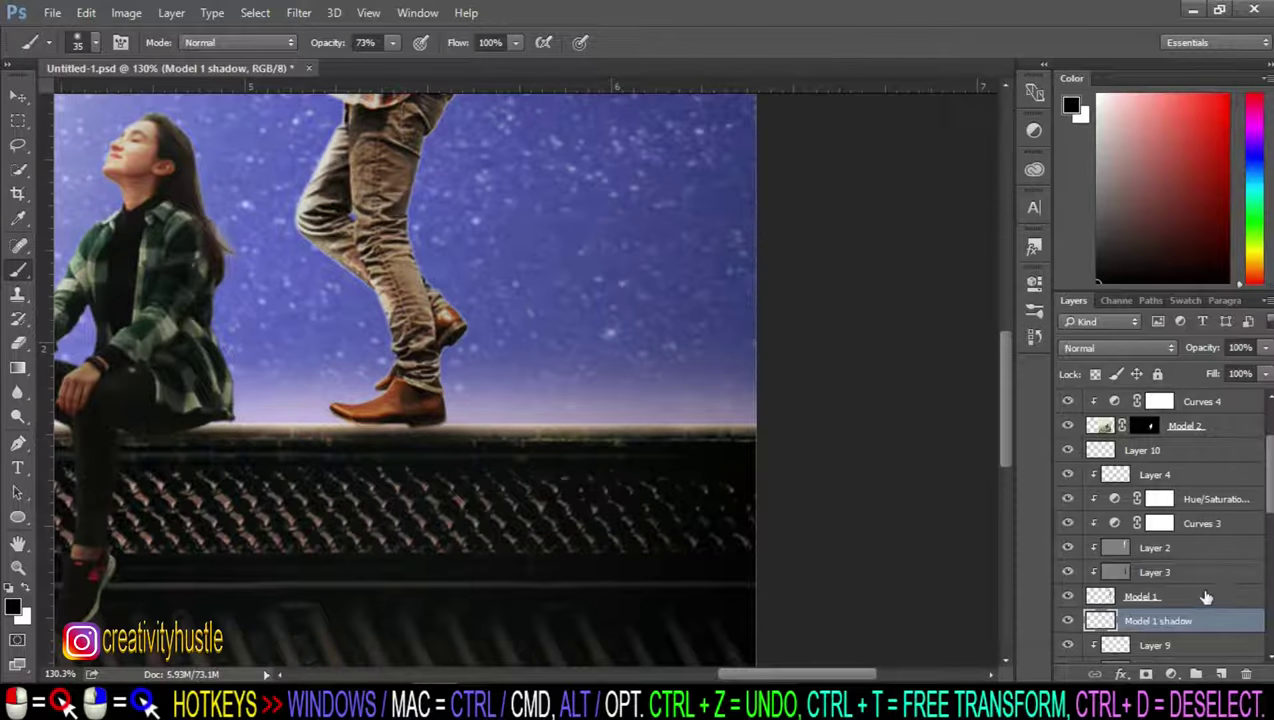
double_click(1140, 451)
type("Model 2 shado")
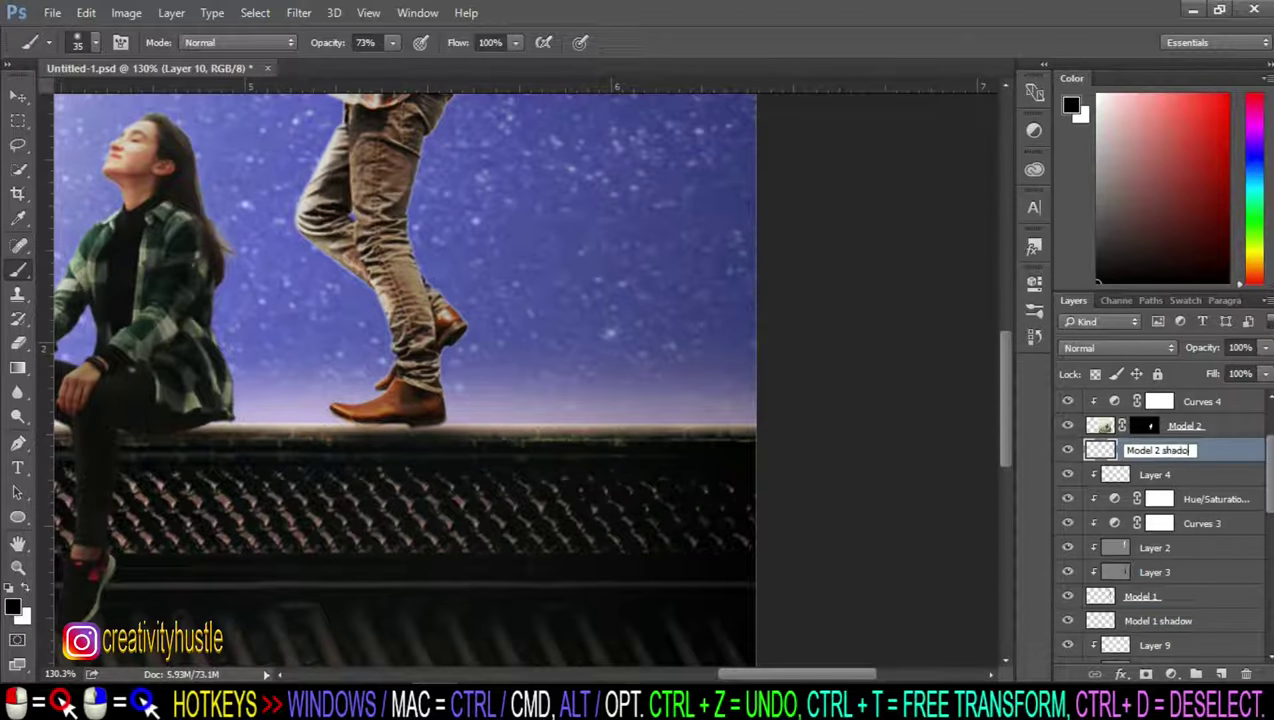
type("w")
key("Return")
Step: Check the boy figure's bounds on the Model 1 layer with a quick transform
left_click(1182, 595)
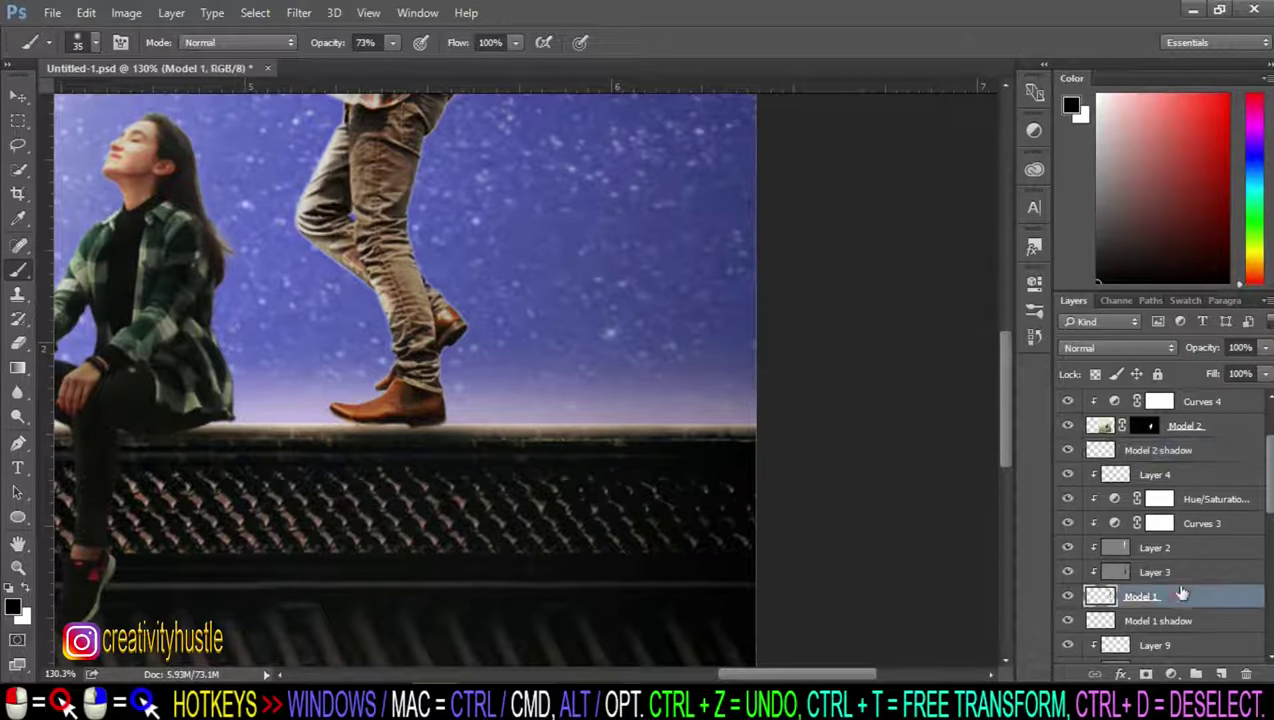
key("ctrl+t")
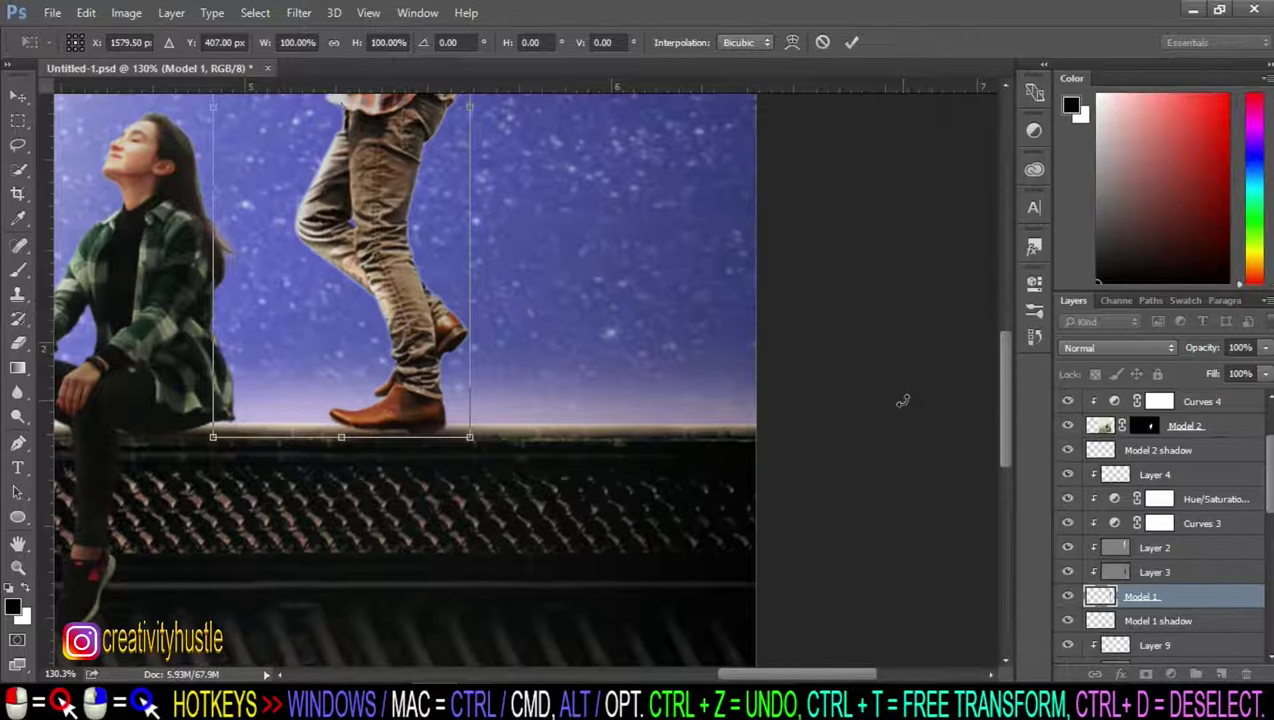
key("Return")
key("b")
Step: Re-check the Model 1 shadow's transform and return to the full-scene view
left_click(1215, 620)
key("ctrl+t")
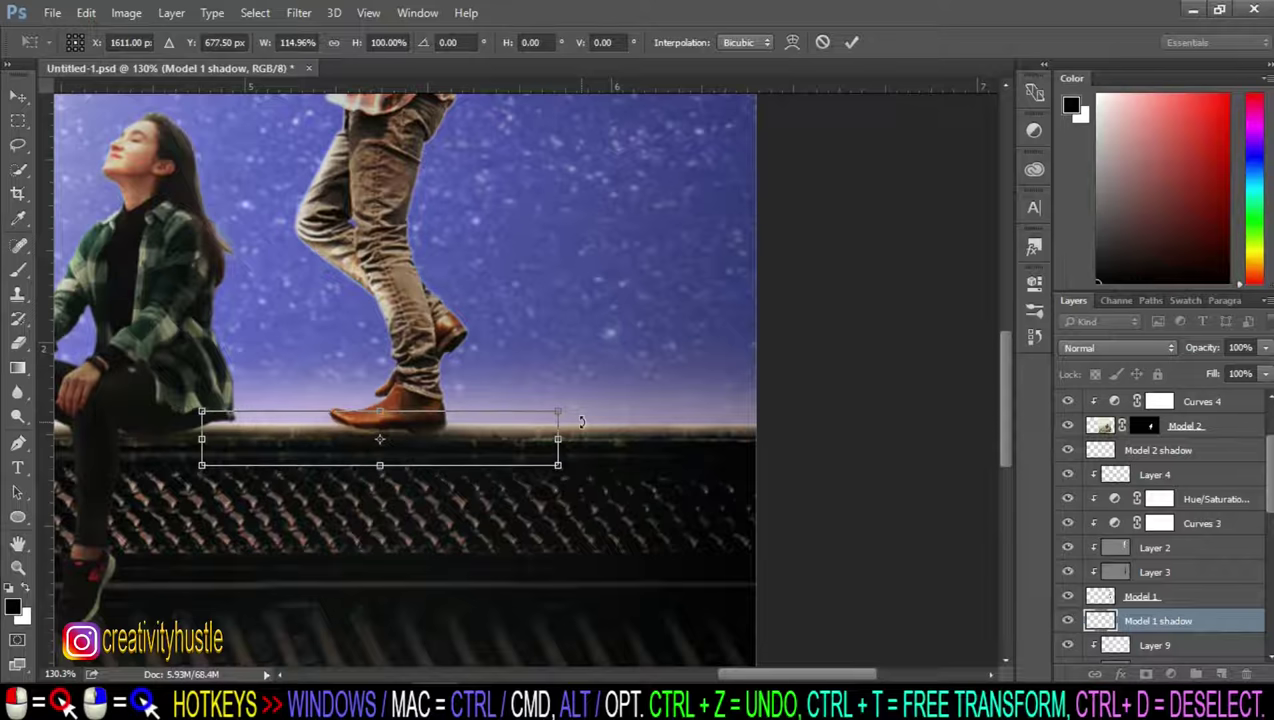
key("Return")
key("b")
scroll(479, 254, "down", 3, "alt")
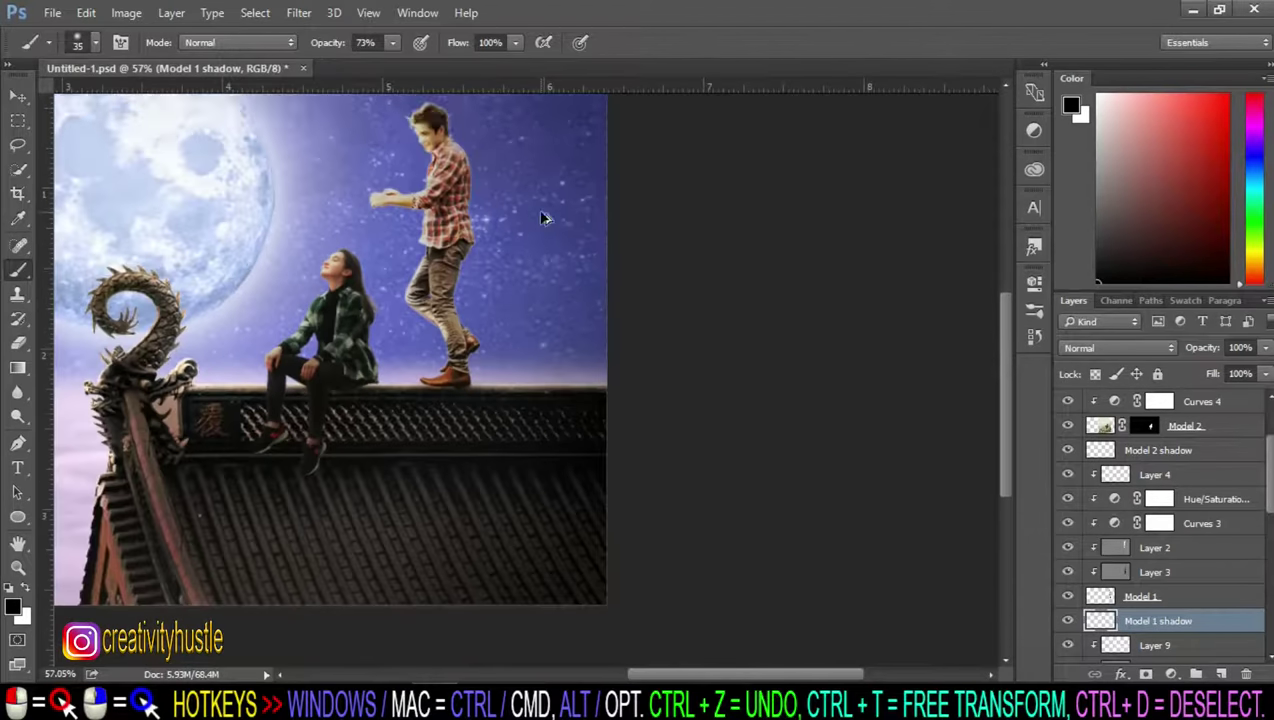
key("ctrl+0")
scroll(750, 528, "up", 1, "alt")
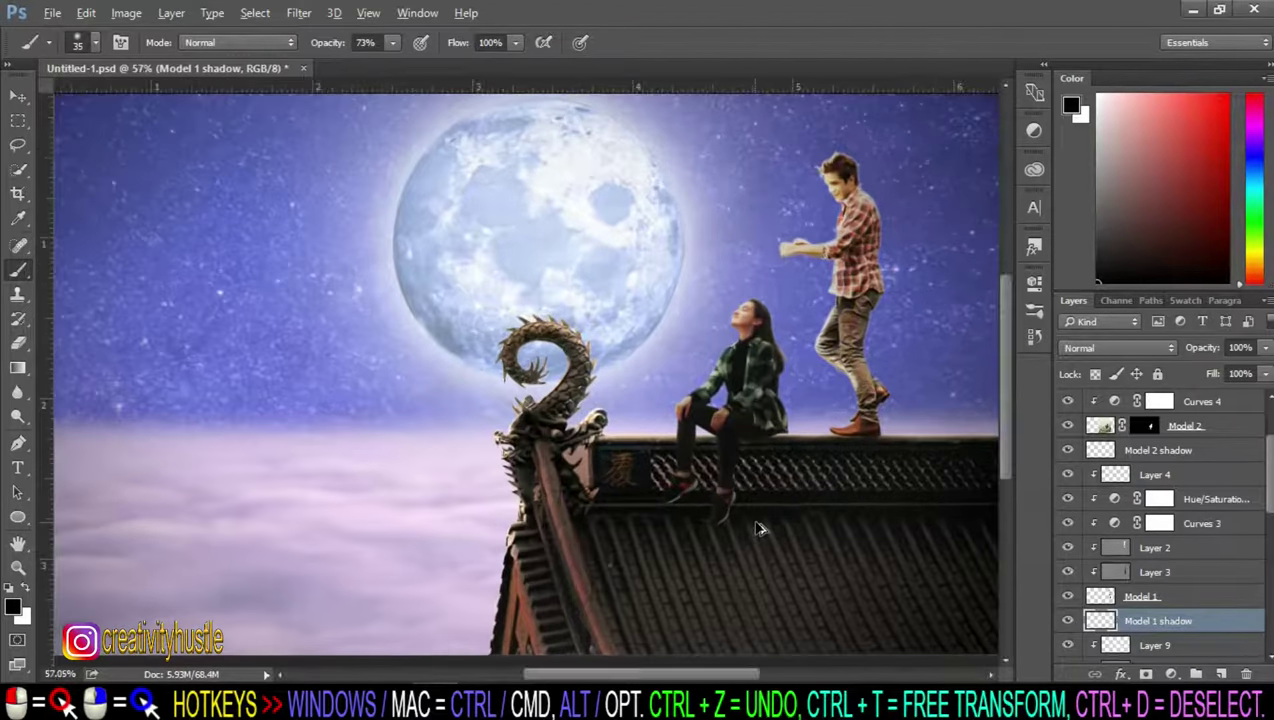
key("ctrl+0")
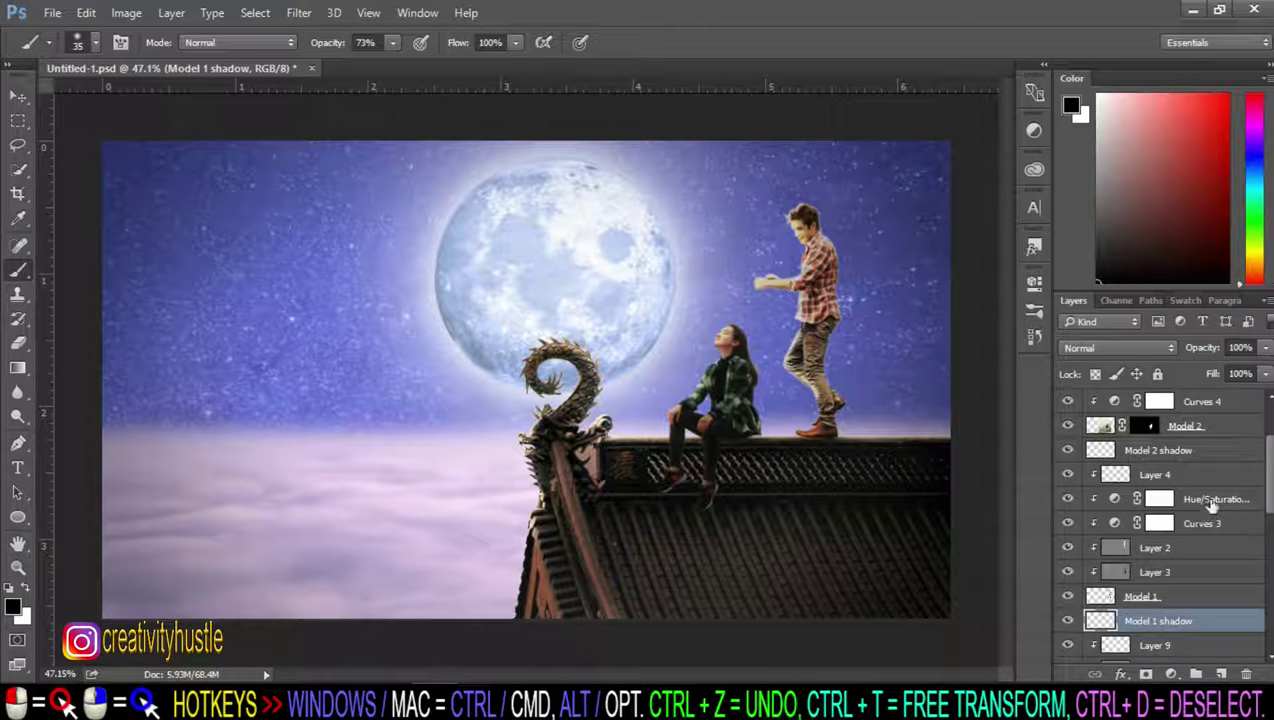
scroll(1212, 505, "up", 3)
Step: Draw a thin rounded rectangle in the upper-left sky above the Gradient Fill 1 layer
scroll(1240, 450, "up", 1)
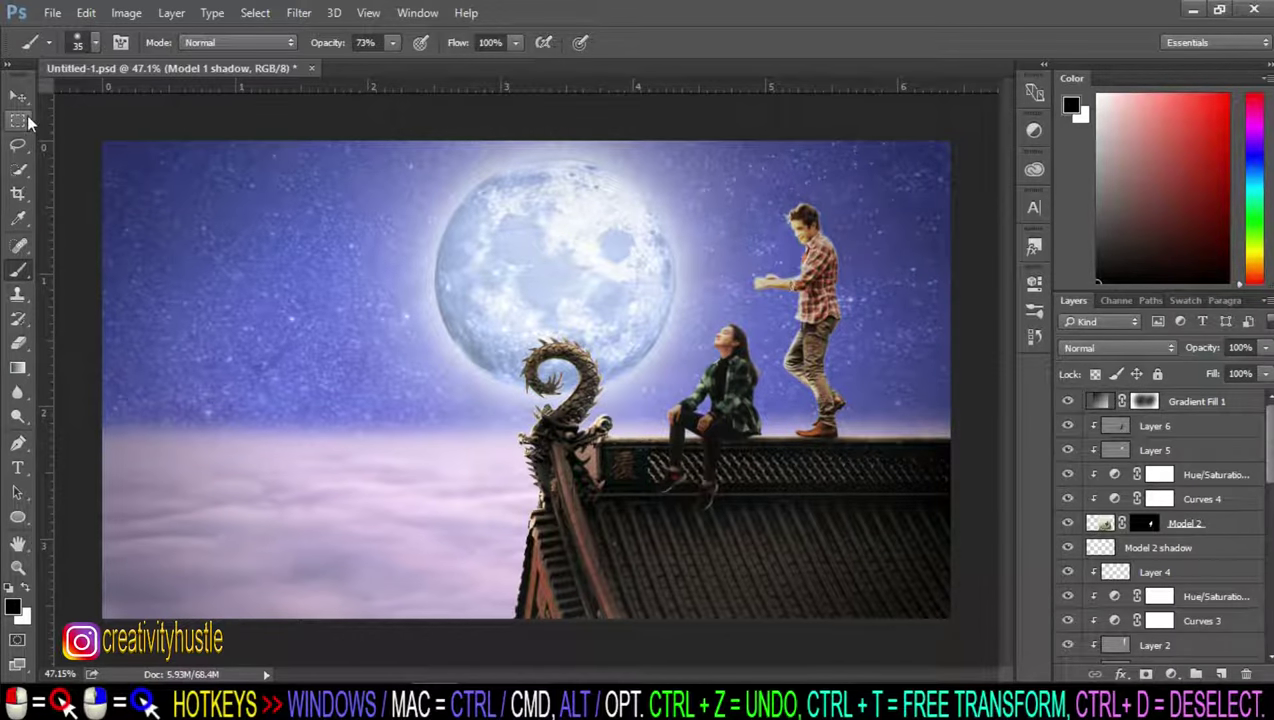
left_click(20, 522)
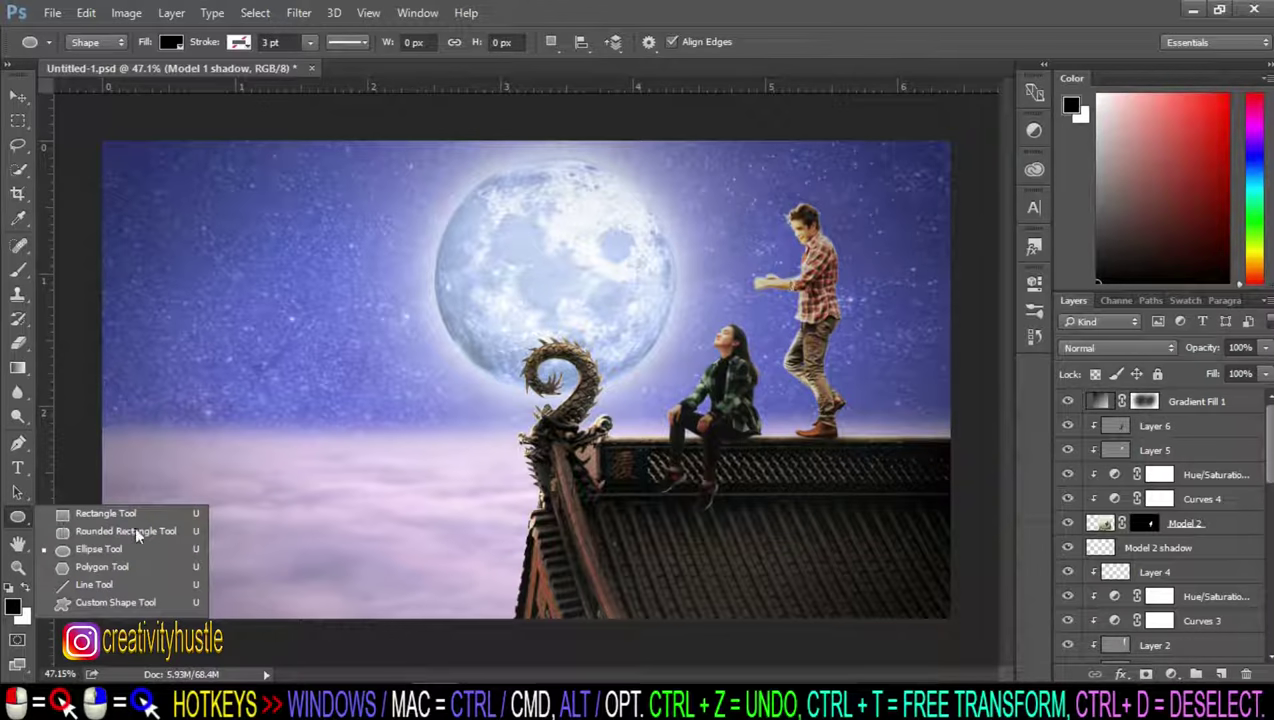
left_click(137, 532)
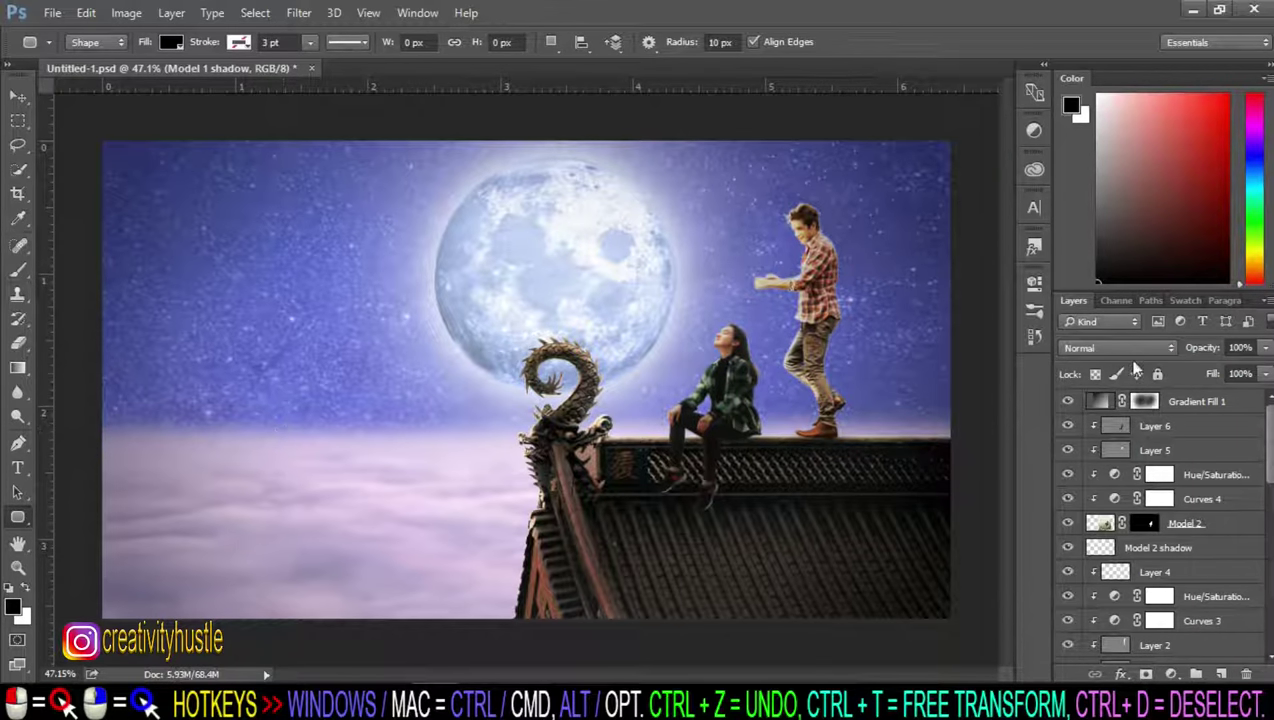
left_click(1234, 408)
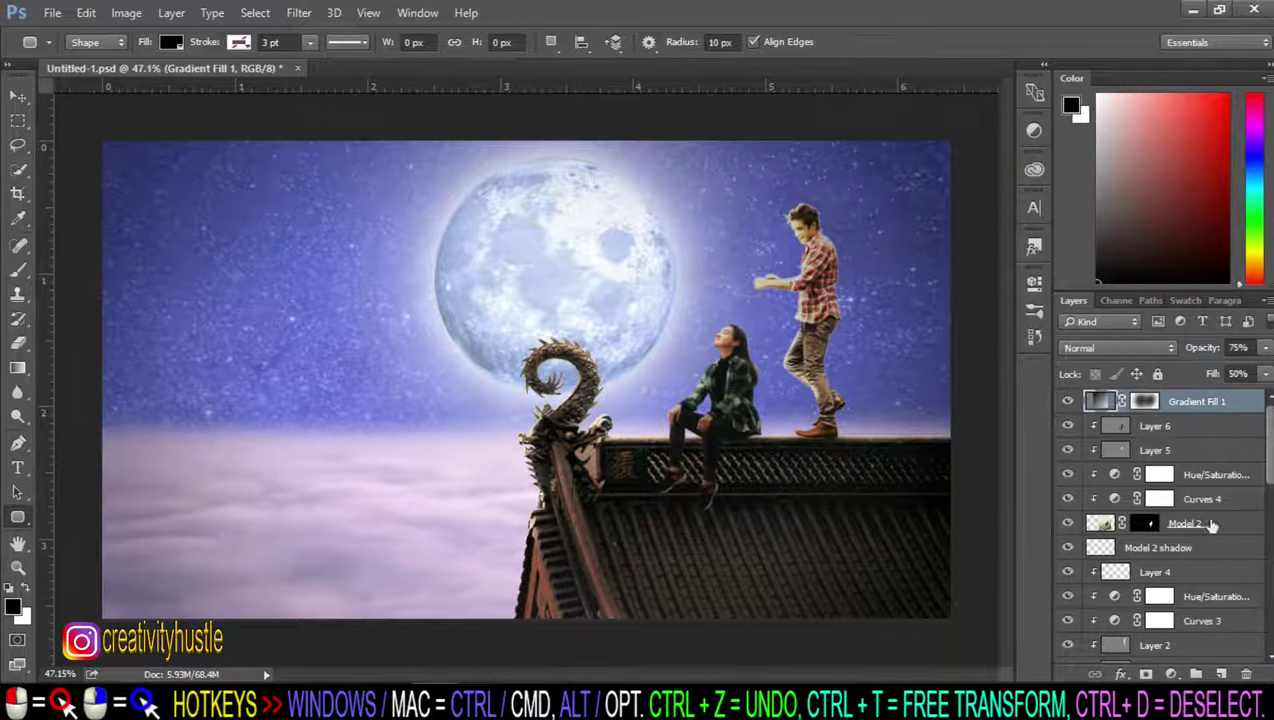
left_click(1222, 676)
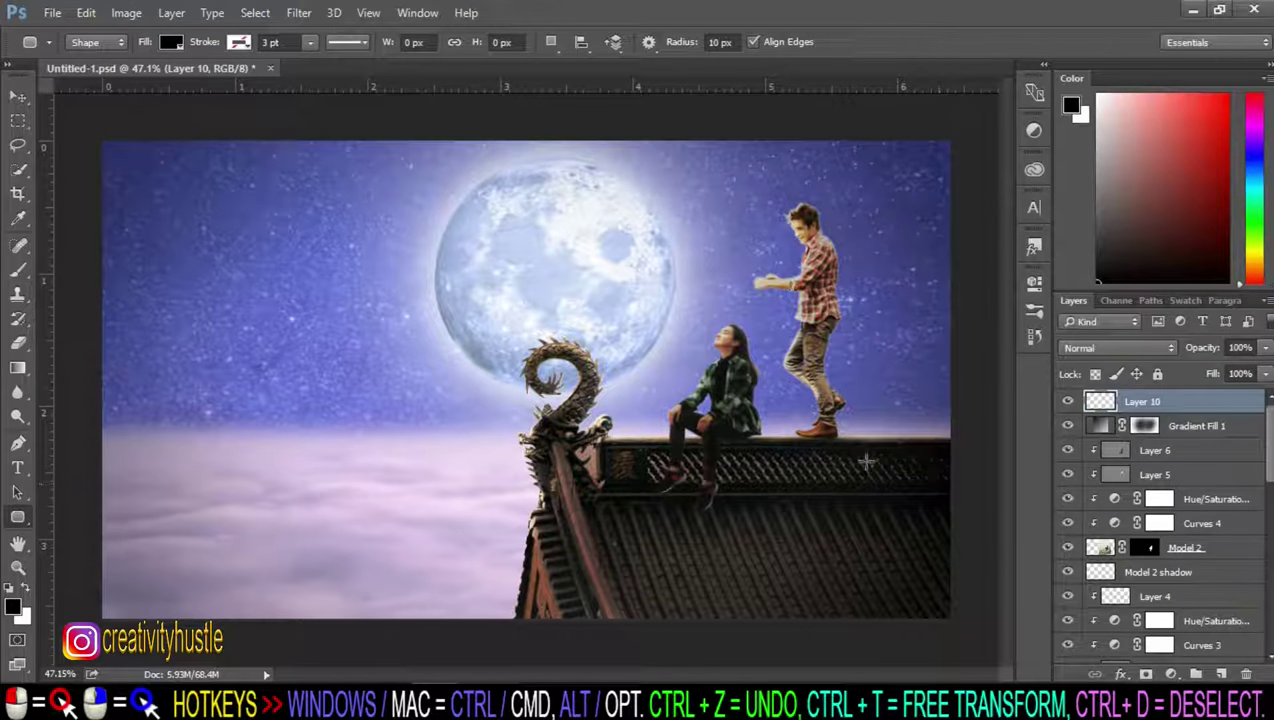
left_click_drag(153, 270, 297, 287)
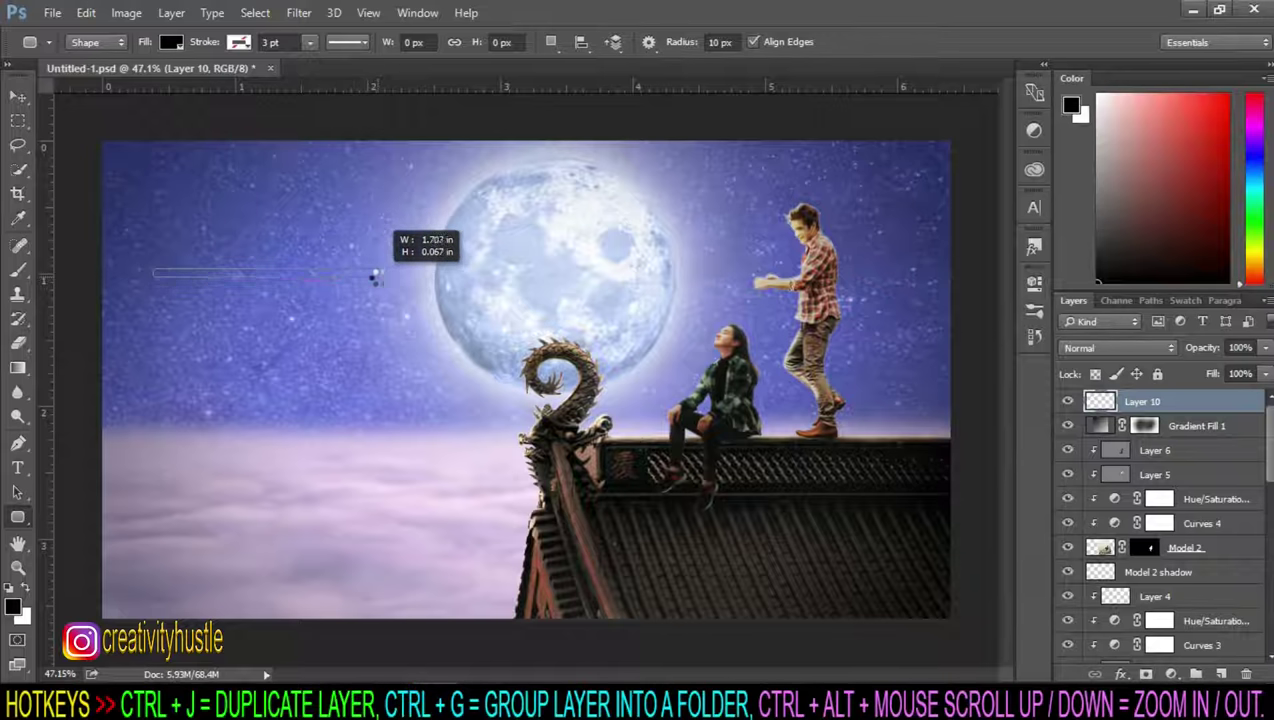
mouse_move(297, 287)
left_mouse_down()
mouse_move(345, 276)
mouse_move(313, 276)
left_mouse_up()
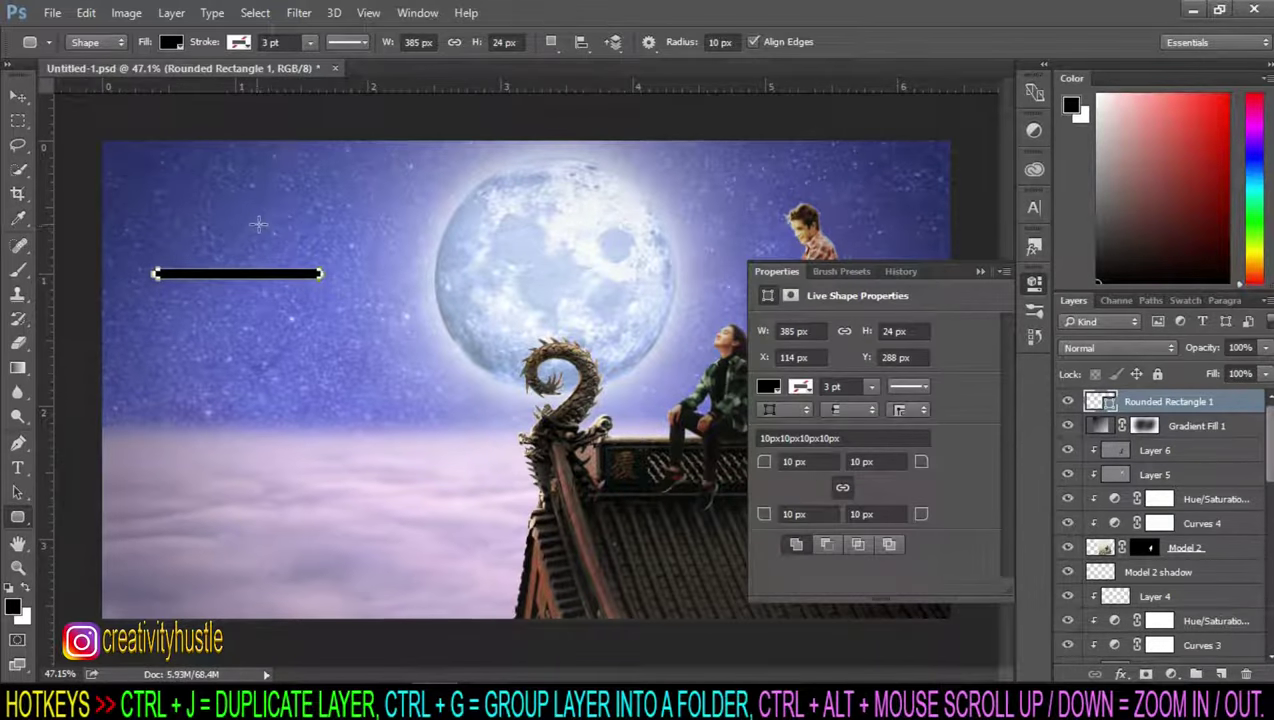
Step: Fill the rounded bar white and dismiss its live shape properties
left_click(178, 42)
left_click(103, 140)
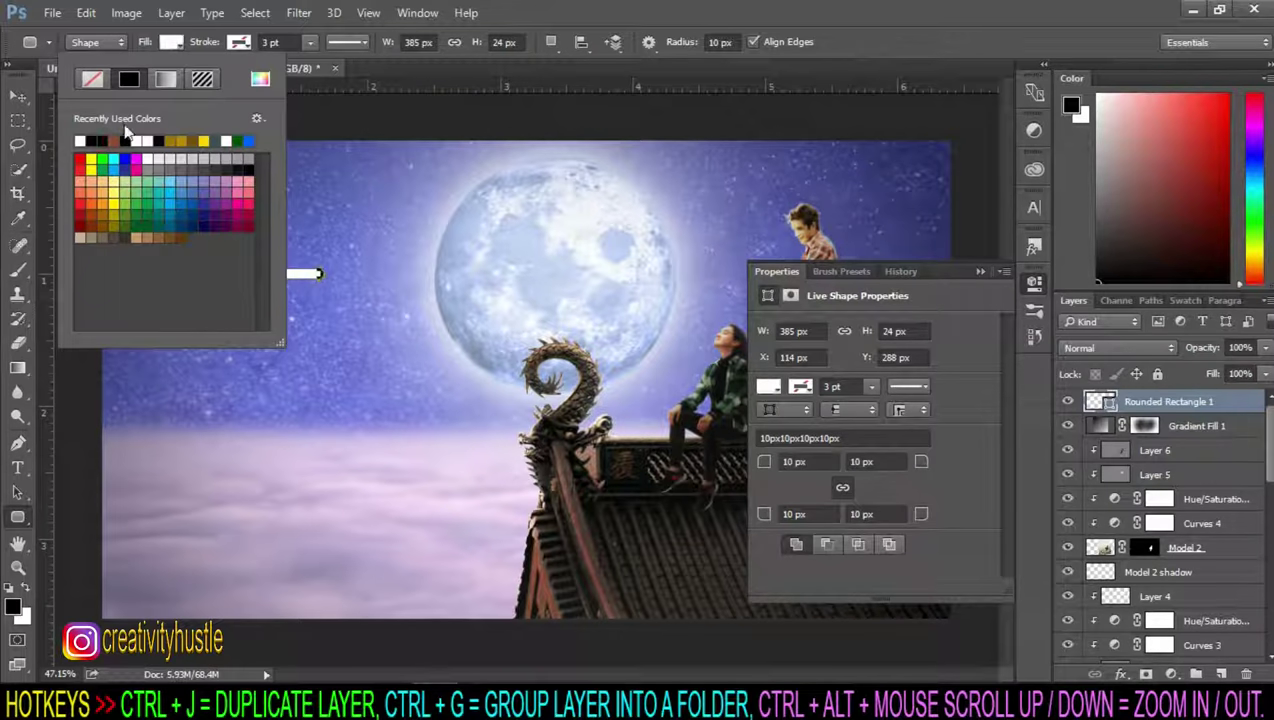
left_click(1169, 400)
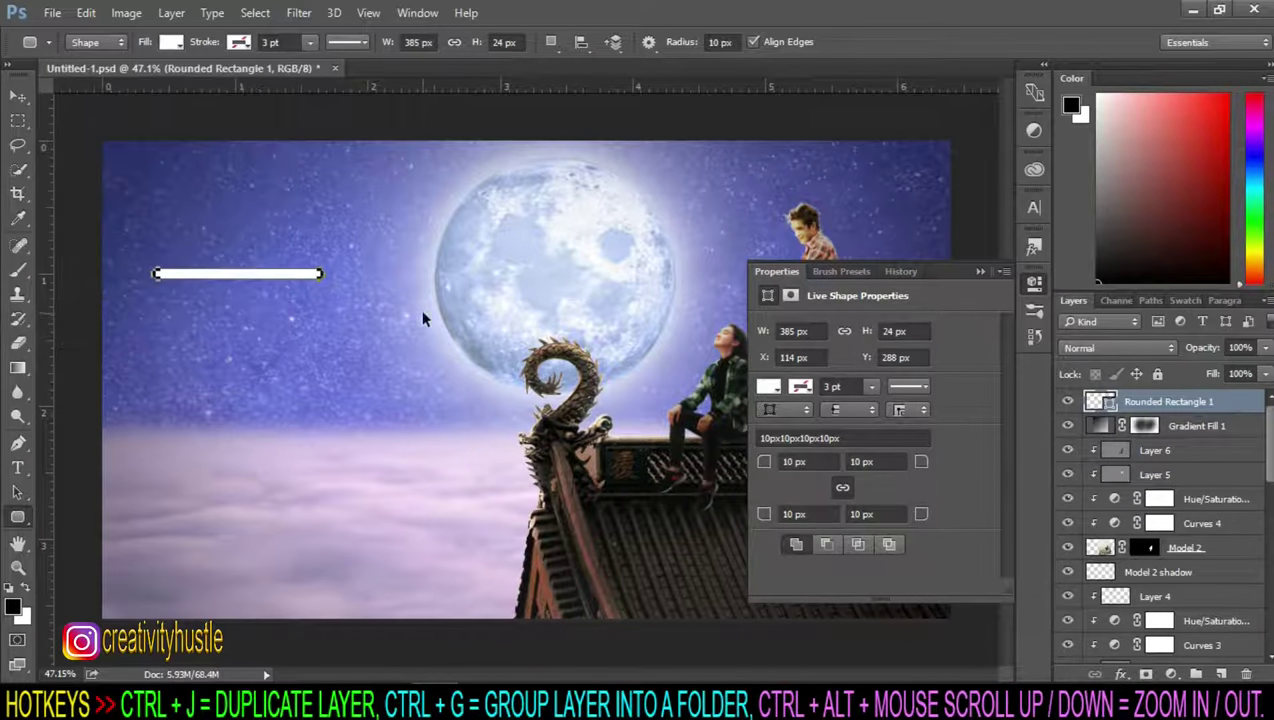
scroll(422, 318, "up", 1)
left_click(980, 271)
scroll(300, 250, "up", 2)
key("ctrl+t")
Step: Rotate the white bar to a 45° diagonal and apply the transform
left_click_drag(469, 176, 470, 145)
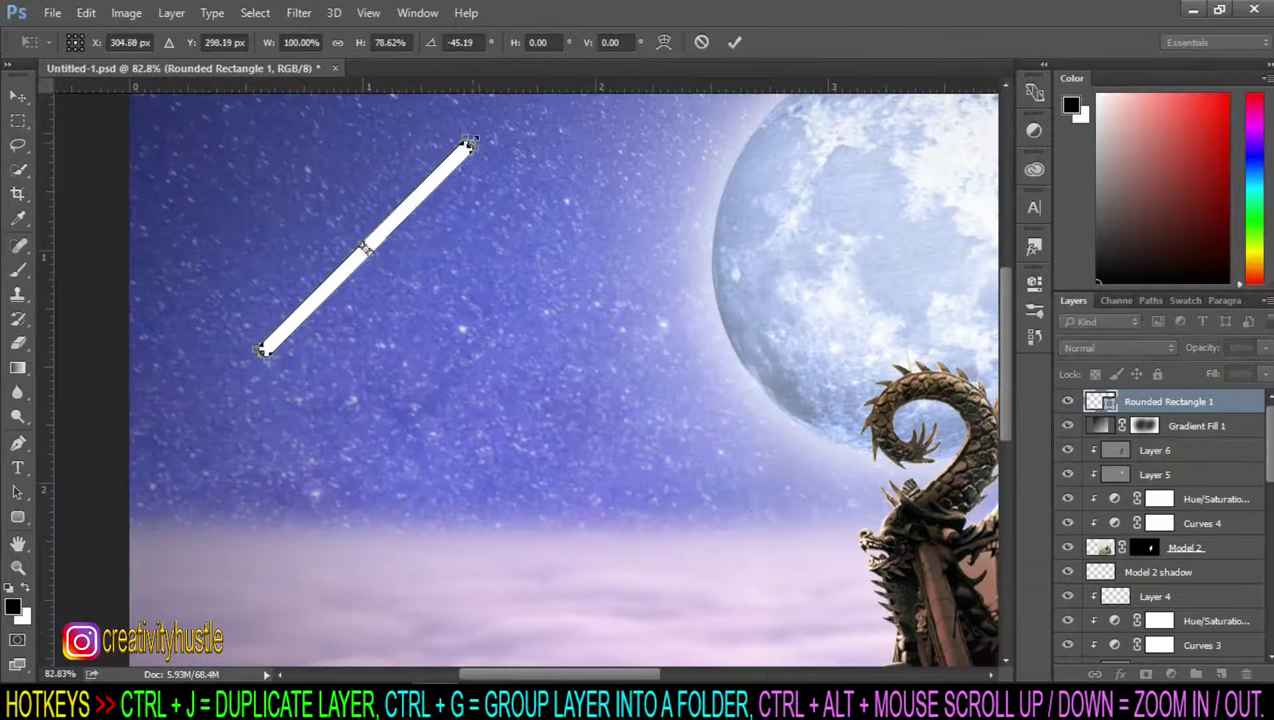
key("u")
left_click(589, 279)
scroll(589, 279, "up", 1)
Step: Reset colours to black and white and add a white layer mask to the bar
right_click(1222, 400)
left_click(967, 362)
left_click(1172, 674)
key("Escape")
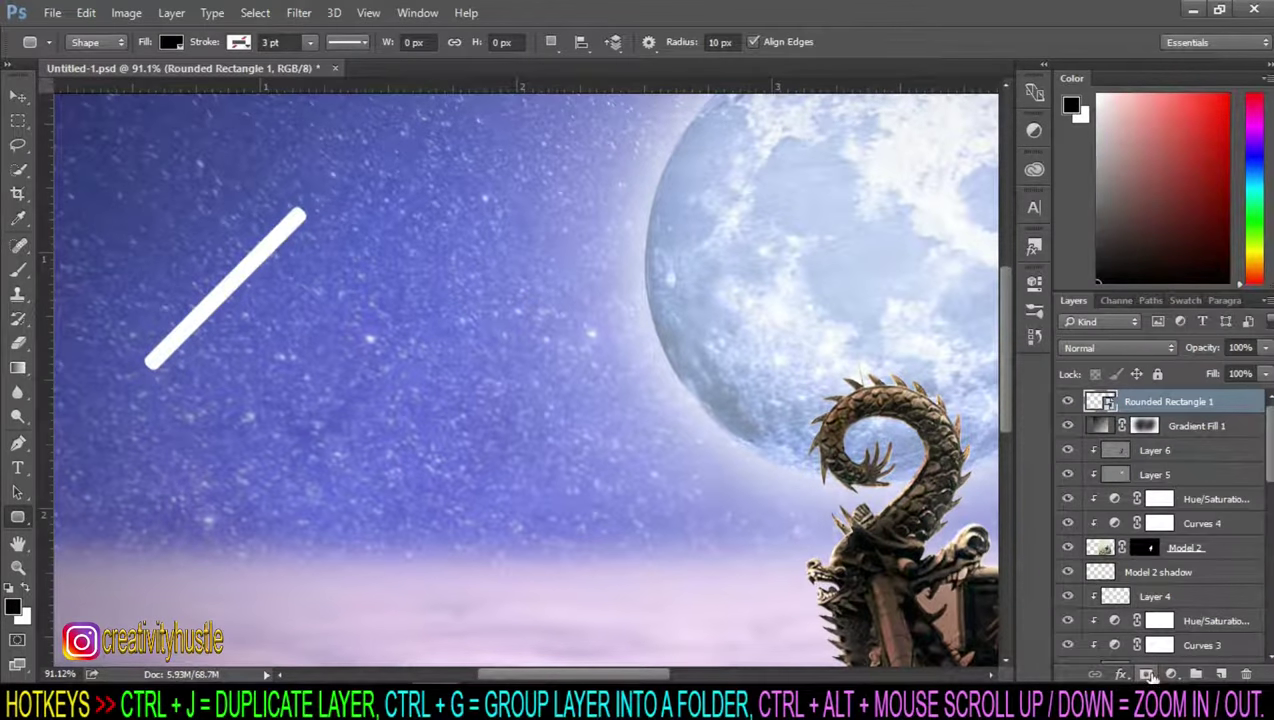
left_click(1148, 674)
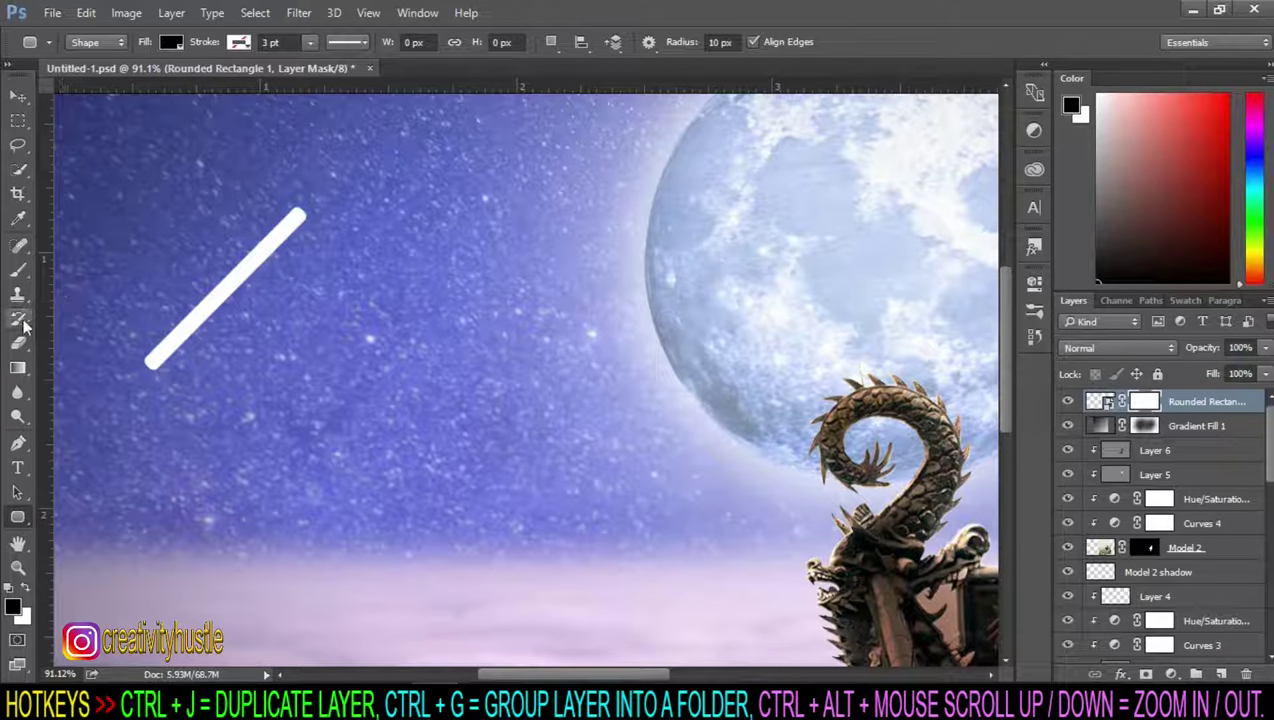
Step: Trace the bar's outline with the Pen tool and turn the path into a selection
left_click(18, 270)
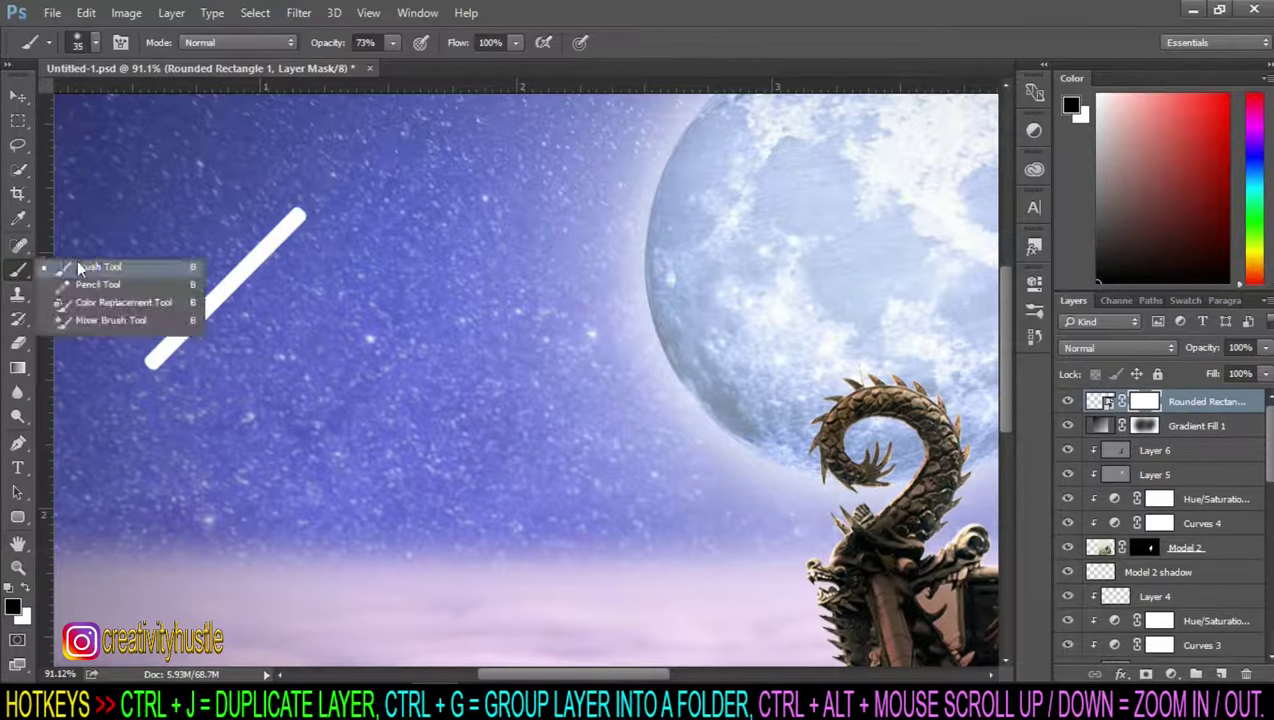
left_click(18, 443)
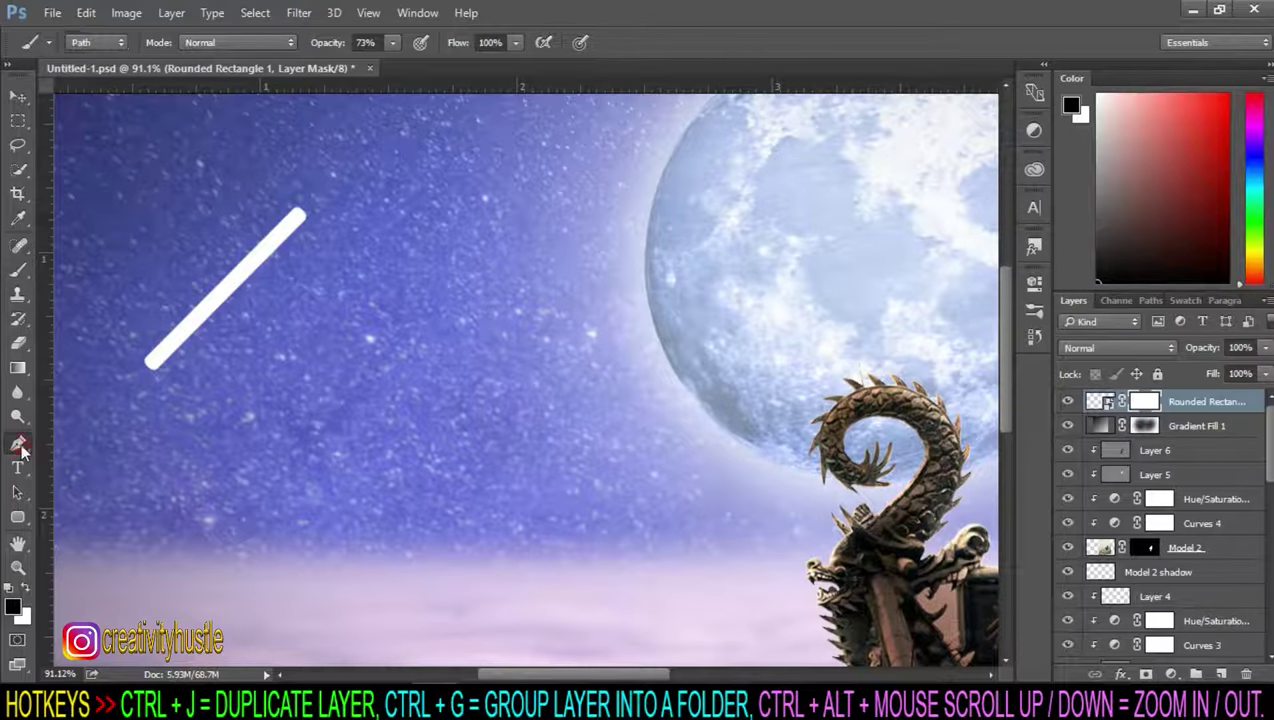
left_click(159, 344)
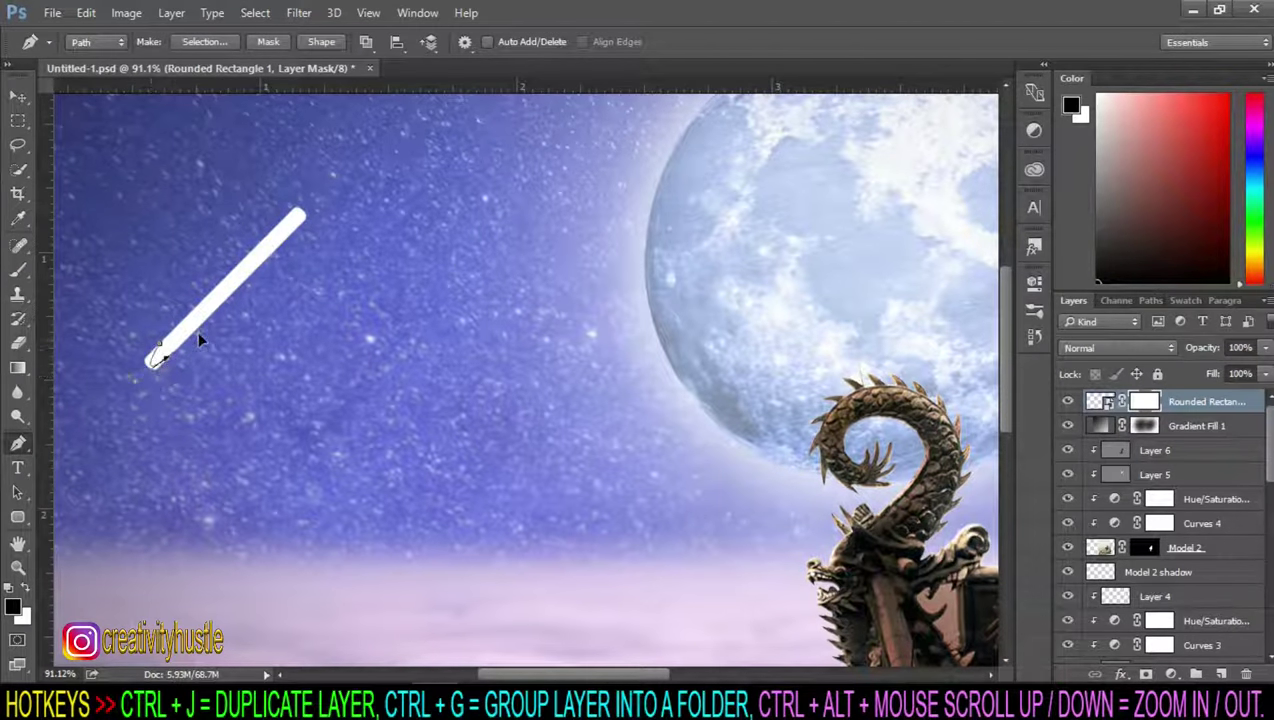
left_click_drag(202, 337, 208, 340)
left_click(317, 197)
left_click(246, 258)
right_click(246, 276)
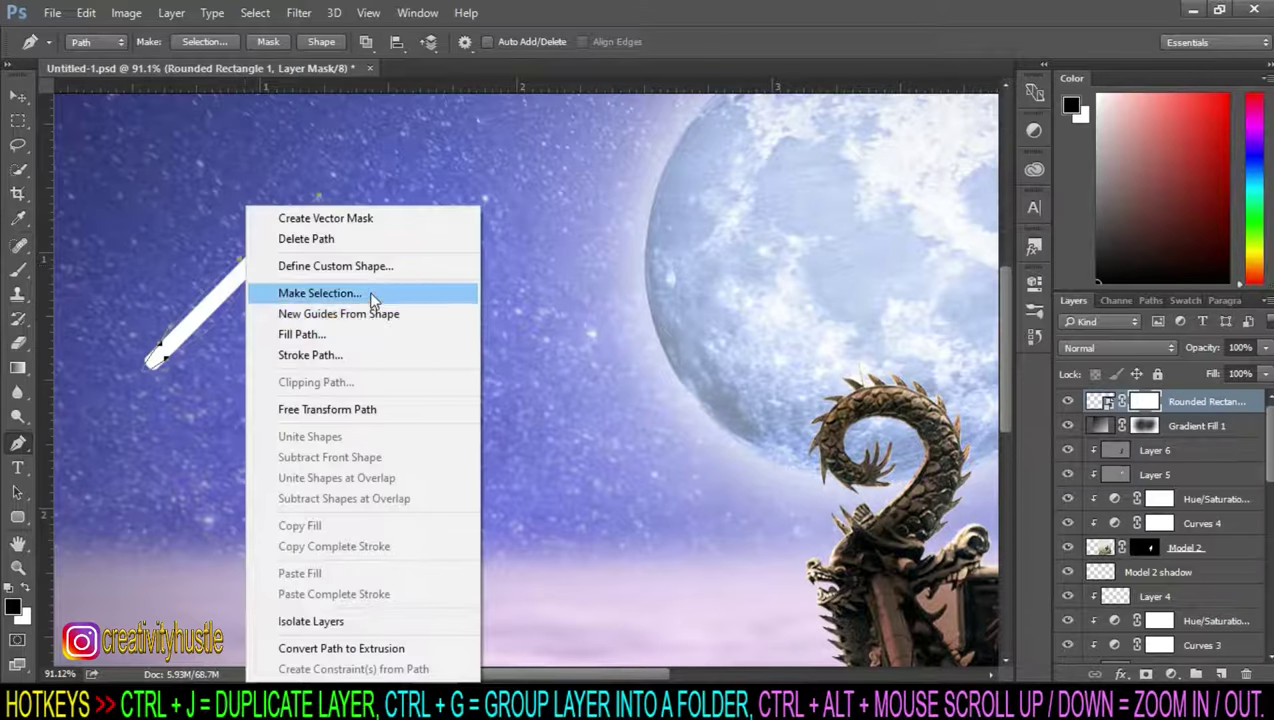
left_click(375, 290)
left_click(742, 195)
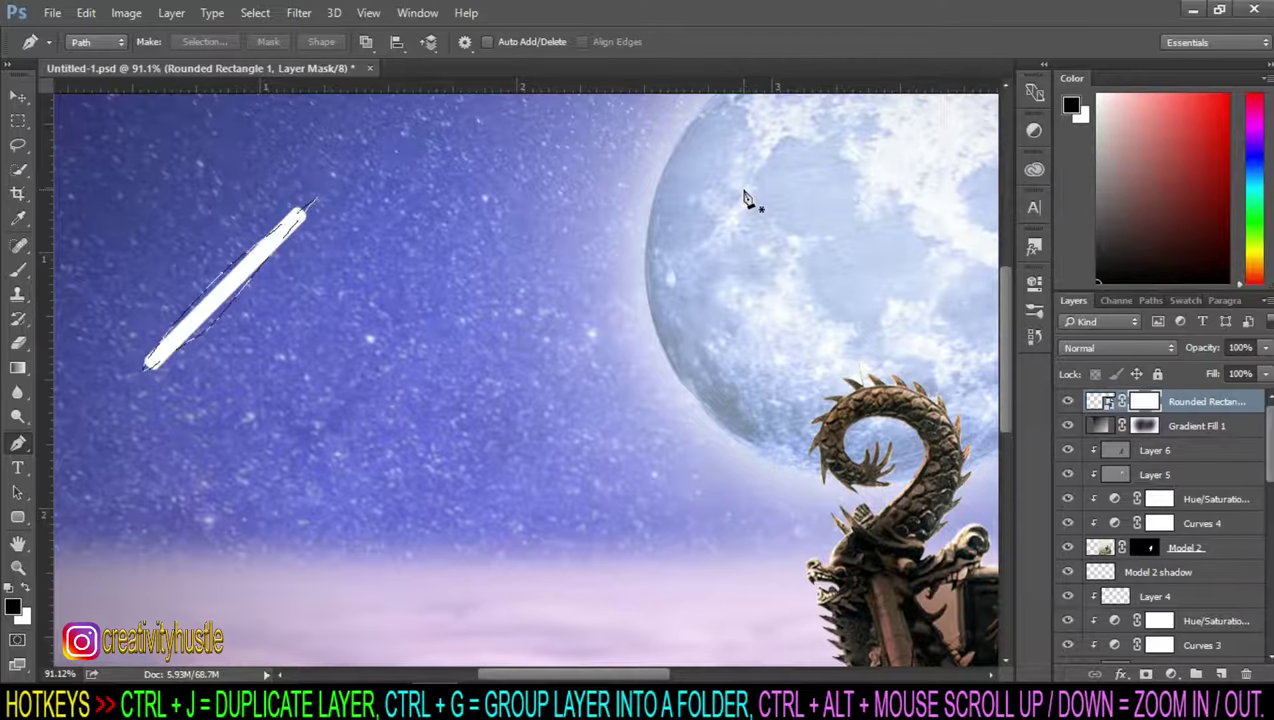
Step: Paint the bar's layer mask at 100% opacity to taper it, then drop the selection
left_click(1094, 401)
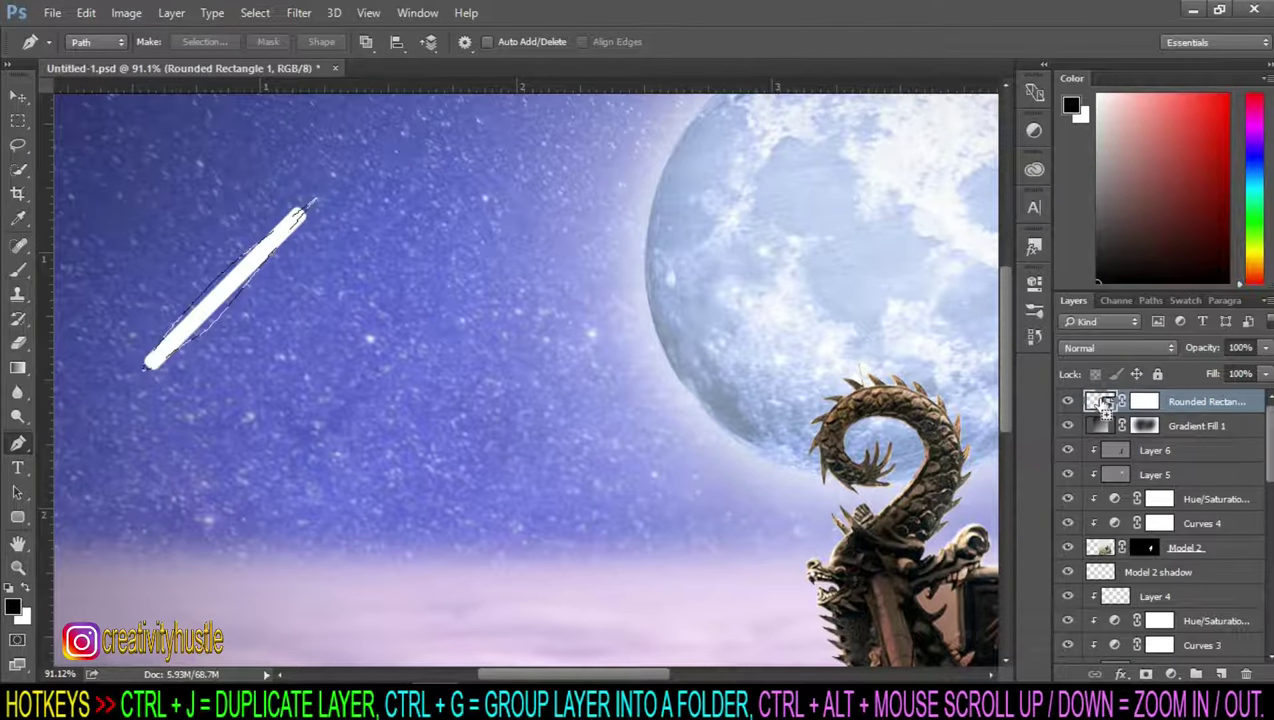
left_click(17, 270)
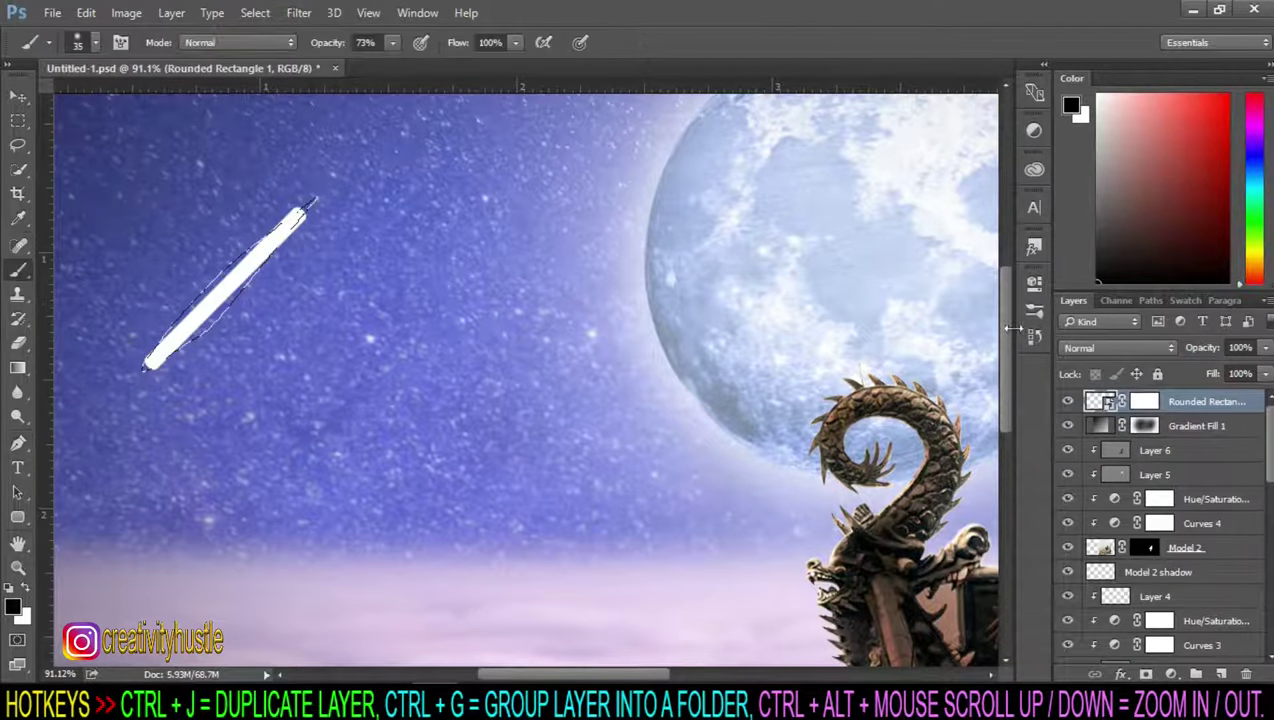
left_click(1143, 401)
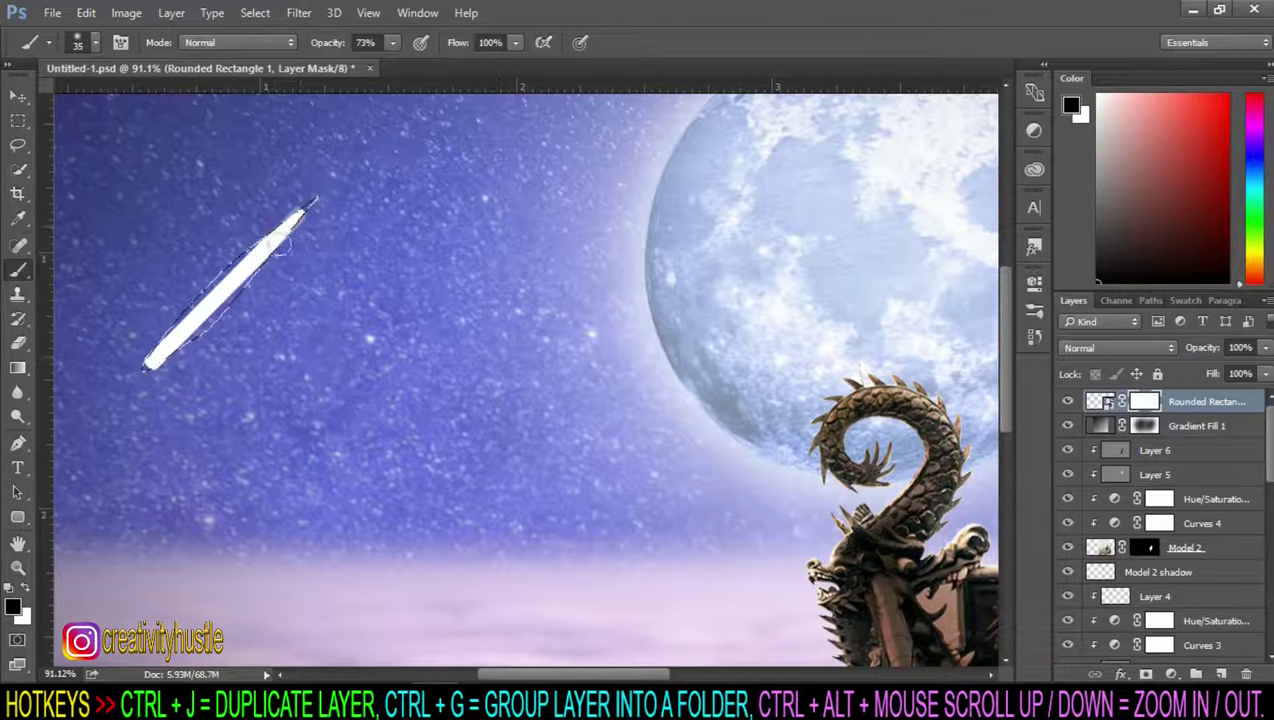
key("0")
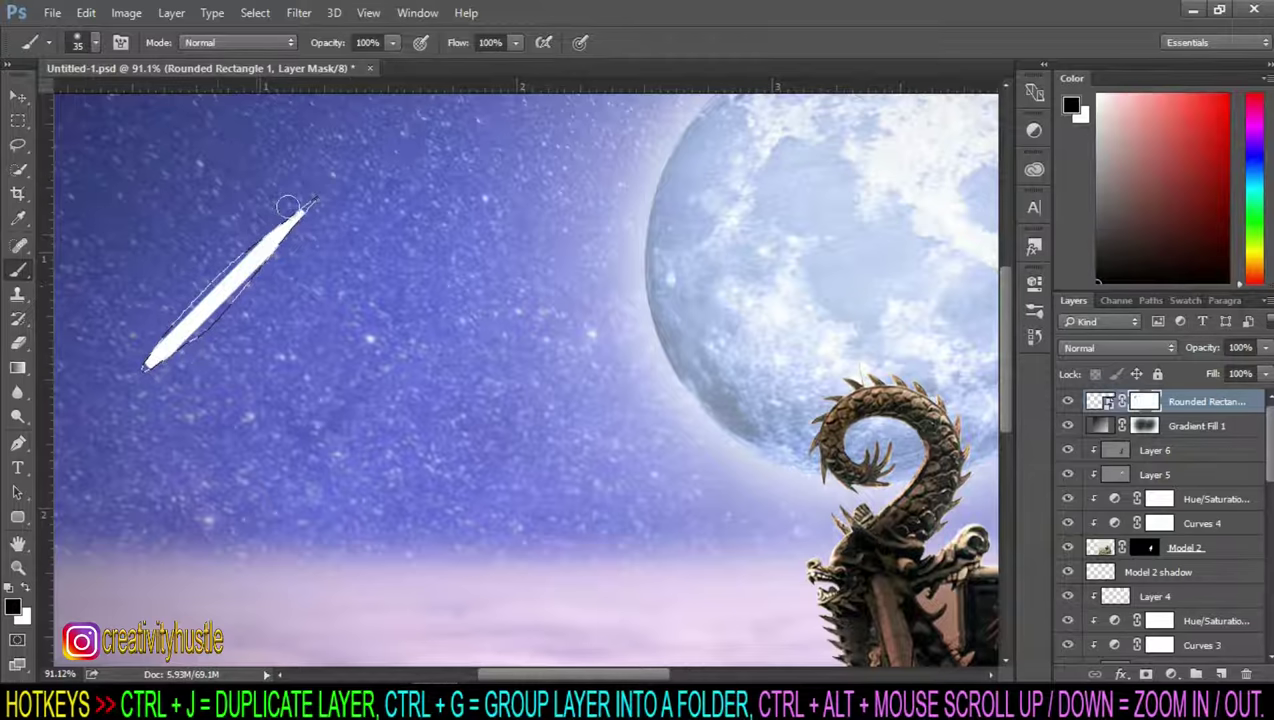
key("v")
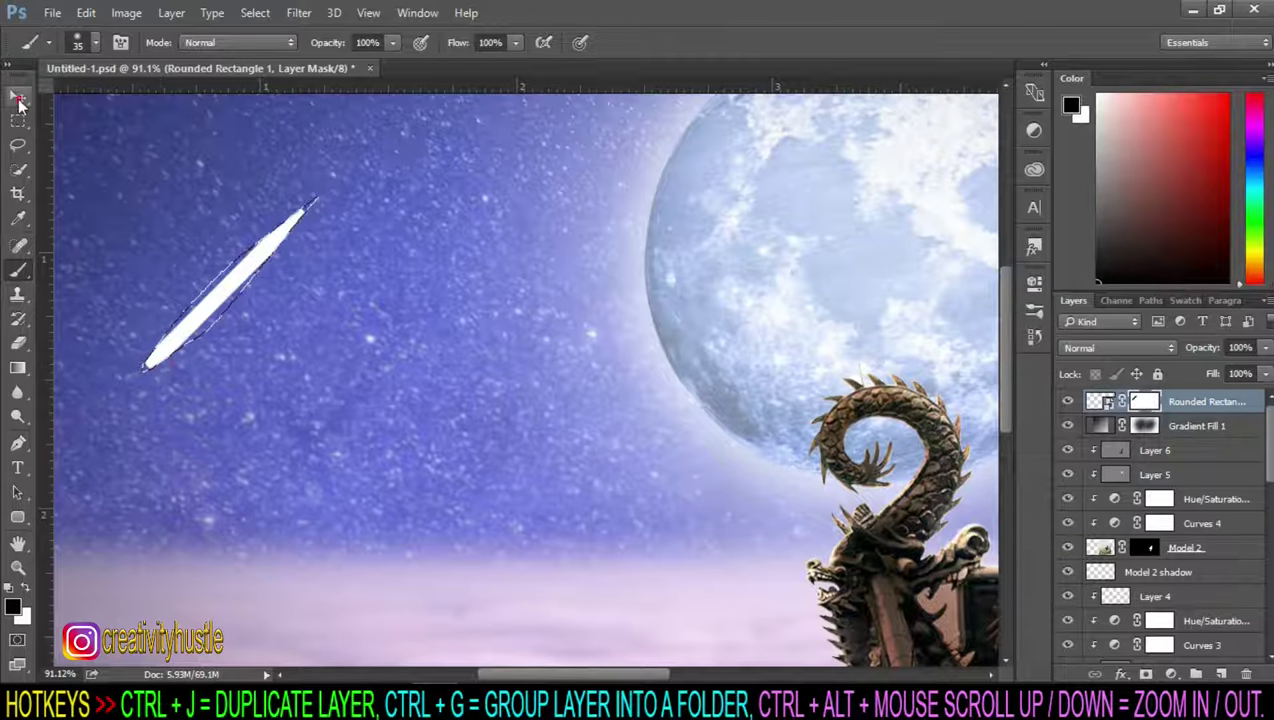
key("ctrl")
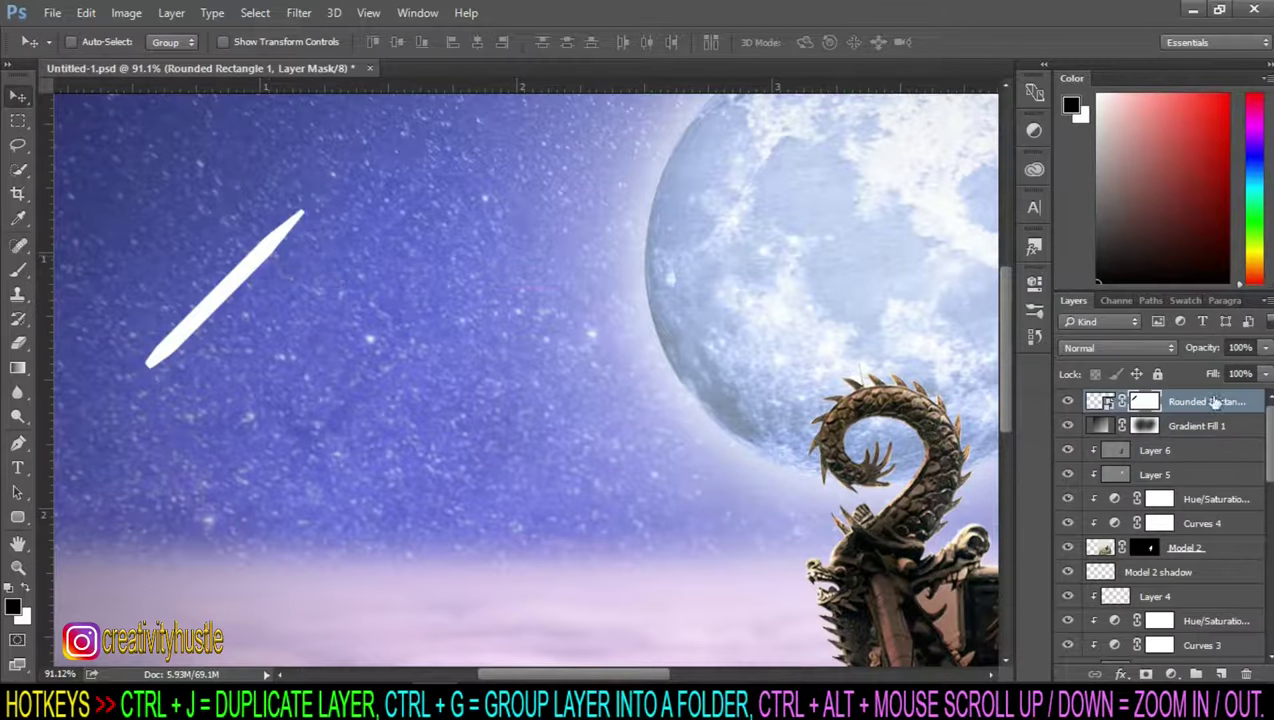
left_click(1215, 400)
scroll(327, 219, "up", 2)
scroll(100, 313, "up", 2)
scroll(28, 340, "down", 3)
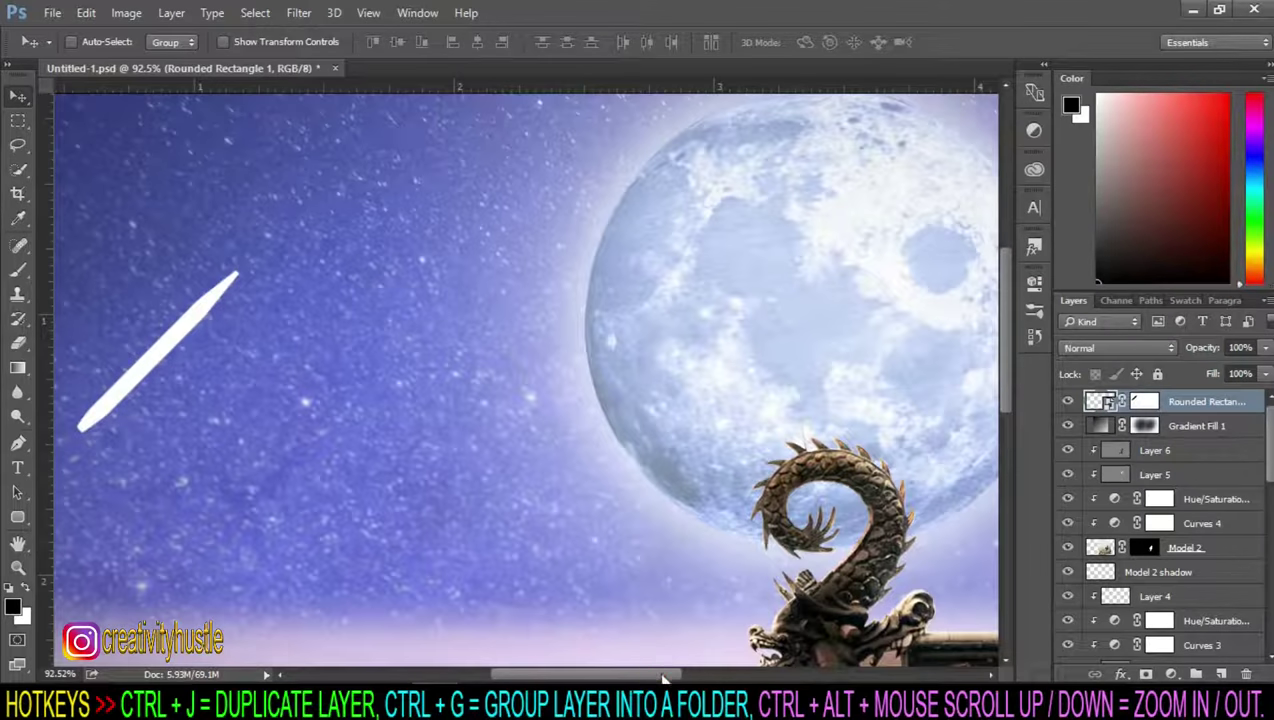
scroll(30, 420, "up", 2)
scroll(248, 405, "up", 2)
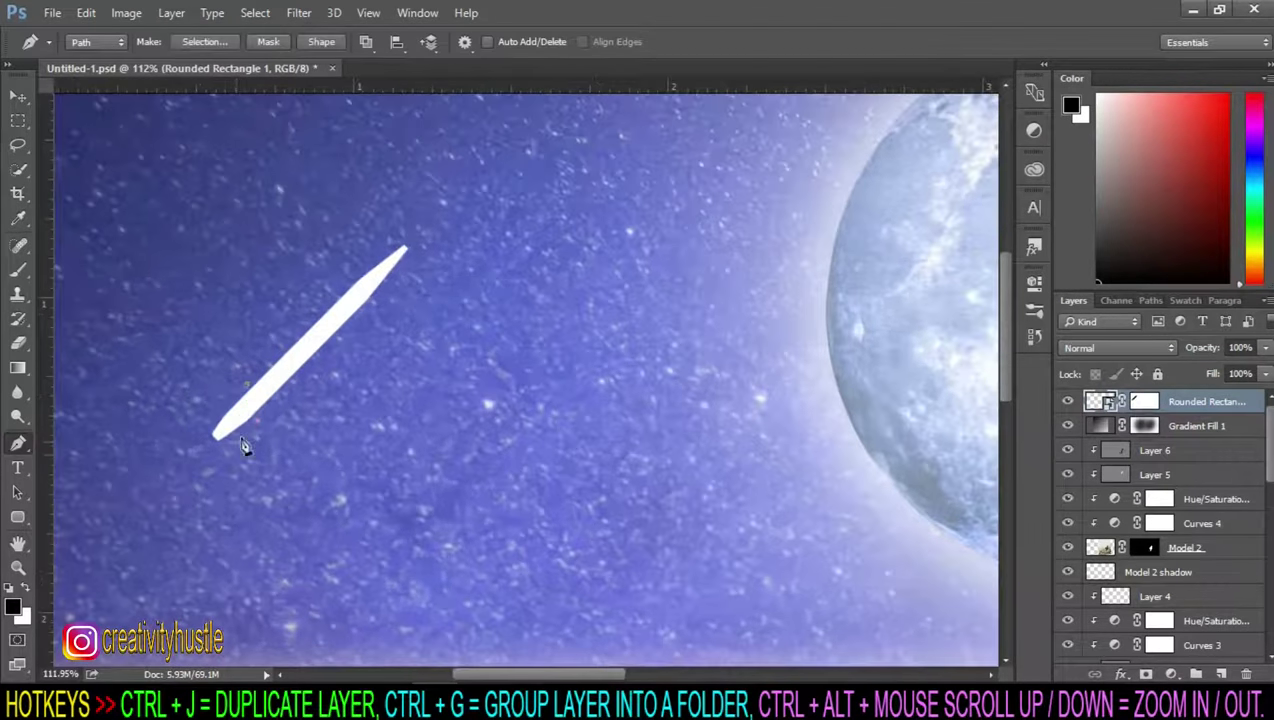
Step: Trace a curved path around the streak's upper tip and make it a selection
mouse_move(405, 245)
left_mouse_down()
mouse_move(452, 170)
mouse_move(432, 193)
left_mouse_up()
scroll(432, 196, "up", 3)
mouse_move(432, 196)
left_mouse_down()
mouse_move(391, 258)
mouse_move(358, 280)
left_mouse_up()
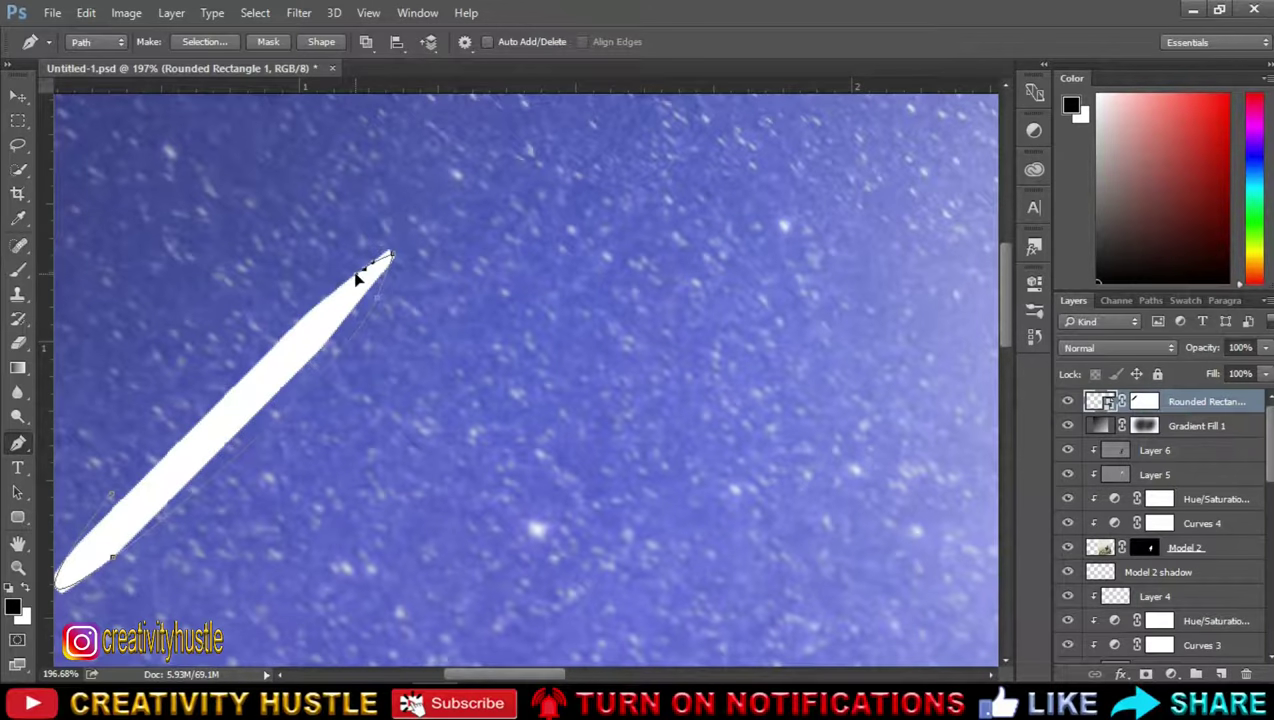
scroll(357, 280, "down", 3)
right_click(341, 355)
left_click(420, 301)
left_click(738, 197)
Step: Paint the mask white inside the selection to restore the streak's solid upper tip
key("b")
key("ctrl+backslash")
left_click_drag(367, 305, 217, 415)
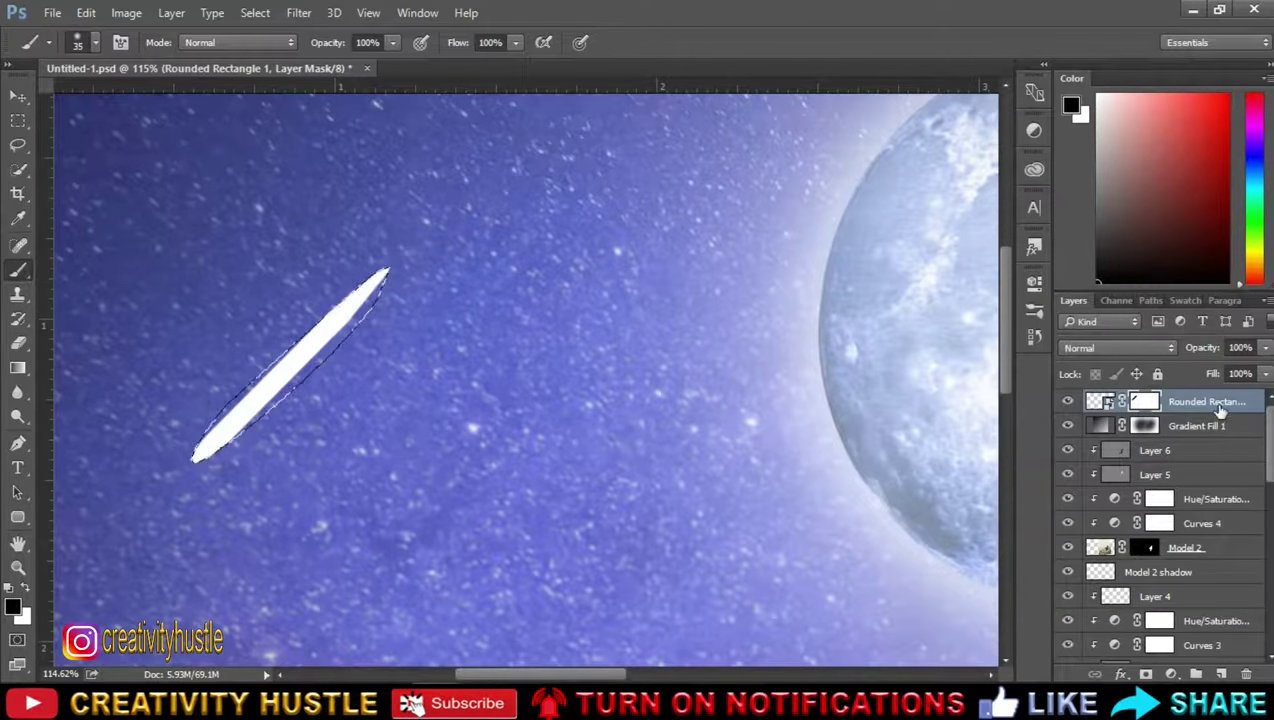
scroll(285, 290, "down", 2)
Step: Enlarge the streak and set it at a flatter angle with Free Transform
key("ctrl+t")
mouse_move(426, 420)
left_mouse_down()
mouse_move(228, 513)
mouse_move(313, 370)
mouse_move(398, 484)
left_mouse_up()
key("Return")
scroll(557, 370, "down", 2)
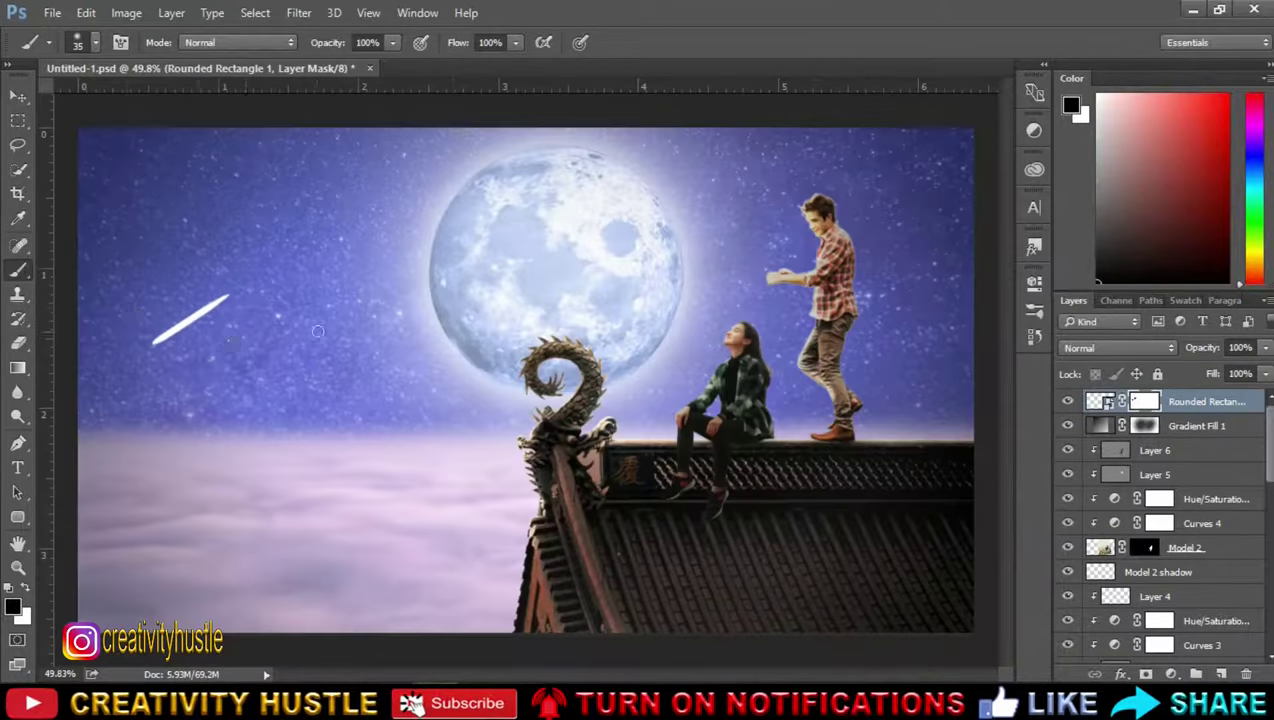
scroll(140, 265, "up", 3)
left_click(1263, 401)
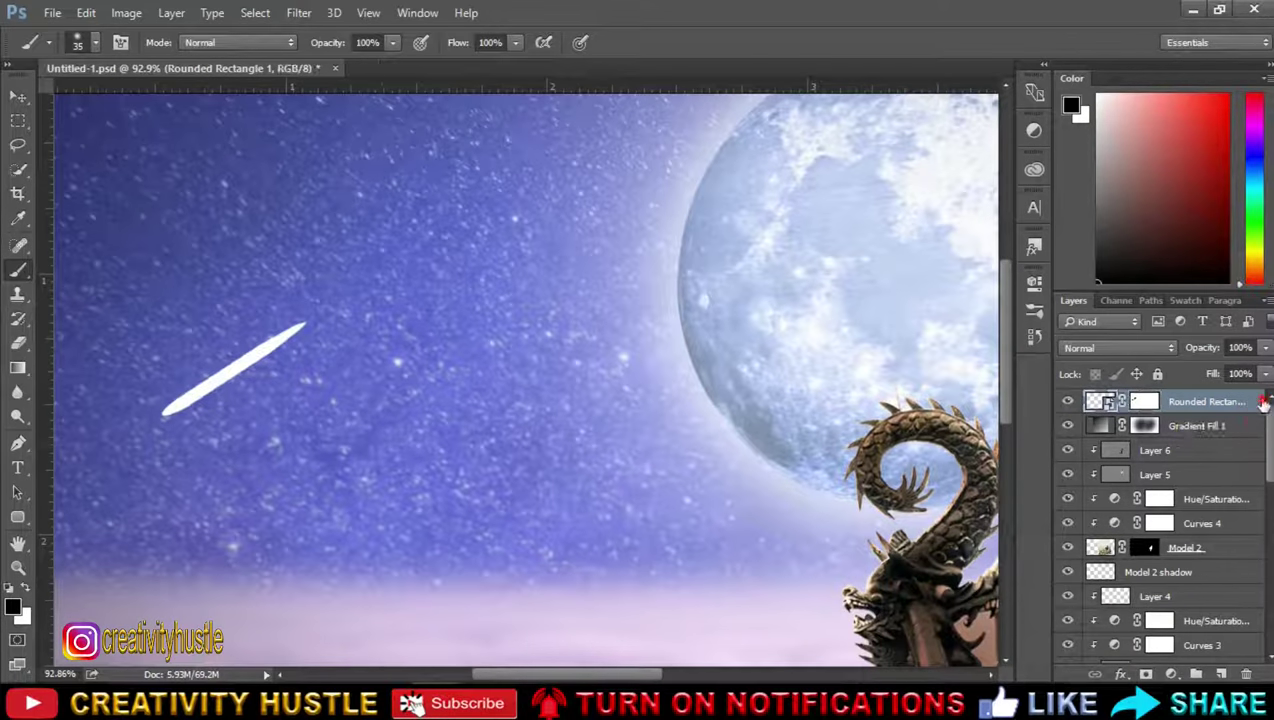
Step: Give the streak an Outer Glow in a light cyan colour
double_click(1263, 401)
left_click_drag(614, 80, 820, 80)
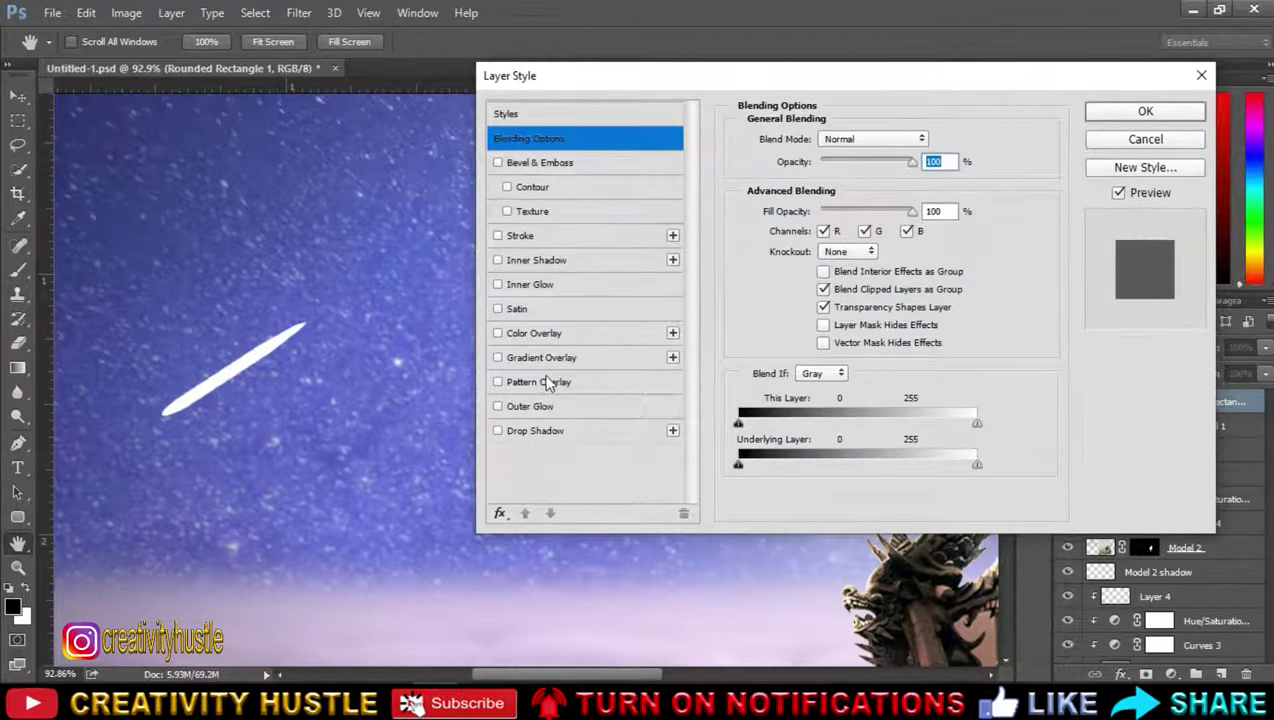
left_click(540, 406)
left_click(779, 210)
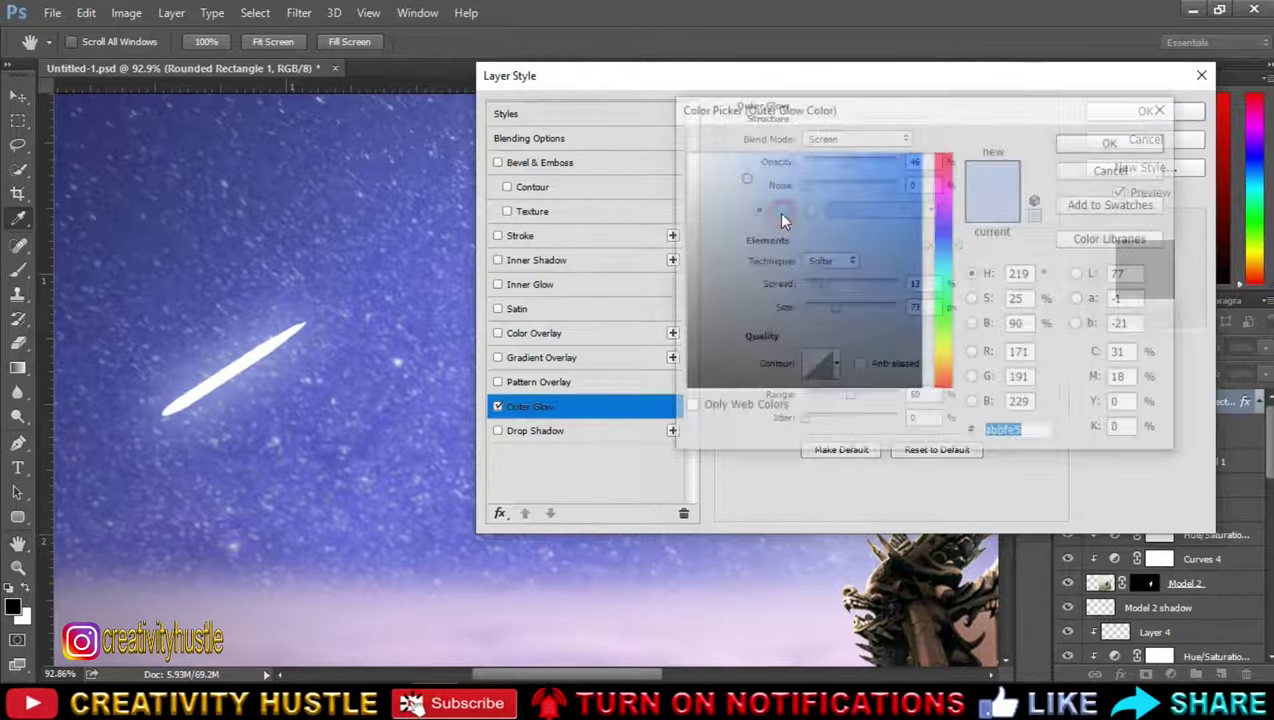
left_click(946, 269)
mouse_move(762, 166)
left_mouse_down()
mouse_move(756, 155)
mouse_move(810, 157)
left_mouse_up()
left_click(1113, 141)
Step: Shrink the glow's size, lower its opacity, make the cyan paler, and confirm
mouse_move(828, 303)
left_mouse_down()
mouse_move(807, 283)
mouse_move(828, 312)
left_mouse_up()
left_click_drag(851, 168, 846, 169)
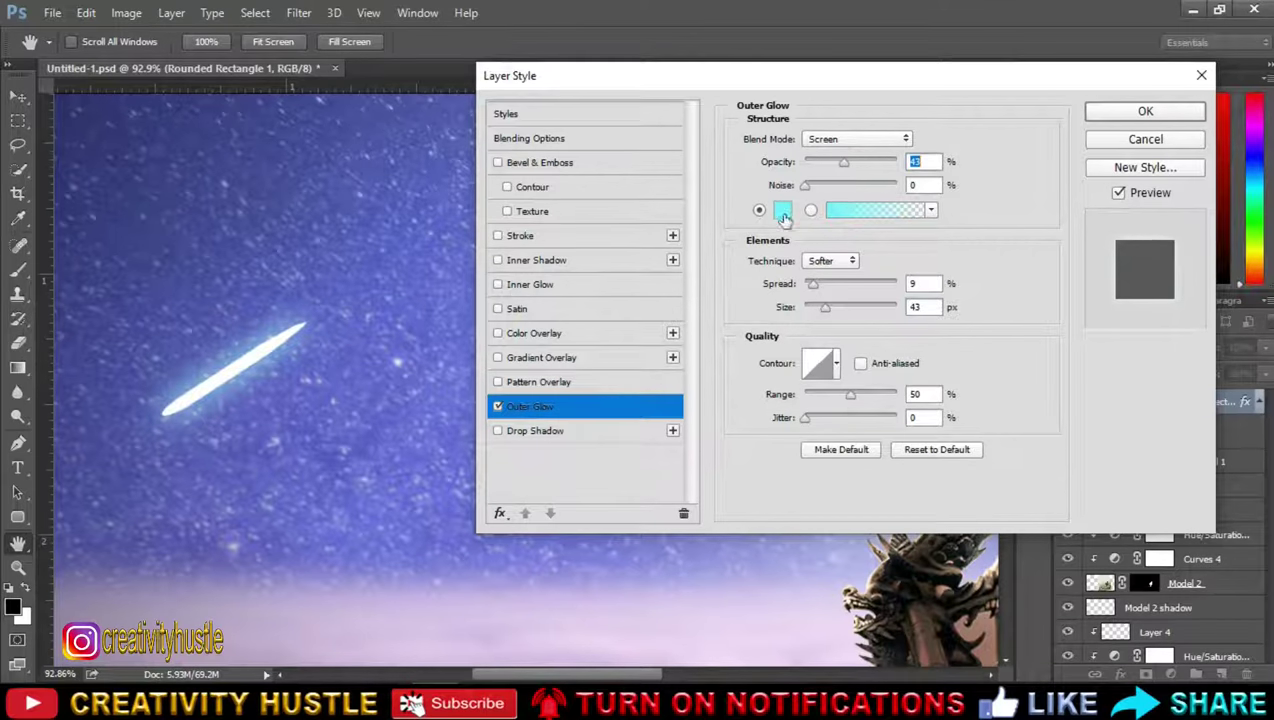
left_click(783, 217)
left_click_drag(759, 161, 768, 156)
left_click(737, 156)
left_click(756, 156)
left_click(1114, 141)
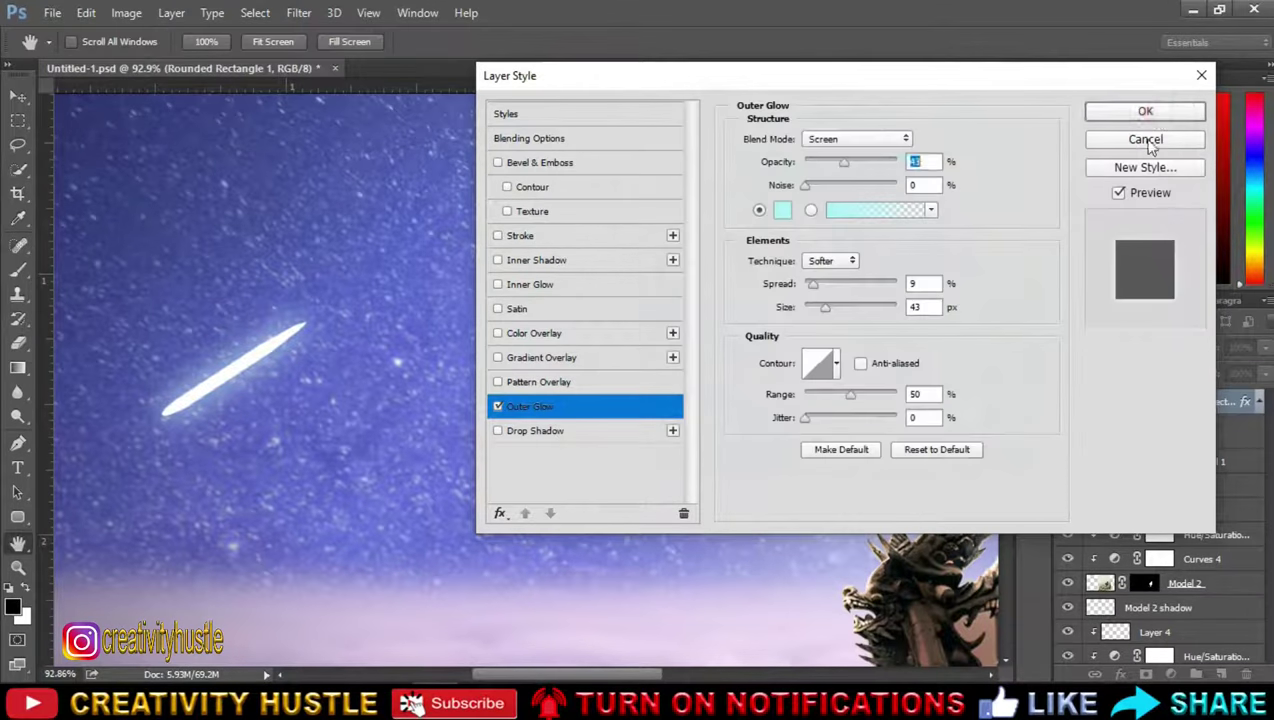
left_click(1130, 108)
key("b")
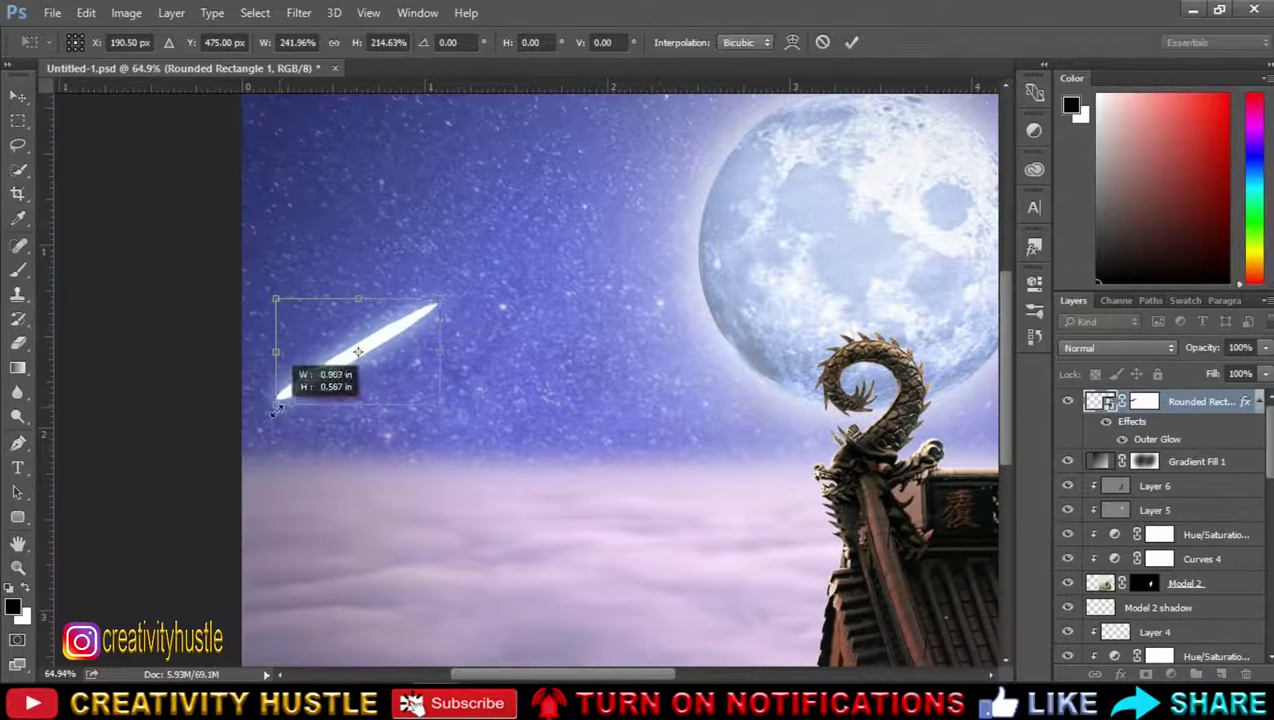
Step: Rotate the meteor streak to a shallower angle and commit the smaller, flatter shape
mouse_move(440, 300)
left_mouse_down()
mouse_move(437, 352)
mouse_move(415, 335)
left_mouse_up()
key("Return")
key("ctrl+0")
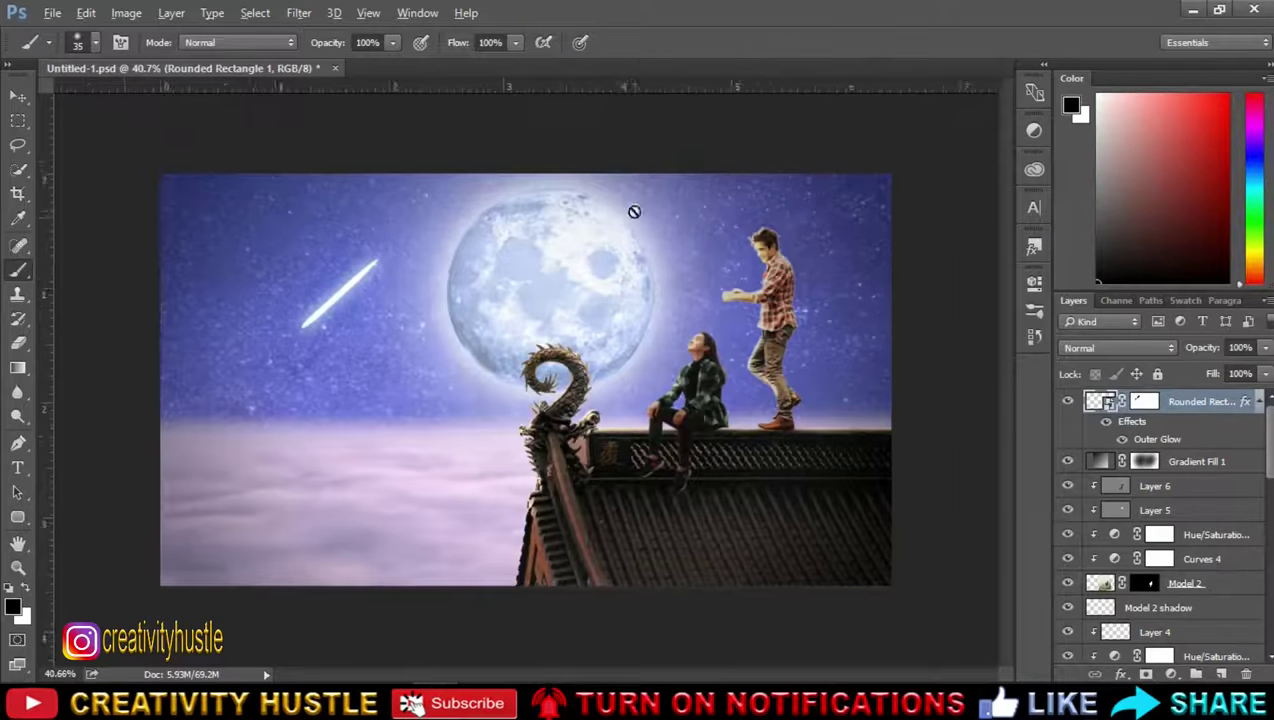
Step: Apply a Motion Blur with distance around 13 to soften the streak
left_click(298, 12)
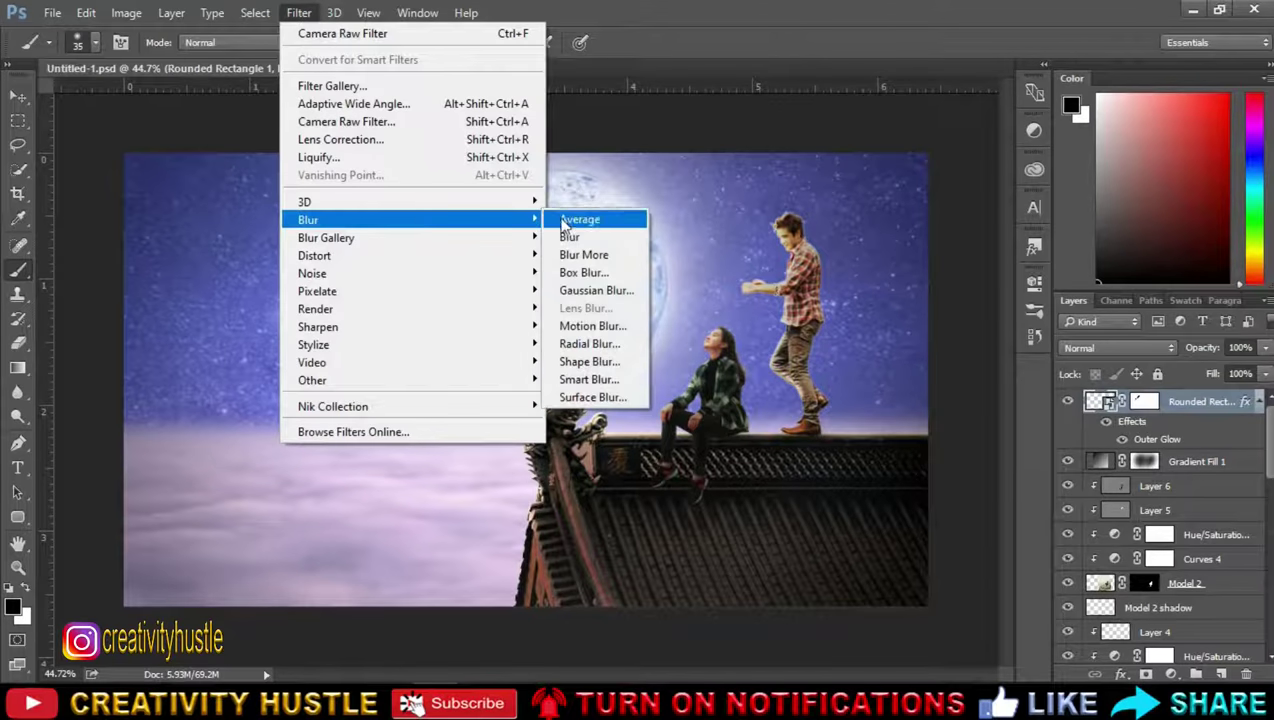
left_click(640, 326)
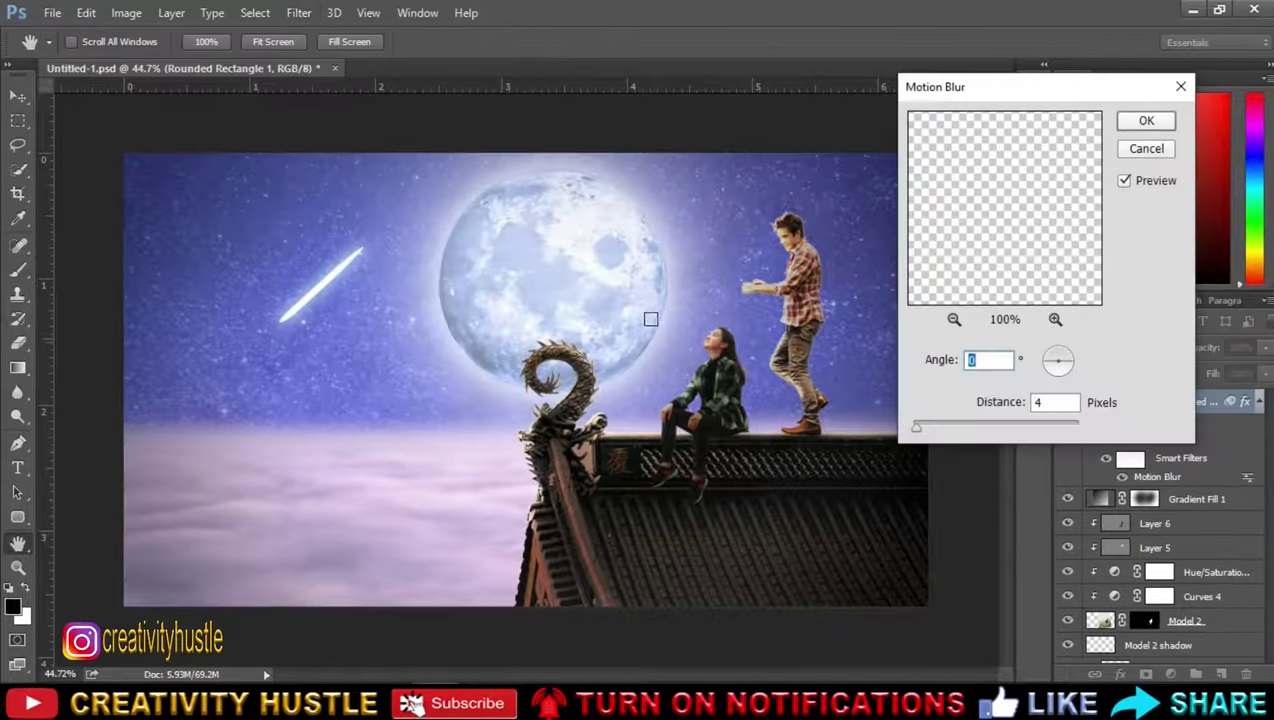
left_click_drag(916, 428, 924, 433)
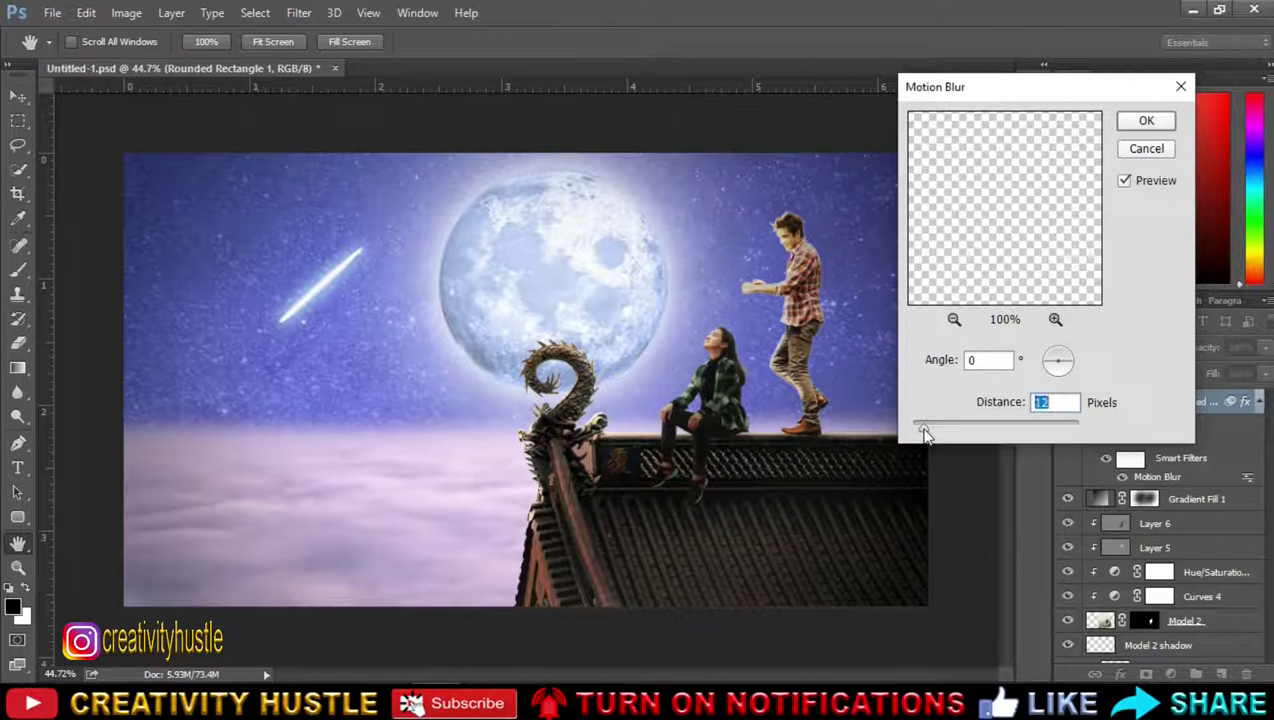
left_click(1148, 121)
key("b")
scroll(300, 275, "up", 3)
scroll(350, 268, "up", 3)
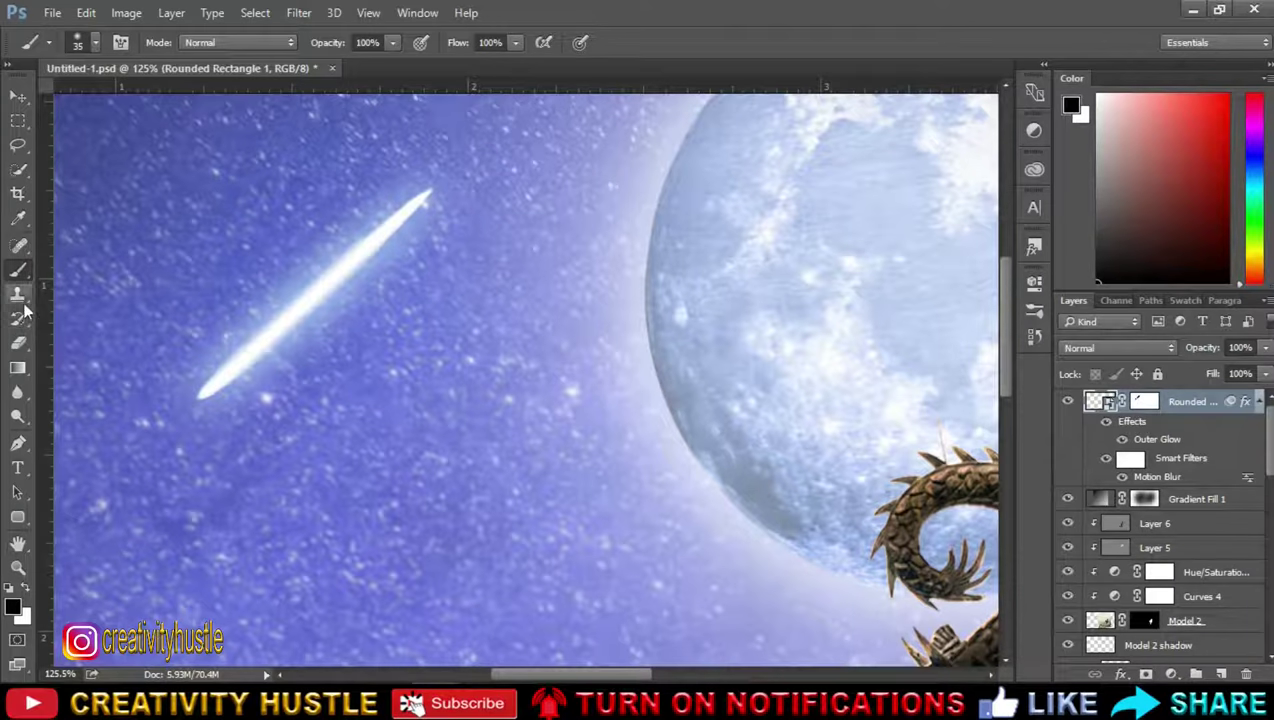
Step: Fade the shooting star's upper tip on its layer mask using a size-9 brush at 18% opacity
right_click(18, 270)
left_click(95, 268)
left_click(1144, 401)
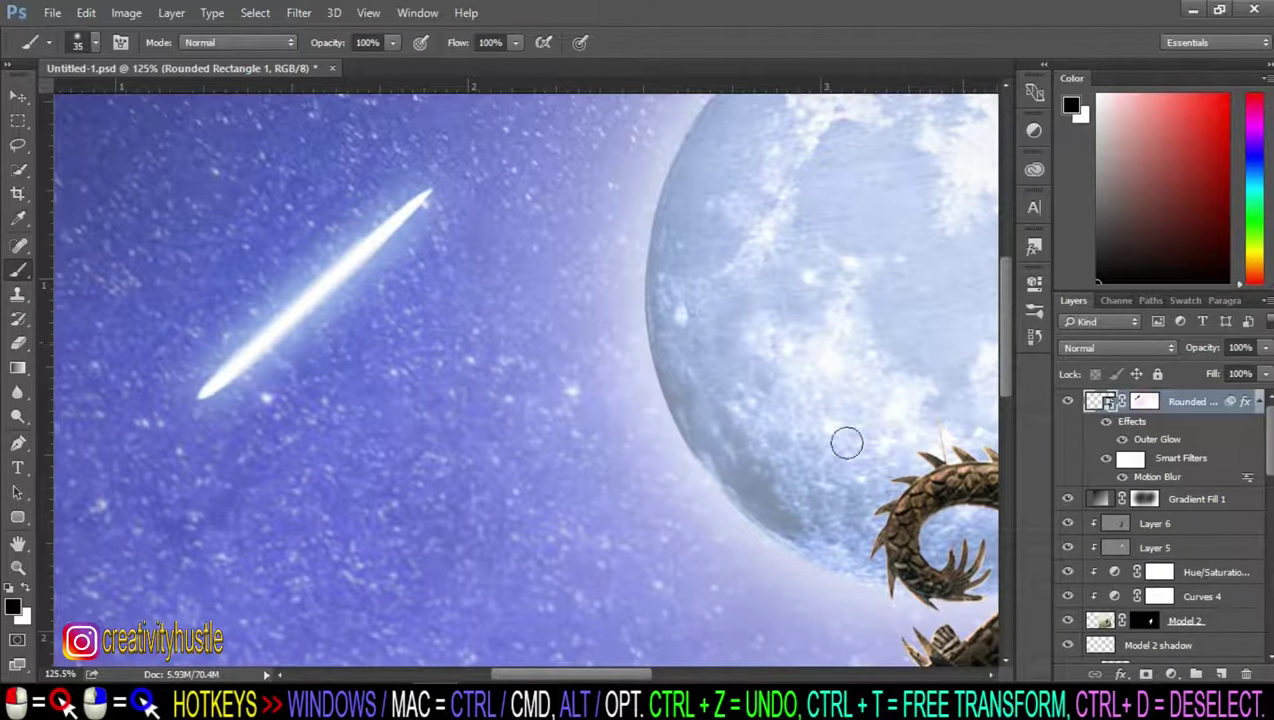
key("1")
key("8")
key("bracketleft")
key("bracketleft")
key("bracketleft")
mouse_move(408, 199)
left_mouse_down()
mouse_move(381, 221)
mouse_move(402, 230)
left_mouse_up()
key("x")
key("x")
Step: Duplicate the shooting-star layer so the streak looks brighter
key("x")
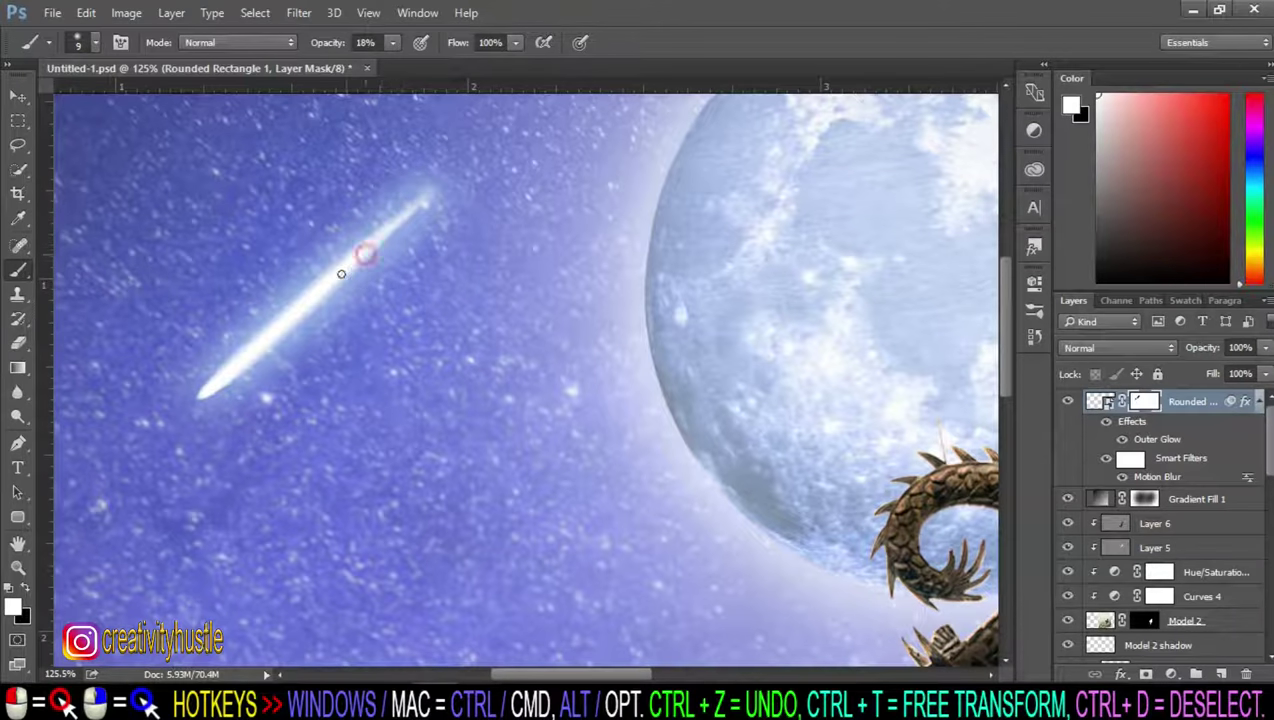
key("ctrl+0")
key("ctrl+2")
key("x")
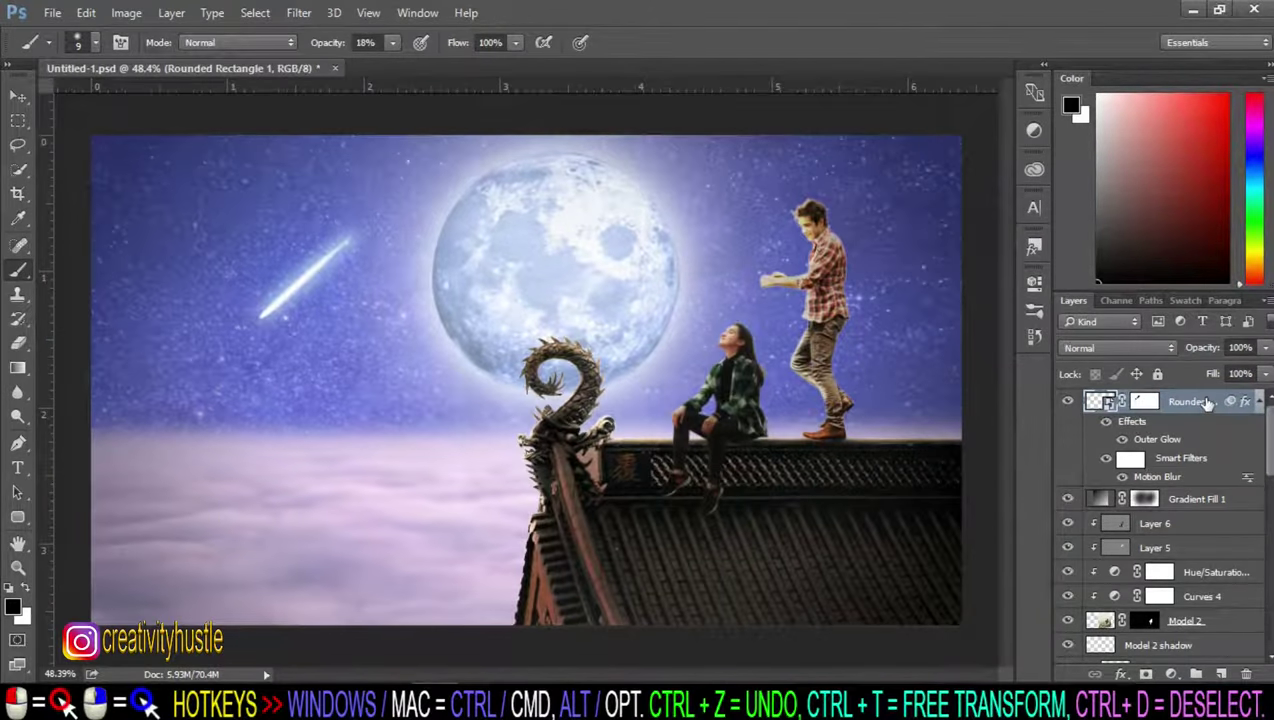
key("ctrl+j")
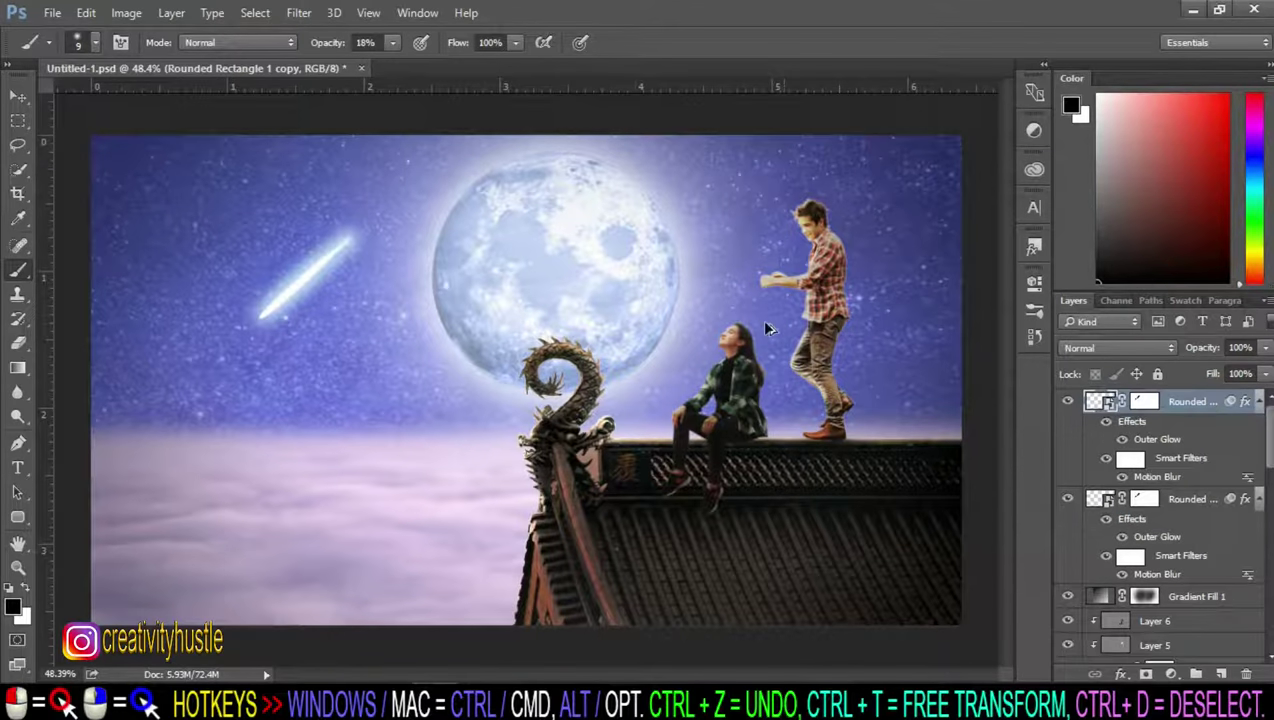
scroll(481, 287, "up", 1)
scroll(432, 278, "up", 2)
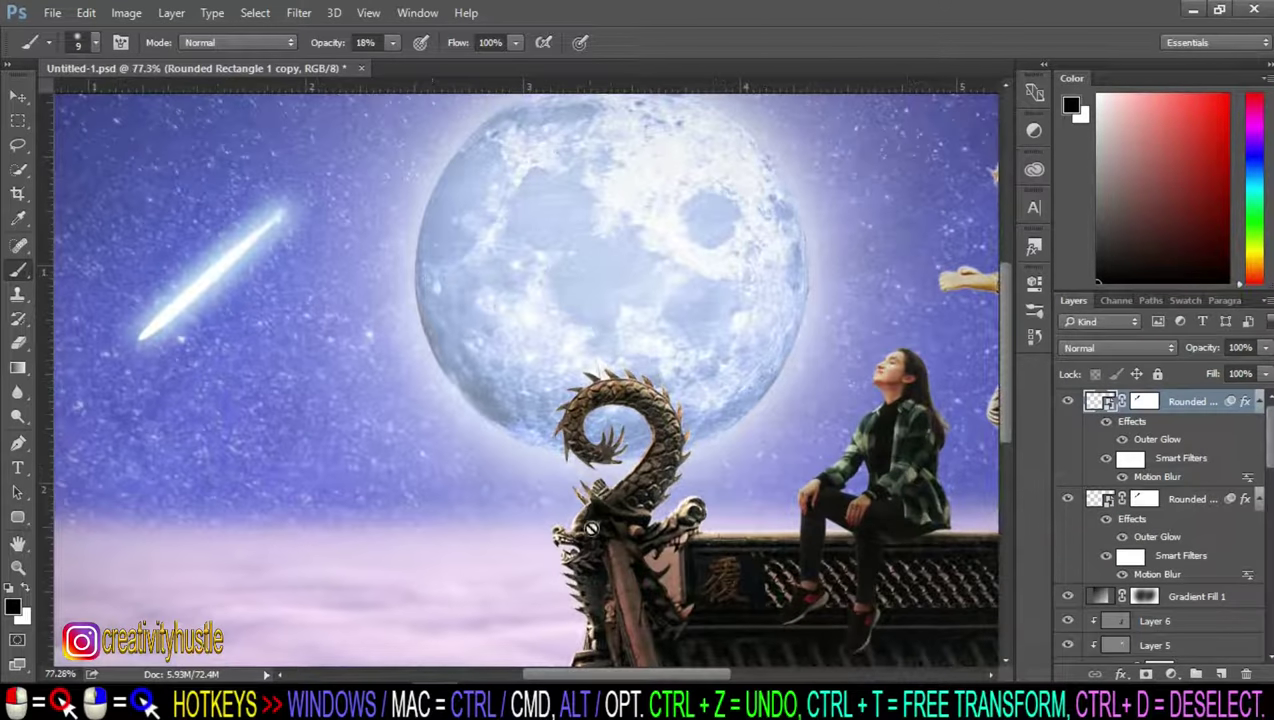
left_click_drag(680, 678, 660, 678)
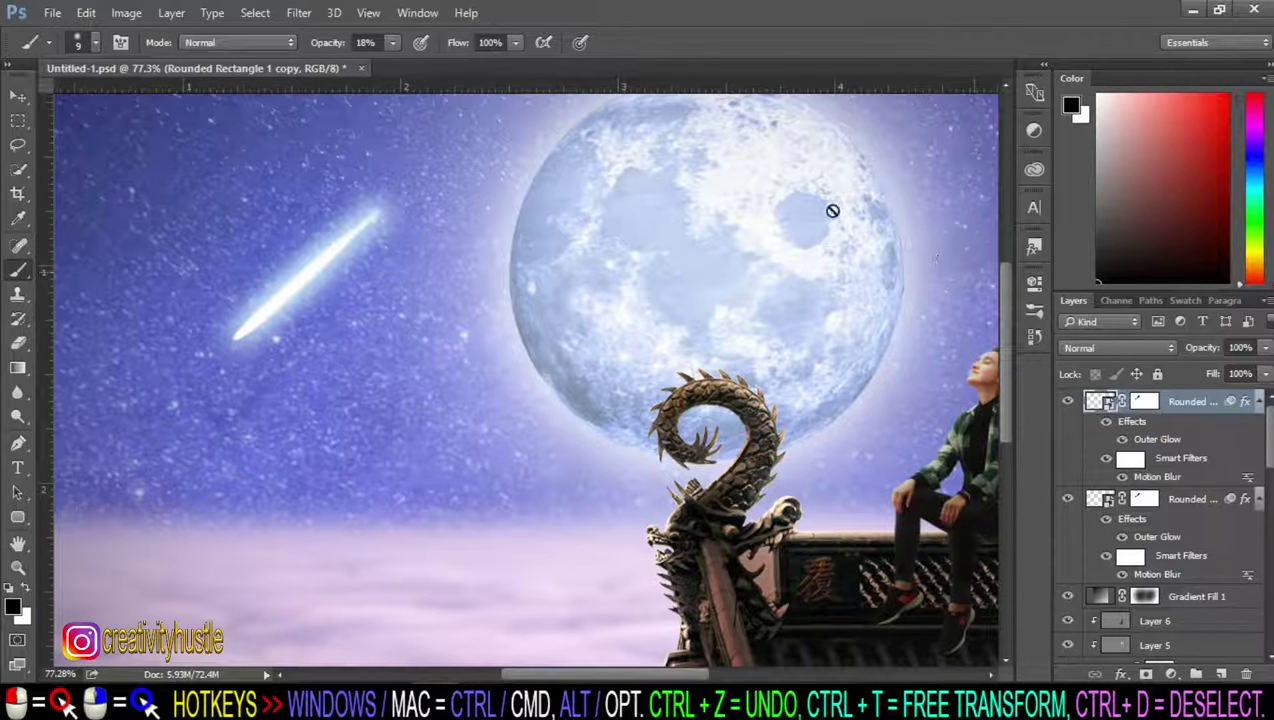
Step: Blur the copied streak with a 4-pixel Gaussian Blur
left_click(298, 14)
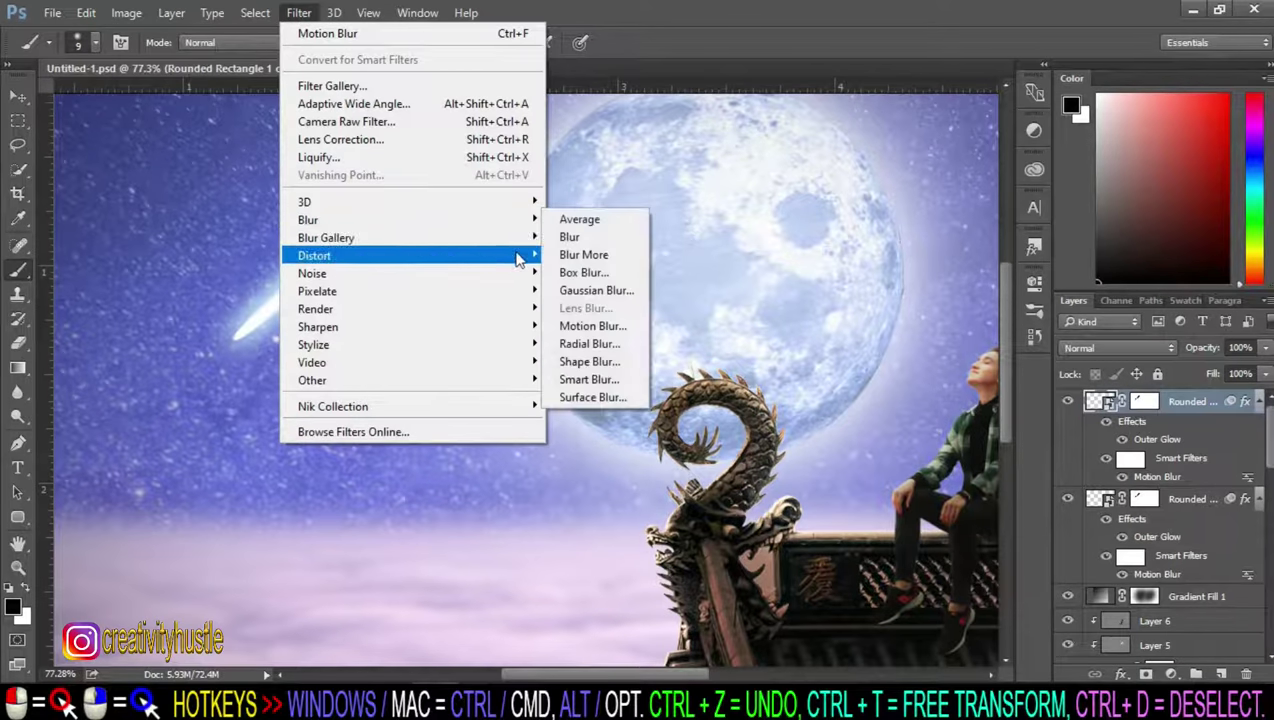
left_click(594, 289)
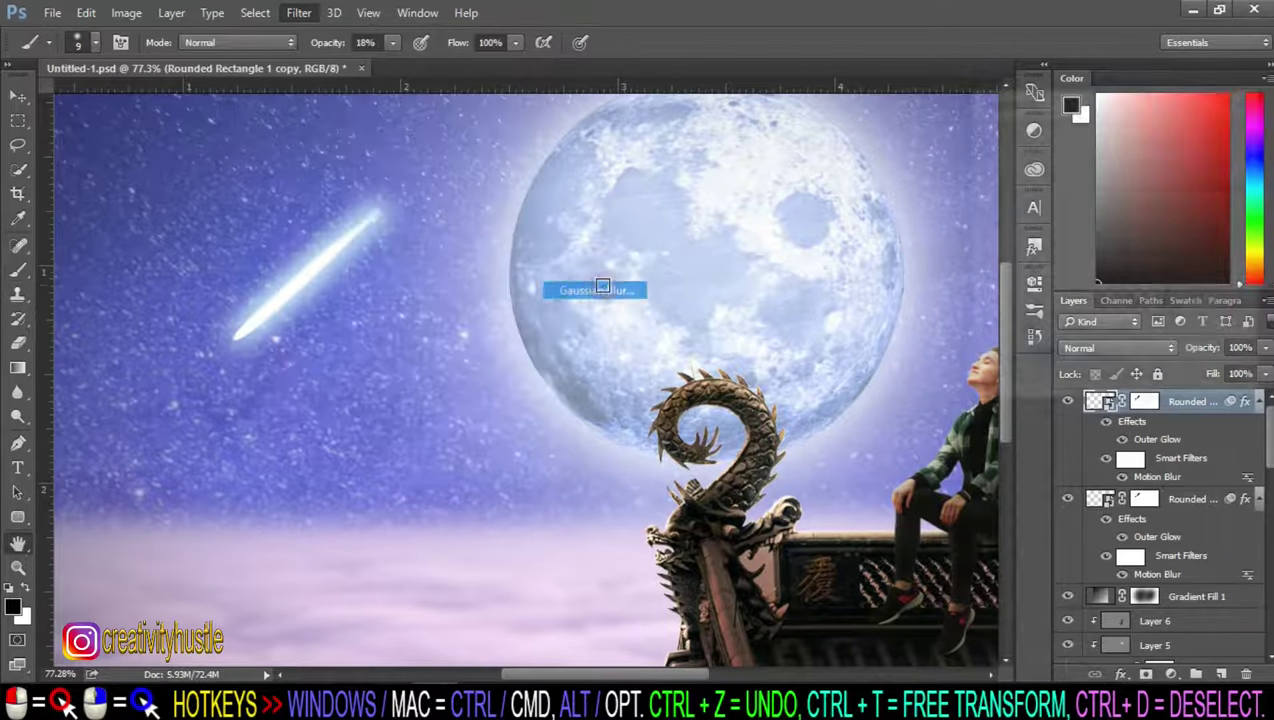
mouse_move(1122, 388)
left_mouse_down()
mouse_move(1022, 390)
mouse_move(1036, 396)
left_mouse_up()
left_click(1221, 136)
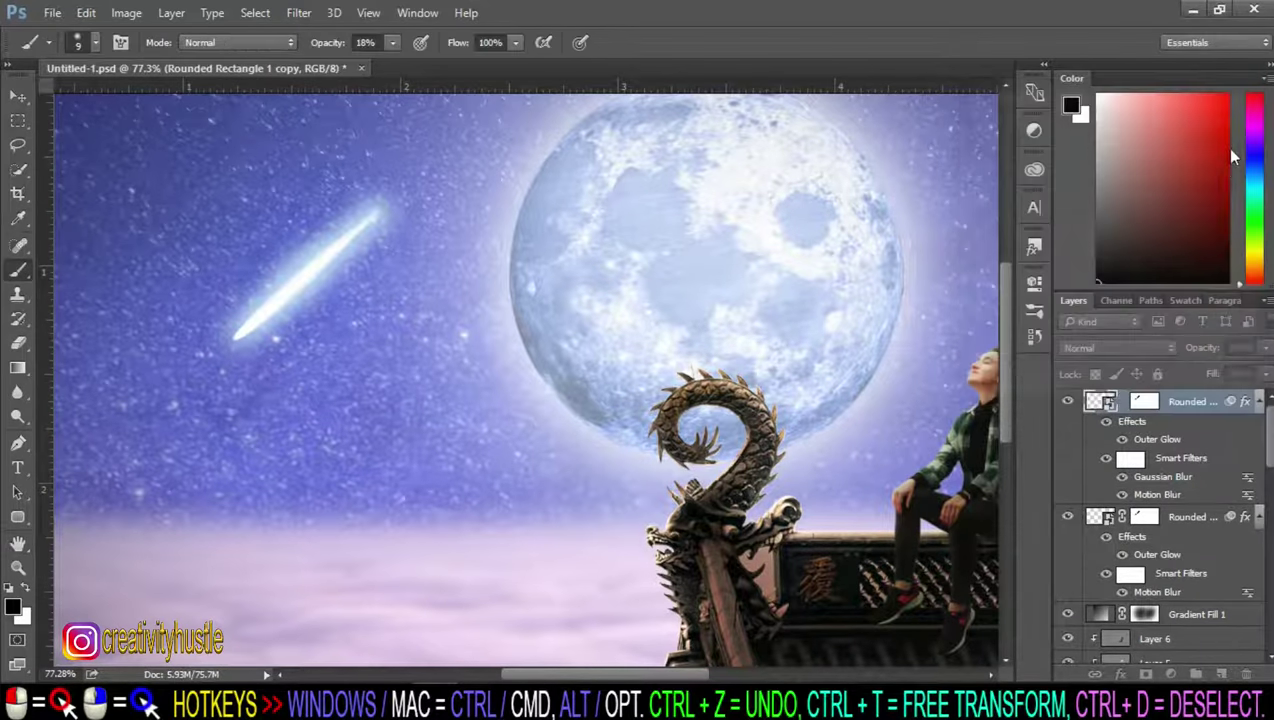
left_click(1070, 403)
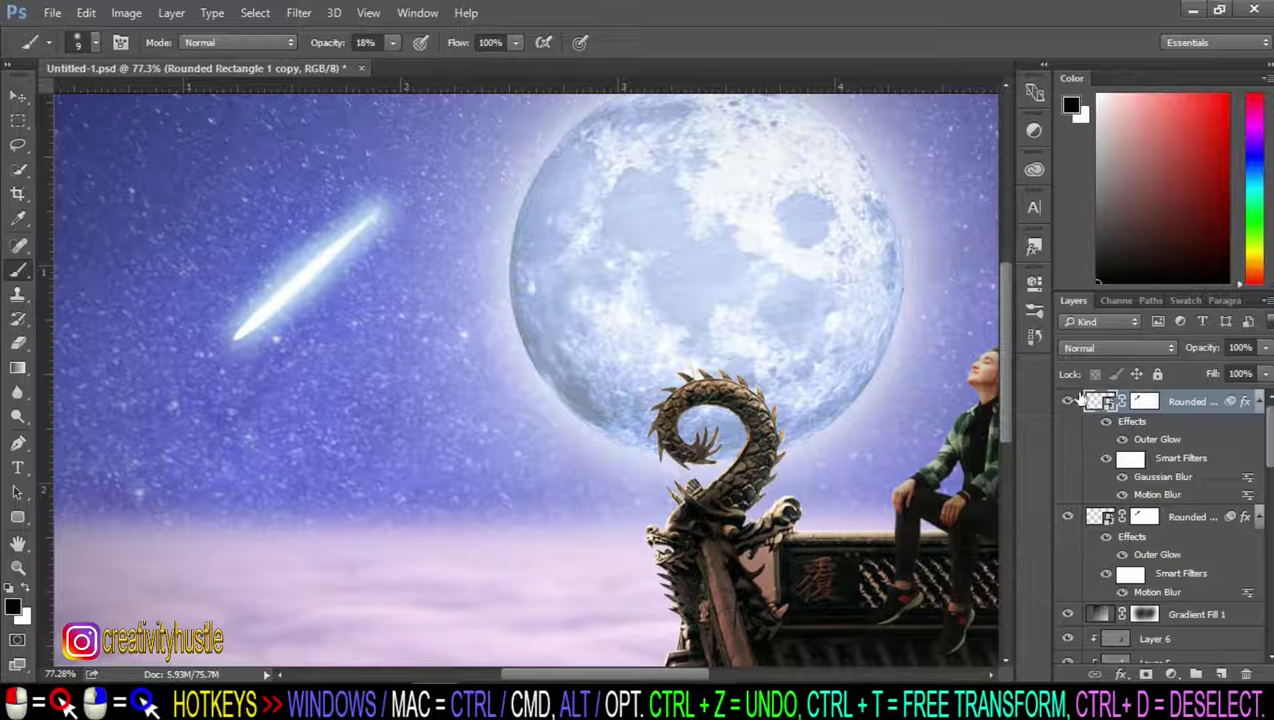
Step: Lower the blurred streak copy's opacity to 50%
left_click(1240, 347)
type("50")
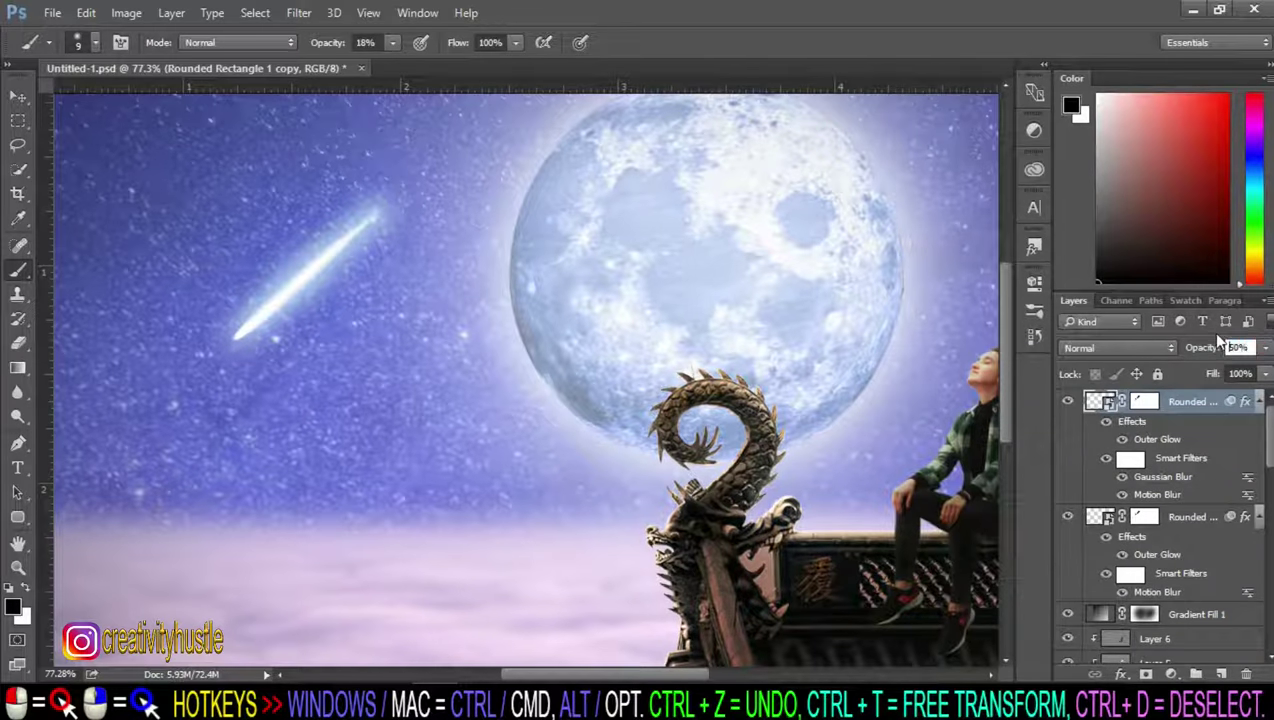
left_click(1069, 403)
scroll(455, 244, "down", 3)
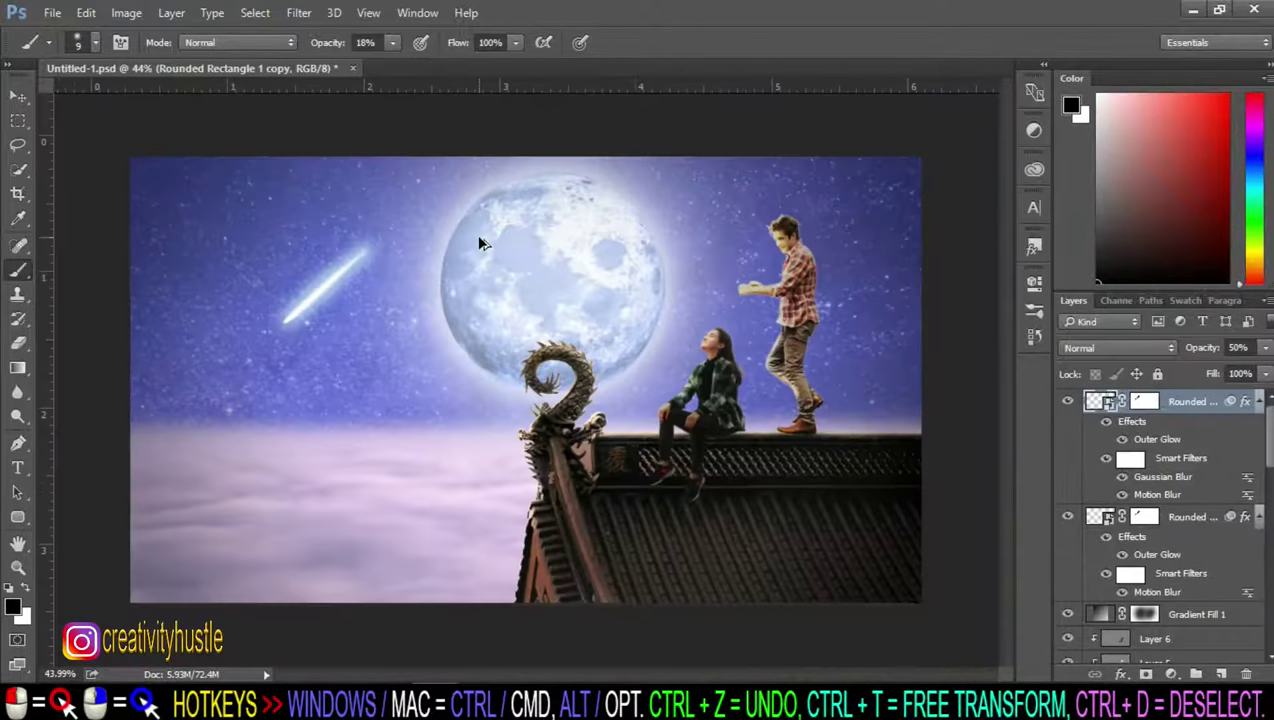
scroll(476, 242, "down", 1)
scroll(290, 350, "up", 3)
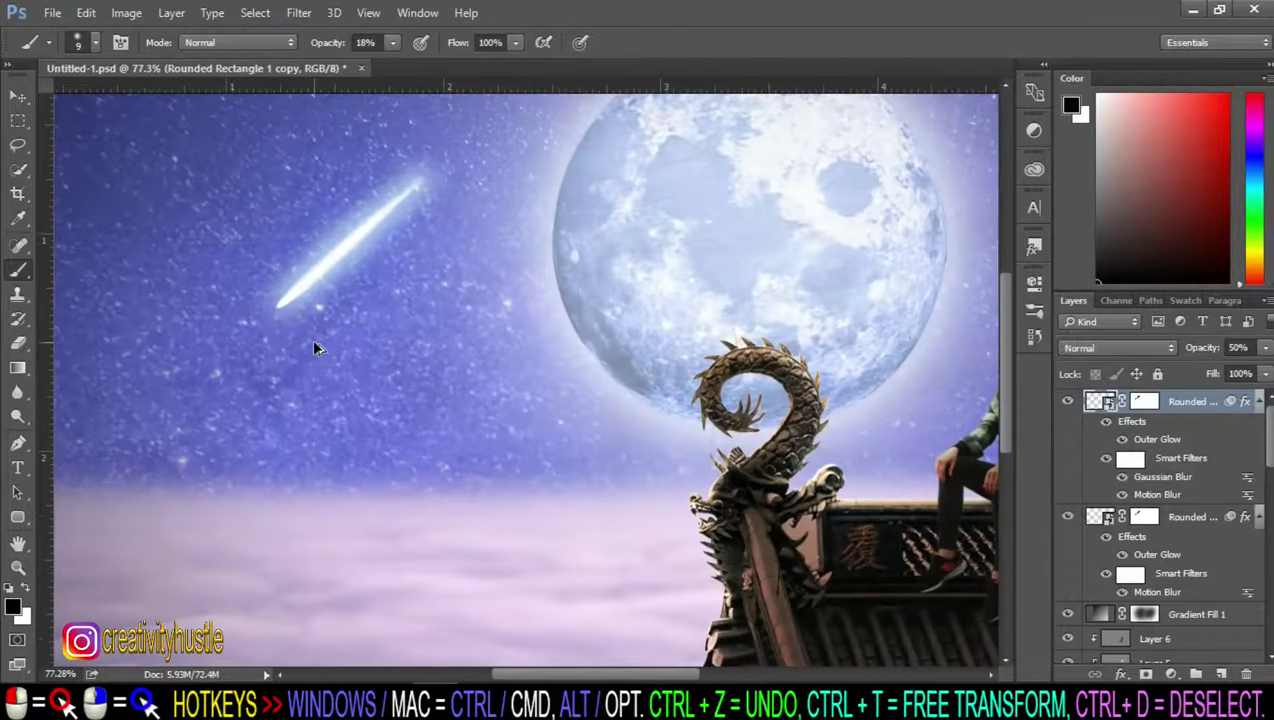
scroll(313, 345, "up", 1)
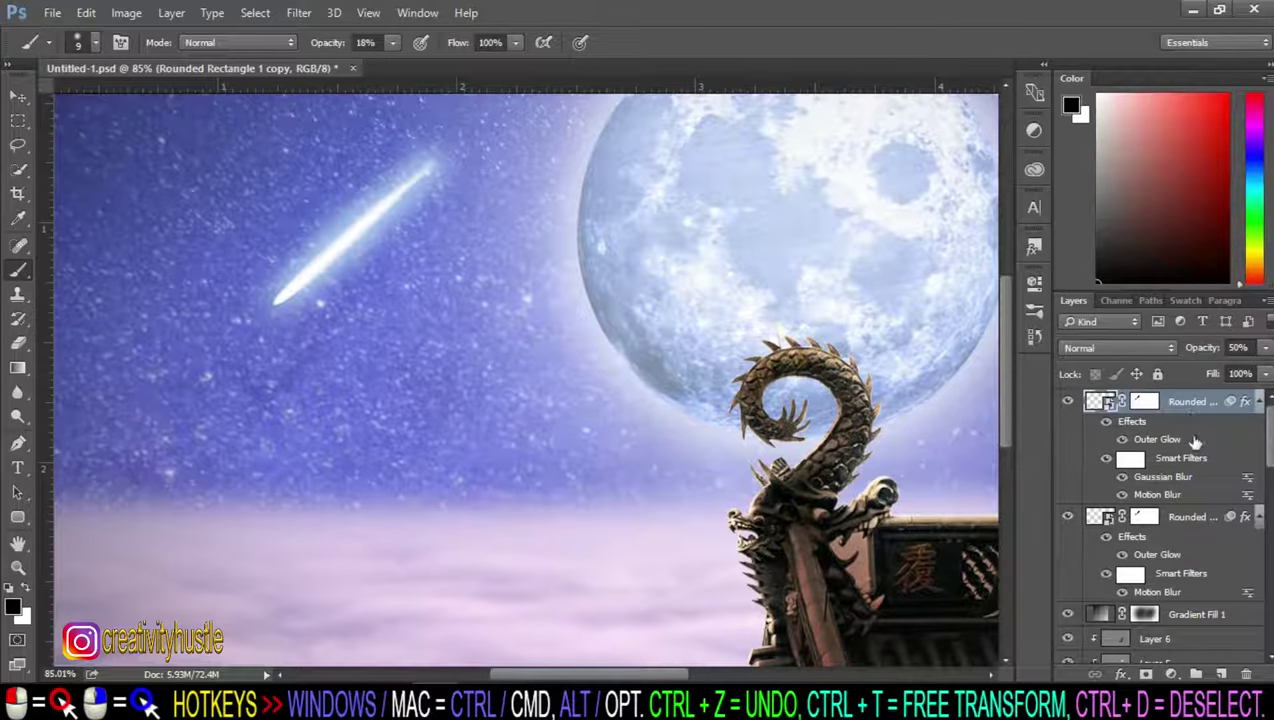
Step: Set the blurred copy to Screen blending and select both shooting-star layers
left_click(1190, 517)
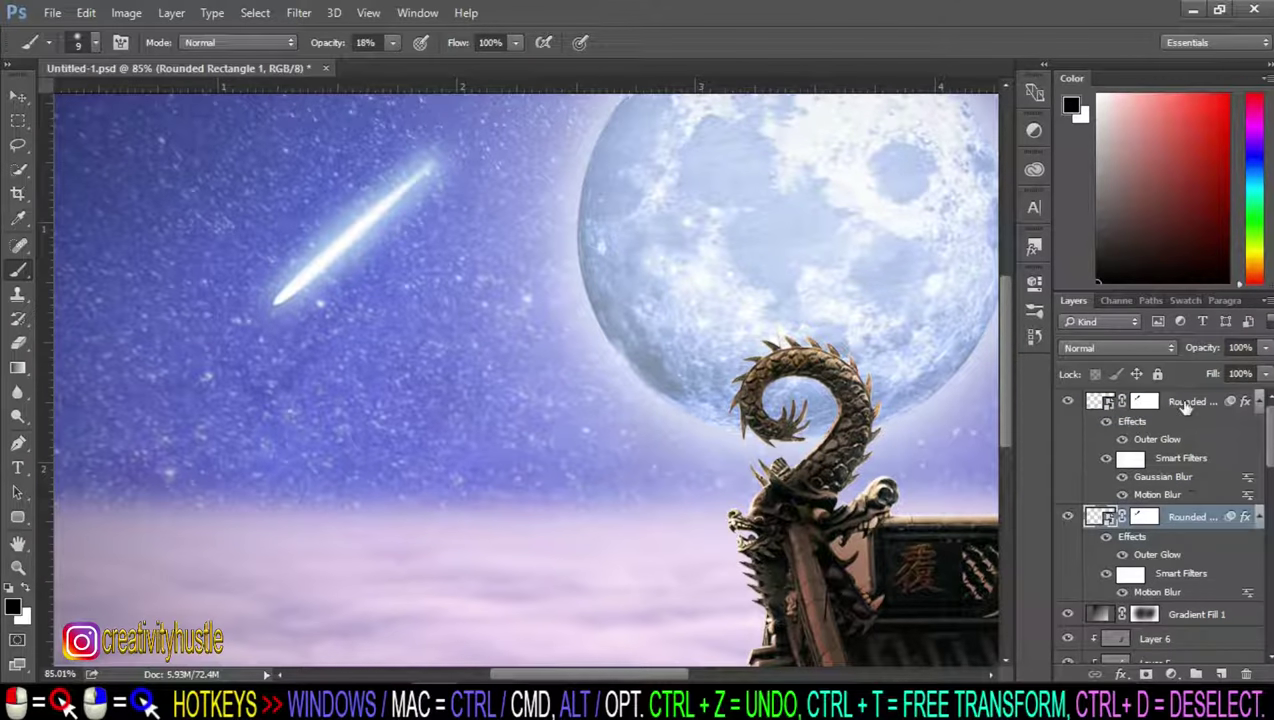
left_click(1185, 403)
left_click(1150, 349)
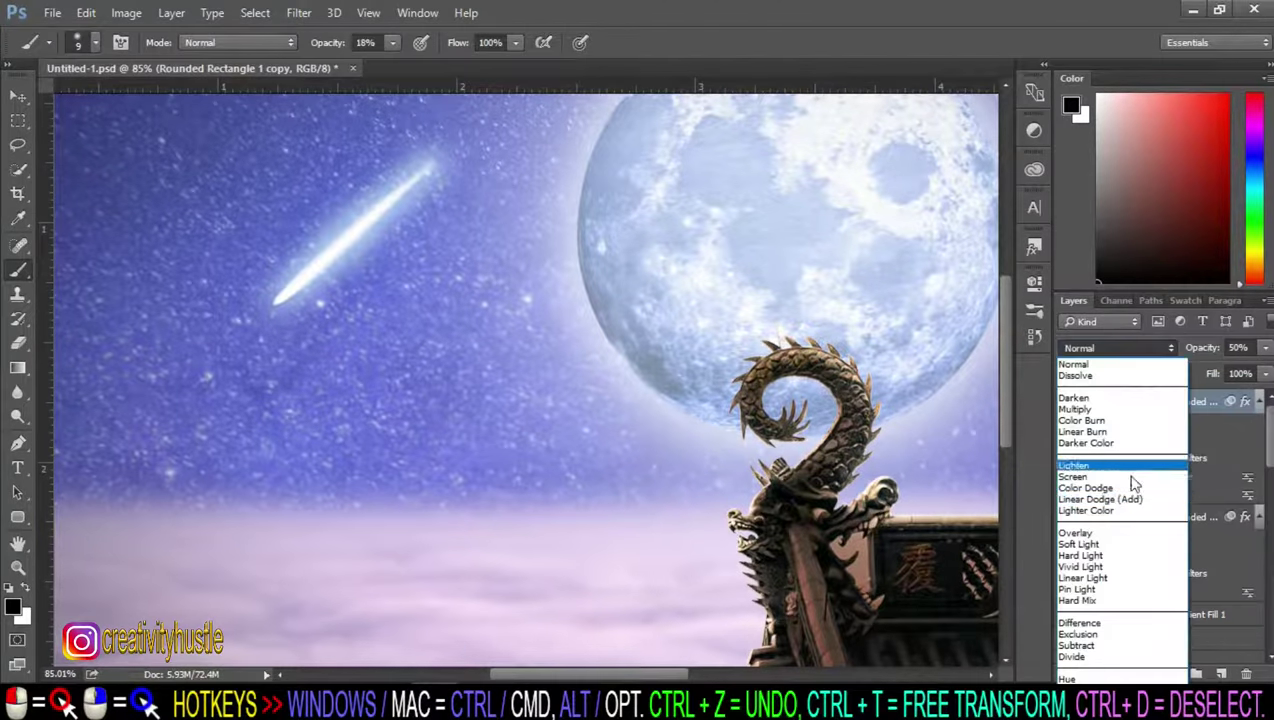
left_click(1134, 481)
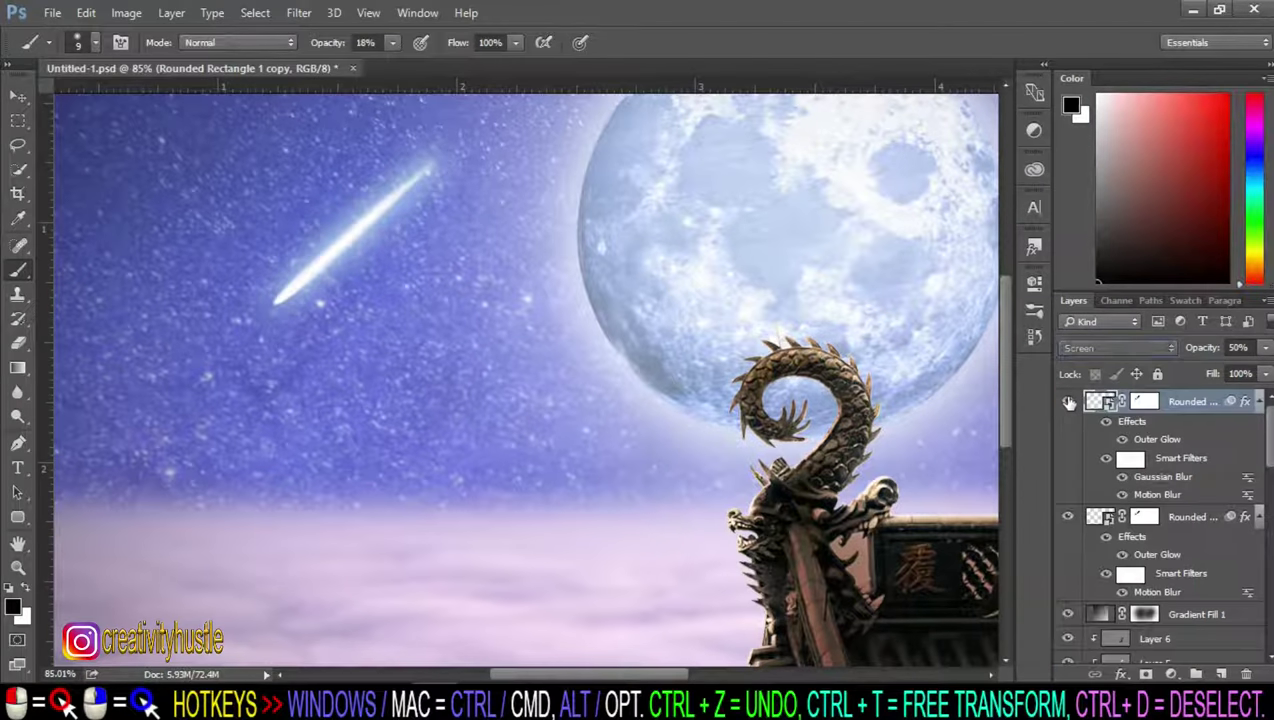
scroll(392, 275, "down", 2)
scroll(392, 275, "down", 5)
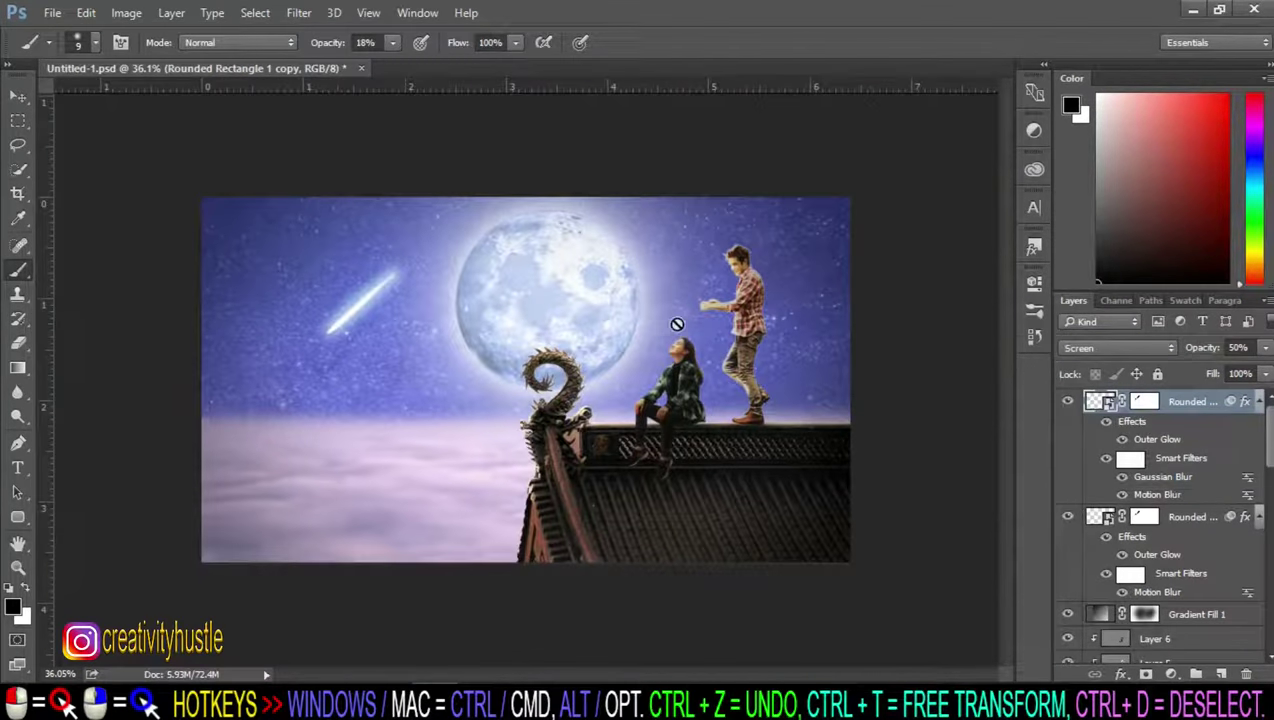
left_click(1180, 510, "shift")
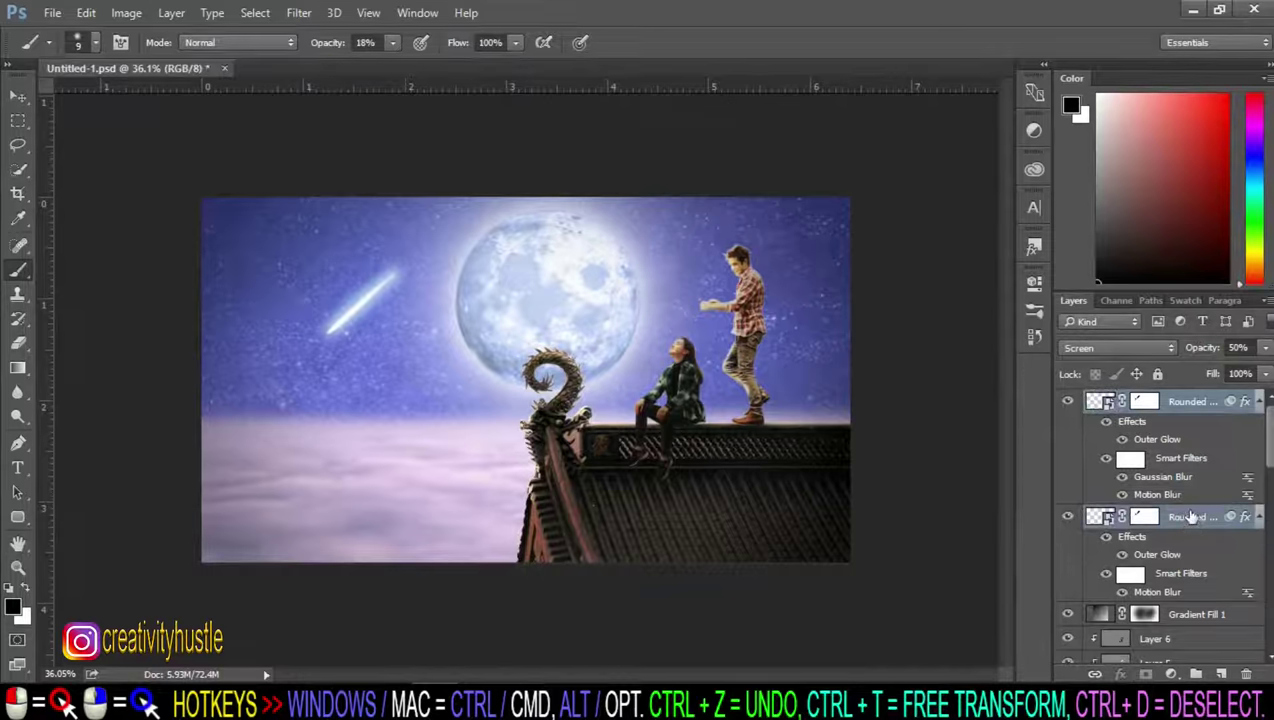
Step: Duplicate both streak layers and move the new shooting star to the upper-right sky
key("ctrl+j")
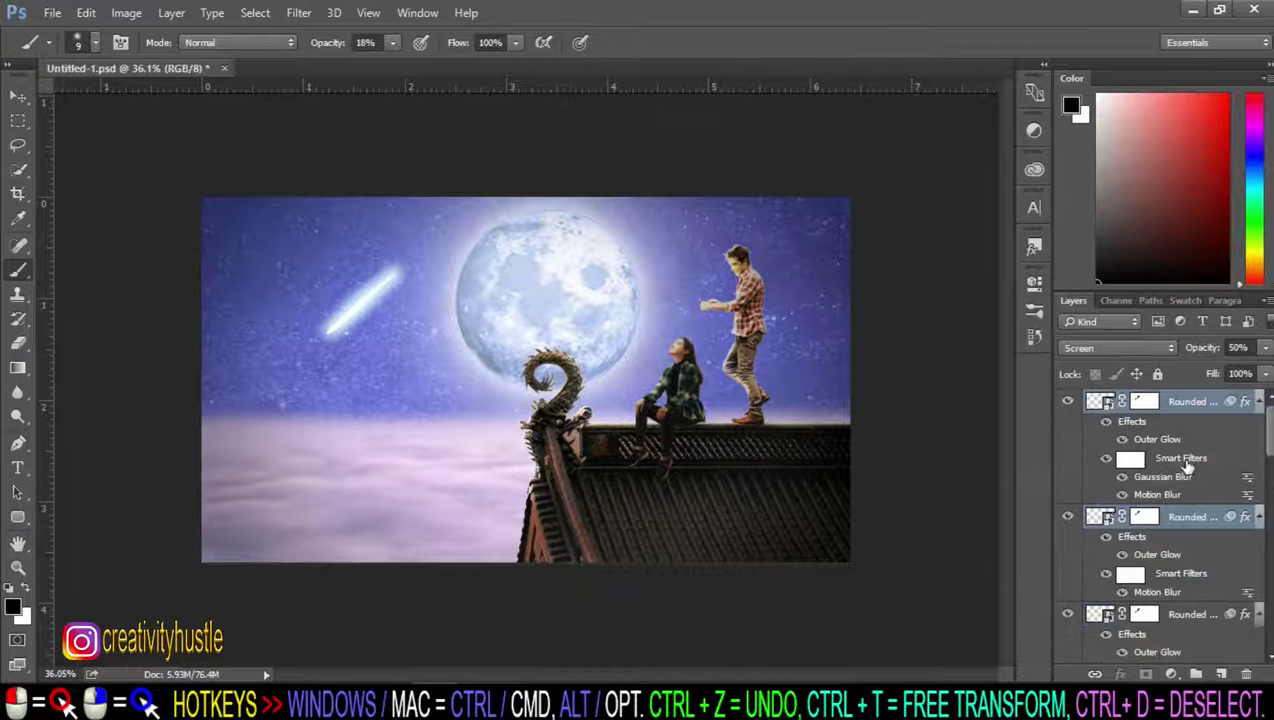
key("ctrl+t")
left_click(665, 291)
mouse_move(362, 298)
left_mouse_down()
mouse_move(835, 240)
mouse_move(828, 226)
mouse_move(745, 221)
left_mouse_up()
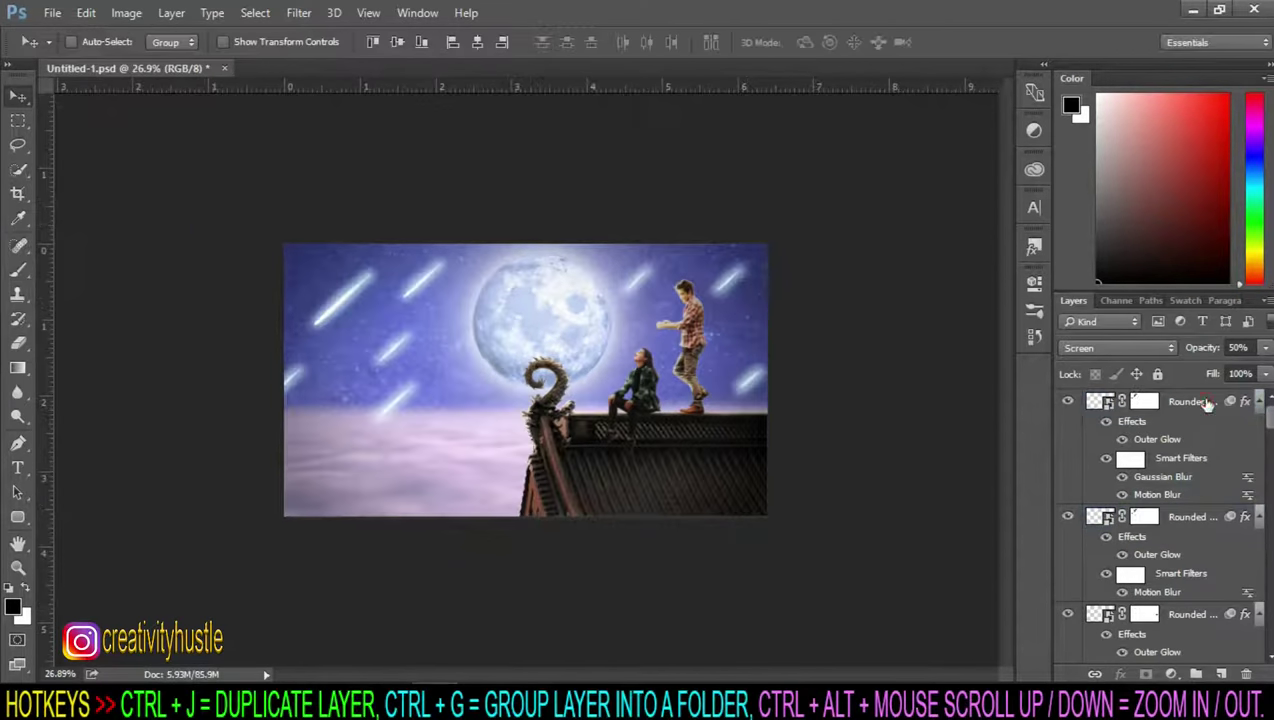
Step: Group all the shooting-star layers into a folder named Stars
left_click(1207, 402)
scroll(1209, 440, "down", 3)
scroll(1210, 470, "down", 5)
scroll(1212, 490, "down", 5)
scroll(1212, 497, "up", 5)
left_click(1207, 510, "shift")
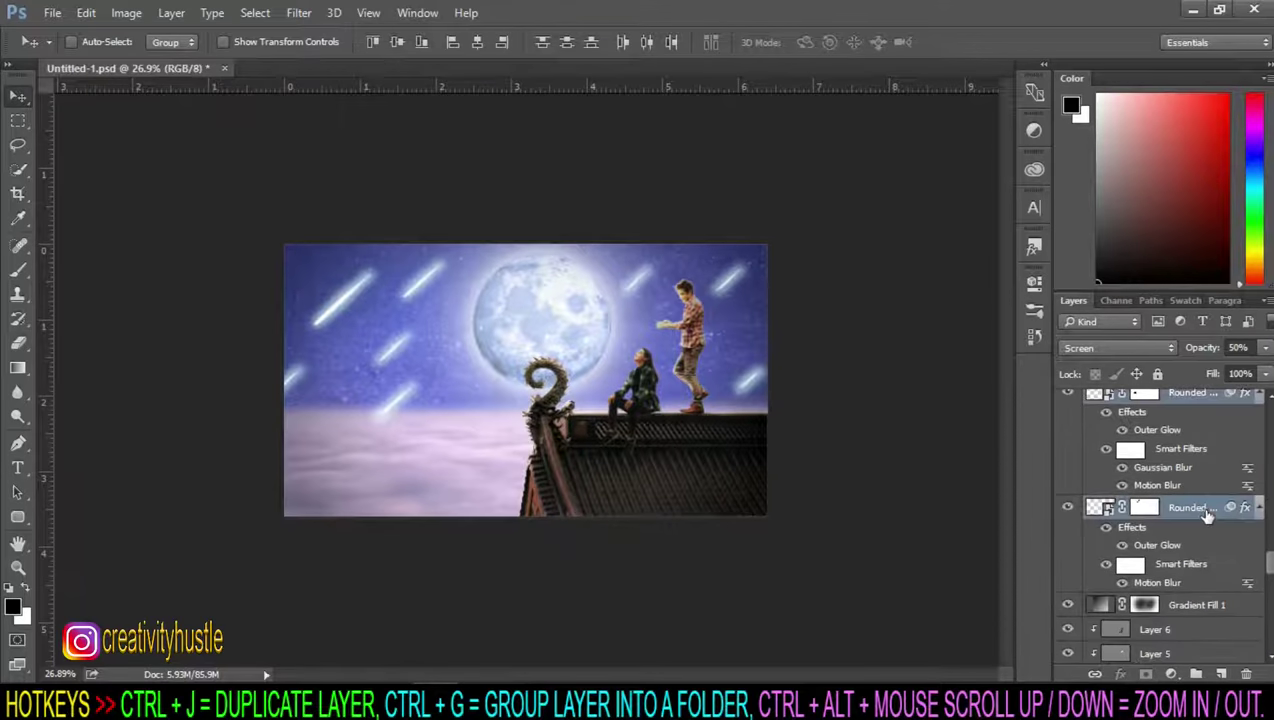
key("ctrl+g")
double_click(1140, 400)
type("Stars")
key("Return")
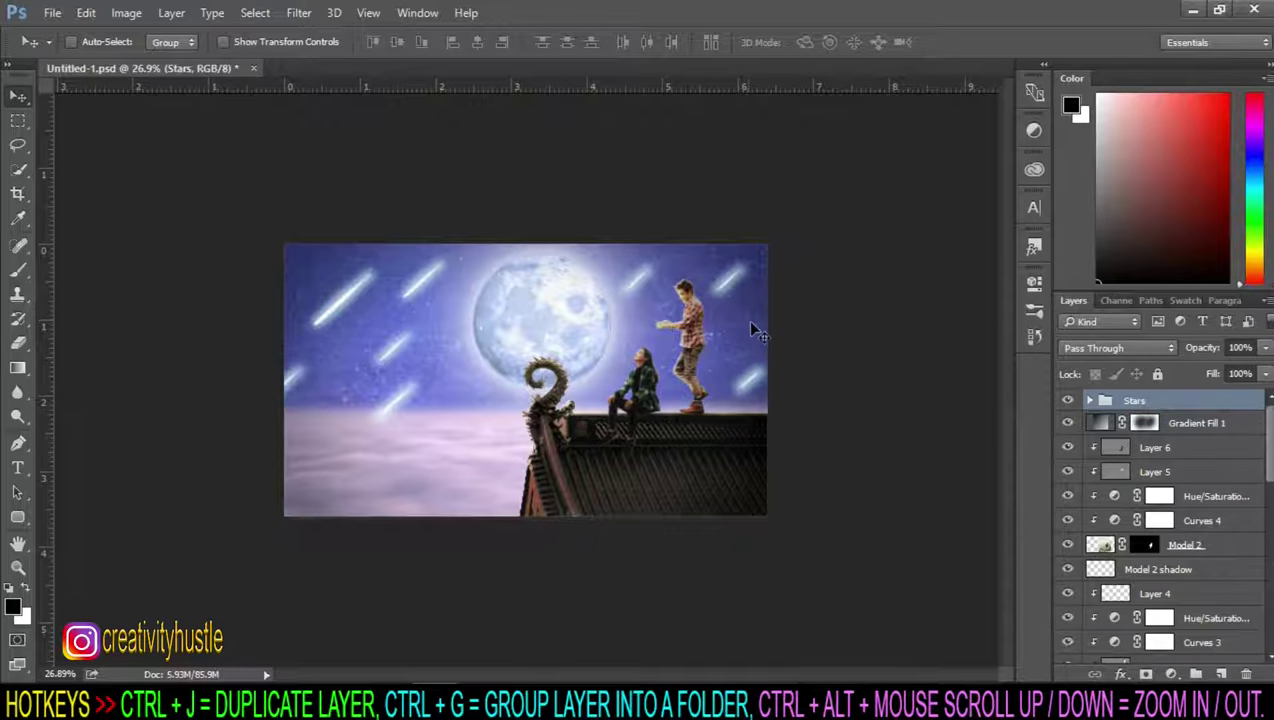
Step: Nudge the Moon group slightly left with Free Transform
scroll(386, 408, "up", 2)
scroll(404, 418, "up", 2)
scroll(446, 389, "up", 2)
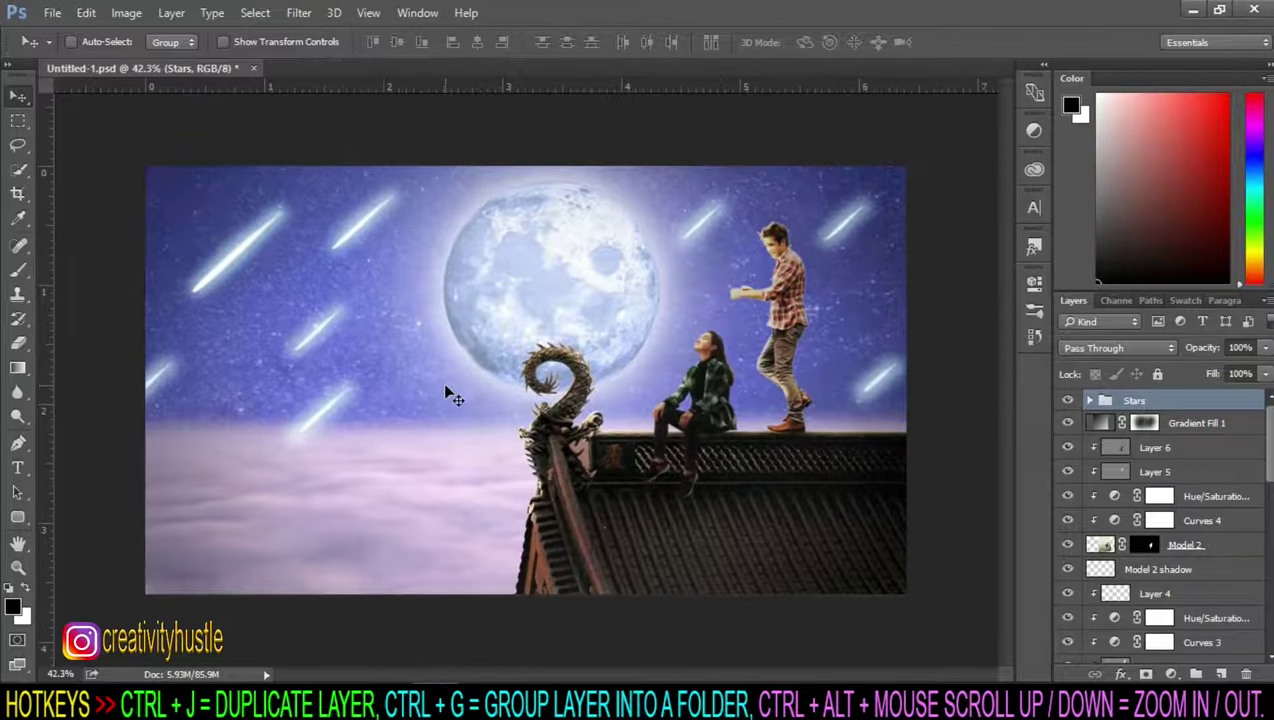
scroll(1195, 500, "down", 3)
scroll(1198, 507, "down", 2)
scroll(1198, 505, "down", 4)
scroll(1199, 506, "down", 4)
scroll(1200, 508, "down", 3)
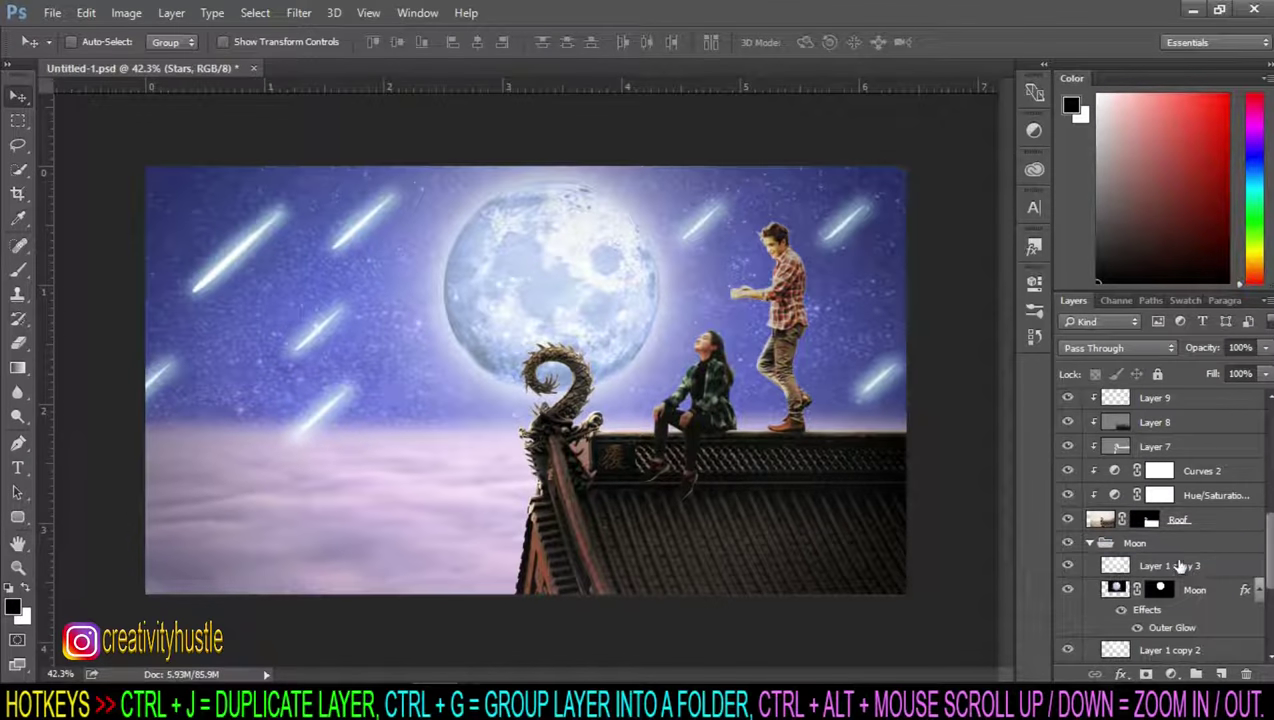
left_click(1145, 543)
key("ctrl+t")
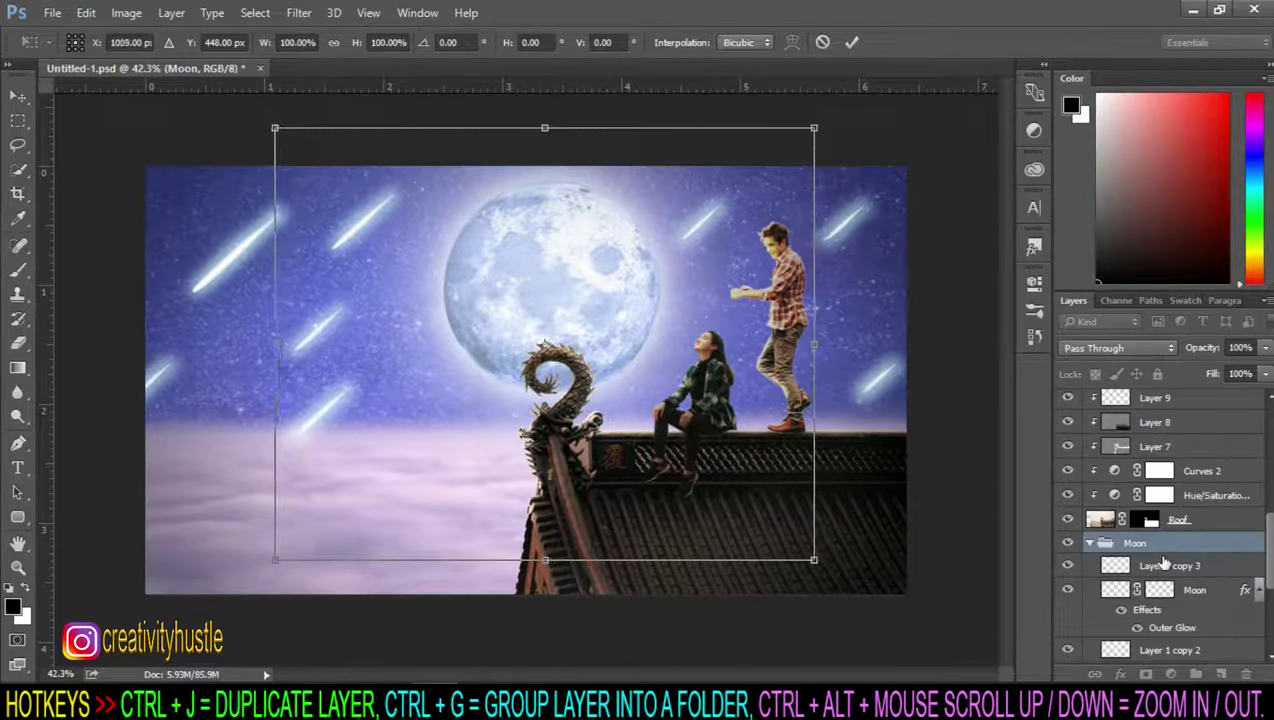
key("Return")
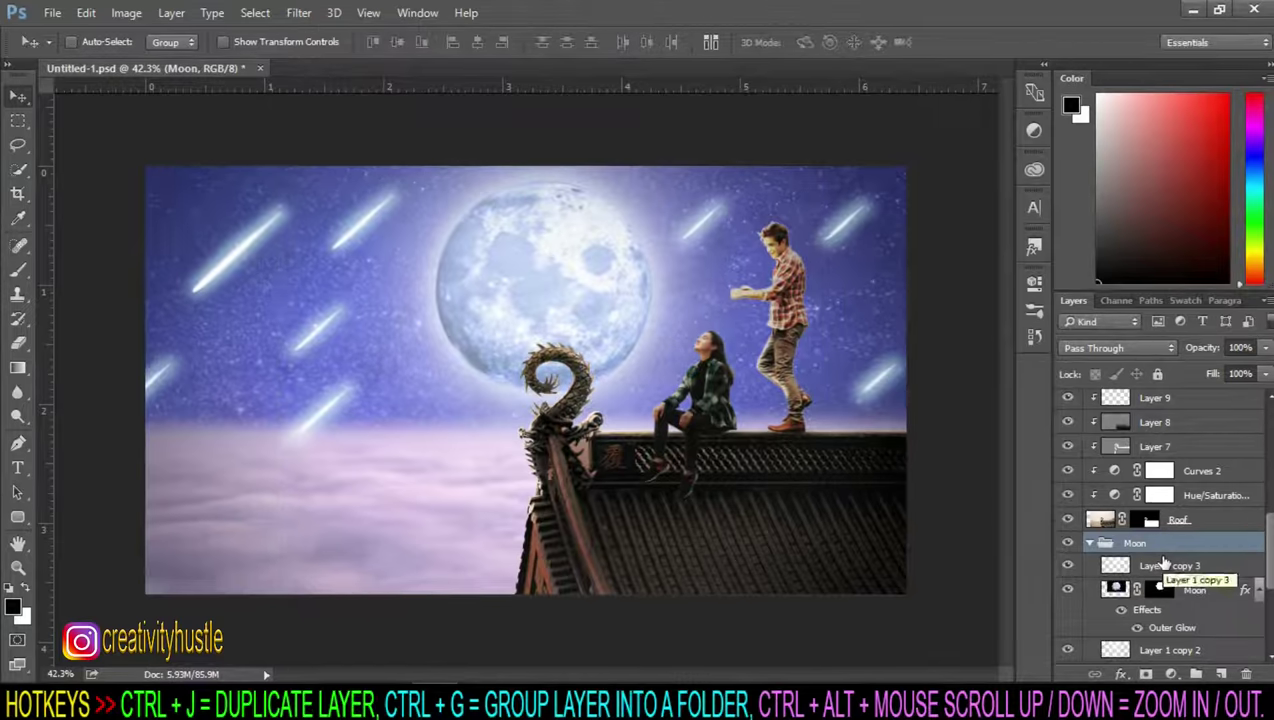
Step: With the Stars group selected, bring up the new fill or adjustment layer menu
scroll(993, 515, "down", 2)
scroll(1160, 520, "up", 3)
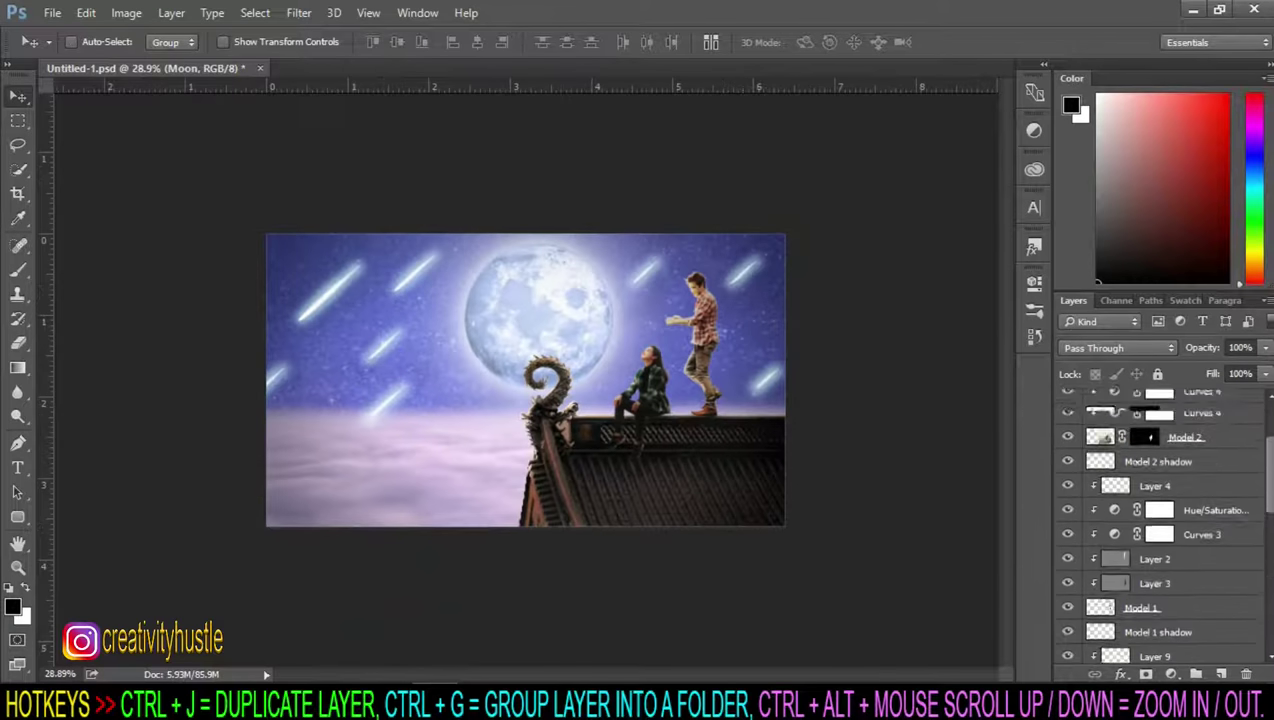
scroll(1160, 520, "up", 3)
left_click(1221, 402)
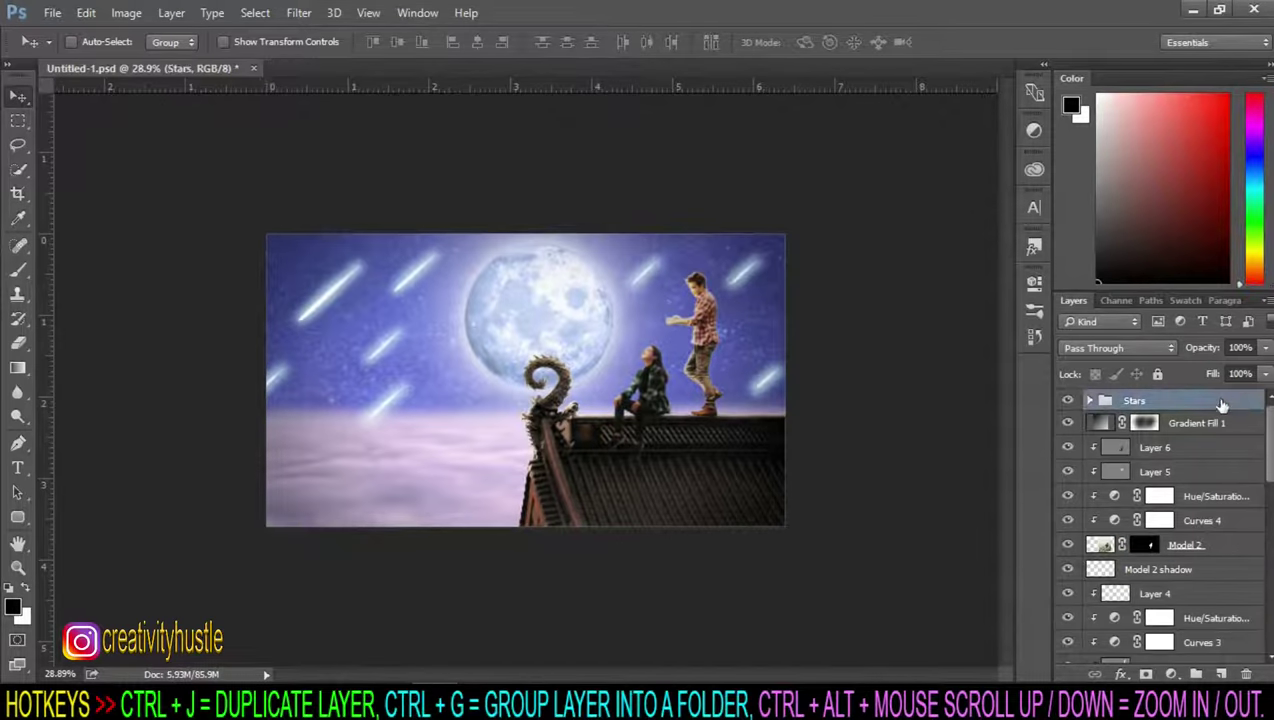
scroll(693, 362, "up", 2)
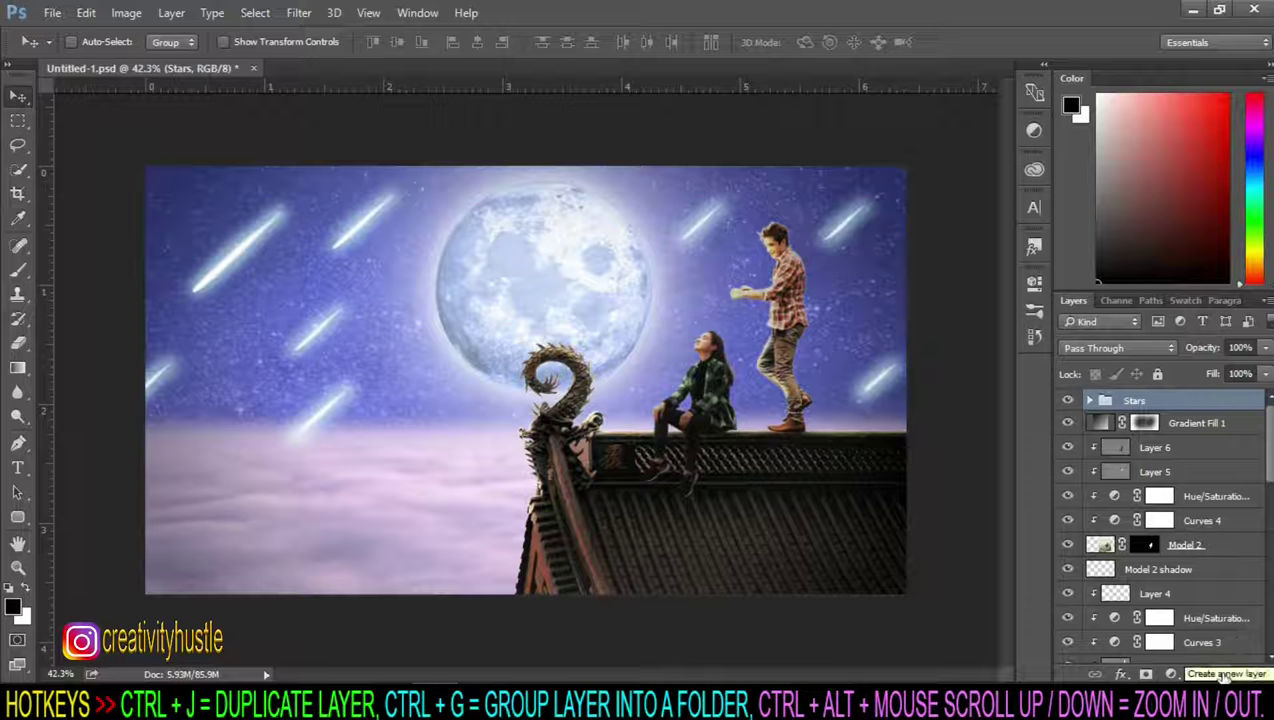
left_click(1171, 674)
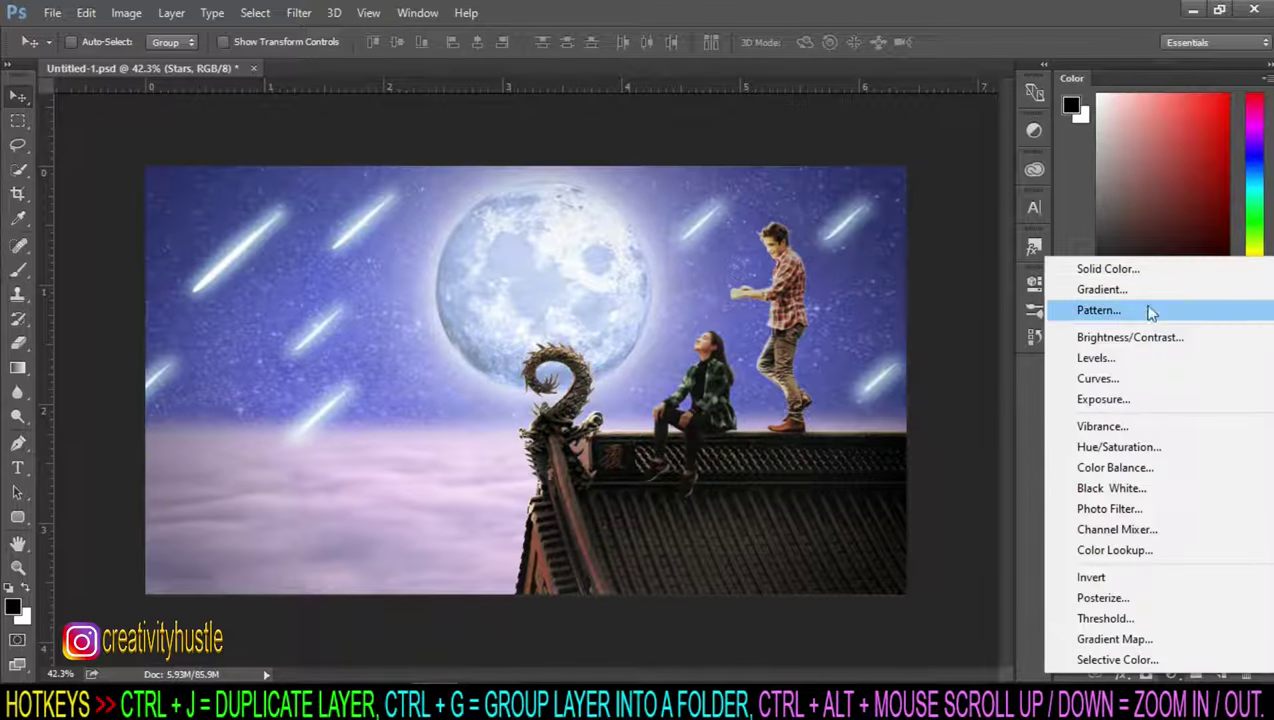
Step: Add a Color Balance layer with midtones at -21, -8 and +21 for a cooler cast
left_click(1145, 470)
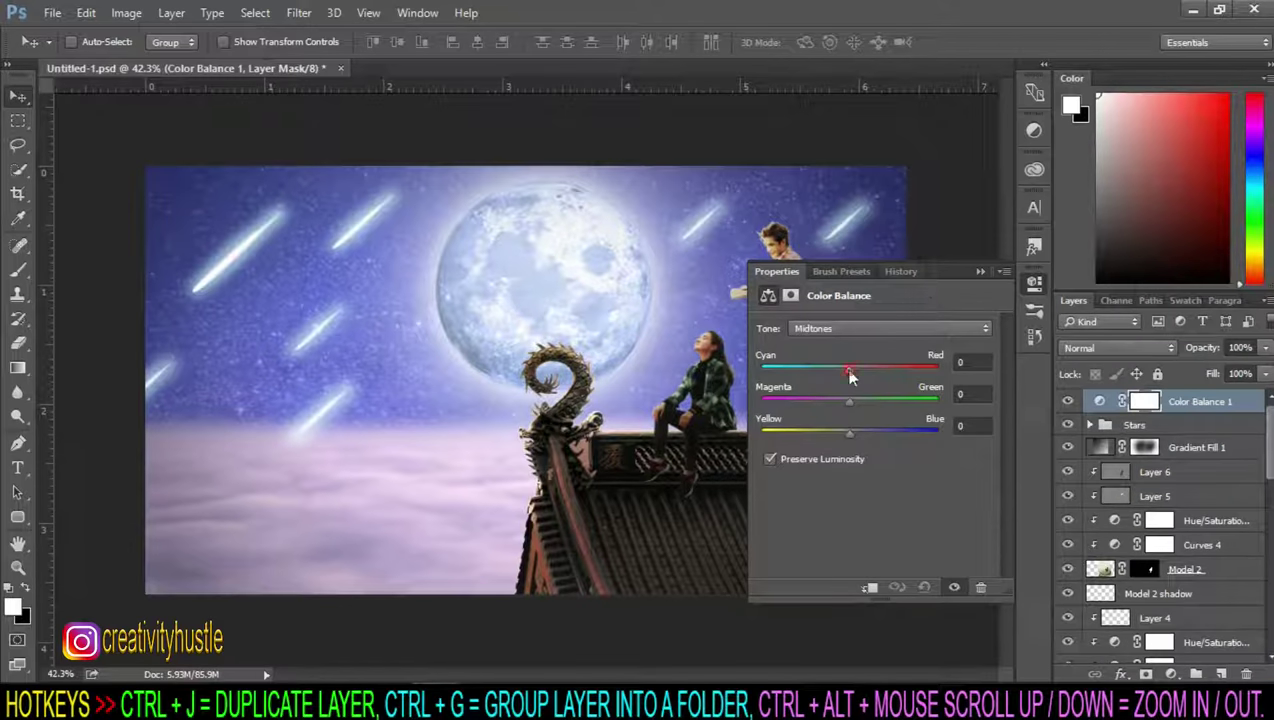
left_click_drag(845, 401, 869, 440)
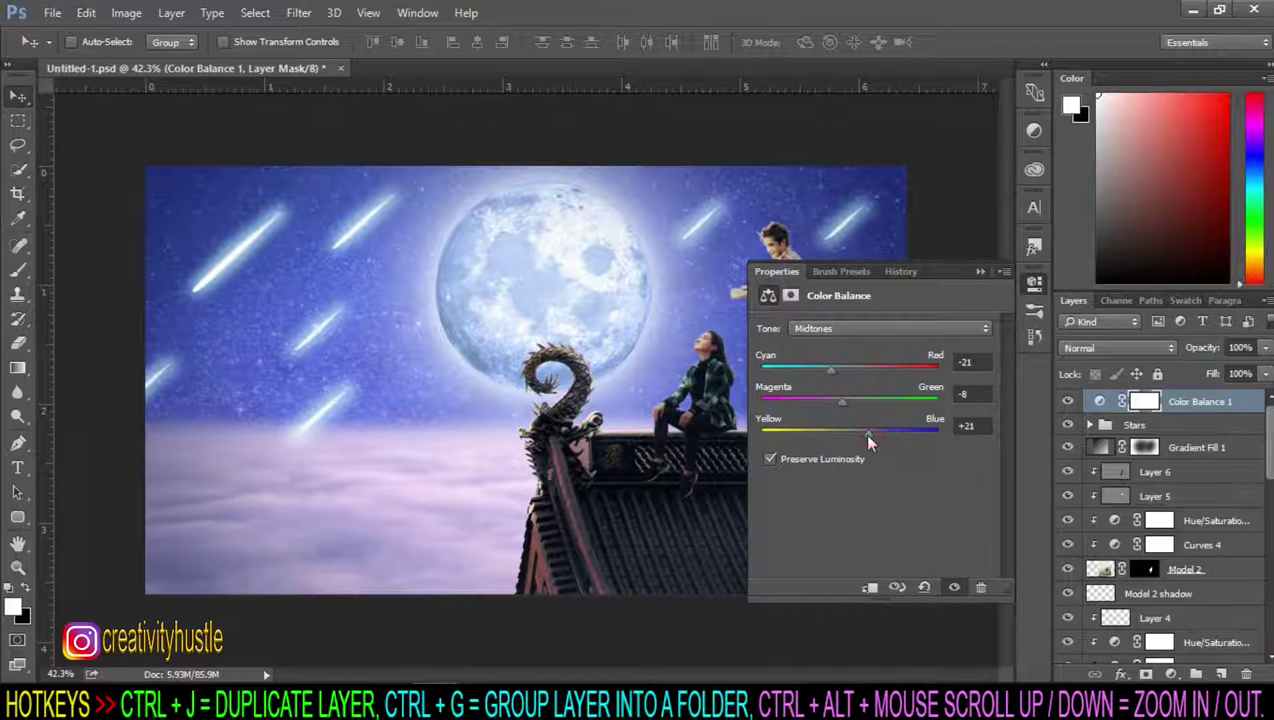
left_click(979, 272)
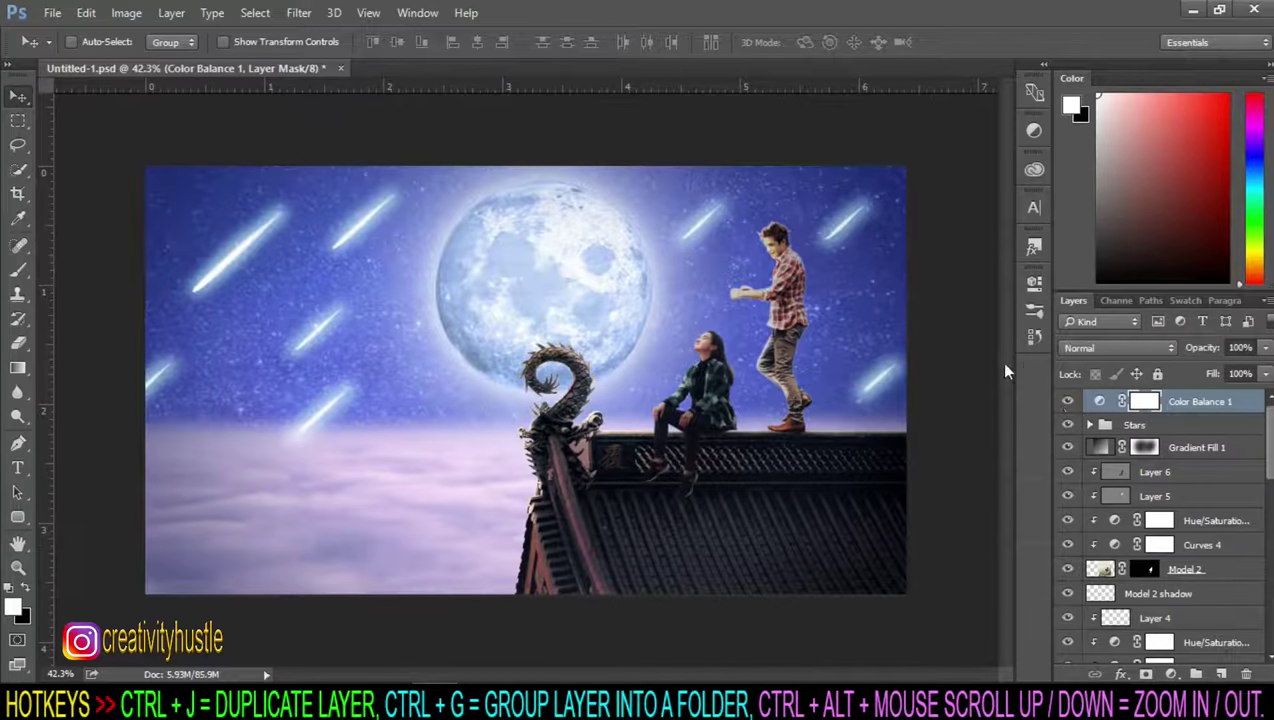
left_click(1249, 401)
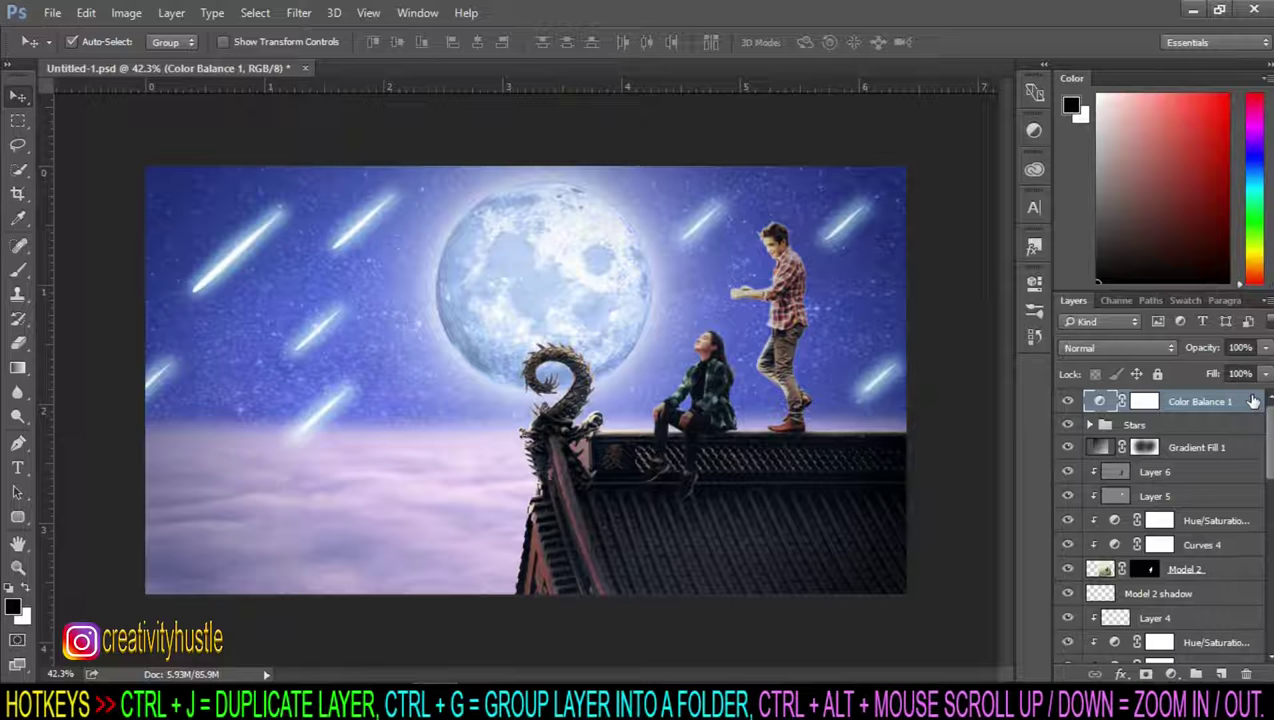
Step: Add a Photo Filter adjustment layer above Curves 1 over the clouds
scroll(1214, 612, "down", 2)
scroll(1214, 612, "down", 3)
scroll(1214, 612, "down", 3)
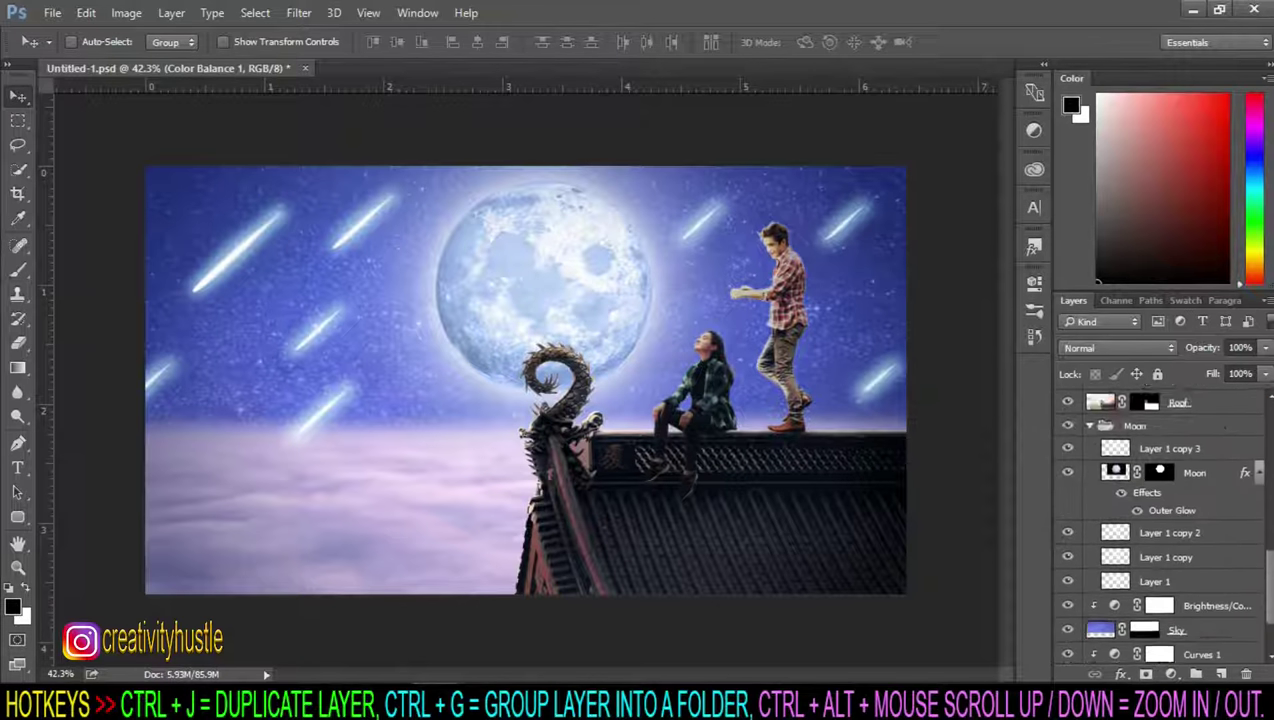
scroll(1214, 612, "down", 3)
left_click(1220, 556)
left_click(1218, 628)
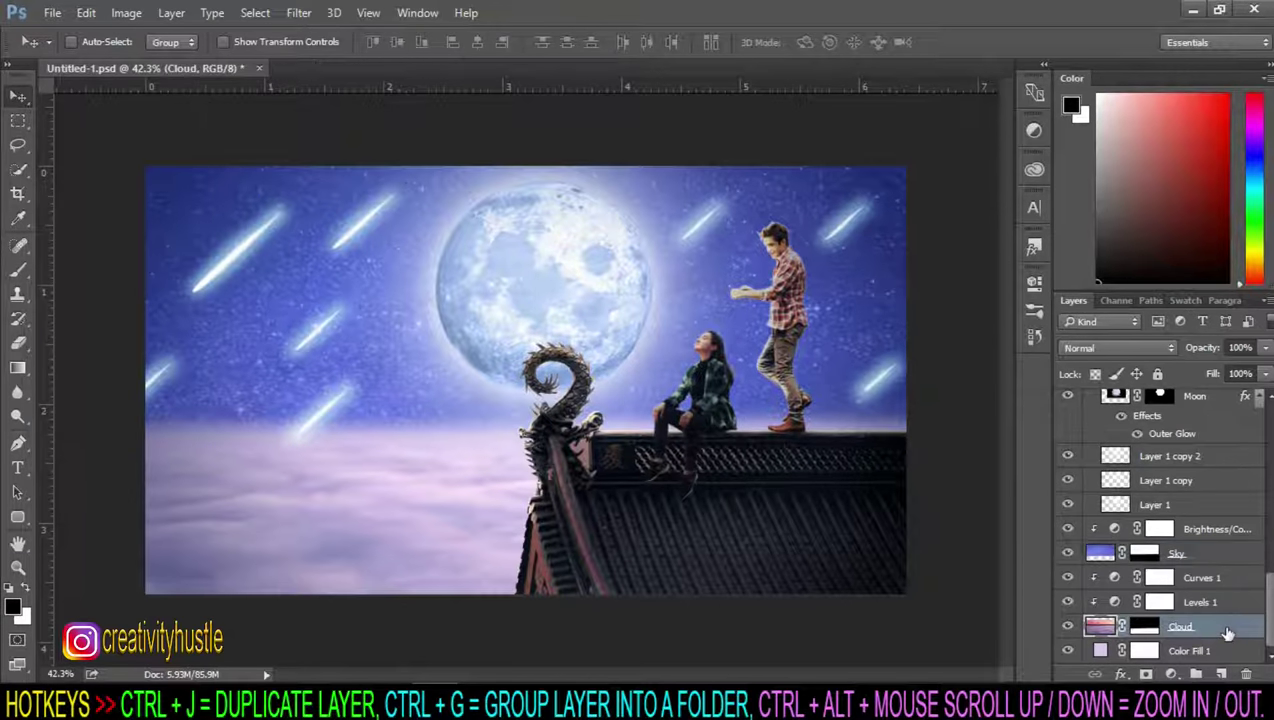
left_click(1210, 582)
left_click(1171, 674)
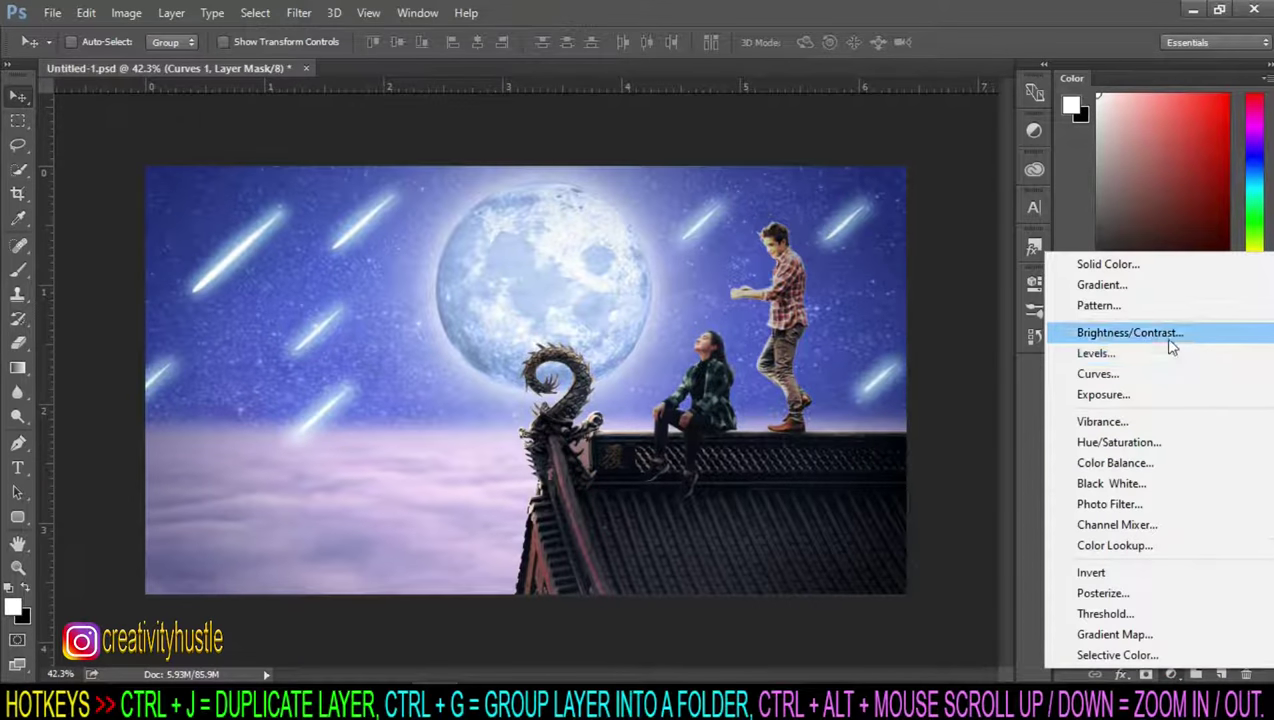
left_click(1182, 504)
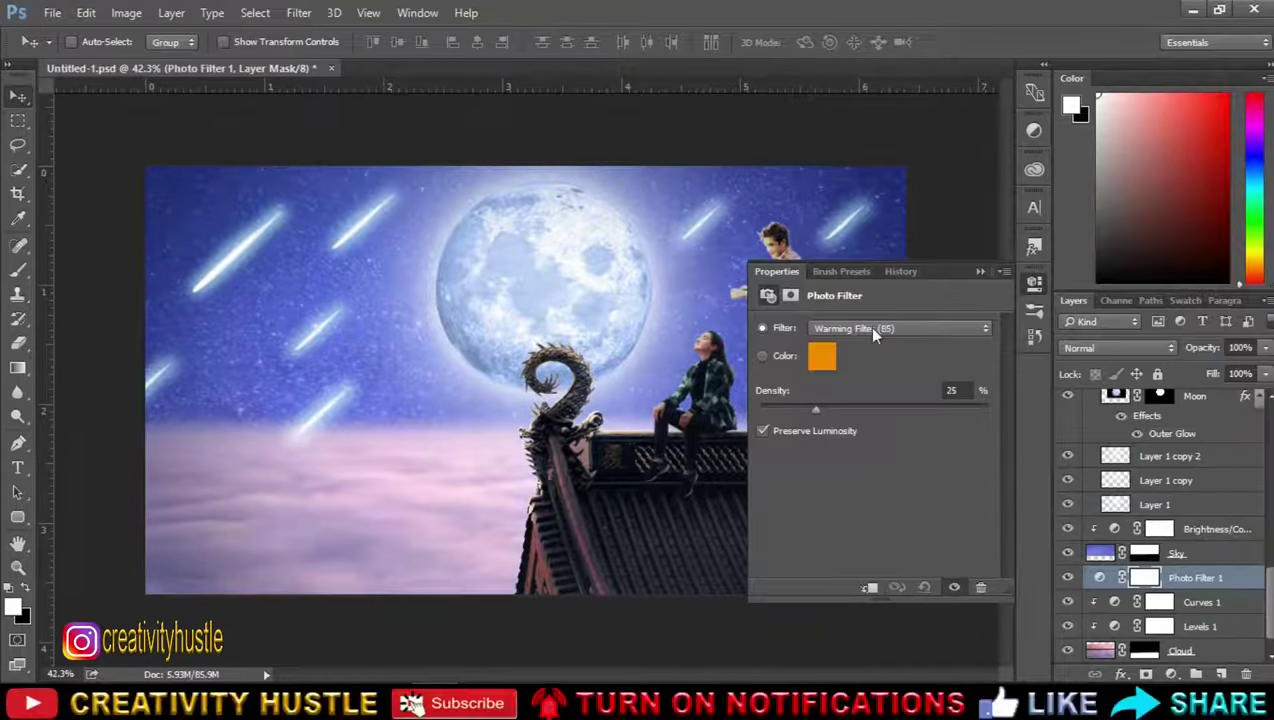
Step: Set the Photo Filter to Cooling Filter (80) at 33% density and compare the clouds
left_click(855, 329)
left_click(888, 392)
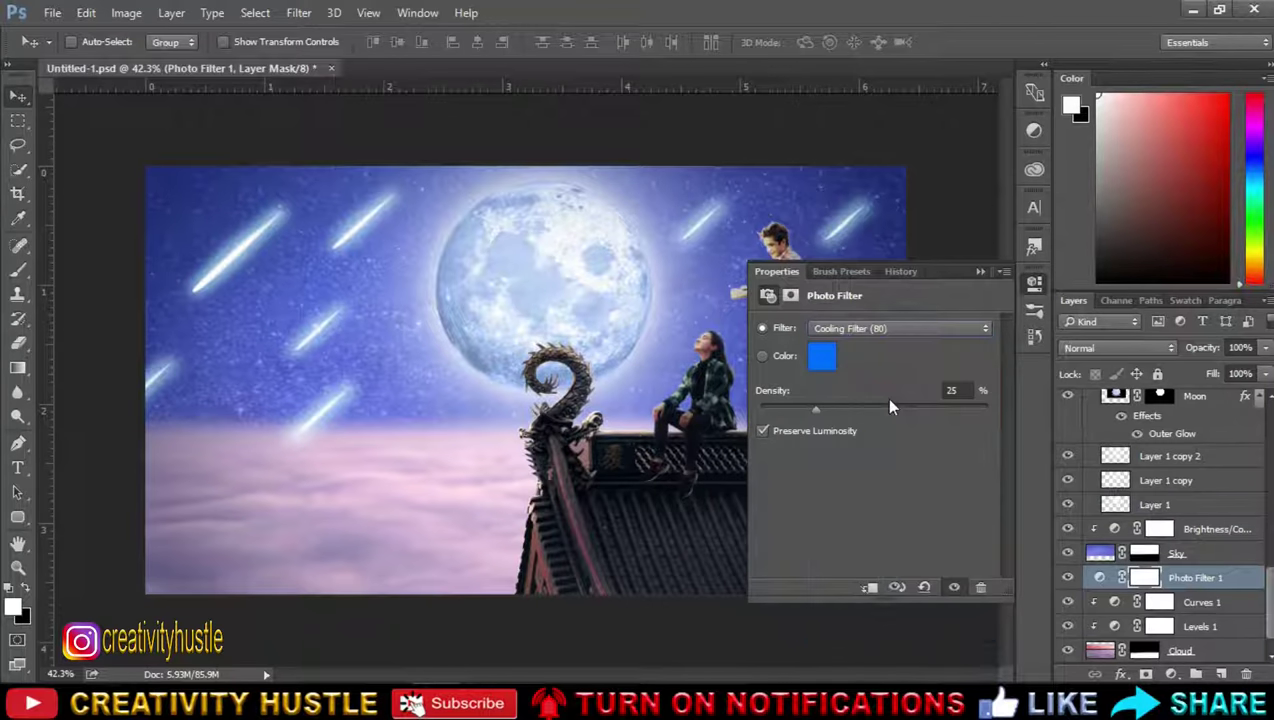
left_click_drag(817, 410, 833, 410)
left_click(980, 273)
left_click(1067, 578)
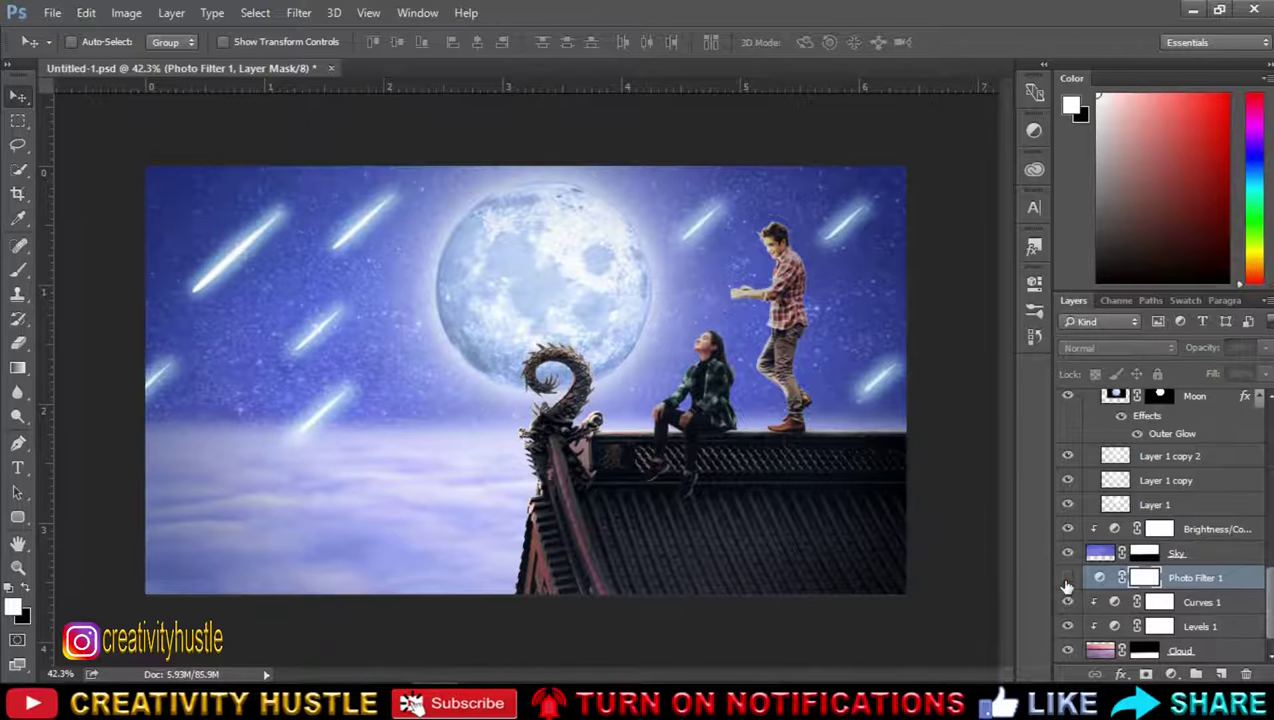
scroll(1160, 530, "up", 5)
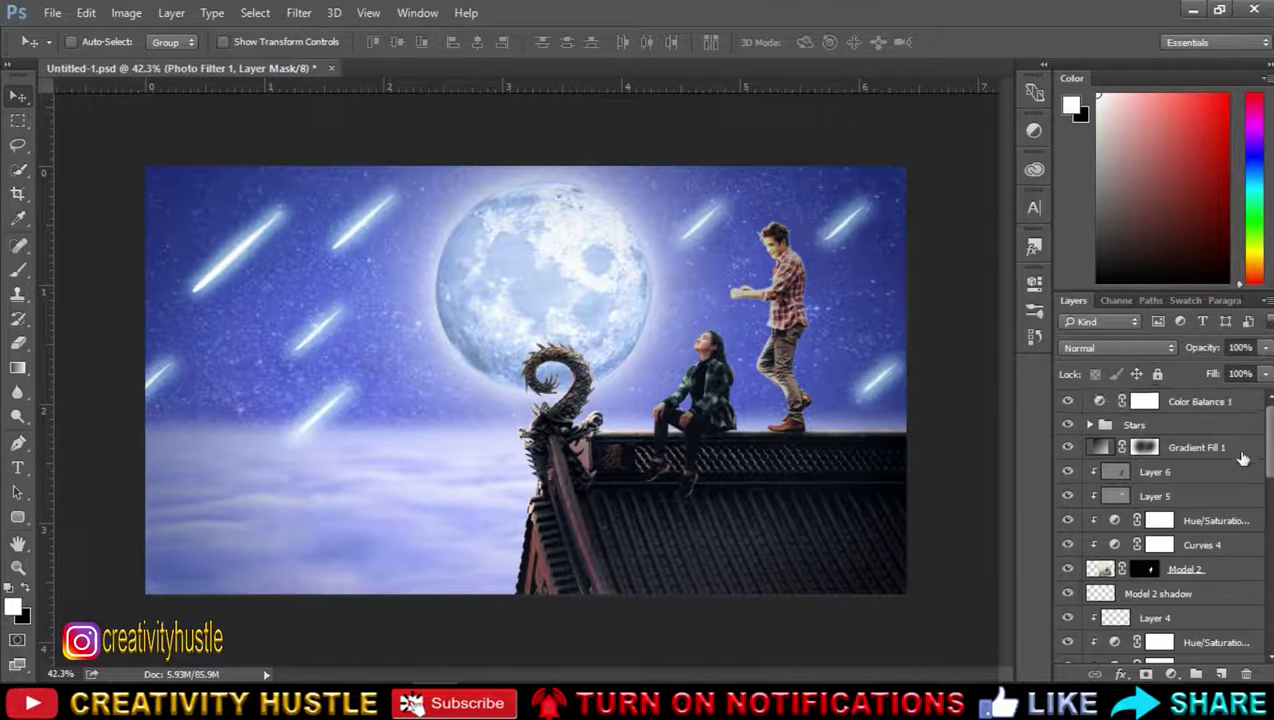
Step: Add a Photo Filter above Layer 6 and clip it to the Model 2 layers
scroll(1220, 468, "down", 5)
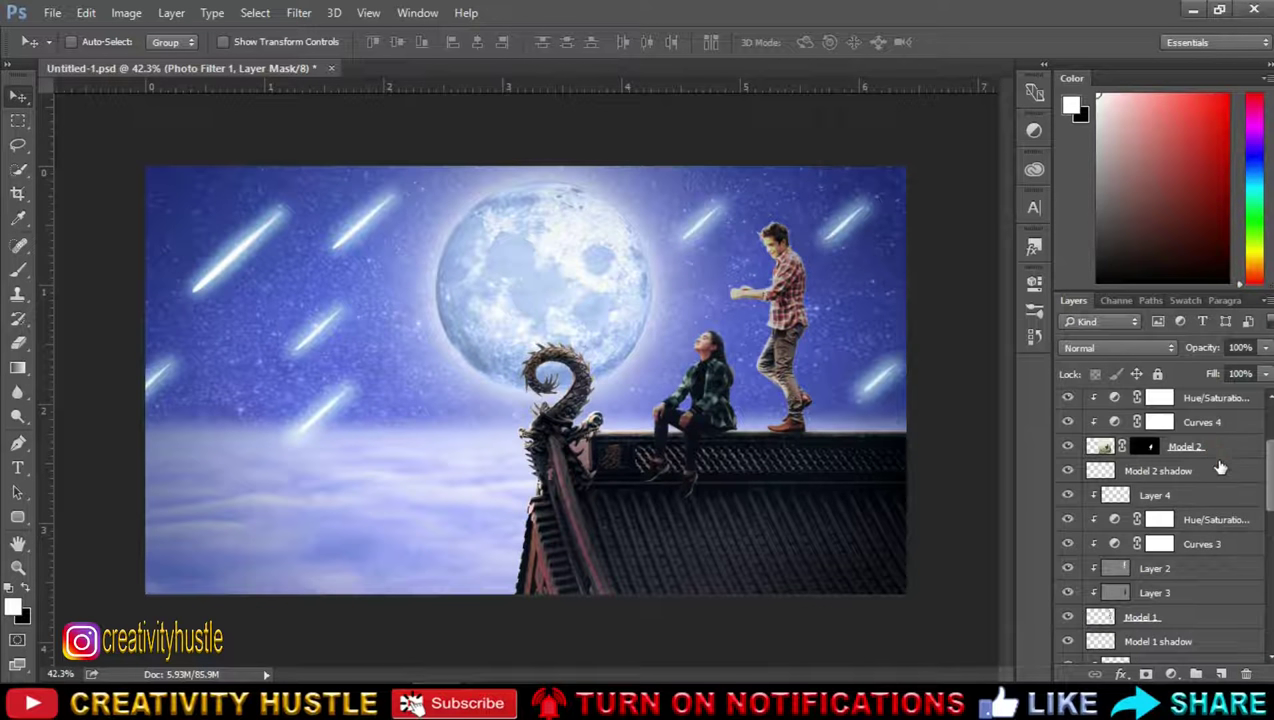
left_click(1224, 454)
scroll(1229, 449, "up", 2)
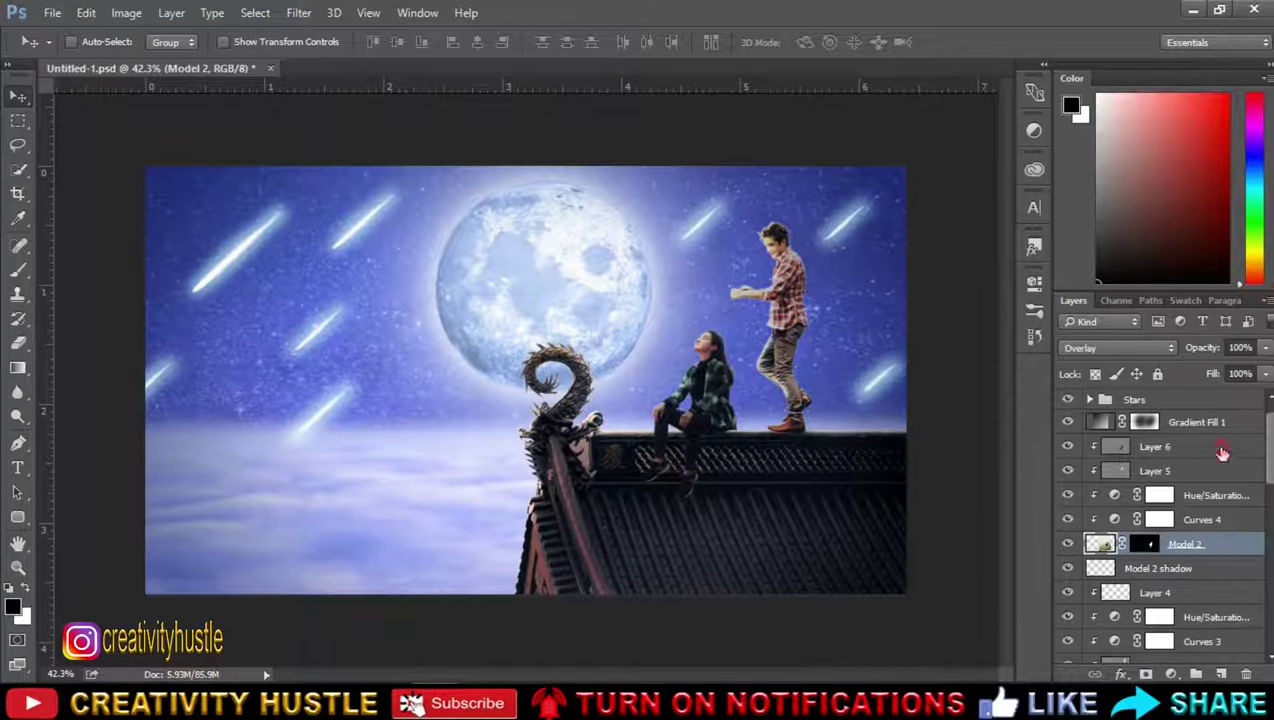
left_click(1220, 448)
left_click(1172, 674)
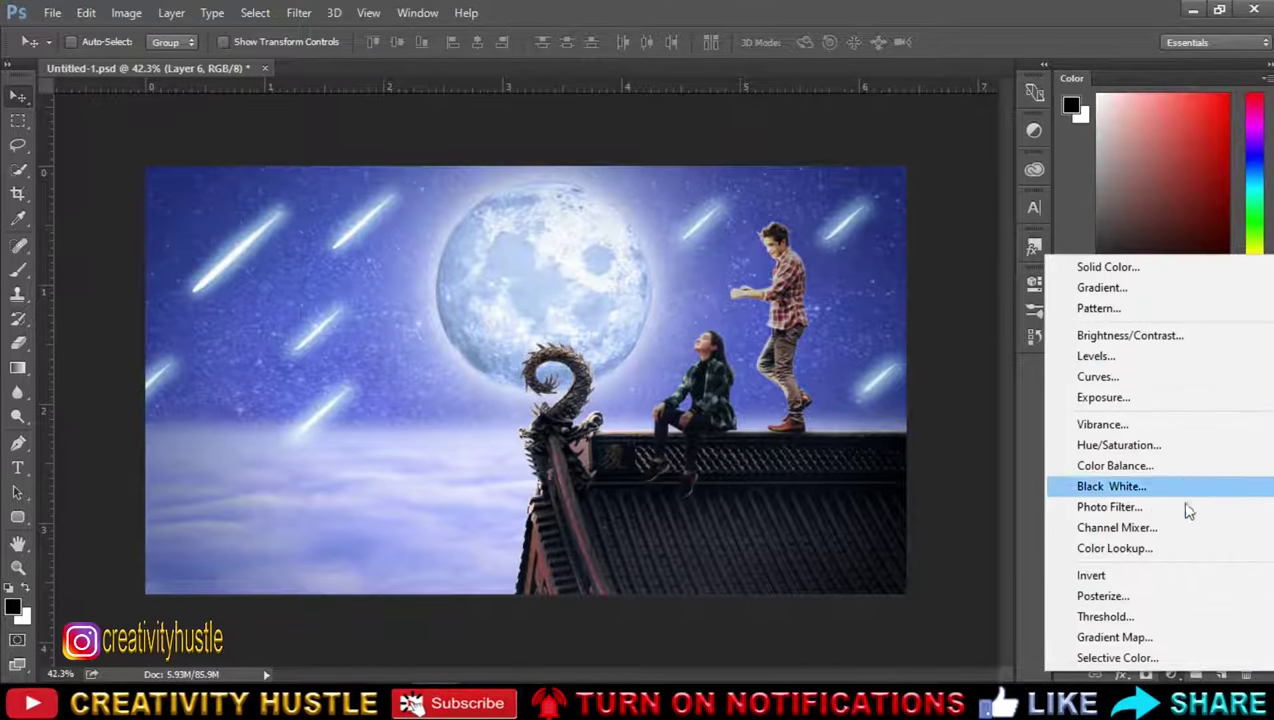
left_click(1183, 507)
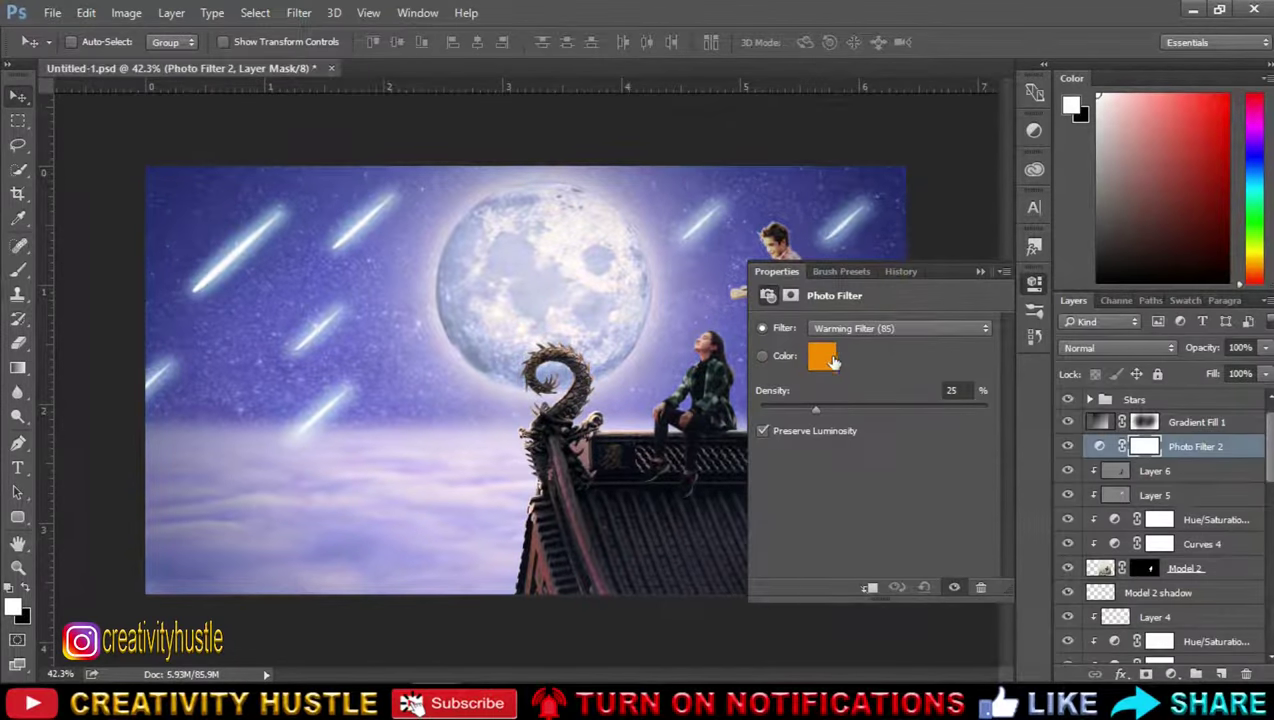
left_click(874, 587)
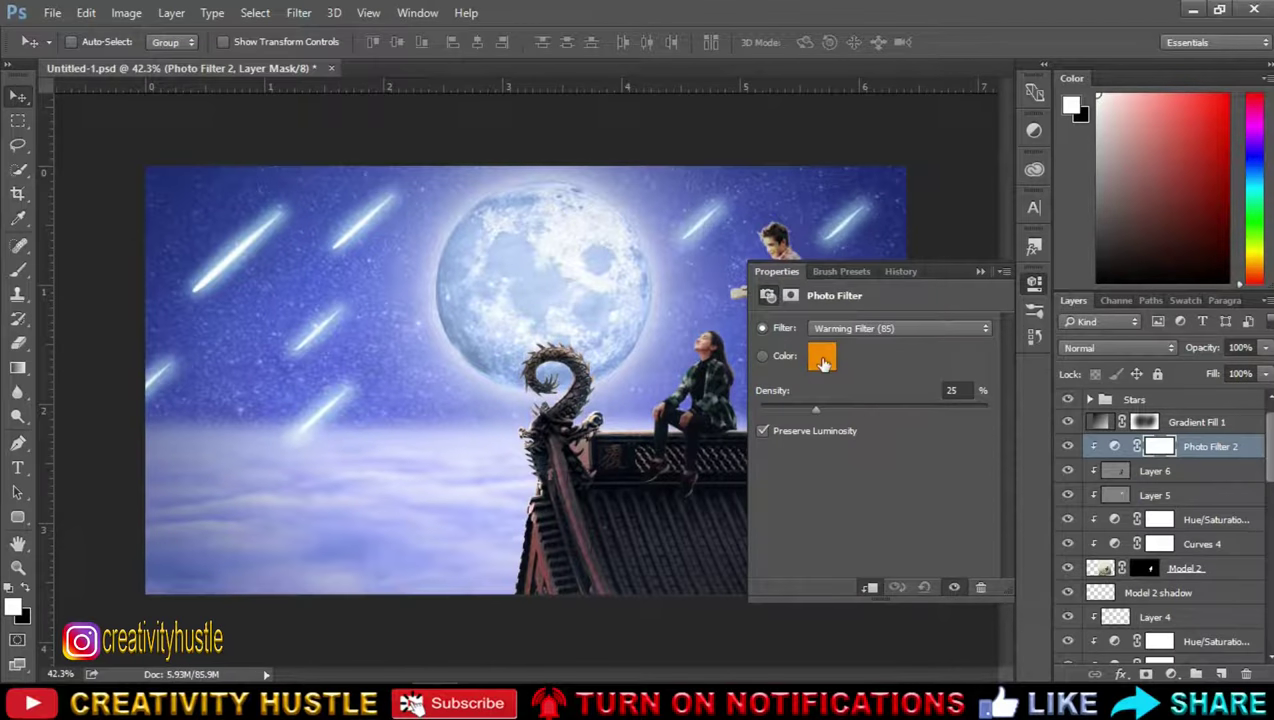
Step: Choose the Cooling Filter (80) preset for the clipped filter and compare it on and off
left_click(823, 363)
left_click(1130, 172)
left_click(862, 328)
left_click(896, 390)
left_click(978, 270)
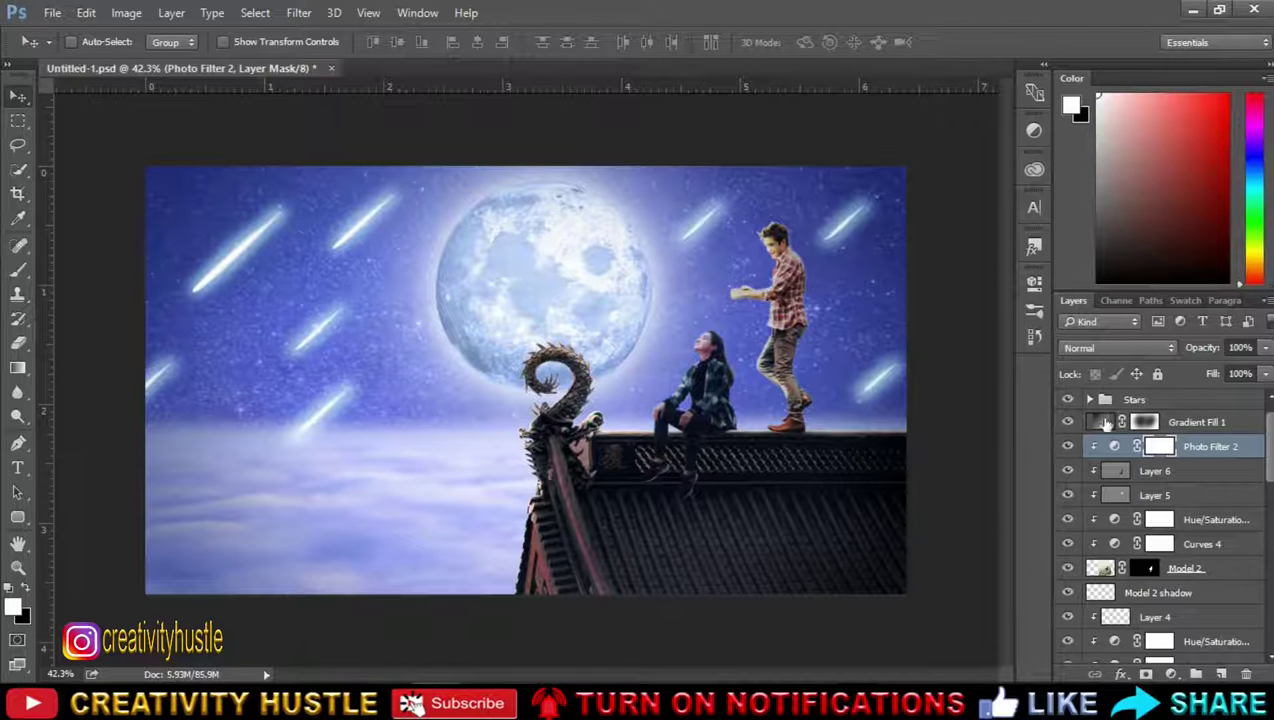
left_click(1068, 446)
left_click(1069, 447)
Step: Move the second Photo Filter below Layer 5 and compare it on and off
left_click_drag(1224, 447, 1220, 513)
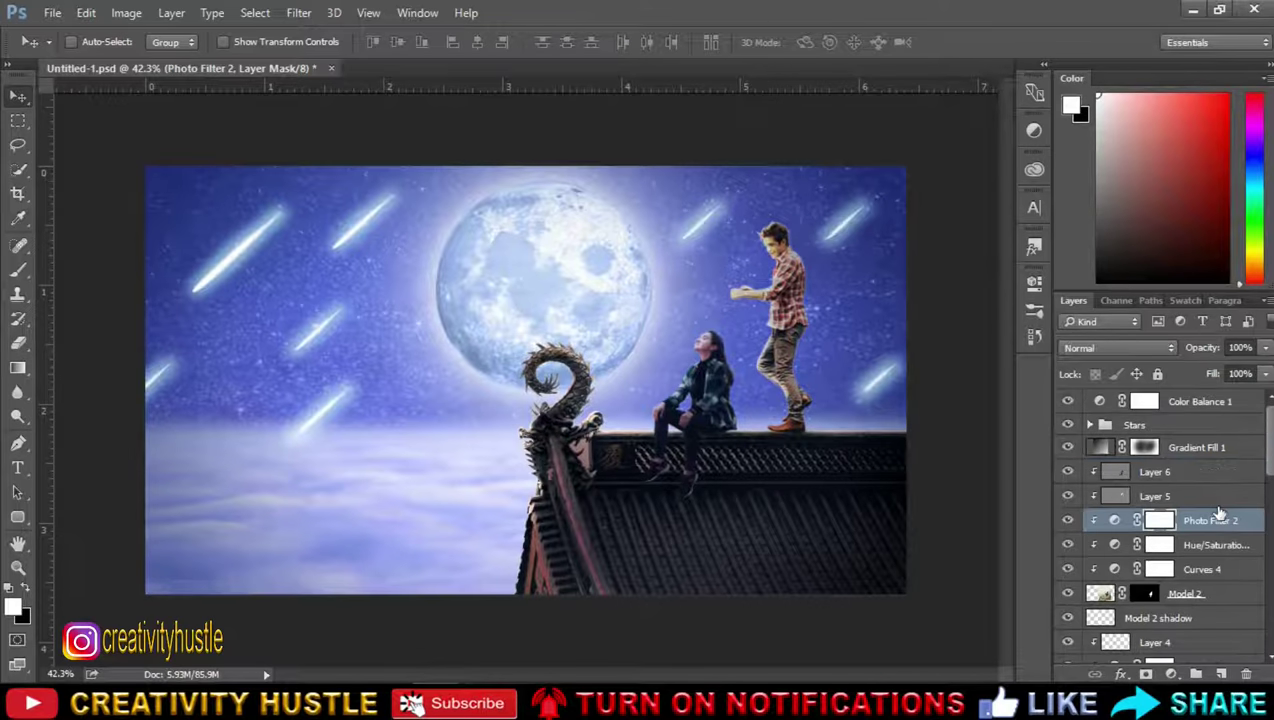
left_click(1068, 520)
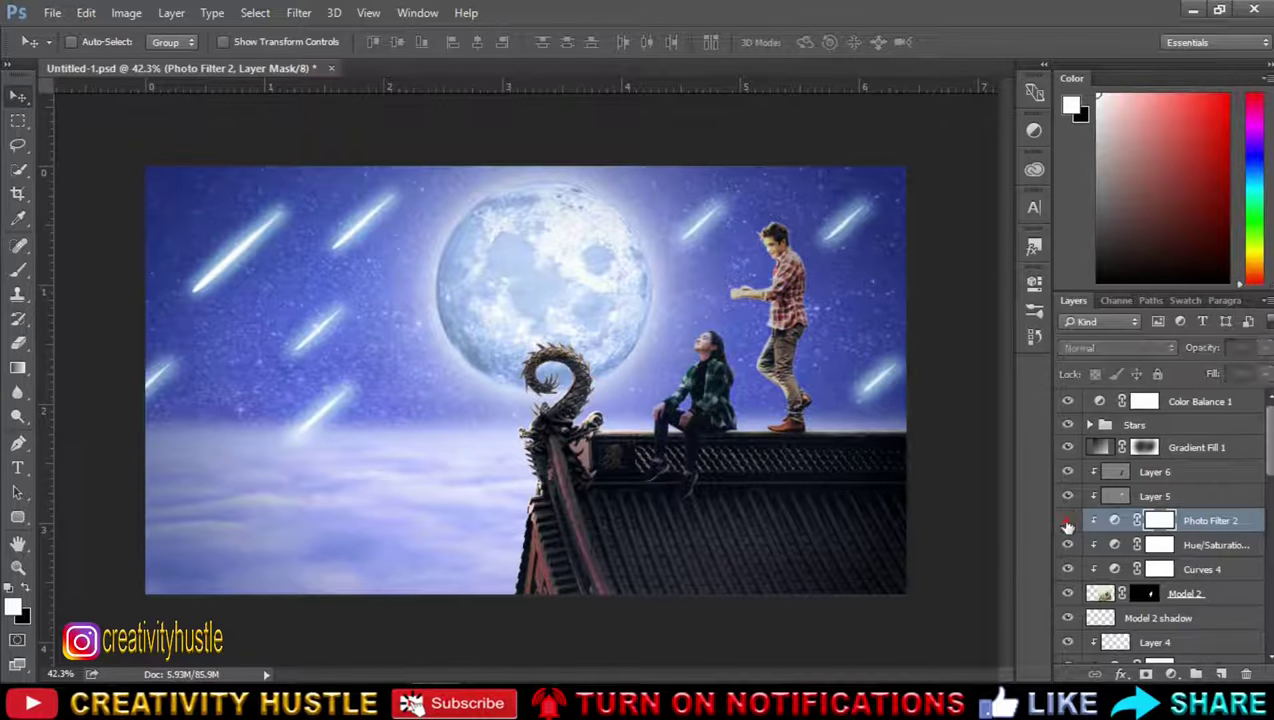
left_click(1068, 520)
scroll(837, 338, "up", 1)
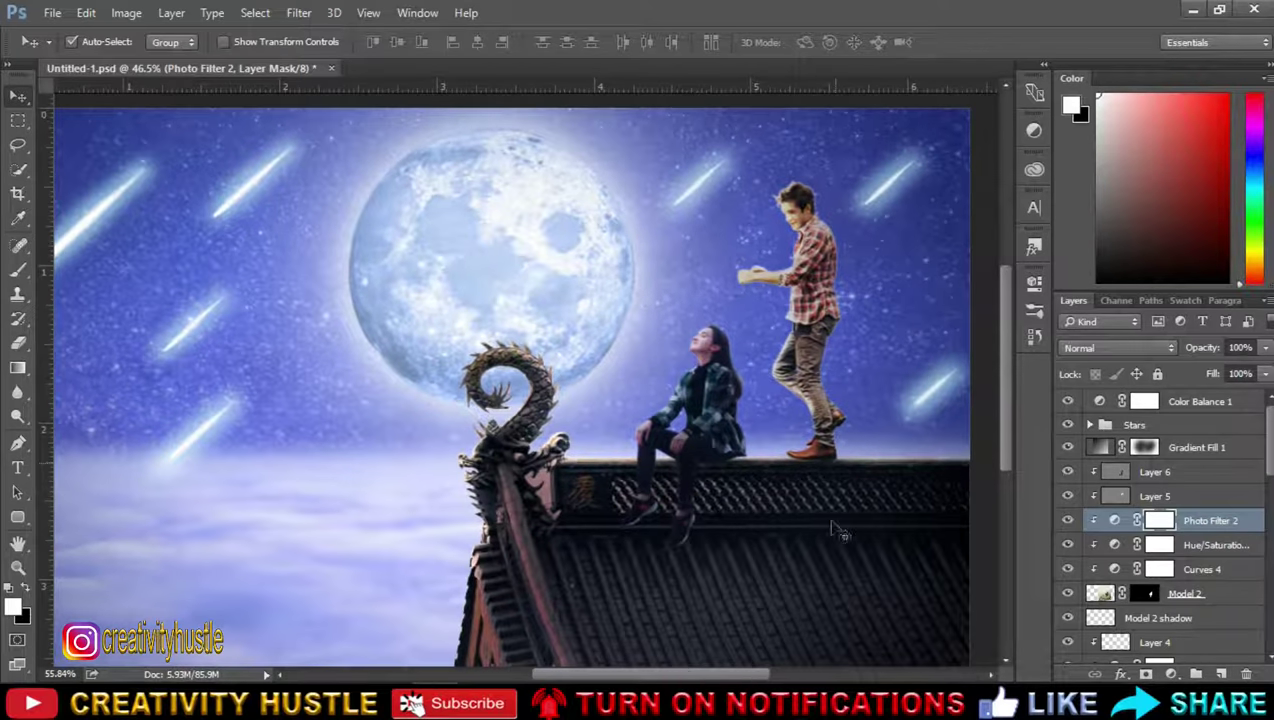
scroll(718, 677, "up", 1)
scroll(718, 677, "right", 1)
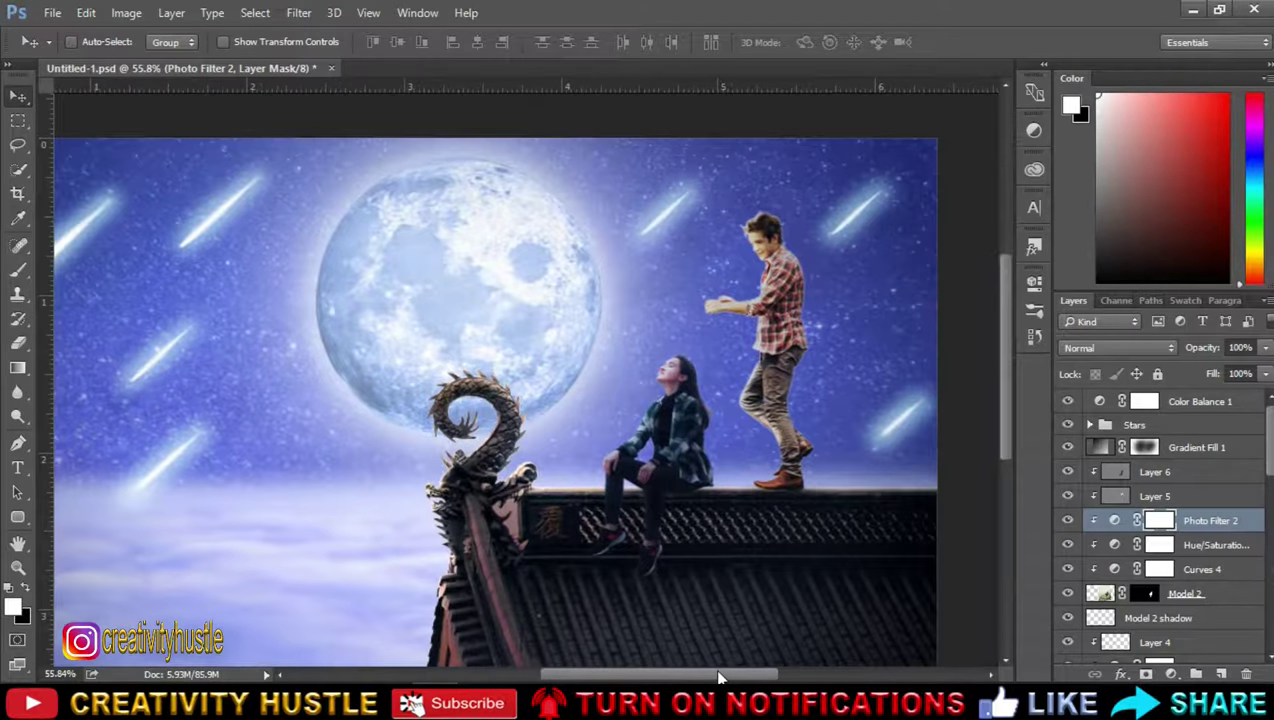
left_click(1067, 521)
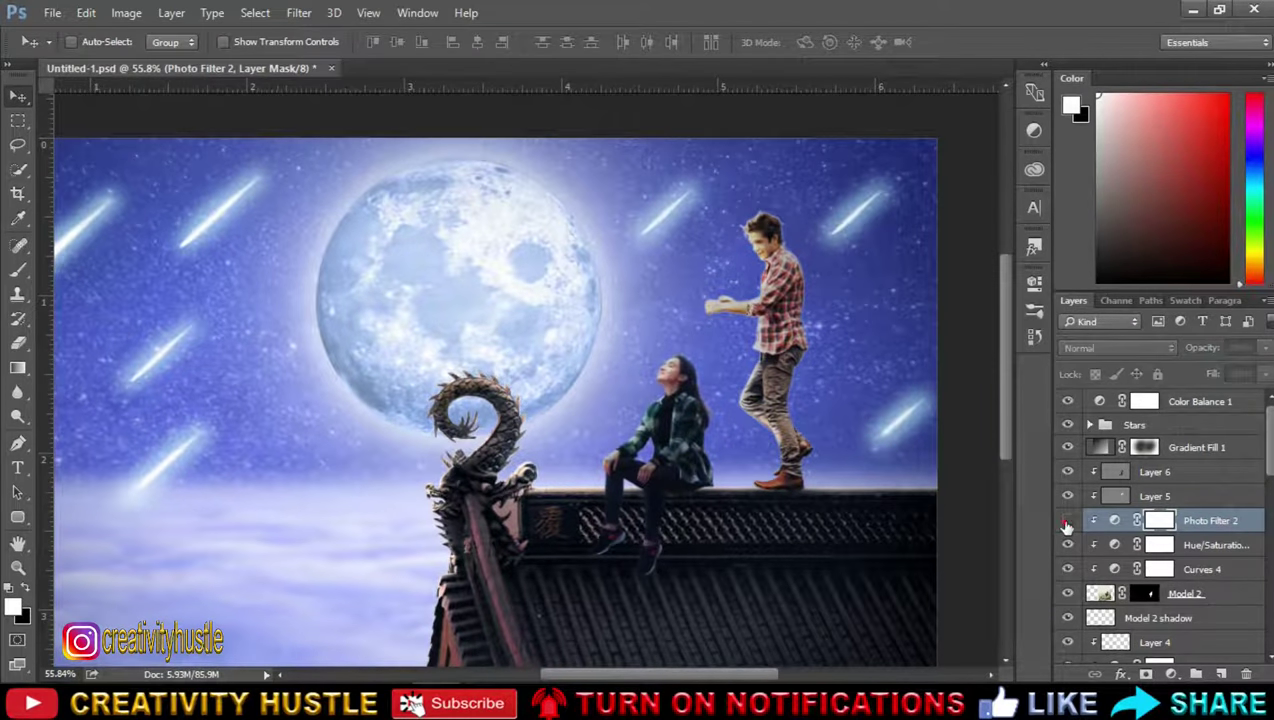
left_click(1067, 521)
Step: Set the second Photo Filter's opacity to 75%
left_click(1250, 347)
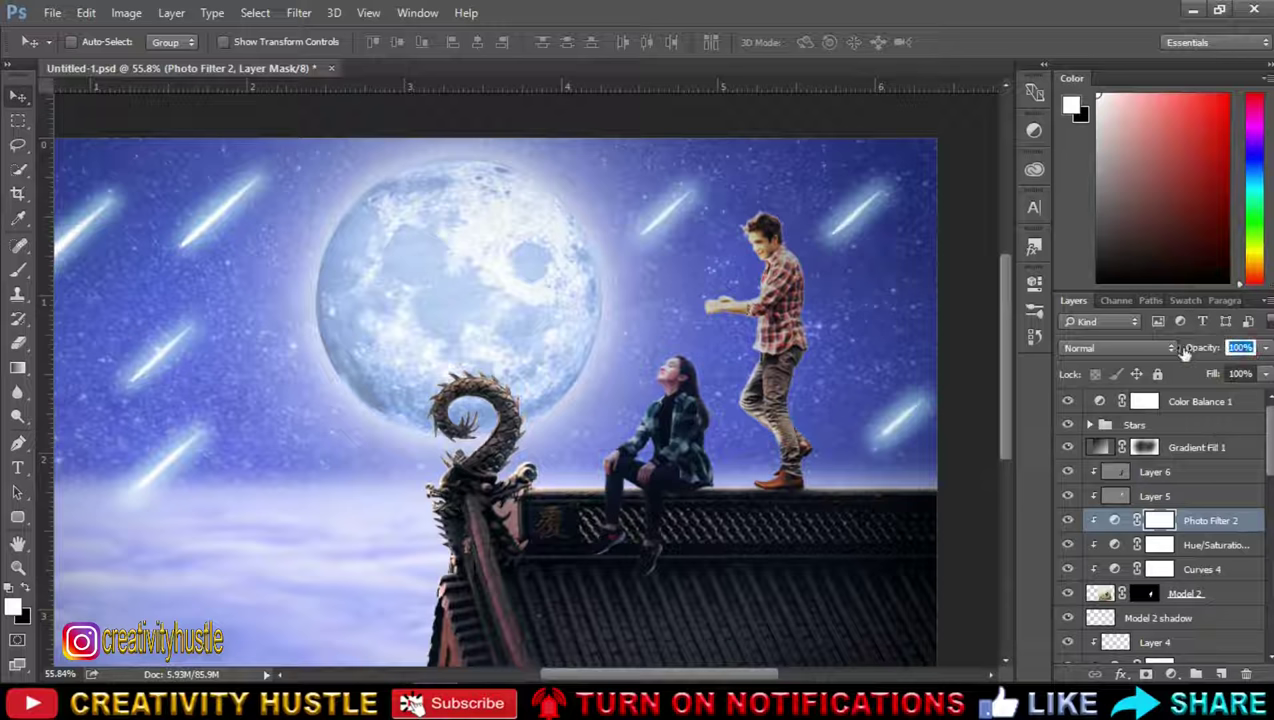
type("75")
key("Return")
left_click(1223, 481)
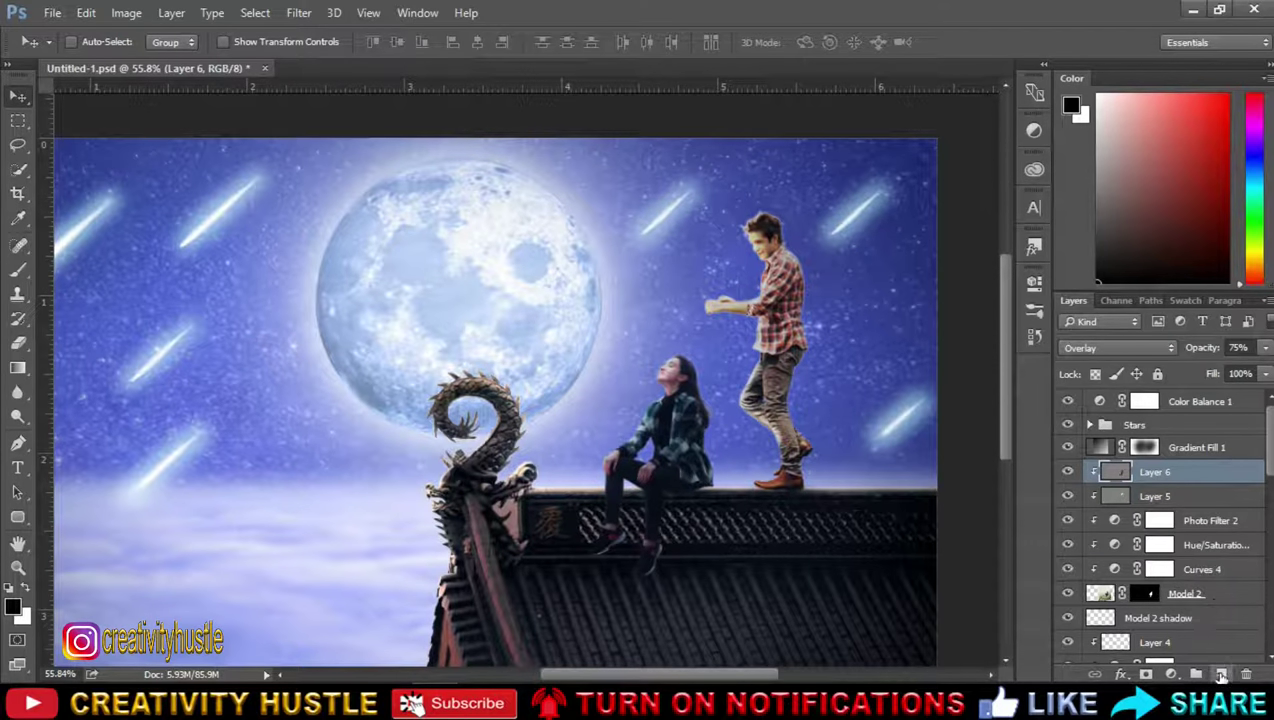
Step: Add a new layer clipped above Layer 6 and set up a white painting brush
left_click(1221, 676)
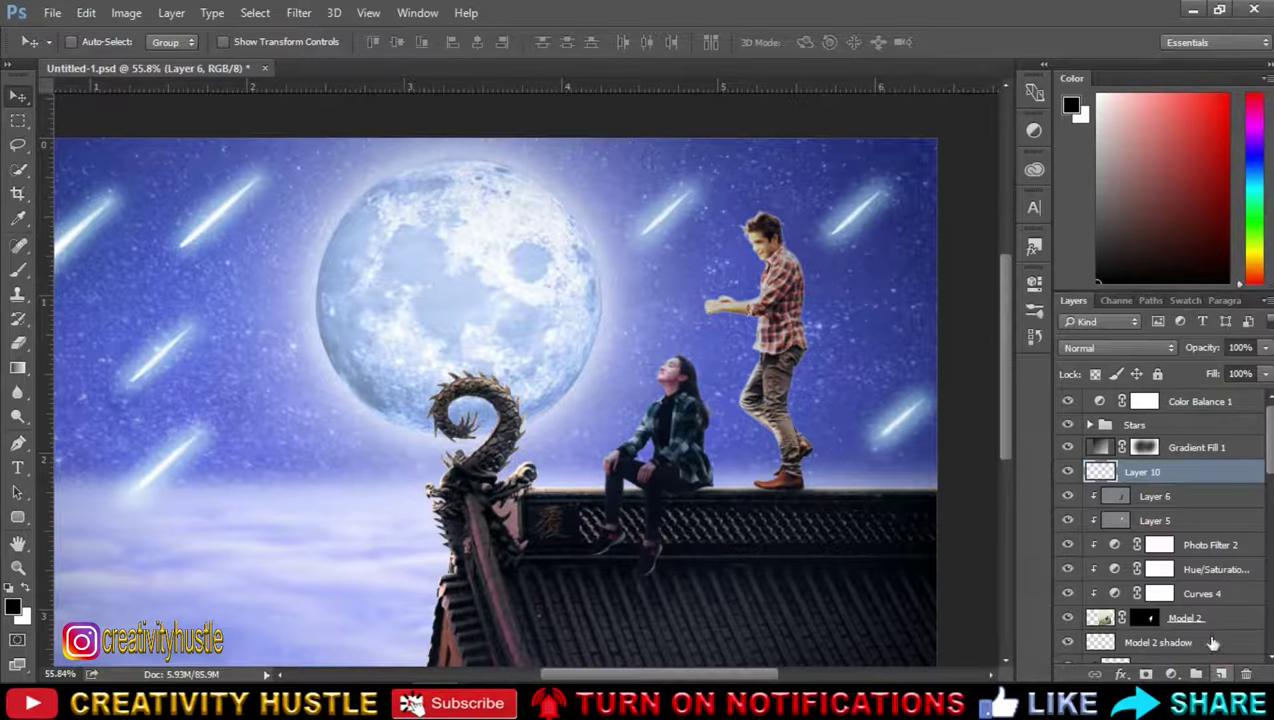
right_click(1195, 484)
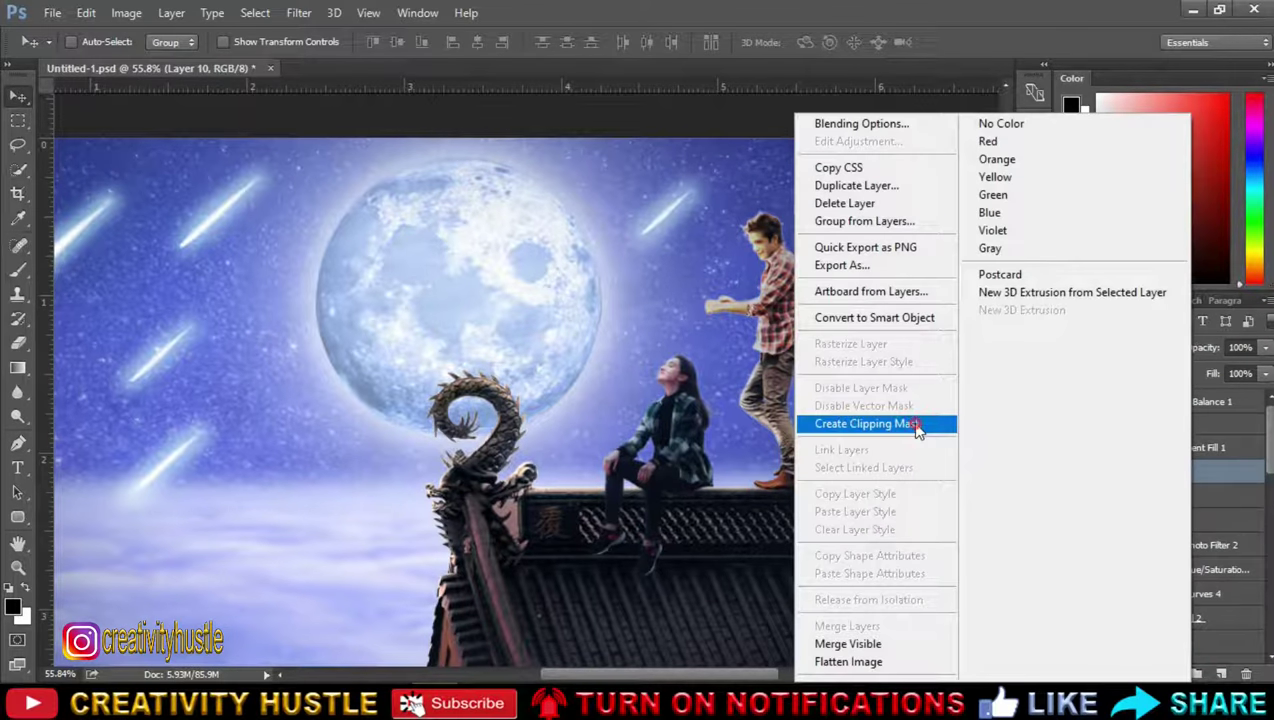
left_click(910, 423)
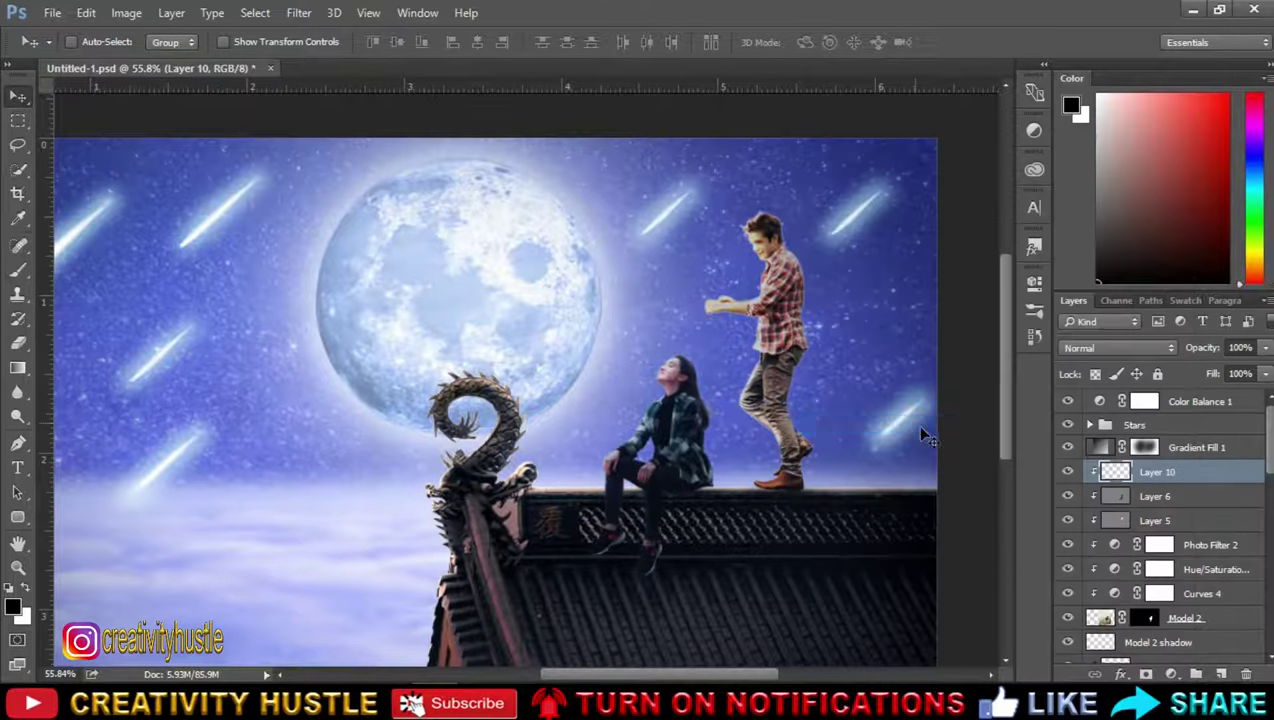
left_click(25, 272)
left_click(100, 267)
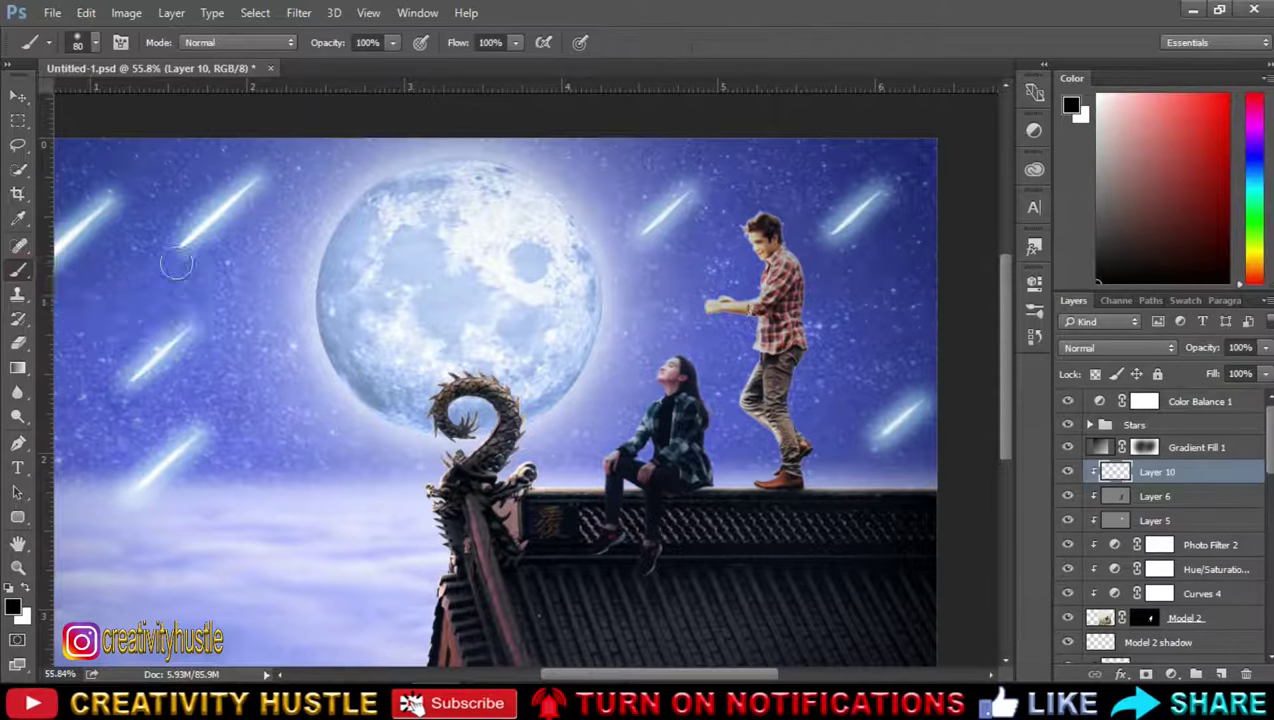
key("x")
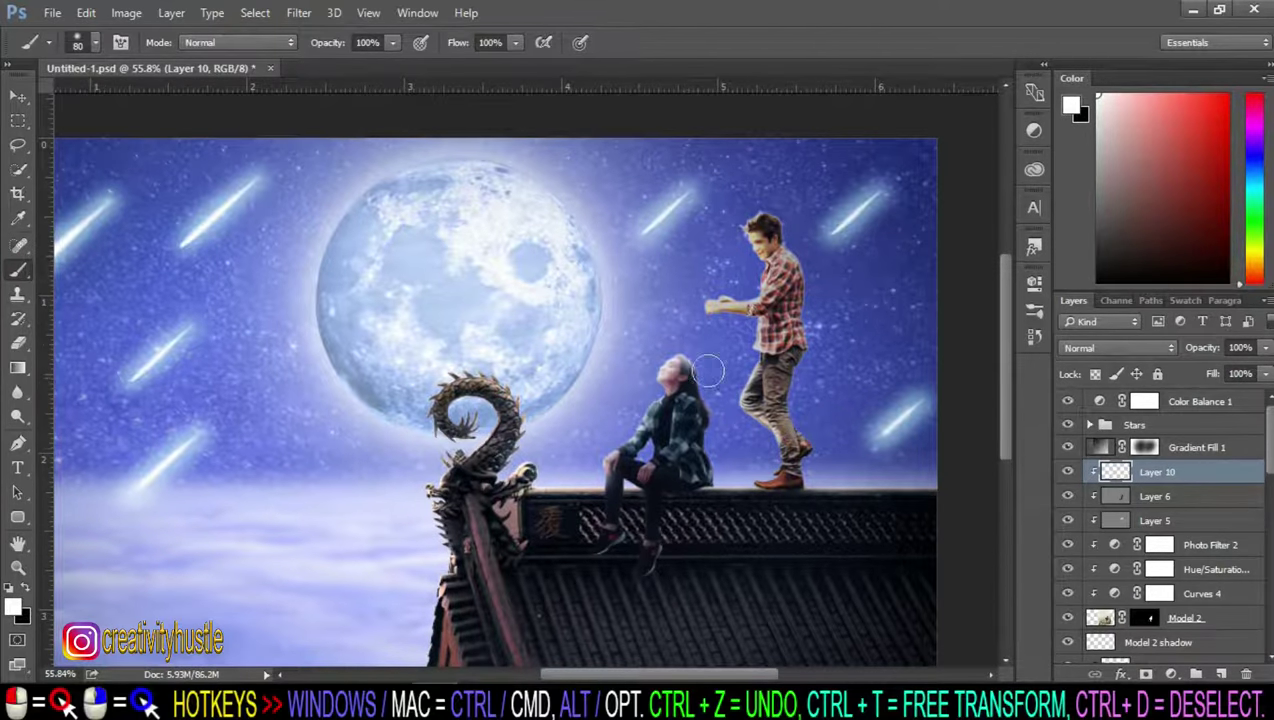
scroll(973, 418, "up", 1)
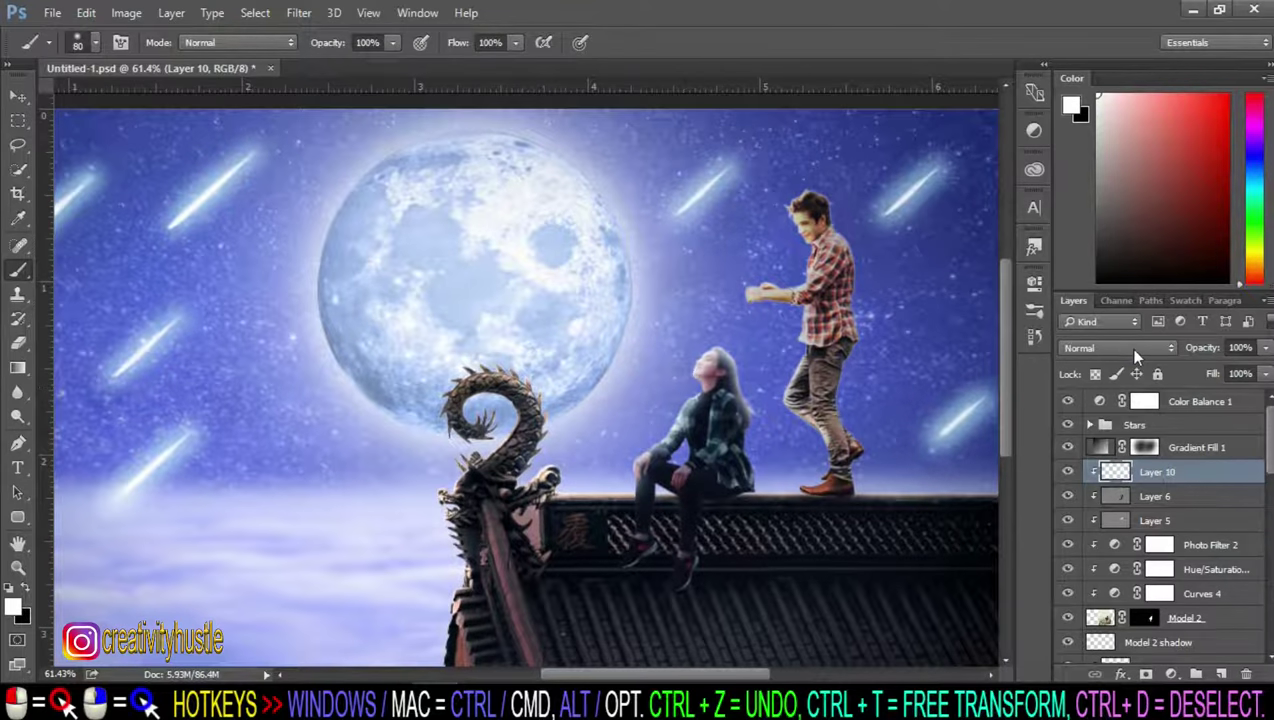
Step: Blend Layer 10 in Overlay mode at 50% opacity
left_click(1129, 347)
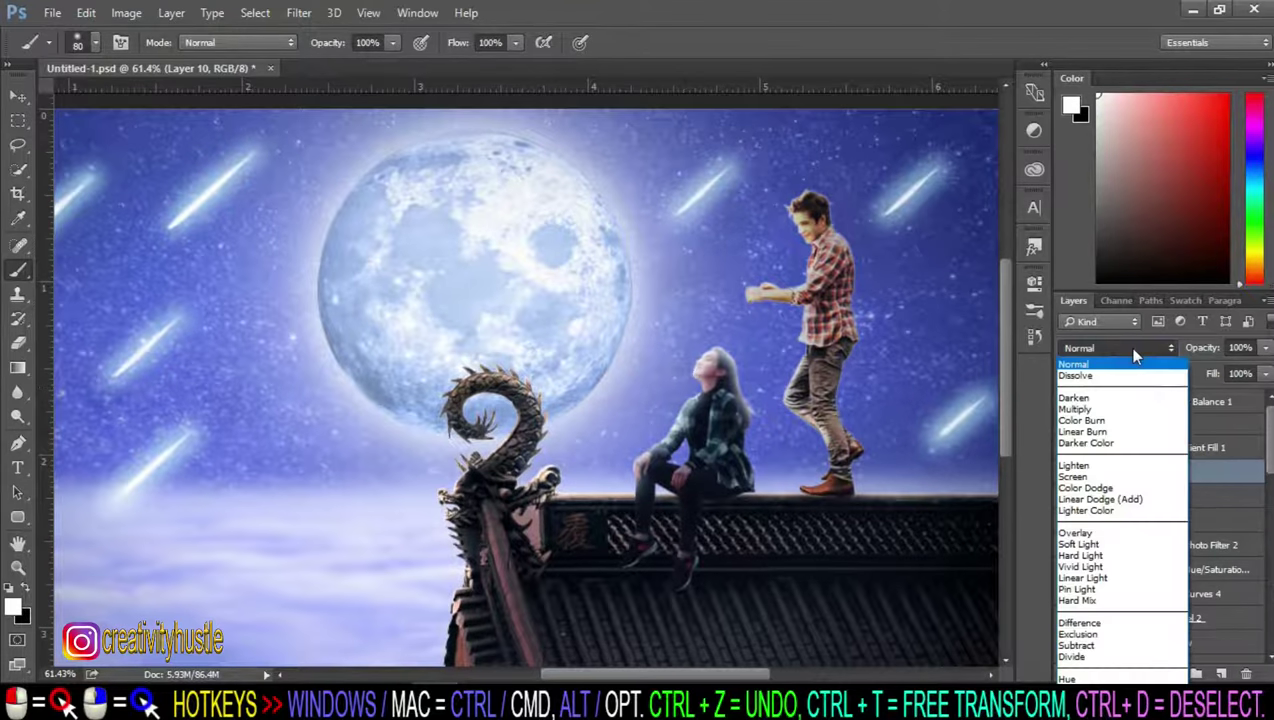
left_click(1146, 533)
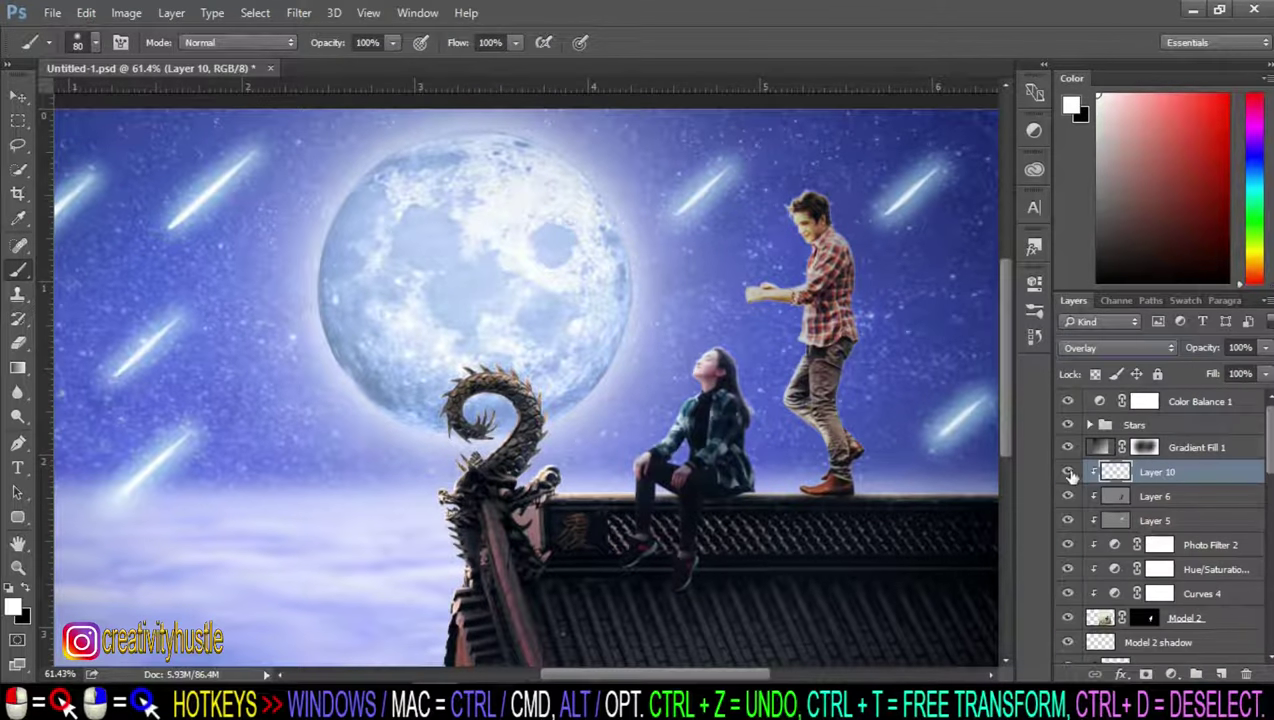
left_click(1068, 472)
type("50")
key("Return")
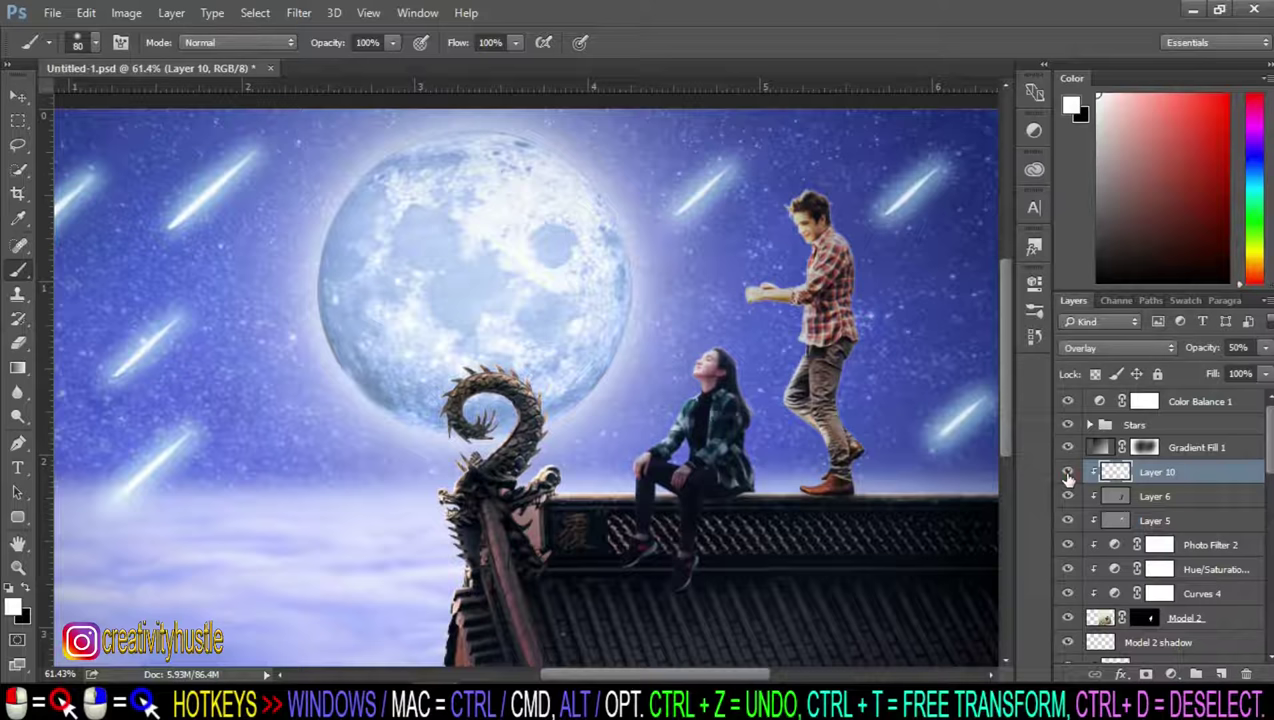
scroll(918, 306, "down", 1)
scroll(745, 583, "right", 1)
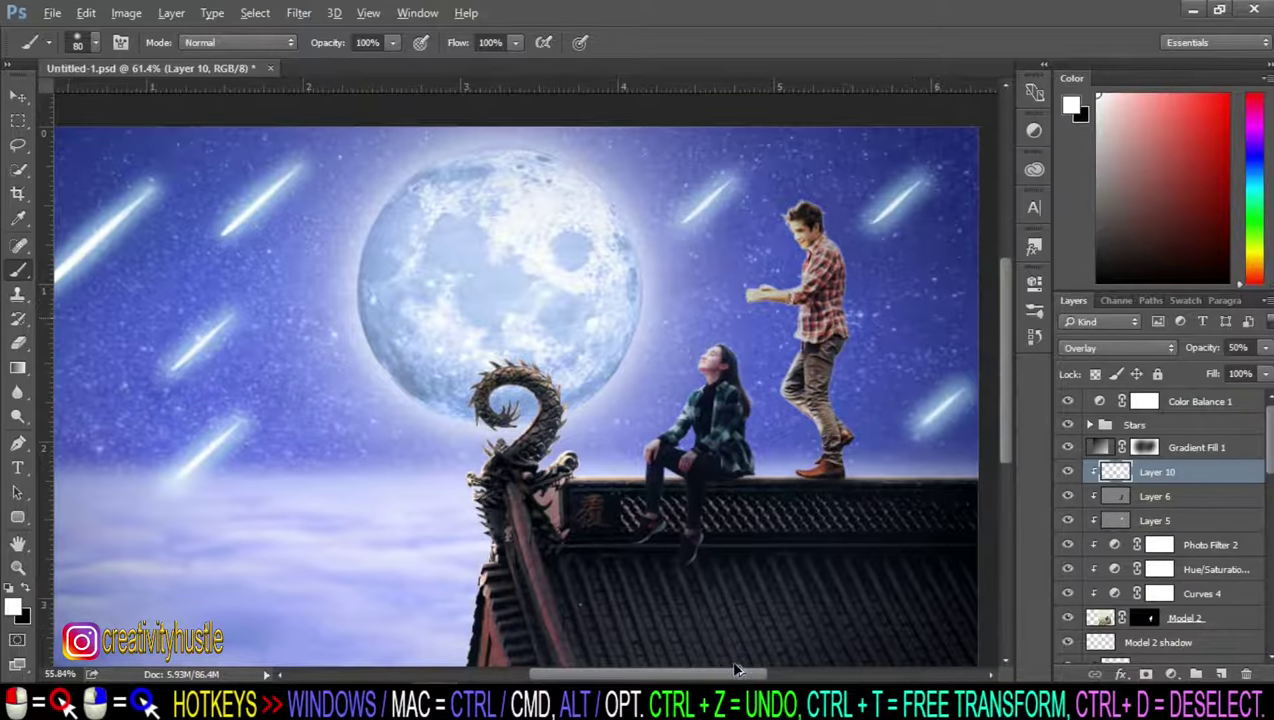
scroll(742, 668, "right", 1)
scroll(1160, 520, "down", 2)
scroll(1160, 520, "down", 2)
scroll(1160, 520, "down", 2)
scroll(1160, 520, "down", 2)
Step: Compare Layer 4 on and off, then drop its Overlay opacity to 50%
scroll(1160, 520, "down", 2)
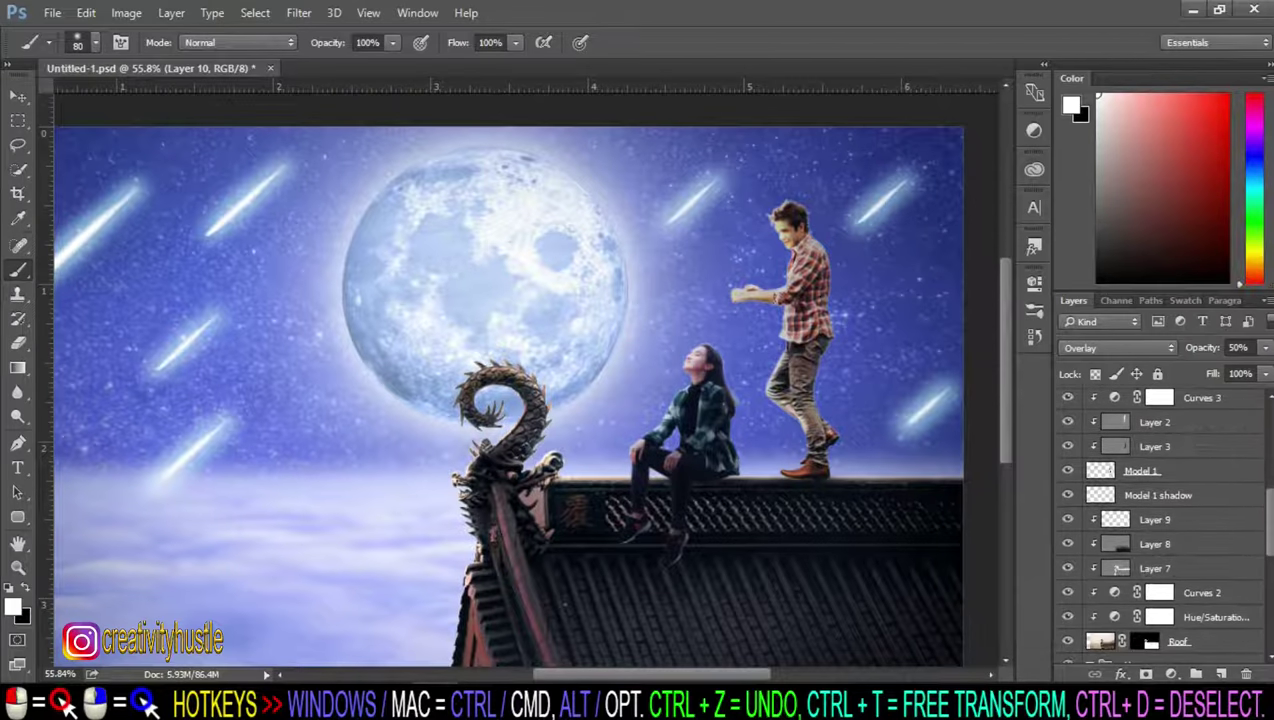
left_click(1150, 448)
left_click(1066, 448)
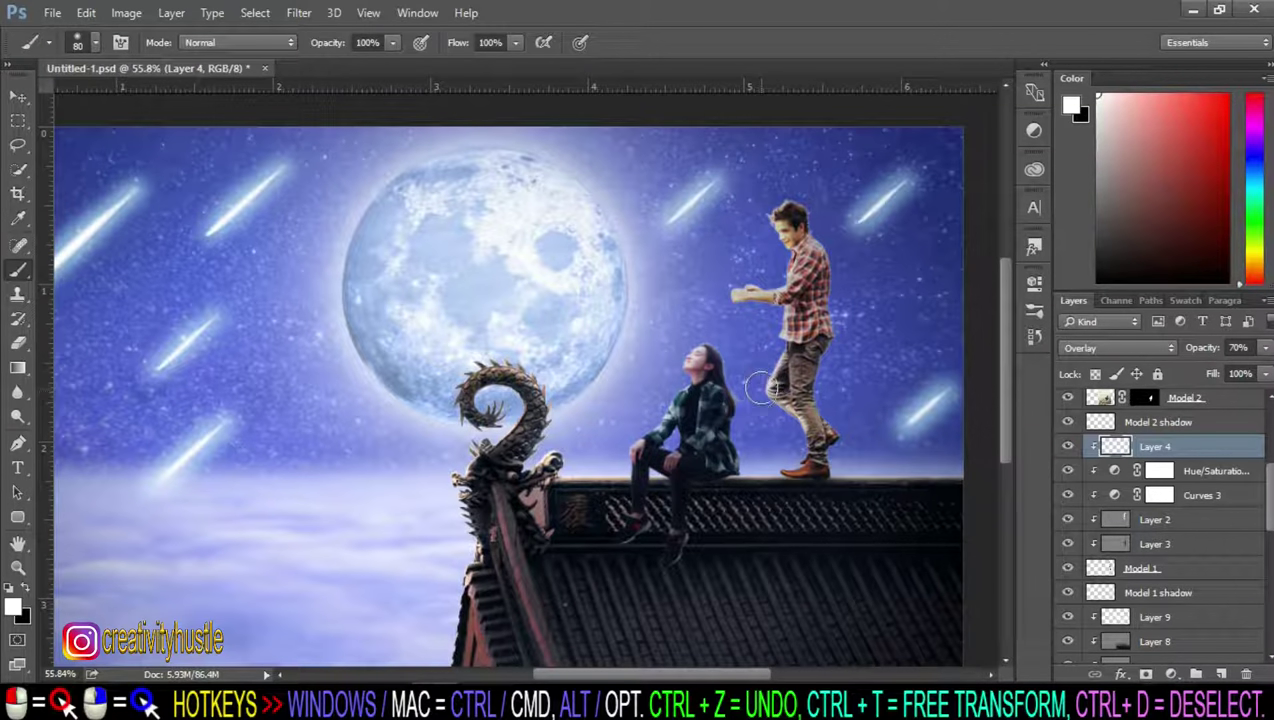
left_click(1238, 347)
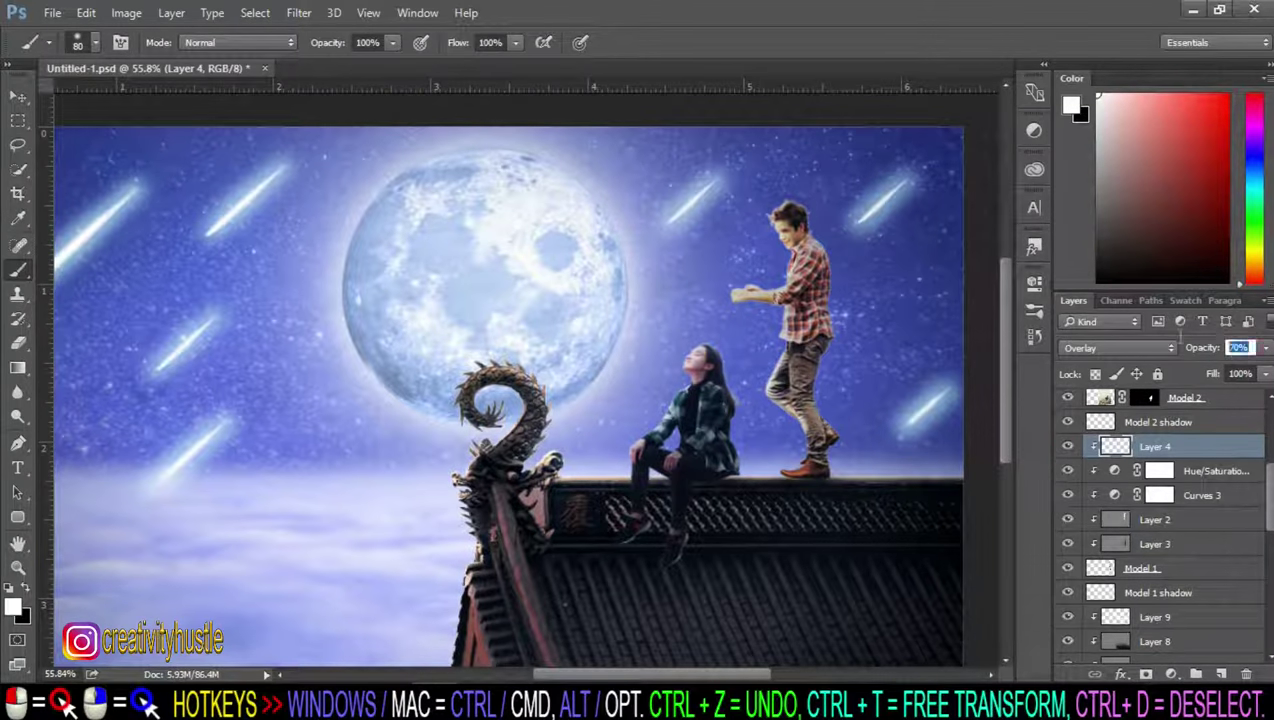
type("50")
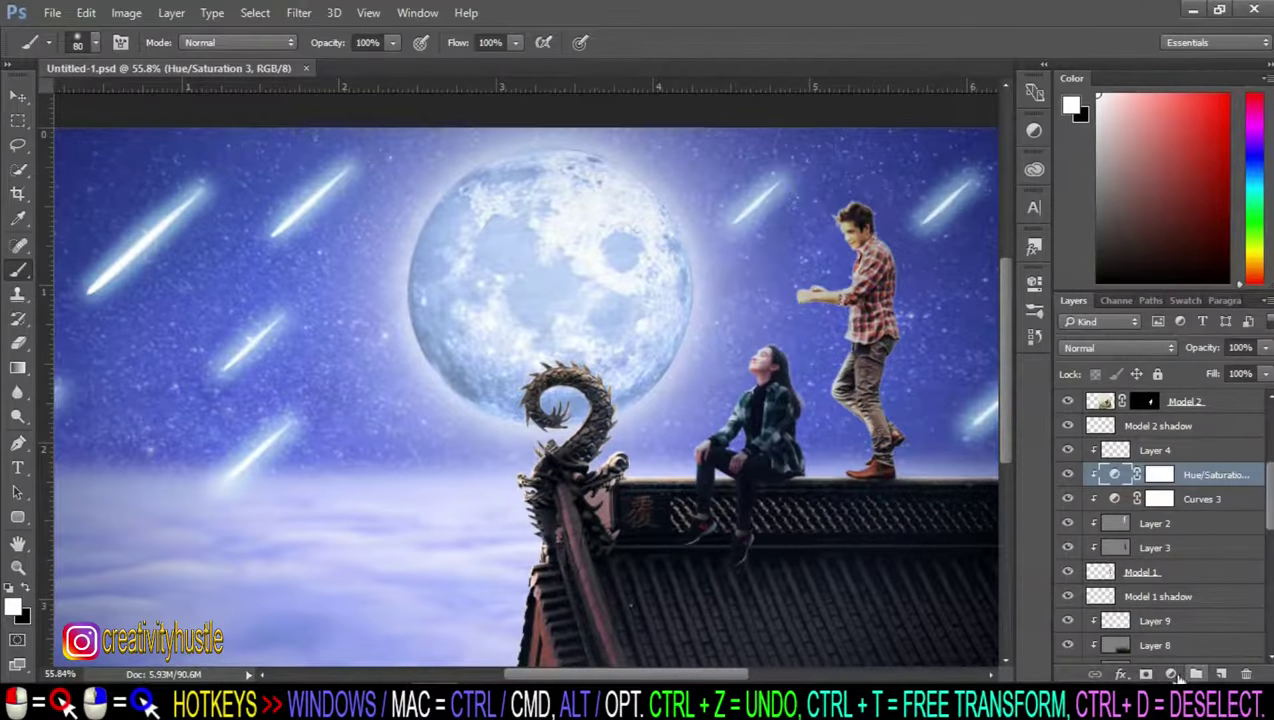
Step: Add a Photo Filter adjustment layer using the Cooling Filter (80) preset
left_click(1172, 674)
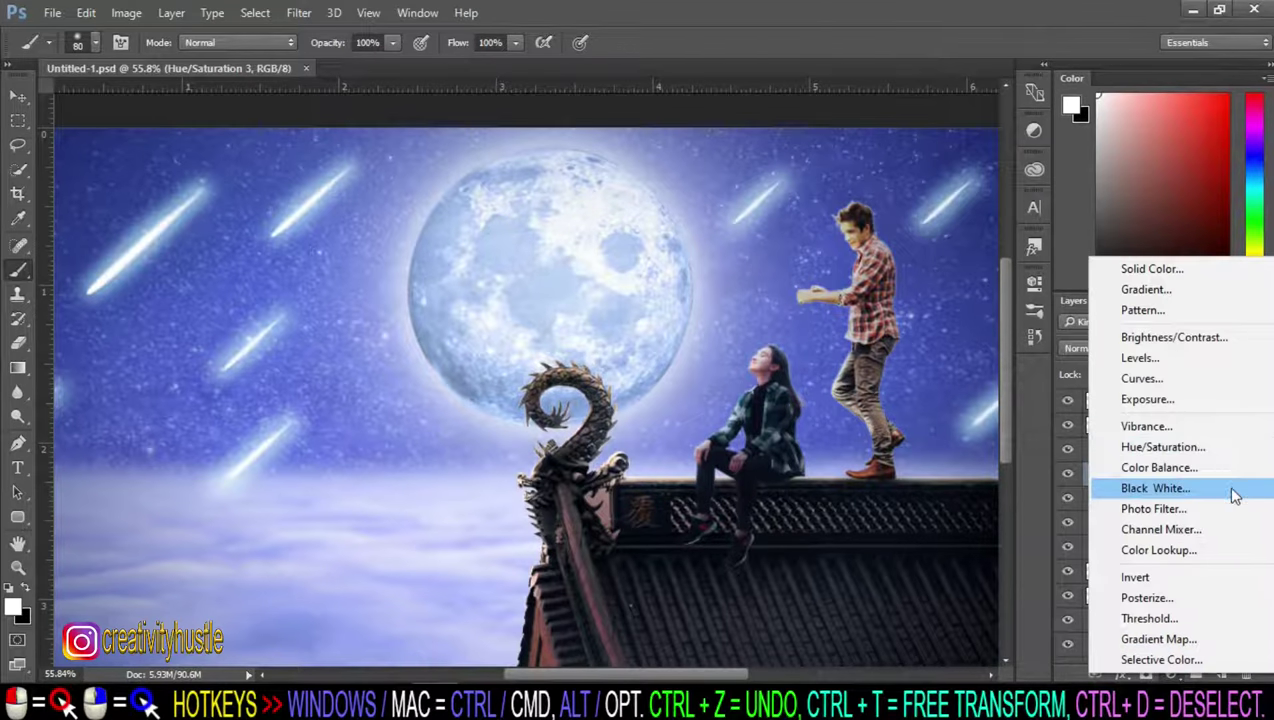
left_click(1228, 504)
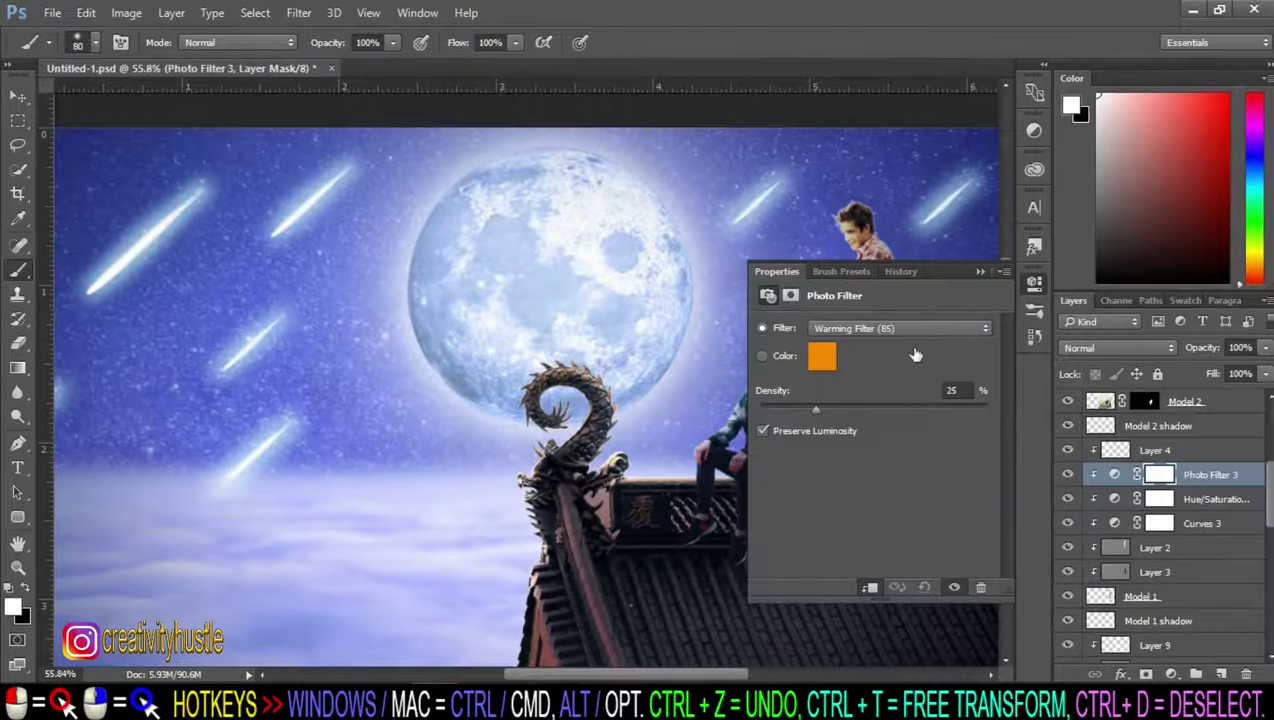
left_click(856, 328)
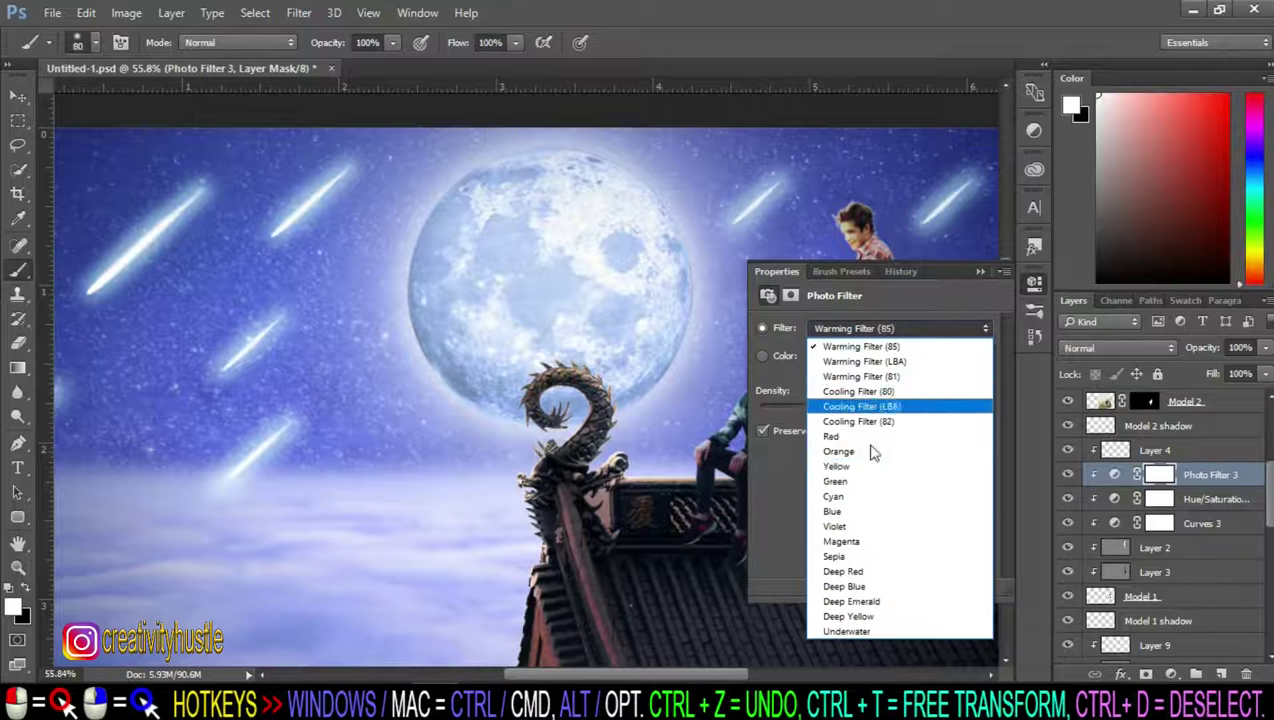
left_click(868, 390)
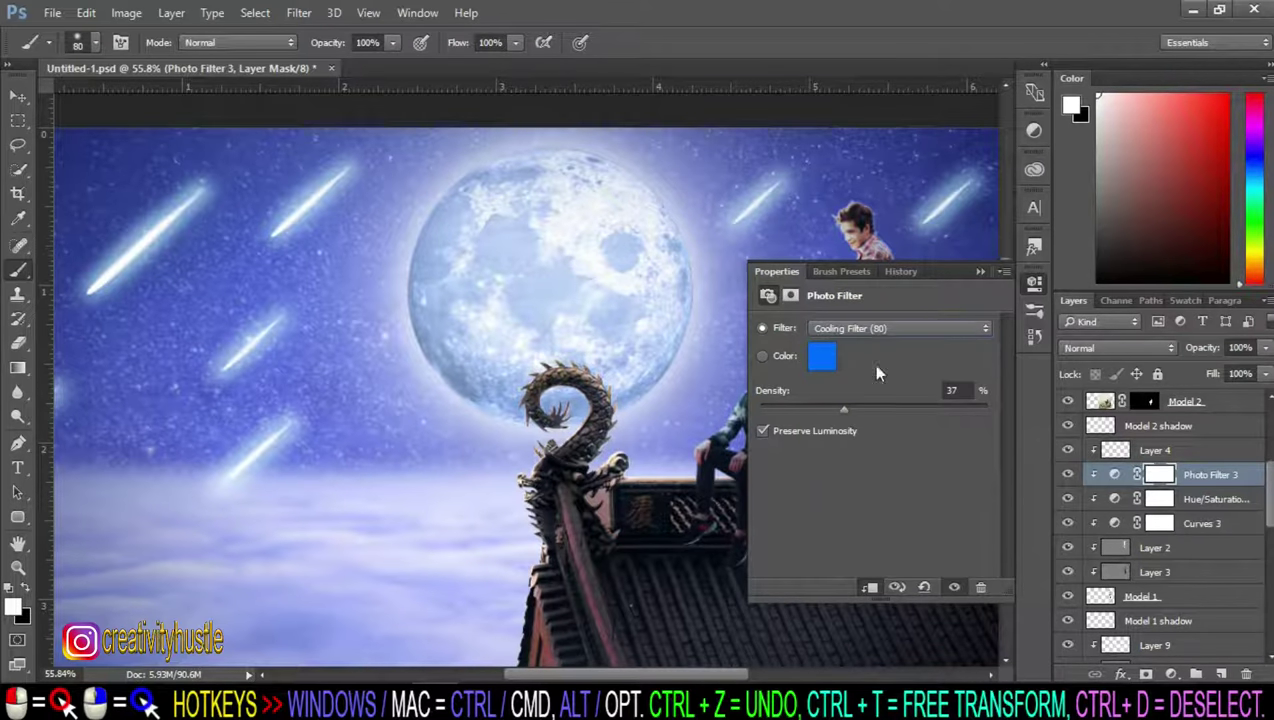
left_click(979, 272)
left_click(1068, 476)
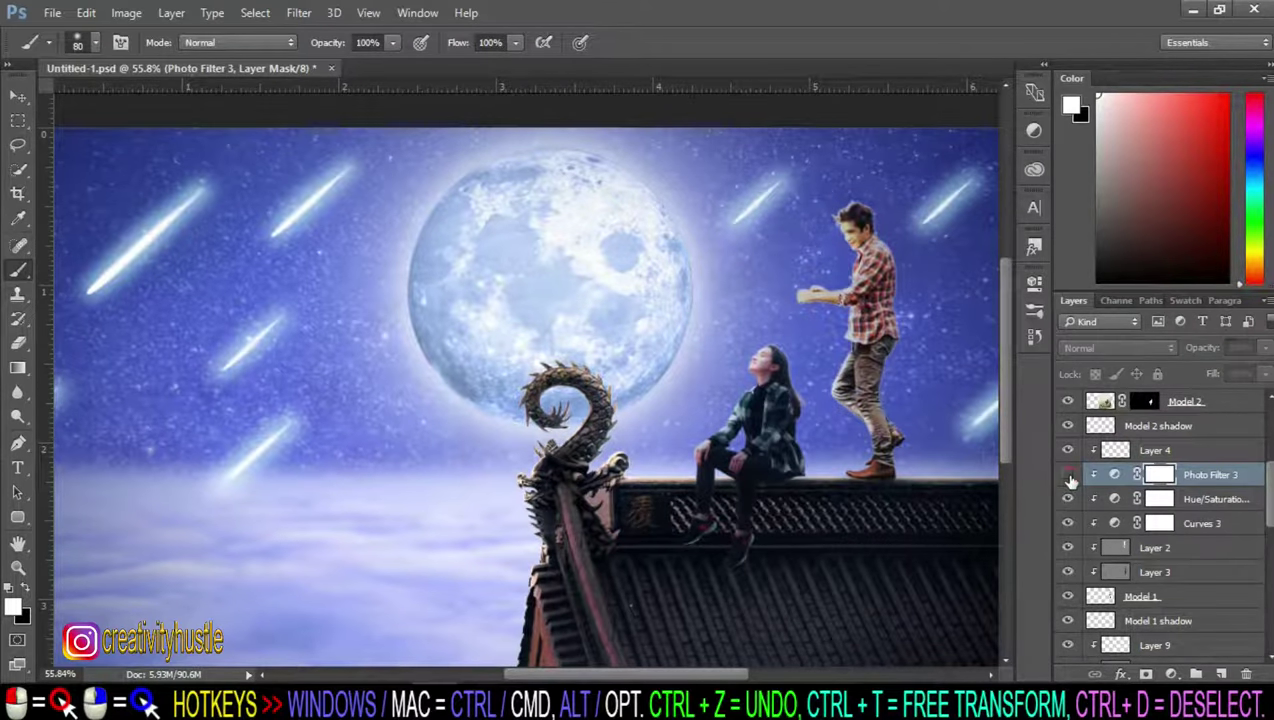
left_click(1068, 476)
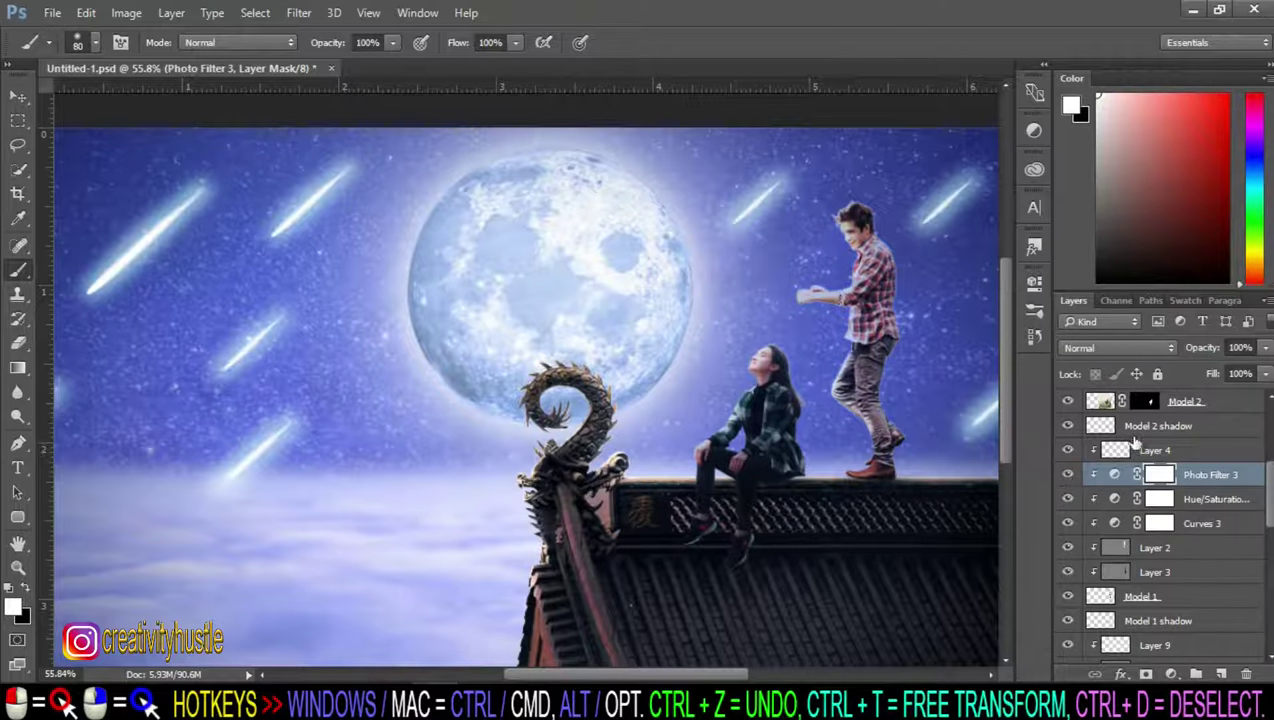
Step: Set Photo Filter 3's opacity to 50% and compare it on and off
left_click(1240, 347)
type("5")
left_click(1067, 477)
left_click(1067, 477)
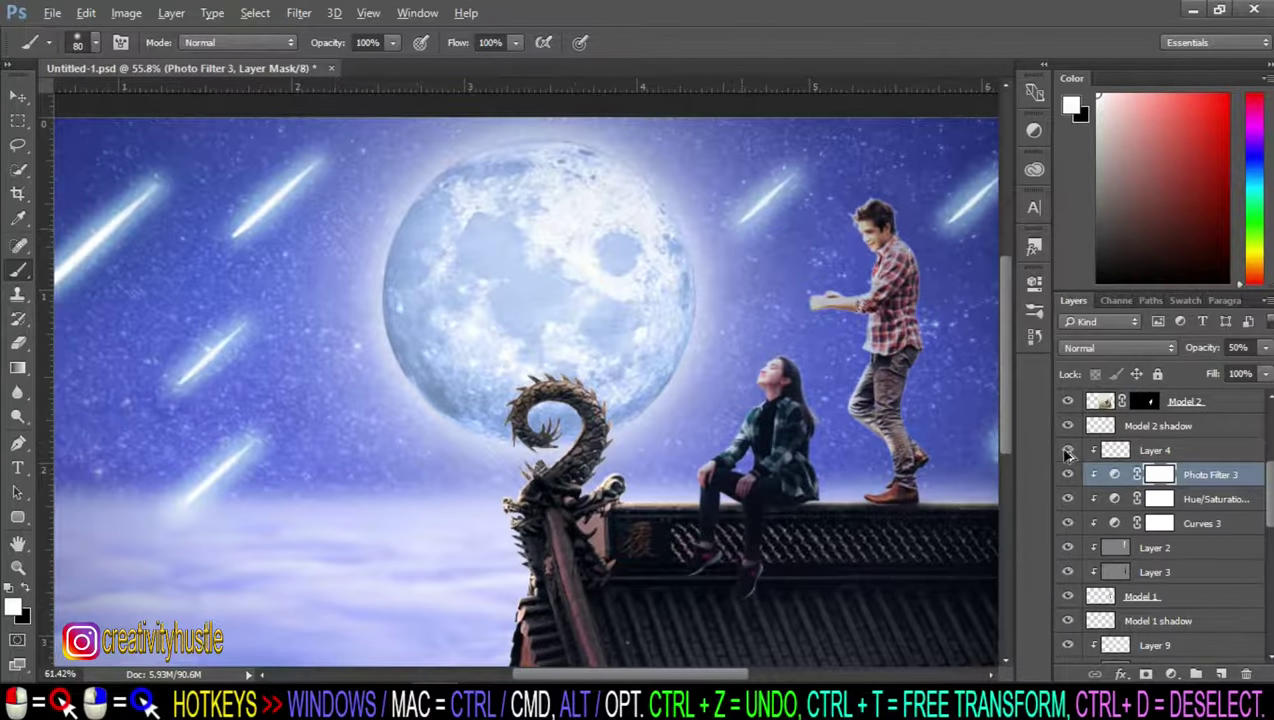
scroll(820, 570, "right", 5)
Step: Lower Layer 4's opacity to 75%, checking the effect on the figure
left_click(1068, 451)
left_click(1155, 450)
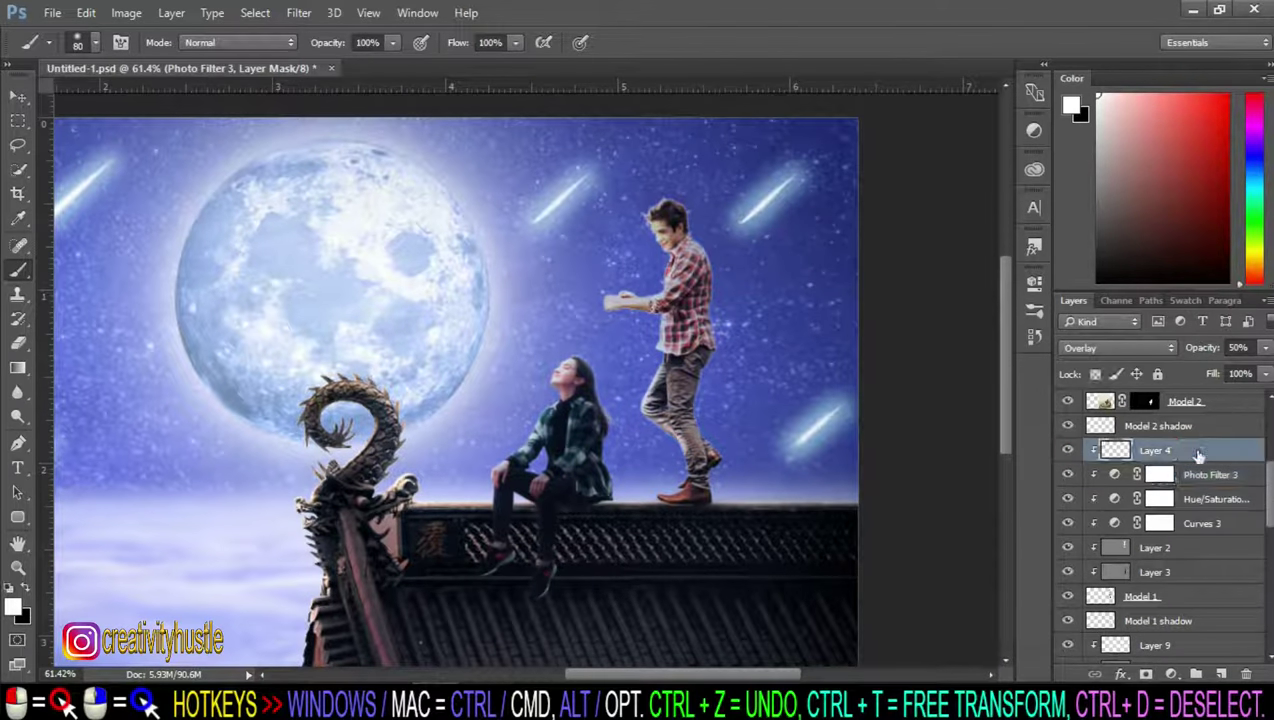
left_click(1238, 347)
type("75")
key("Return")
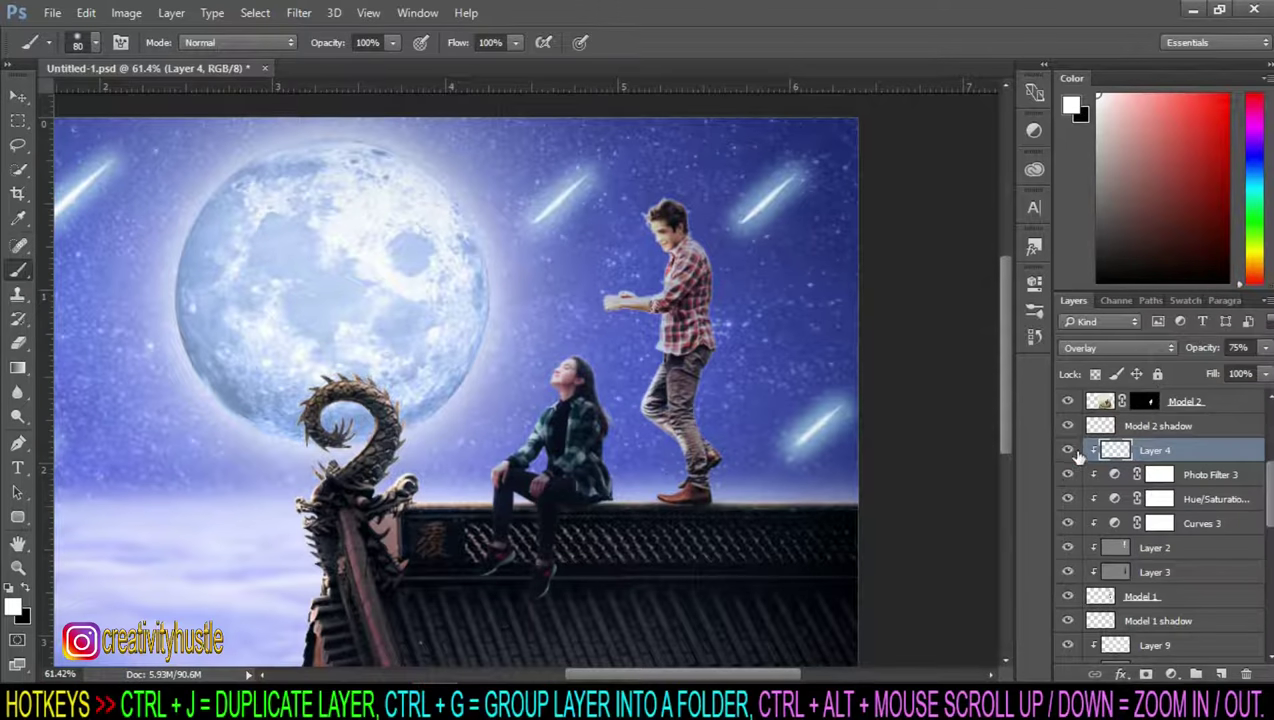
left_click(1068, 451)
left_click(1068, 451)
Step: Scroll through the layer stack and select Color Balance 1 at the top
scroll(432, 296, "down", 1)
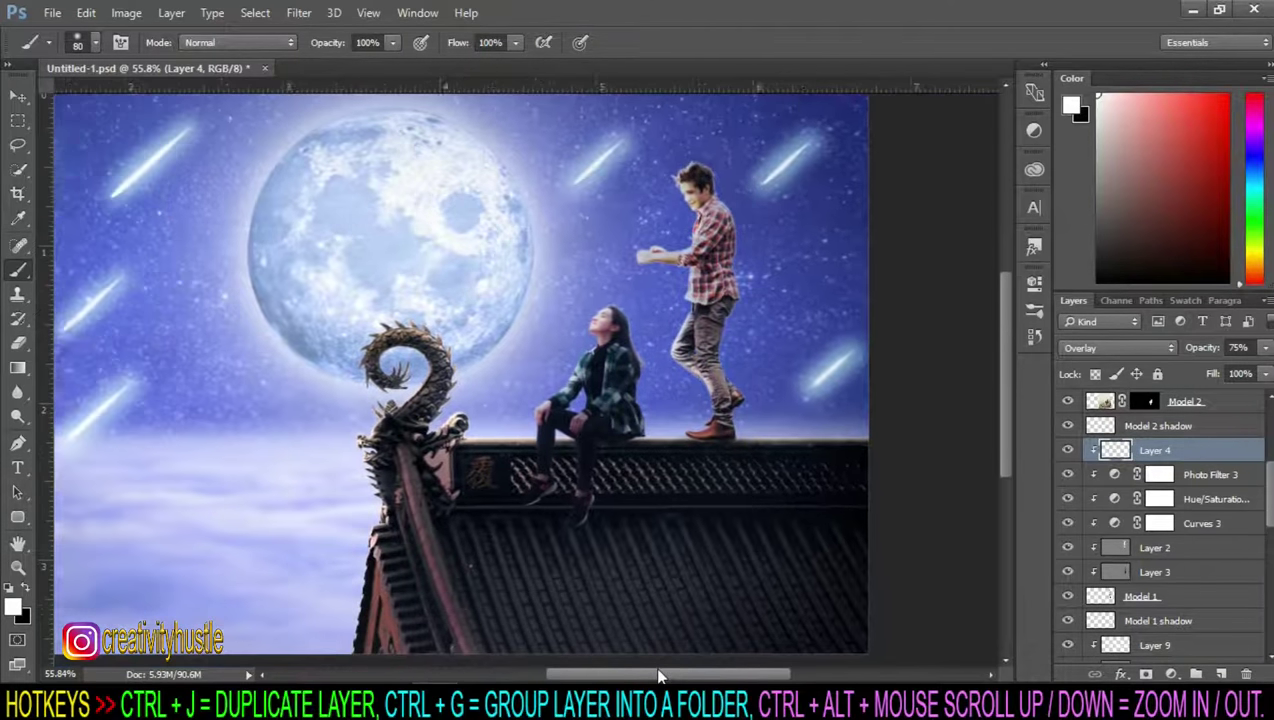
left_click_drag(588, 410, 672, 545)
scroll(670, 543, "down", 2)
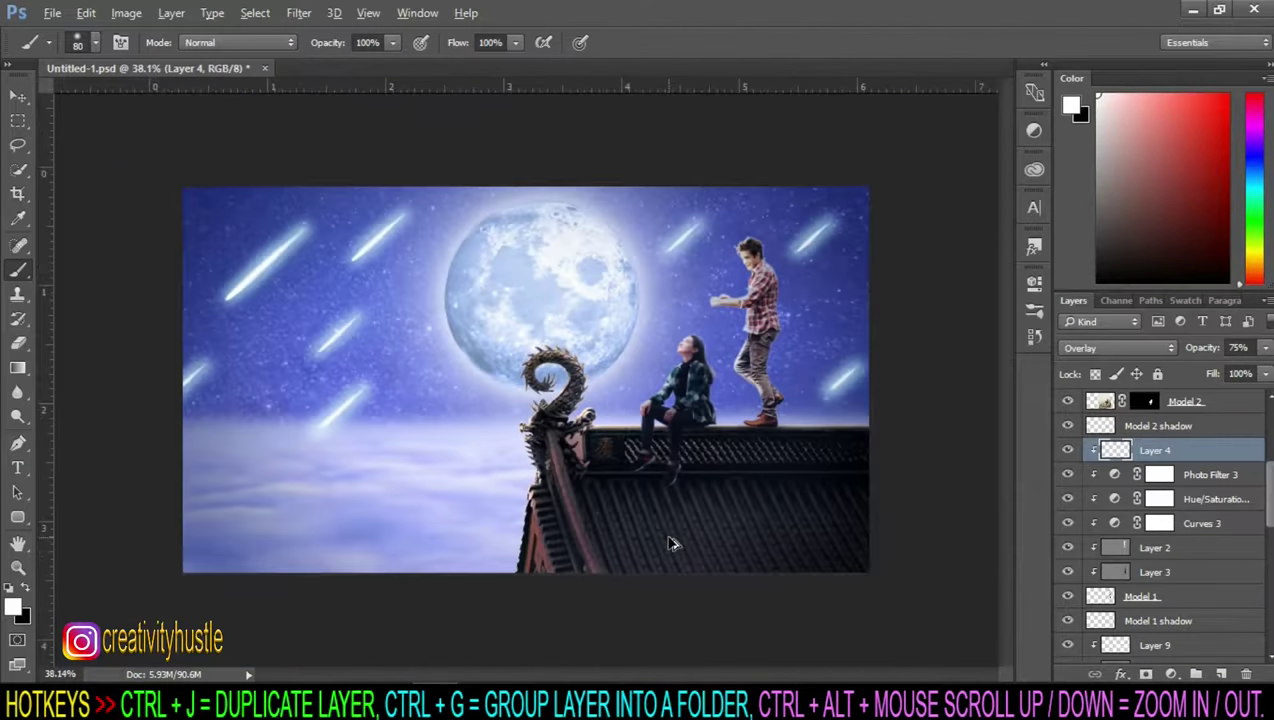
scroll(670, 540, "down", 2)
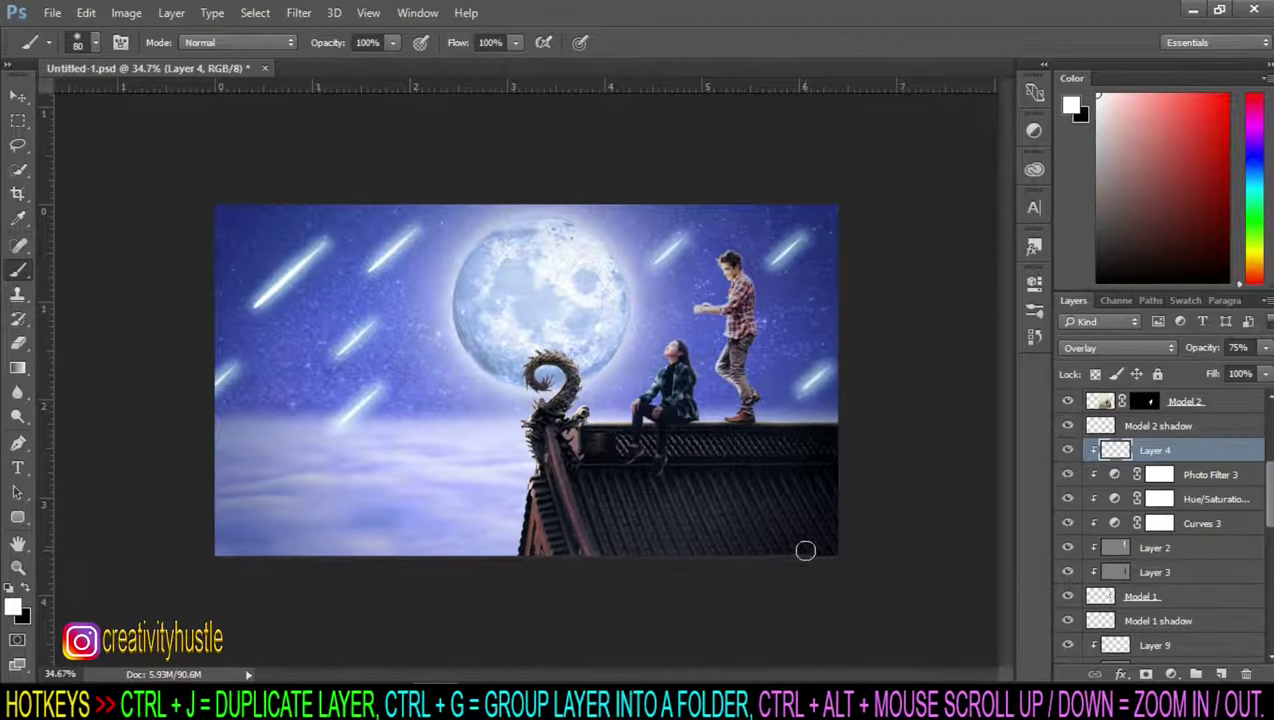
scroll(1255, 460, "up", 2)
scroll(1255, 460, "up", 2)
scroll(1250, 440, "up", 1)
left_click(1246, 404)
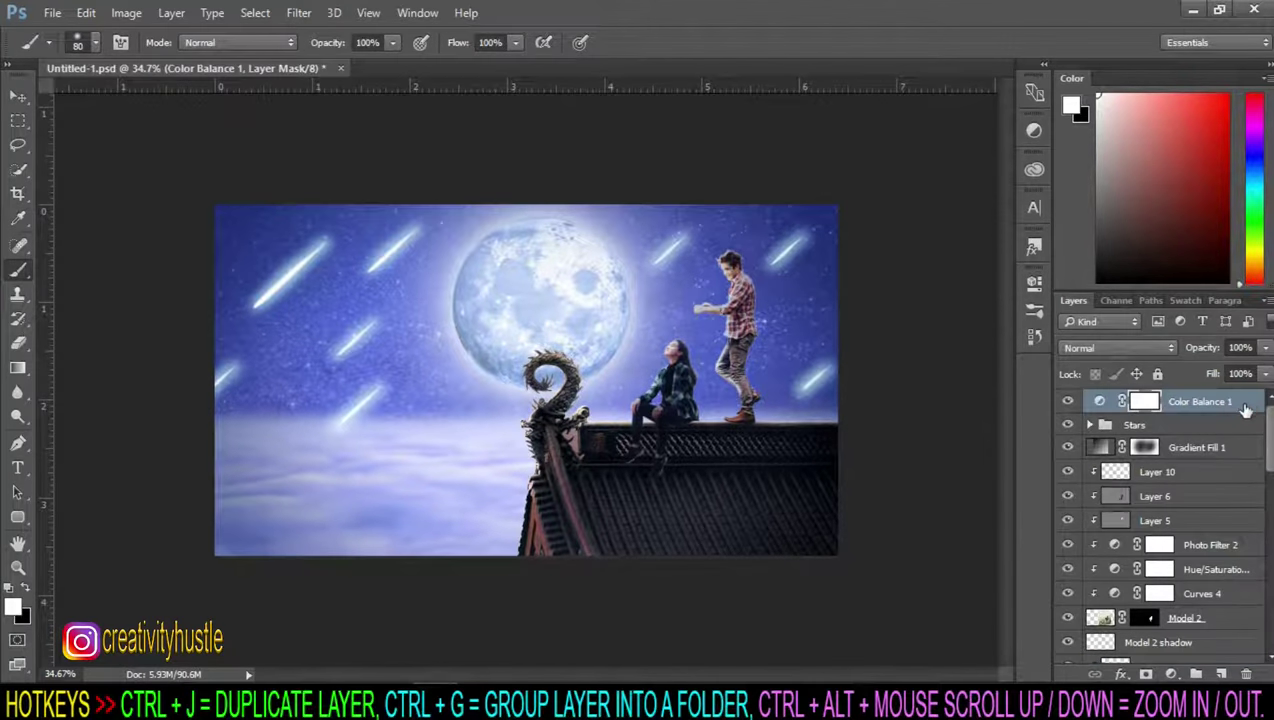
Step: Add a Brightness/Contrast adjustment layer above Color Balance 1
left_click(1170, 674)
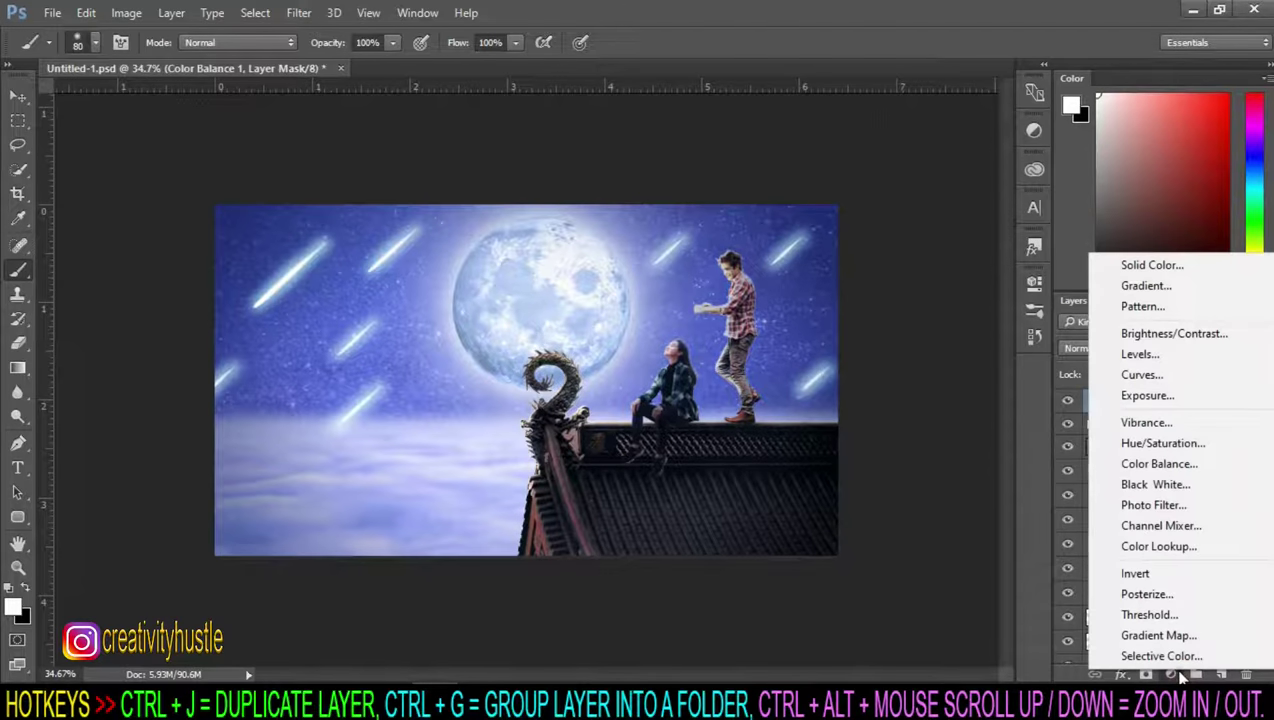
left_click(1198, 340)
mouse_move(872, 376)
left_mouse_down()
mouse_move(854, 376)
mouse_move(888, 416)
mouse_move(867, 378)
left_mouse_up()
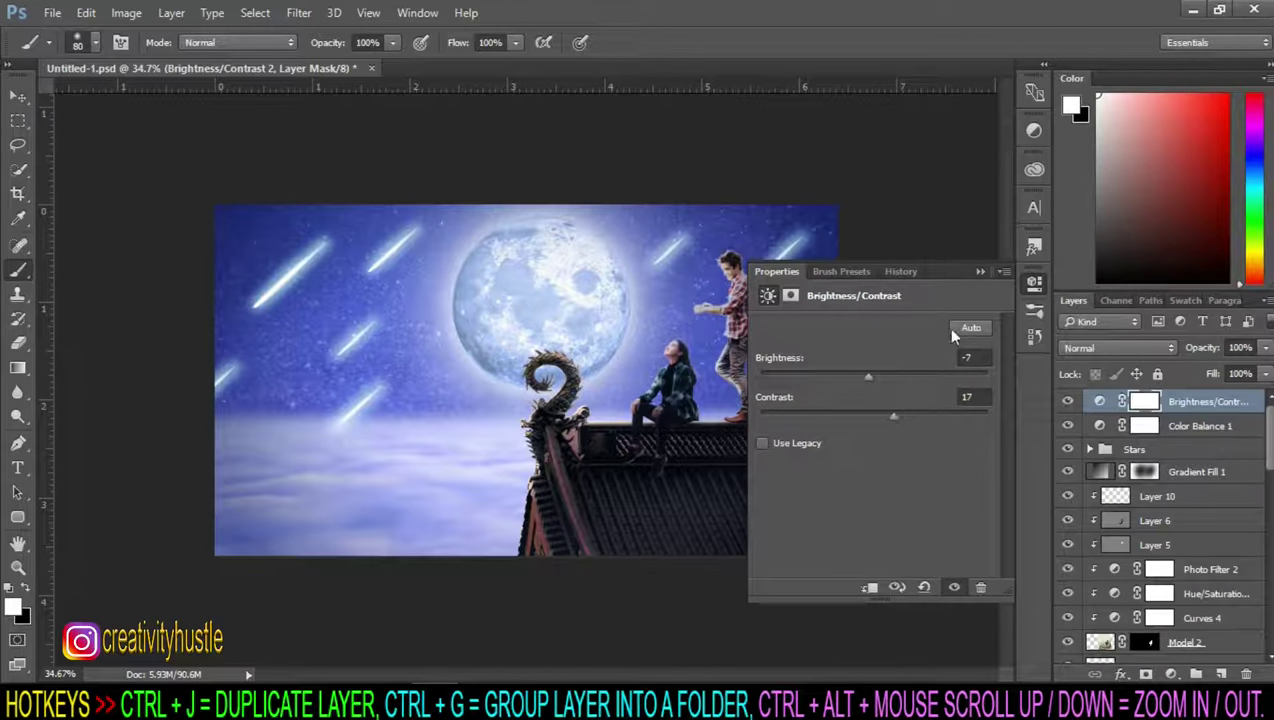
left_click(977, 269)
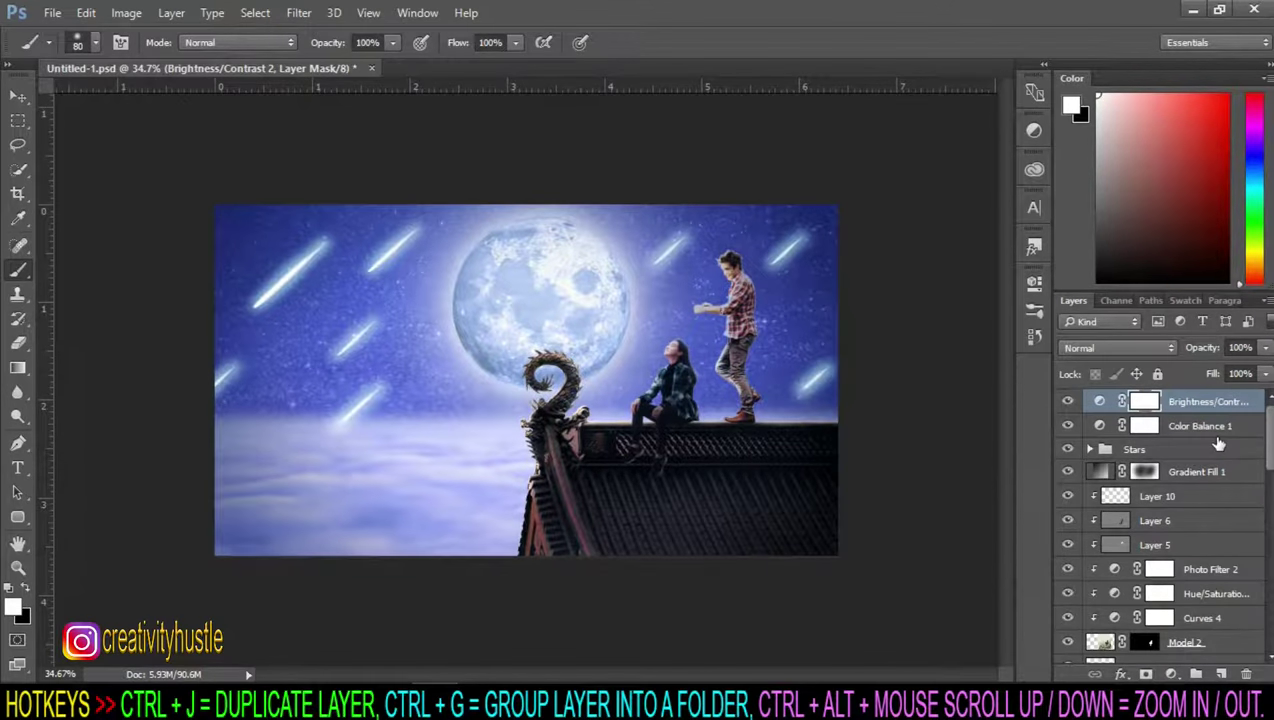
Step: Raise the Moon group's Layer 1 copy 3 glow layer to 75% opacity
scroll(815, 320, "up", 3)
scroll(813, 325, "down", 1)
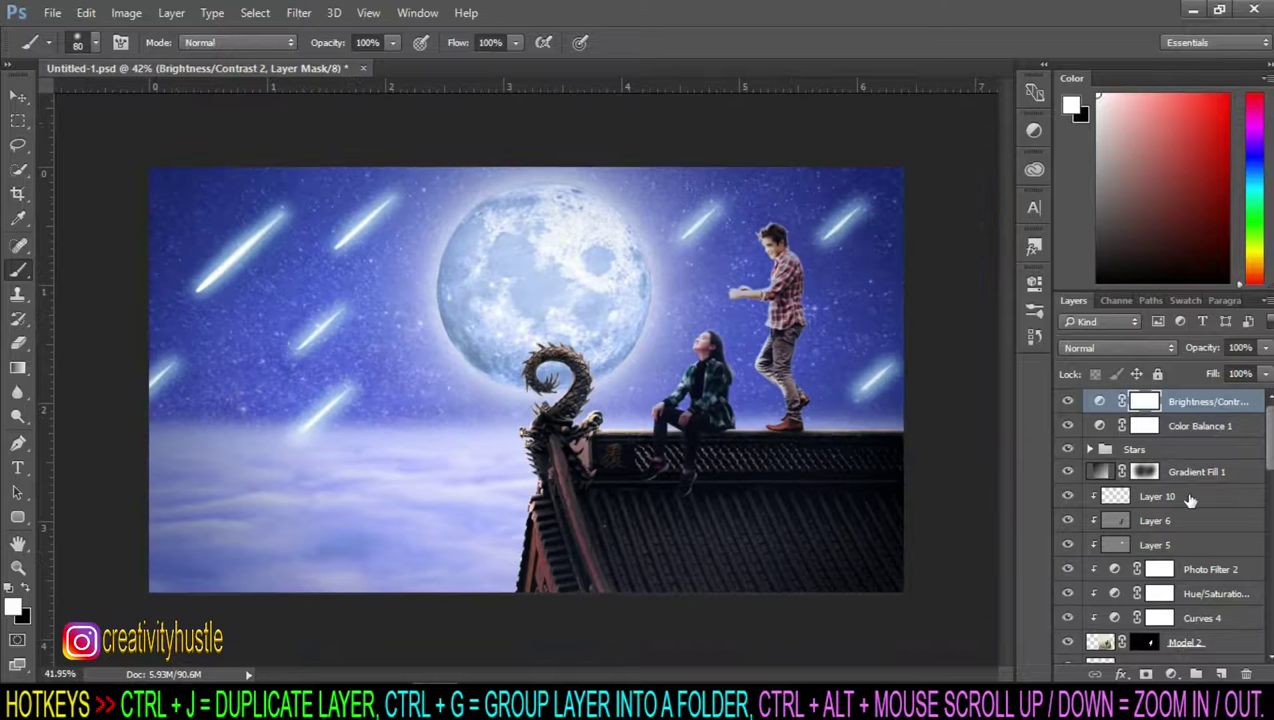
scroll(1190, 500, "down", 3)
scroll(1170, 515, "down", 3)
scroll(1150, 530, "down", 3)
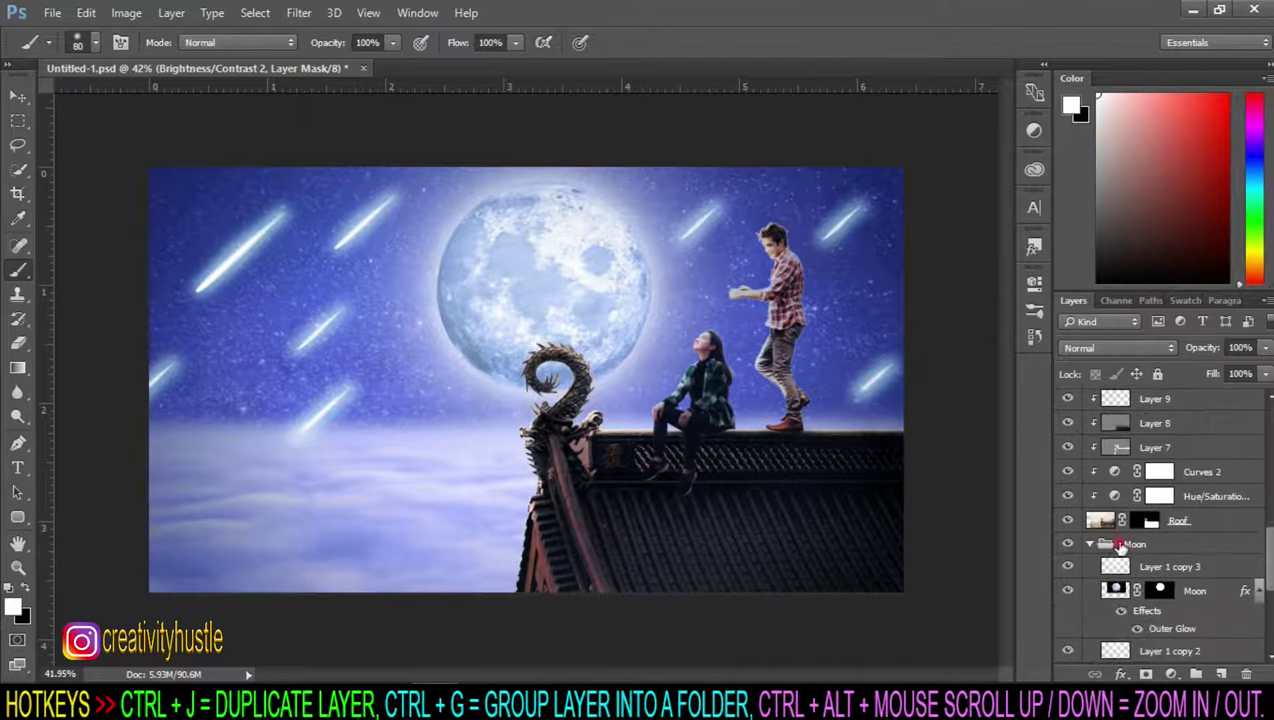
left_click(1119, 543)
scroll(1150, 540, "down", 1)
scroll(1176, 537, "down", 2)
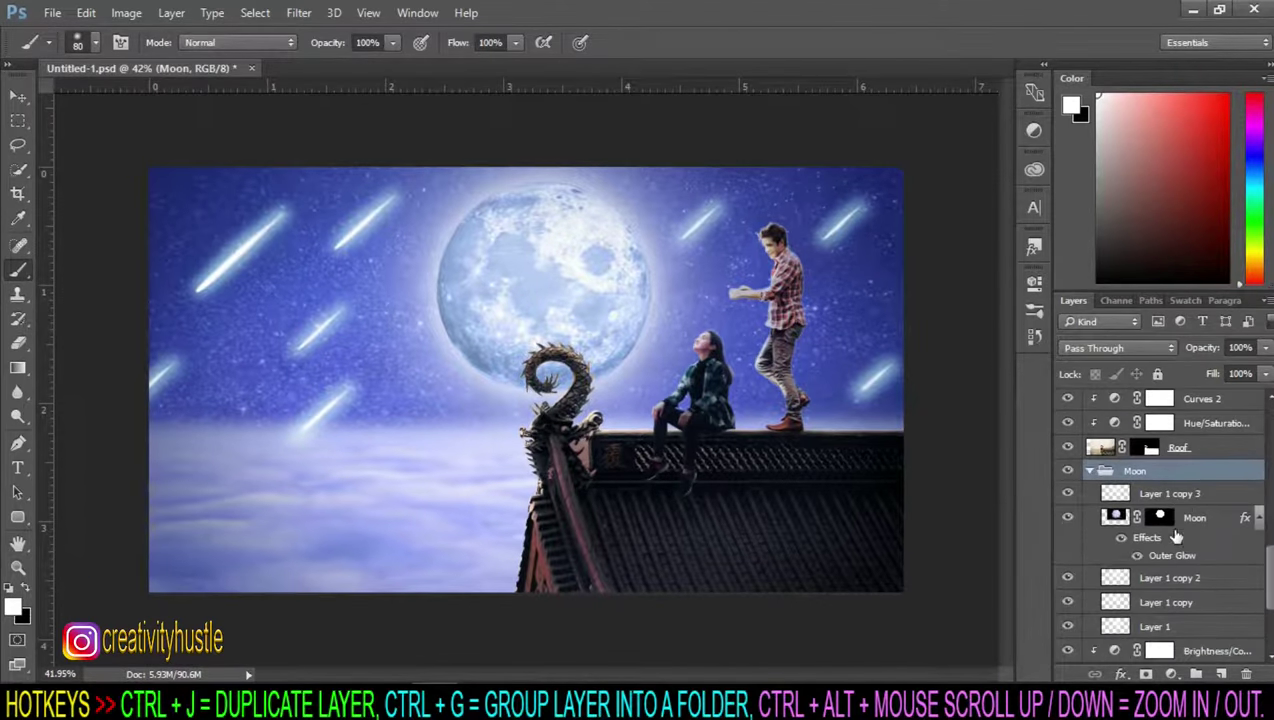
left_click(1165, 494)
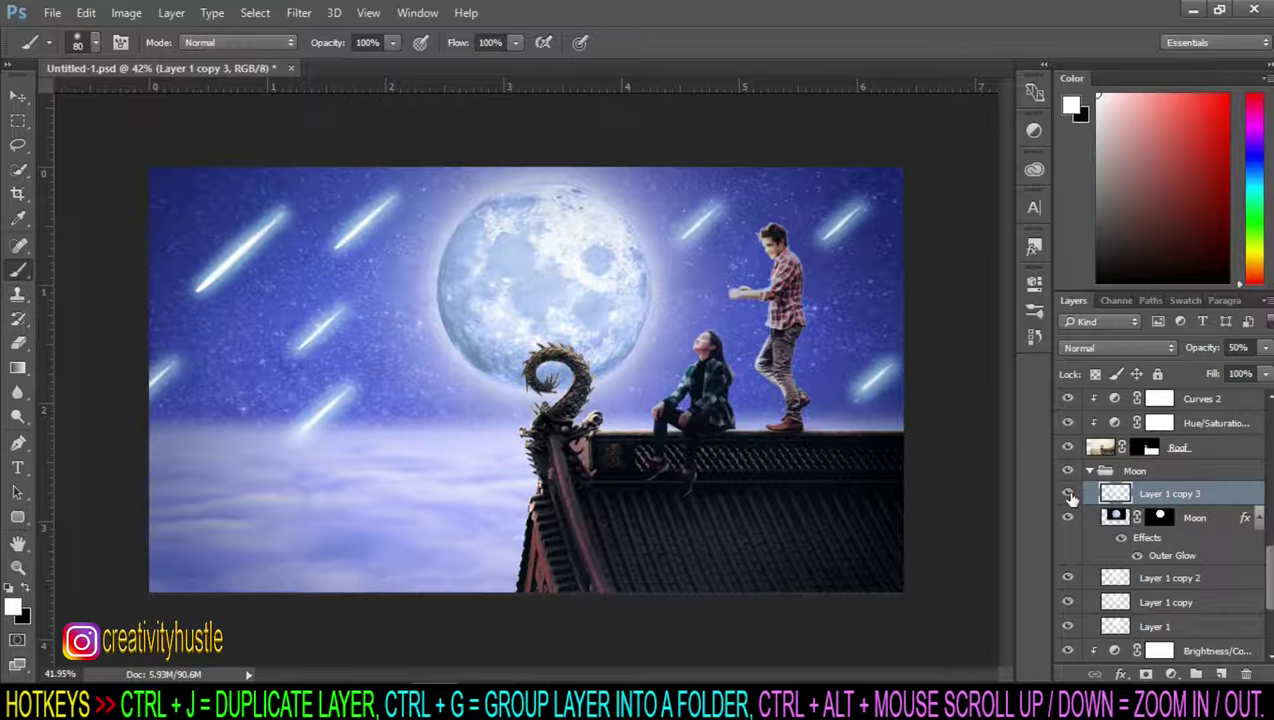
left_click(1068, 494)
left_click(1068, 494)
left_click_drag(1200, 347, 1120, 348)
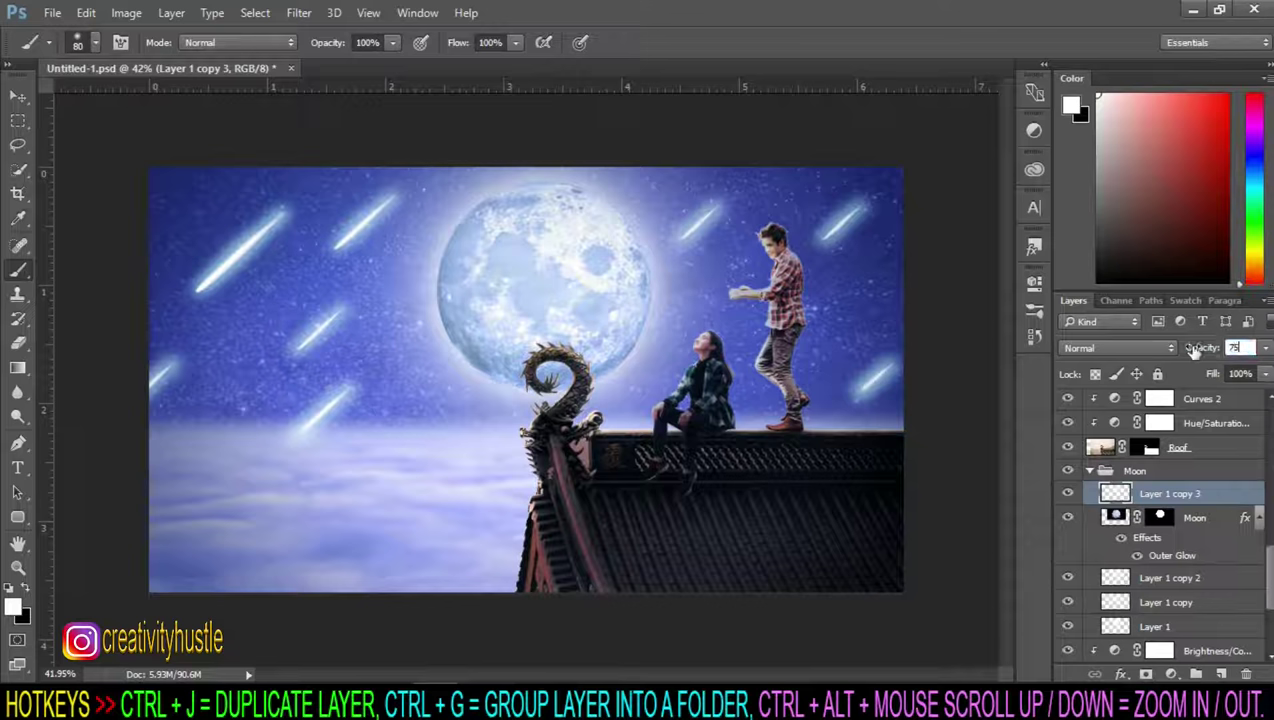
Step: Stamp all visible layers into a merged Layer 11 above Brightness/Contrast
scroll(1160, 530, "down", 5)
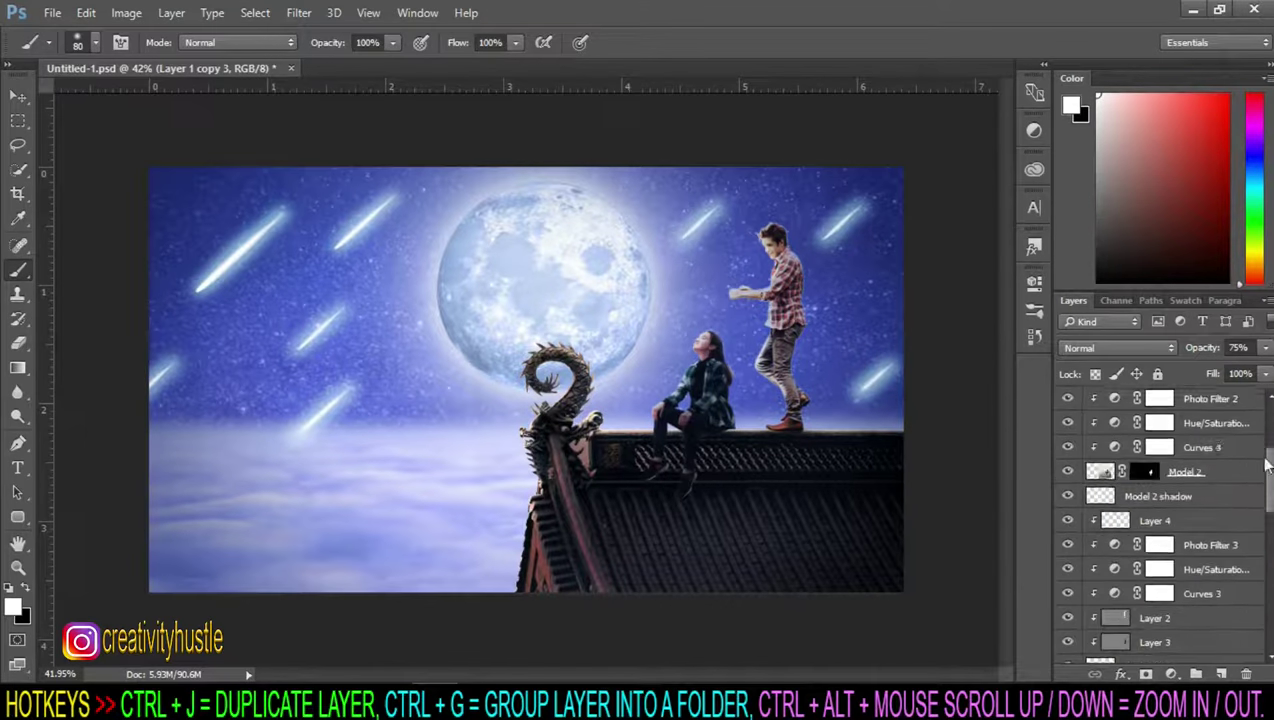
scroll(1160, 530, "down", 3)
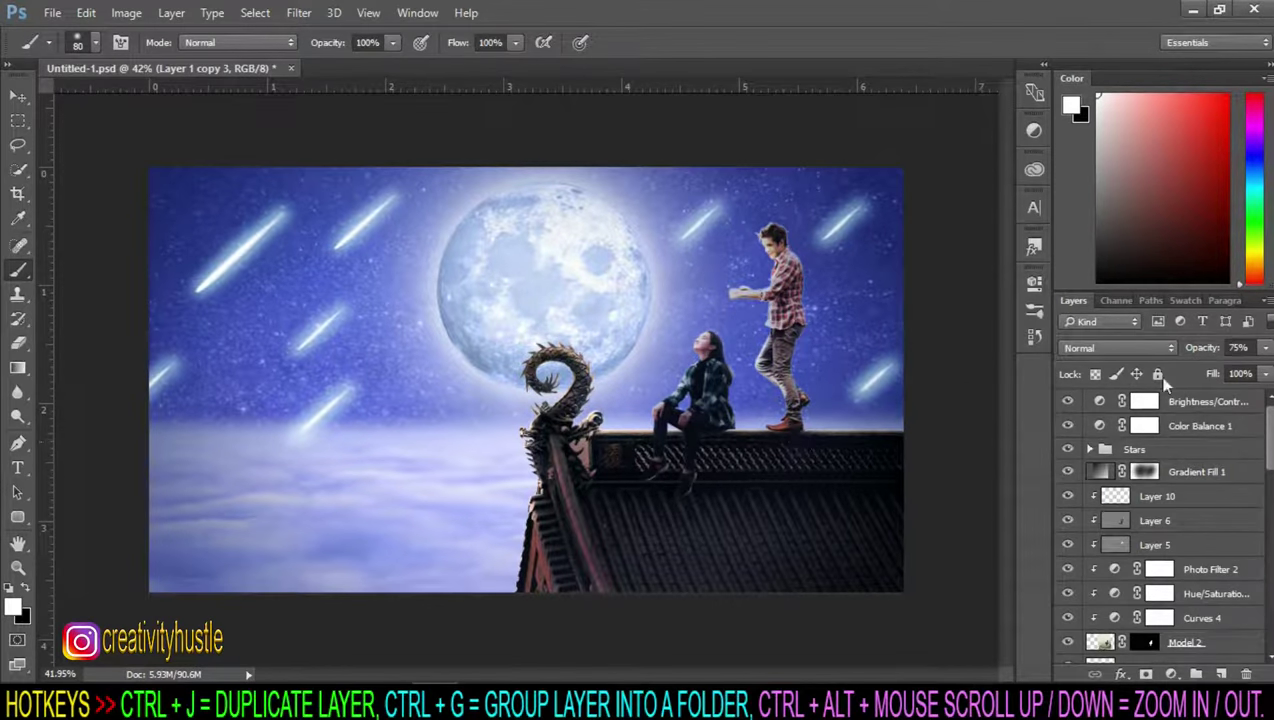
left_click(1253, 402)
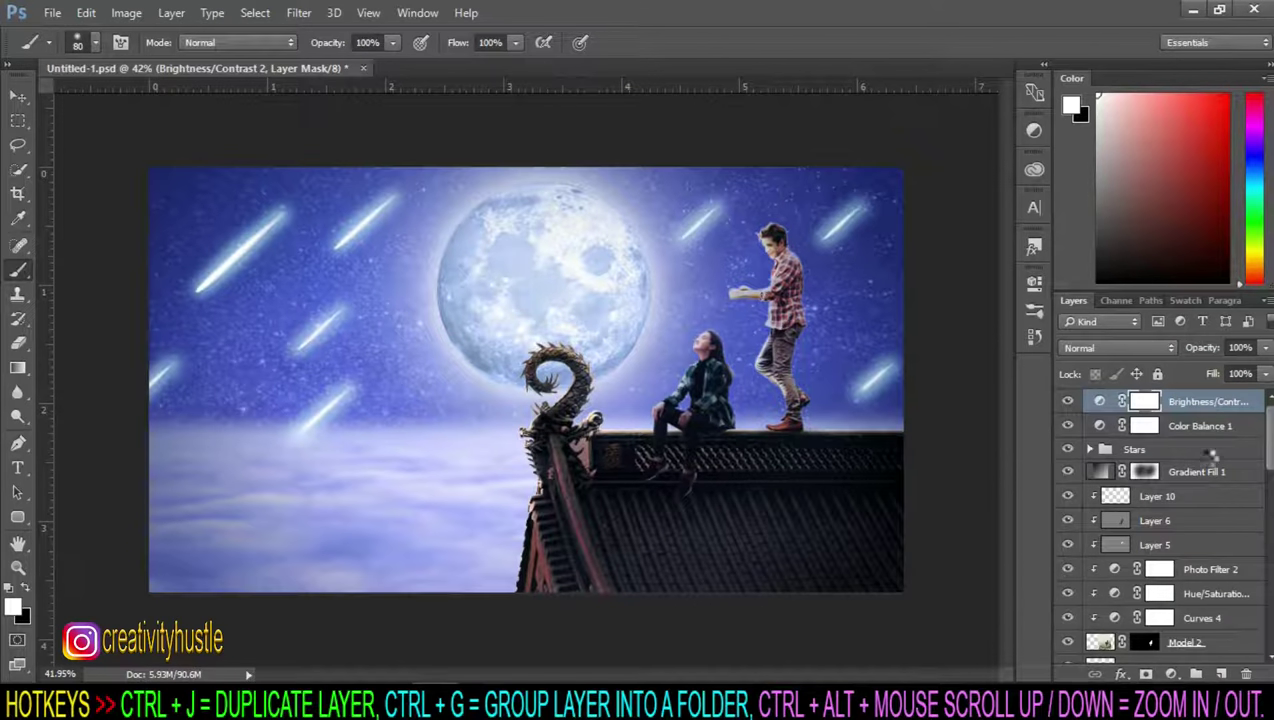
key("ctrl+shift+alt+e")
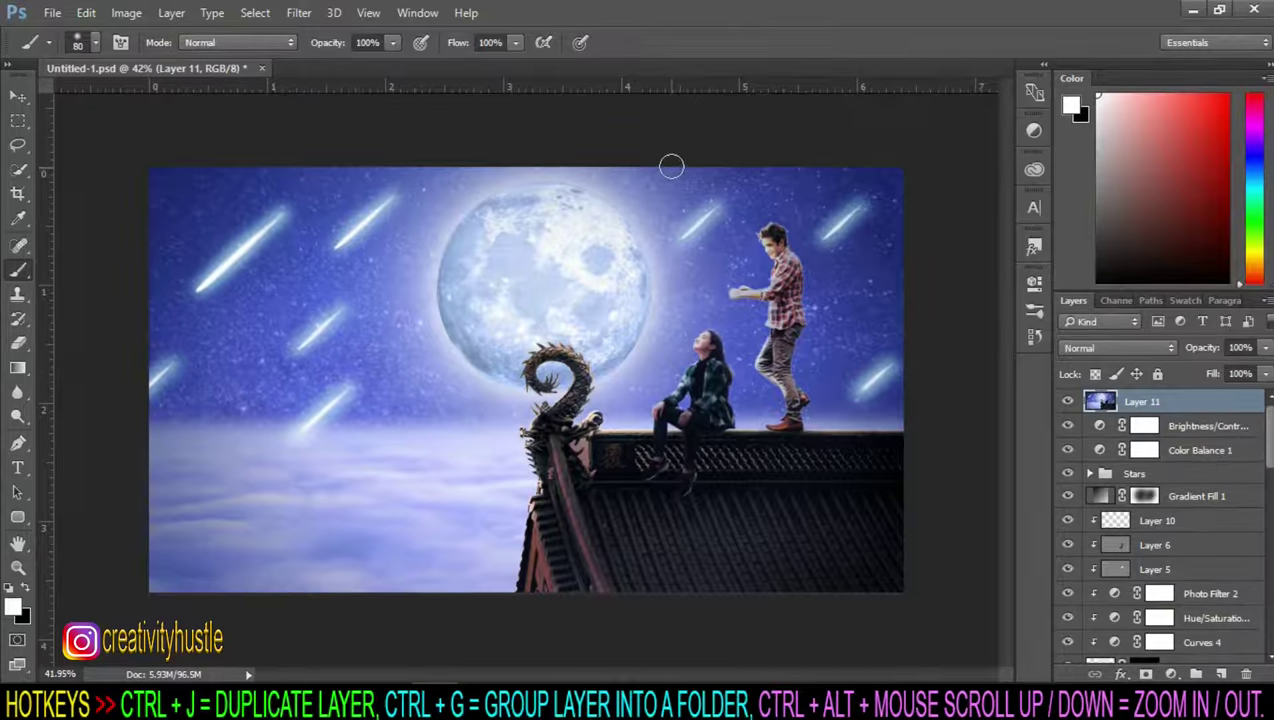
Step: Choose Color Efex Pro 4's Midnight filter with the Blue colour set
left_click(308, 13)
mouse_move(333, 406)
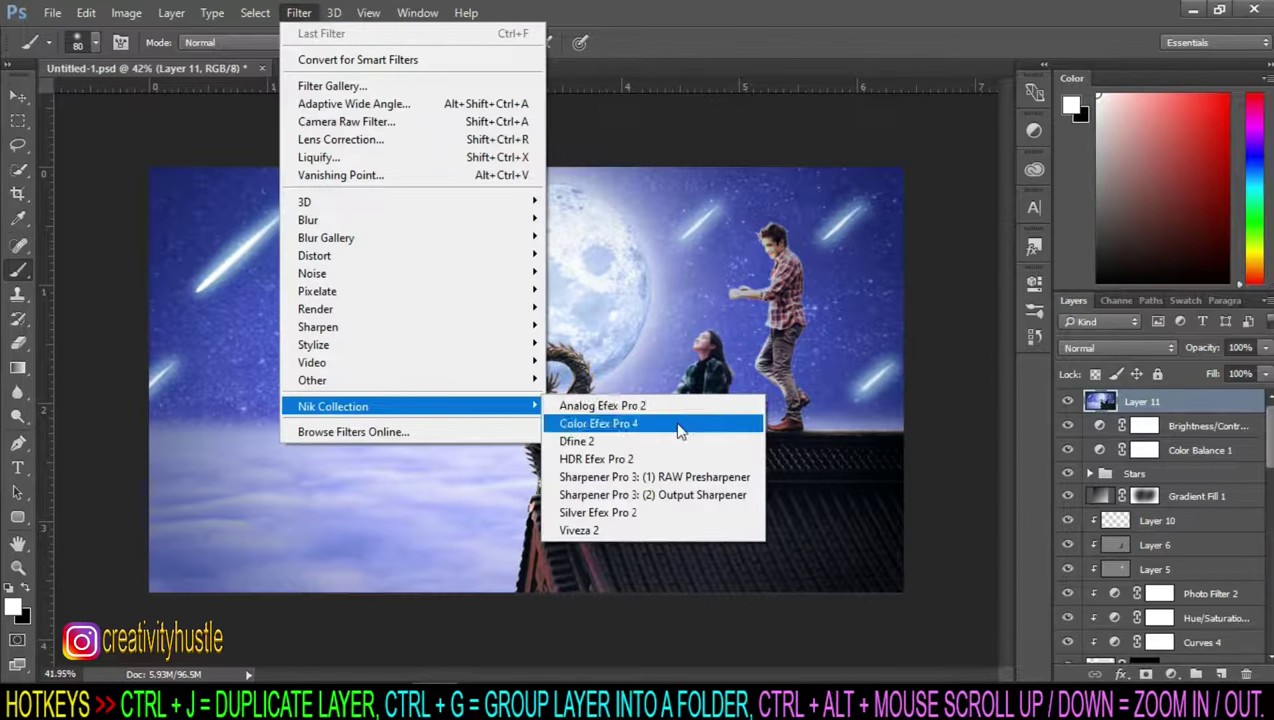
left_click(674, 423)
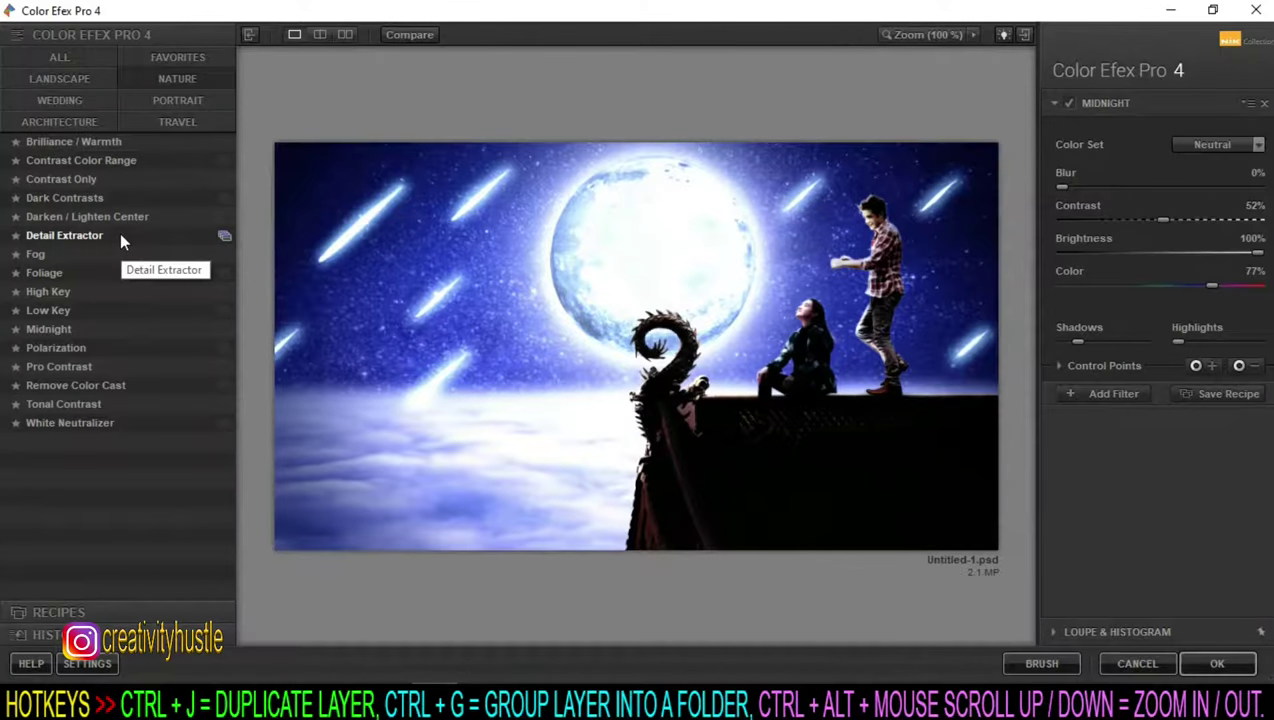
left_click(106, 327)
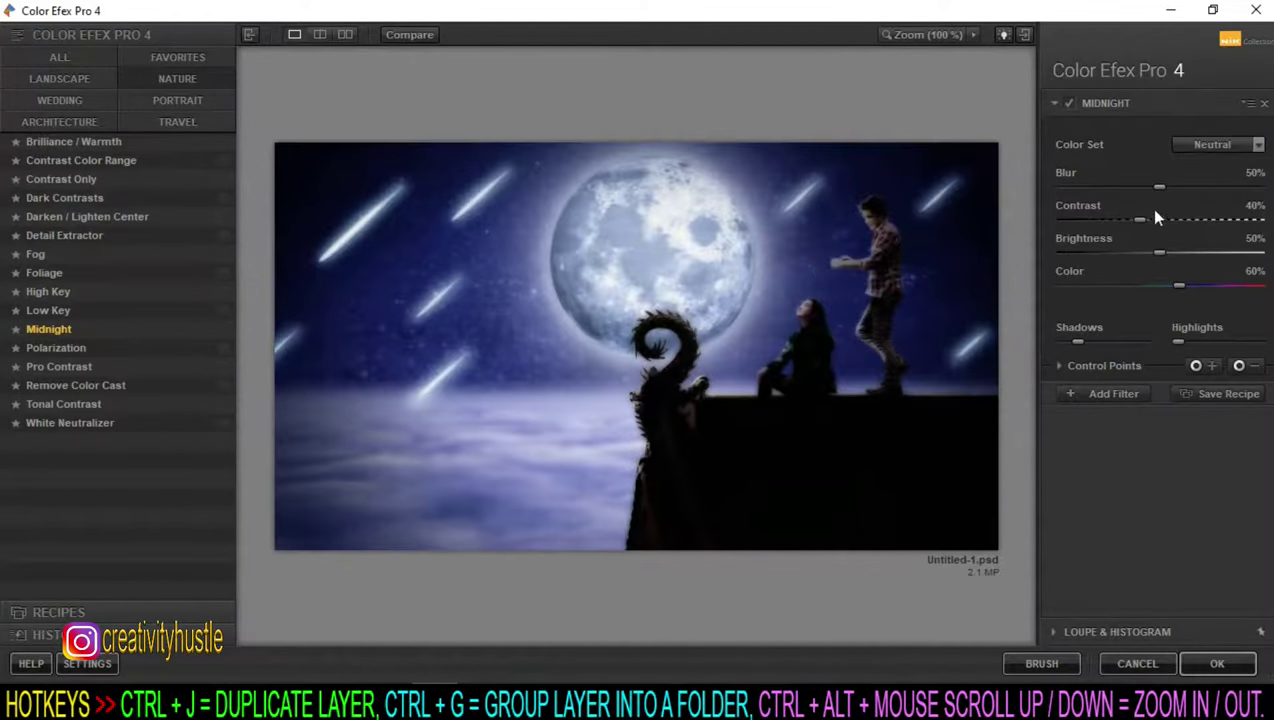
left_click(1212, 146)
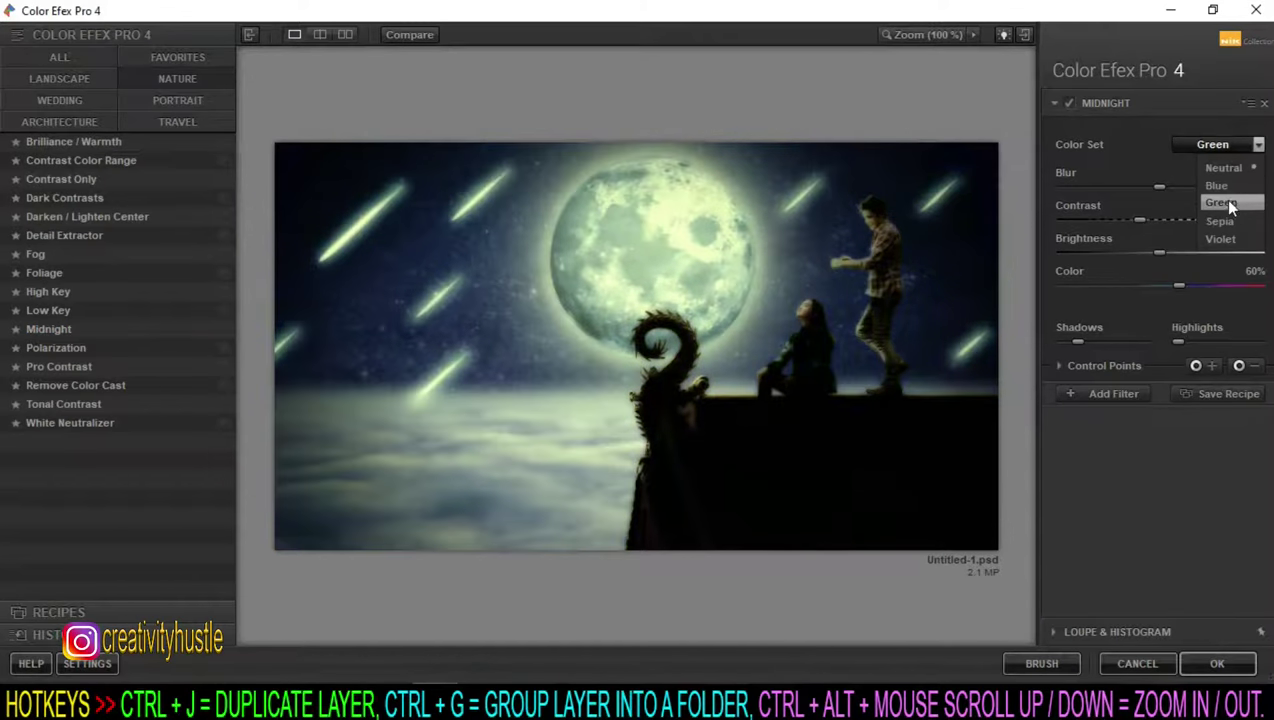
left_click(1216, 186)
Step: Apply Midnight with zero blur, minimal contrast, about 79% brightness and lifted shadows
left_click_drag(1150, 255, 1258, 252)
left_click_drag(1159, 187, 1062, 187)
left_click_drag(1140, 219, 1063, 219)
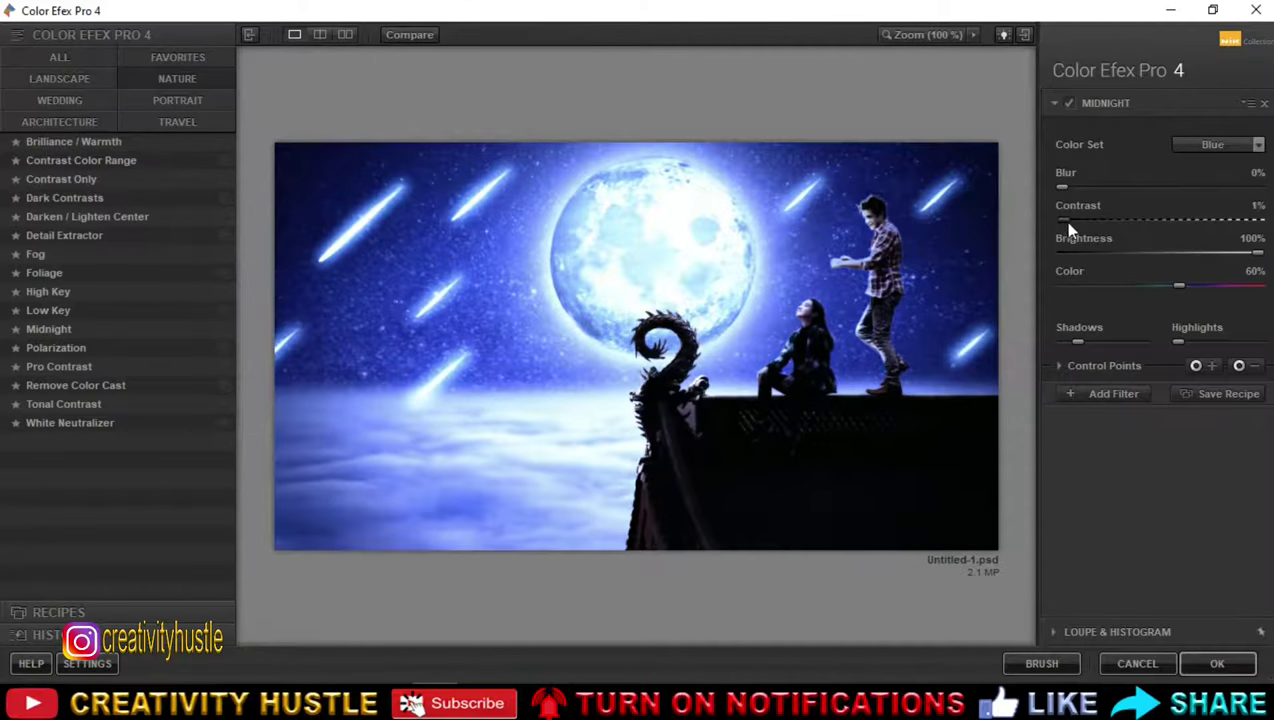
left_click_drag(1177, 290, 1200, 290)
left_click_drag(1075, 344, 1107, 341)
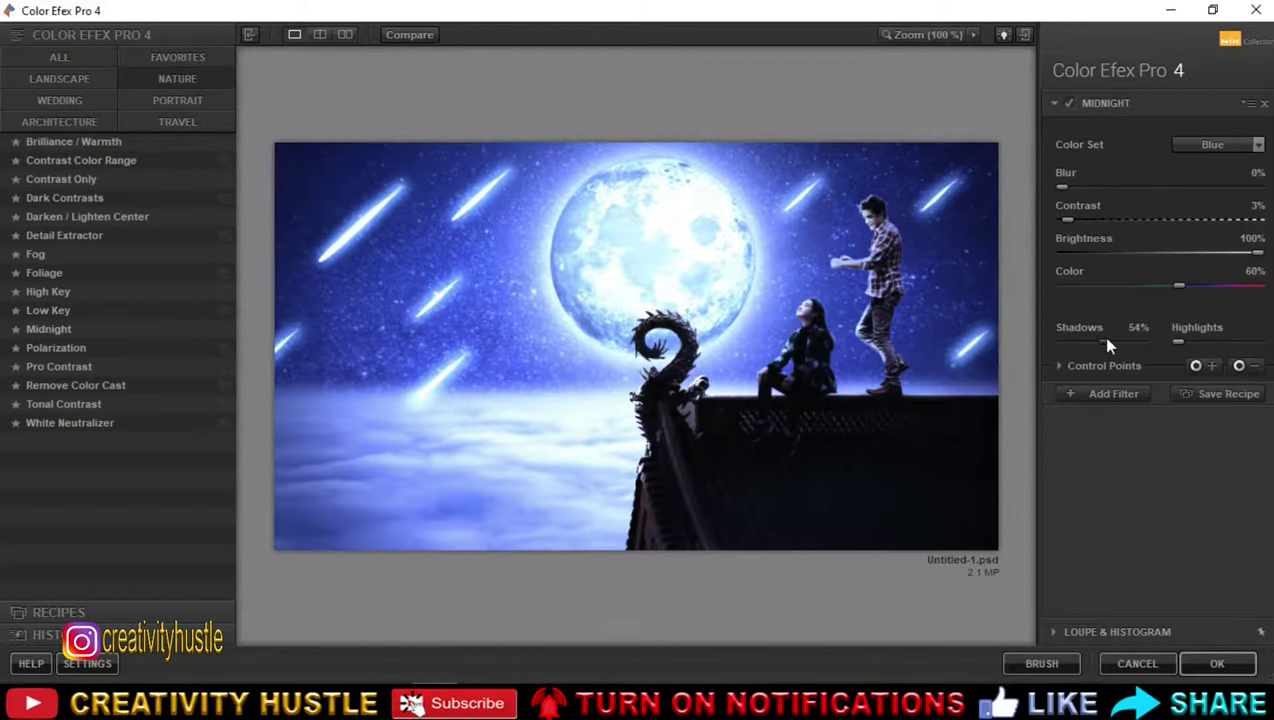
left_click_drag(1258, 252, 1222, 252)
left_click_drag(1116, 341, 1124, 341)
left_click_drag(1180, 286, 1183, 286)
left_click_drag(1222, 252, 1216, 252)
left_click_drag(1186, 341, 1178, 341)
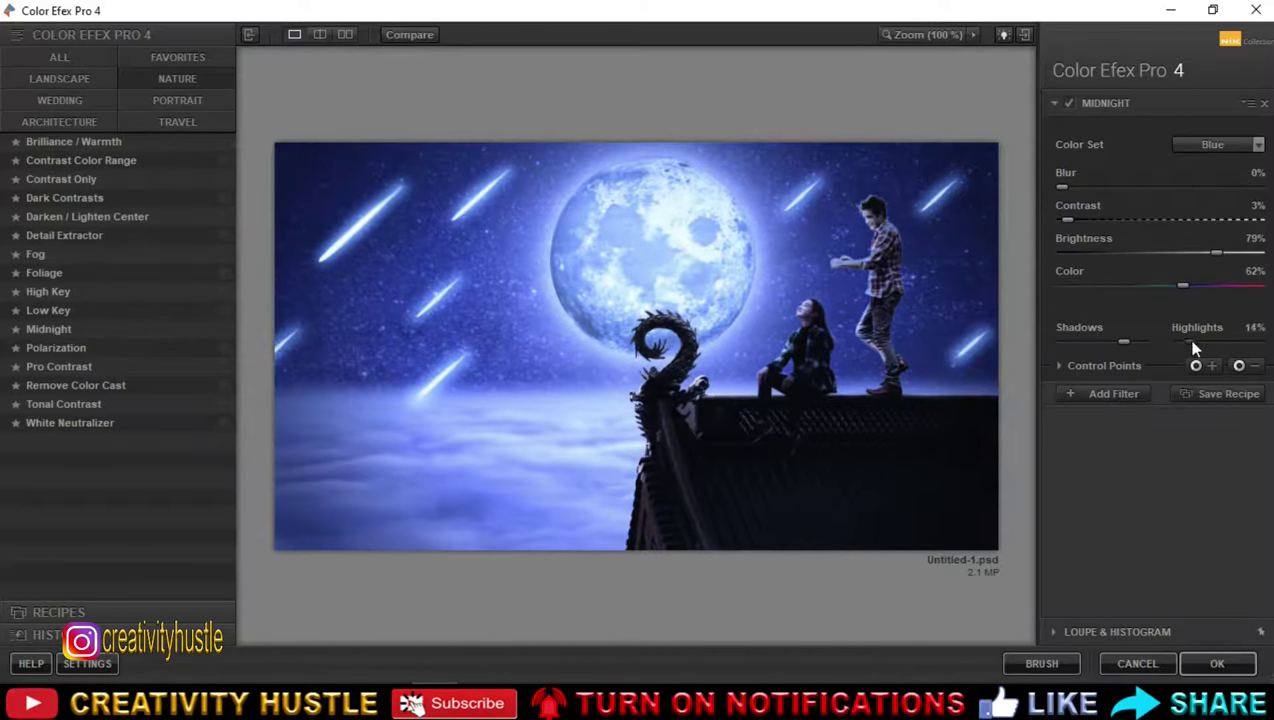
left_click(1233, 672)
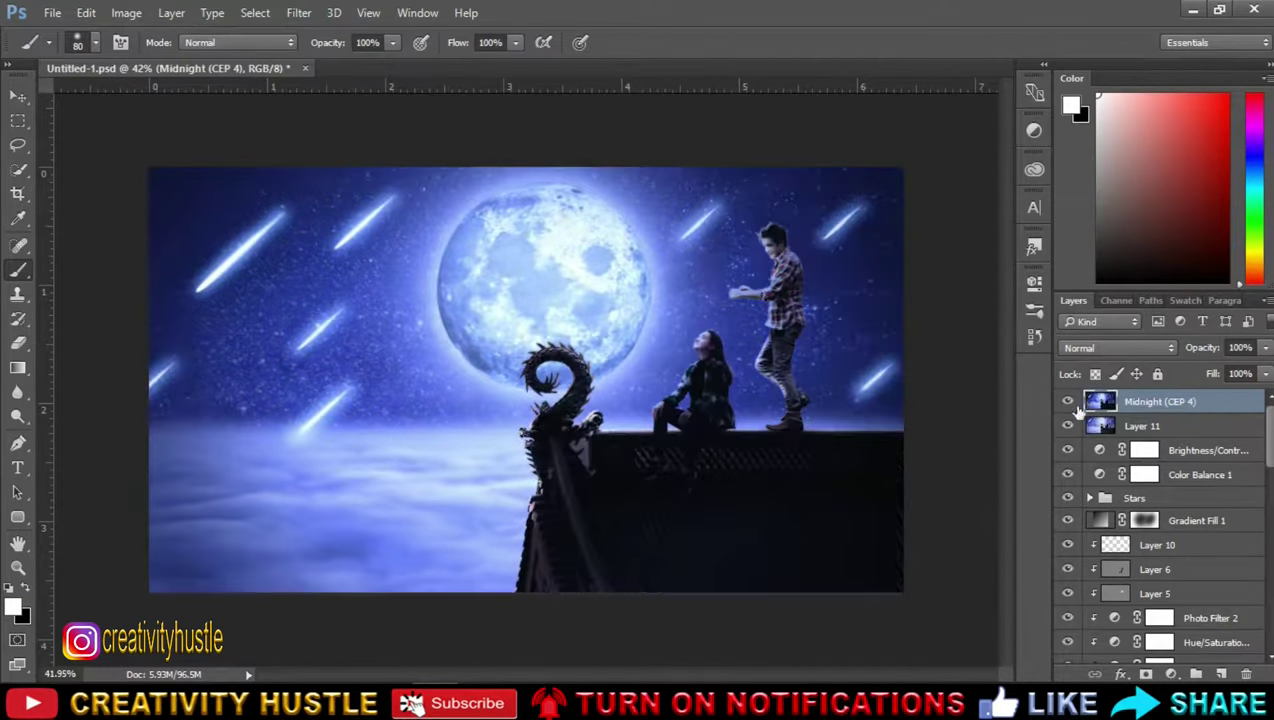
Step: Set the Midnight layer to 50% opacity, comparing before and after
left_click(1067, 401)
left_click(1240, 347)
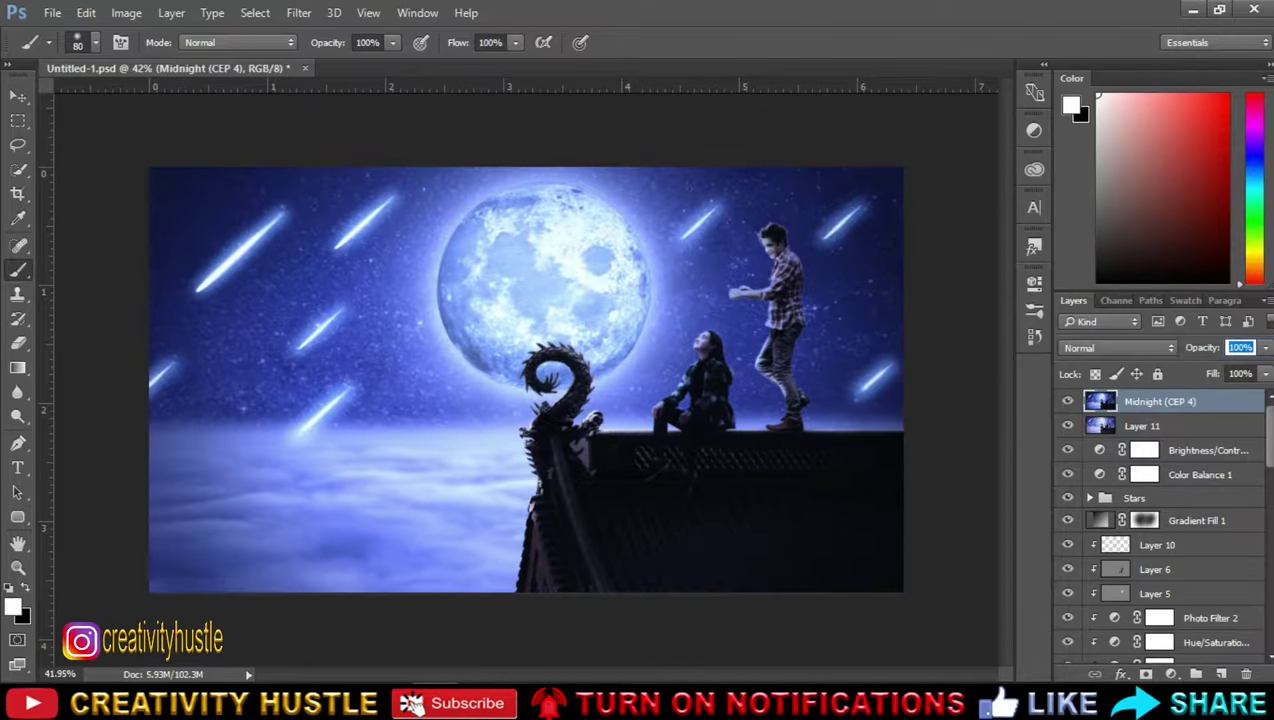
type("50")
left_click(1067, 401)
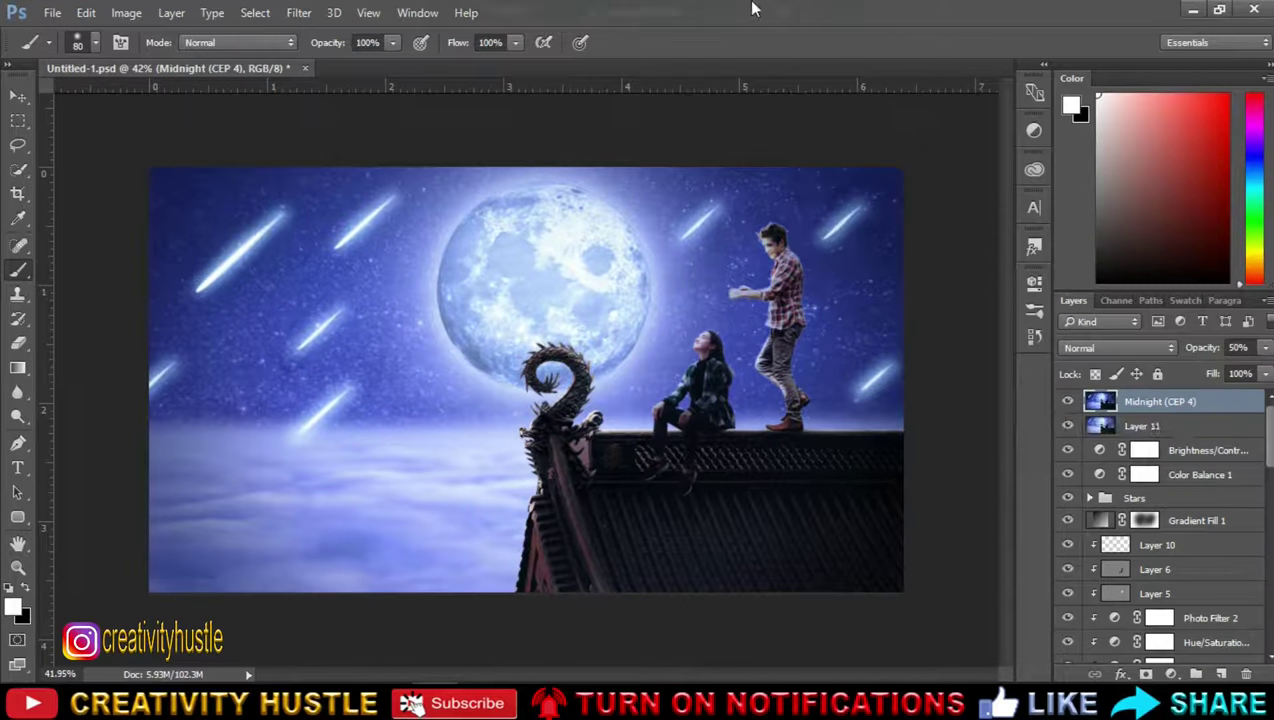
Step: Apply Color Efex Pro 4's Foliage filter, method 1, with stronger Enhance Foliage
left_click(296, 13)
mouse_move(333, 406)
left_click(614, 425)
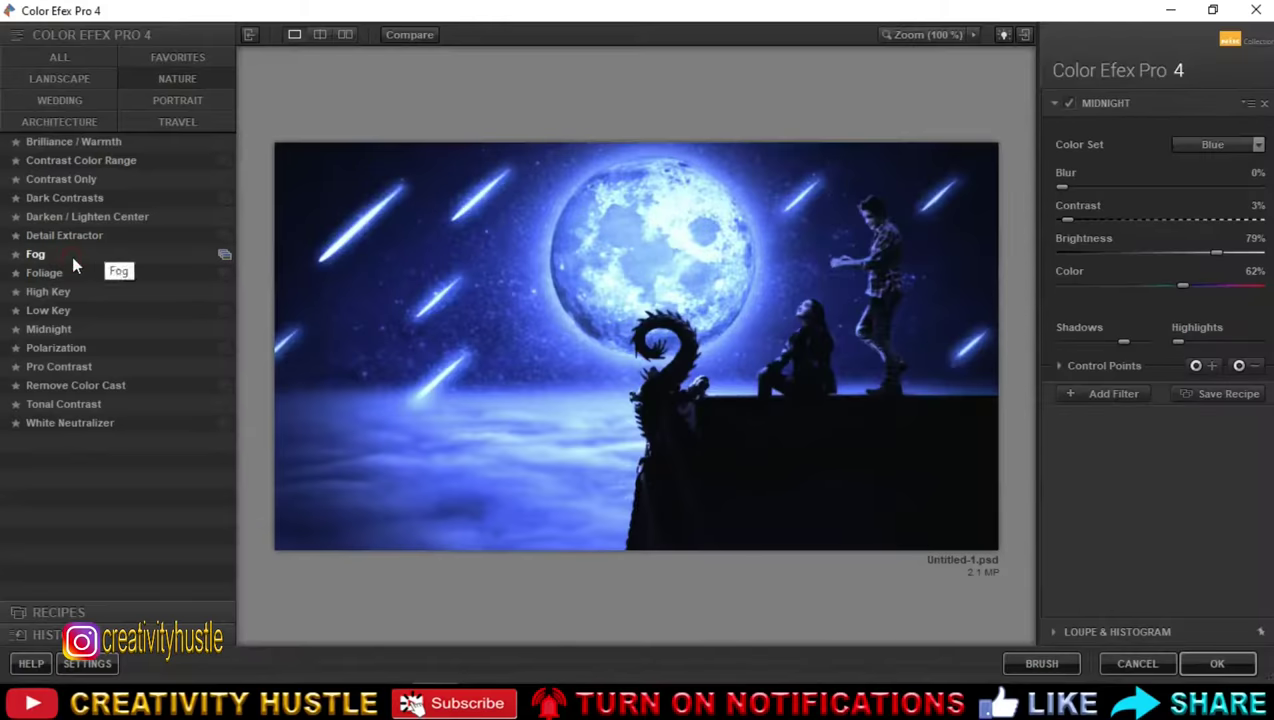
left_click(72, 256)
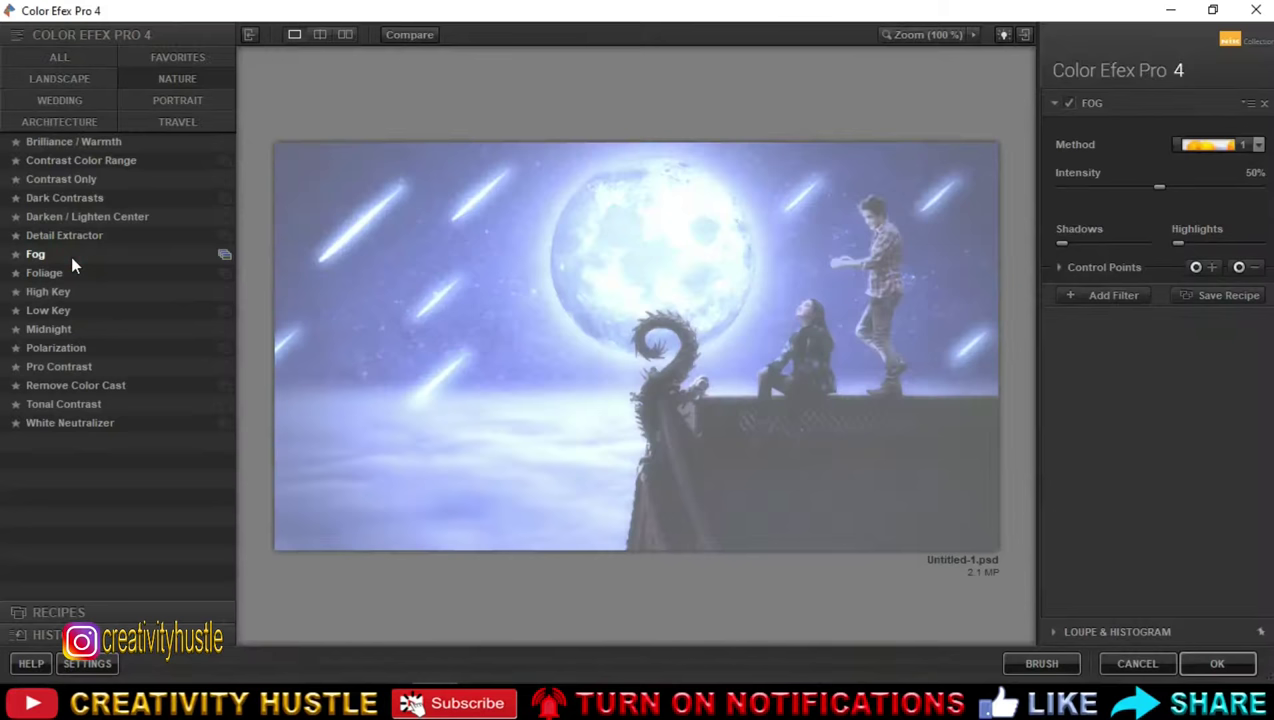
left_click(45, 274)
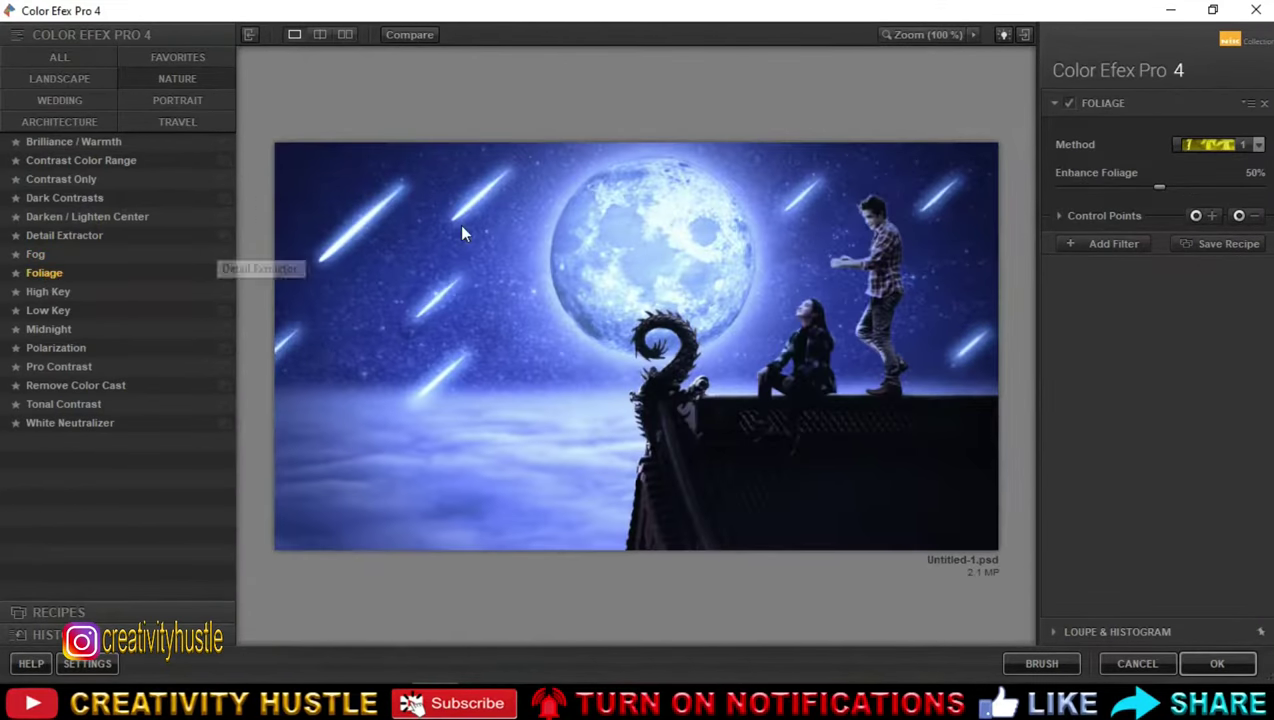
left_click(1226, 166)
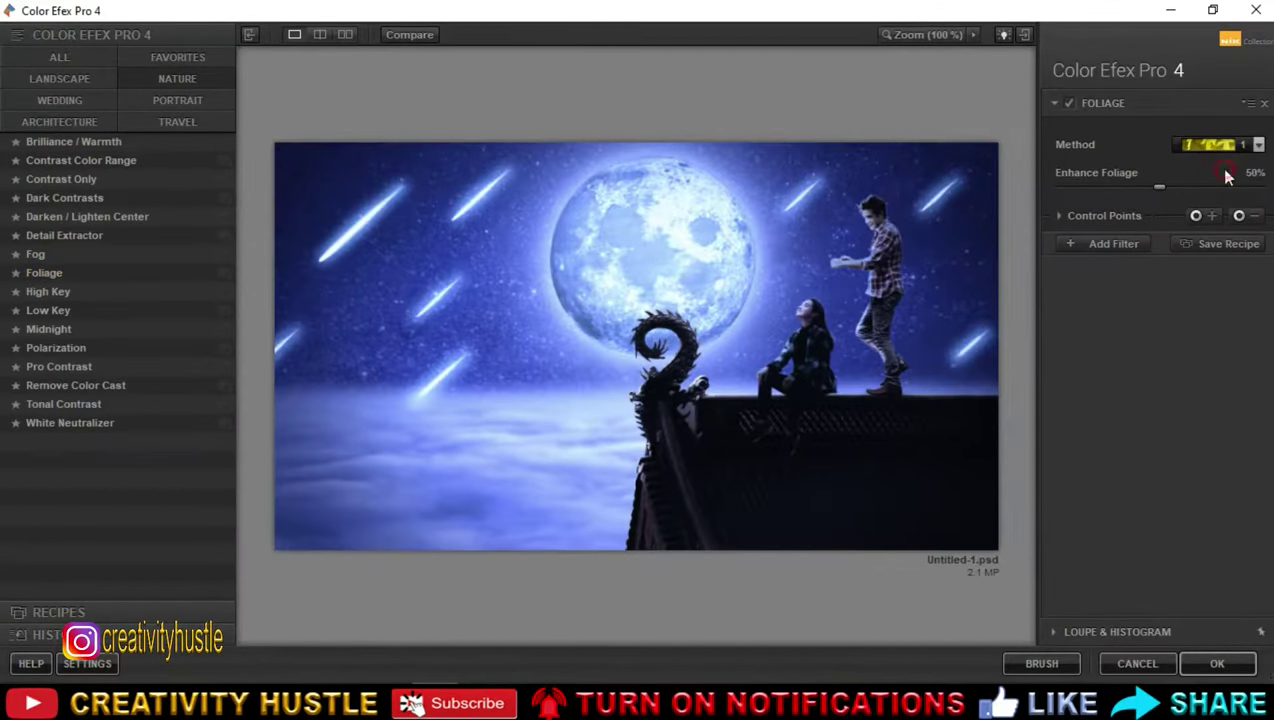
left_click_drag(1205, 189, 1258, 188)
left_click(1222, 665)
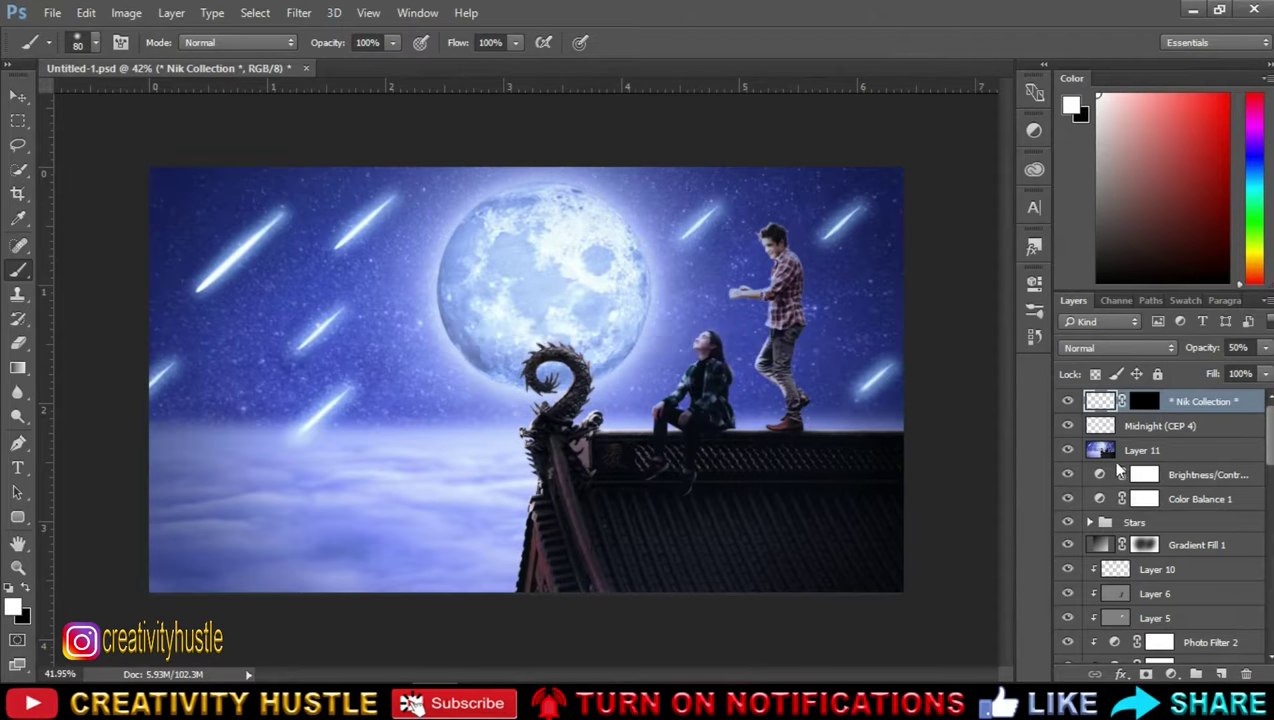
Step: Rename the new layer Foliage (CEP 4) and blend it at 25% opacity
left_click(1068, 401)
left_click(1068, 401)
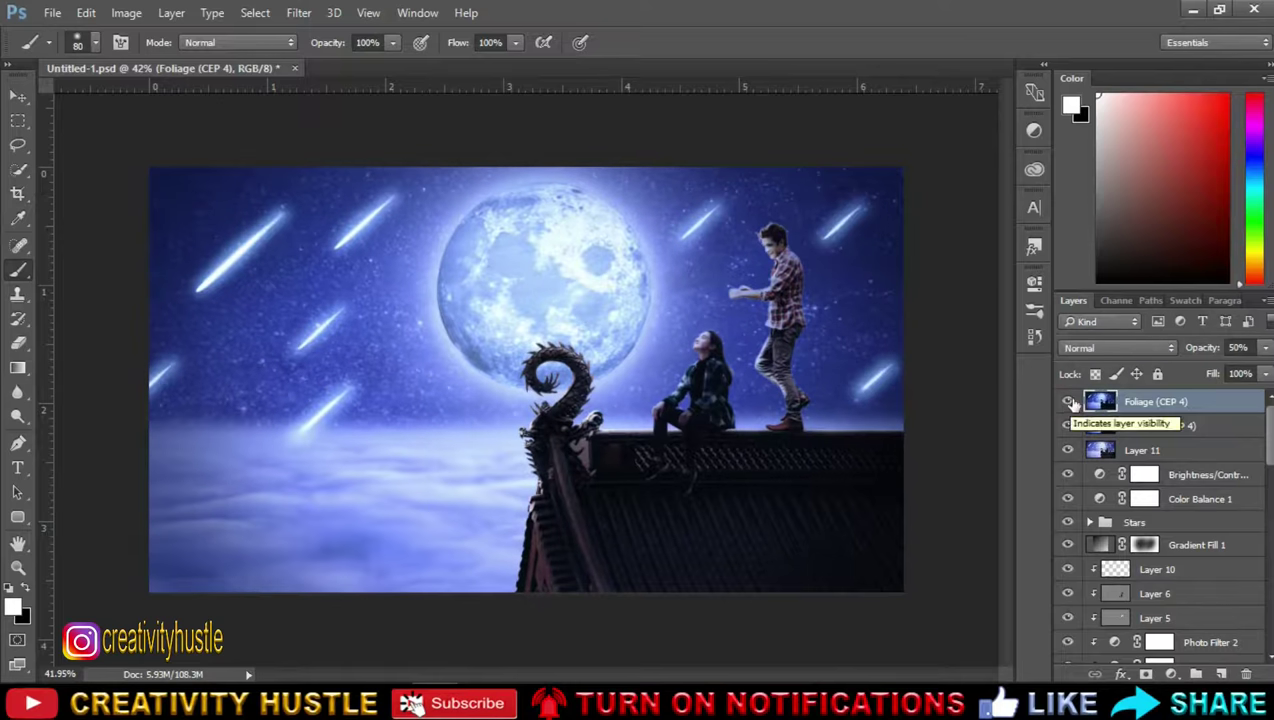
left_click(1068, 401)
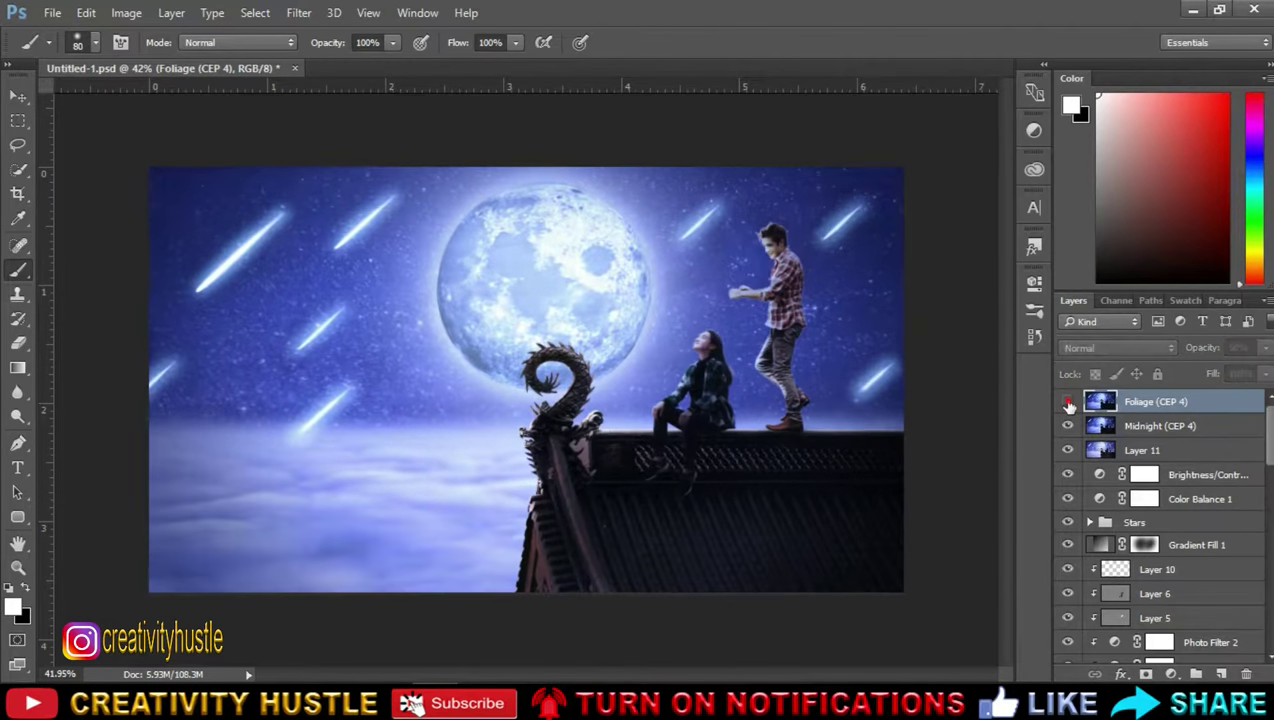
left_click(1203, 347)
left_click_drag(1203, 347, 1107, 395)
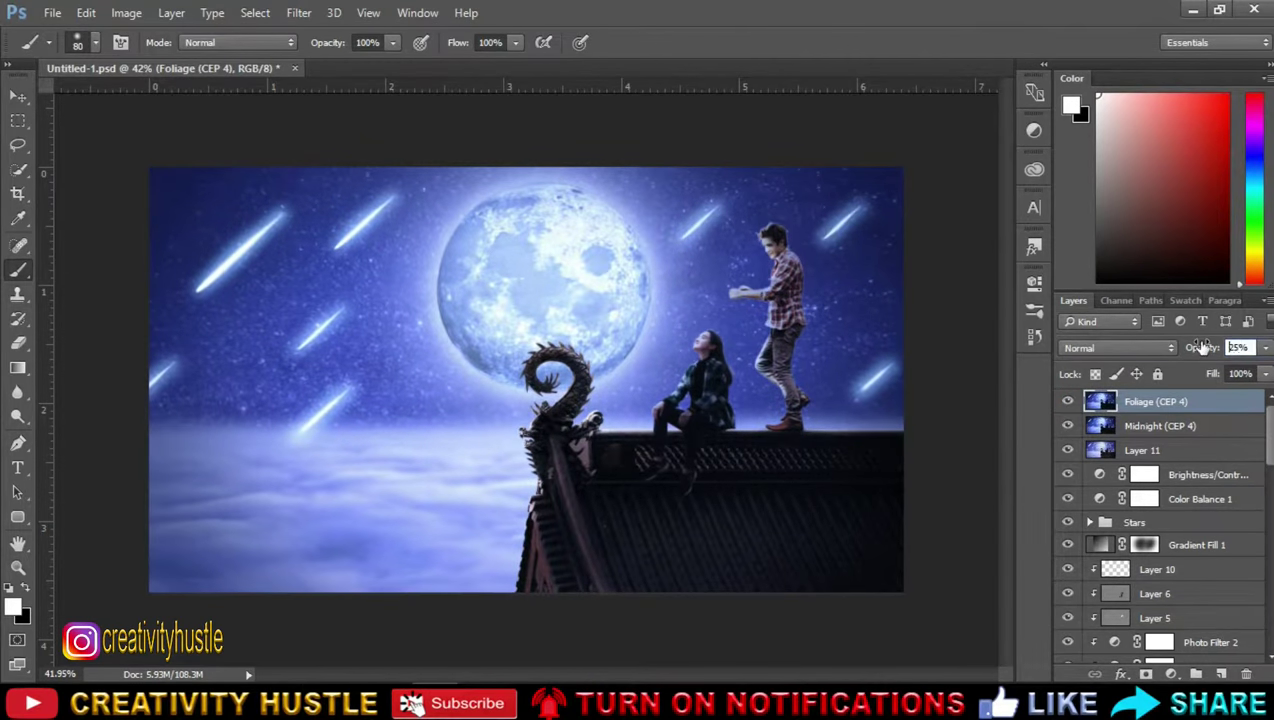
left_click(1068, 402)
Step: Apply Contrast Color Range with boosted colour contrast and contrast about 14%
left_click(298, 13)
mouse_move(333, 406)
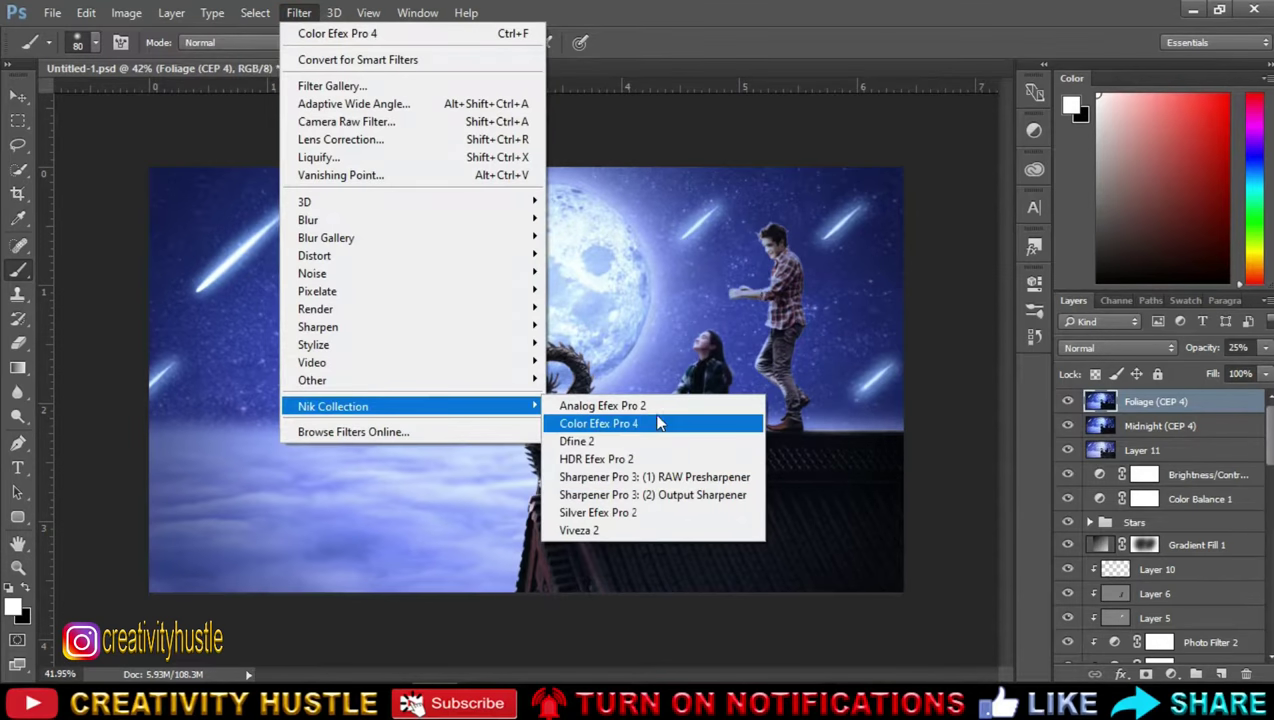
left_click(657, 423)
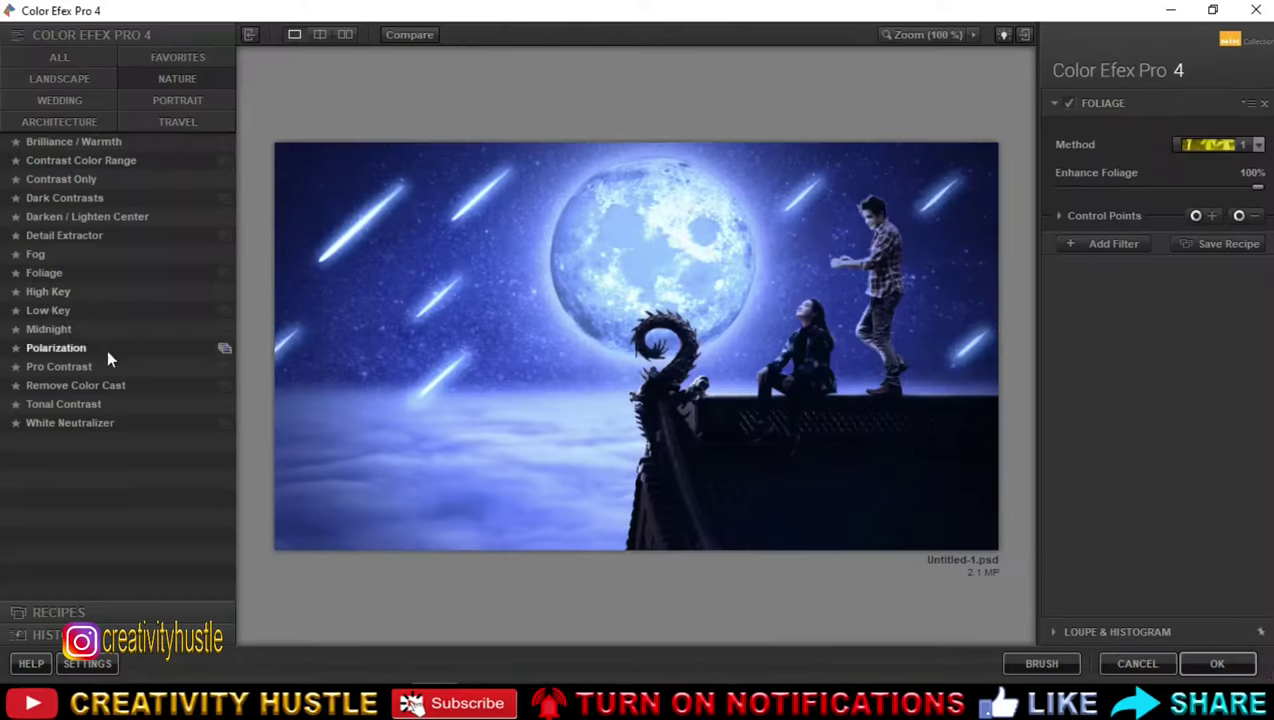
left_click(58, 165)
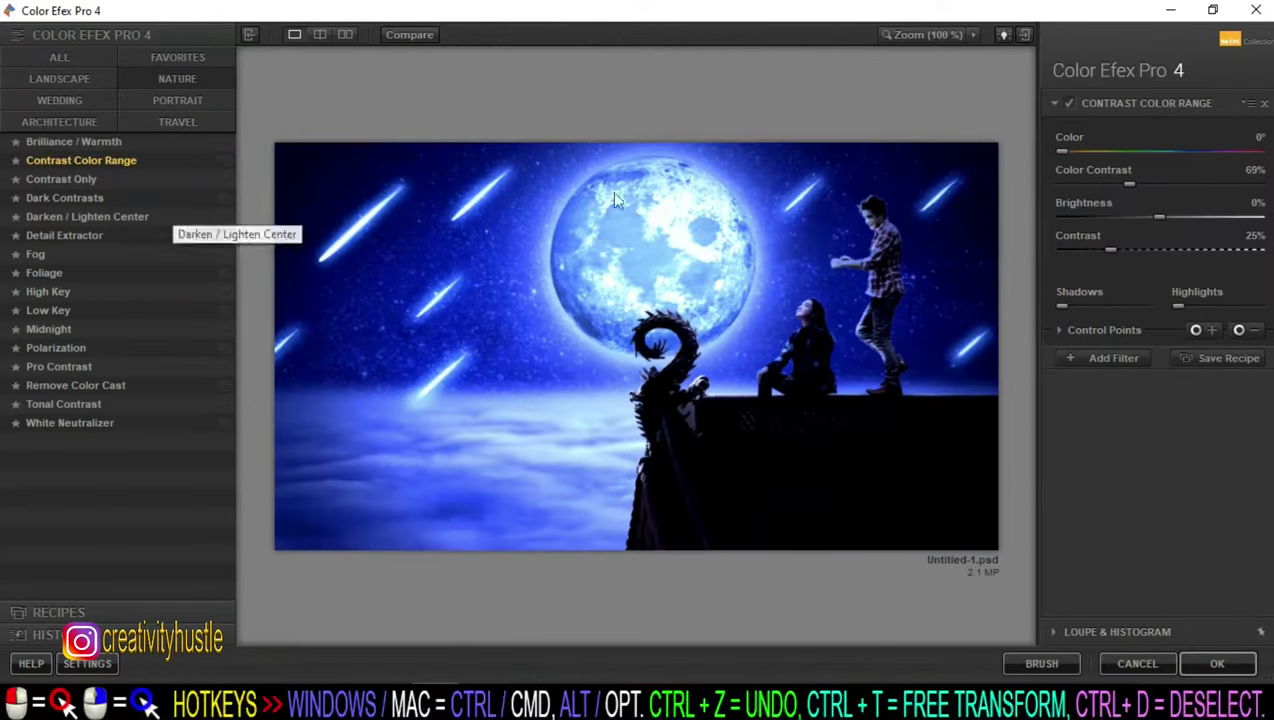
left_click_drag(1110, 249, 1089, 249)
mouse_move(1129, 184)
left_mouse_down()
mouse_move(1150, 184)
mouse_move(1183, 217)
left_mouse_up()
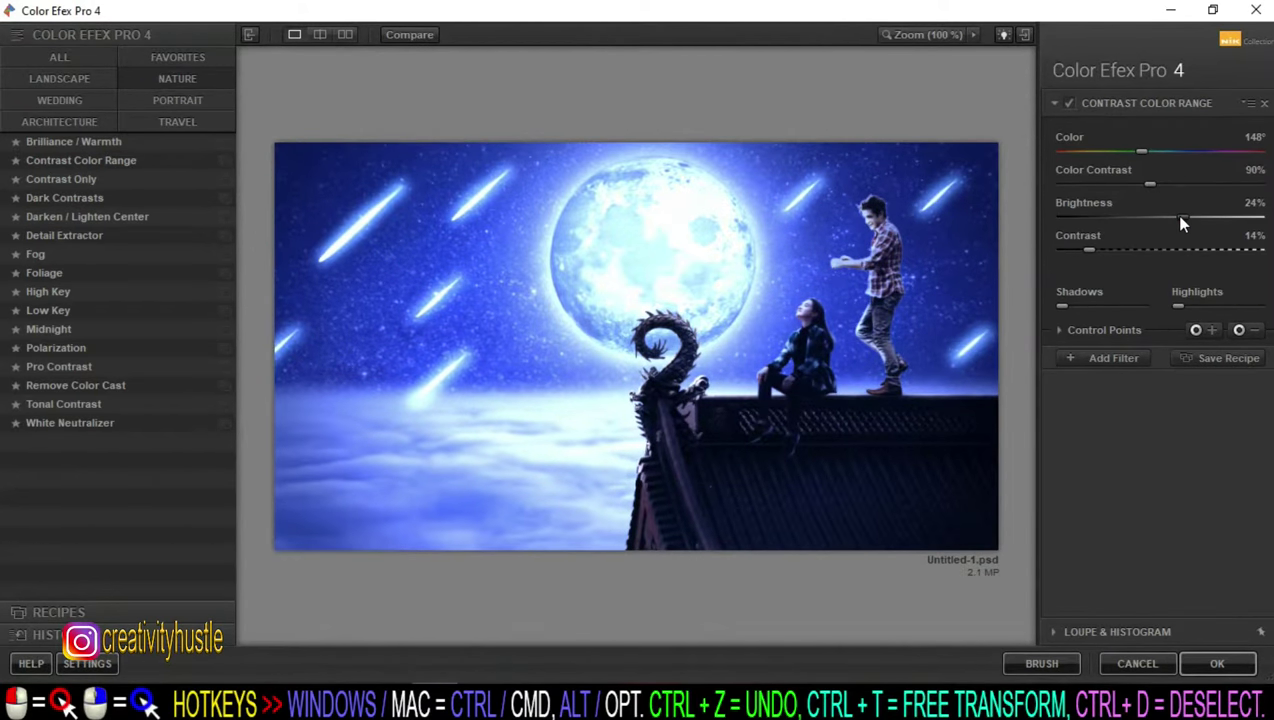
left_click(1216, 663)
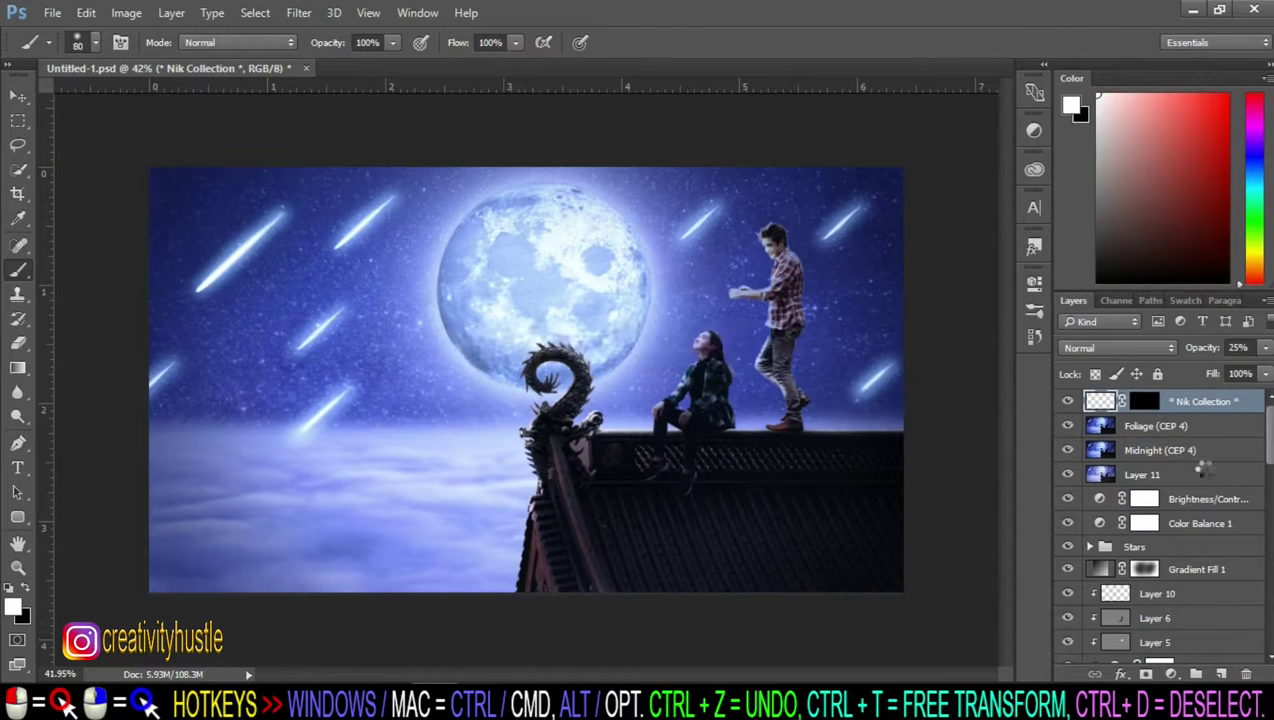
Step: Set the Contrast Color Range layer to 40% opacity, comparing it hidden and shown
left_click_drag(1200, 347, 1225, 347)
left_click(1067, 401)
left_click(1067, 401)
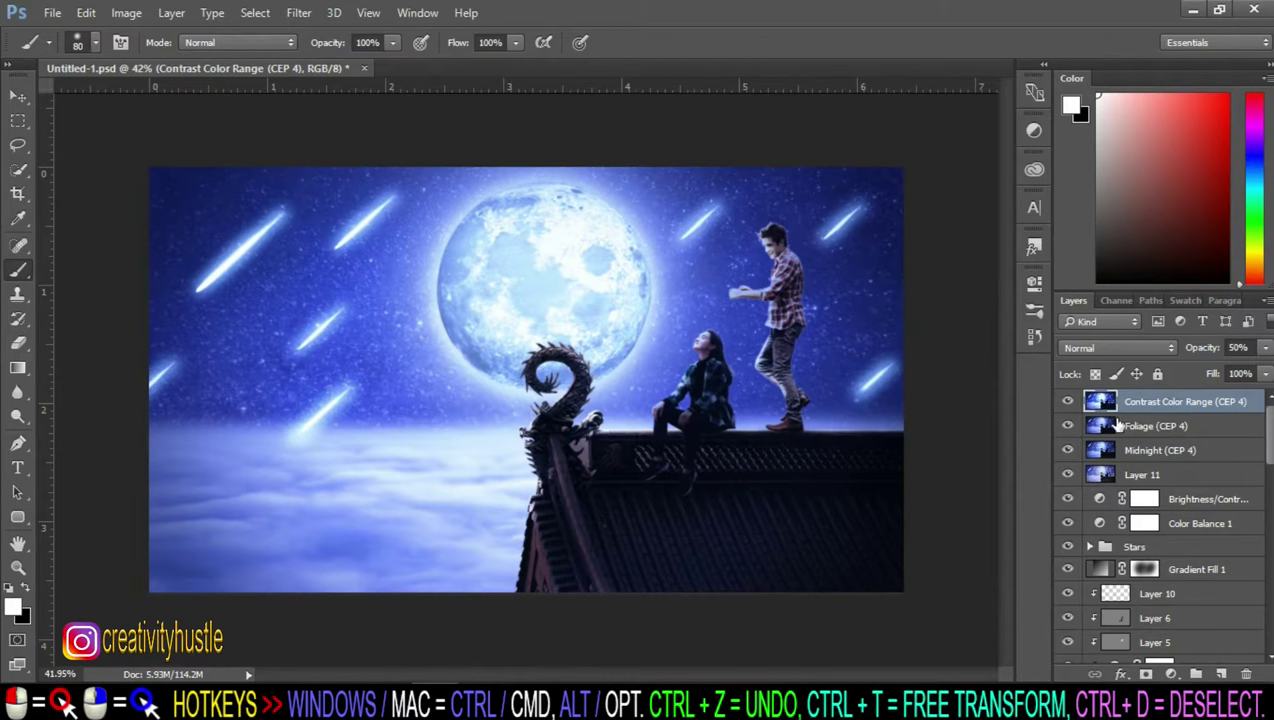
left_click_drag(1200, 347, 1190, 347)
left_click(1068, 401)
left_click(1068, 401)
left_click(1068, 401)
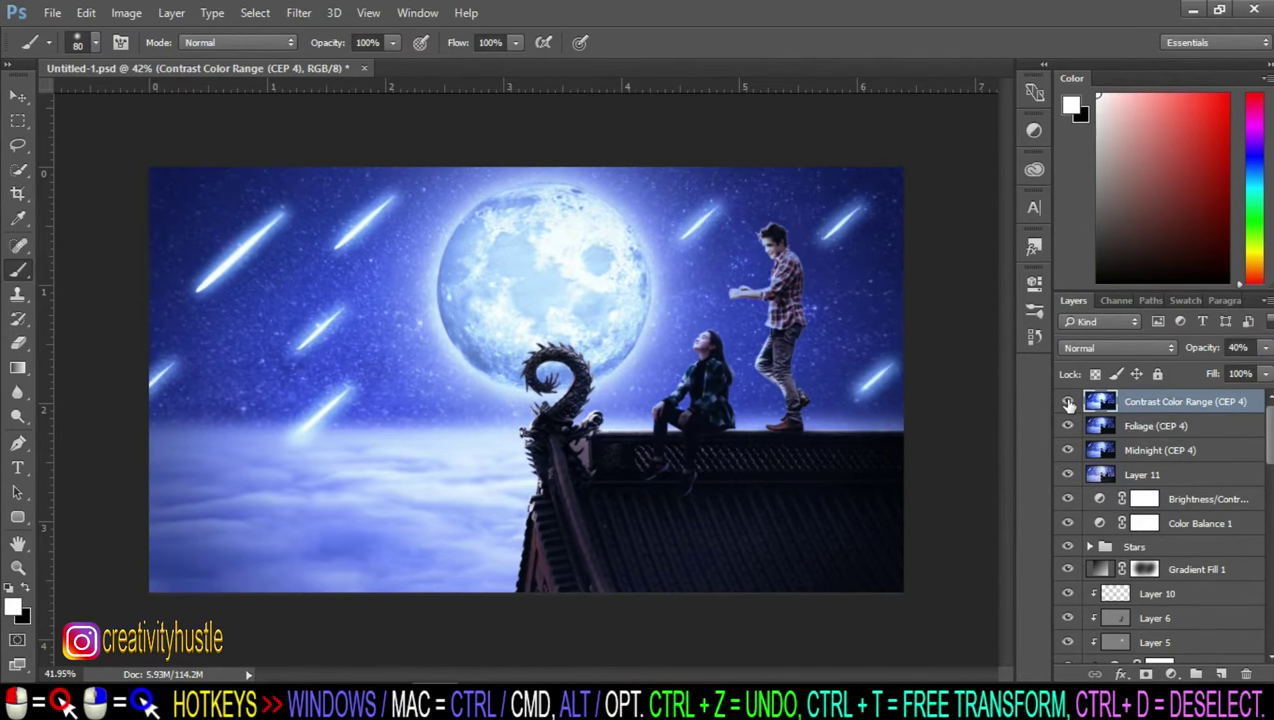